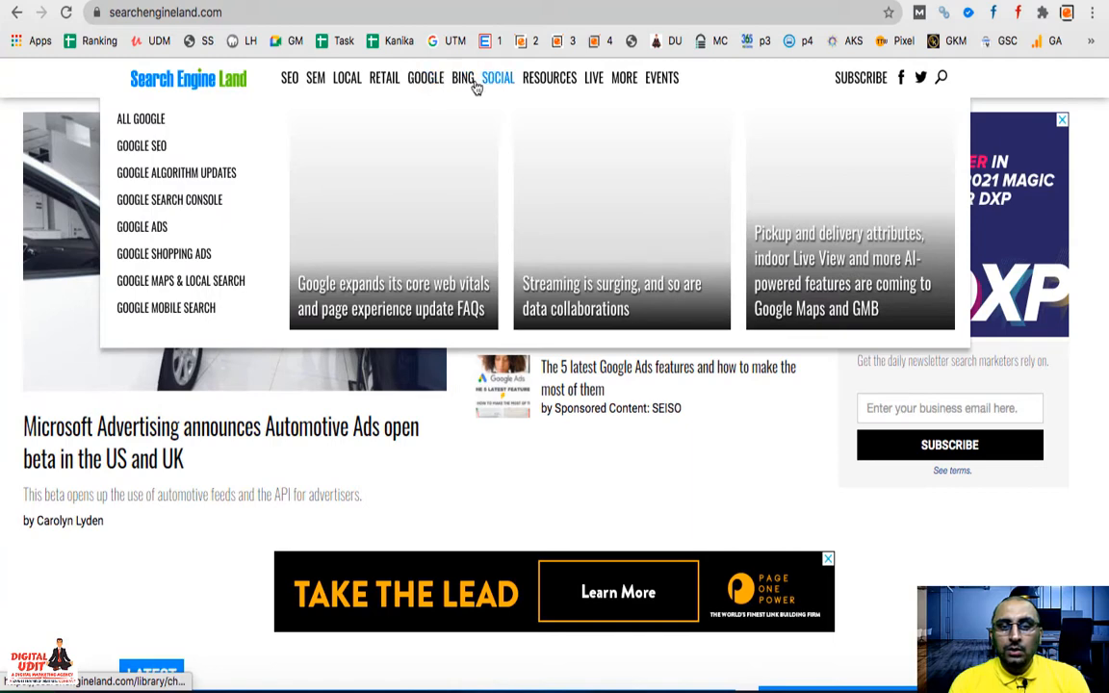
# Examine the SEO category menu and its topics in Search Engine Land's main navigation
pyautogui.moveTo(282, 85)
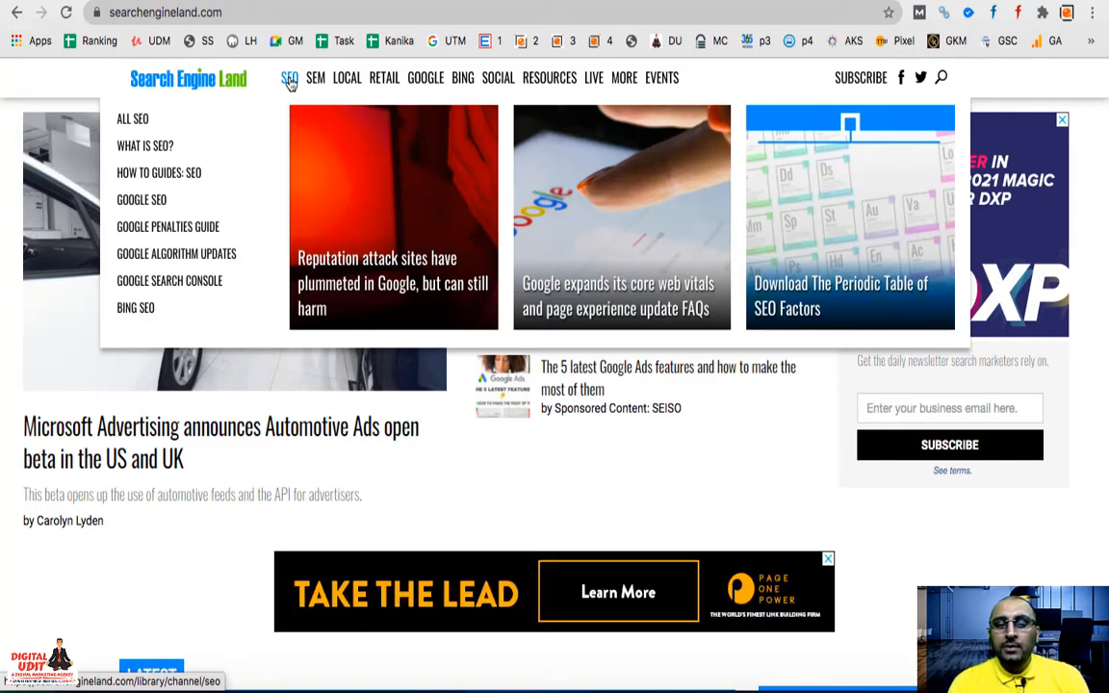
pyautogui.scroll(3, 448, 465)
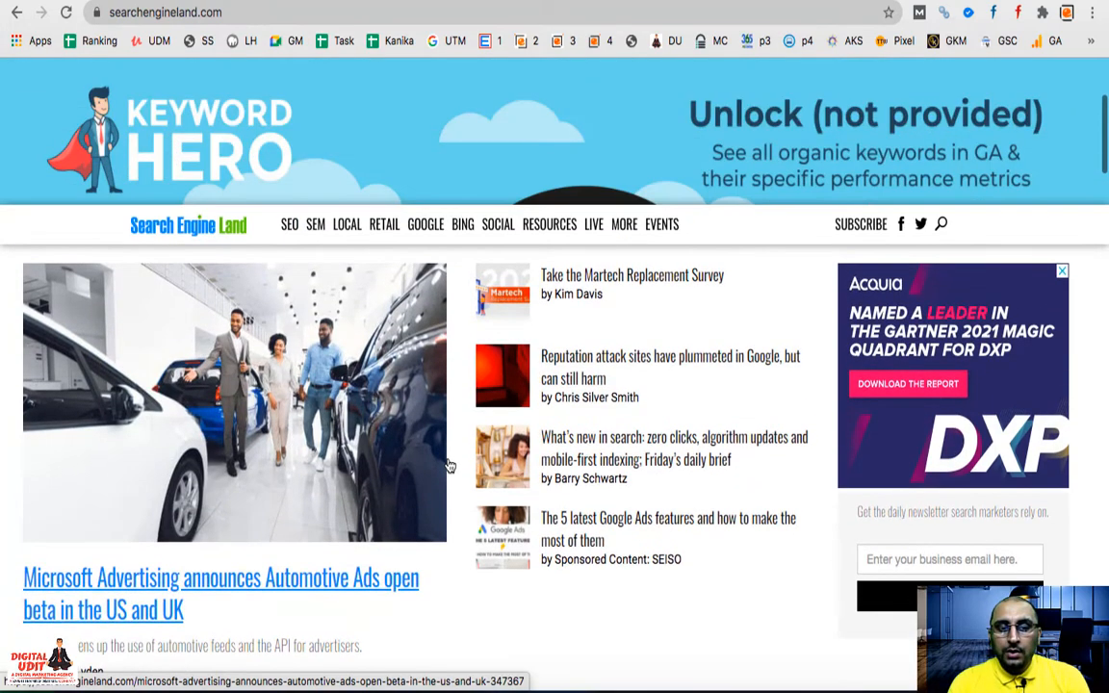
pyautogui.moveTo(293, 235)
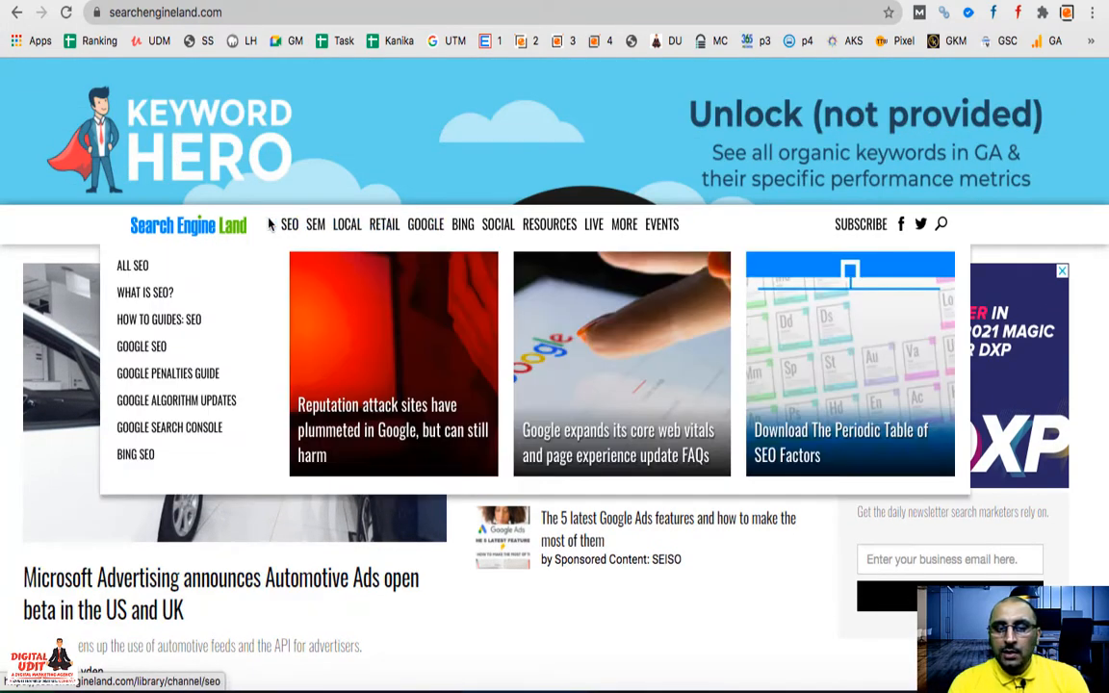
pyautogui.scroll(-1, 399, 593)
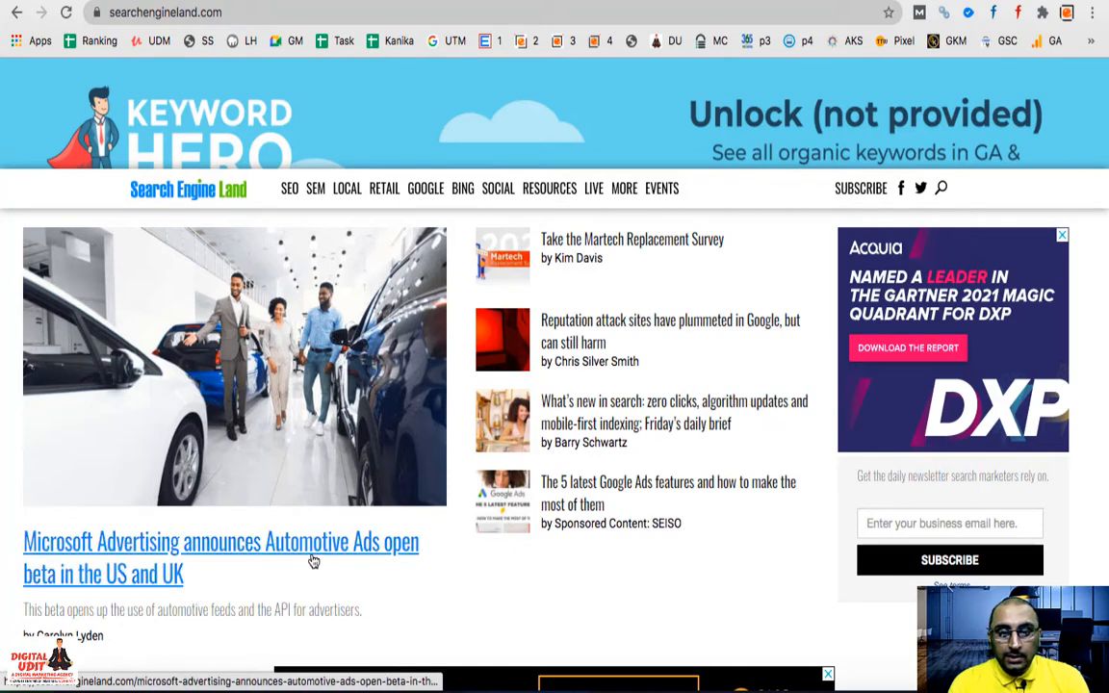
# Look through the Search Engine Land home page's headline articles, banner ads, Latest posts and Attend Our Events list
pyautogui.scroll(-2, 320, 561)
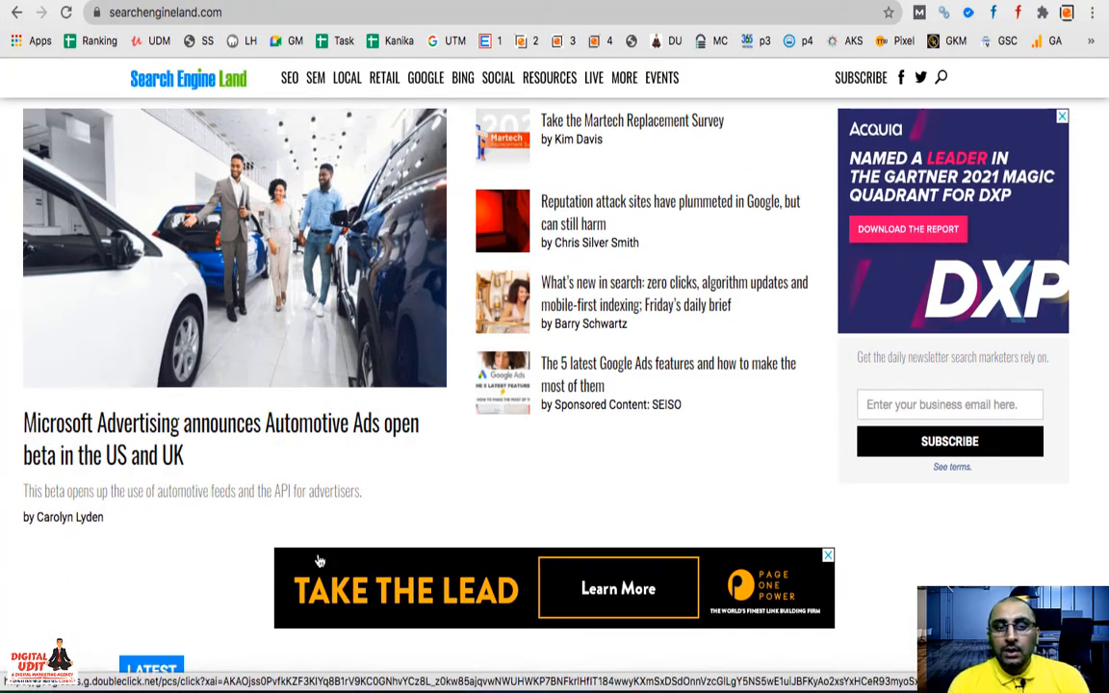
pyautogui.scroll(-3, 515, 471)
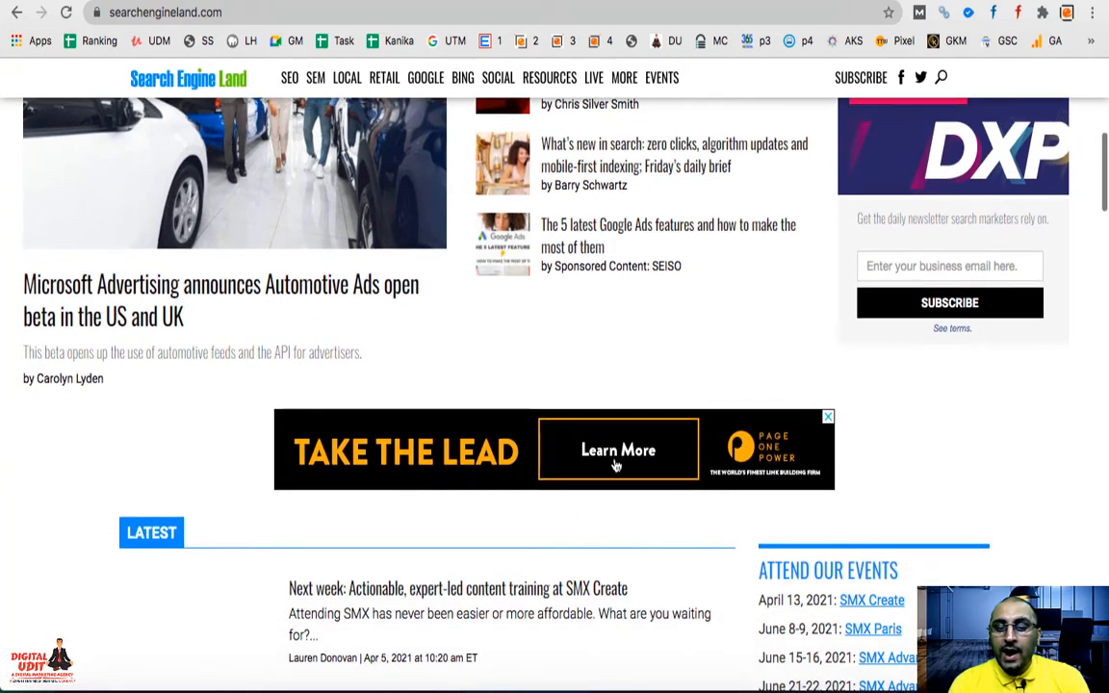
pyautogui.scroll(3, 614, 320)
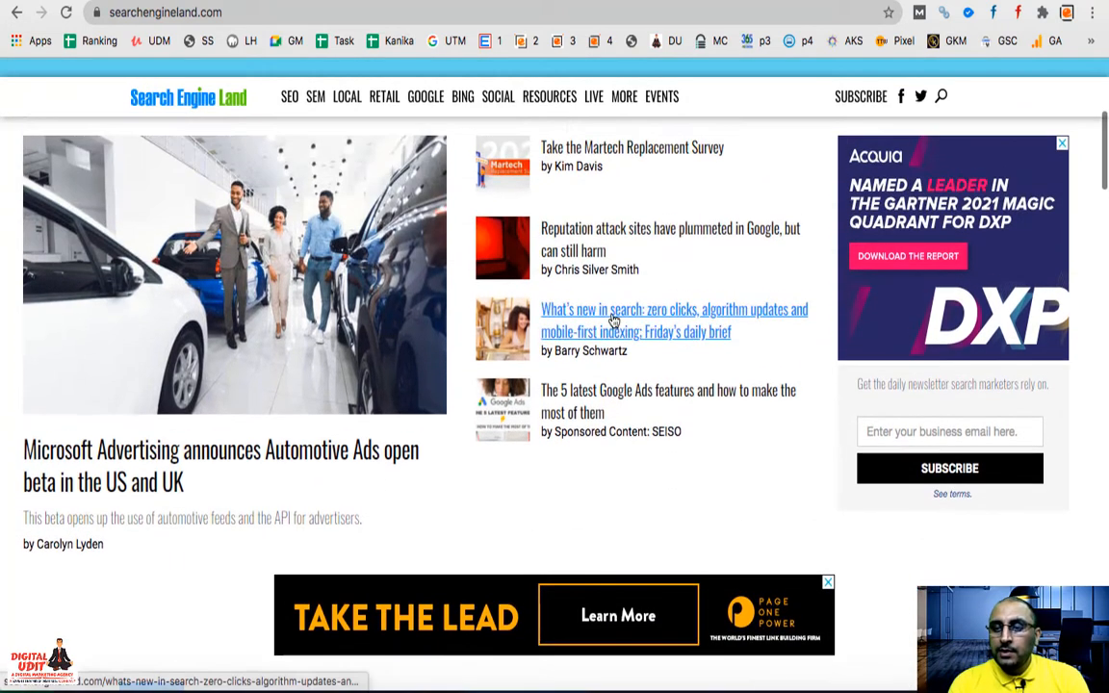
pyautogui.scroll(1, 613, 319)
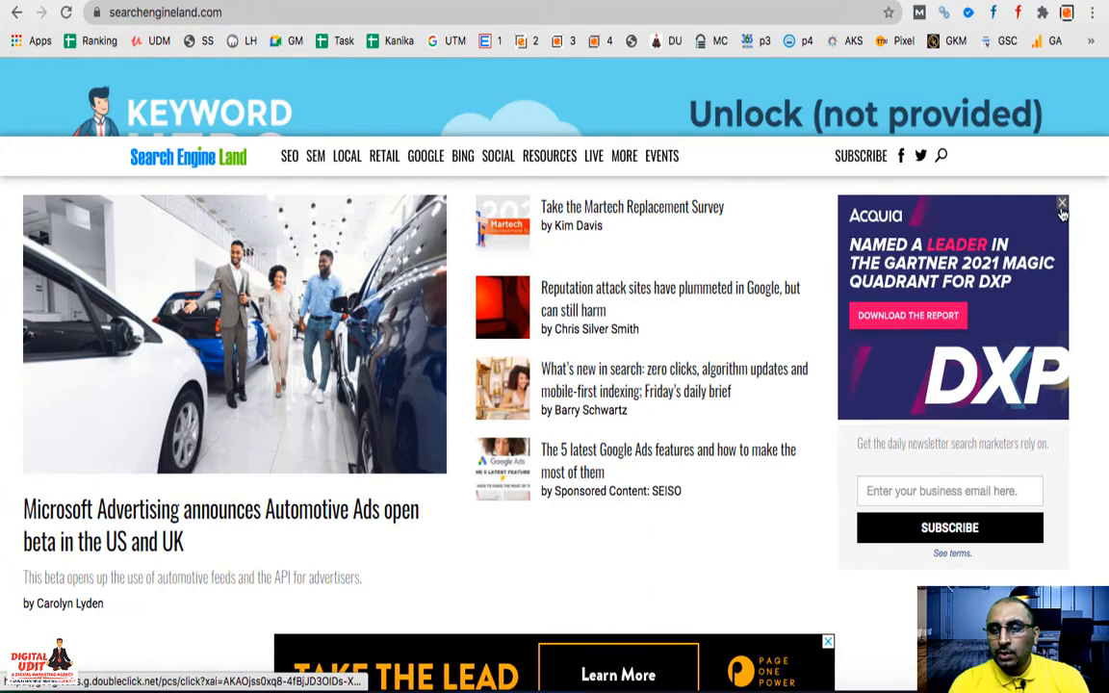
pyautogui.scroll(-5, 527, 512)
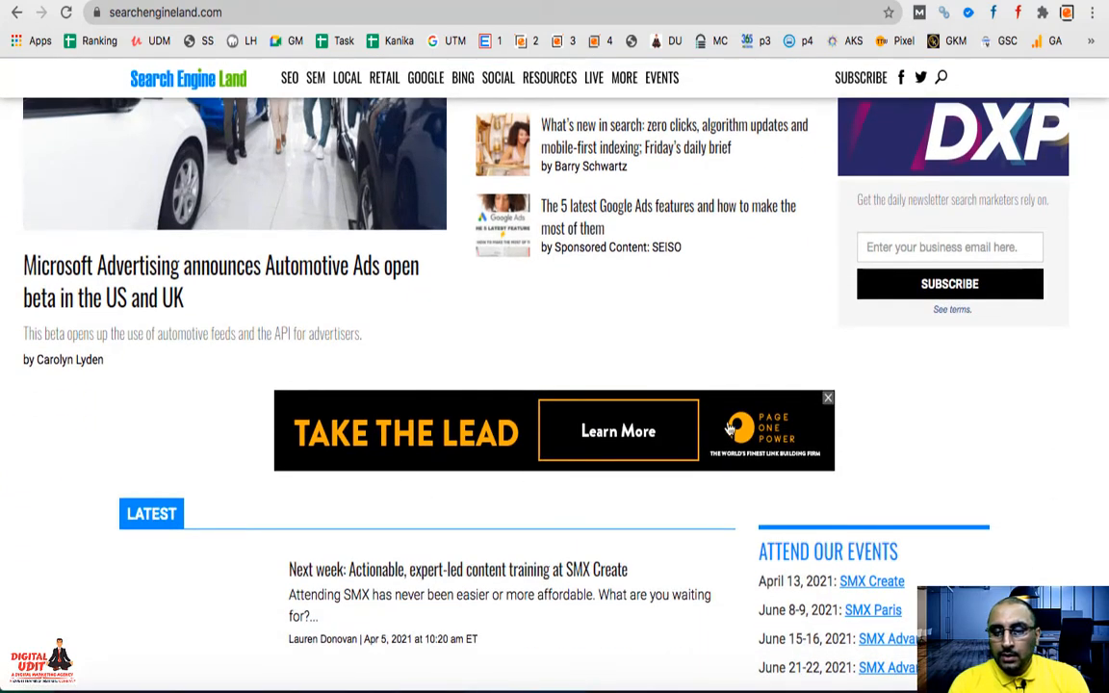
pyautogui.scroll(-8, 347, 453)
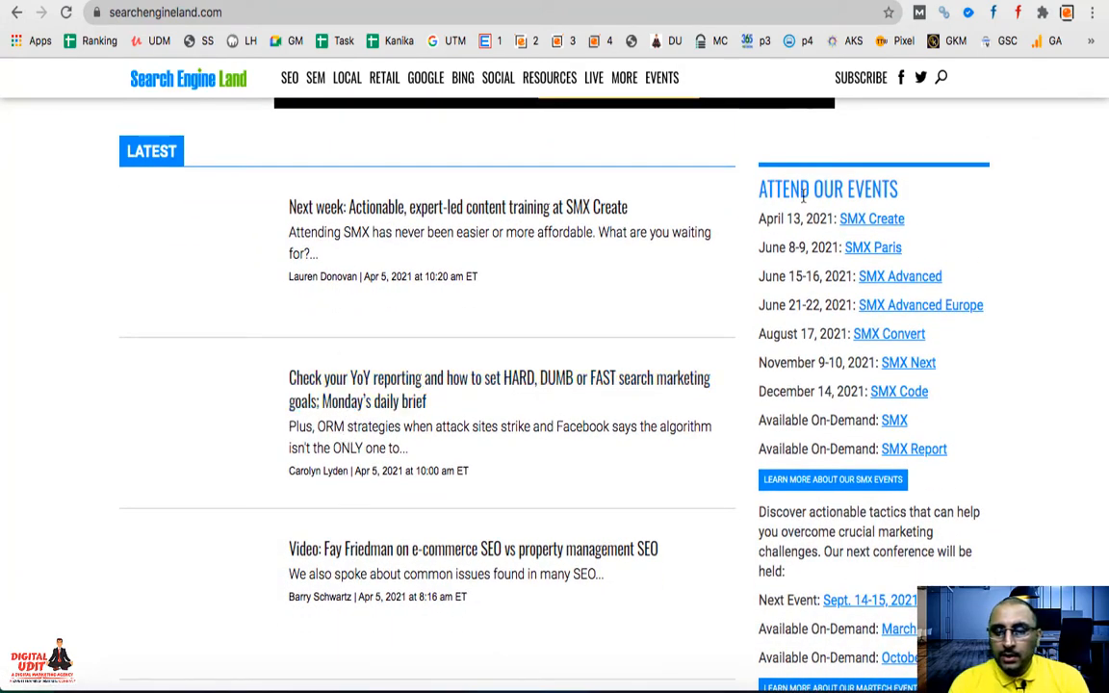
pyautogui.scroll(-20, 418, 352)
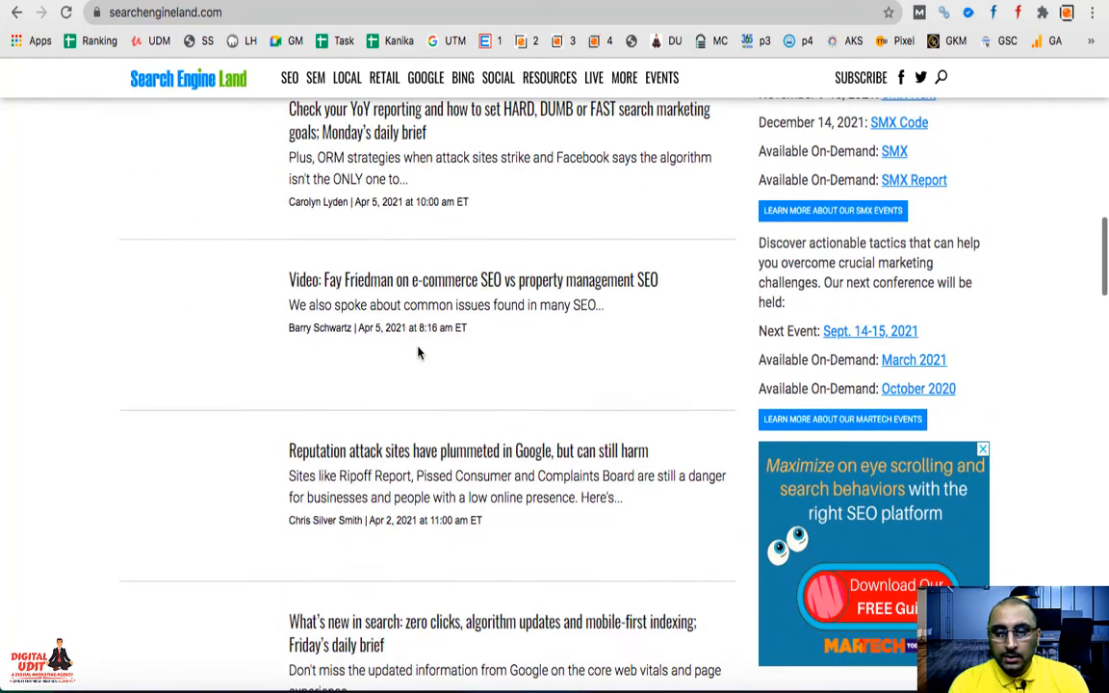
pyautogui.scroll(-15, 418, 353)
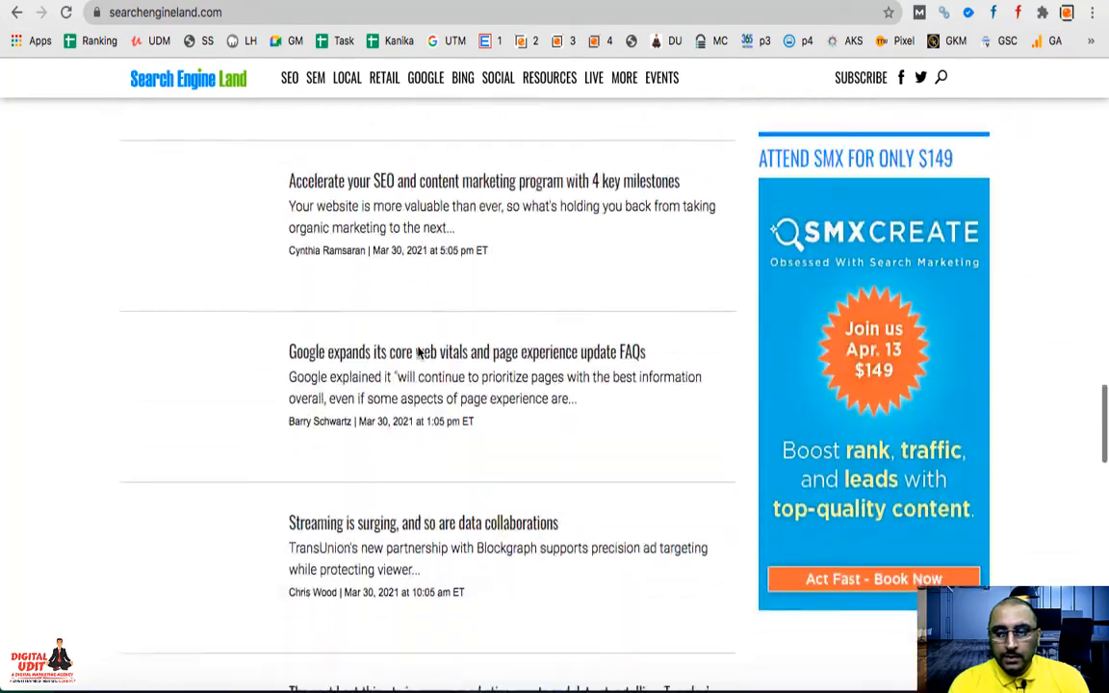
pyautogui.scroll(20, 420, 357)
# Examine the Mashable India home page, including What's New, What's Rising, What's Hot and the category menus
pyautogui.scroll(-9, 420, 356)
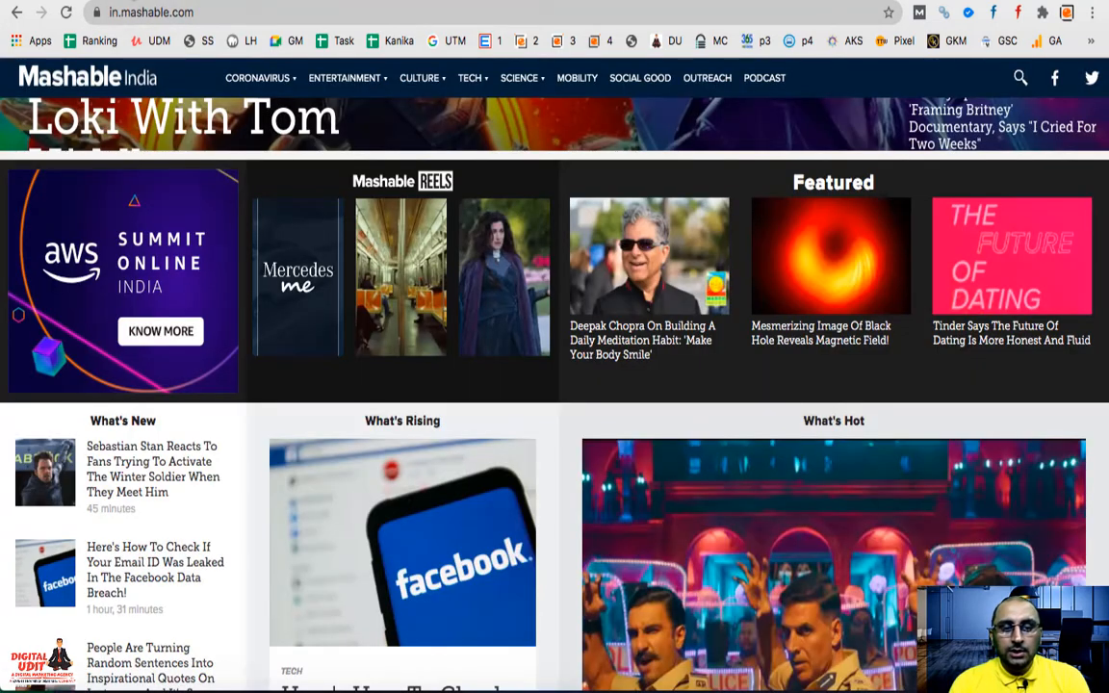
pyautogui.scroll(5, 353, 493)
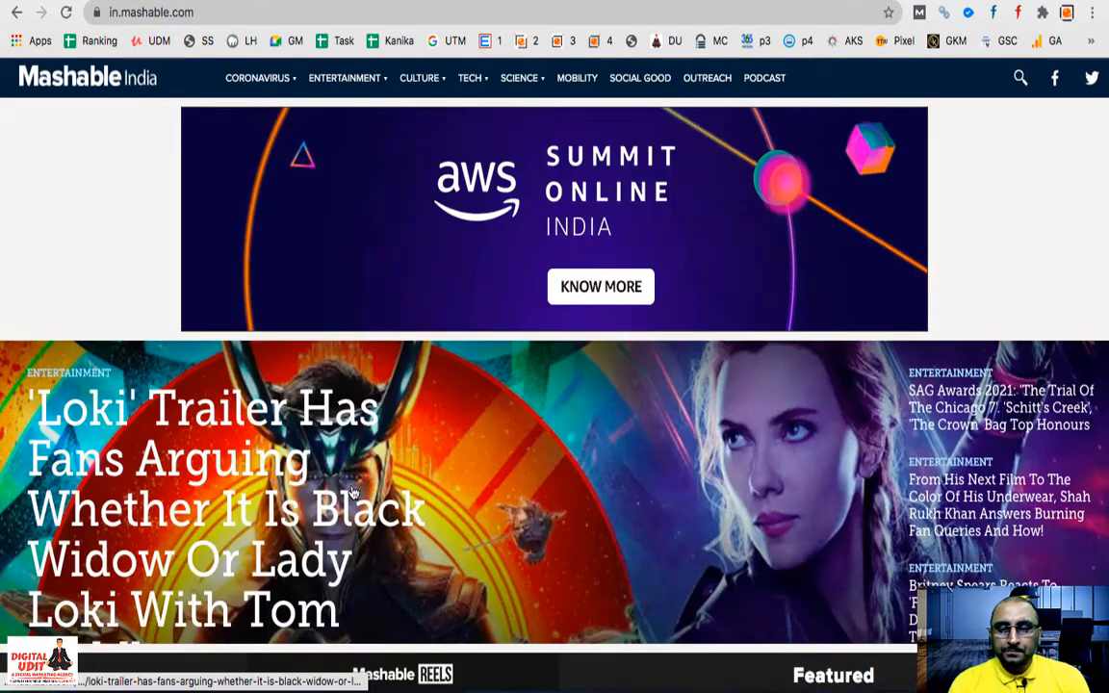
pyautogui.scroll(-8, 353, 493)
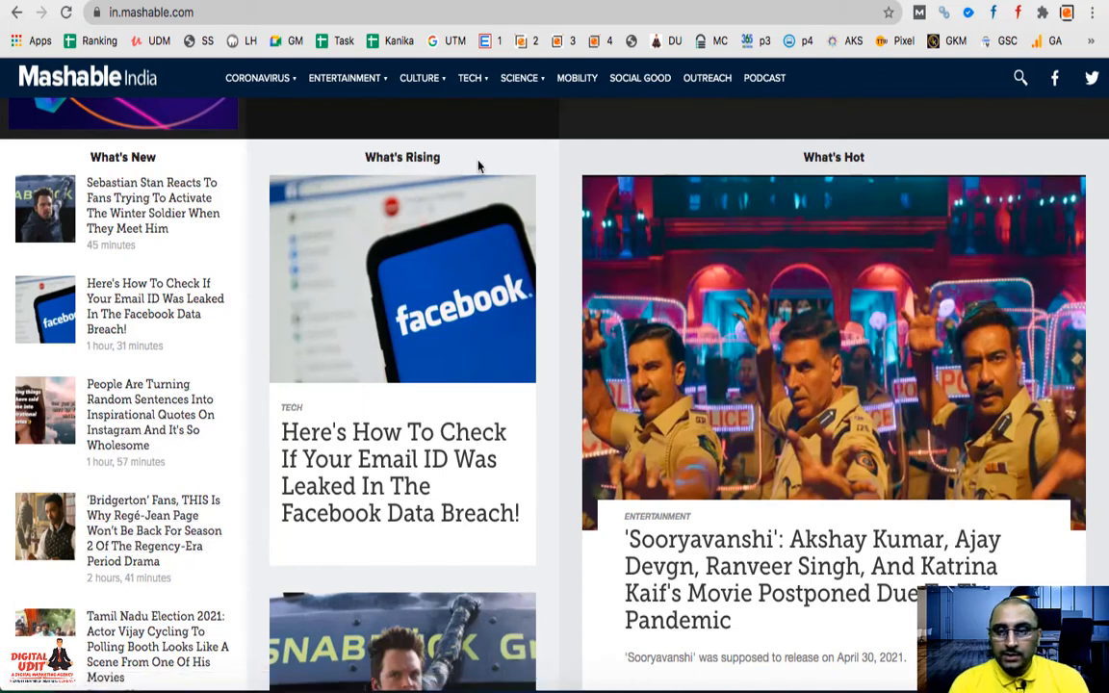
pyautogui.scroll(-2, 683, 303)
pyautogui.scroll(10, 673, 376)
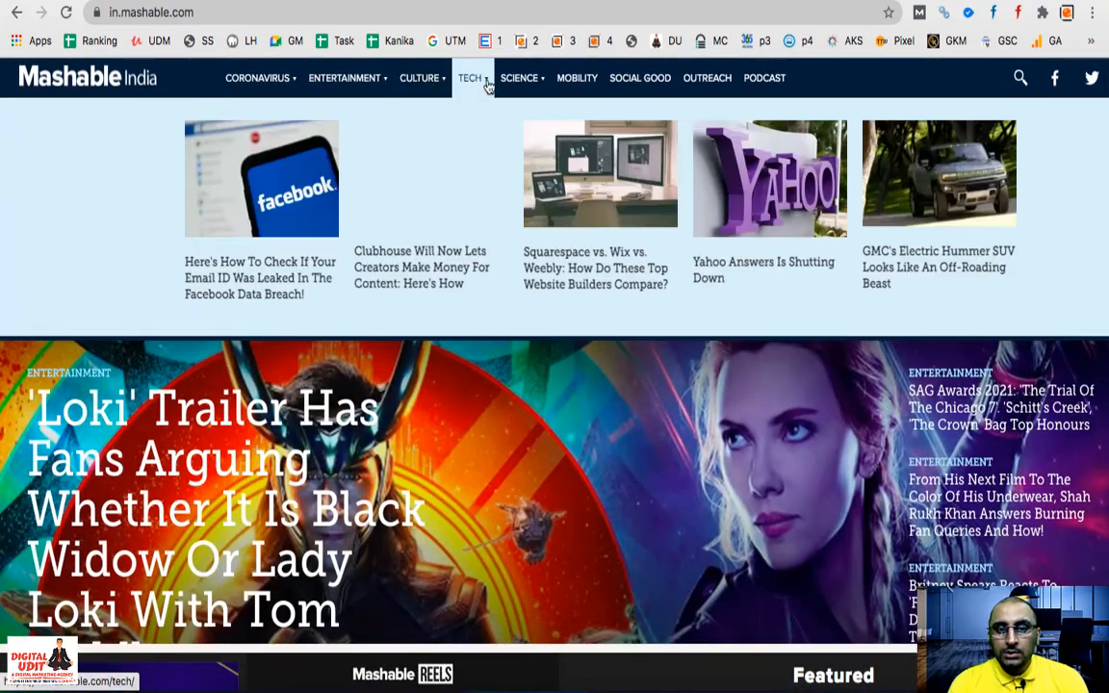
pyautogui.moveTo(530, 90)
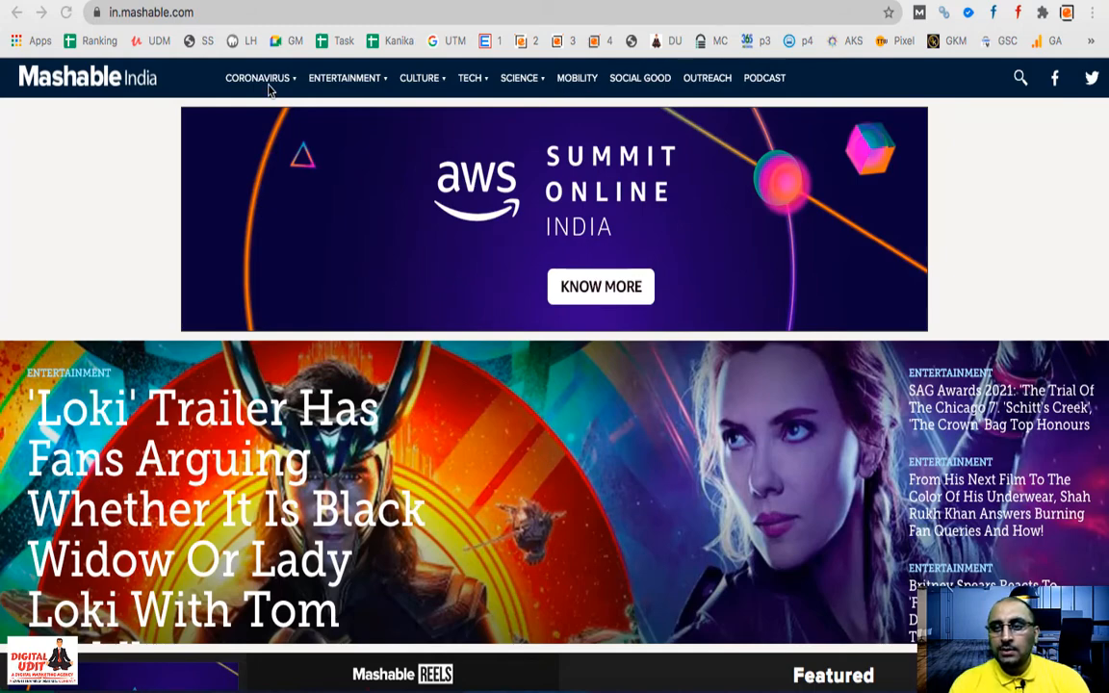
pyautogui.scroll(-8, 508, 435)
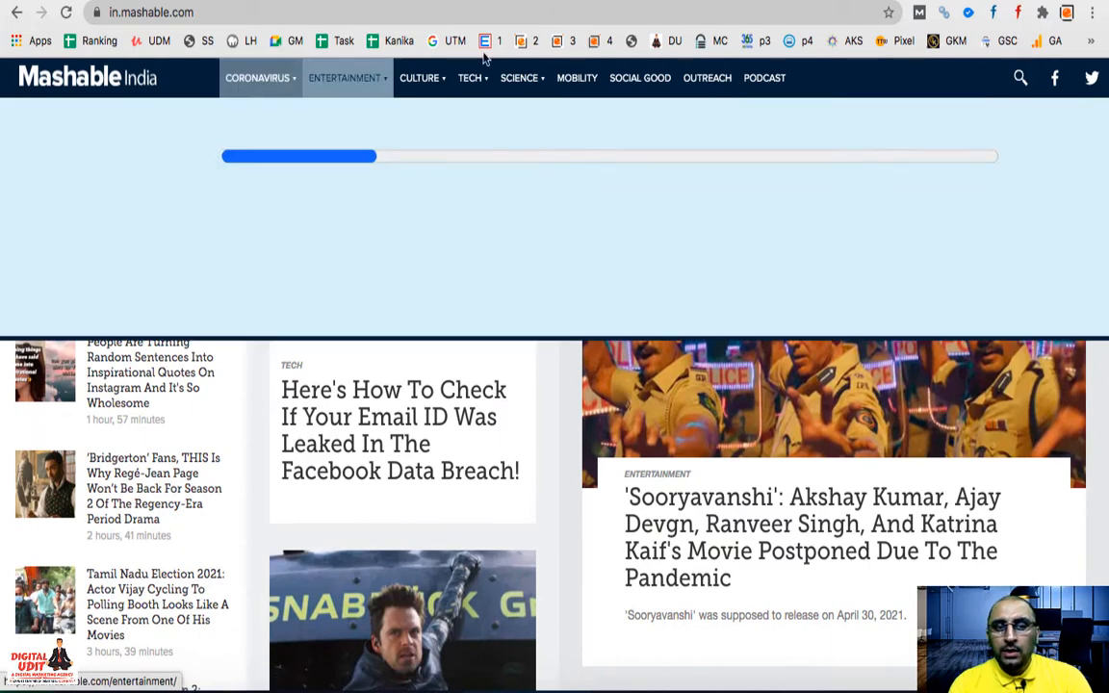
pyautogui.scroll(-2, 535, 477)
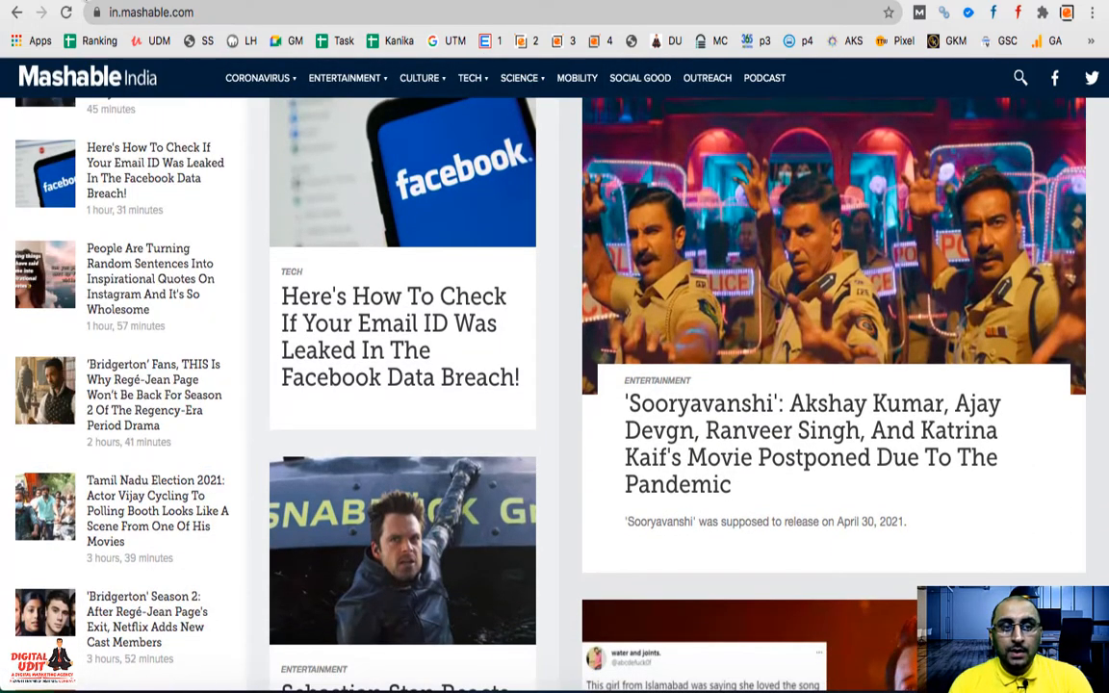
# Revisit Search Engine Land's Latest section and examine the SEMrush IPO (SEMR) post with its charts on the SEO Book blog
pyautogui.hotkey('ctrl', 'Tab')
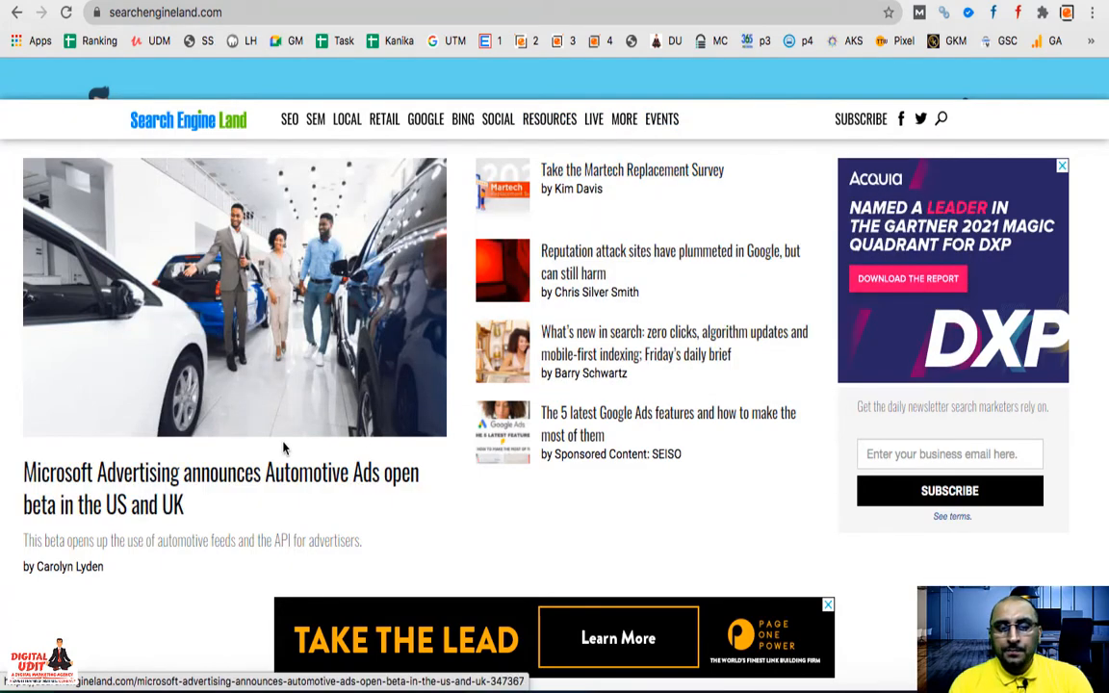
pyautogui.scroll(-4, 283, 448)
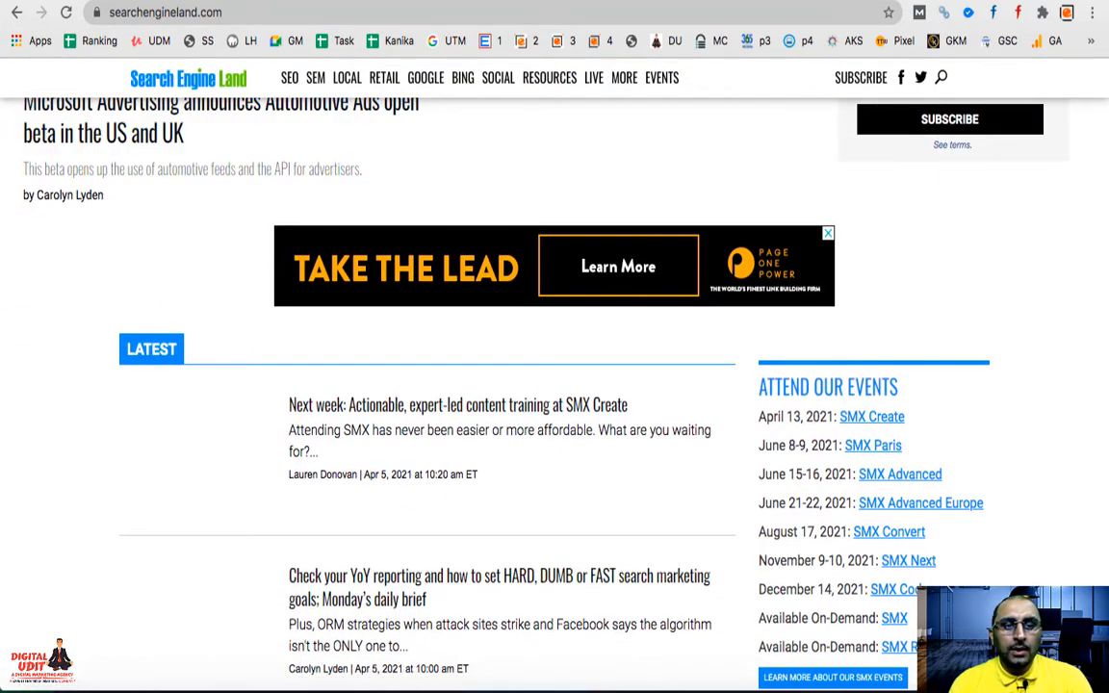
pyautogui.click(175, 1)
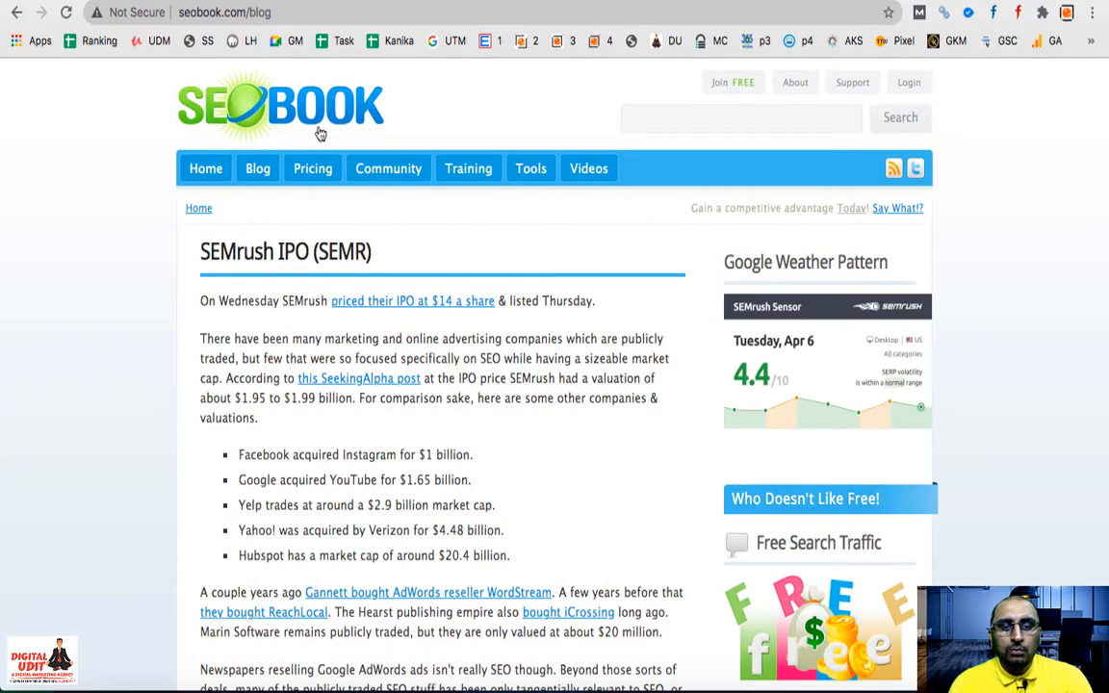
pyautogui.scroll(-3, 296, 262)
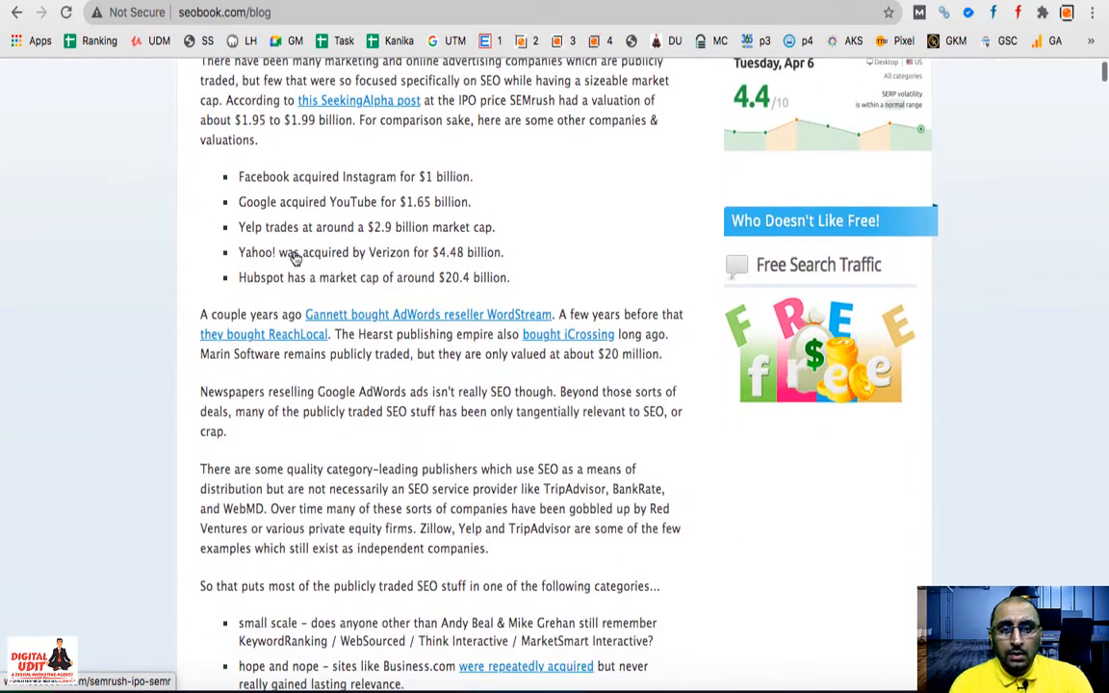
pyautogui.scroll(3, 295, 260)
pyautogui.scroll(-10, 296, 258)
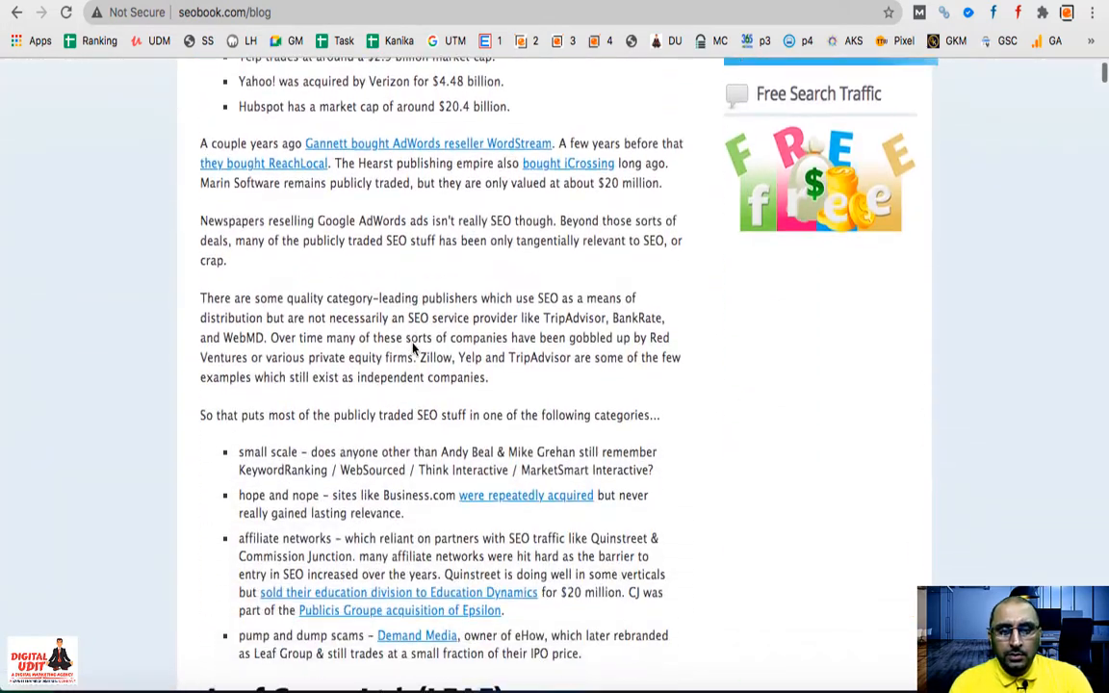
pyautogui.scroll(-10, 413, 350)
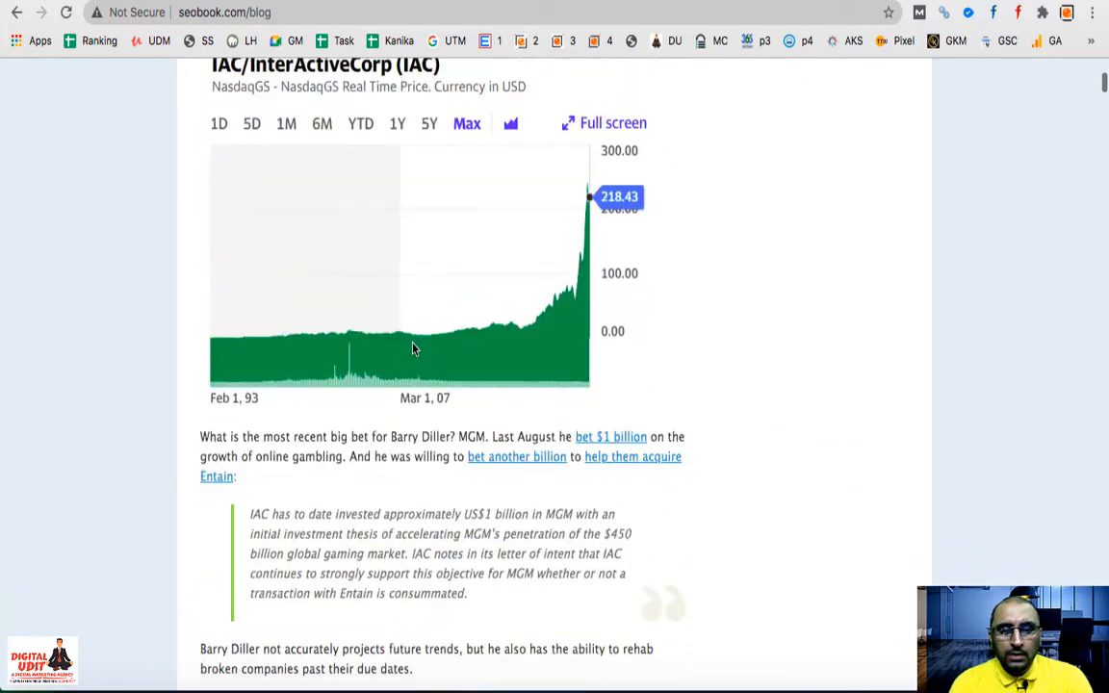
pyautogui.scroll(-10, 413, 349)
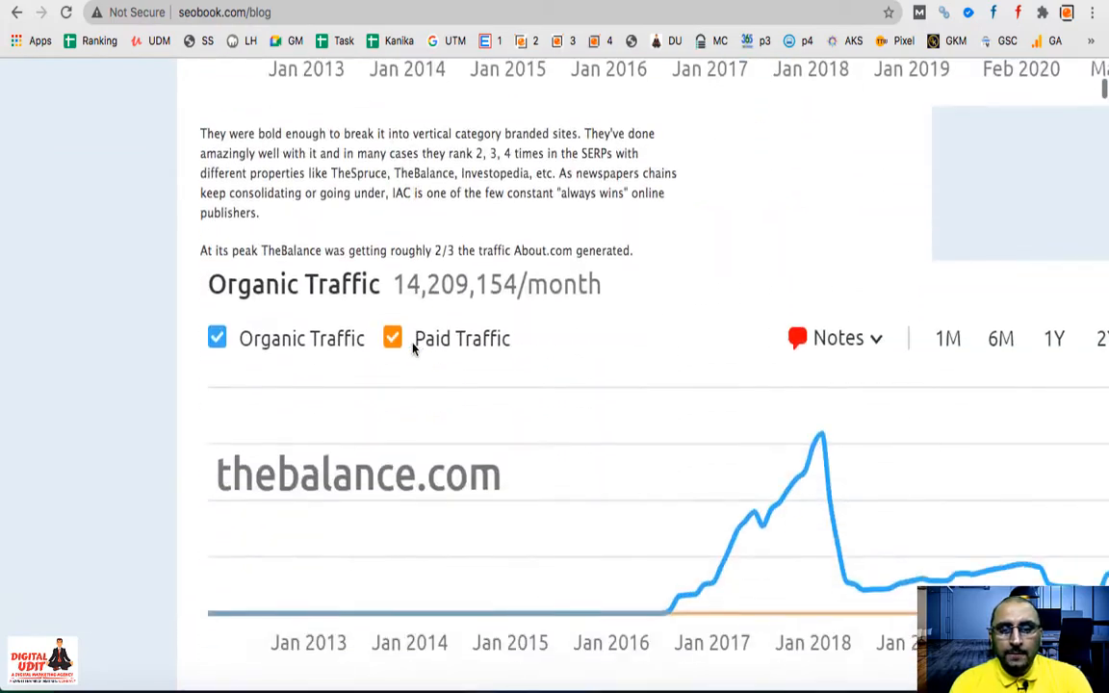
pyautogui.scroll(-10, 413, 350)
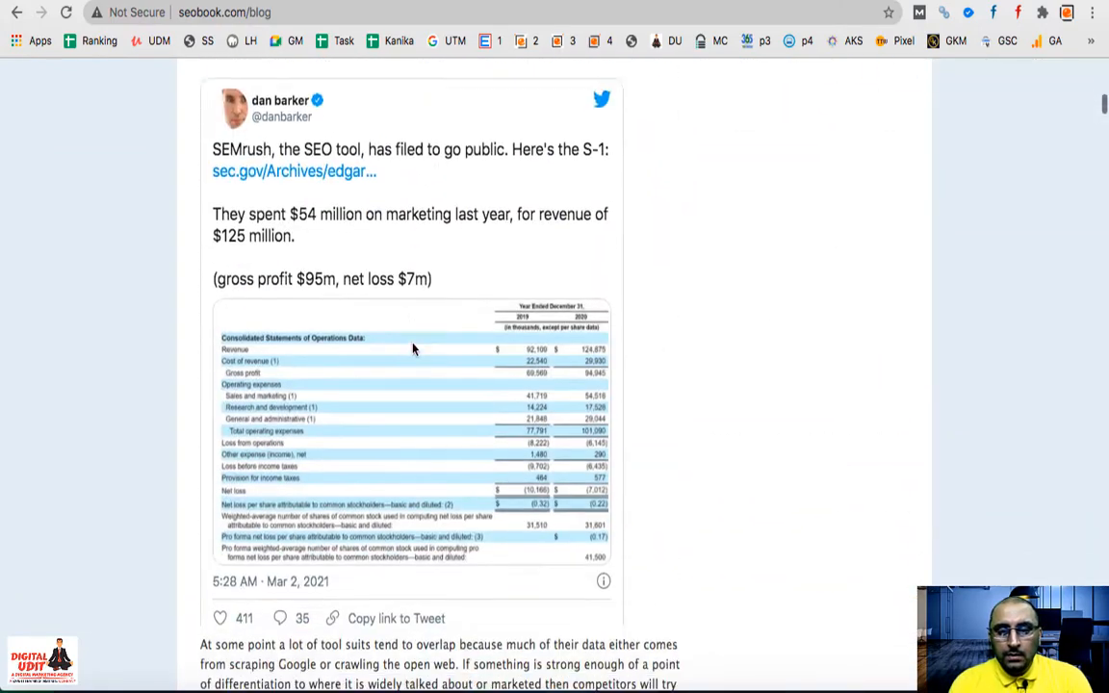
pyautogui.scroll(-10, 413, 350)
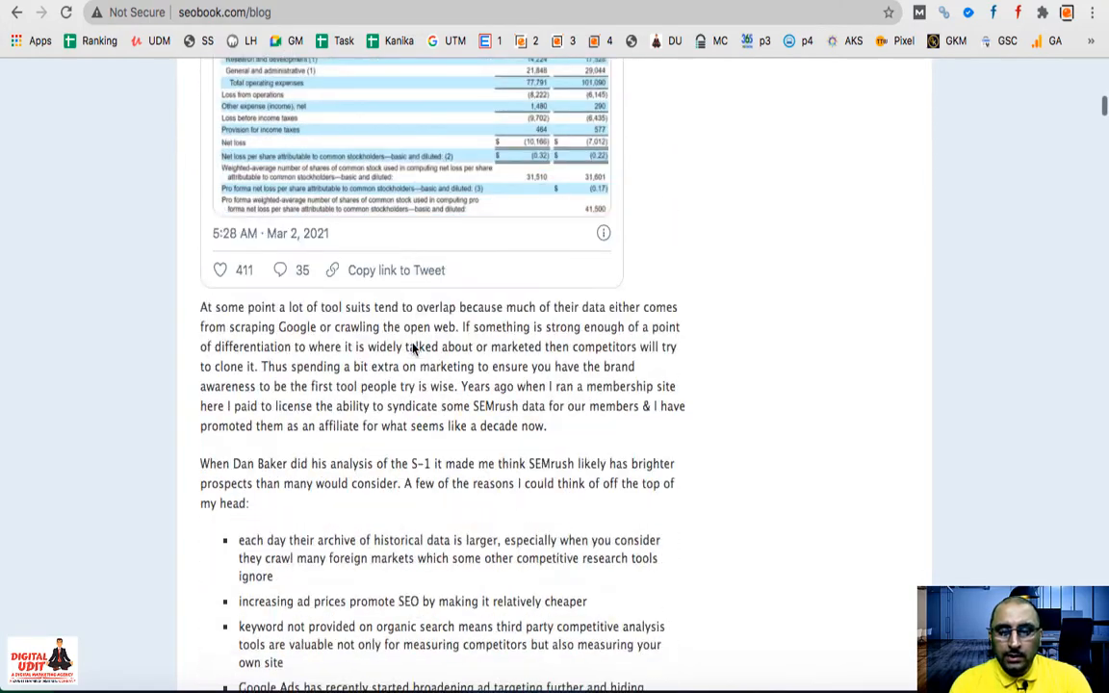
pyautogui.scroll(-3, 416, 349)
pyautogui.scroll(15, 256, 157)
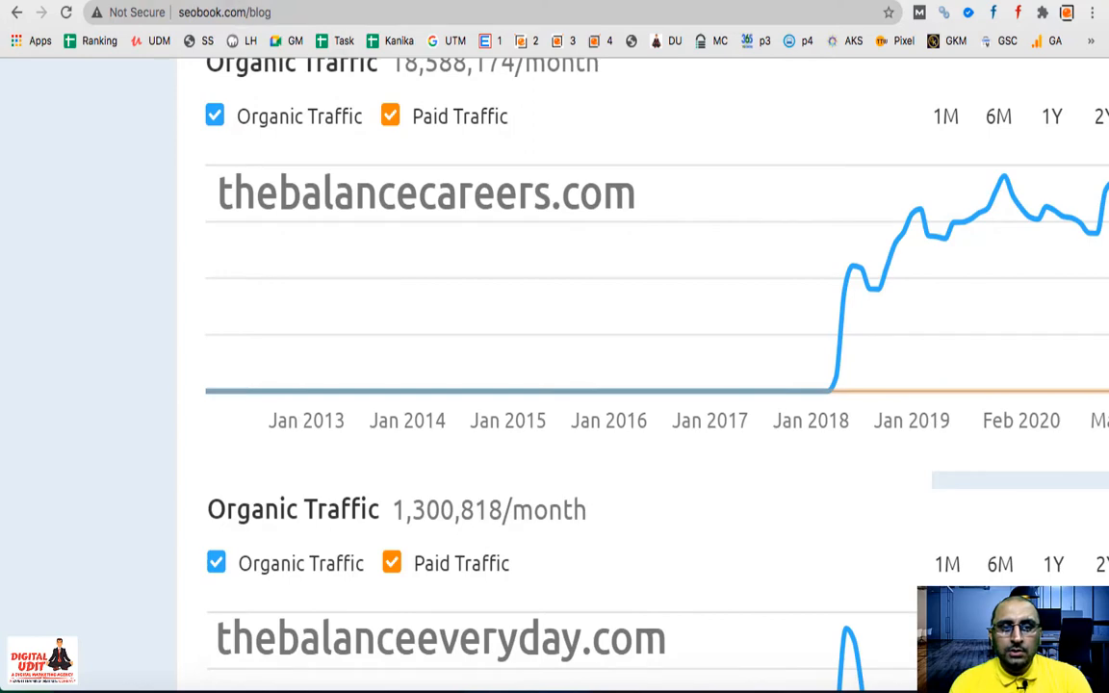
# Switch to the ScienceBlogs site and open the featured article "Greenland Could Lose Ice Faster Than Any Century Since The Last Ice Age Ended"
pyautogui.click(255, 1)
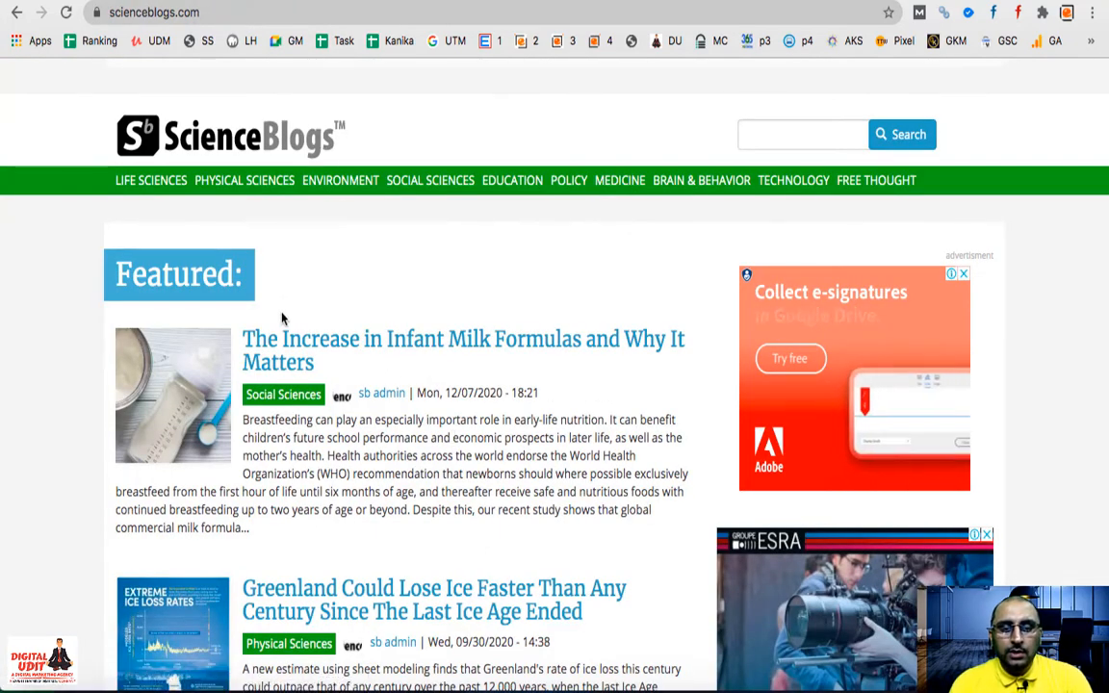
pyautogui.scroll(-3, 260, 429)
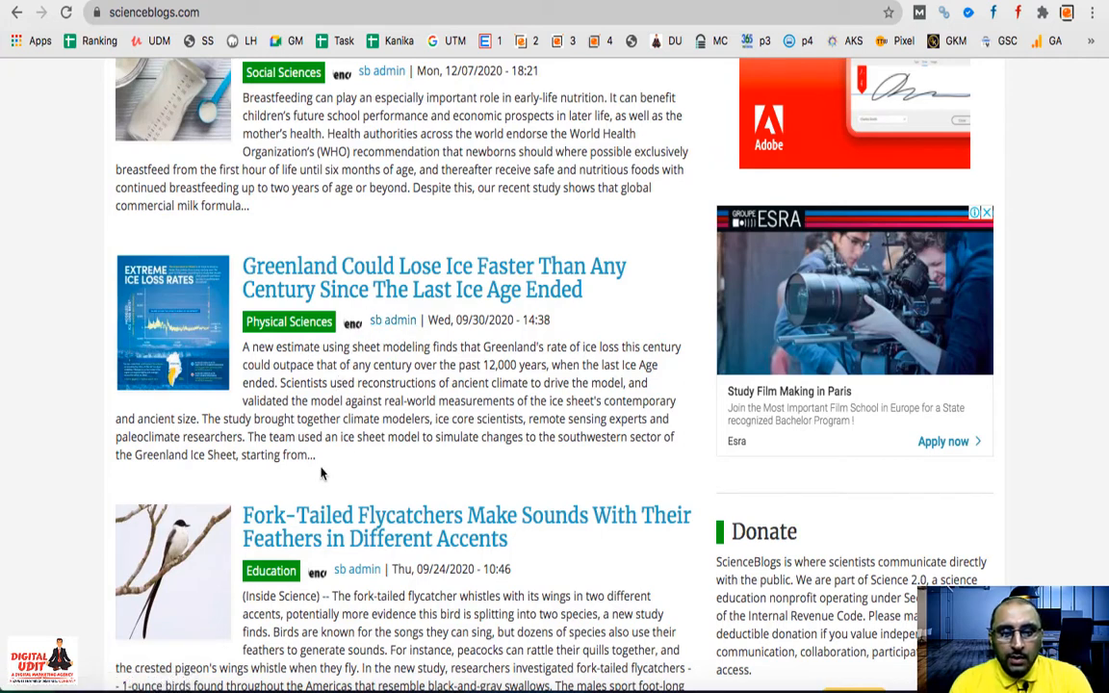
pyautogui.moveTo(321, 455); pyautogui.dragTo(259, 363)
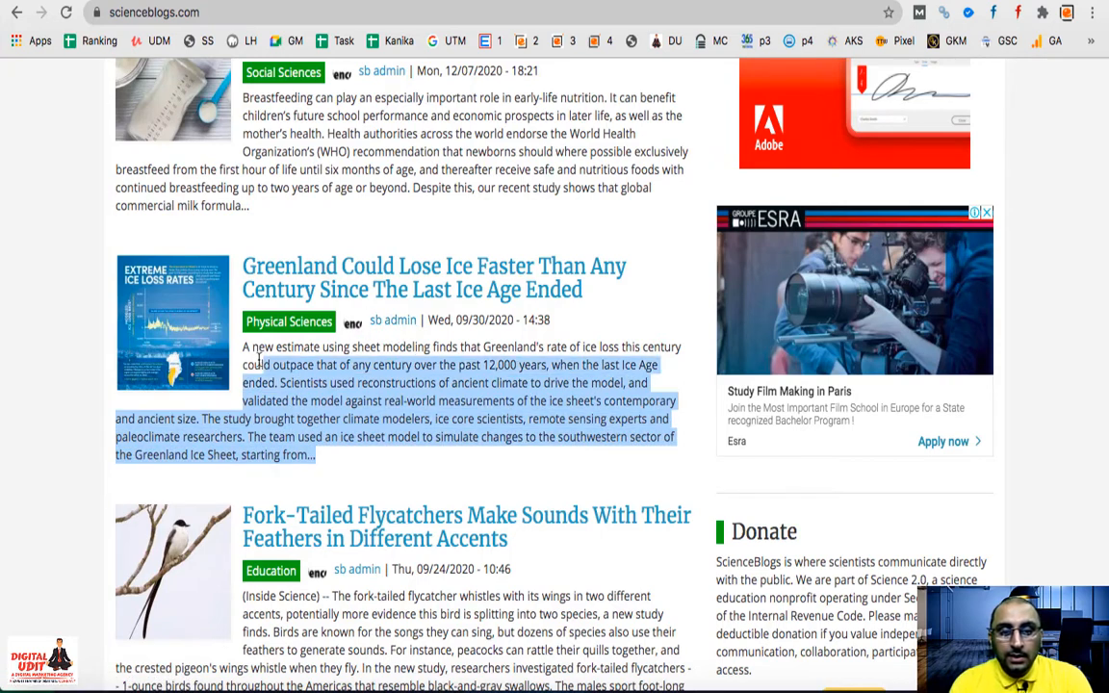
pyautogui.click(363, 277)
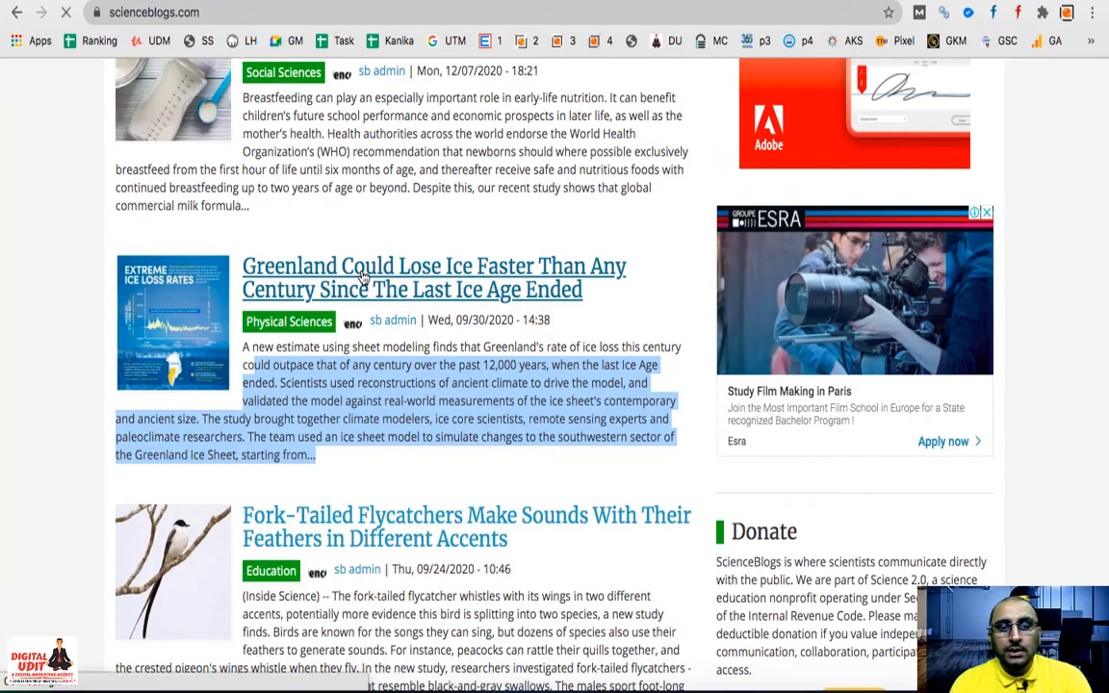
pyautogui.scroll(-10, 363, 277)
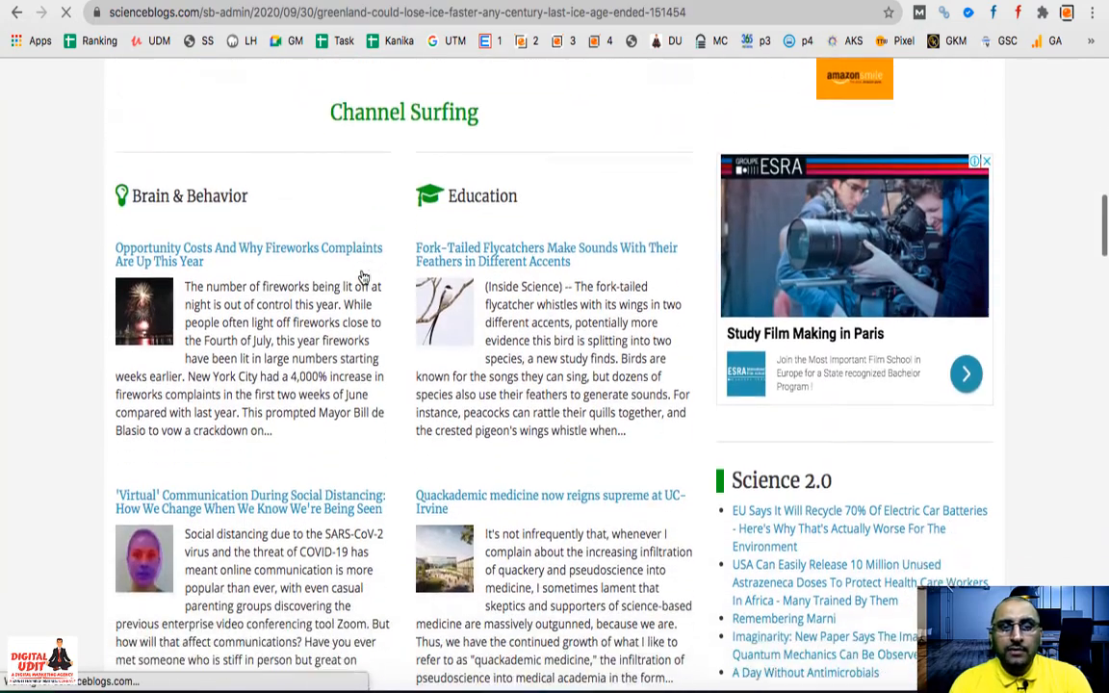
pyautogui.scroll(-10, 299, 310)
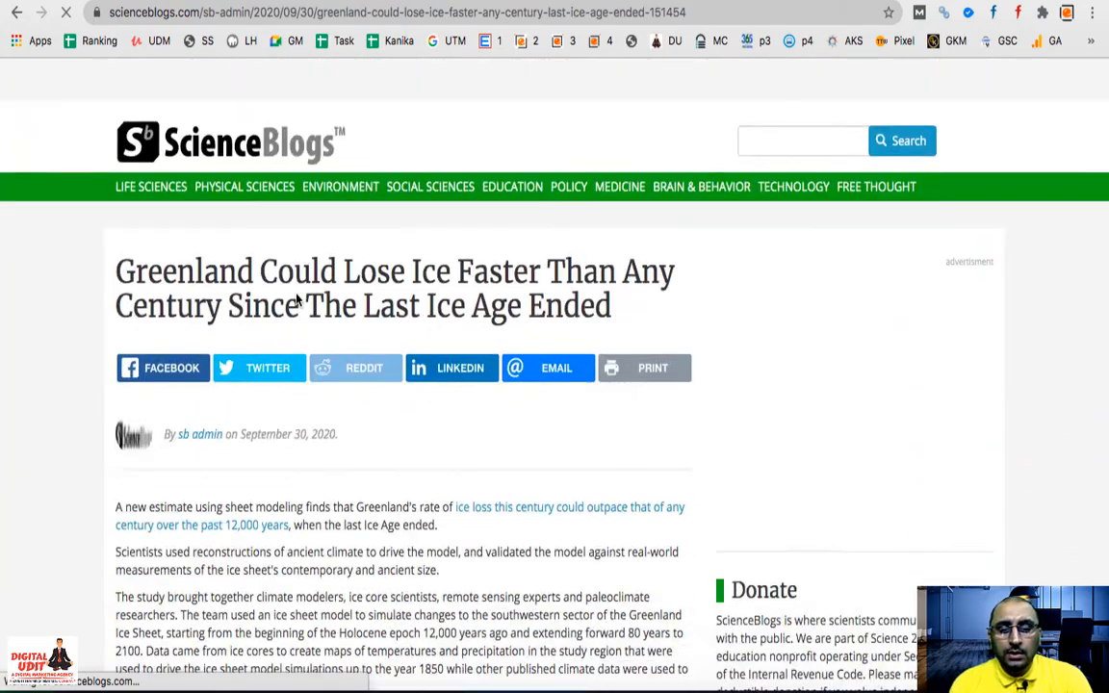
# Skim the Greenland ice article's text, infographic and related-post lists on ScienceBlogs
pyautogui.scroll(-8, 297, 300)
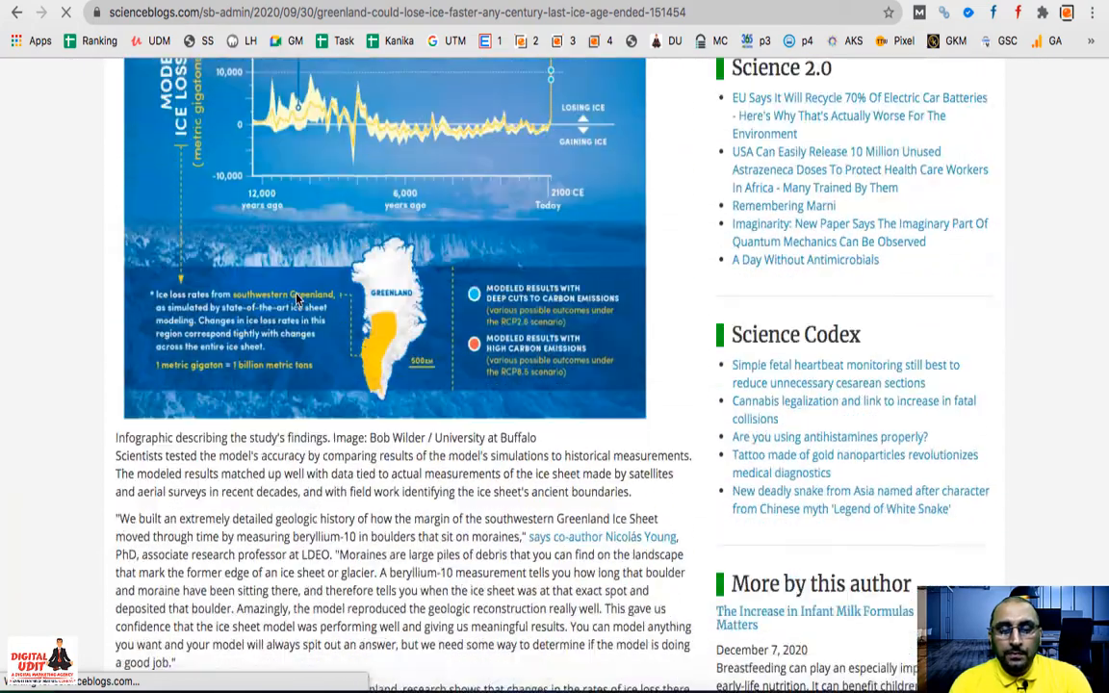
pyautogui.scroll(15, 297, 299)
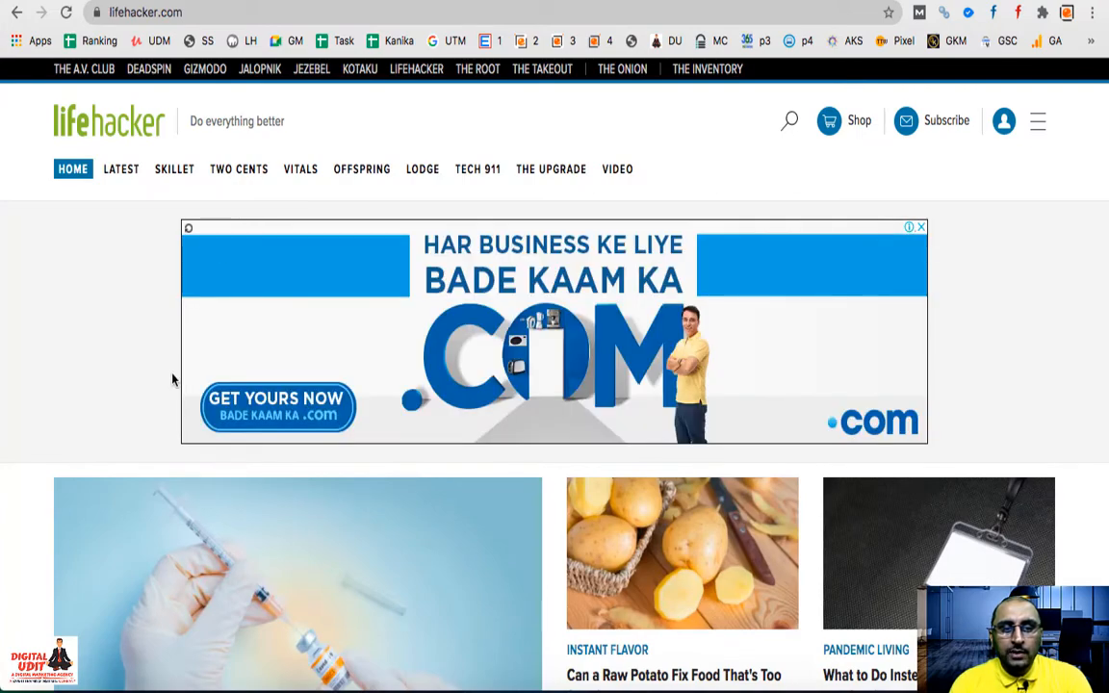
# Switch to the Lifehacker site and look through its home page's featured posts, banner ads, Deals of the Day, Latest and Videos sections
pyautogui.scroll(-3, 172, 380)
pyautogui.scroll(3, 172, 380)
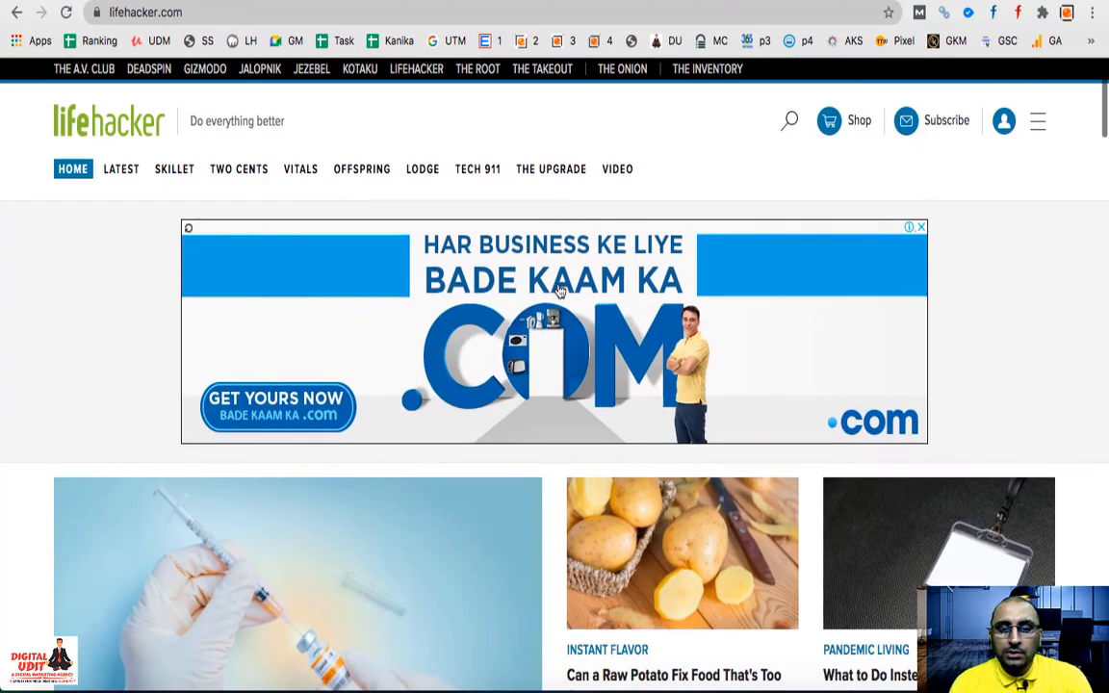
pyautogui.scroll(-5, 493, 425)
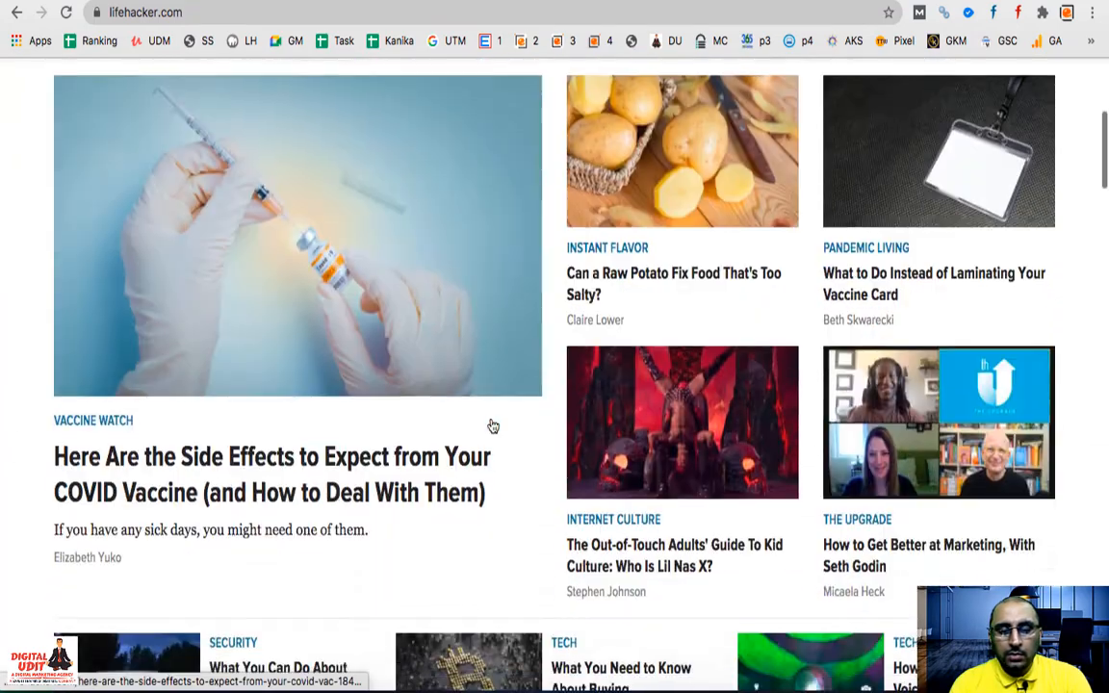
pyautogui.scroll(-2, 515, 438)
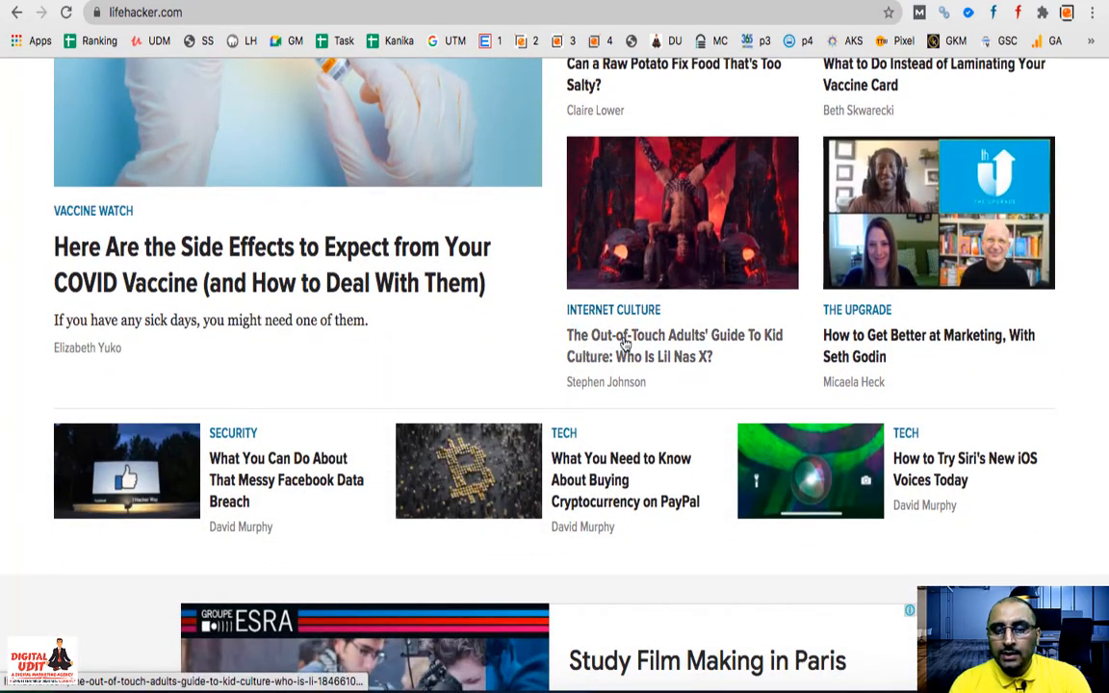
pyautogui.scroll(-2, 408, 326)
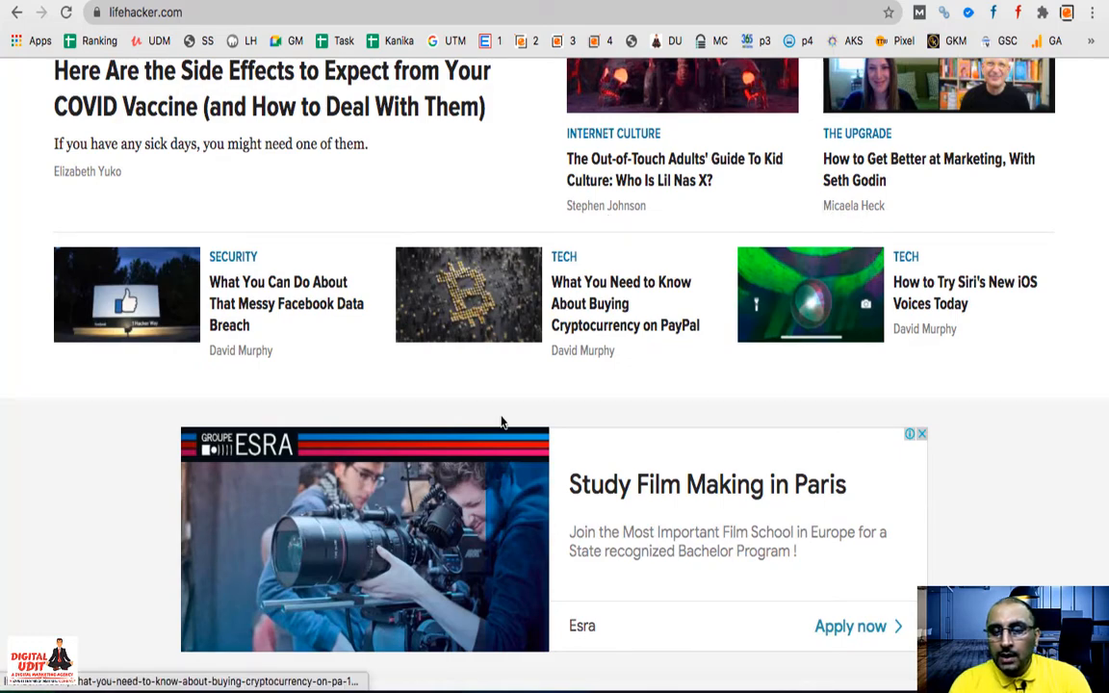
pyautogui.scroll(-4, 501, 422)
pyautogui.scroll(-2, 502, 422)
pyautogui.scroll(3, 502, 421)
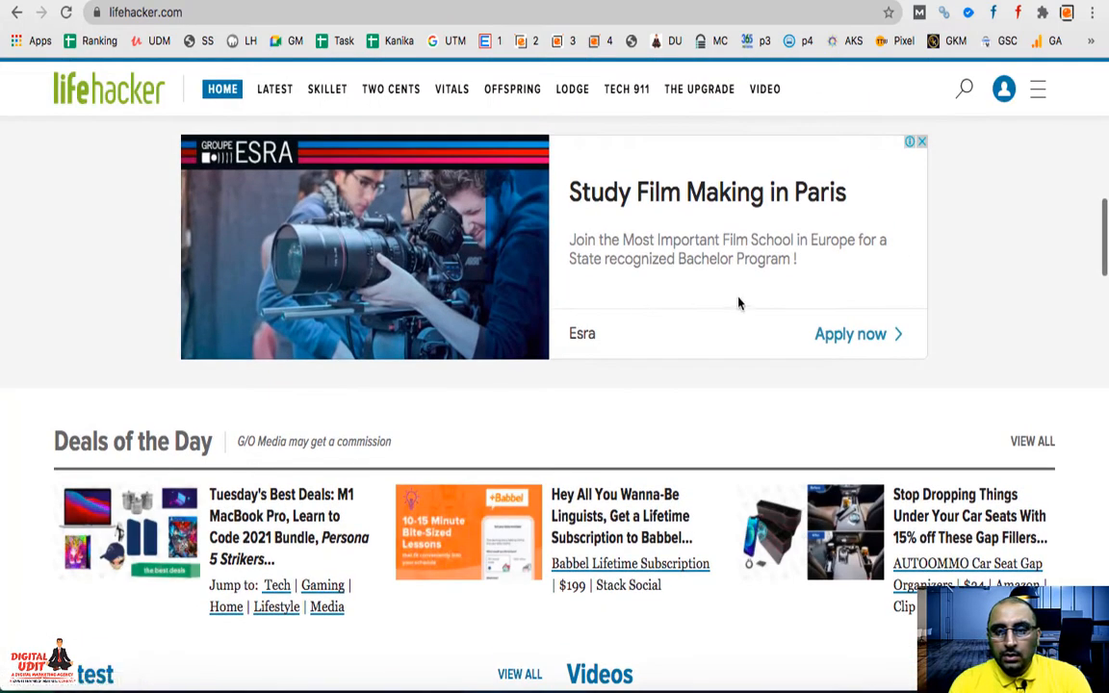
pyautogui.scroll(-10, 621, 303)
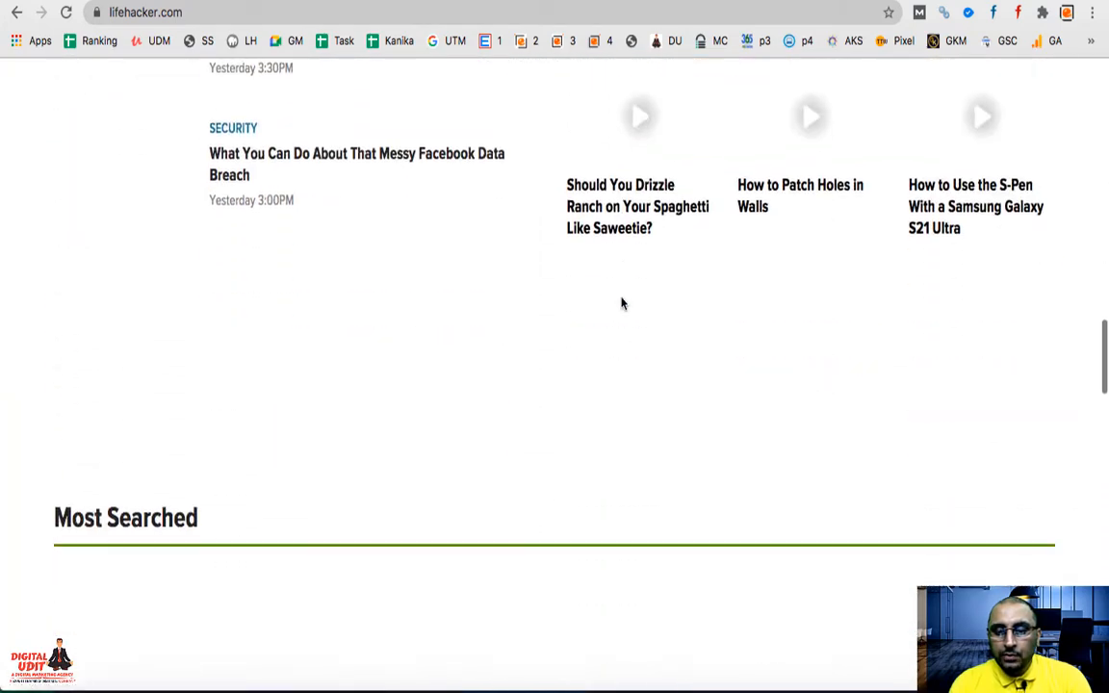
pyautogui.scroll(-3, 621, 303)
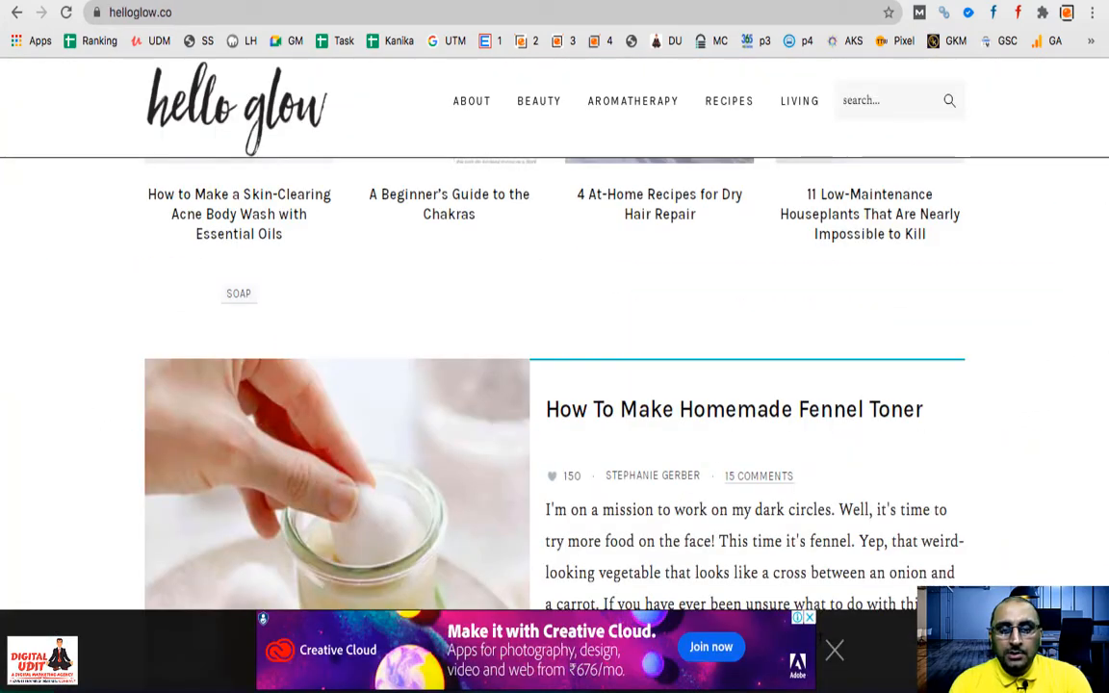
# Switch to the Hello Glow site and examine its category menu, featured posts, and skincare, aromatherapy and food sections
pyautogui.scroll(3, 501, 318)
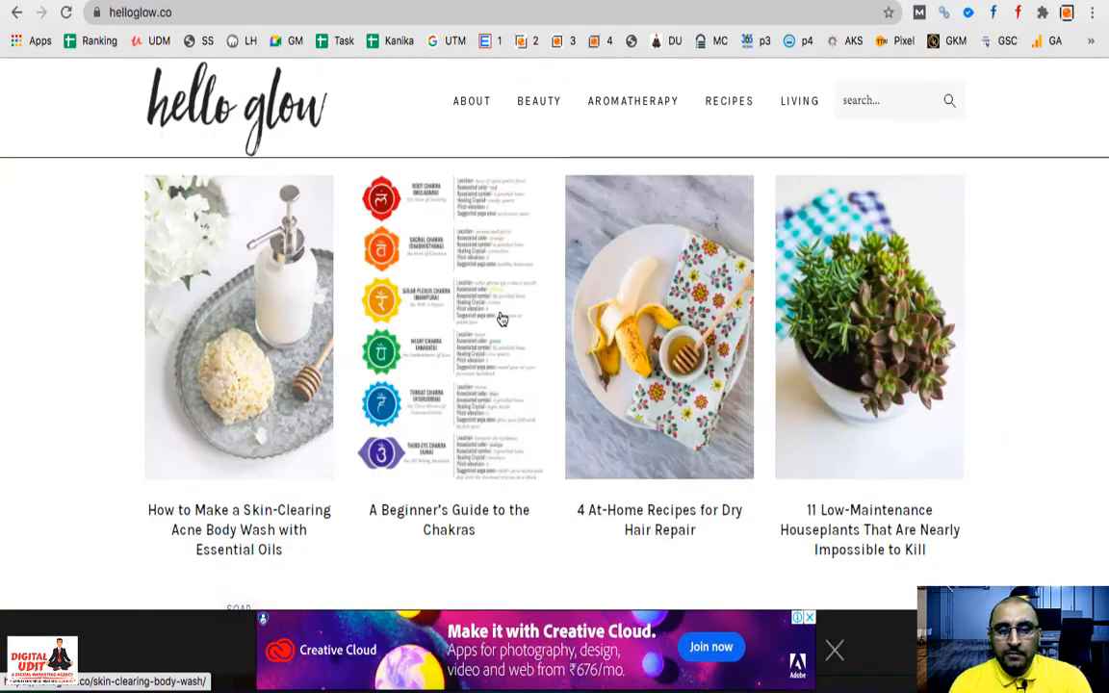
pyautogui.scroll(-5, 663, 416)
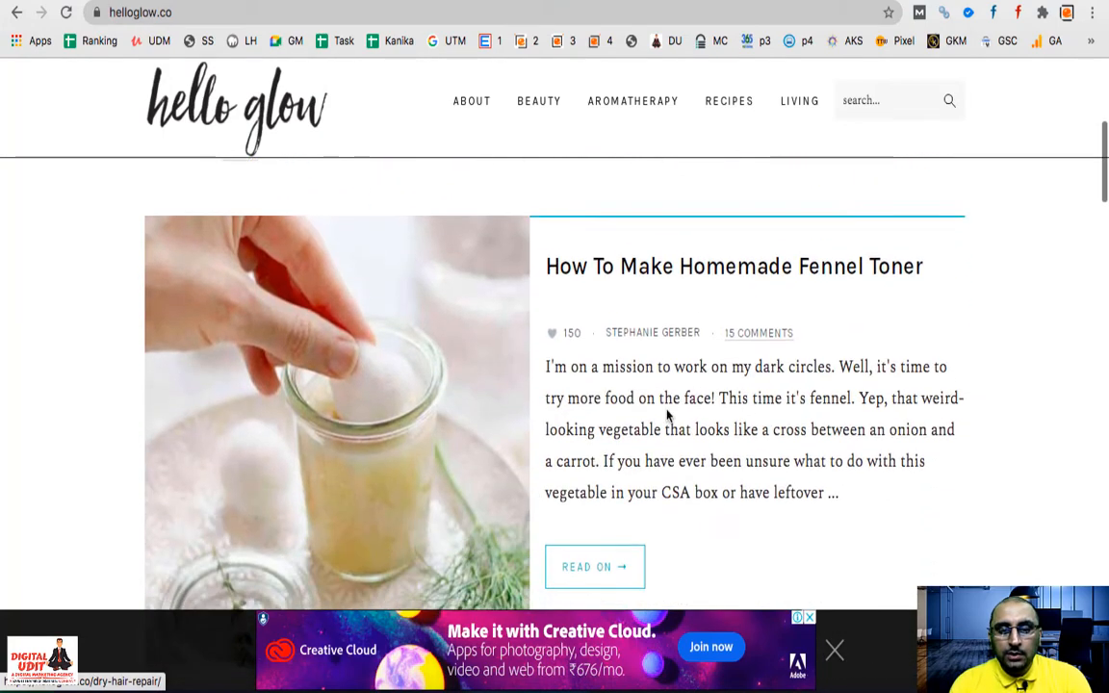
pyautogui.scroll(5, 542, 383)
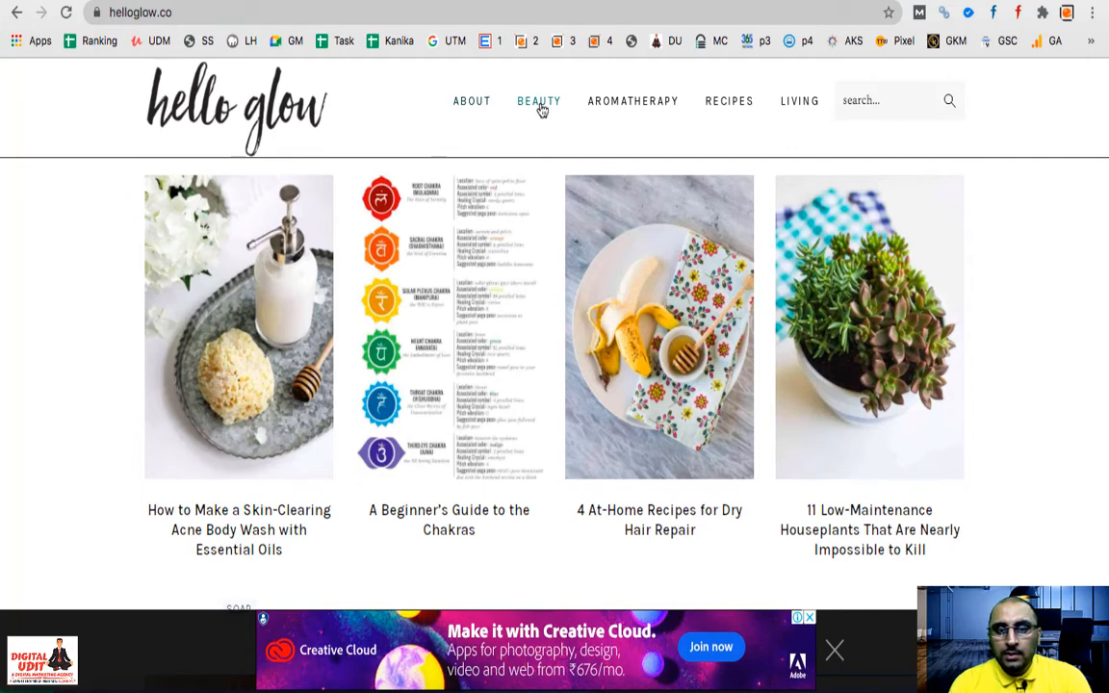
pyautogui.moveTo(542, 110)
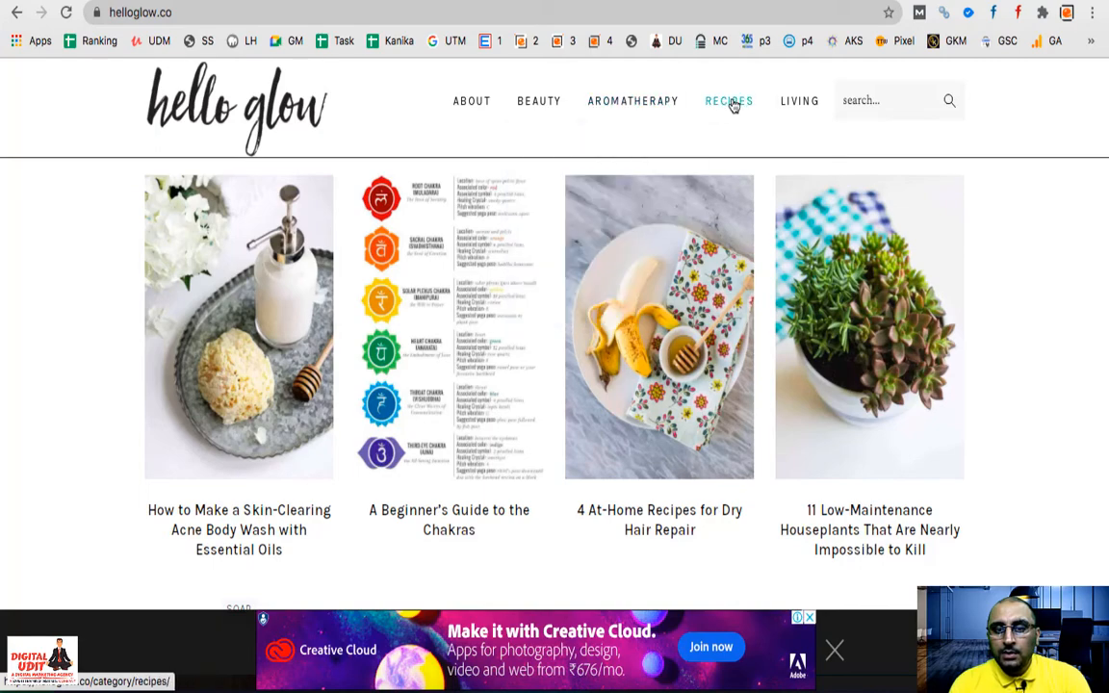
pyautogui.scroll(-15, 366, 344)
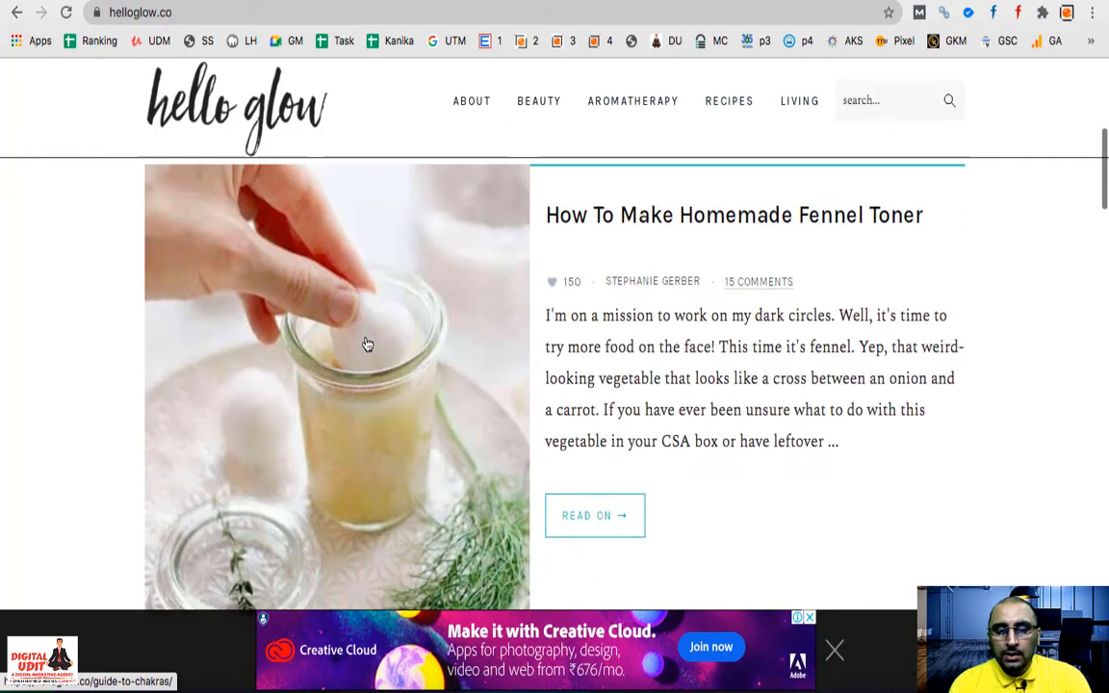
pyautogui.scroll(-15, 366, 344)
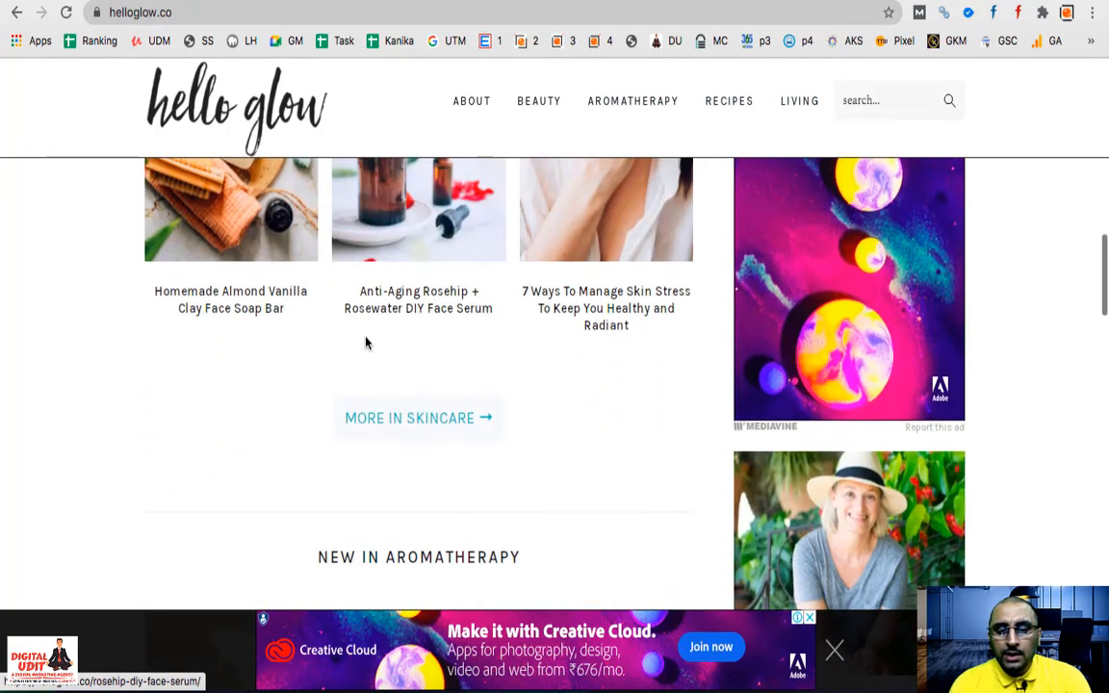
pyautogui.scroll(-12, 367, 344)
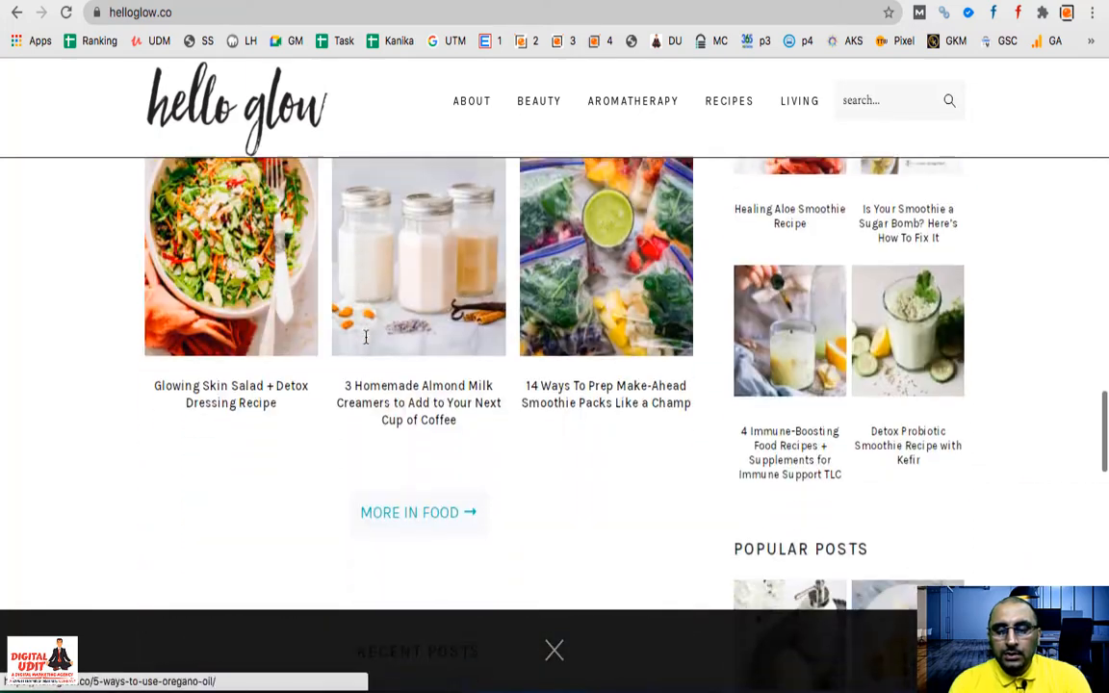
pyautogui.scroll(-12, 367, 344)
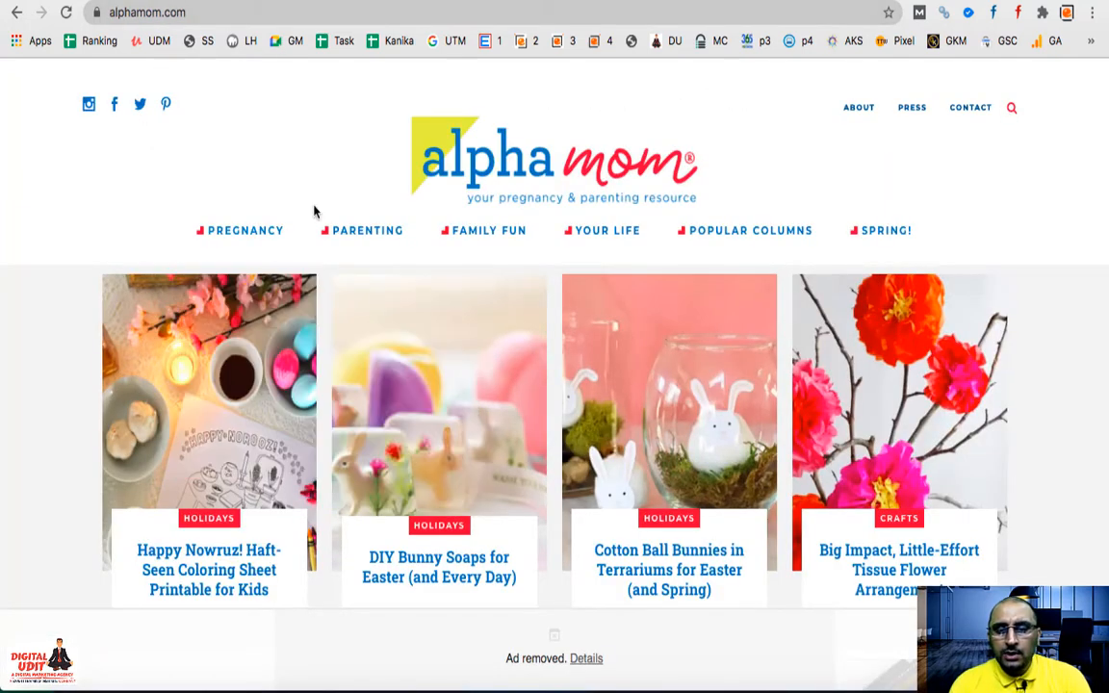
# Switch to the Alpha Mom site and examine the Pregnancy subcategories, the Pregnancy Calendar newsletter sign-up and the ad placements
pyautogui.moveTo(275, 258)
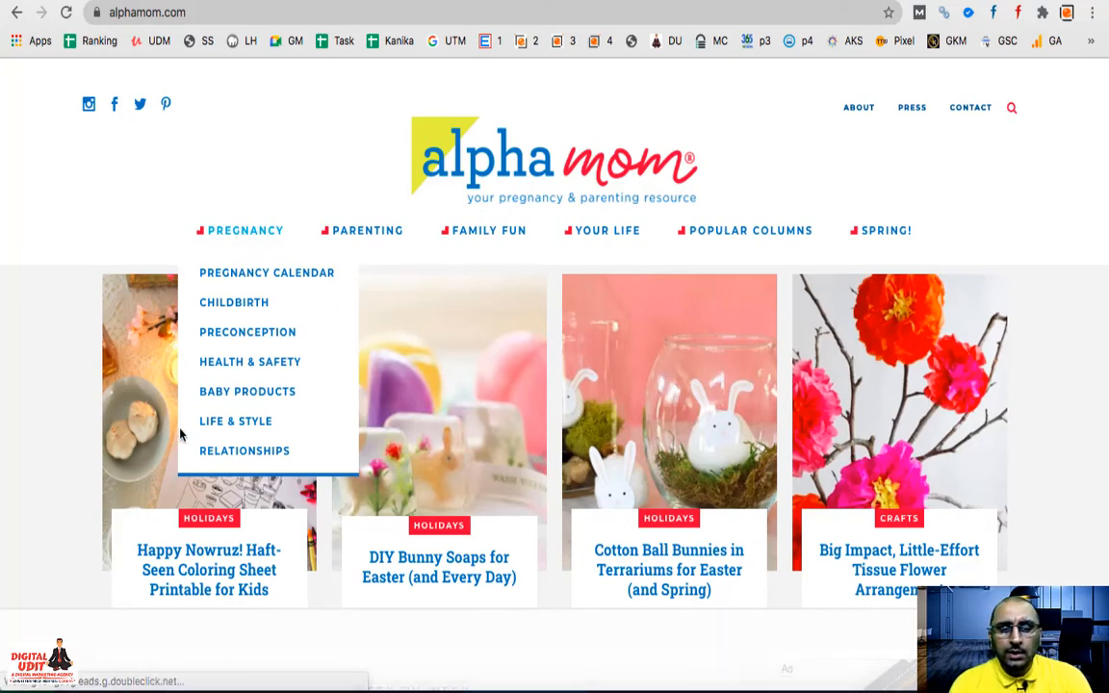
pyautogui.scroll(-10, 180, 435)
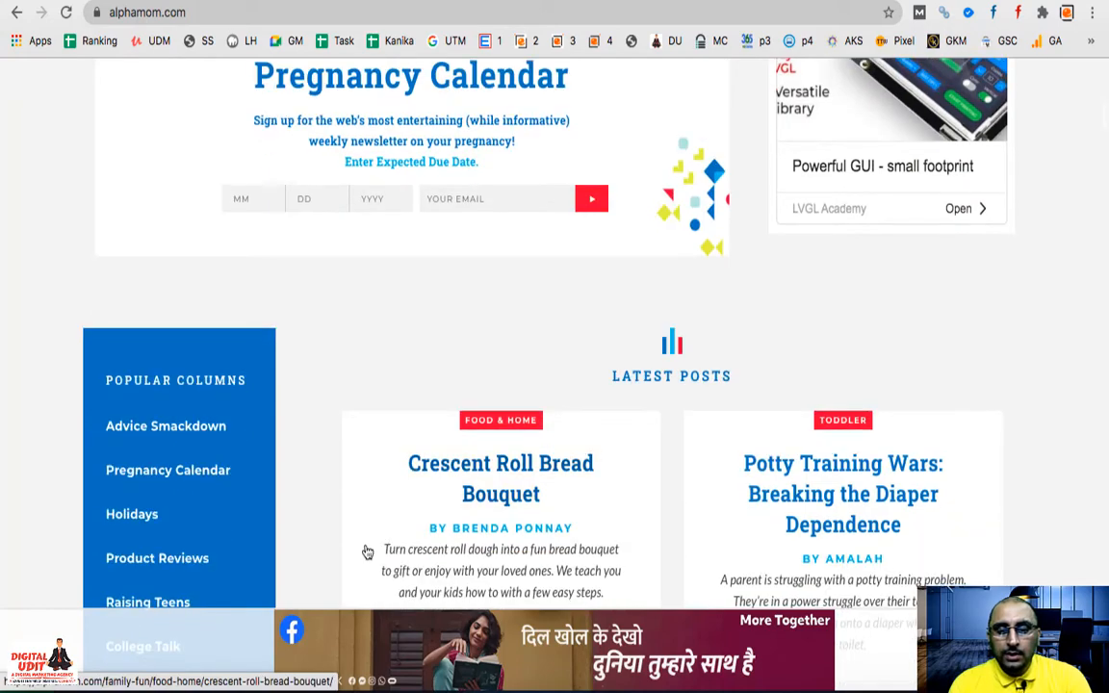
pyautogui.scroll(-3, 366, 551)
pyautogui.scroll(11, 366, 551)
pyautogui.scroll(-6, 366, 551)
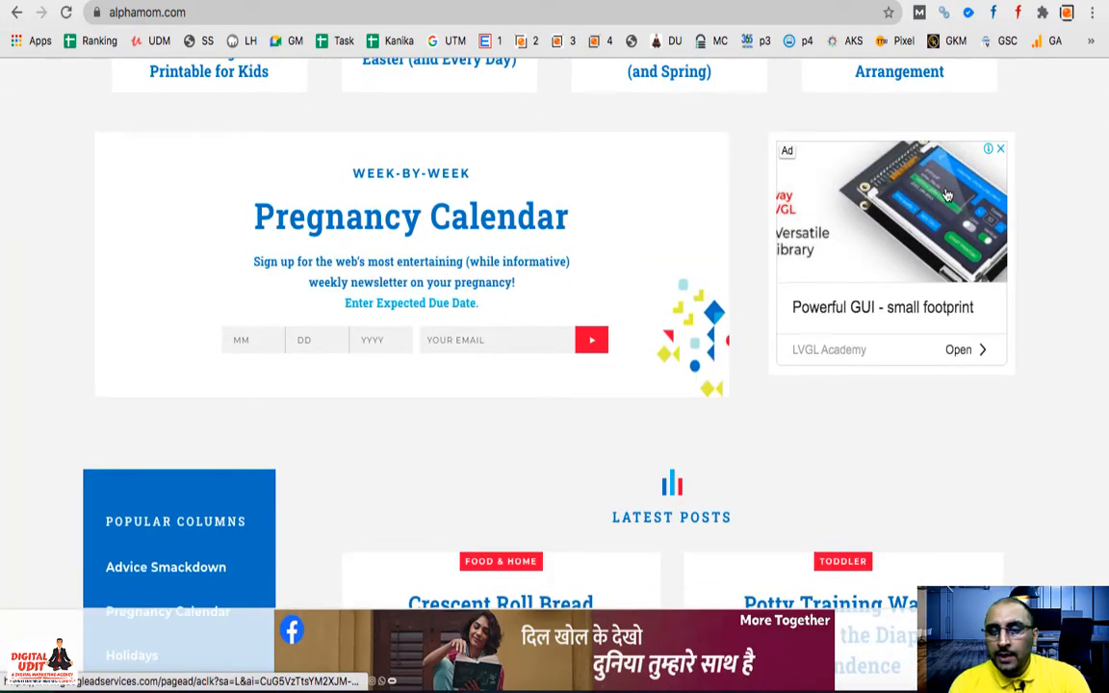
pyautogui.scroll(-1, 572, 325)
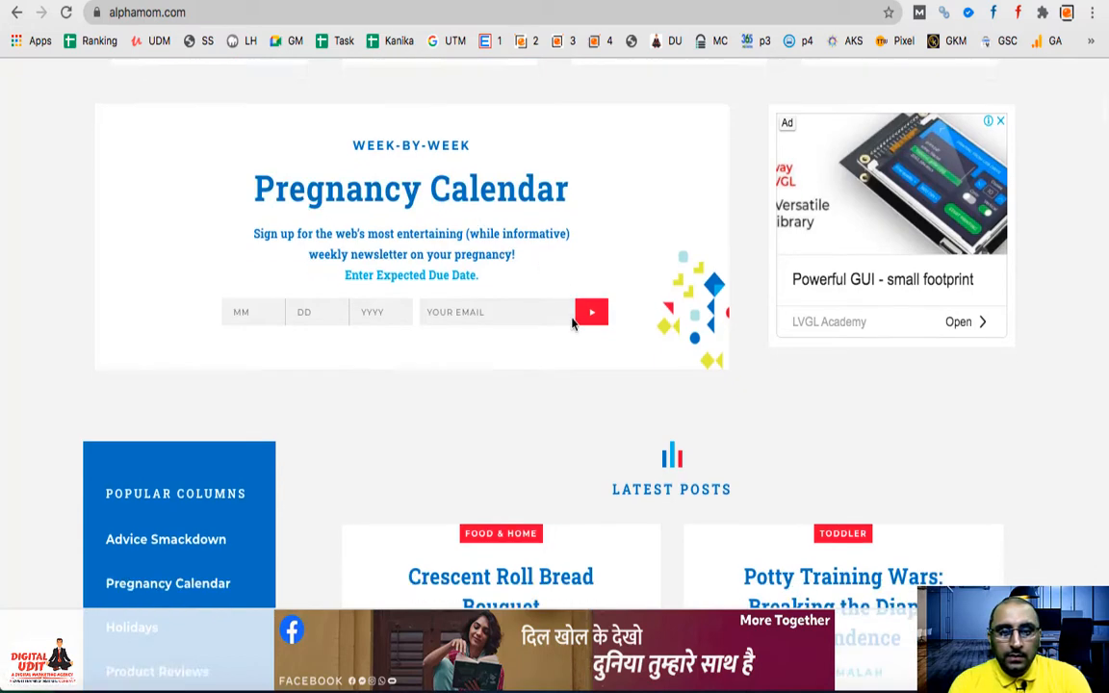
pyautogui.scroll(-8, 525, 330)
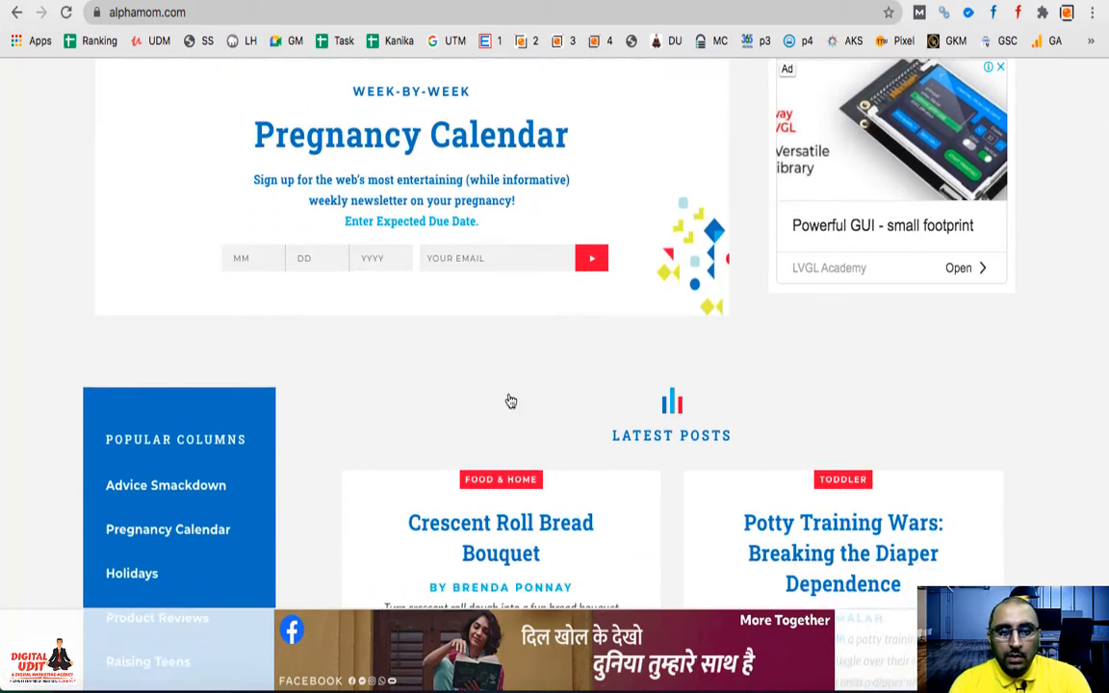
pyautogui.scroll(1, 200, 231)
pyautogui.scroll(5, 193, 236)
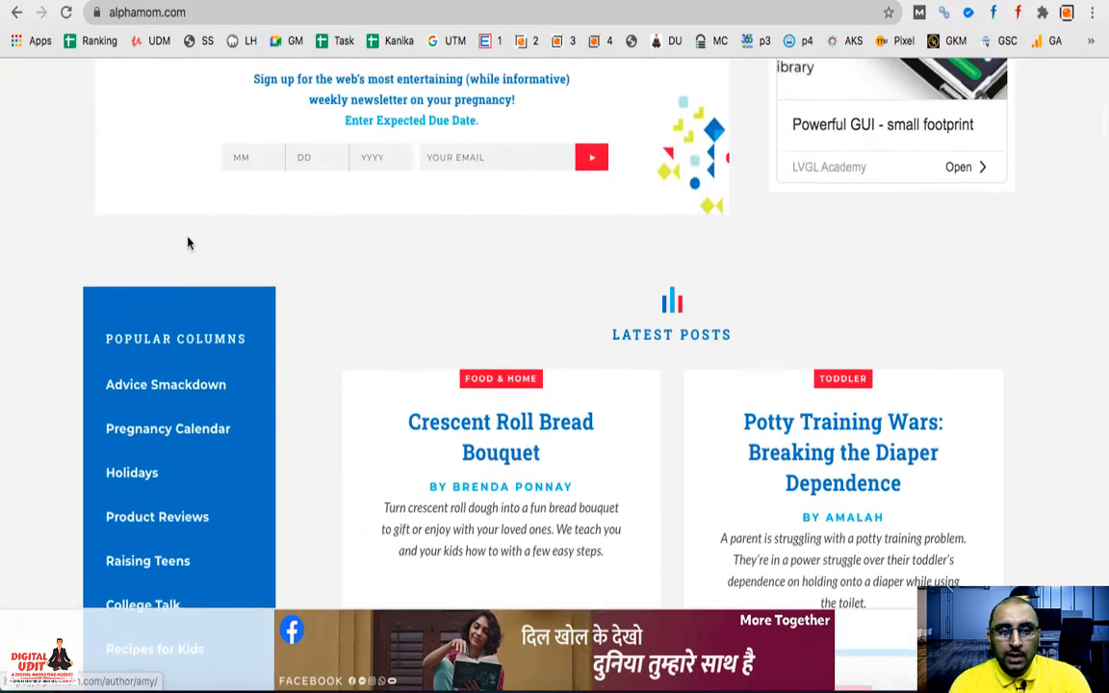
# Look through Alpha Mom's Popular Columns list, Latest Posts and the Spring articles further down the home page
pyautogui.scroll(-1, 186, 317)
pyautogui.scroll(1, 186, 337)
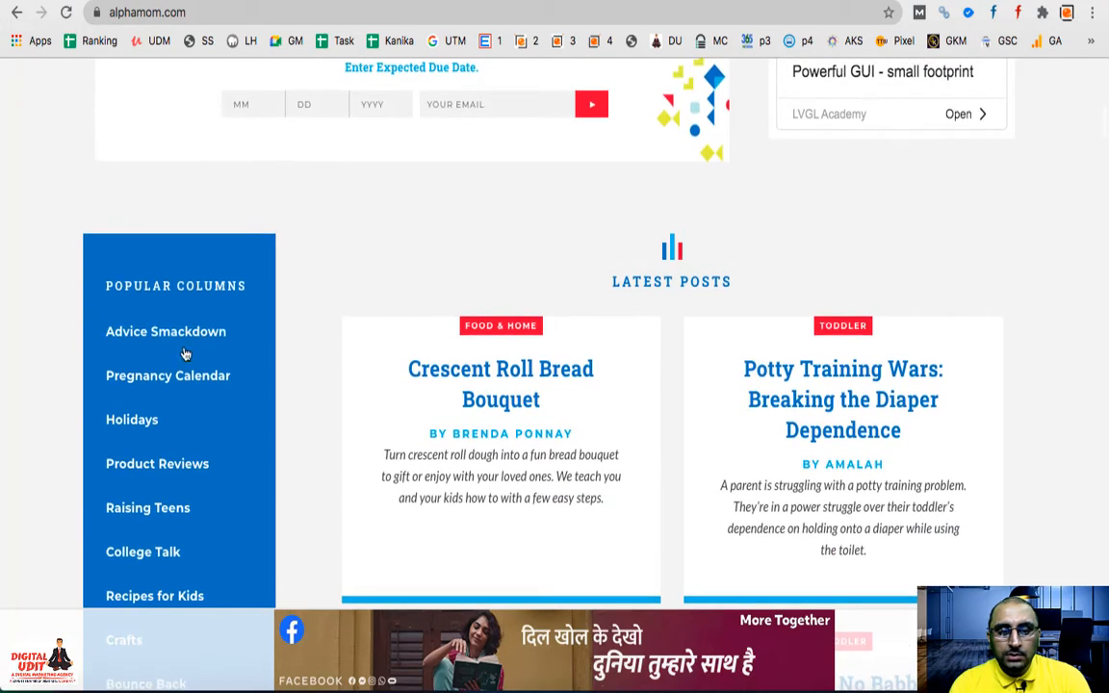
pyautogui.scroll(-8, 504, 402)
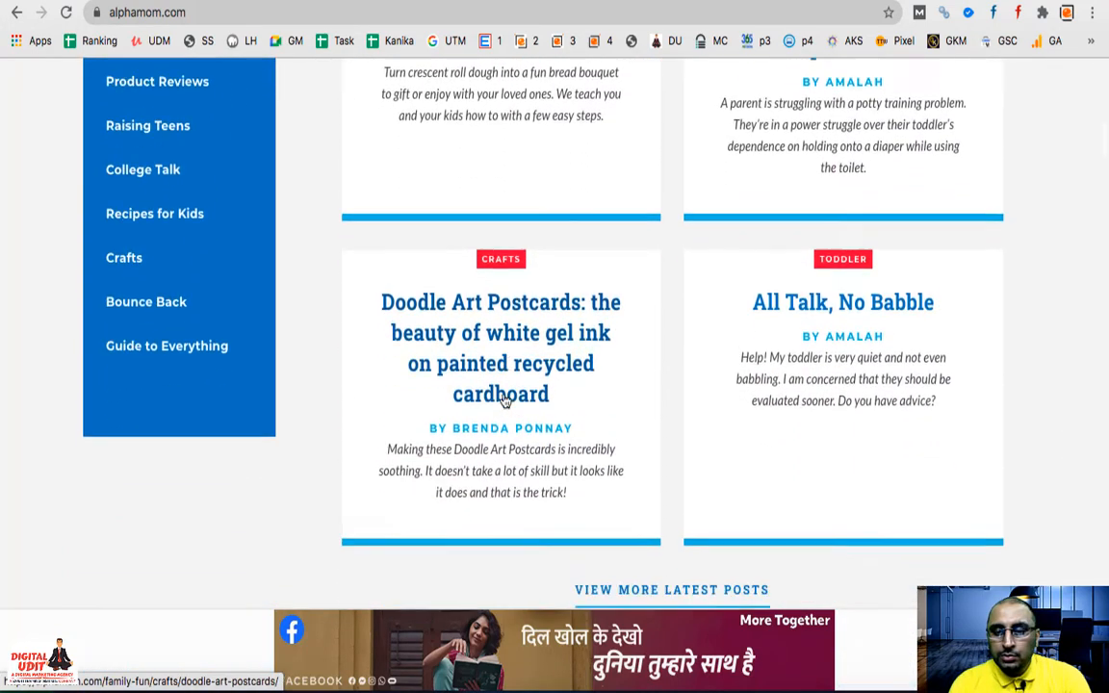
pyautogui.scroll(2, 503, 398)
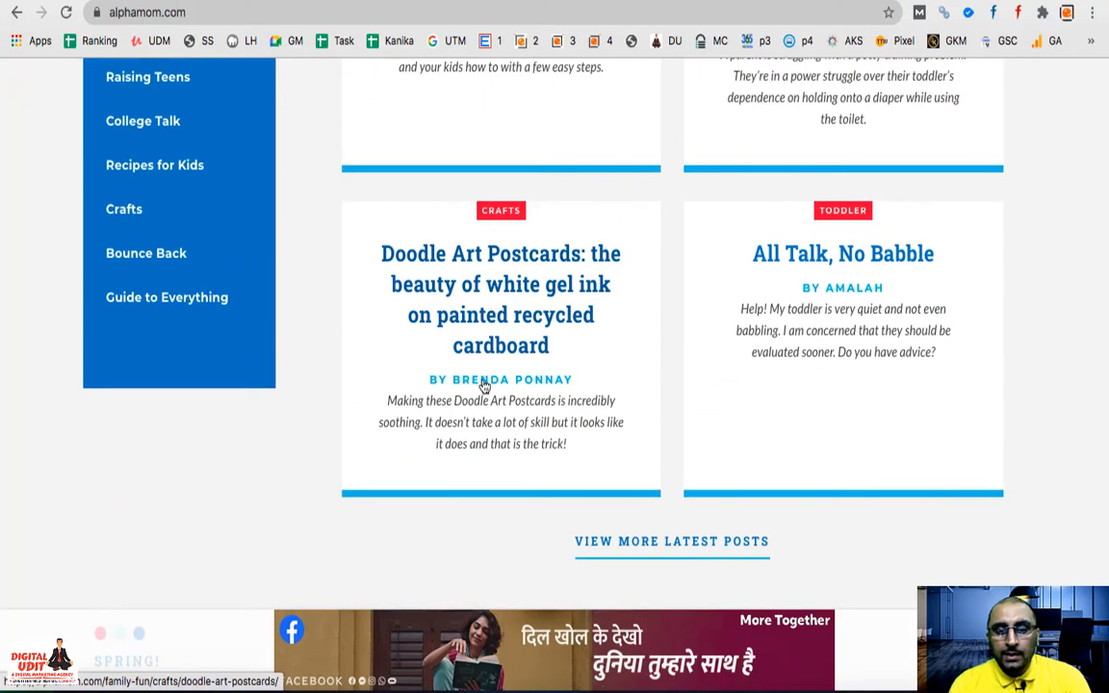
pyautogui.scroll(-10, 515, 451)
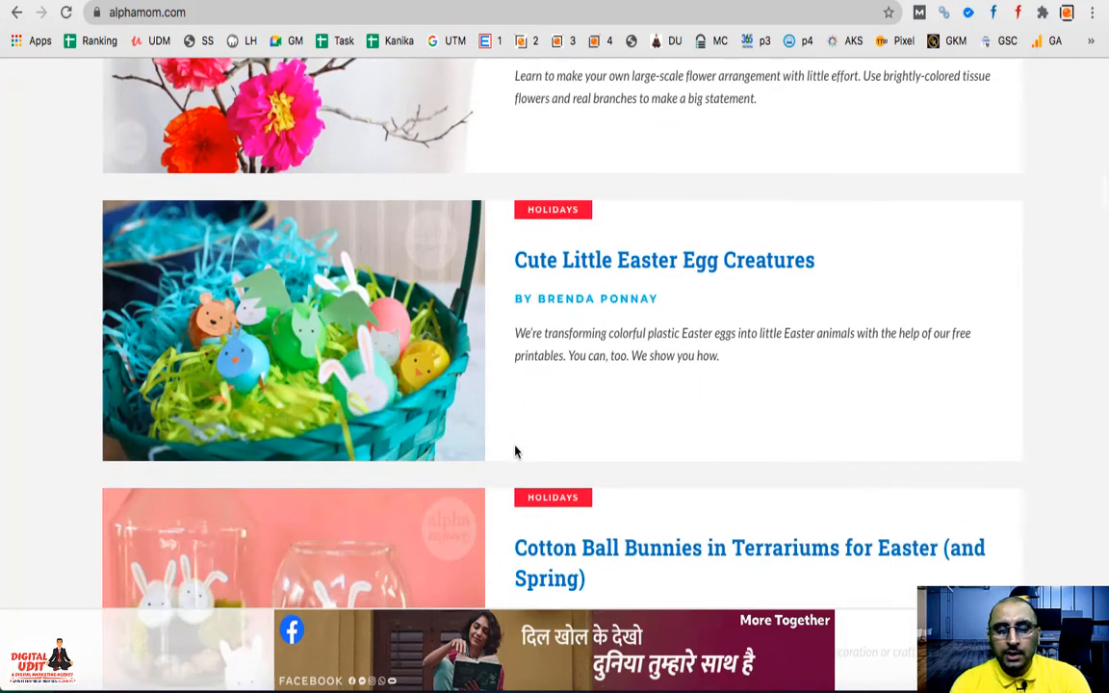
pyautogui.scroll(-4, 515, 451)
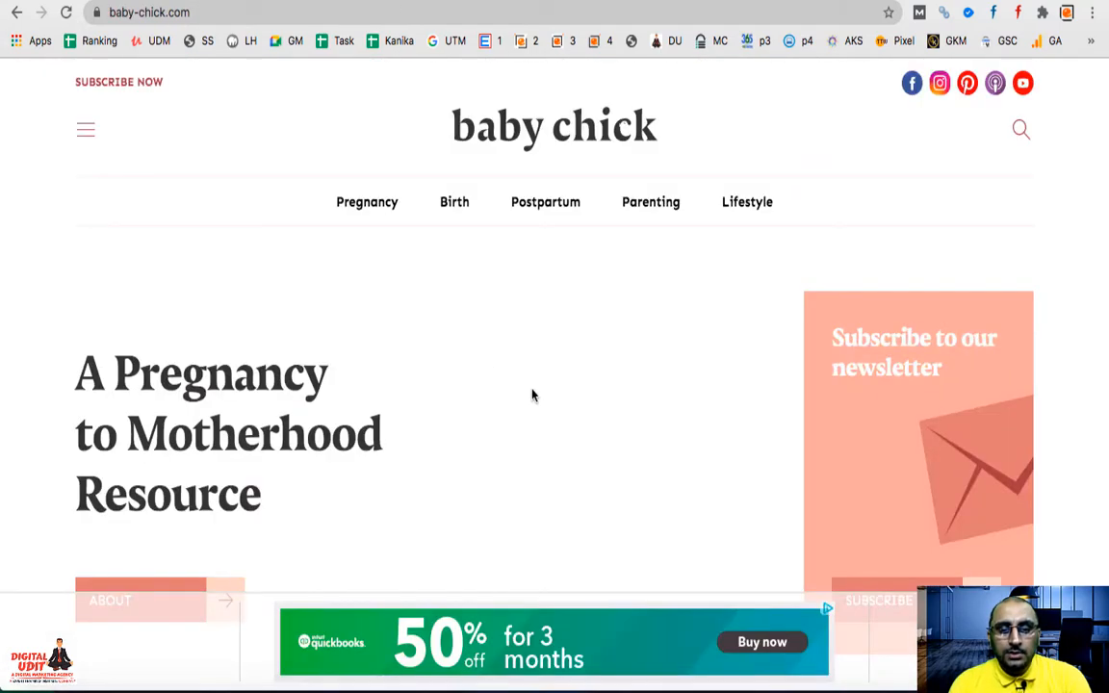
# Switch to the Baby Chick site and examine its Featured Content, category links, ads, Most Popular, What's New and Podcast sections
pyautogui.scroll(-2, 530, 391)
pyautogui.scroll(-2, 533, 395)
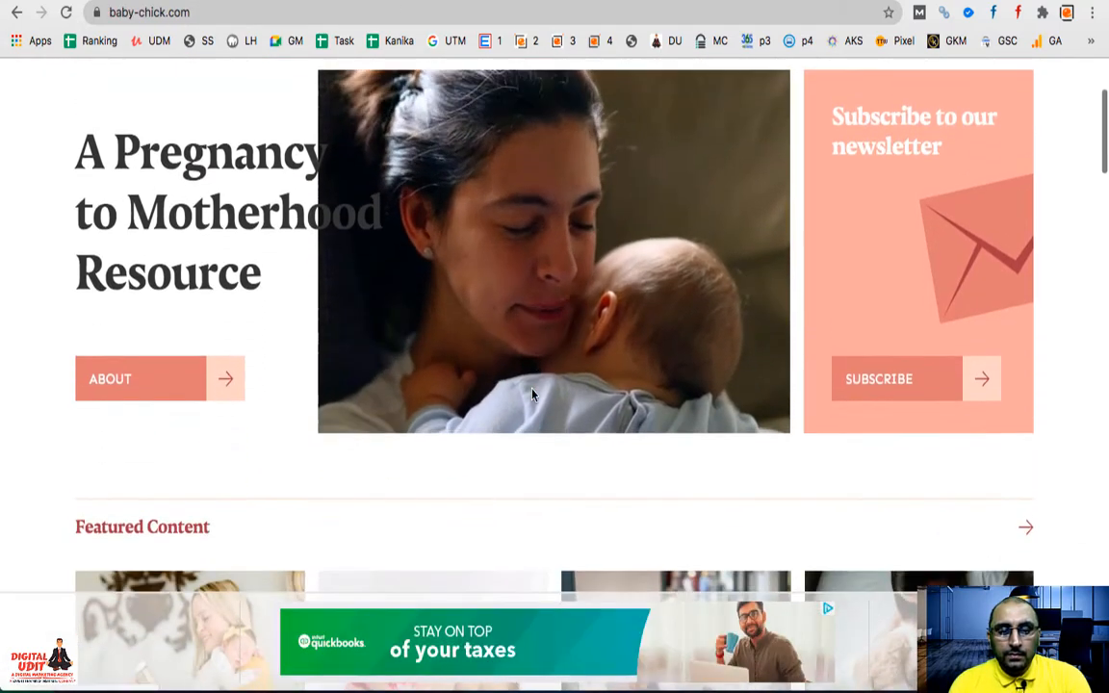
pyautogui.scroll(-5, 588, 322)
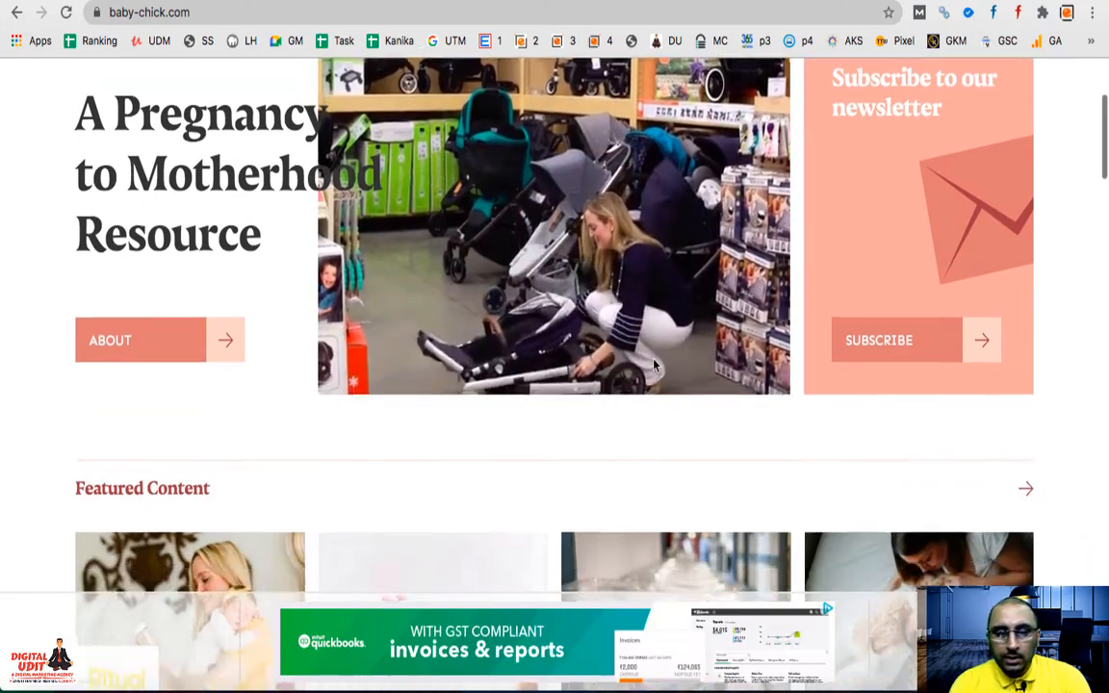
pyautogui.scroll(-2, 654, 364)
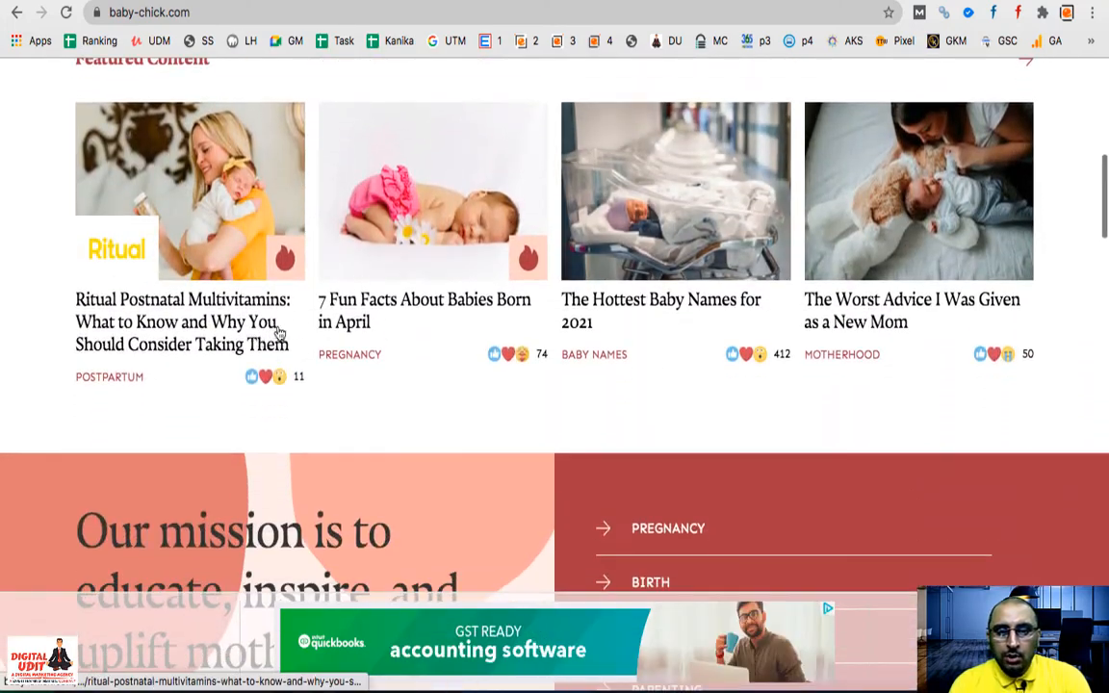
pyautogui.scroll(-4, 644, 366)
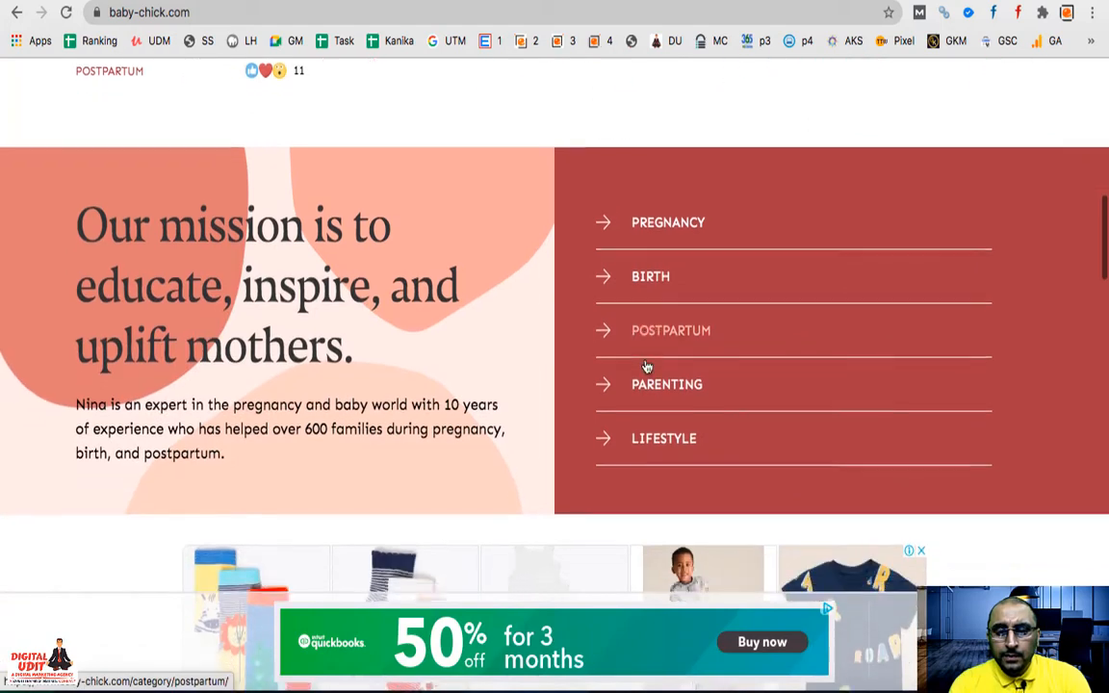
pyautogui.scroll(-4, 660, 466)
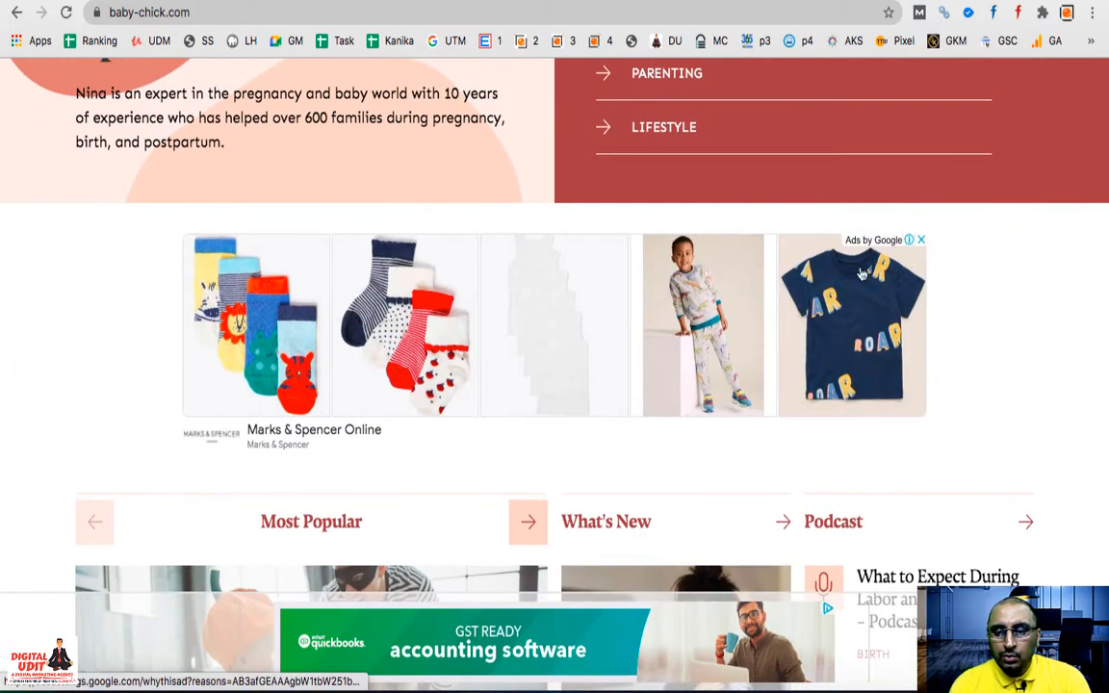
pyautogui.scroll(-5, 770, 338)
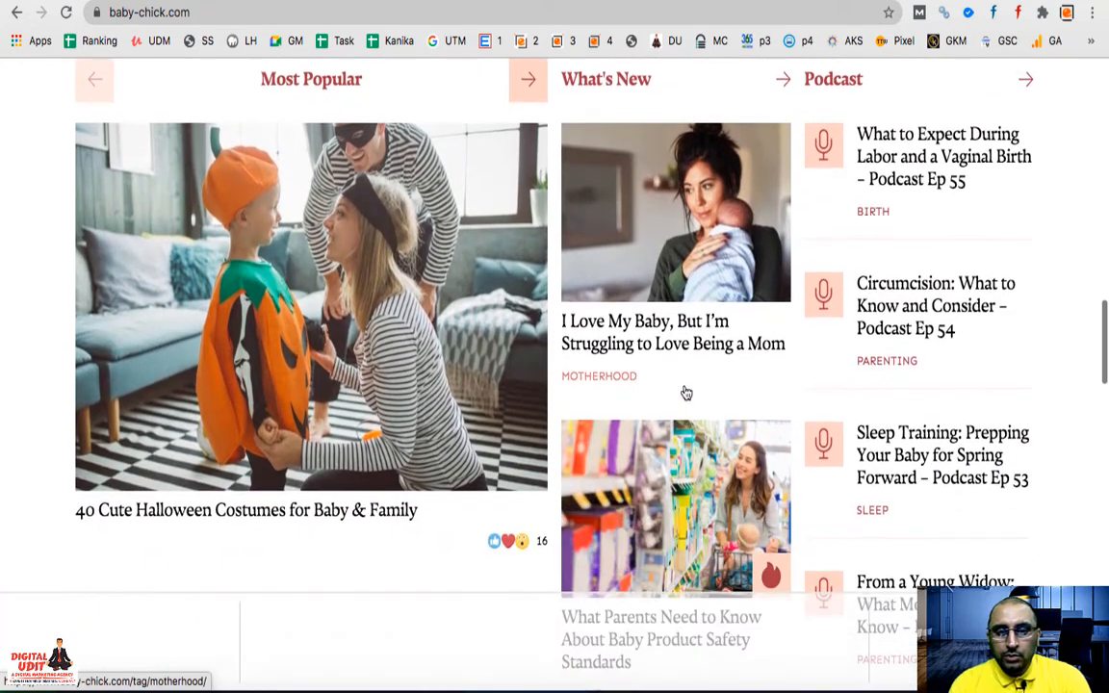
pyautogui.scroll(-2, 687, 393)
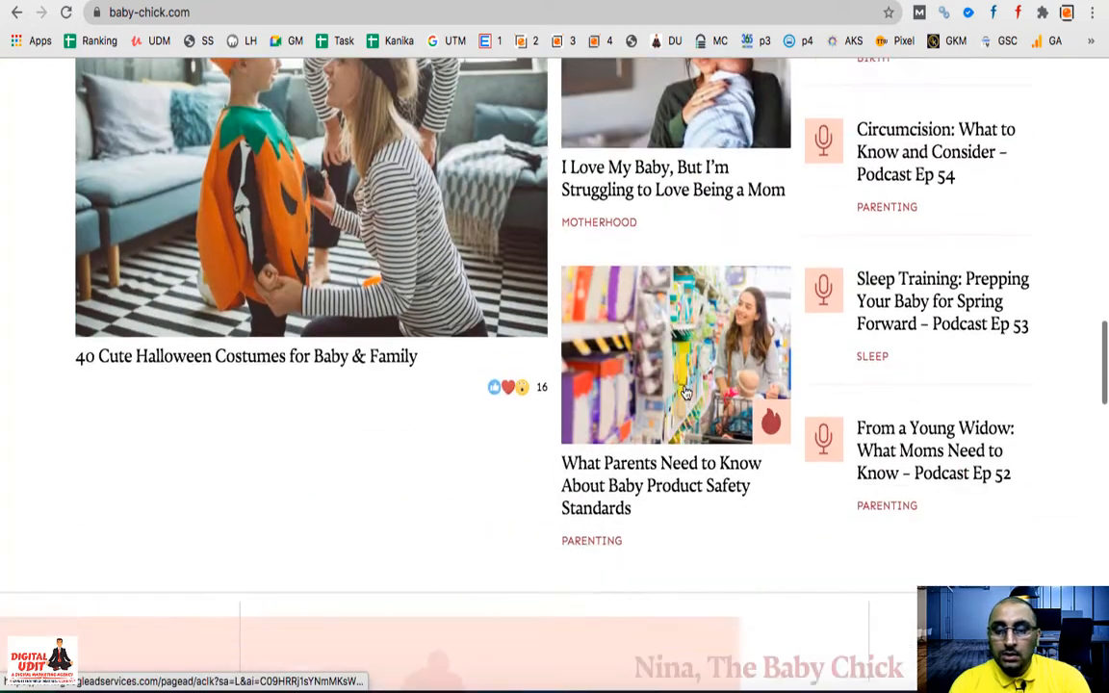
# Look through Baby Chick's founder introduction, Ask The Baby Chick videos and the footer with its newsletter sign-up and category links
pyautogui.scroll(-1, 686, 393)
pyautogui.scroll(-2, 687, 392)
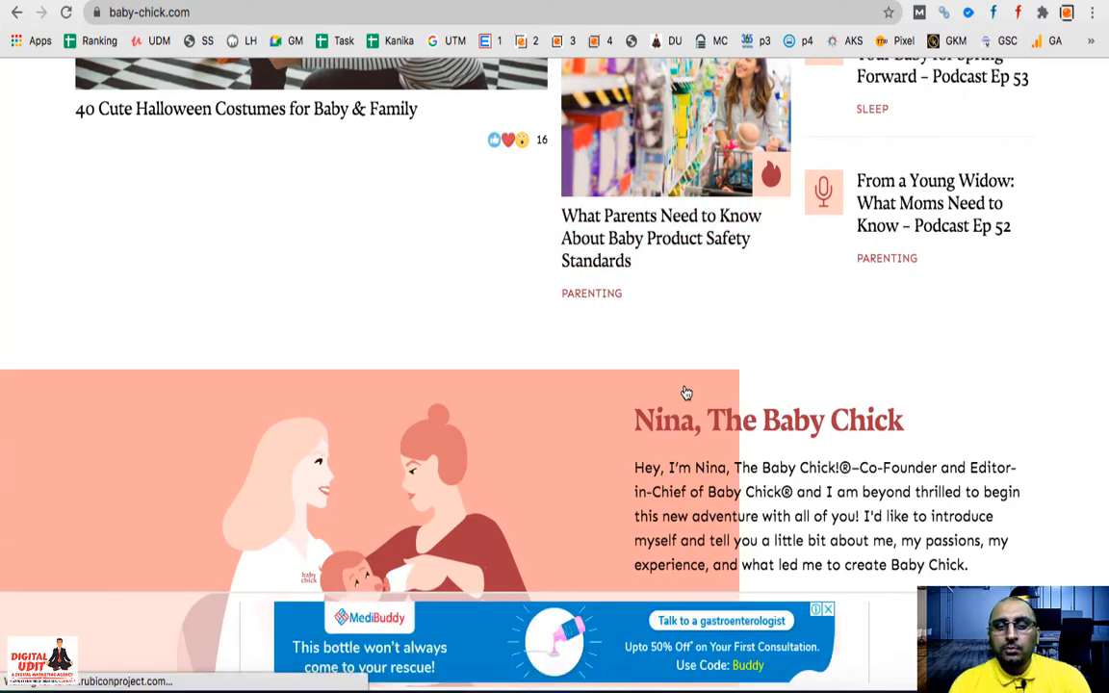
pyautogui.scroll(-1, 686, 393)
pyautogui.scroll(-5, 686, 393)
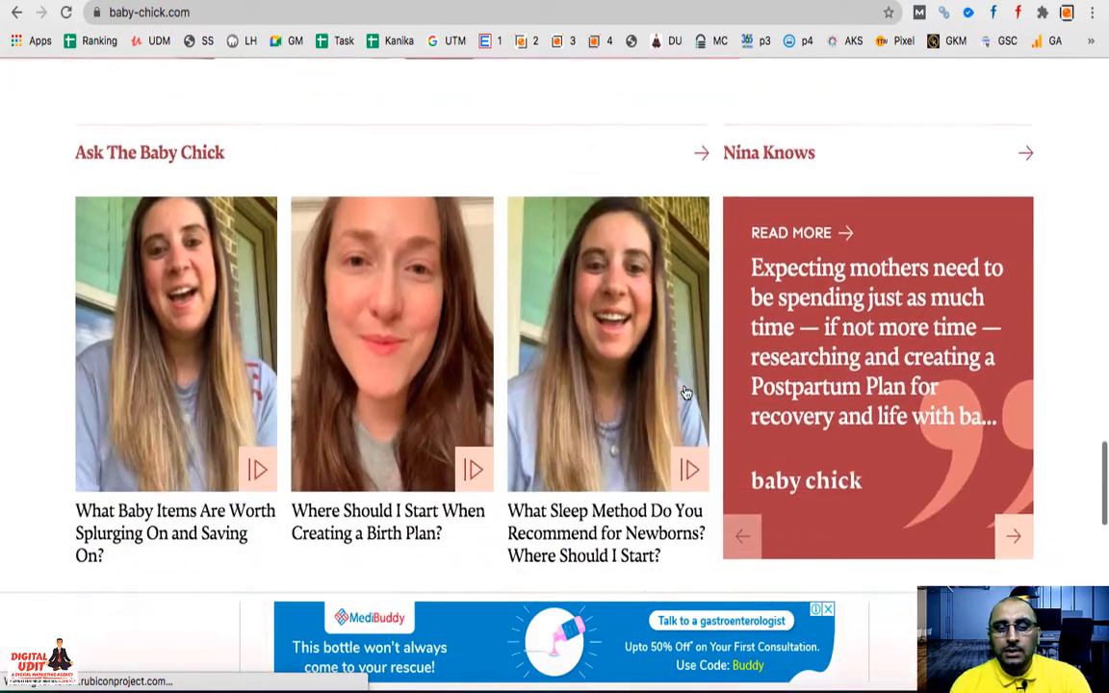
pyautogui.scroll(-10, 686, 393)
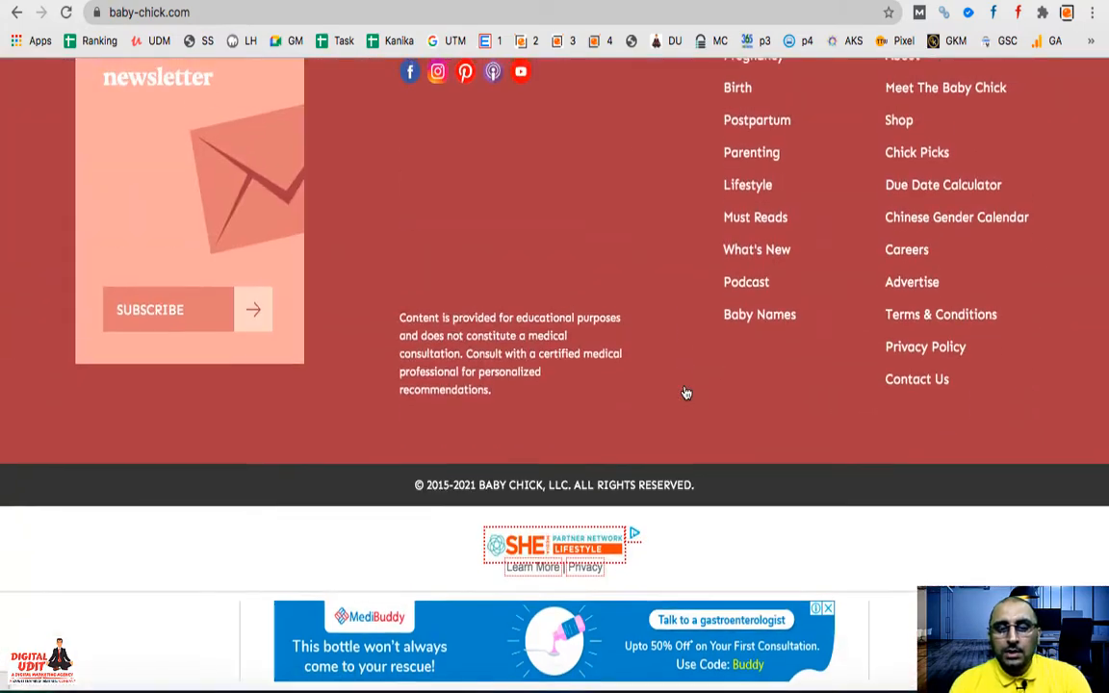
pyautogui.scroll(10, 687, 393)
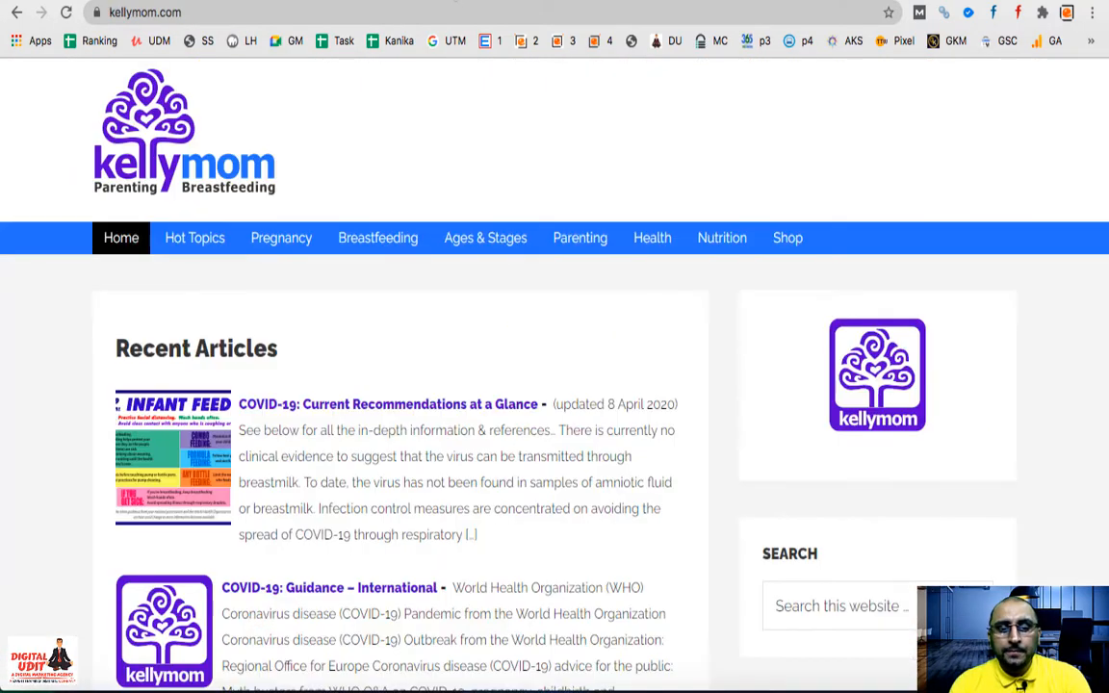
# Switch to the KellyMom site and examine its category menu, Recent Articles list and sidebar with search and ads
pyautogui.scroll(-8, 652, 488)
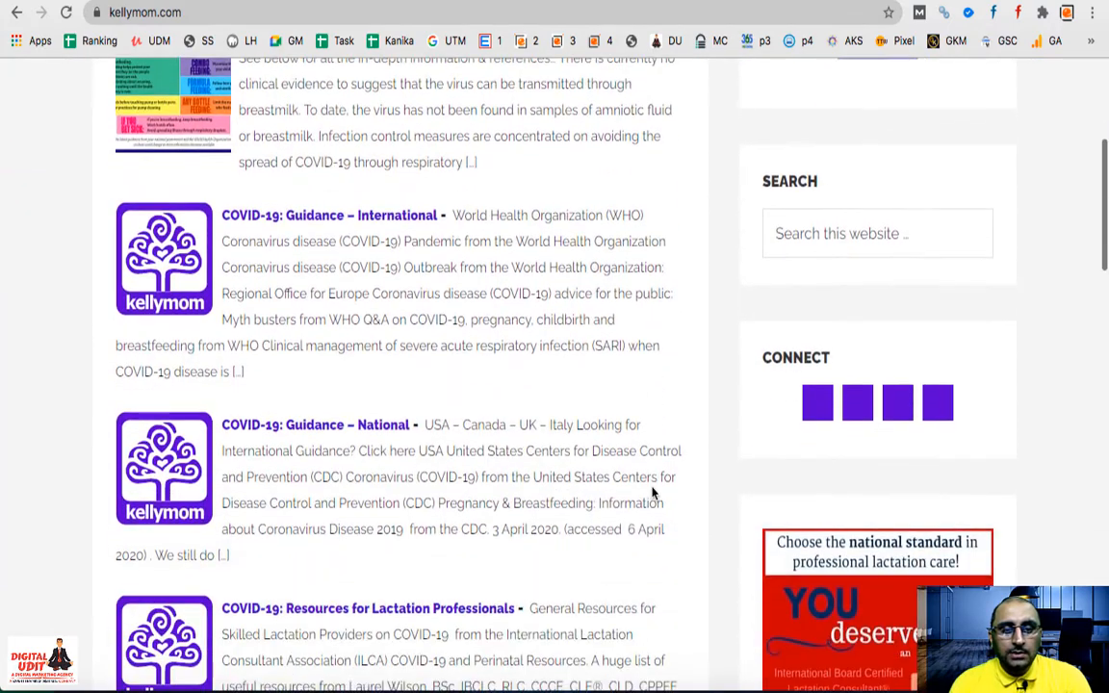
pyautogui.scroll(5, 652, 491)
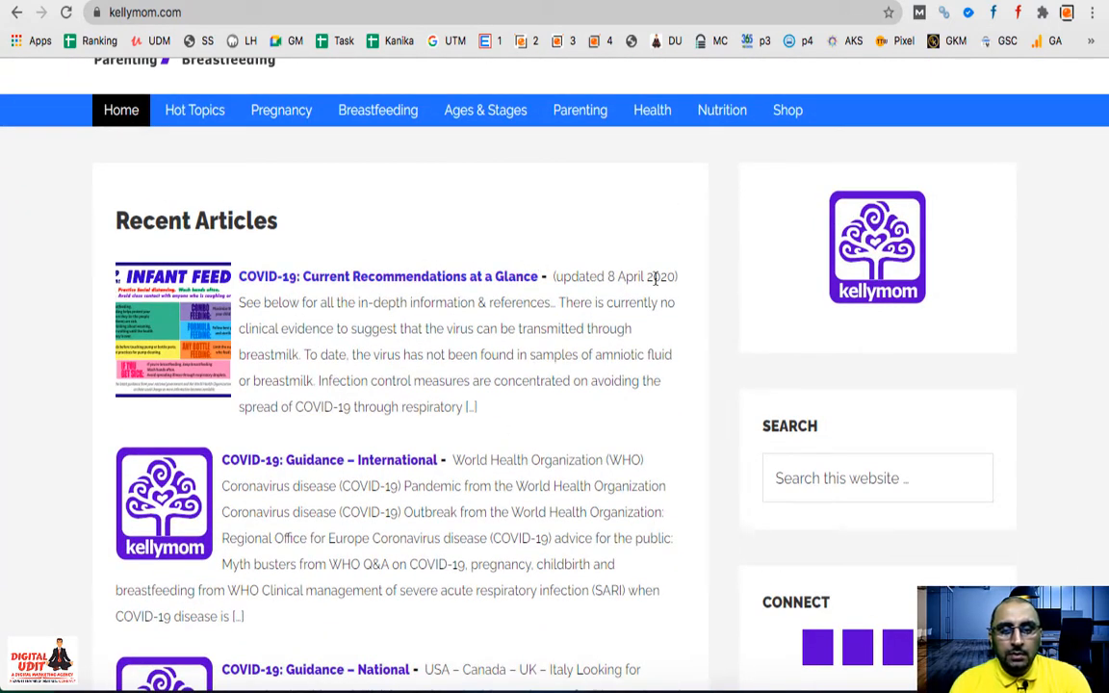
pyautogui.scroll(-15, 256, 366)
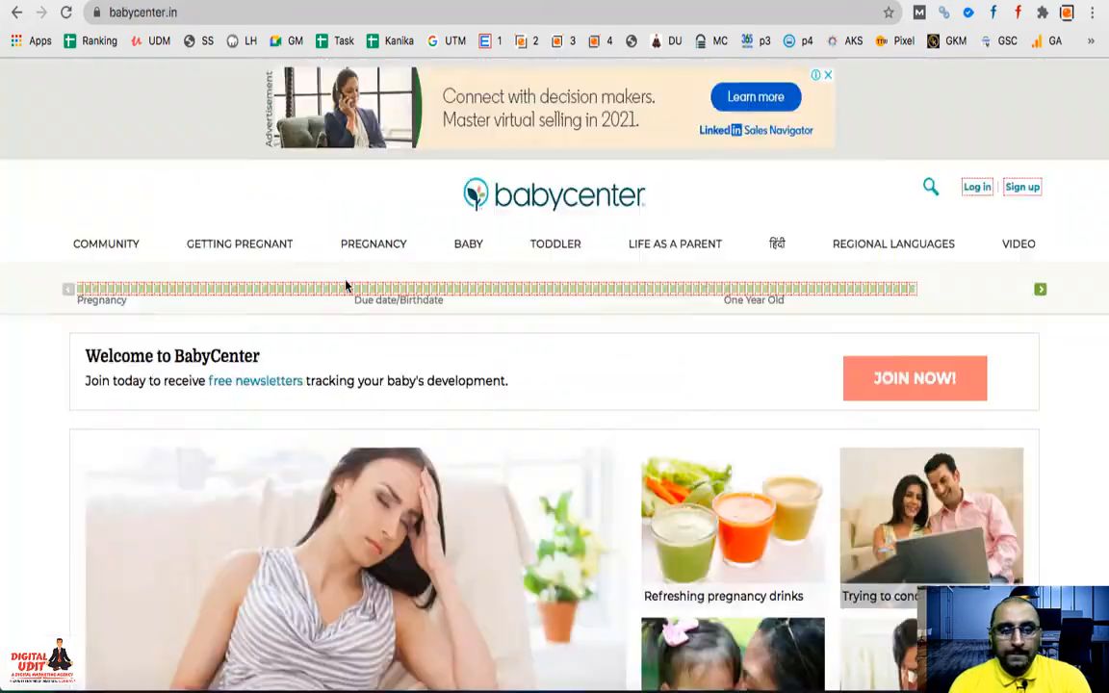
# Switch to the BabyCenter site and examine its categories, featured posts, Most Popular list, Birth Club, Baby Names Finder and ads
pyautogui.scroll(-3, 759, 304)
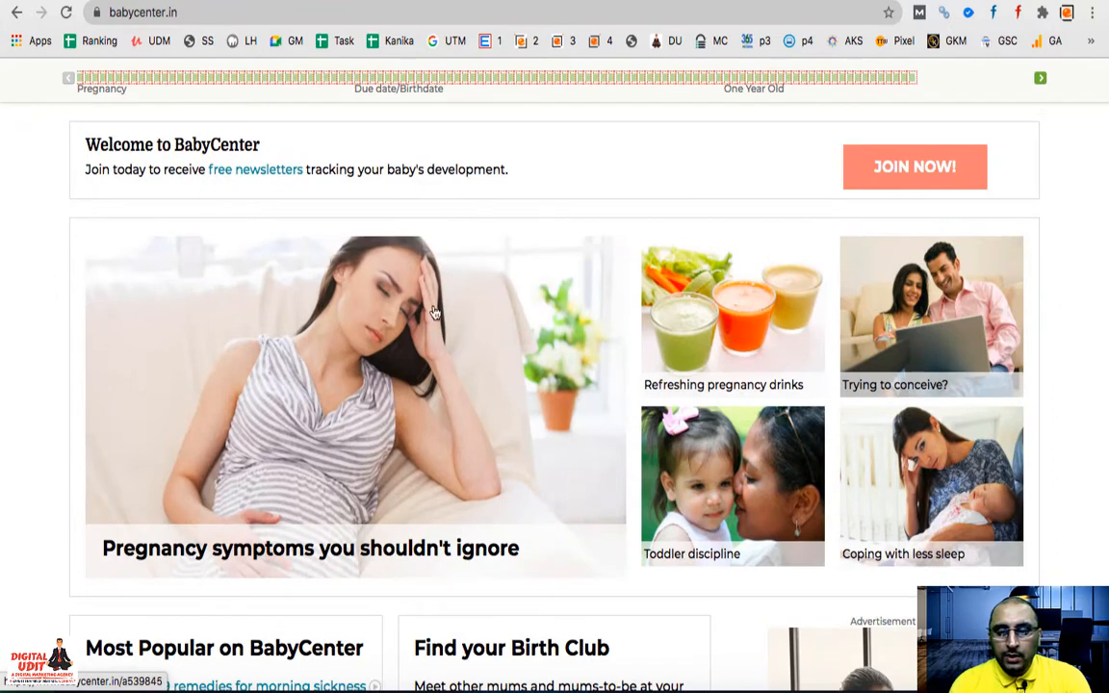
pyautogui.scroll(-3, 379, 436)
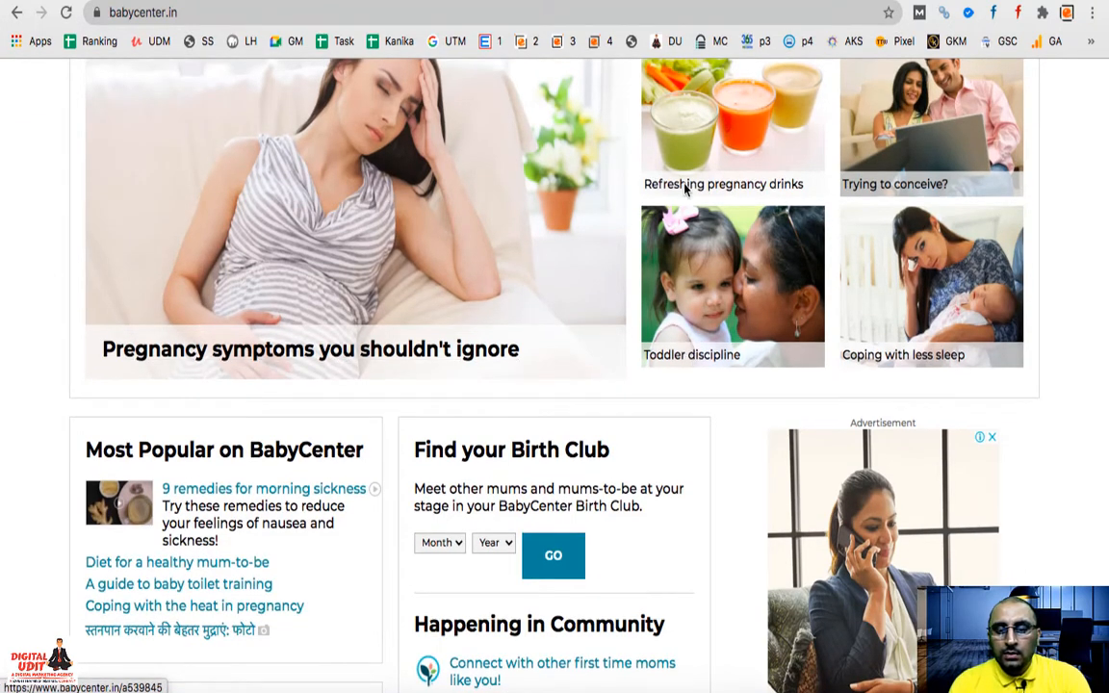
pyautogui.scroll(-12, 488, 354)
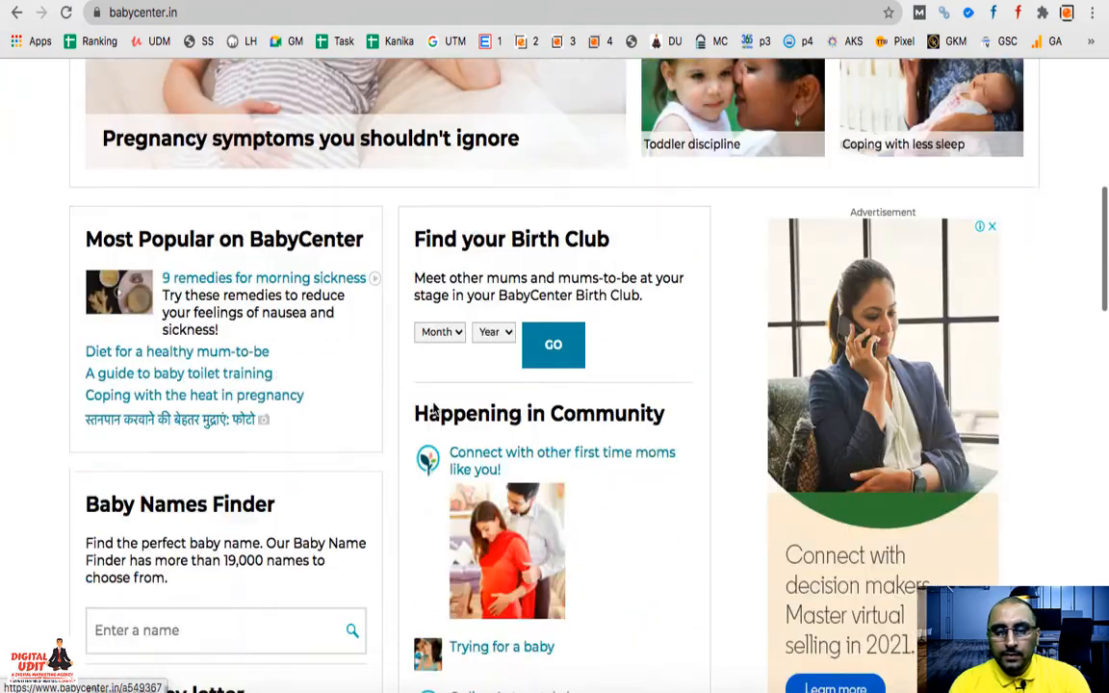
pyautogui.scroll(10, 651, 339)
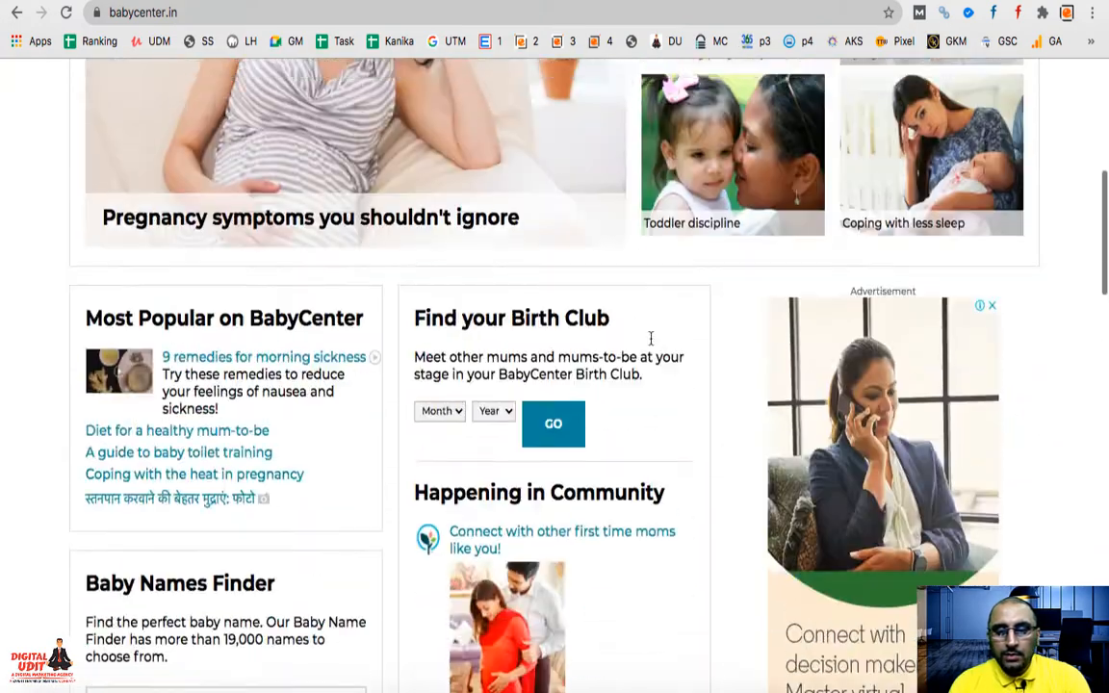
pyautogui.scroll(5, 582, 443)
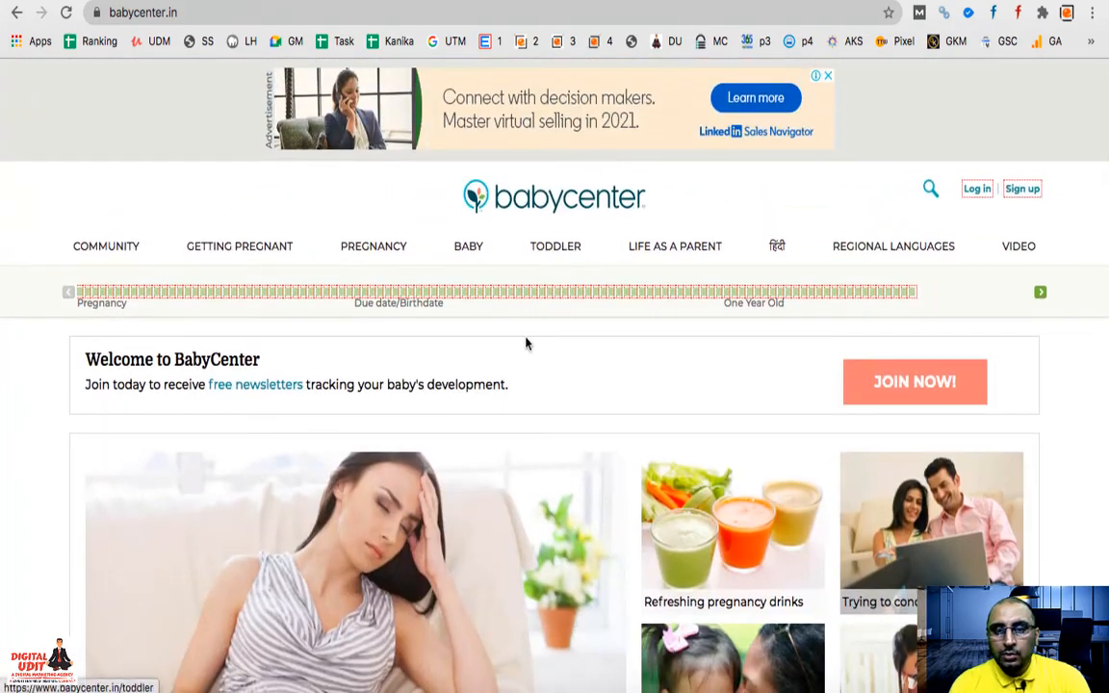
pyautogui.scroll(-10, 525, 342)
pyautogui.scroll(-8, 527, 342)
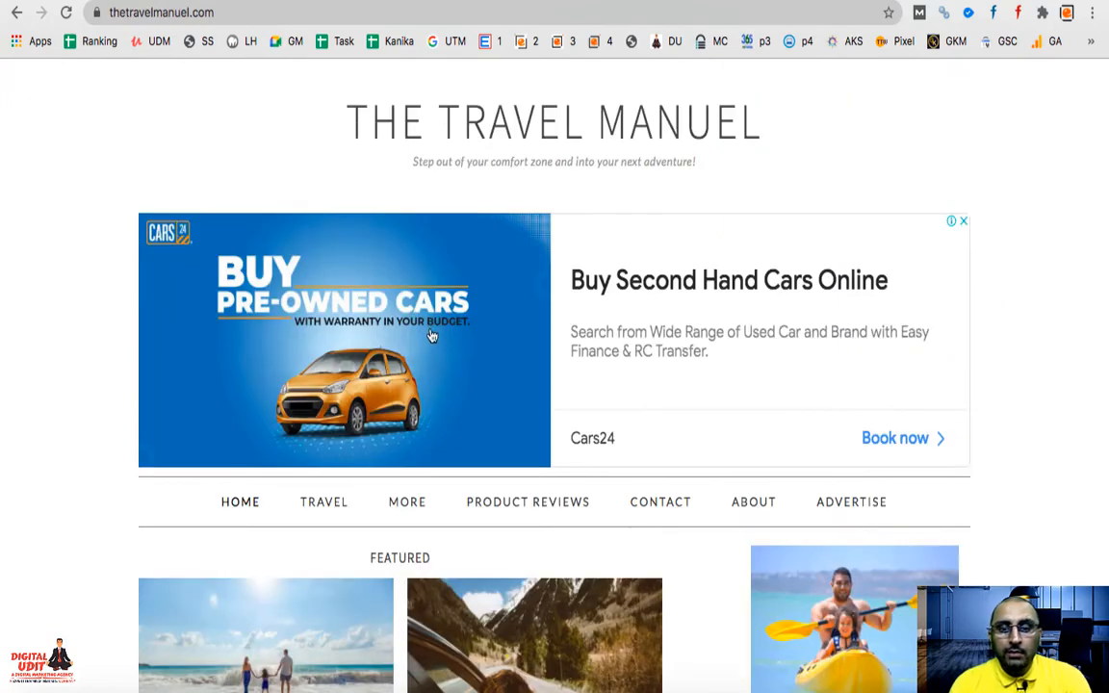
# Switch to The Travel Manuel site and examine its Travel subcategories, the Featured, Guest Posts and Recent sections, and the ad placements
pyautogui.scroll(-5, 665, 372)
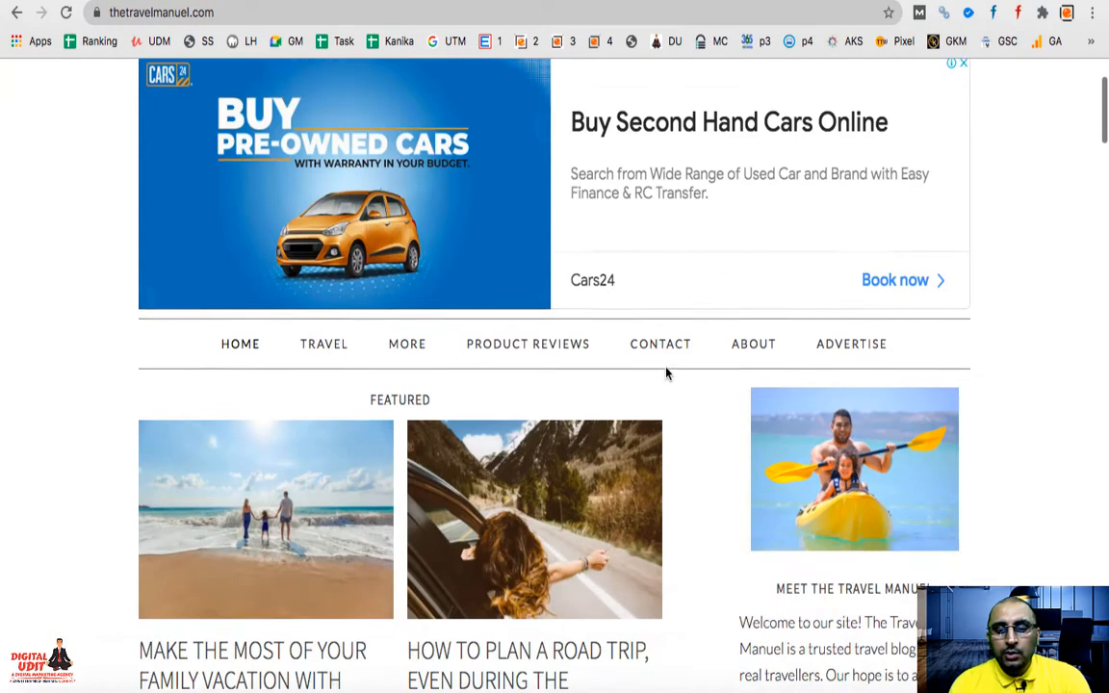
pyautogui.scroll(-1, 438, 359)
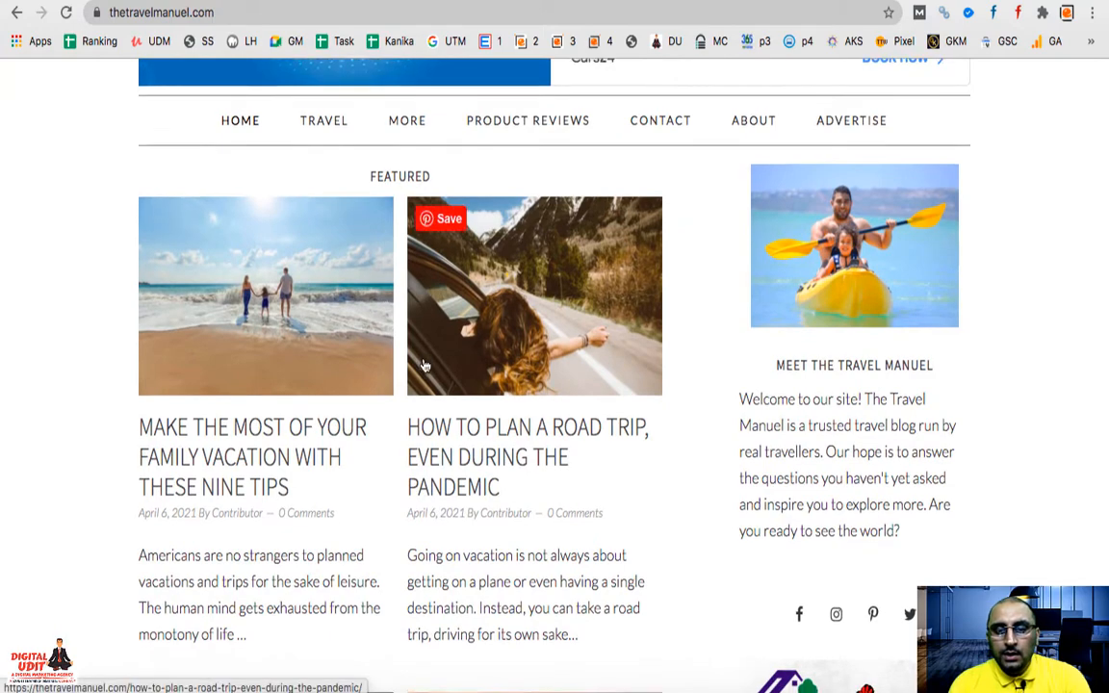
pyautogui.scroll(3, 438, 359)
pyautogui.moveTo(324, 289)
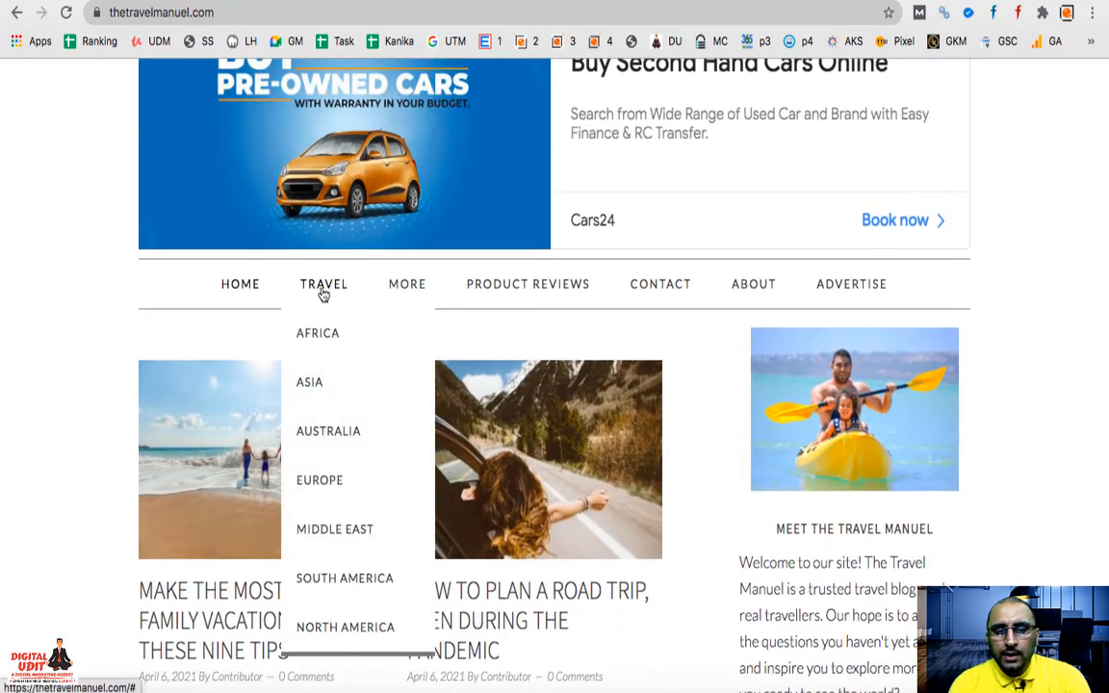
pyautogui.scroll(-8, 590, 611)
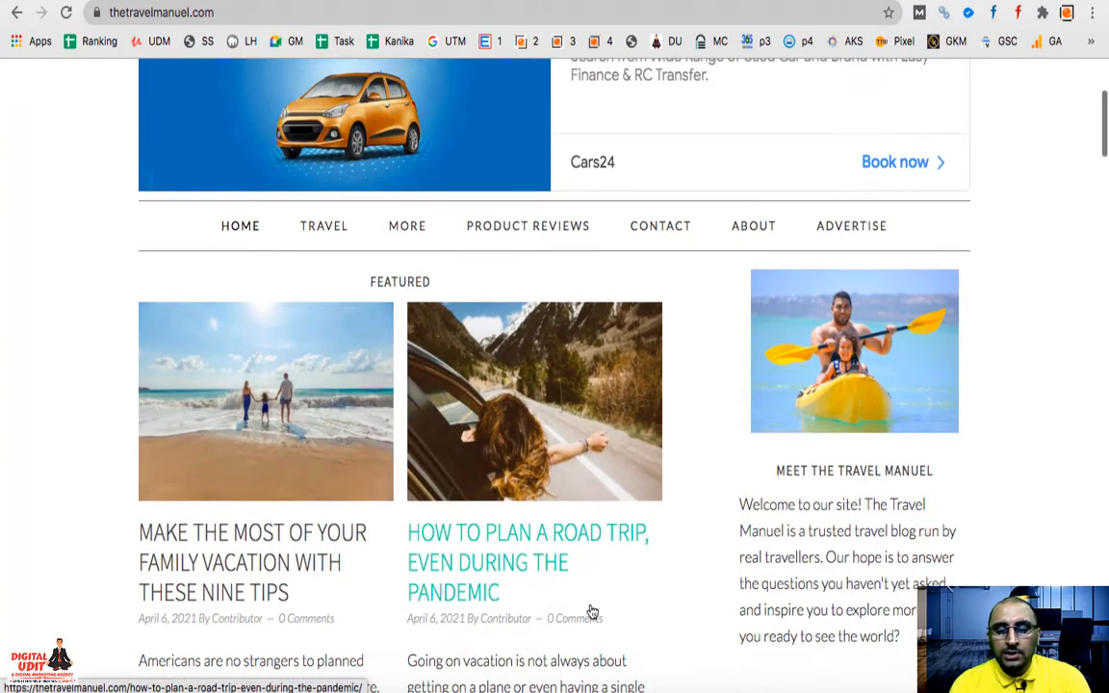
pyautogui.scroll(-9, 592, 612)
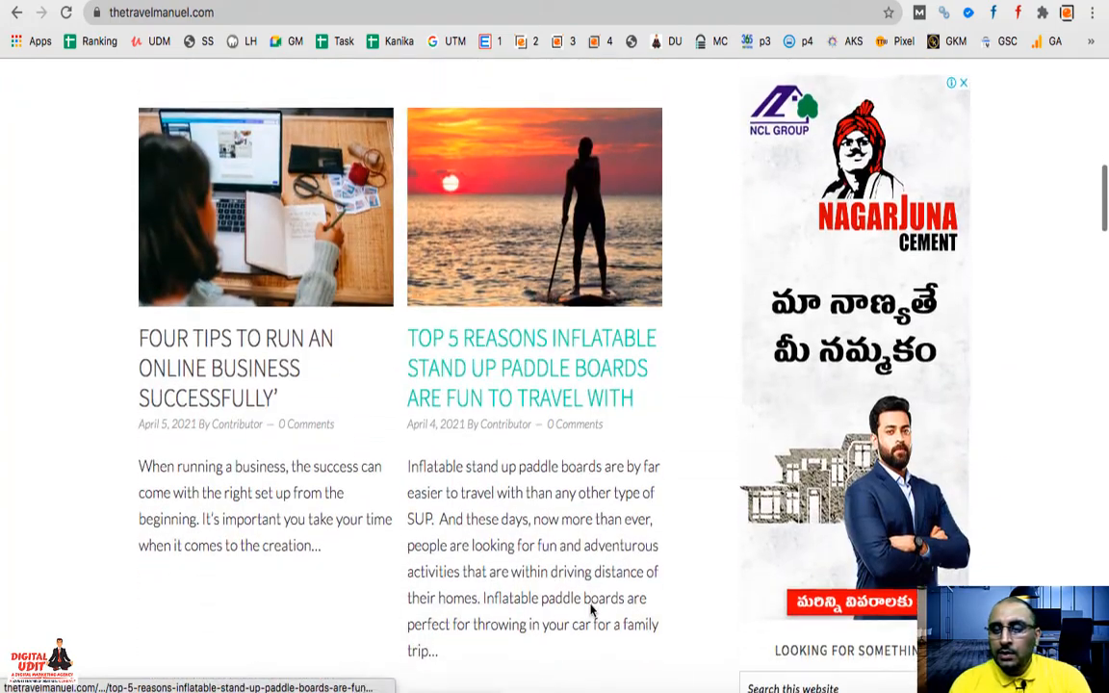
pyautogui.scroll(-20, 592, 612)
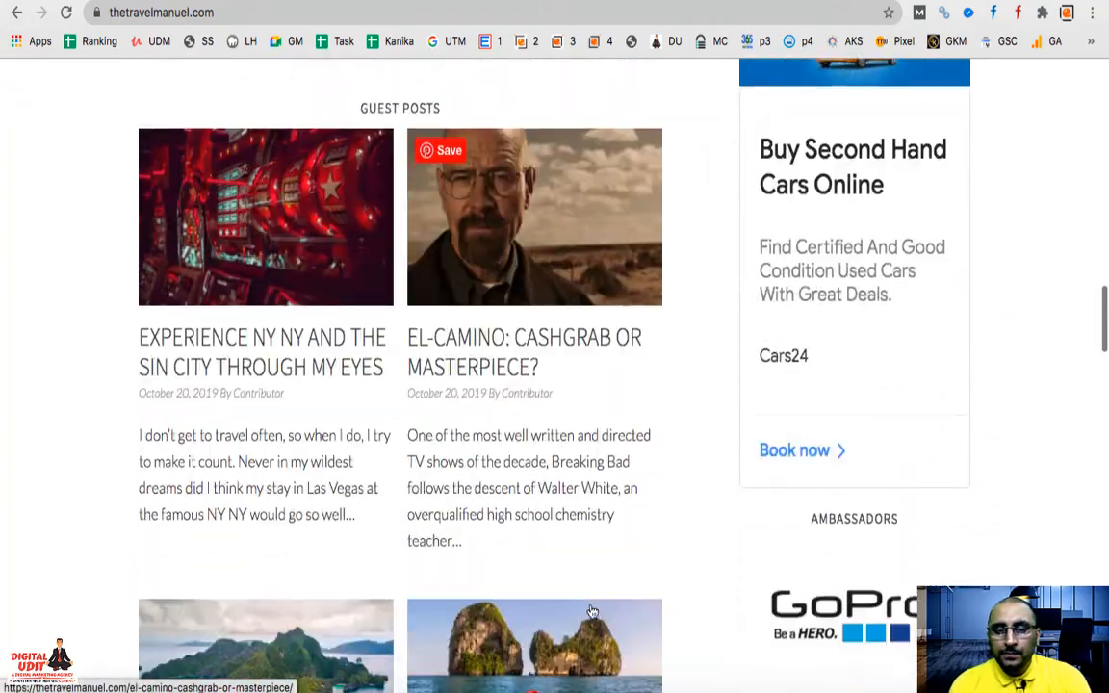
pyautogui.scroll(-3, 592, 612)
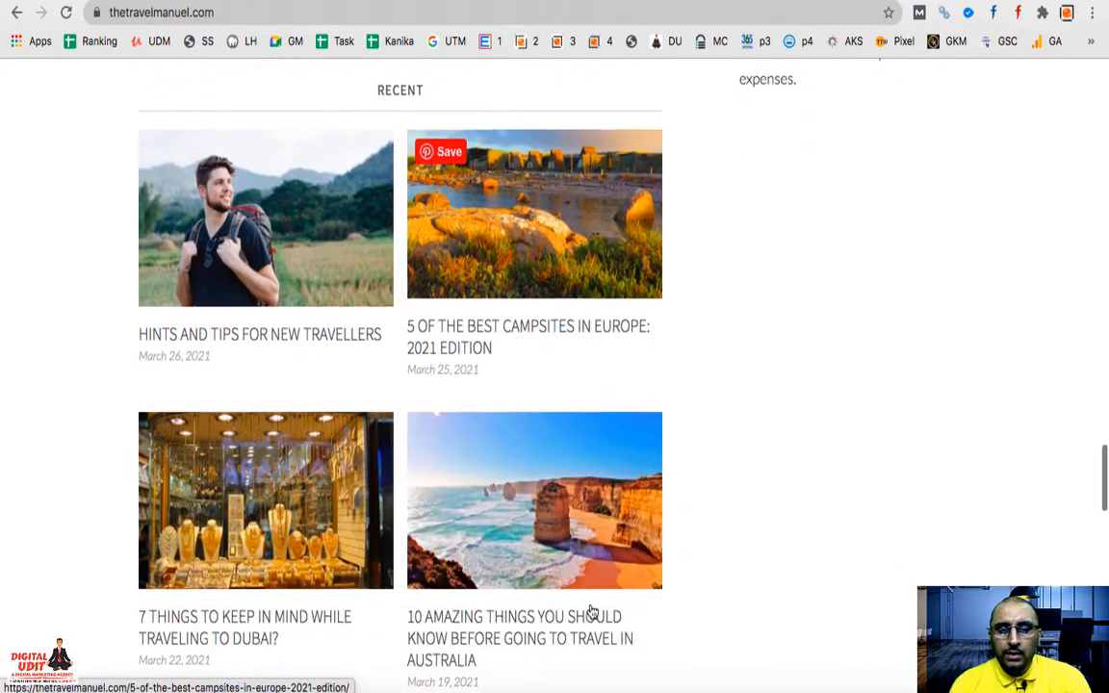
# Switch to the Times Travel site and page through its web story on Kerala's gorgeous must-visit tea estates
pyautogui.hotkey('ctrl', 'Tab')
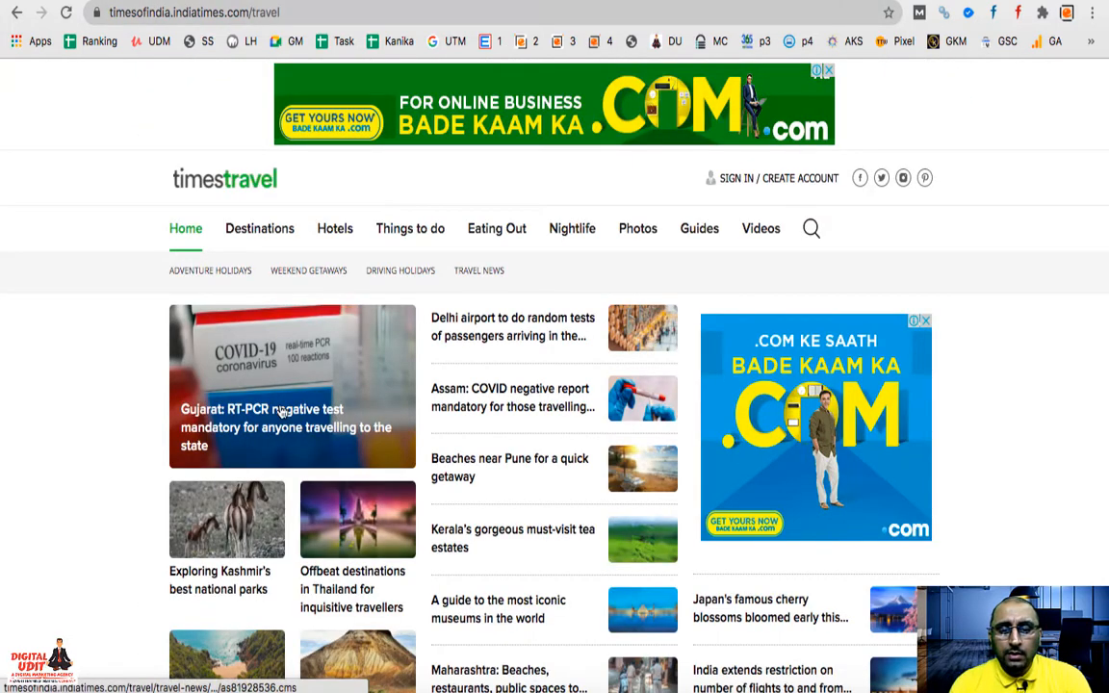
pyautogui.scroll(-3, 425, 439)
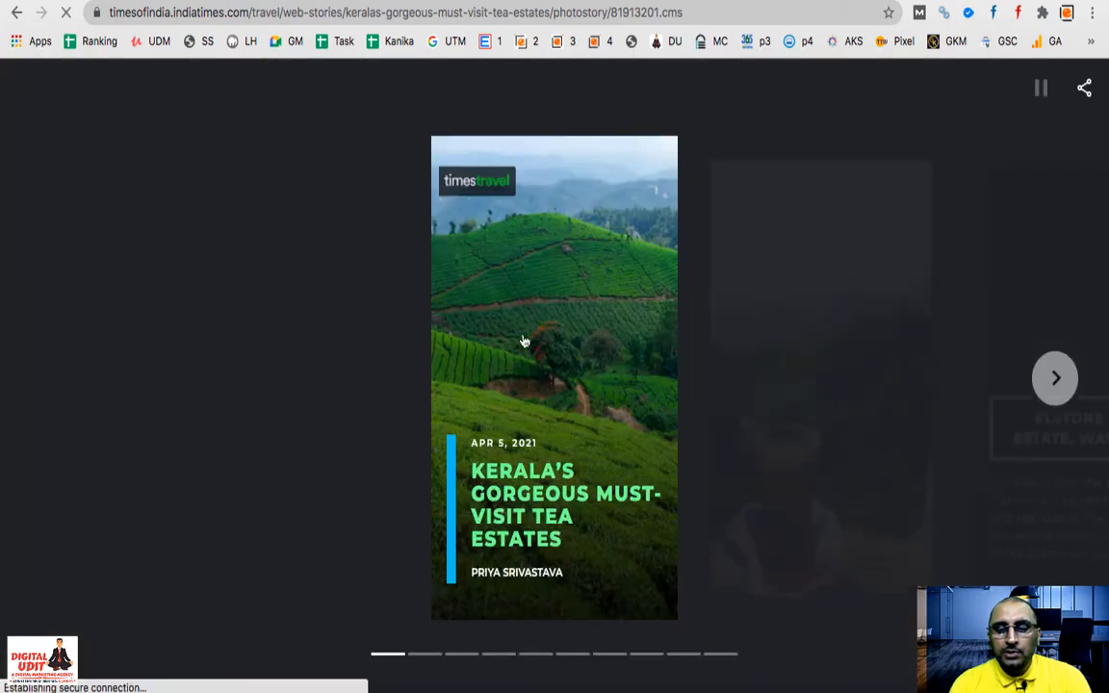
pyautogui.click(1060, 376)
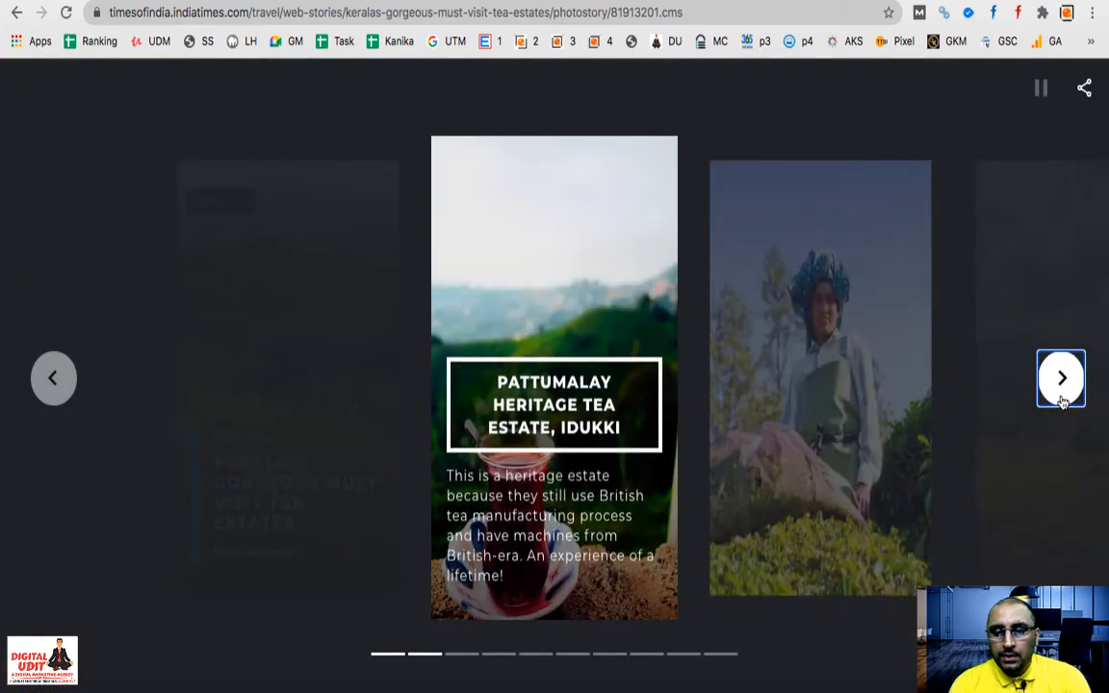
pyautogui.click(1062, 400)
pyautogui.click(1062, 401)
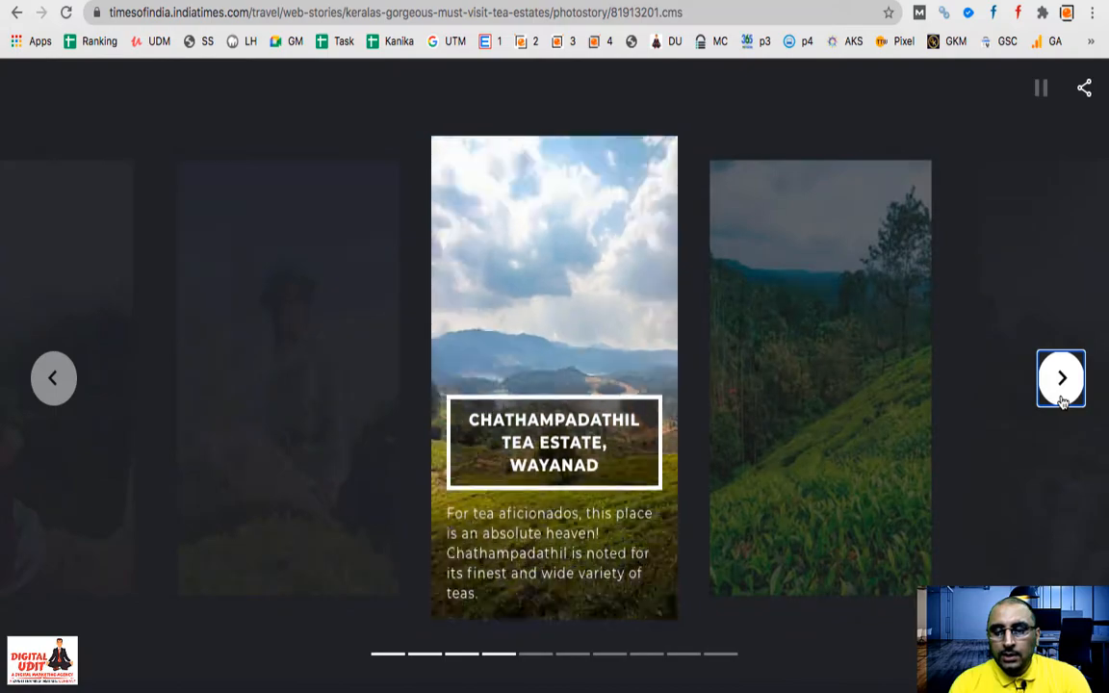
pyautogui.click(1062, 401)
pyautogui.click(1062, 401)
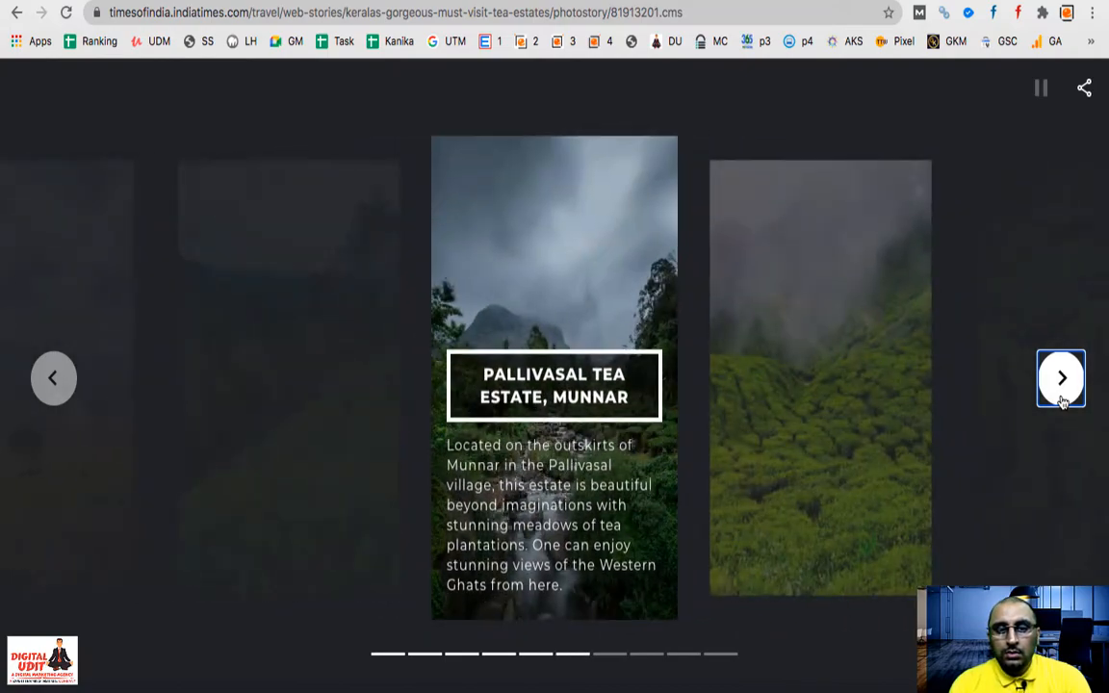
pyautogui.click(1062, 400)
pyautogui.click(1062, 400)
pyautogui.click(1062, 401)
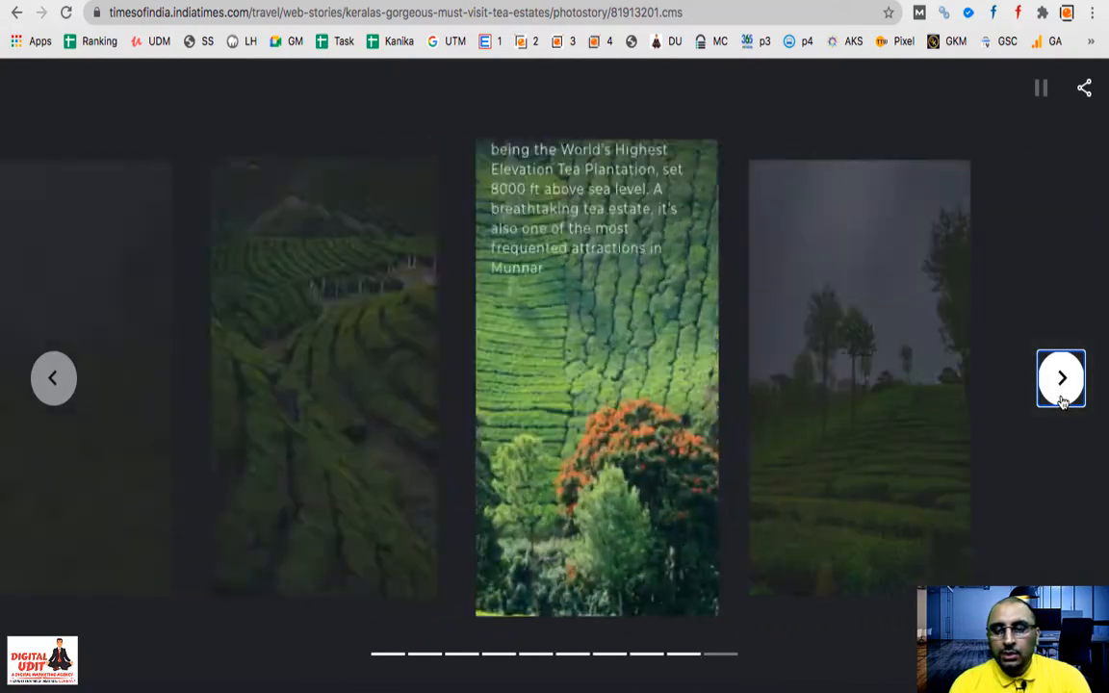
pyautogui.click(1062, 401)
pyautogui.click(1063, 401)
pyautogui.click(1062, 402)
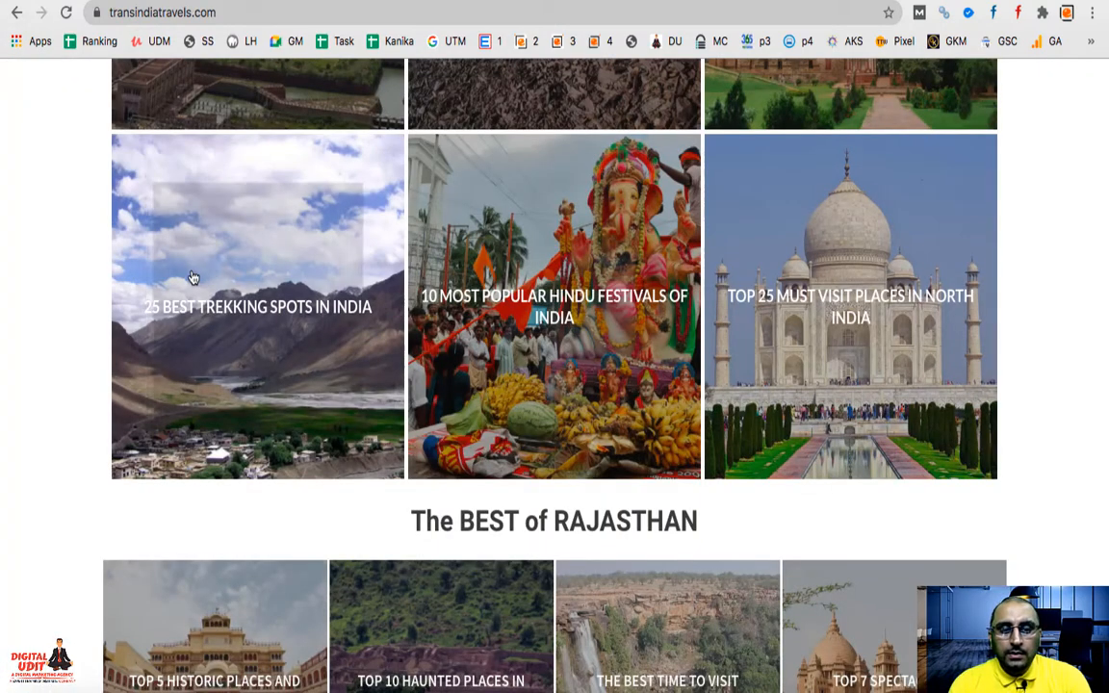
# Switch to the Trans India Travels site and examine its The BEST of INDIA and The BEST of RAJASTHAN post grids and ads
pyautogui.scroll(10, 193, 279)
pyautogui.scroll(-1, 371, 333)
pyautogui.scroll(-5, 371, 333)
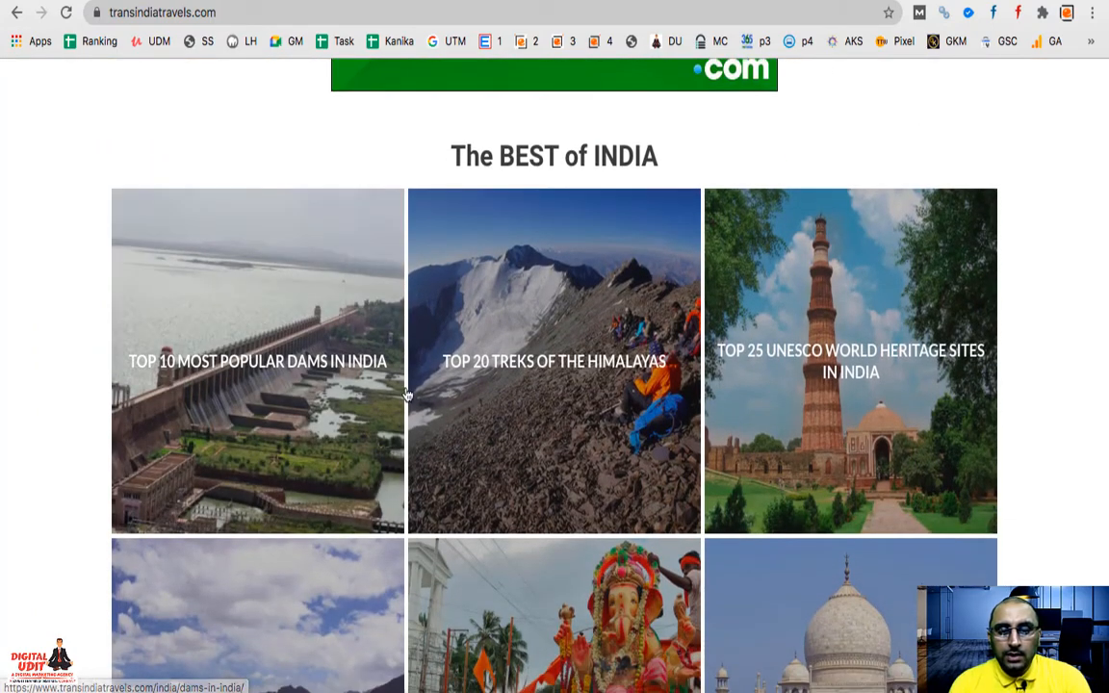
pyautogui.scroll(-3, 732, 385)
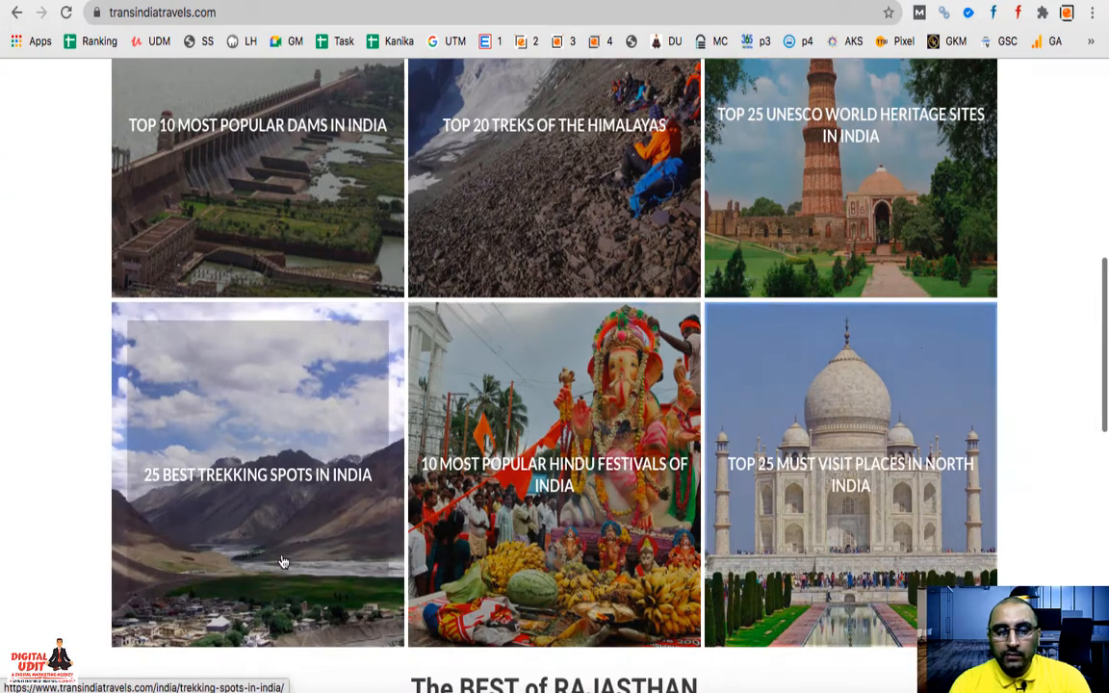
pyautogui.scroll(-3, 821, 544)
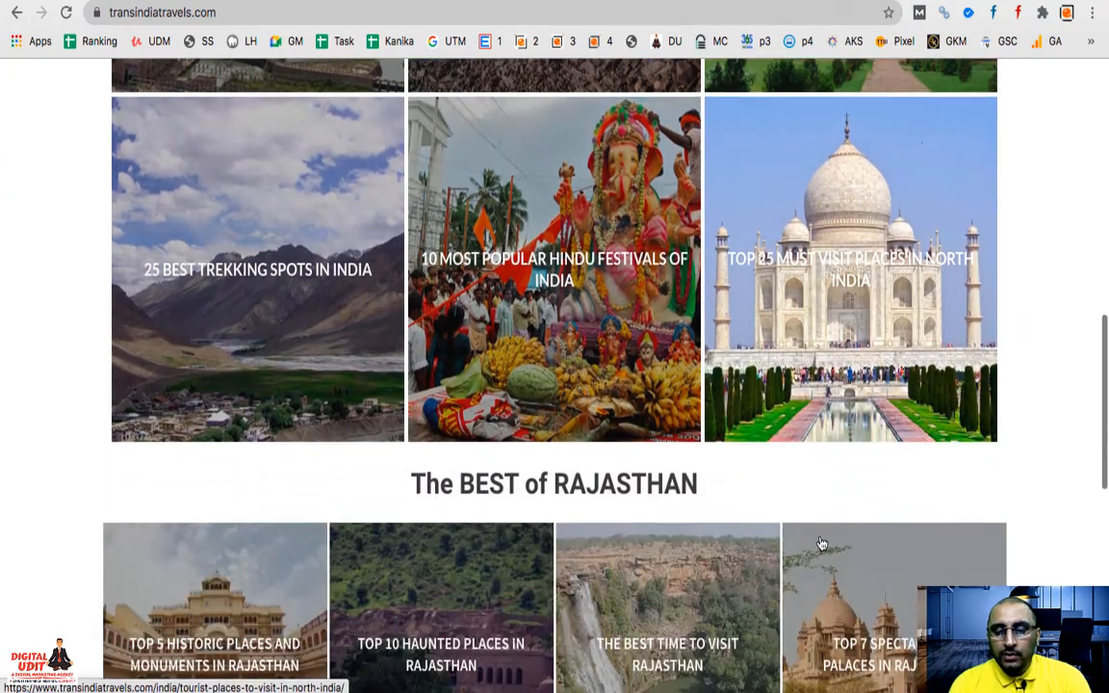
pyautogui.scroll(-8, 821, 544)
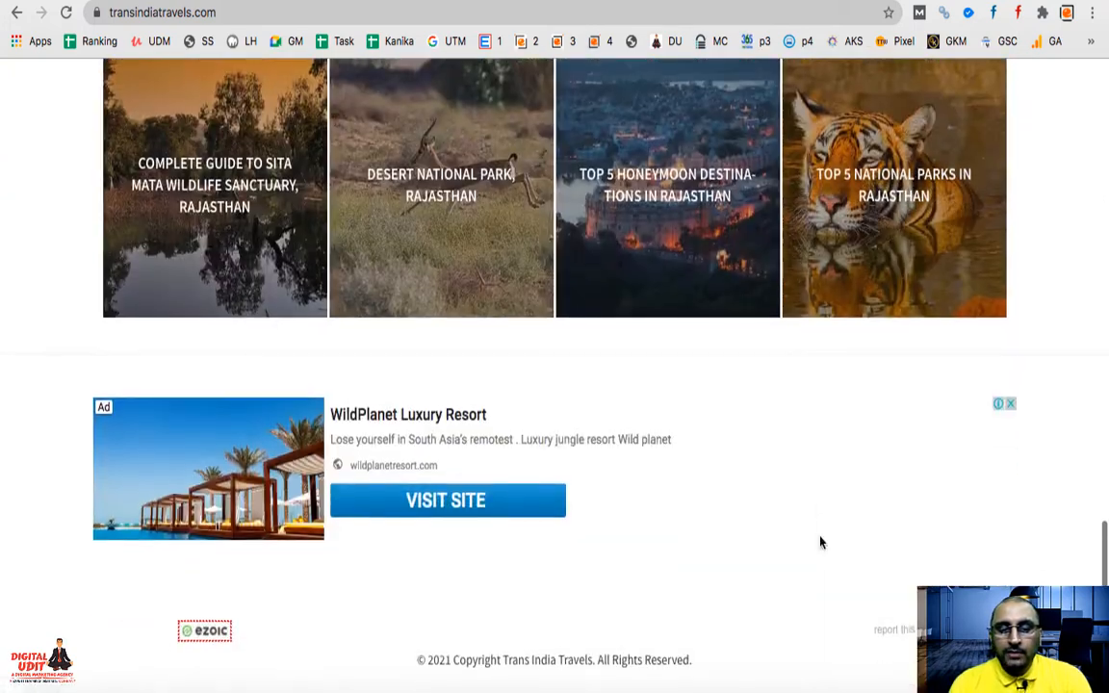
pyautogui.scroll(18, 822, 543)
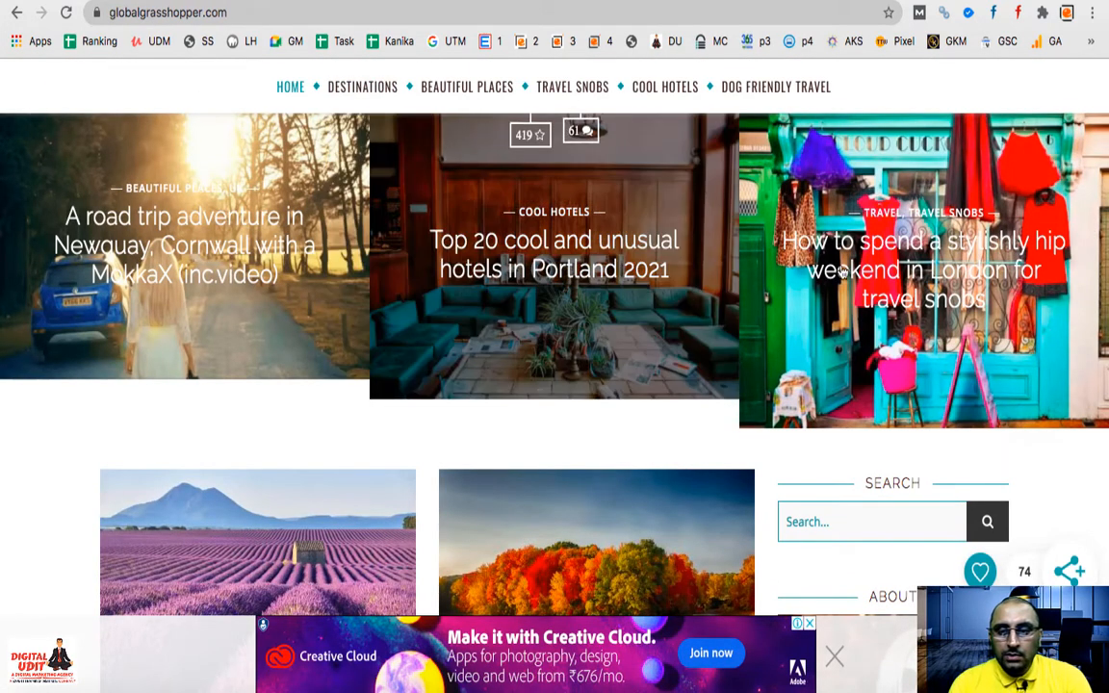
# Switch to the Global Grasshopper site and examine its category menu, travel posts, sidebar and bottom ad banner
pyautogui.scroll(-2, 316, 262)
pyautogui.scroll(-8, 316, 262)
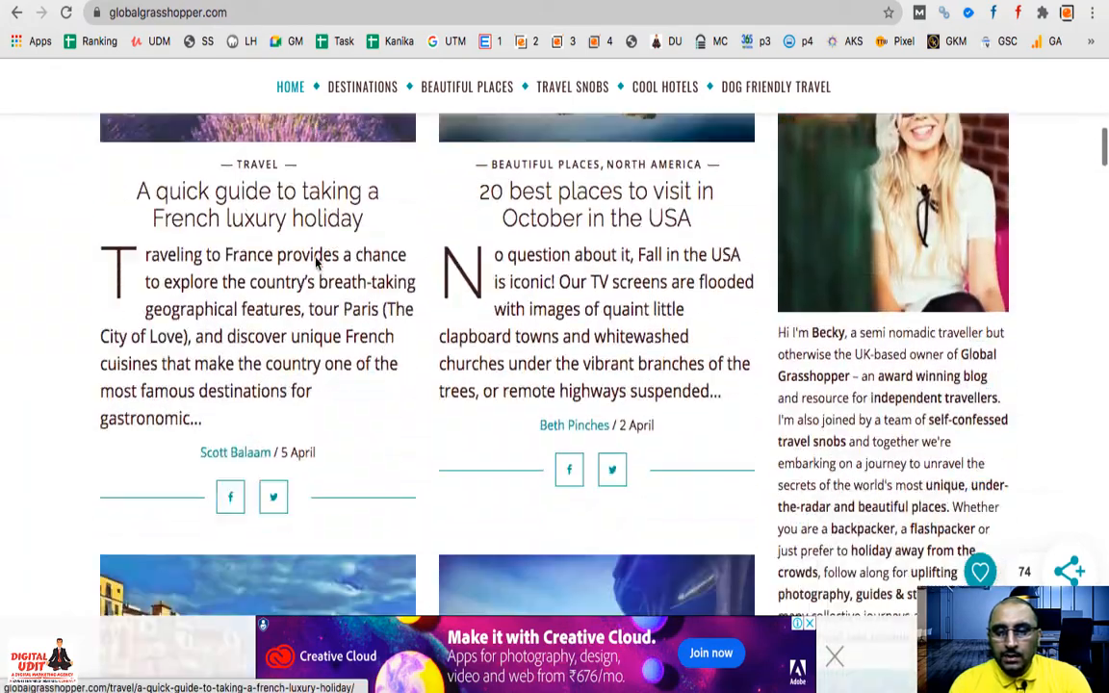
pyautogui.scroll(-10, 316, 262)
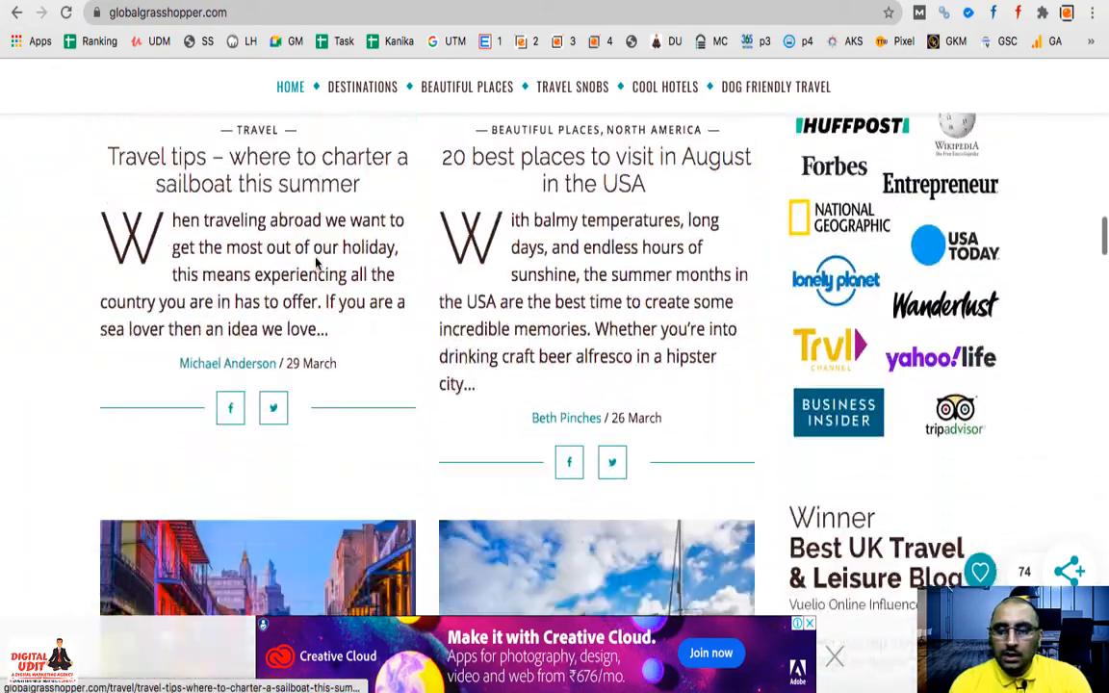
pyautogui.scroll(-10, 318, 265)
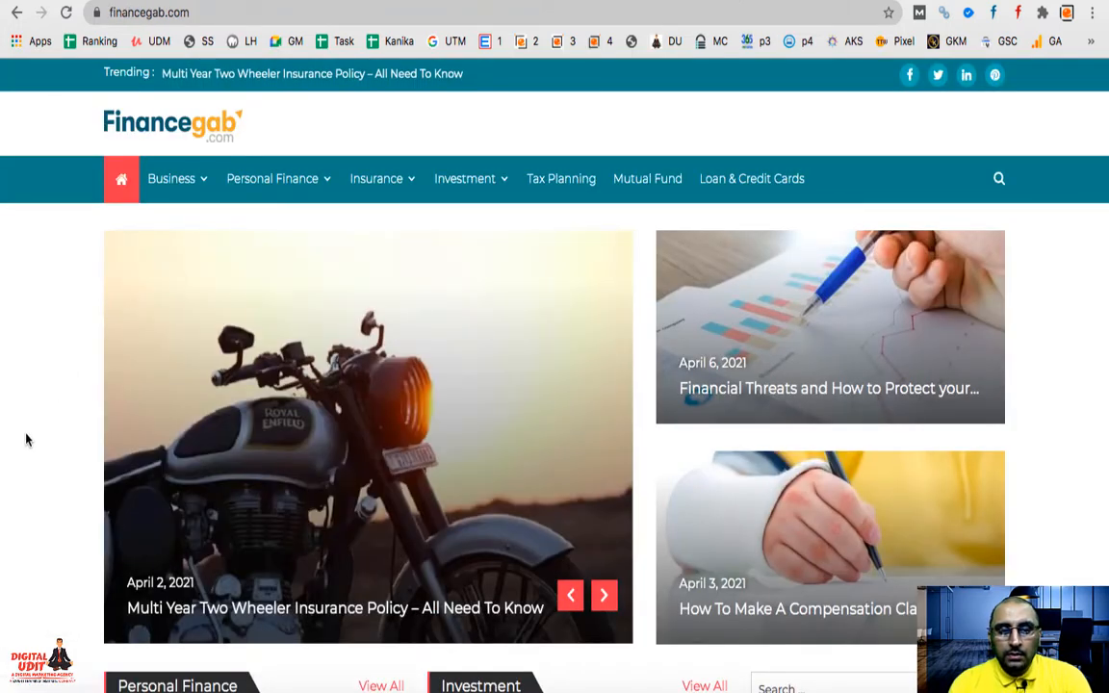
# Examine the Financegab site's featured post slider, Personal Finance and Investment sections, Topics list and ad placements
pyautogui.scroll(-3, 6, 443)
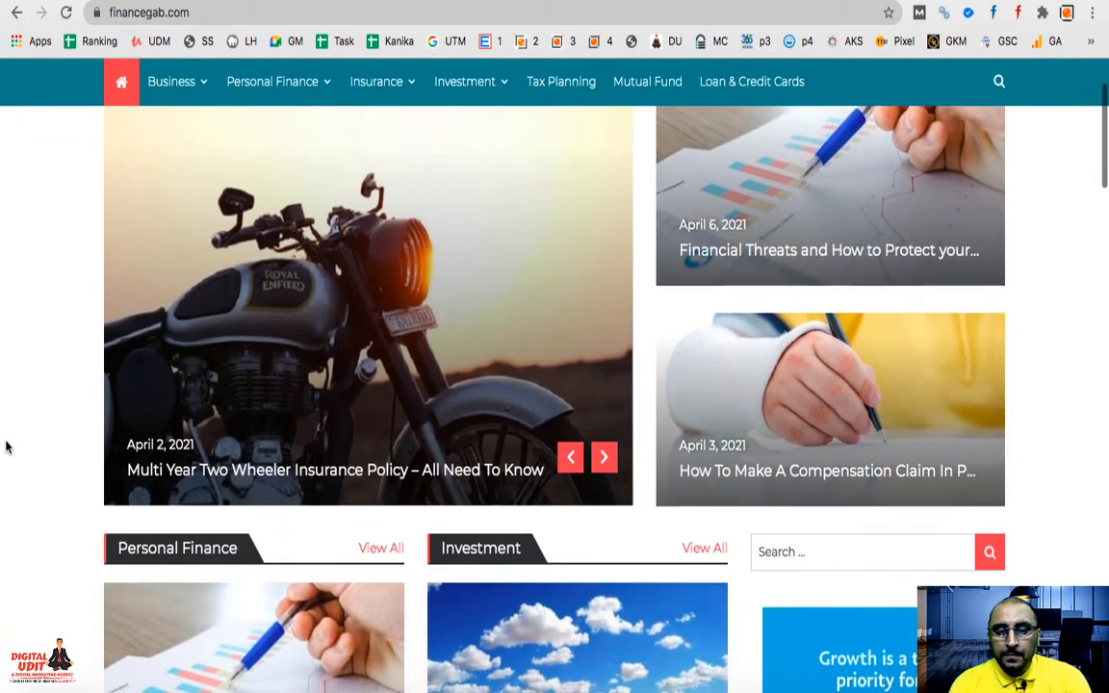
pyautogui.scroll(-2, 6, 447)
pyautogui.scroll(3, 6, 447)
pyautogui.scroll(-5, 6, 447)
pyautogui.scroll(2, 6, 447)
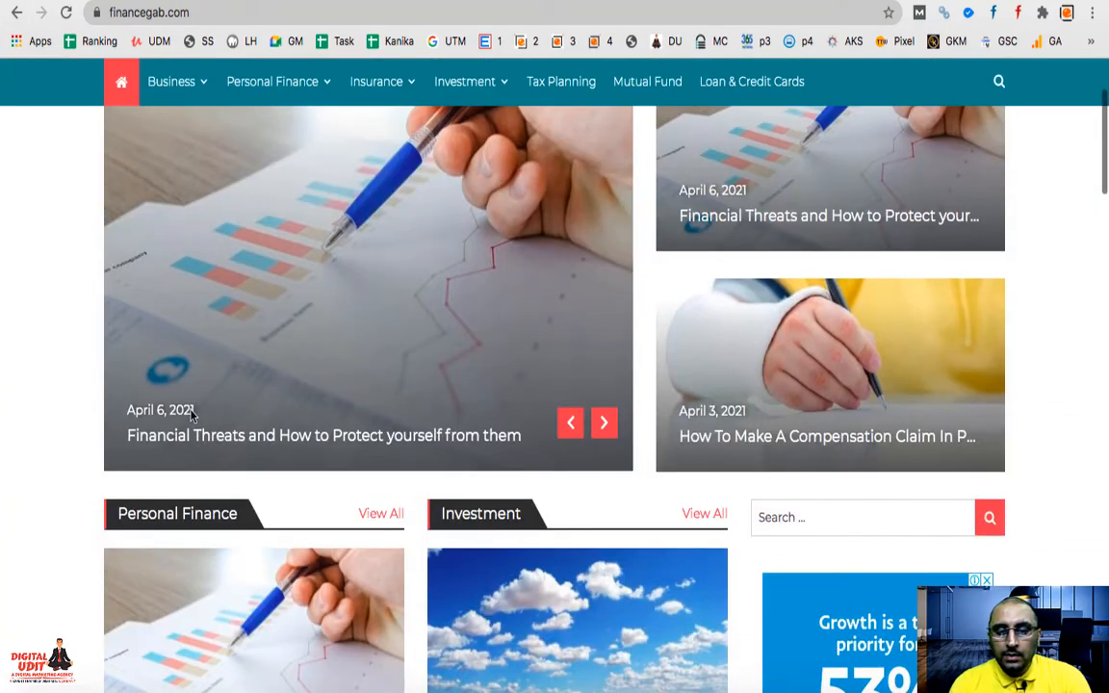
pyautogui.click(606, 423)
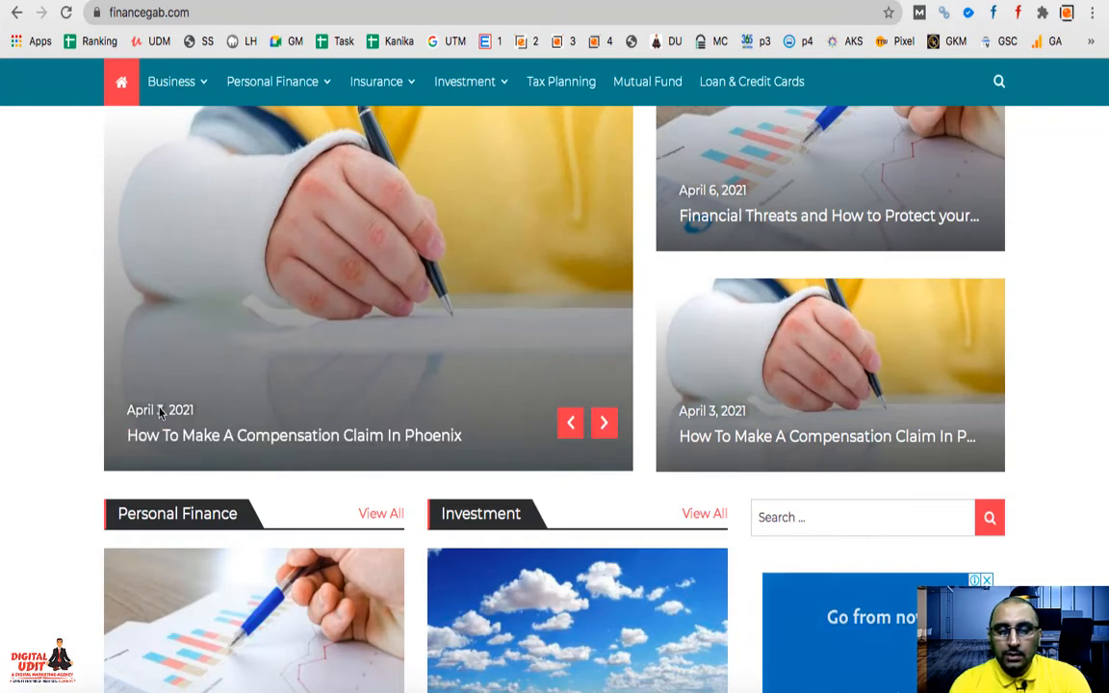
pyautogui.scroll(-10, 324, 406)
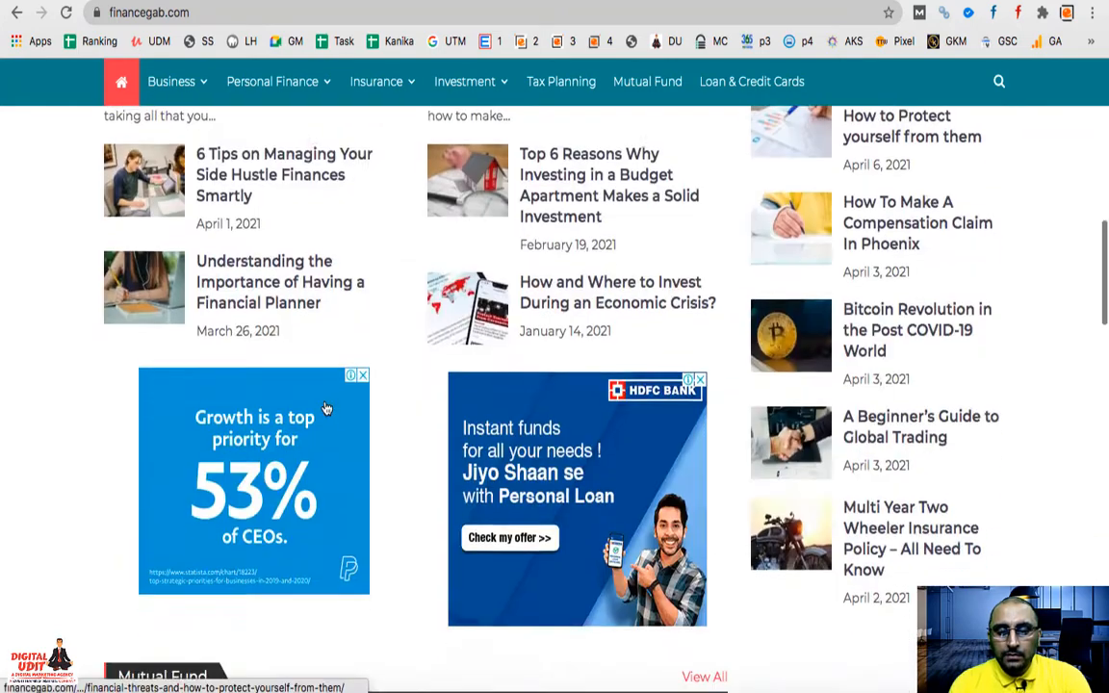
pyautogui.scroll(-15, 326, 409)
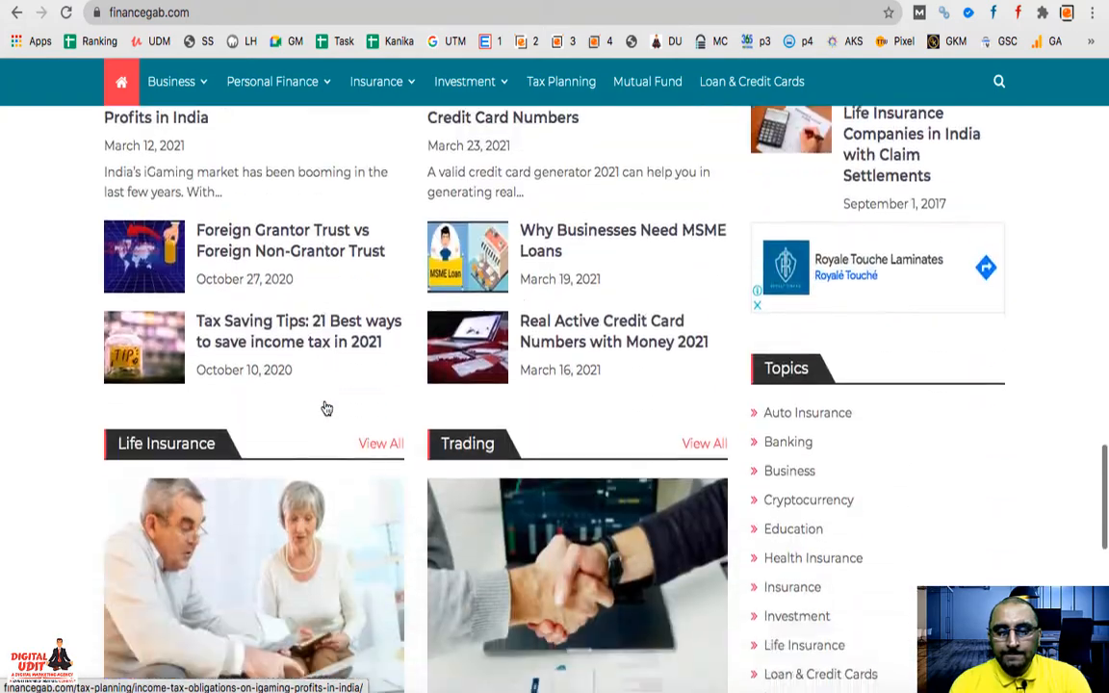
pyautogui.scroll(-4, 325, 410)
pyautogui.scroll(20, 325, 409)
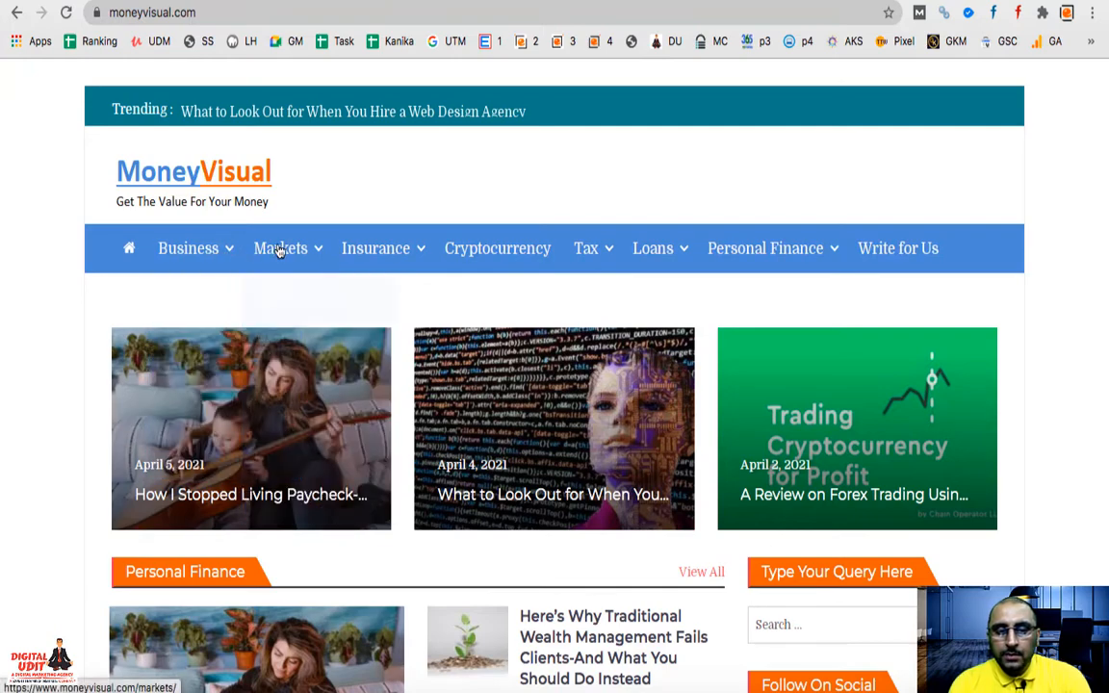
# Switch to the MoneyVisual site and examine its category menu, Tax subcategories, Personal Finance and Insurance sections, and ads
pyautogui.scroll(-5, 489, 597)
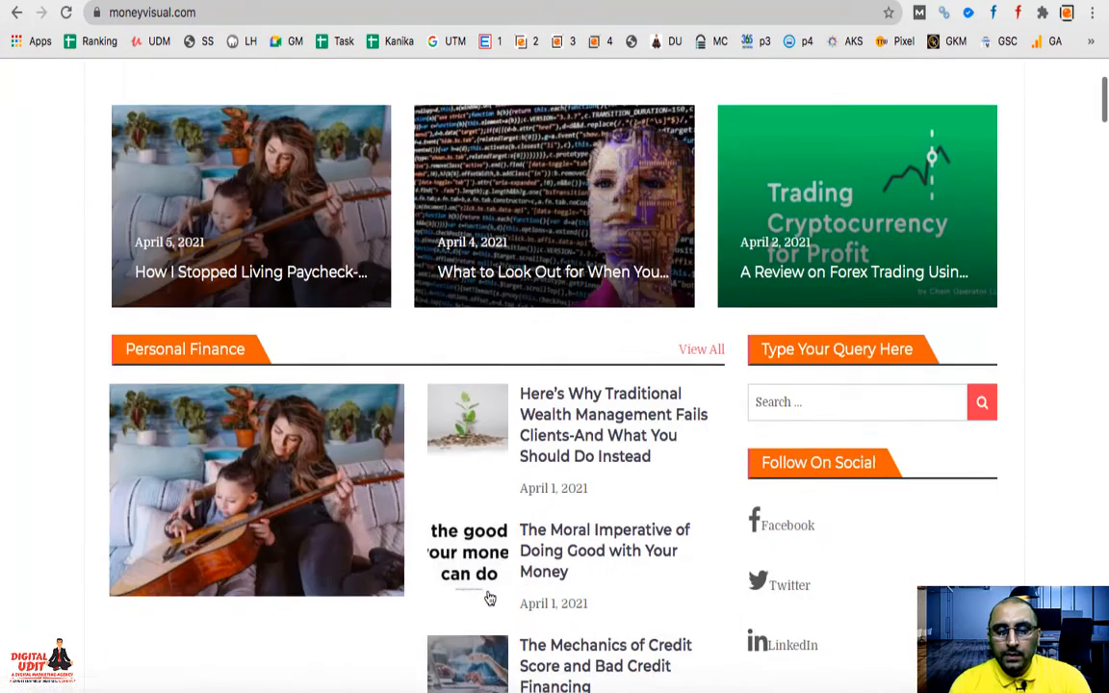
pyautogui.scroll(5, 488, 598)
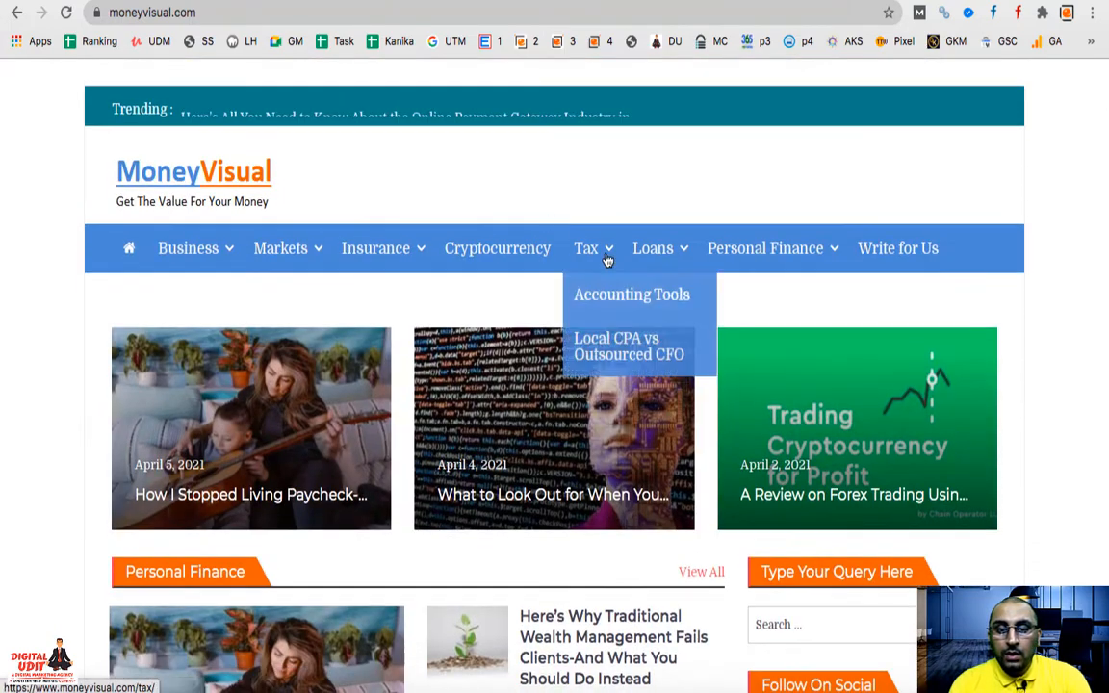
pyautogui.scroll(-5, 542, 463)
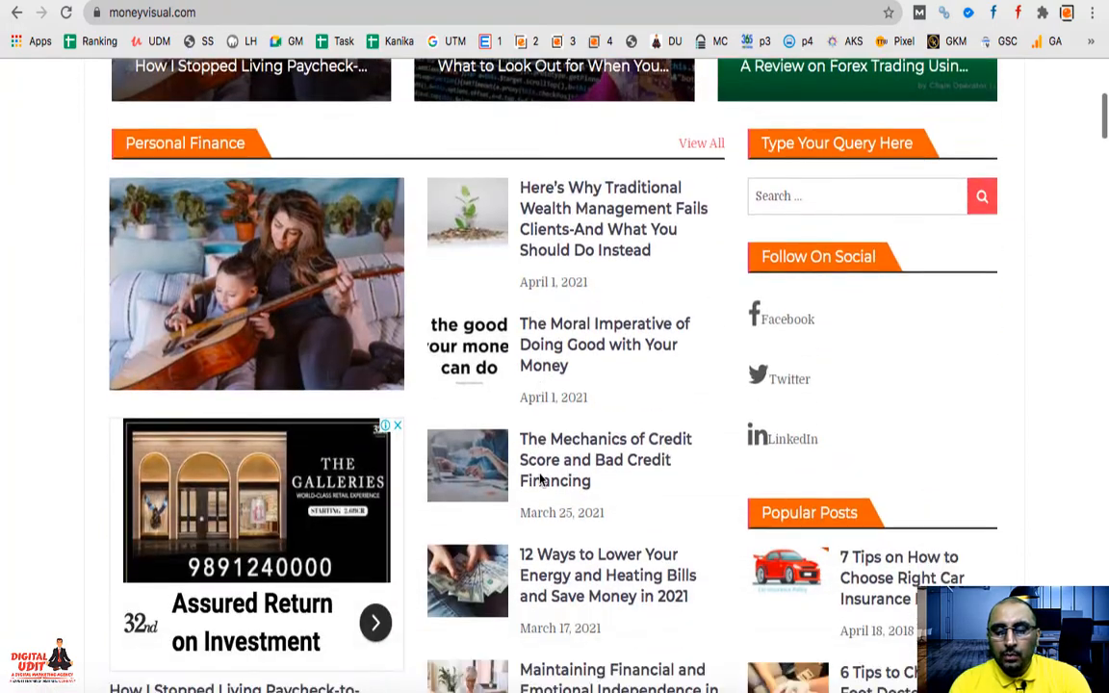
pyautogui.scroll(-13, 540, 479)
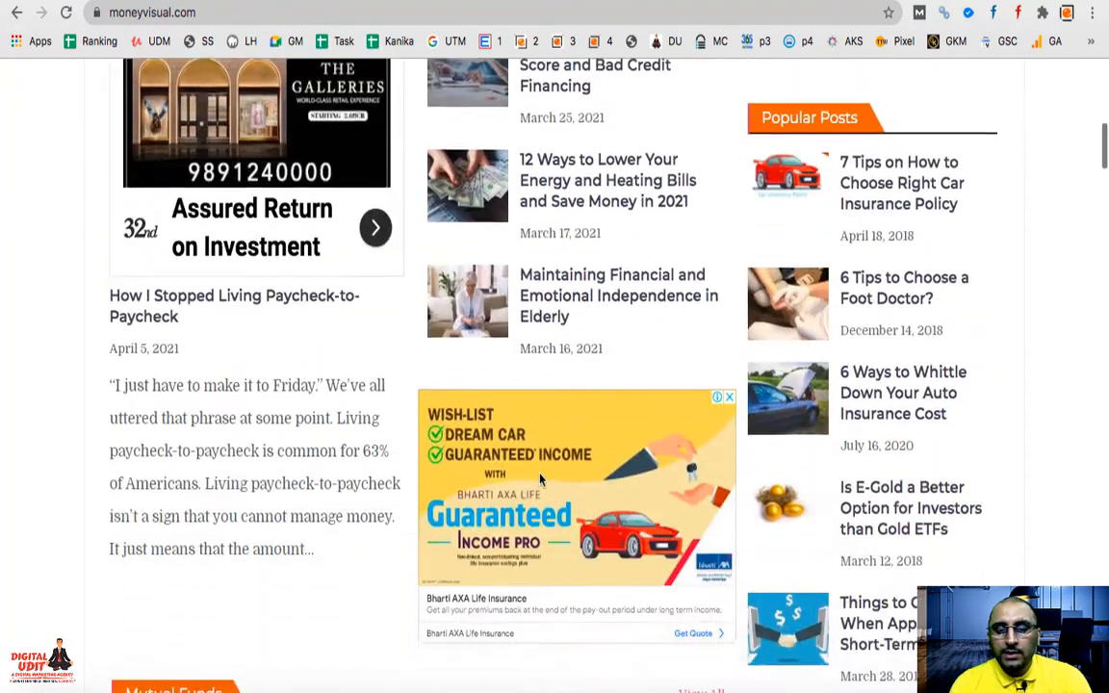
pyautogui.scroll(-1, 540, 471)
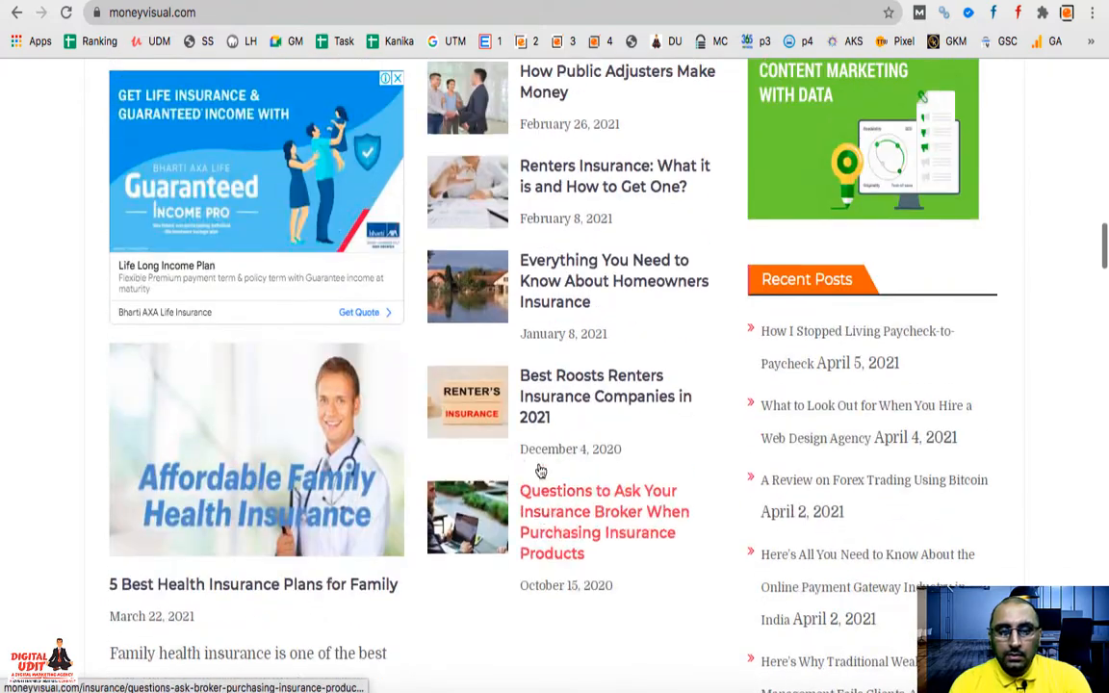
pyautogui.scroll(2, 482, 404)
pyautogui.scroll(-10, 467, 384)
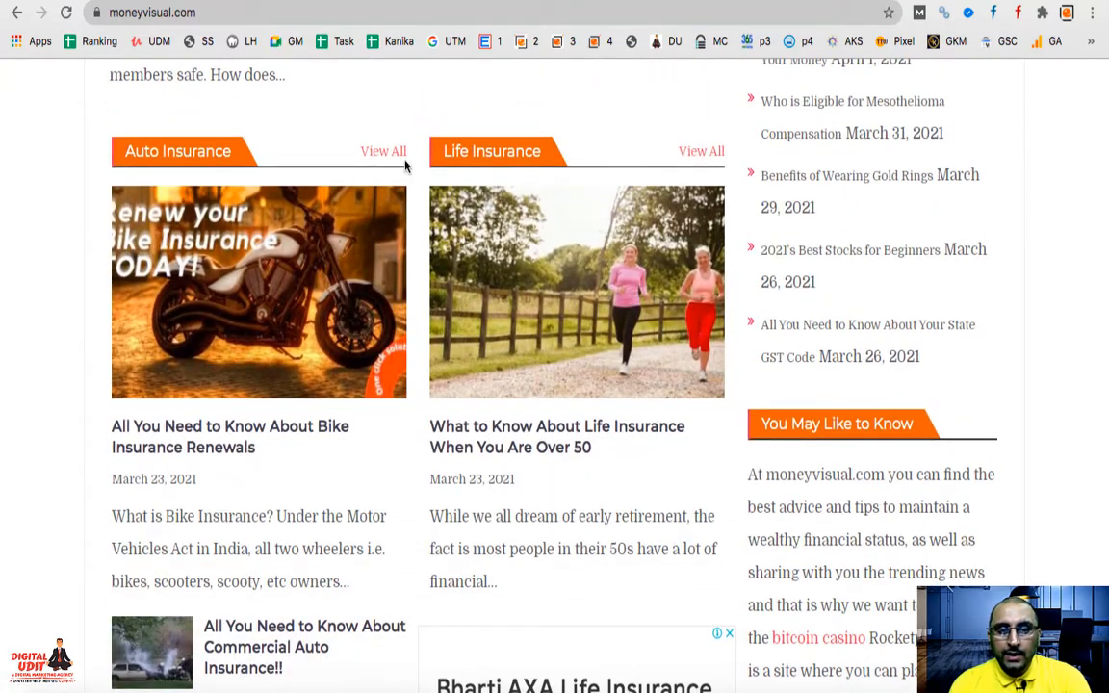
pyautogui.scroll(-2, 552, 358)
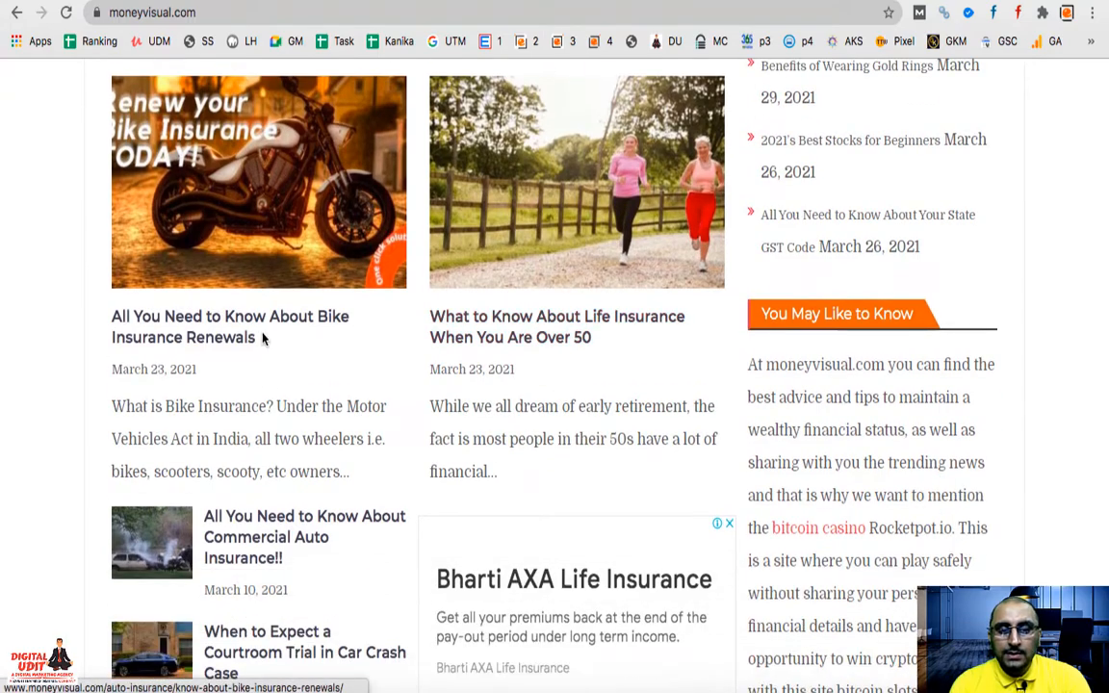
pyautogui.scroll(-2, 265, 339)
pyautogui.scroll(-8, 246, 561)
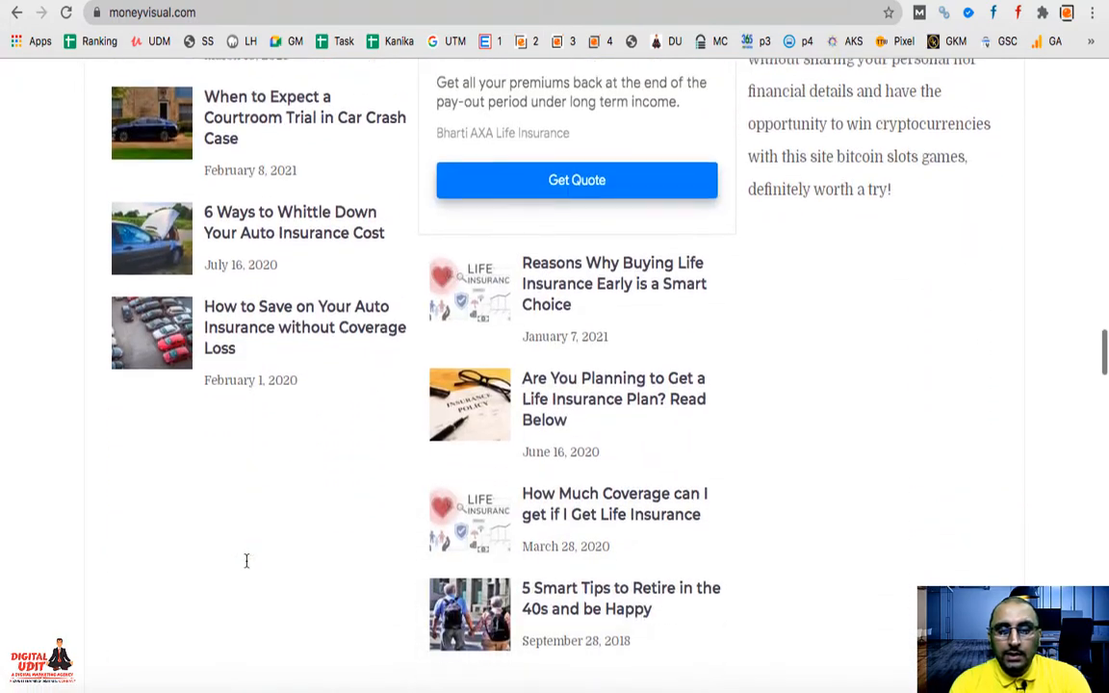
pyautogui.scroll(5, 247, 561)
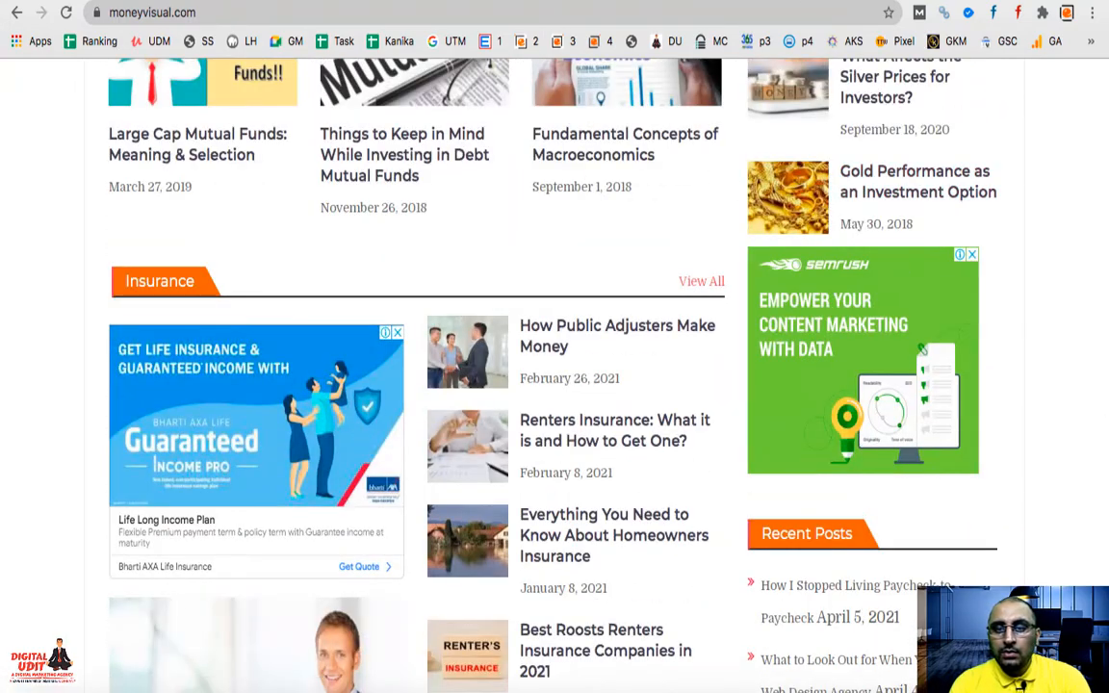
# Switch to the Finance Talk site and examine its featured posts, Hot Topics and Latest Articles sections
pyautogui.hotkey('ctrl', 'Tab')
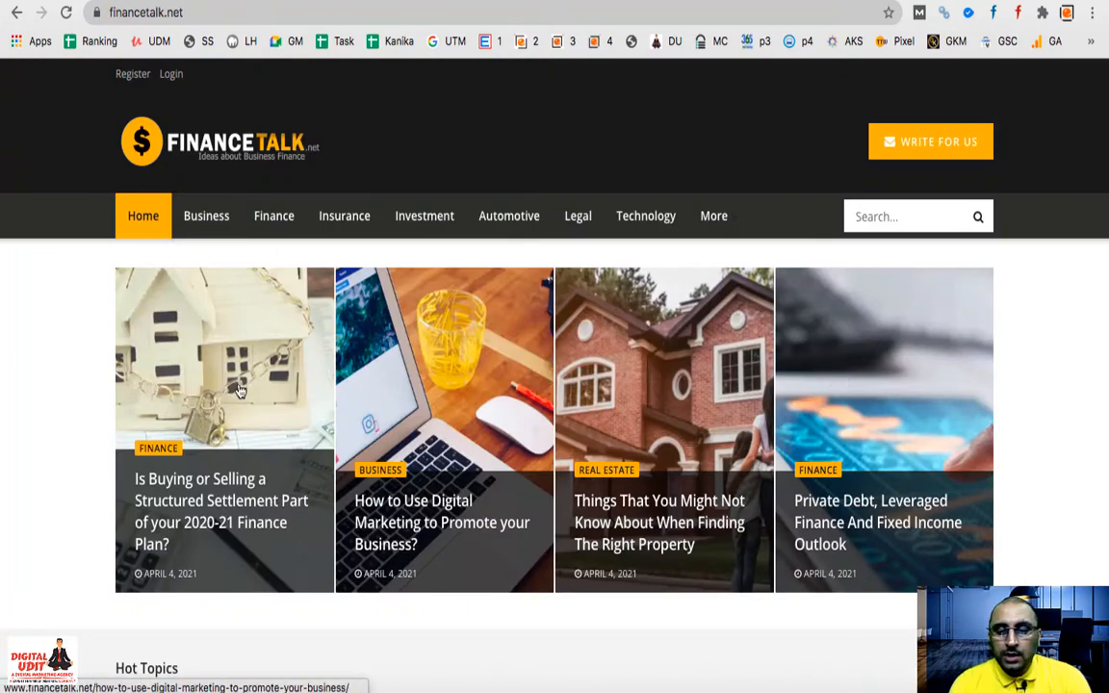
pyautogui.scroll(-2, 241, 390)
pyautogui.scroll(-8, 241, 390)
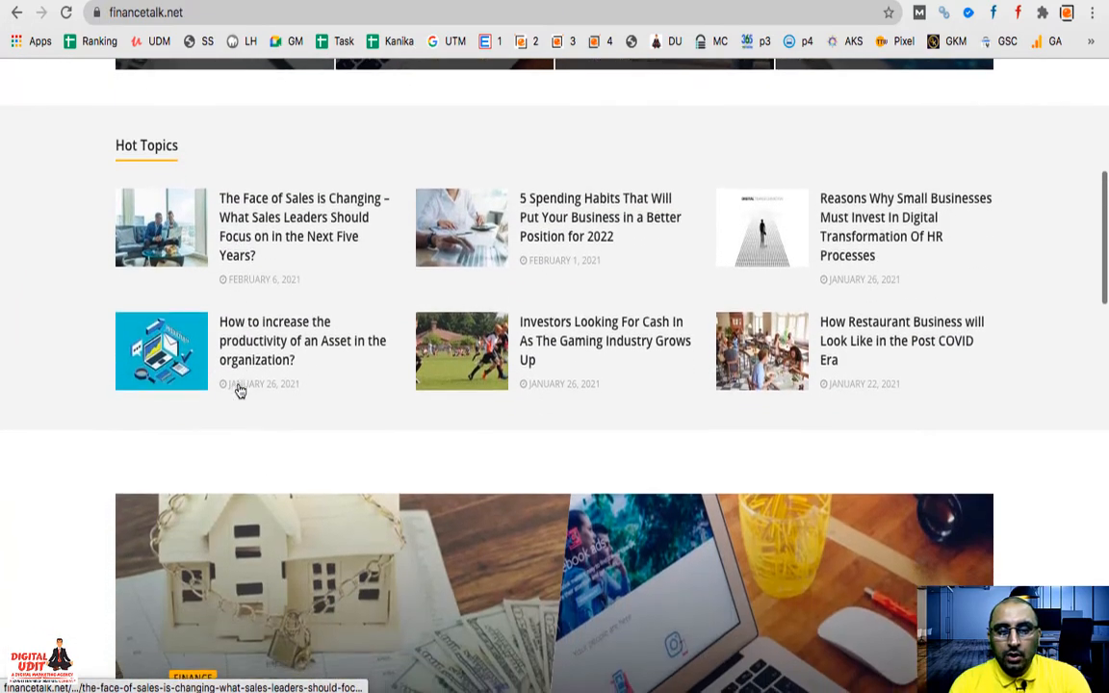
pyautogui.scroll(-4, 241, 390)
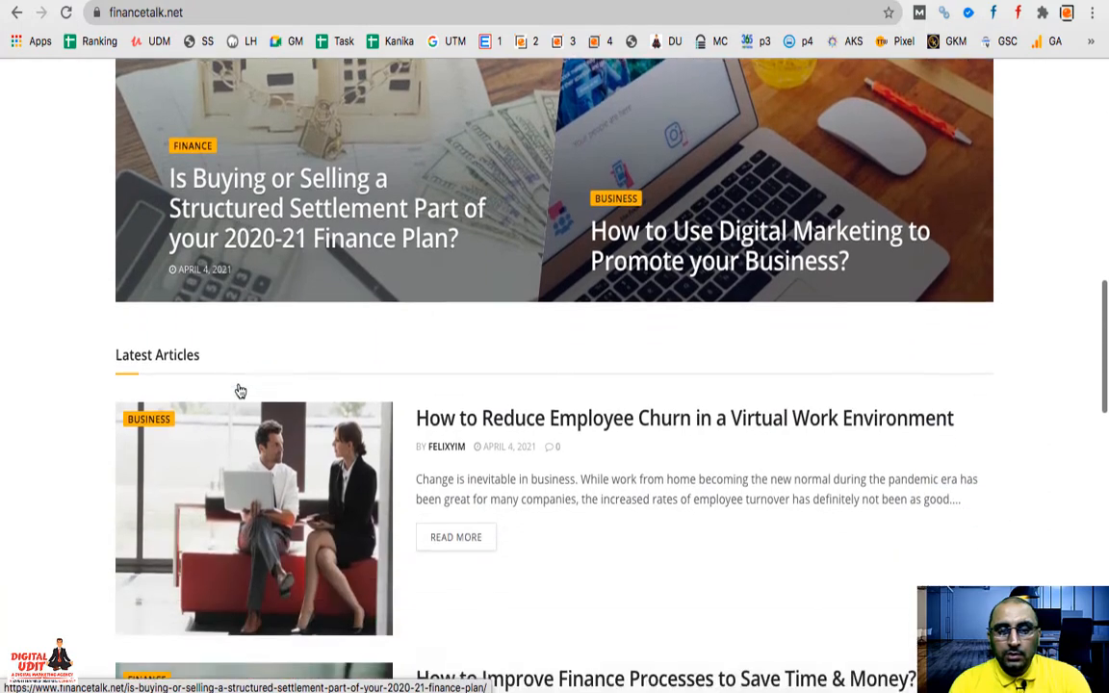
pyautogui.scroll(-15, 241, 390)
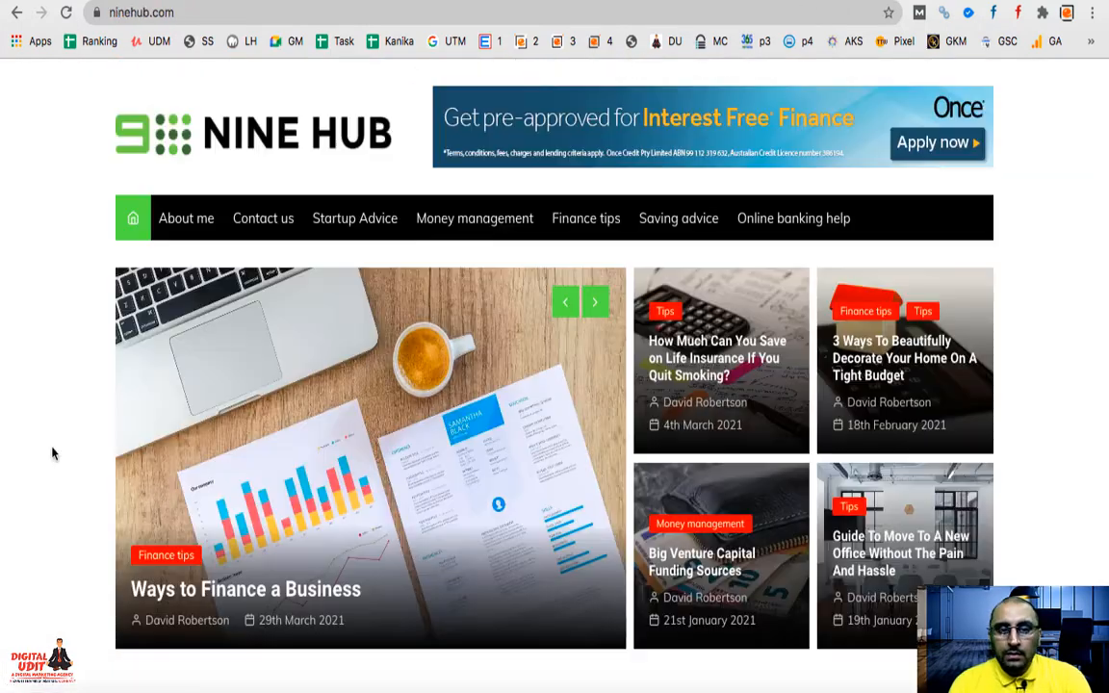
# Switch to the Nine Hub site and examine its featured posts, post grid, About Me box, Archives and category list
pyautogui.scroll(-2, 50, 443)
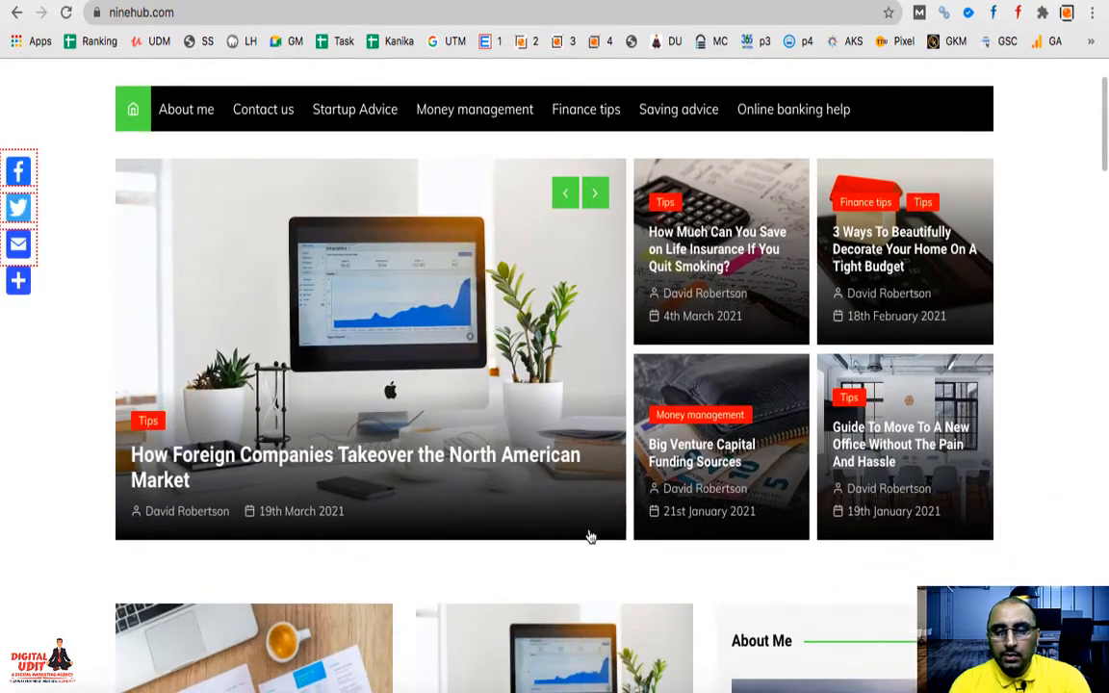
pyautogui.scroll(-5, 38, 476)
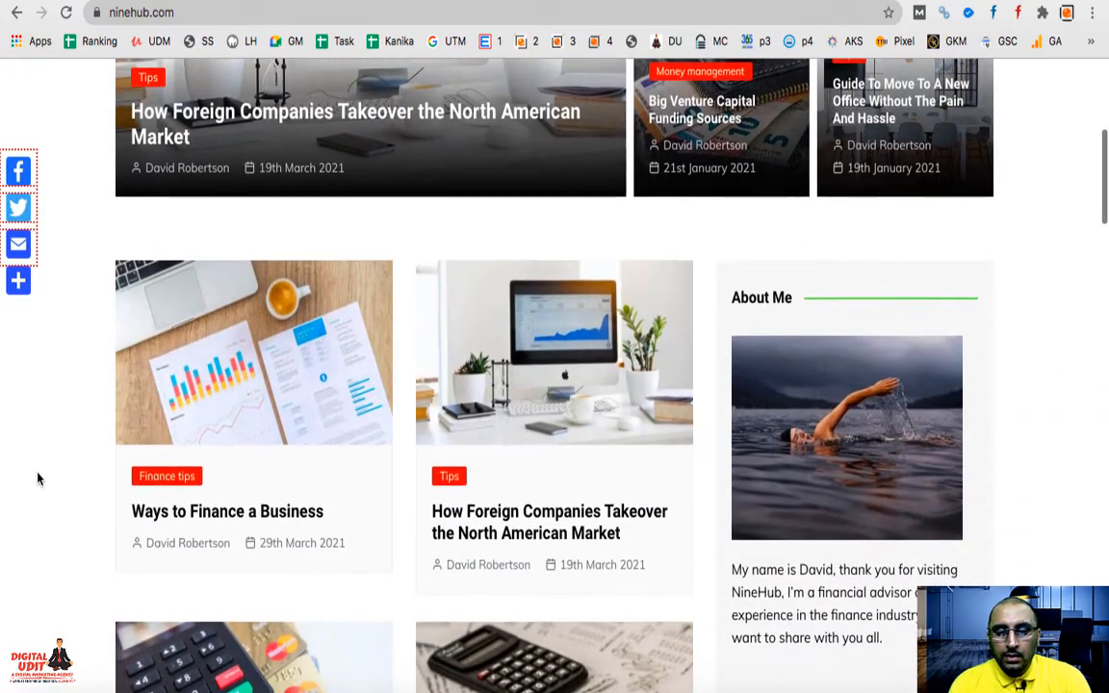
pyautogui.scroll(-6, 38, 479)
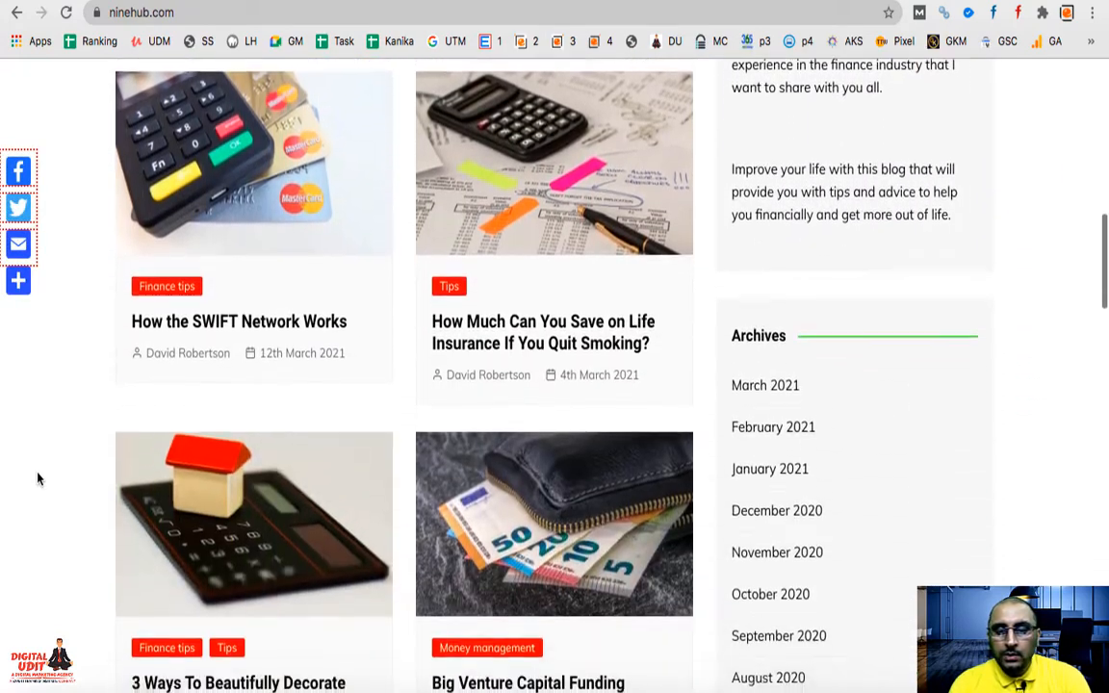
pyautogui.scroll(2, 38, 479)
pyautogui.scroll(-6, 37, 478)
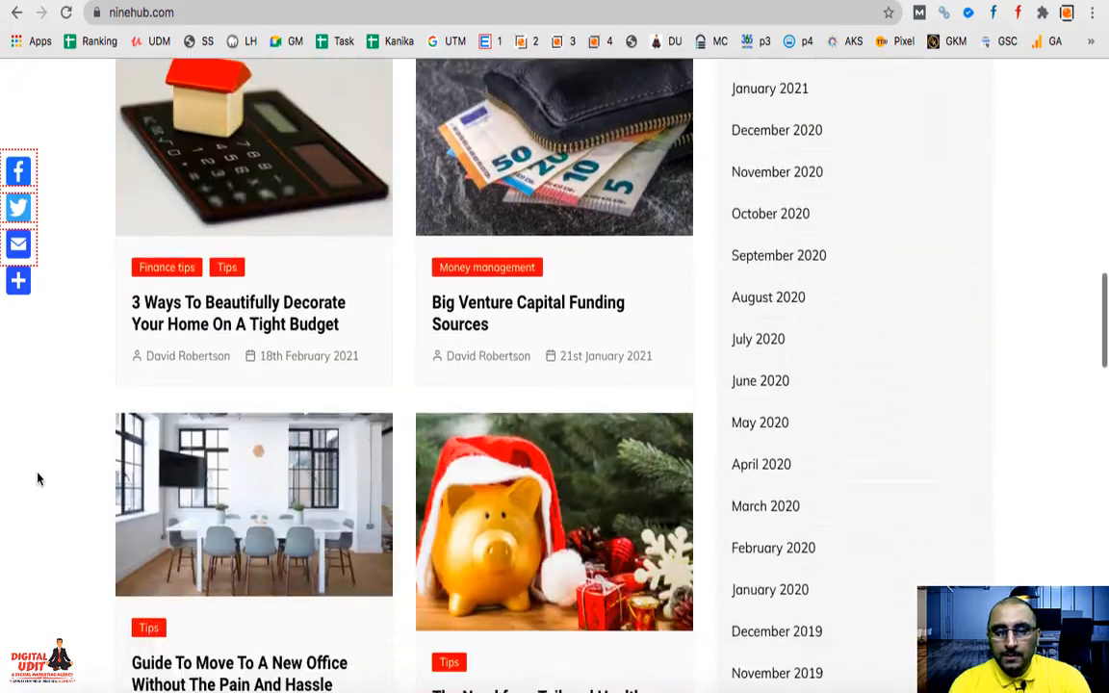
pyautogui.scroll(-10, 37, 479)
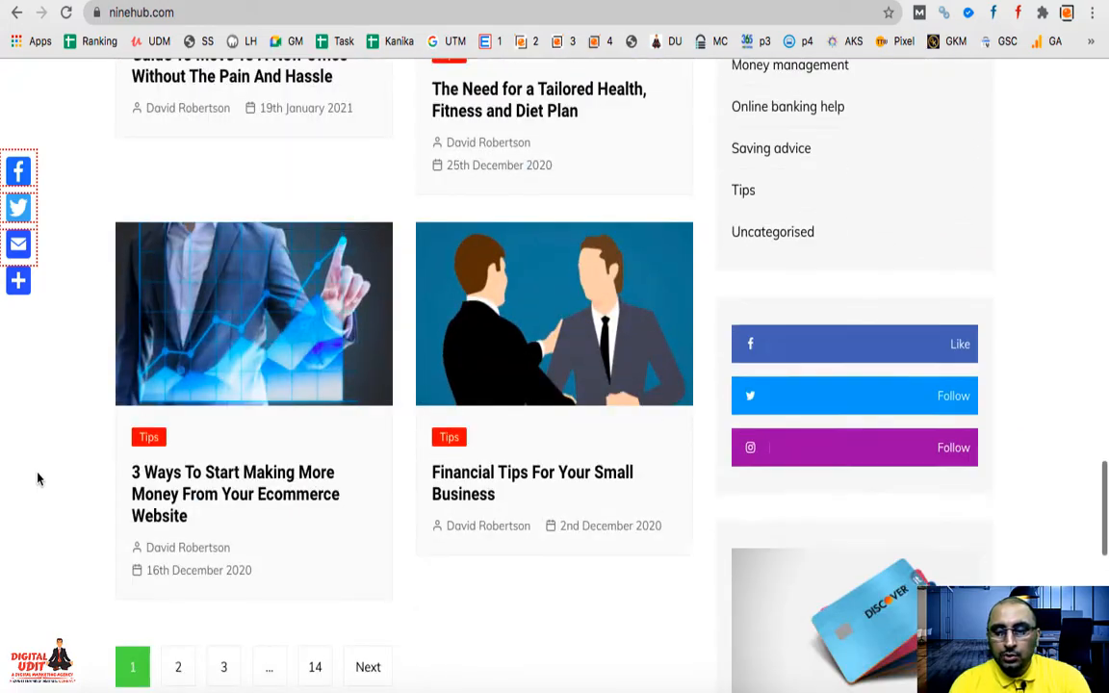
pyautogui.scroll(-5, 38, 478)
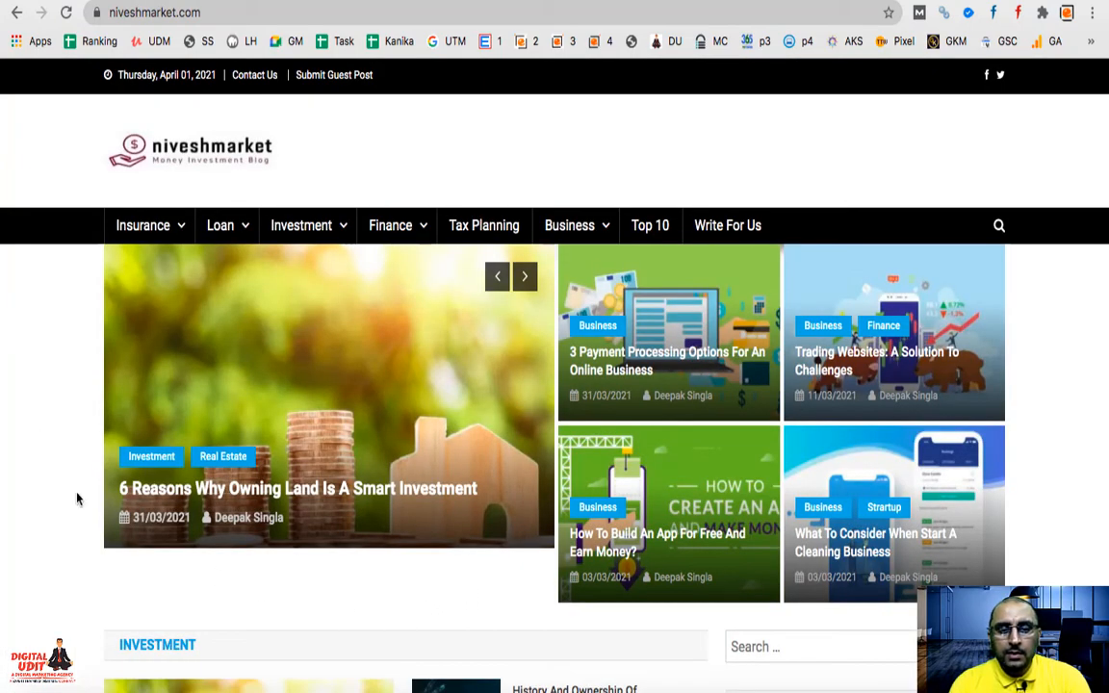
# Switch to the Niveshmarket site and examine its Investment and Loan sections, ad placements, sidebar Categories list and header menu
pyautogui.scroll(-9, 50, 461)
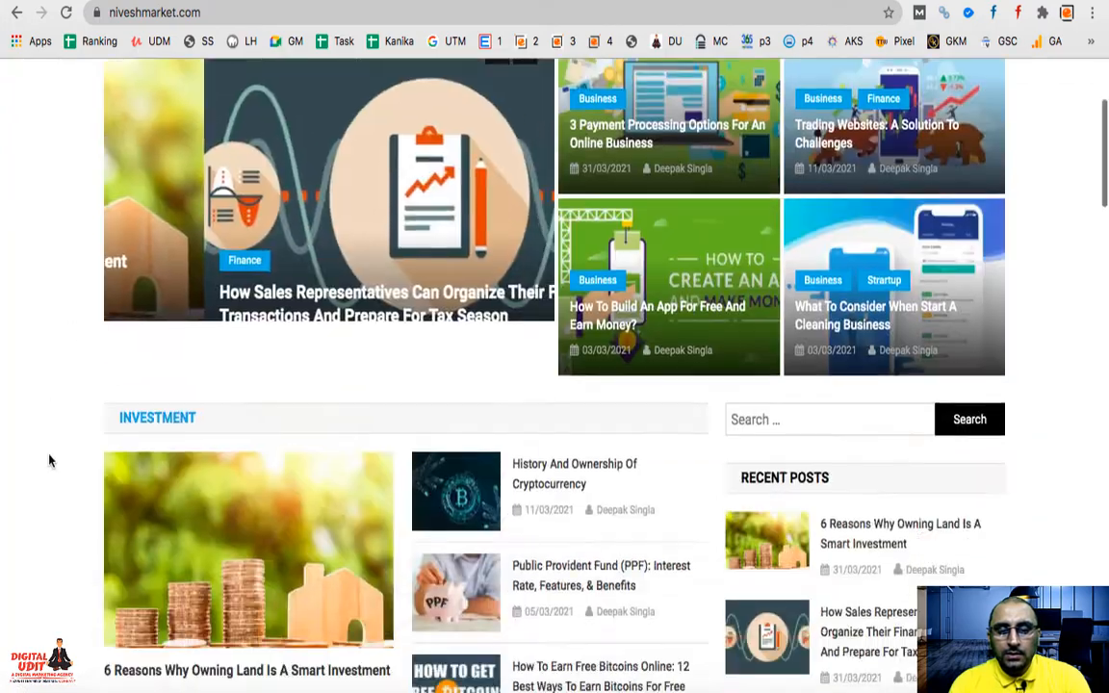
pyautogui.scroll(-10, 50, 460)
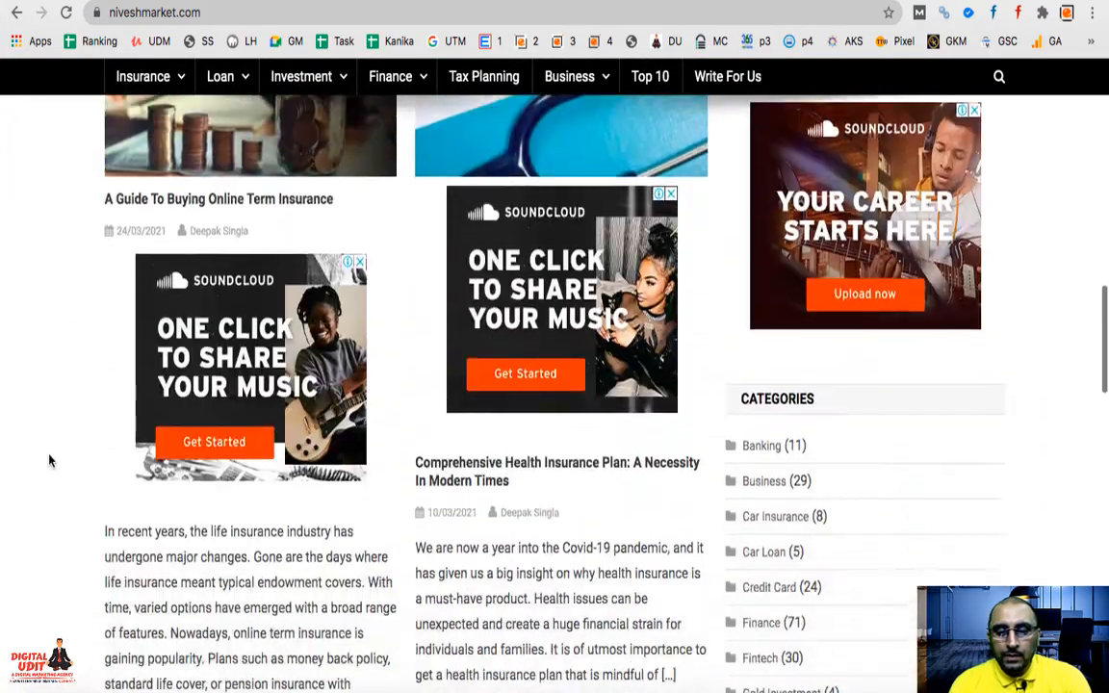
pyautogui.scroll(-3, 50, 460)
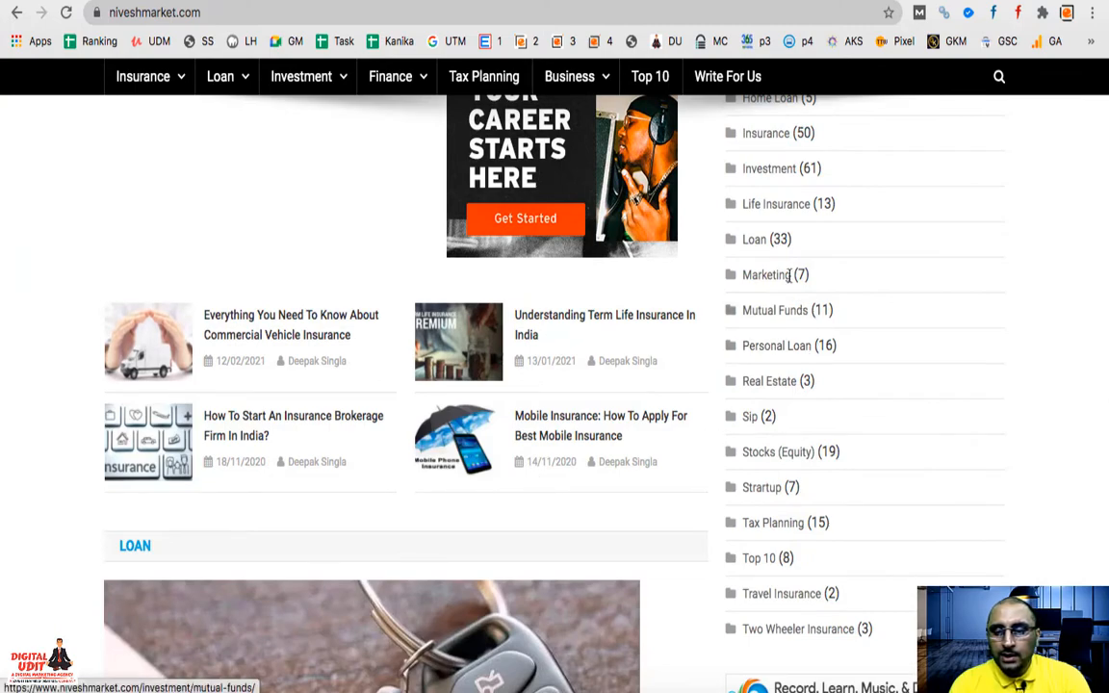
pyautogui.scroll(5, 784, 282)
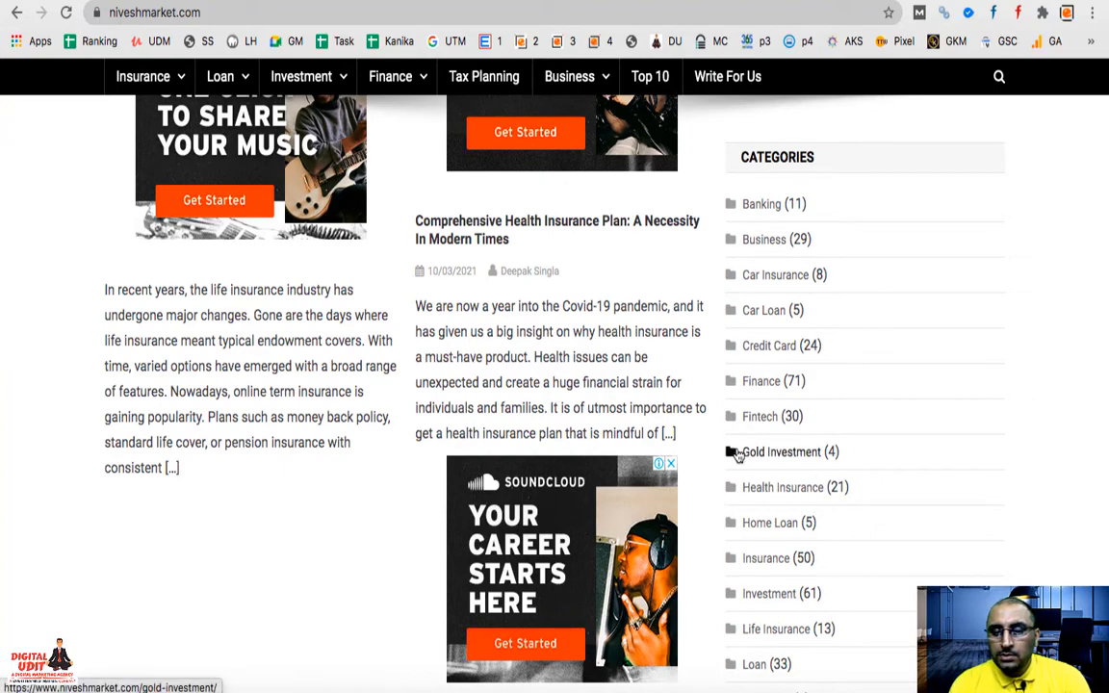
pyautogui.scroll(-5, 727, 451)
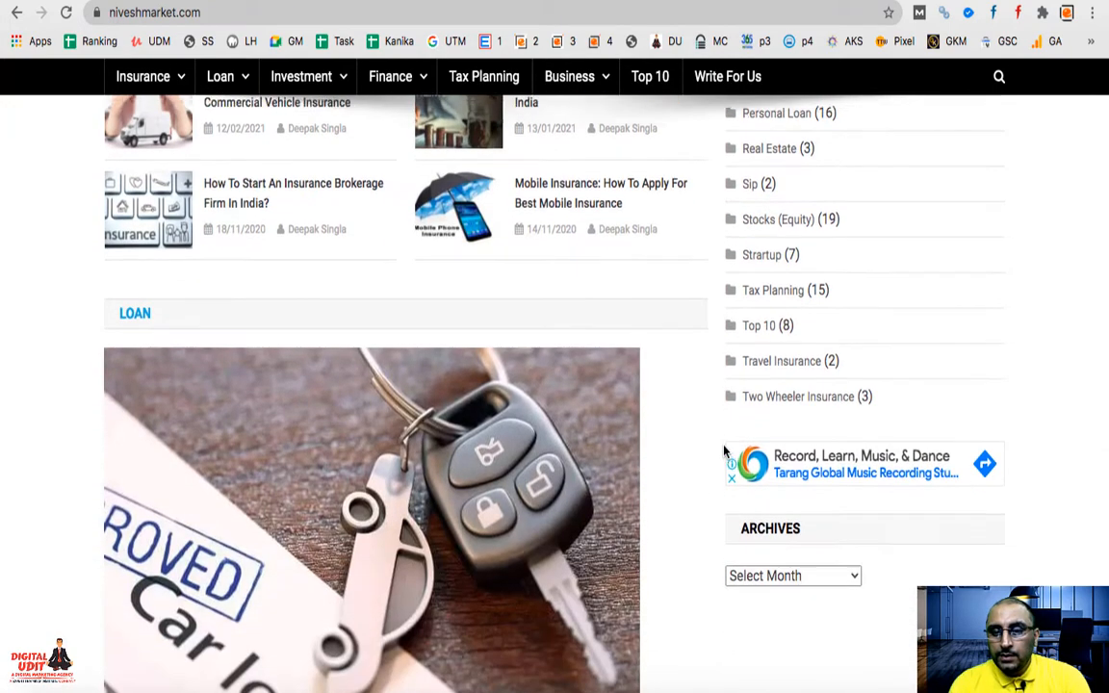
pyautogui.scroll(4, 727, 451)
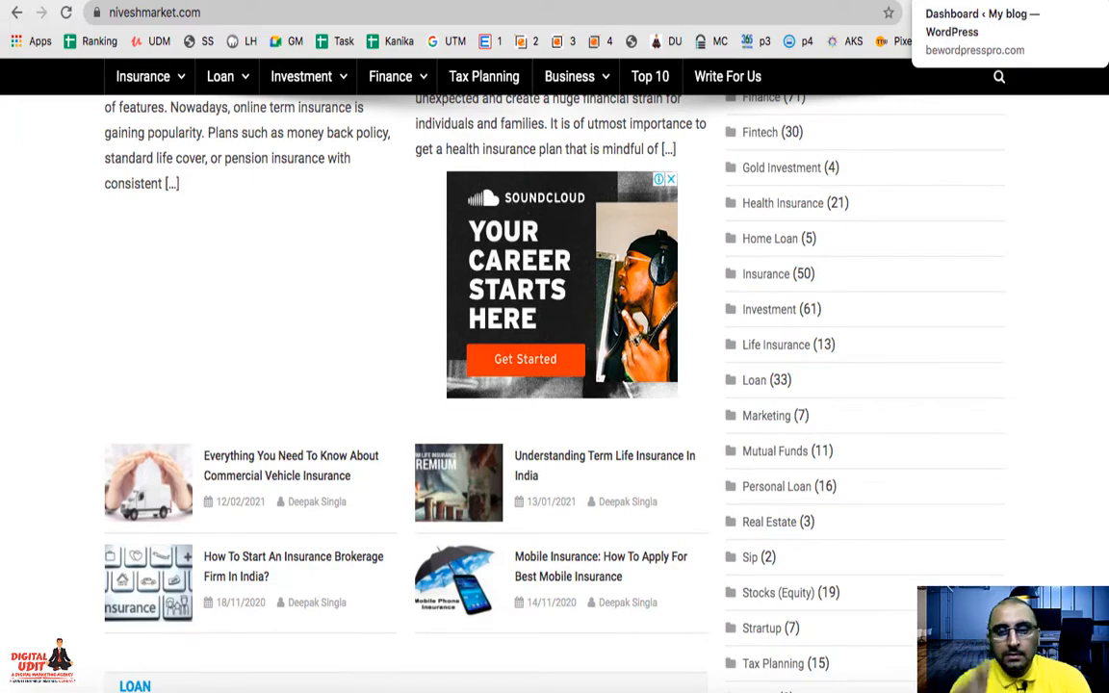
pyautogui.scroll(15, 343, 292)
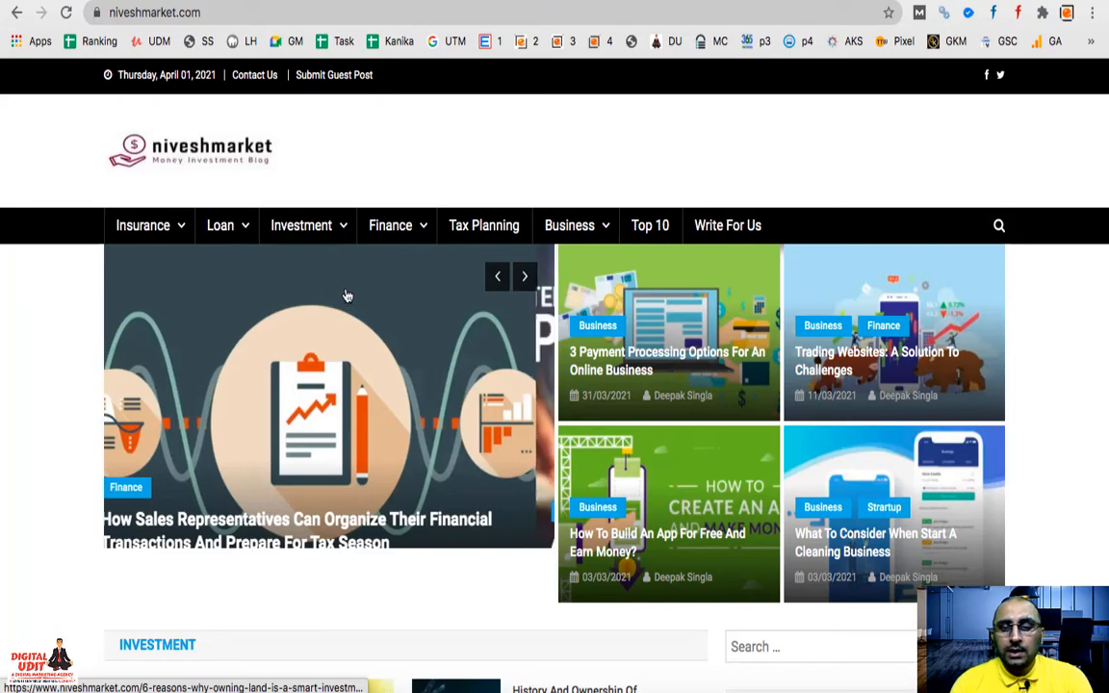
pyautogui.scroll(-2, 348, 295)
pyautogui.scroll(2, 347, 295)
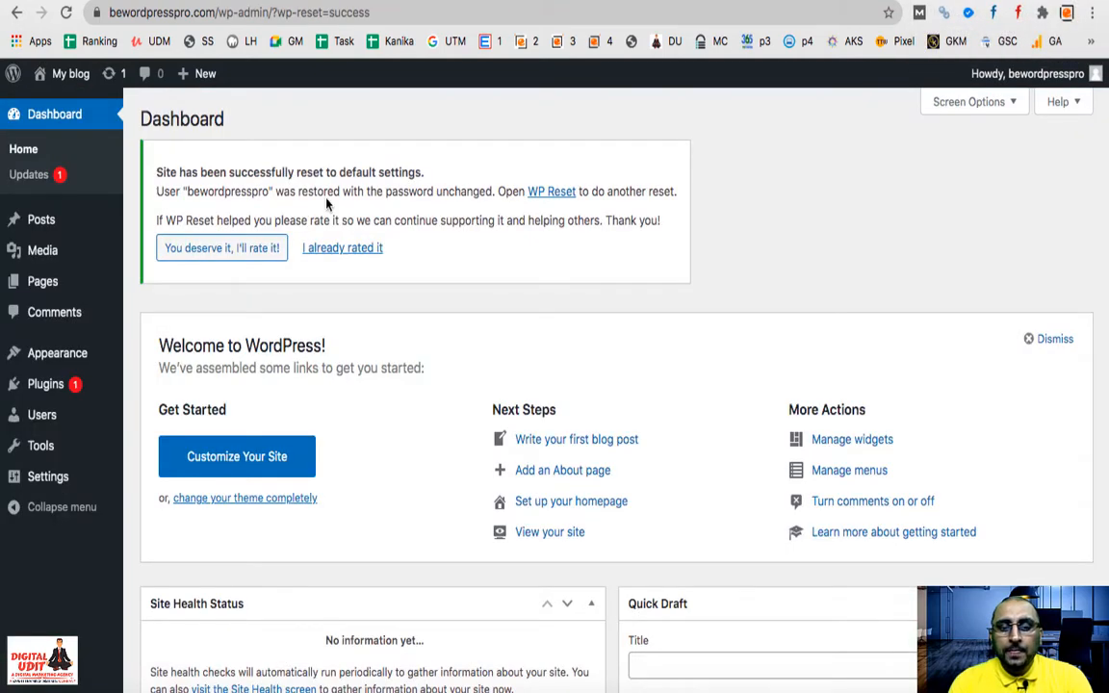
# Switch to the My blog WordPress dashboard and open its installed themes page
pyautogui.moveTo(82, 364)
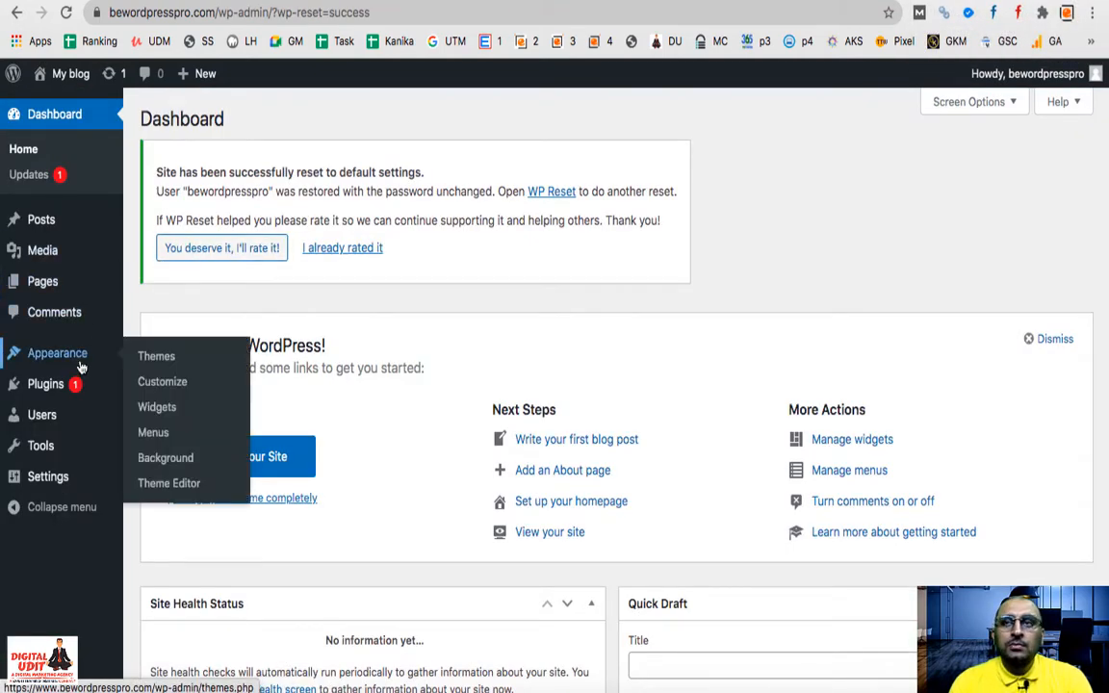
pyautogui.click(157, 361)
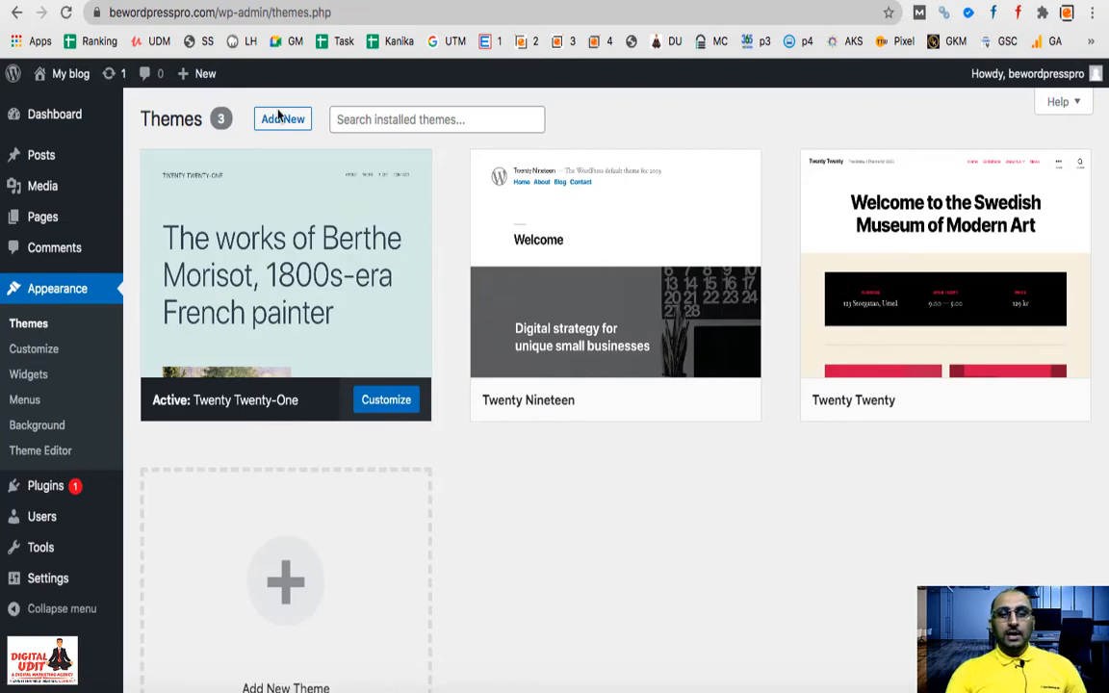
# Open the page for adding new themes and search for "colormag"
pyautogui.click(285, 124)
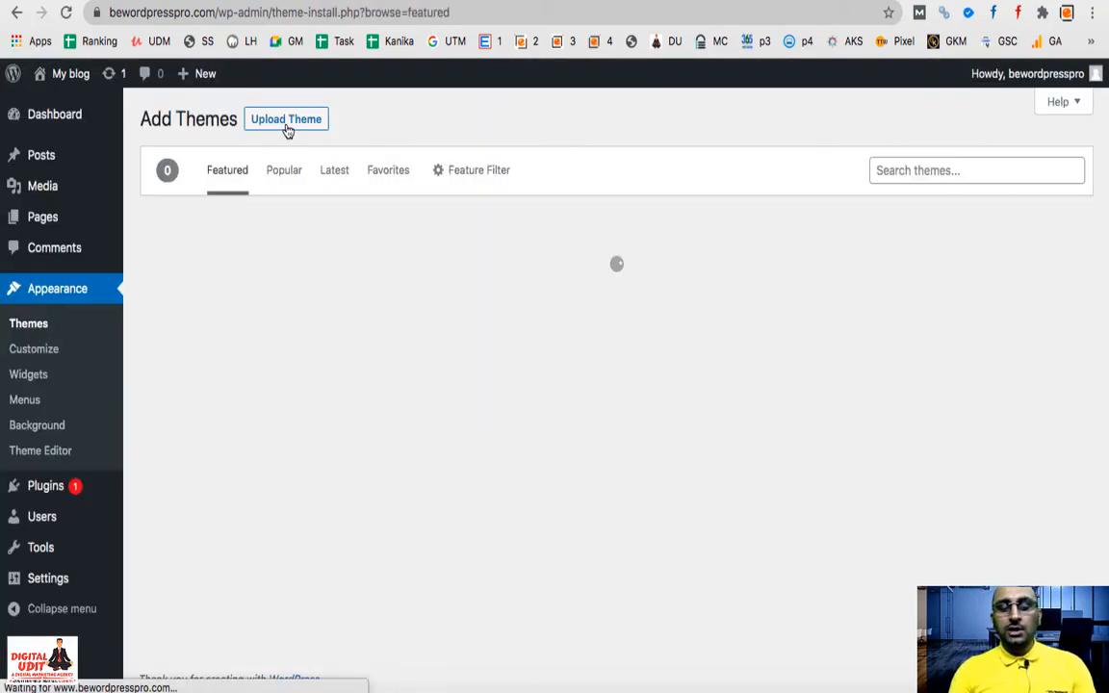
pyautogui.click(1002, 171)
pyautogui.write('colorma')
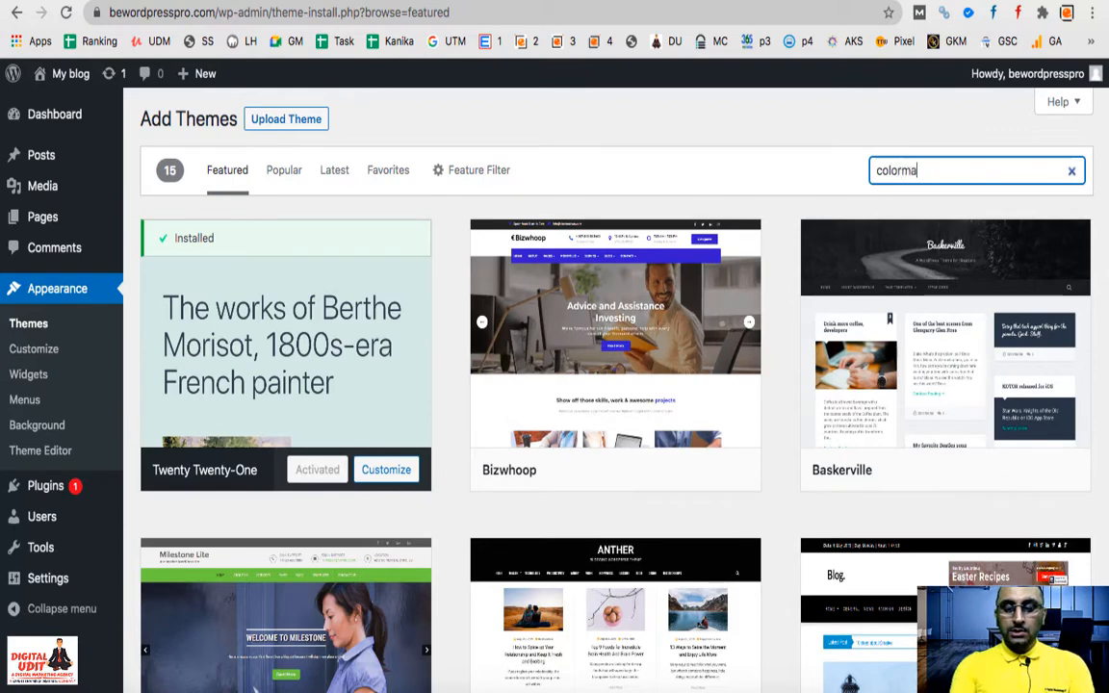
pyautogui.write('g')
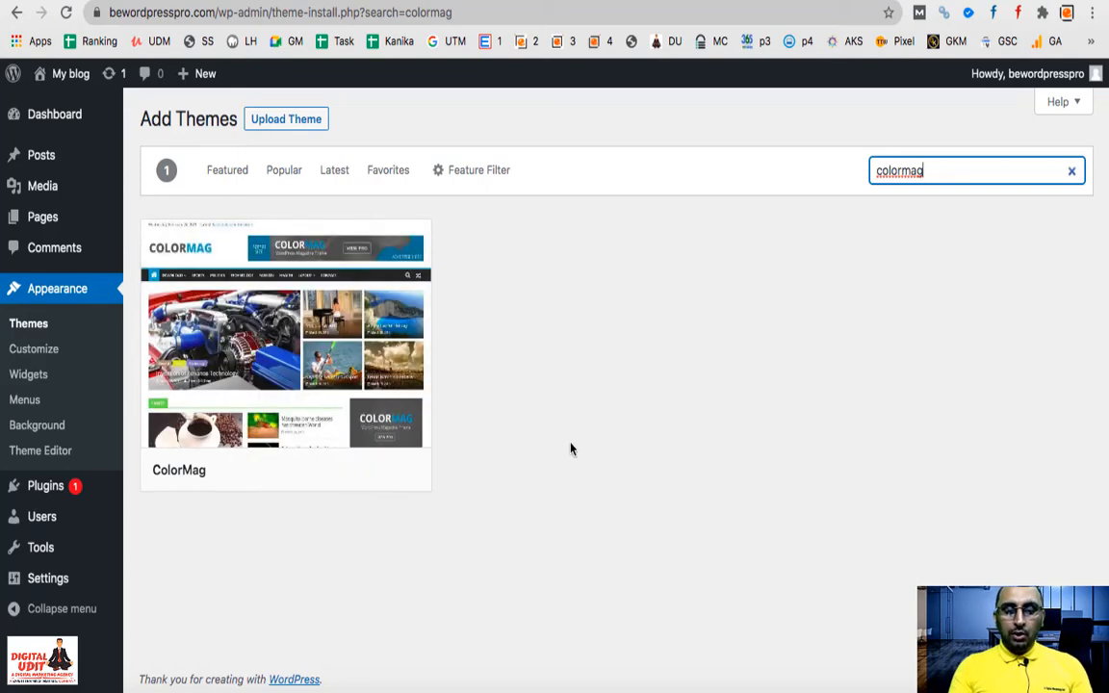
# Preview the ColorMag theme, examine its header ad, menu, featured posts and Health section, and close the preview
pyautogui.click(391, 472)
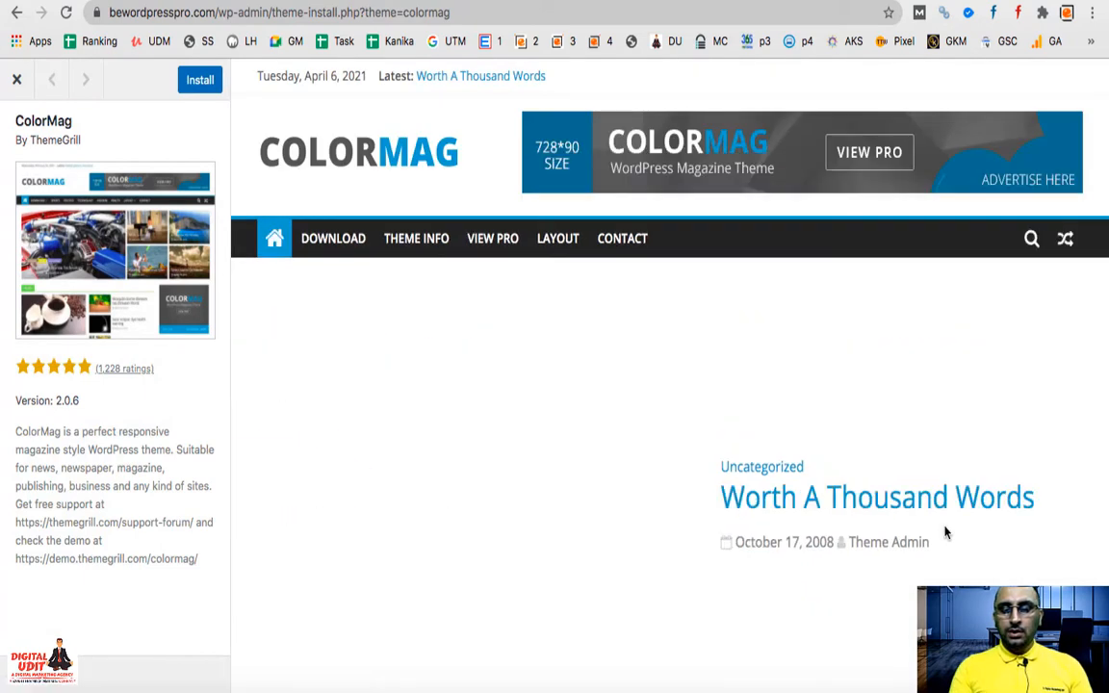
pyautogui.scroll(-6, 945, 533)
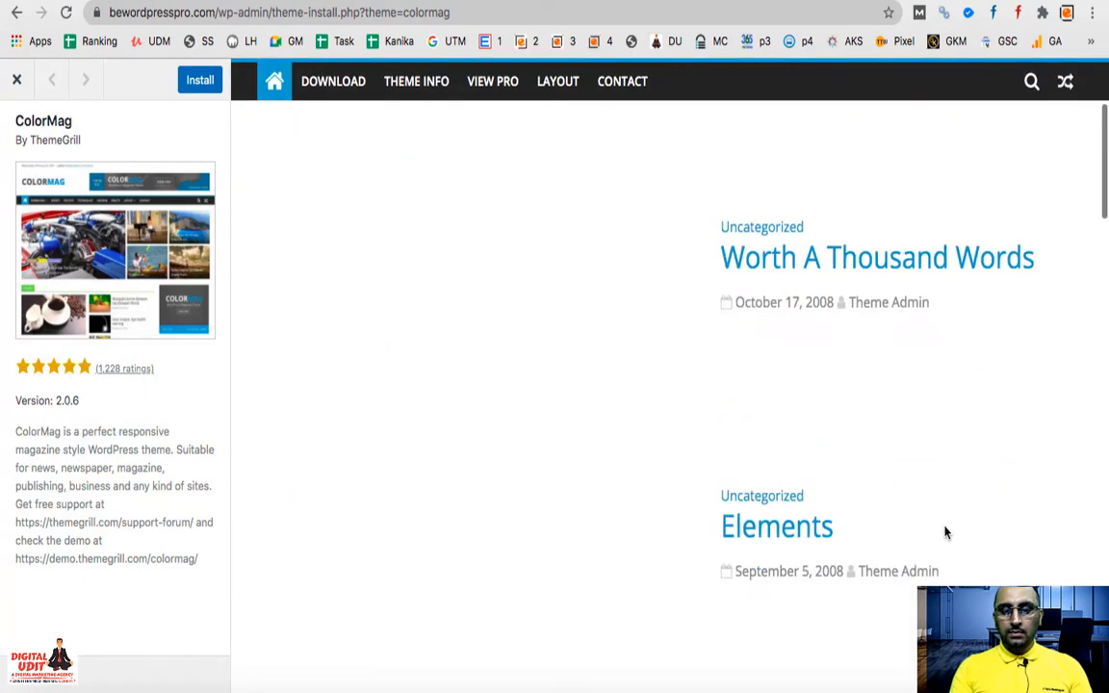
pyautogui.scroll(6, 945, 533)
pyautogui.scroll(-8, 945, 532)
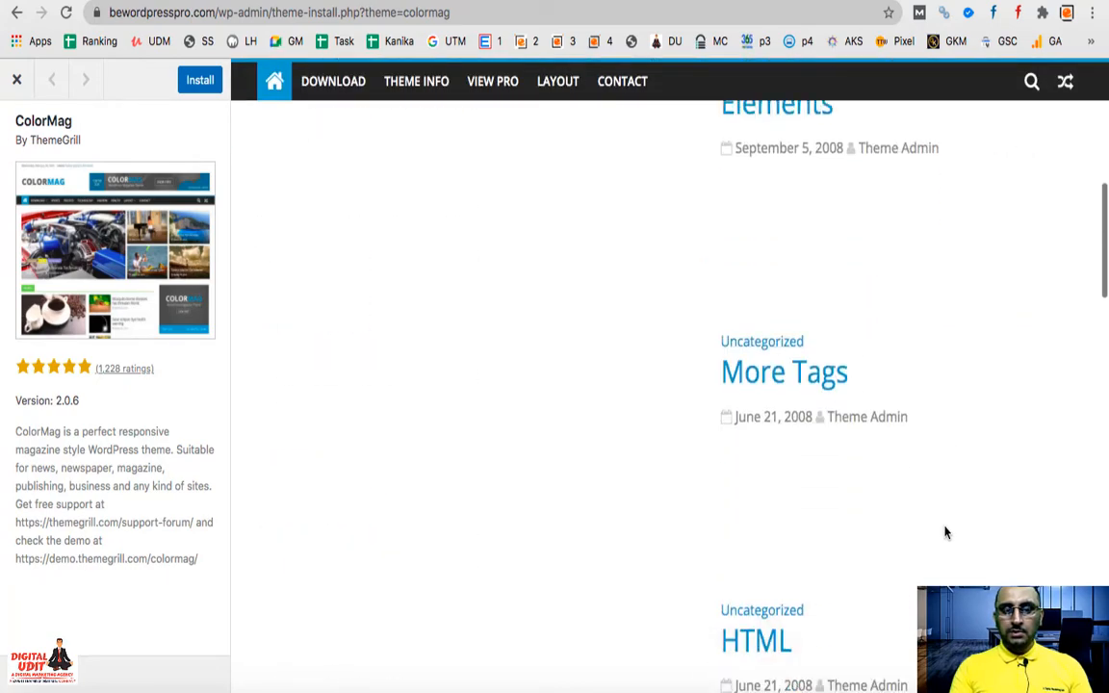
pyautogui.scroll(-3, 862, 511)
pyautogui.scroll(12, 847, 508)
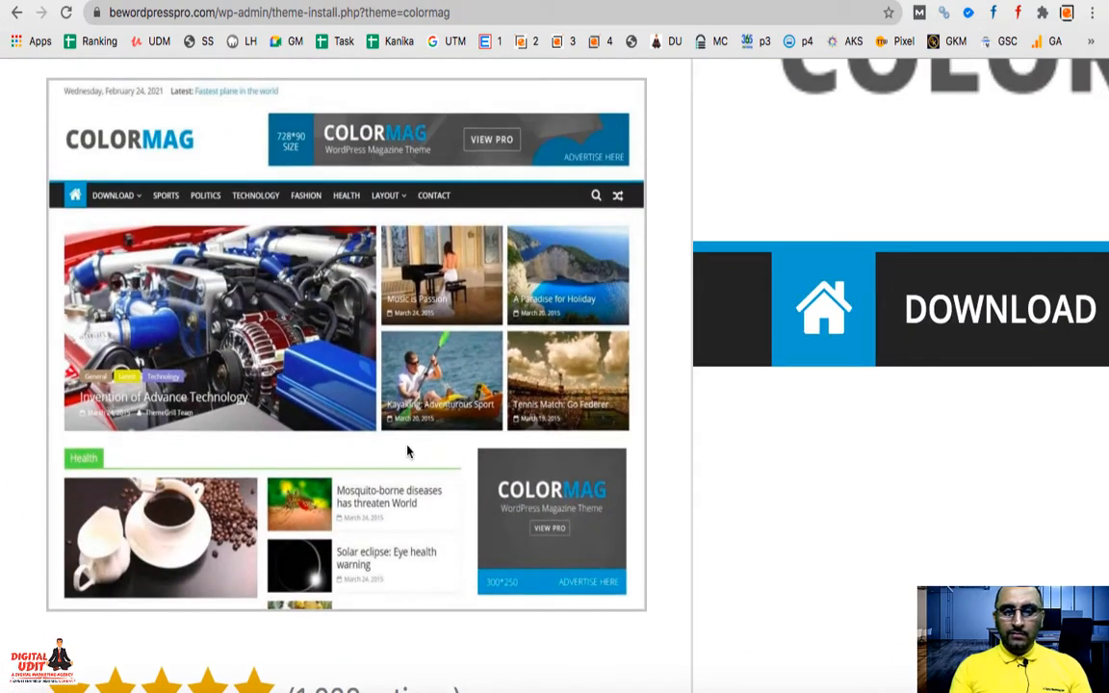
pyautogui.scroll(-2, 295, 452)
pyautogui.scroll(2, 295, 455)
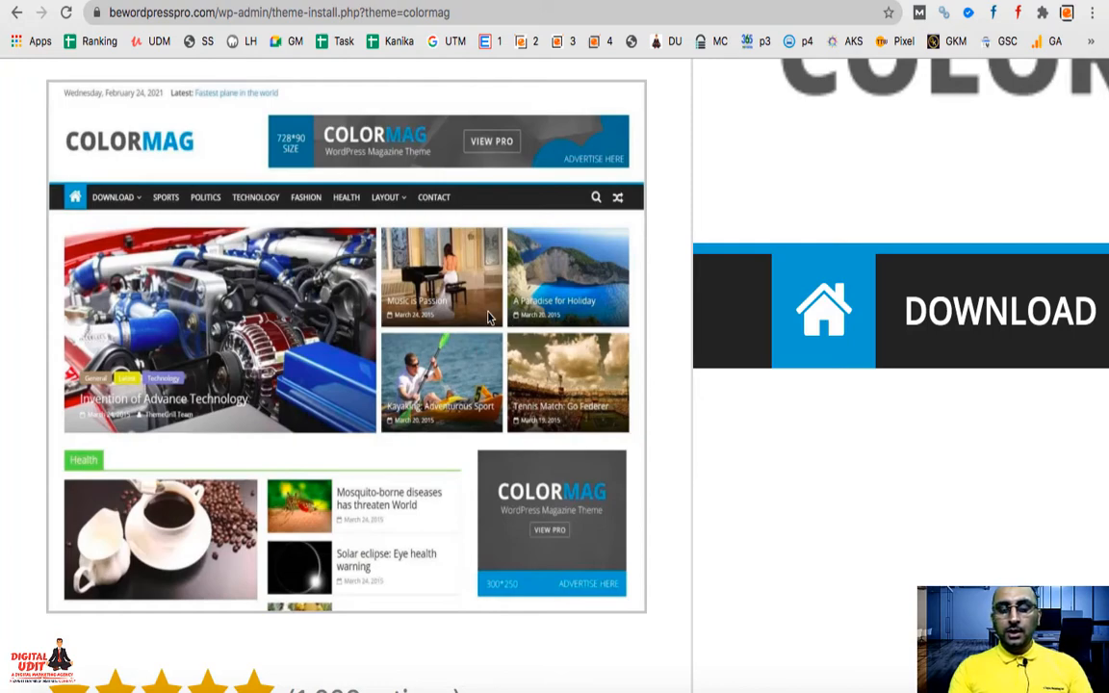
pyautogui.scroll(-10, 488, 318)
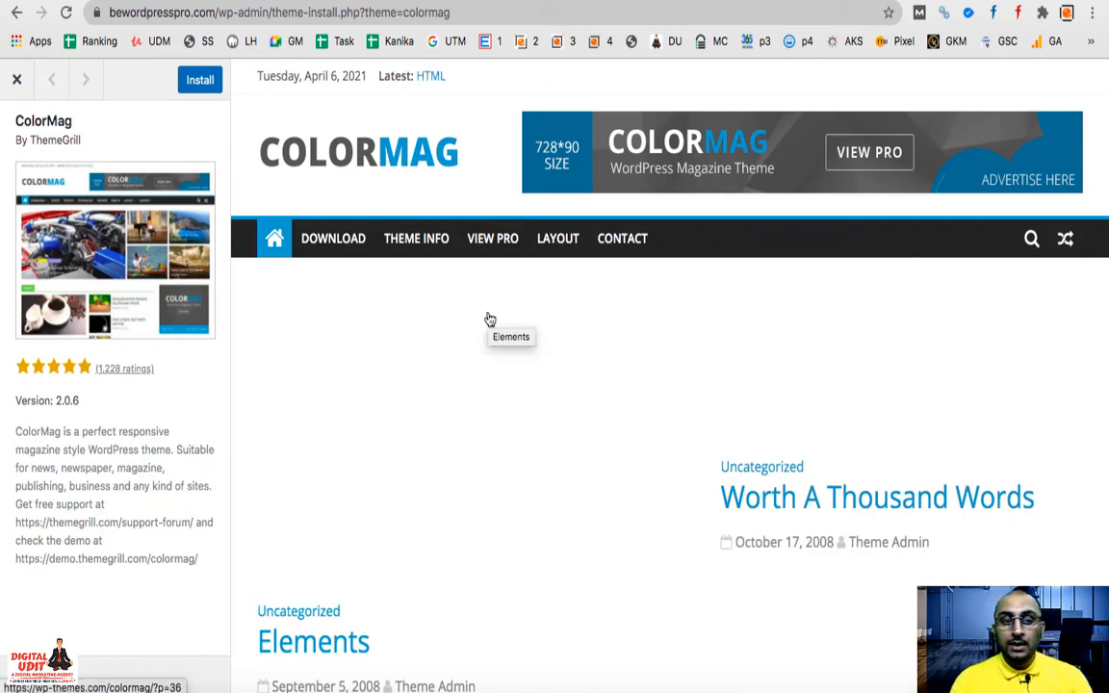
pyautogui.click(17, 81)
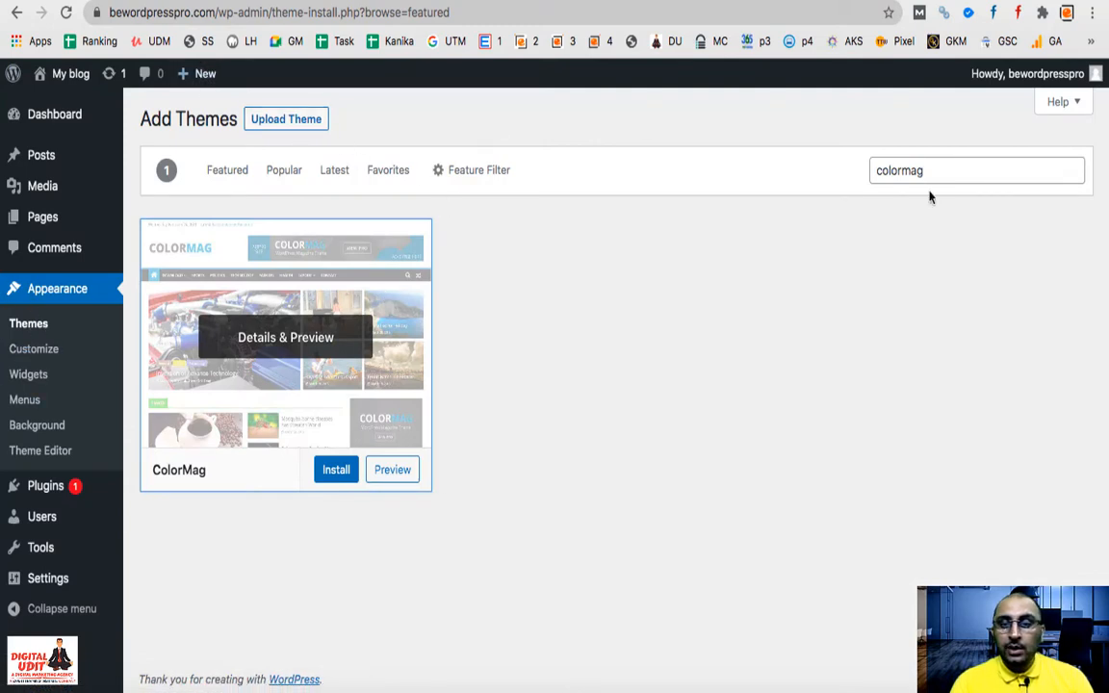
# Install the ColorMag theme, look over the blog's current homepage meanwhile, and activate the theme
pyautogui.click(335, 472)
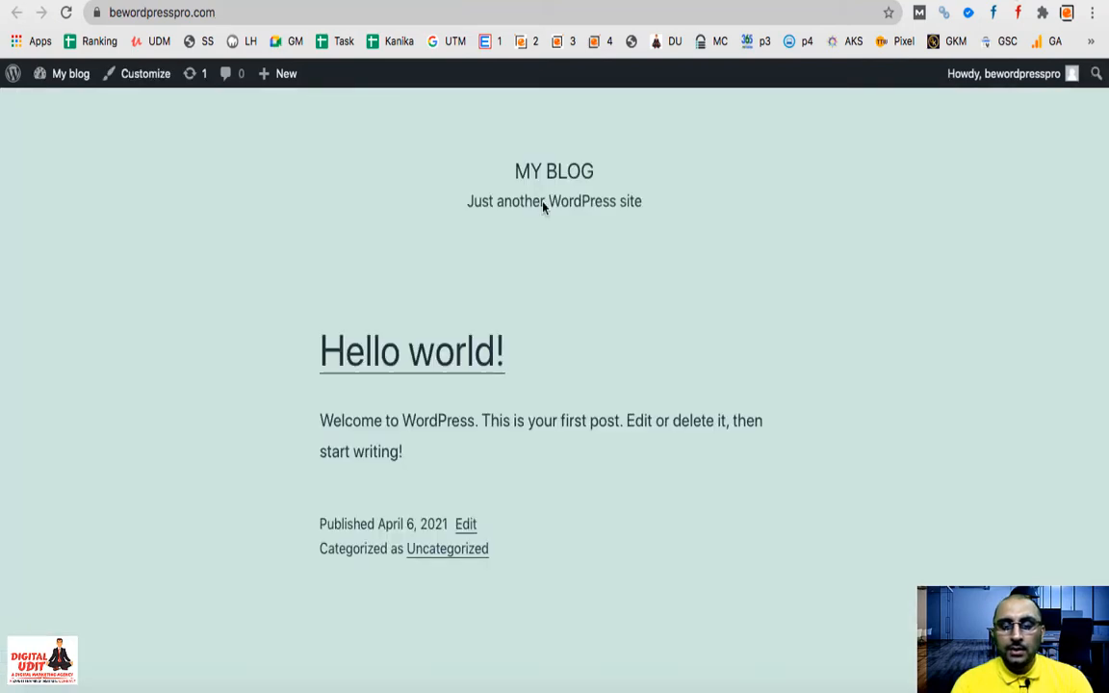
pyautogui.scroll(-1, 581, 427)
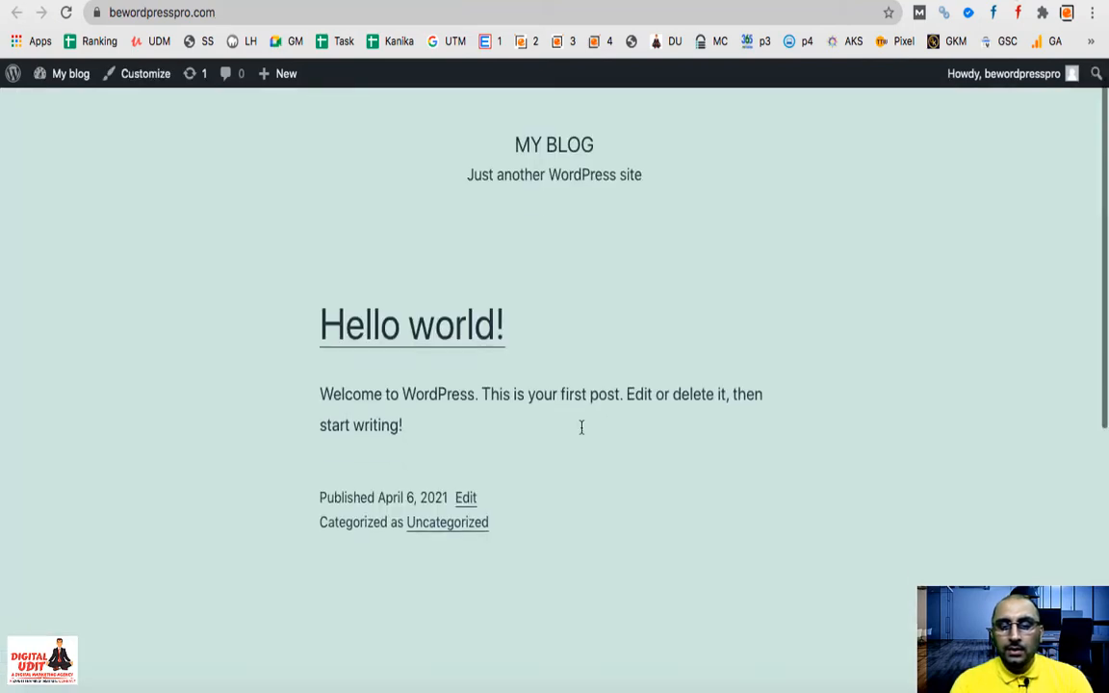
pyautogui.scroll(-10, 582, 427)
pyautogui.scroll(12, 581, 434)
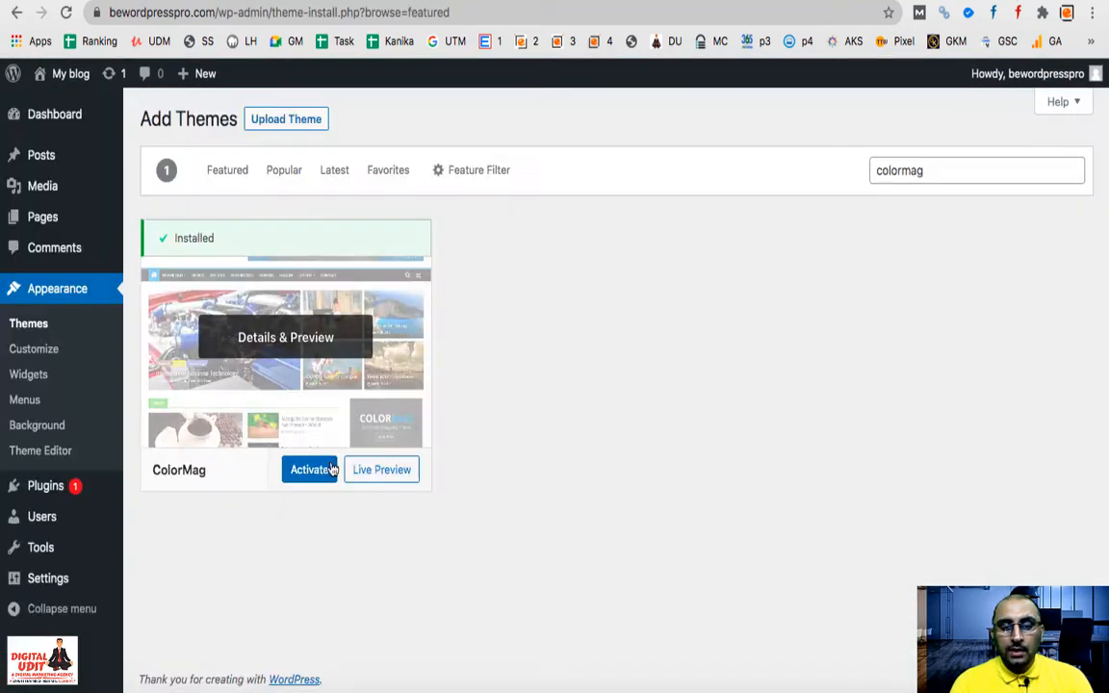
pyautogui.click(323, 469)
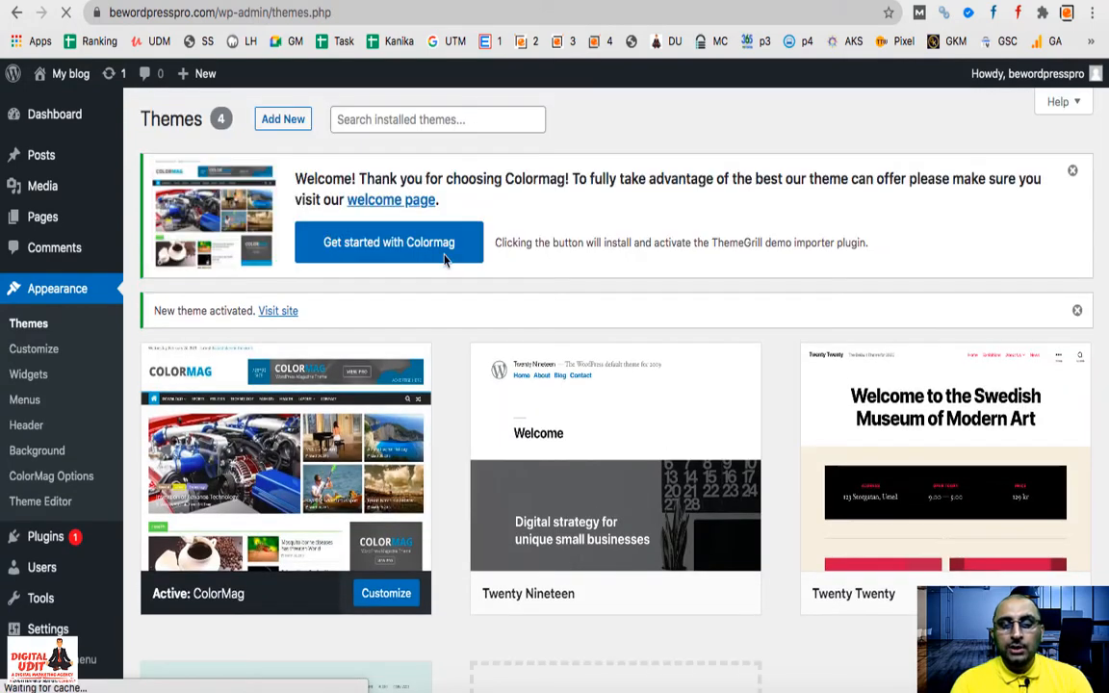
# Reload the blog's homepage to view it with the ColorMag theme, and return to the installed themes page
pyautogui.click(72, 2)
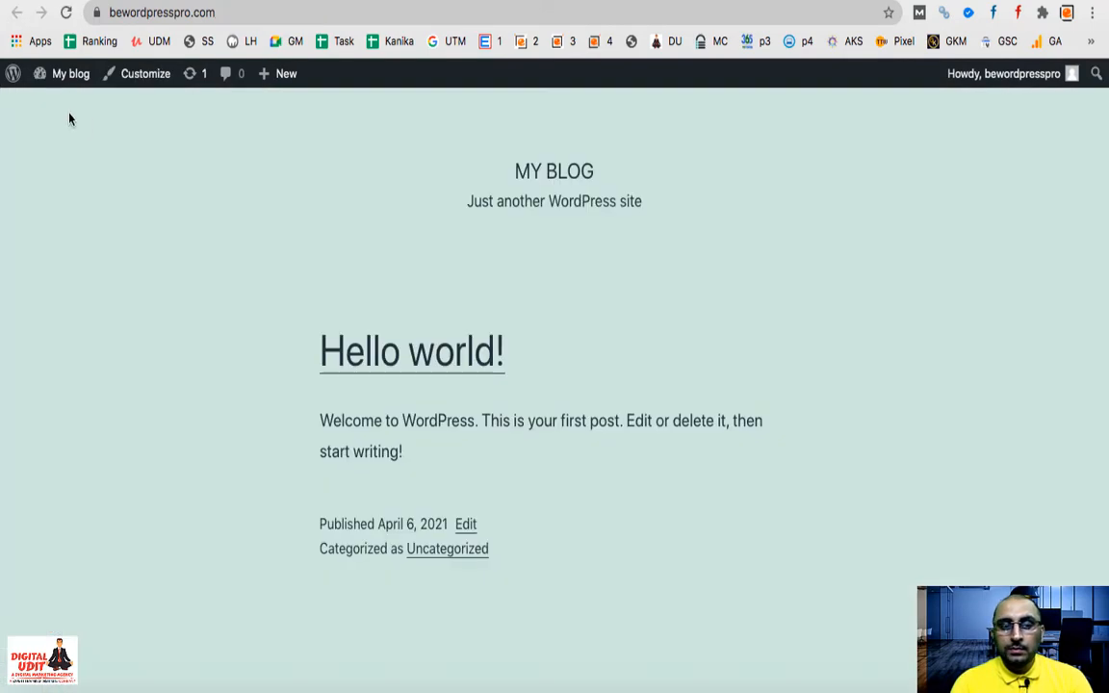
pyautogui.click(65, 12)
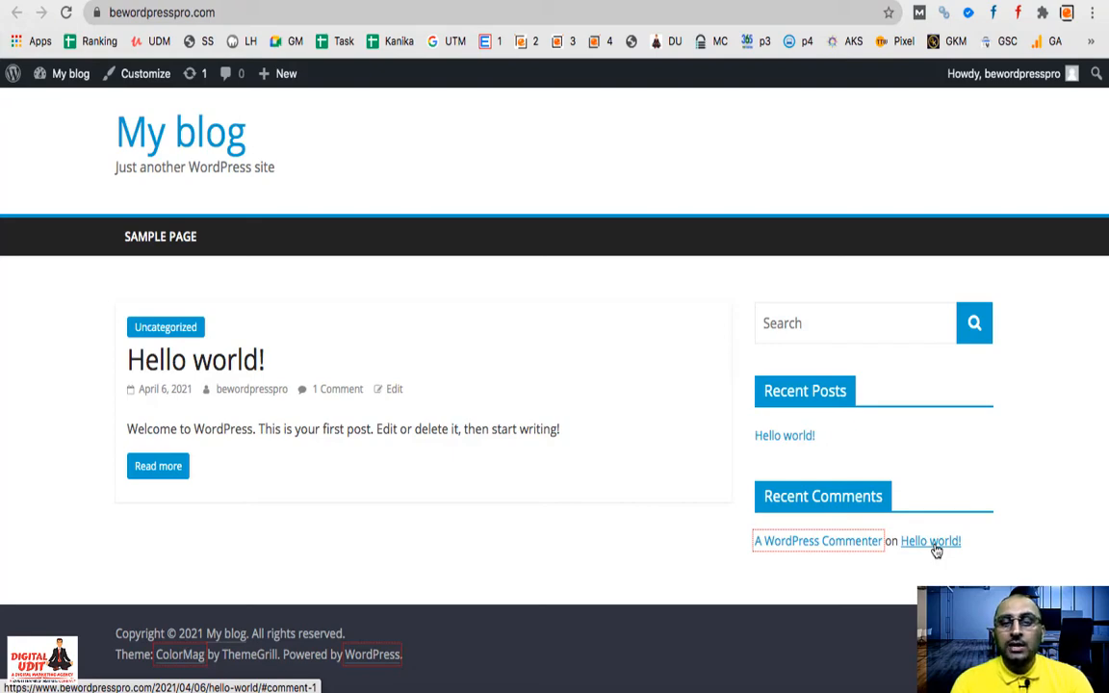
pyautogui.click(948, 0)
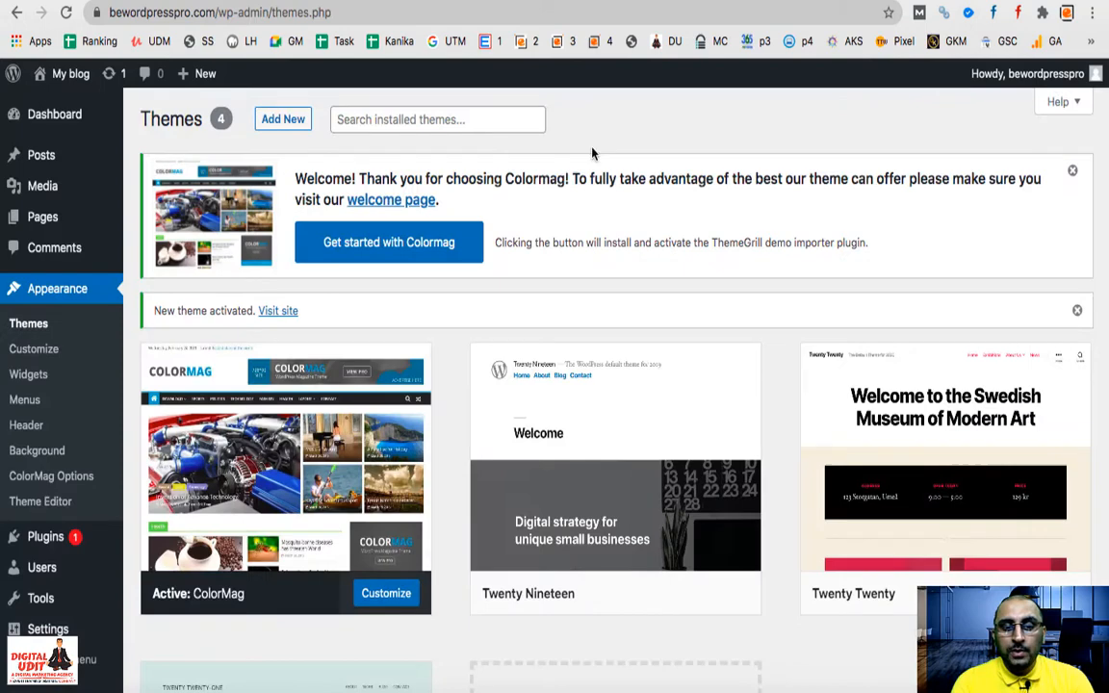
# Open the dashboard home and examine its Site Health Status, At a Glance, Activity and Welcome sections
pyautogui.click(42, 118)
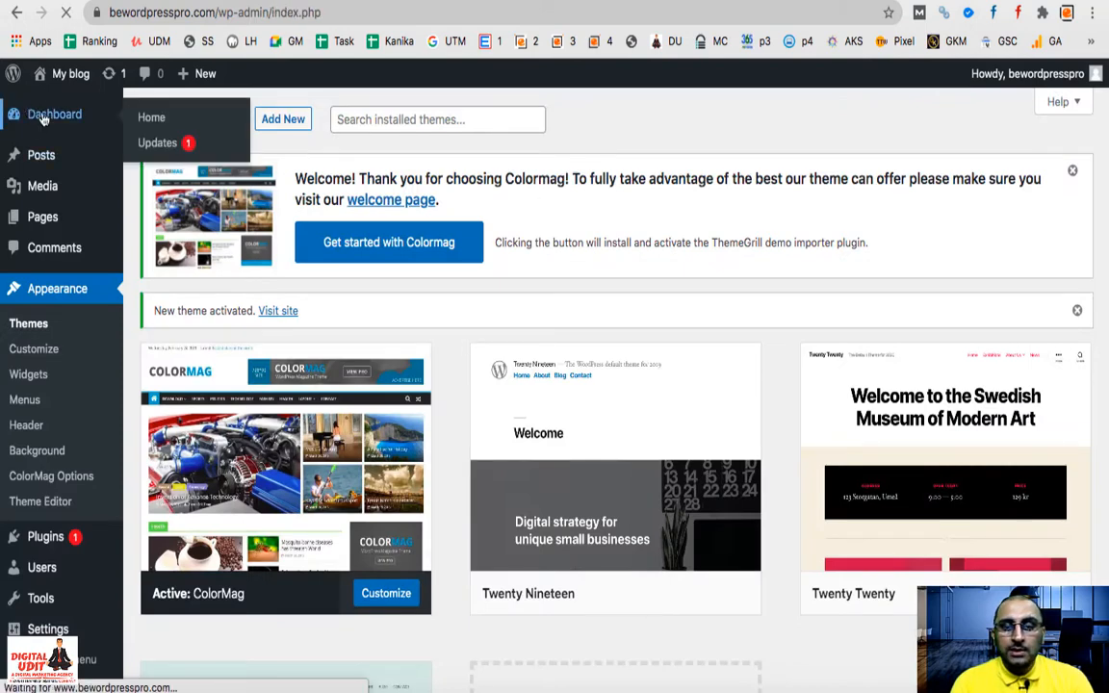
pyautogui.scroll(-3, 406, 463)
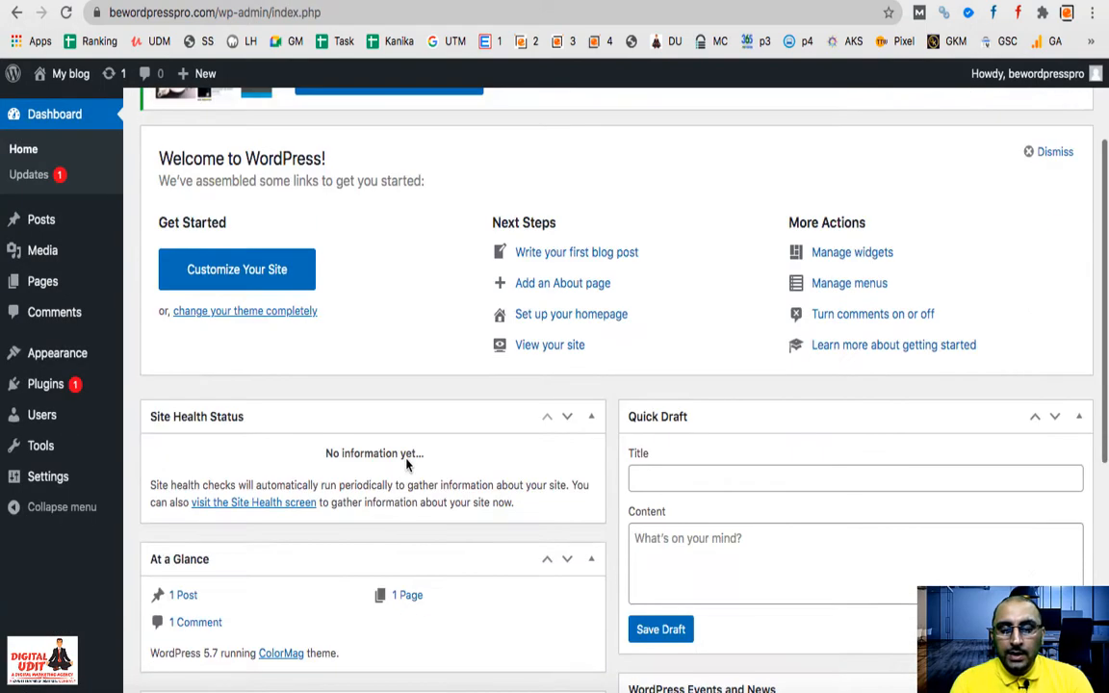
pyautogui.scroll(-5, 406, 463)
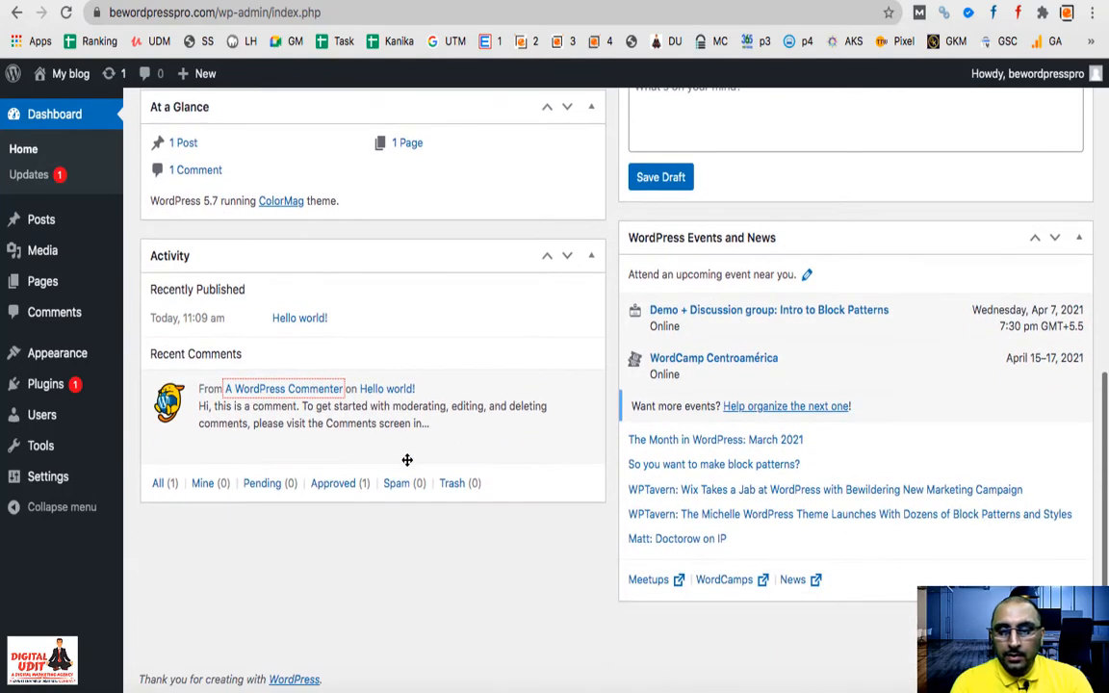
pyautogui.scroll(4, 224, 506)
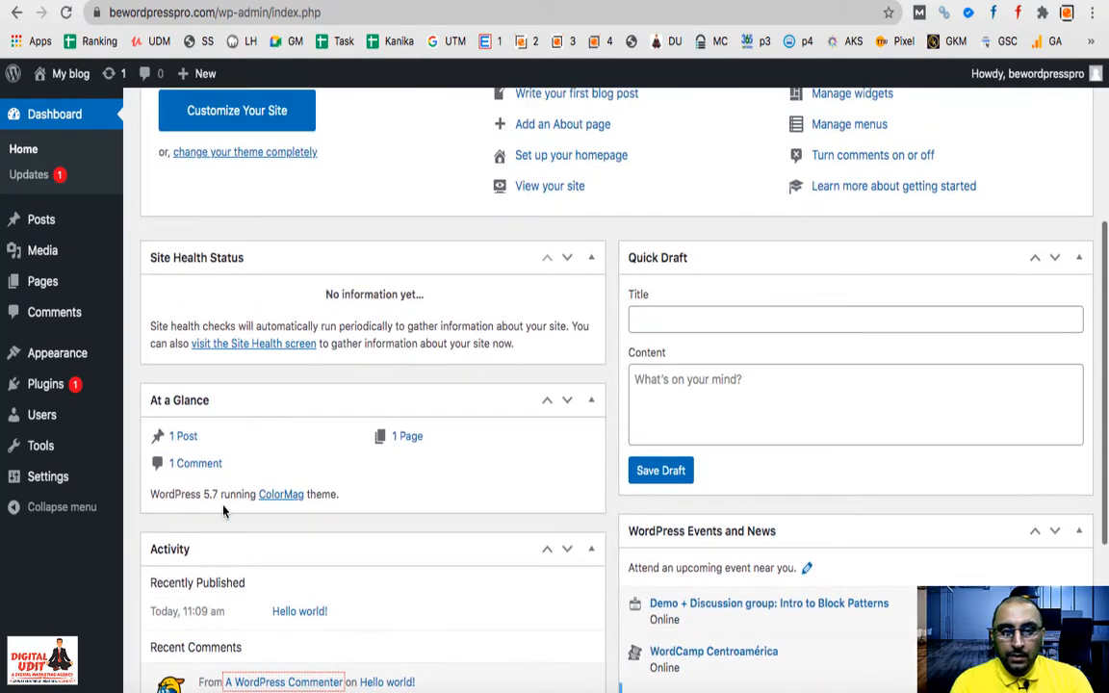
pyautogui.scroll(1, 223, 512)
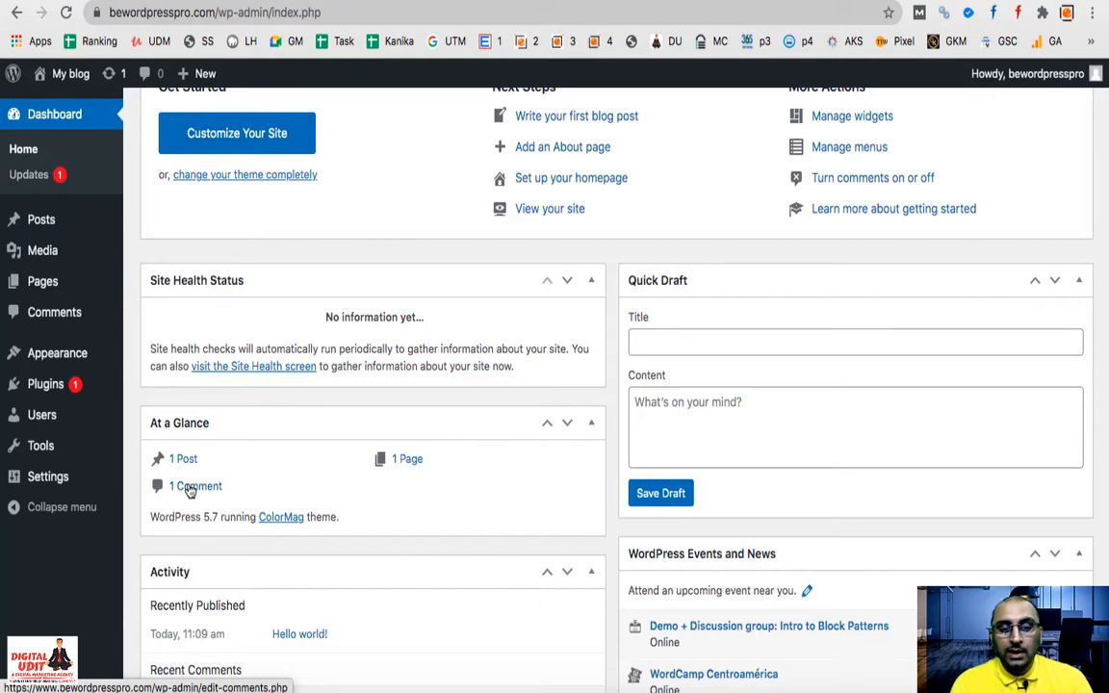
pyautogui.scroll(5, 353, 383)
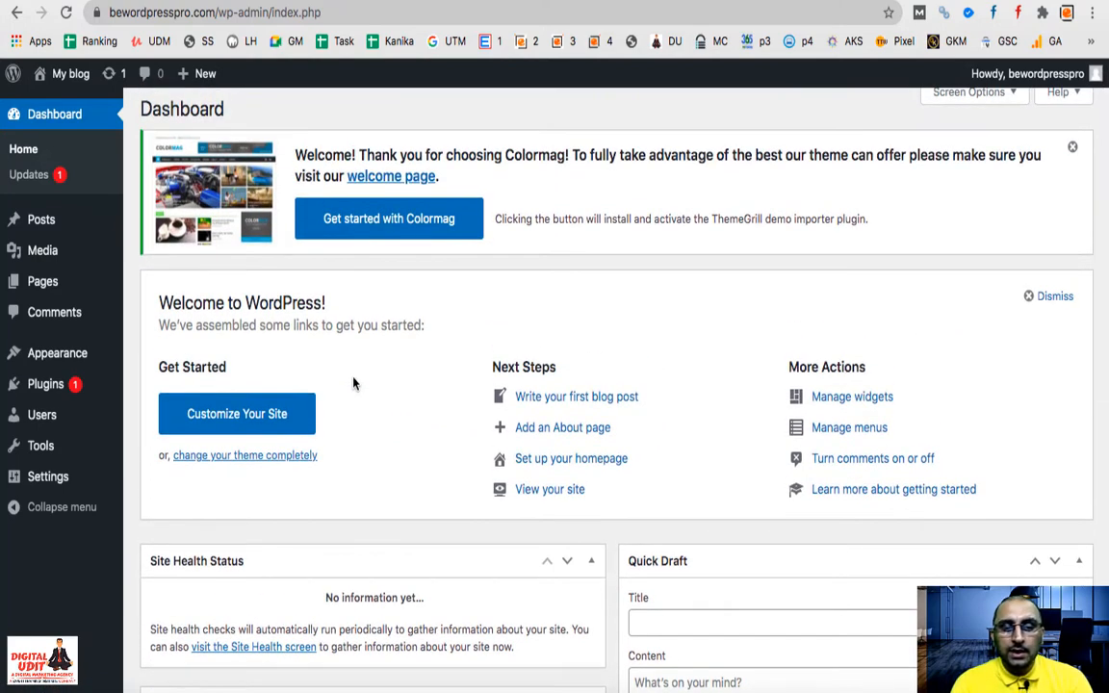
pyautogui.scroll(1, 354, 383)
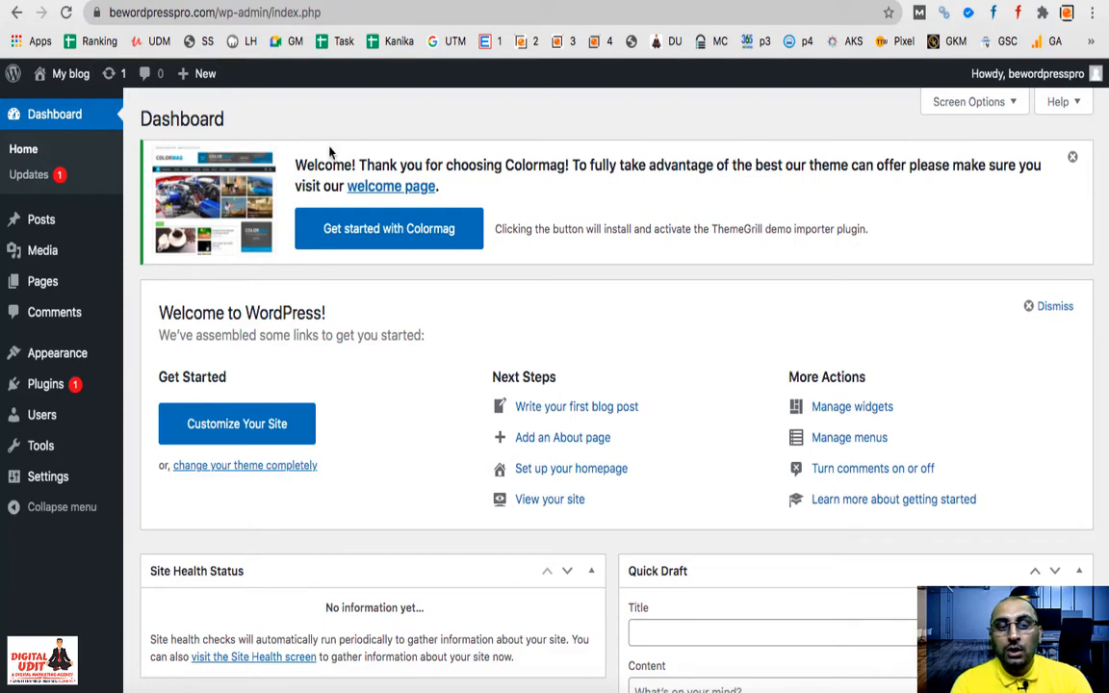
# Open the ColorMag welcome page and examine the demo importer notice, theme thumbnail and getting-started links
pyautogui.click(396, 191)
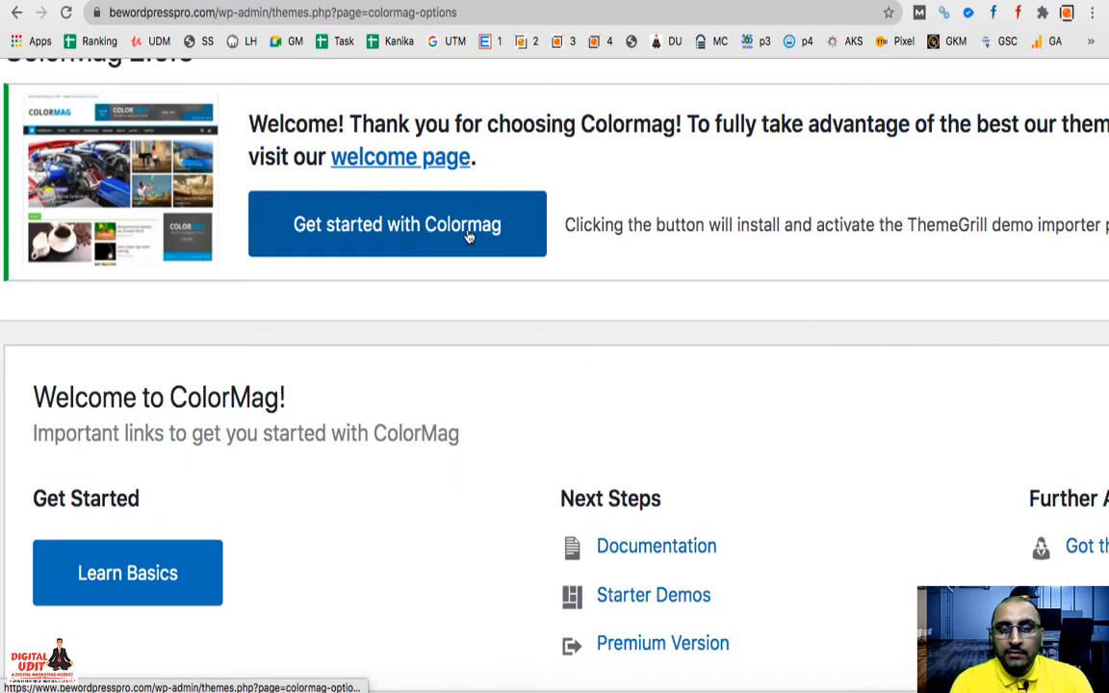
pyautogui.hscroll(3, 482, 241)
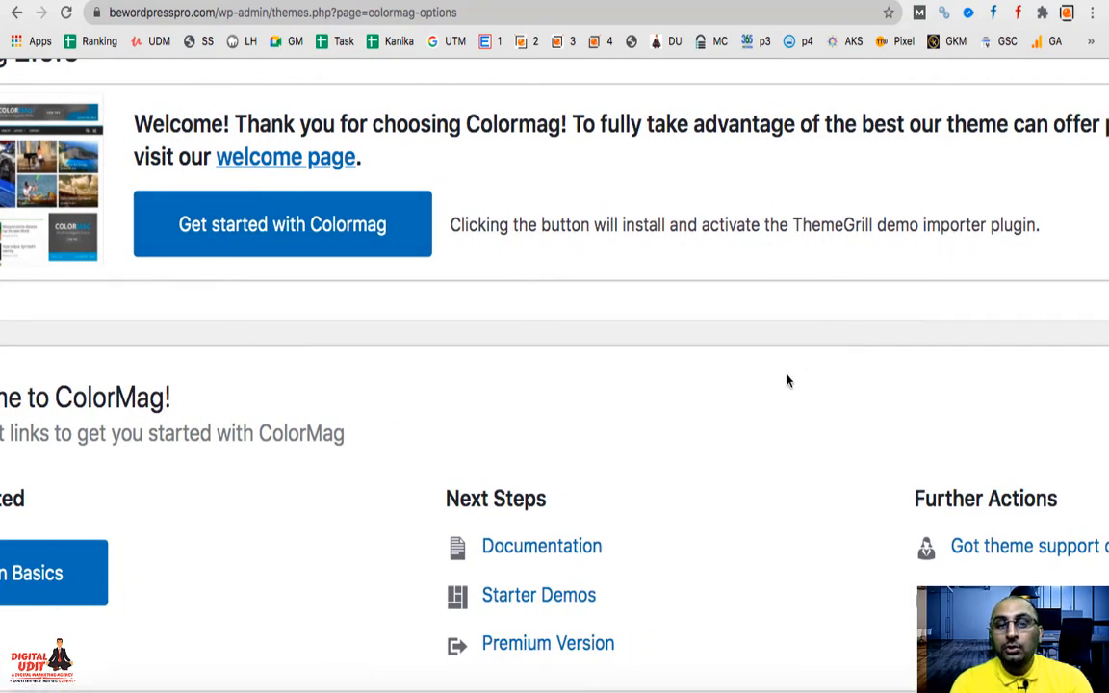
pyautogui.scroll(-3, 832, 330)
pyautogui.scroll(-2, 832, 330)
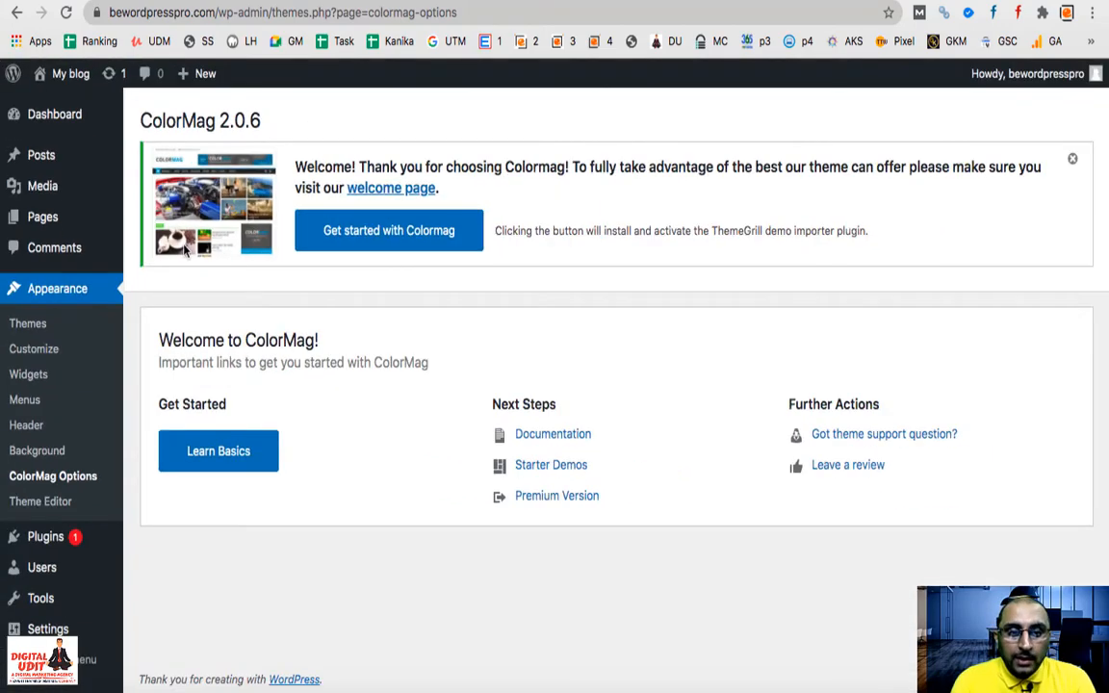
pyautogui.scroll(5, 194, 204)
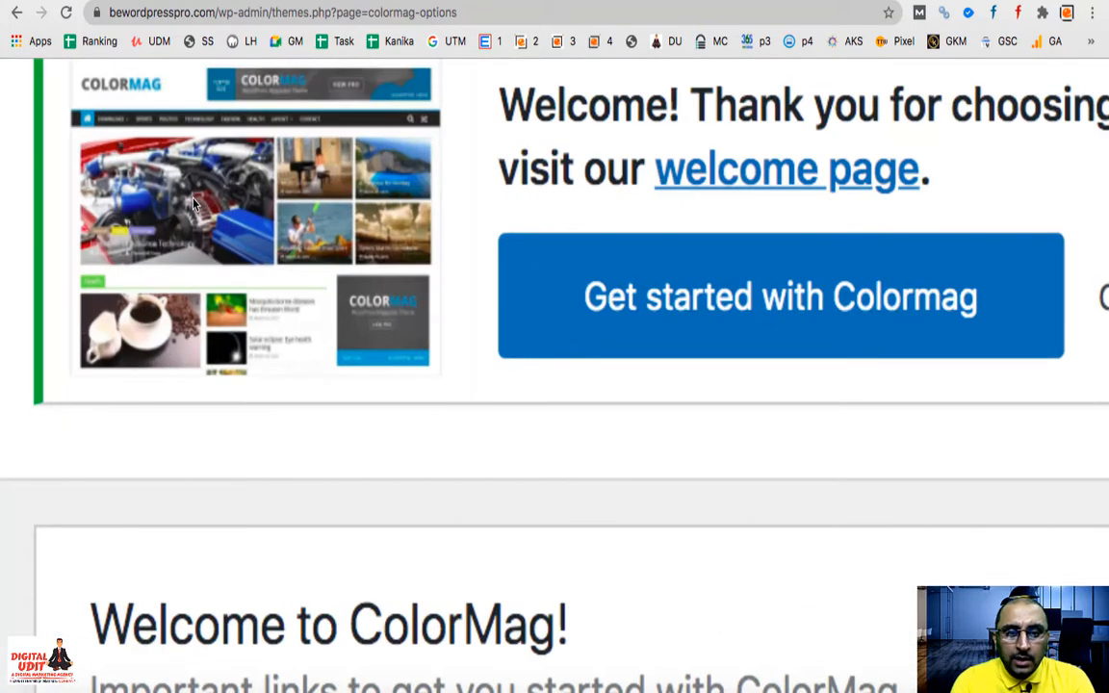
pyautogui.scroll(-4, 193, 204)
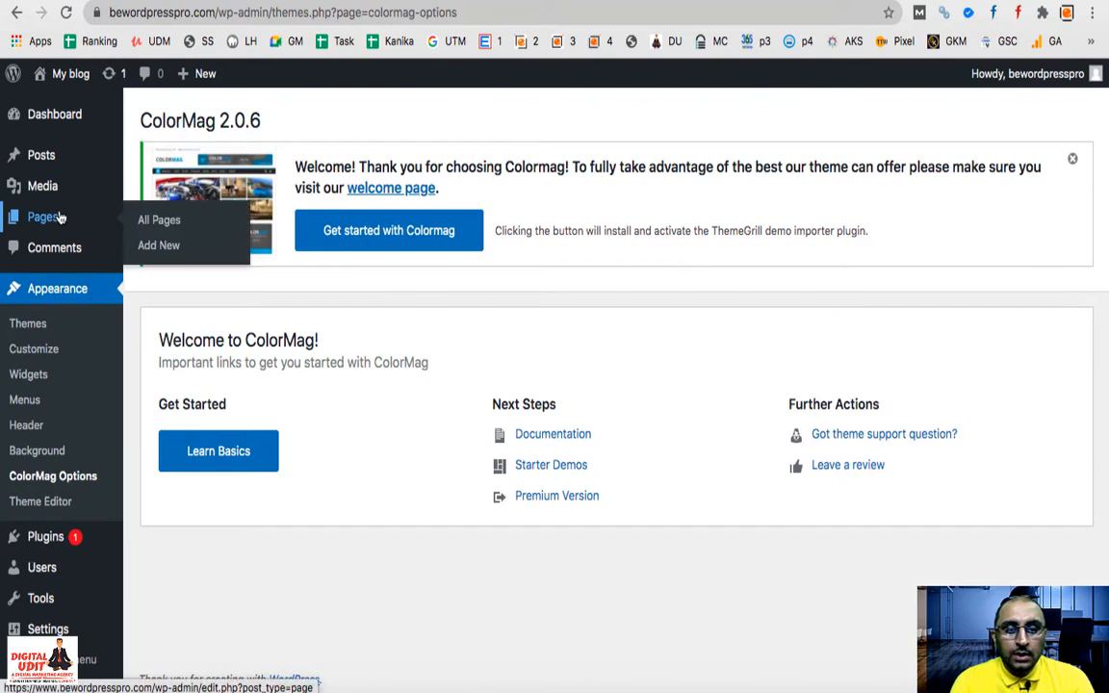
# Open the Pages, Posts and post Categories admin screens, each in a new browser tab
pyautogui.rightClick(60, 218)
pyautogui.click(79, 218)
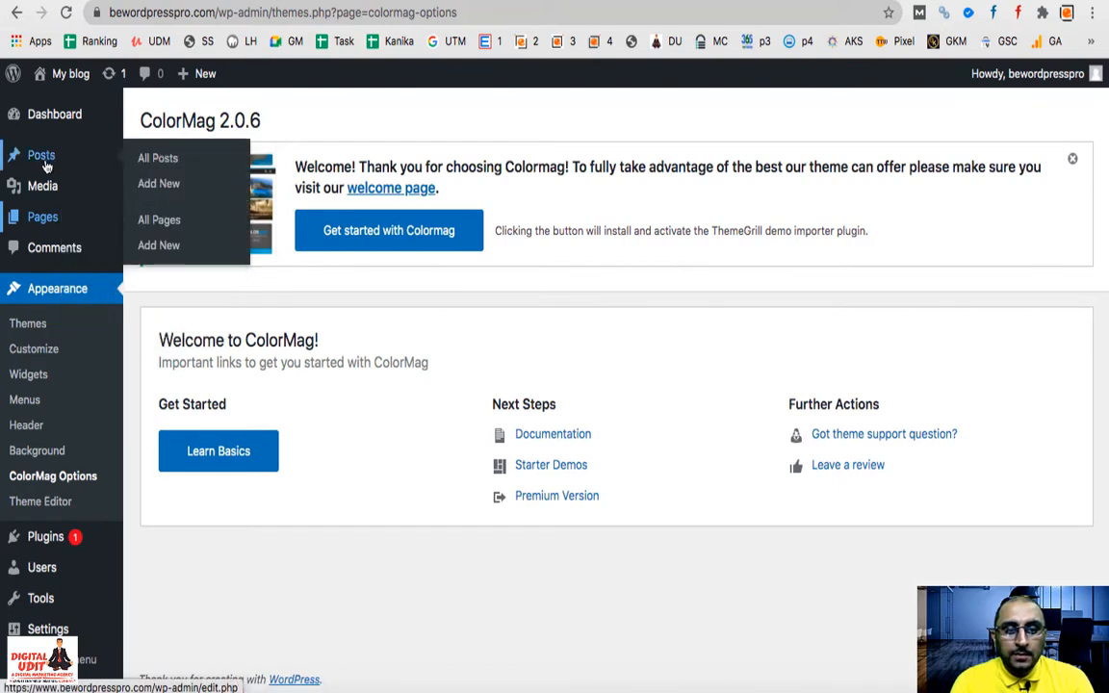
pyautogui.rightClick(48, 156)
pyautogui.click(63, 166)
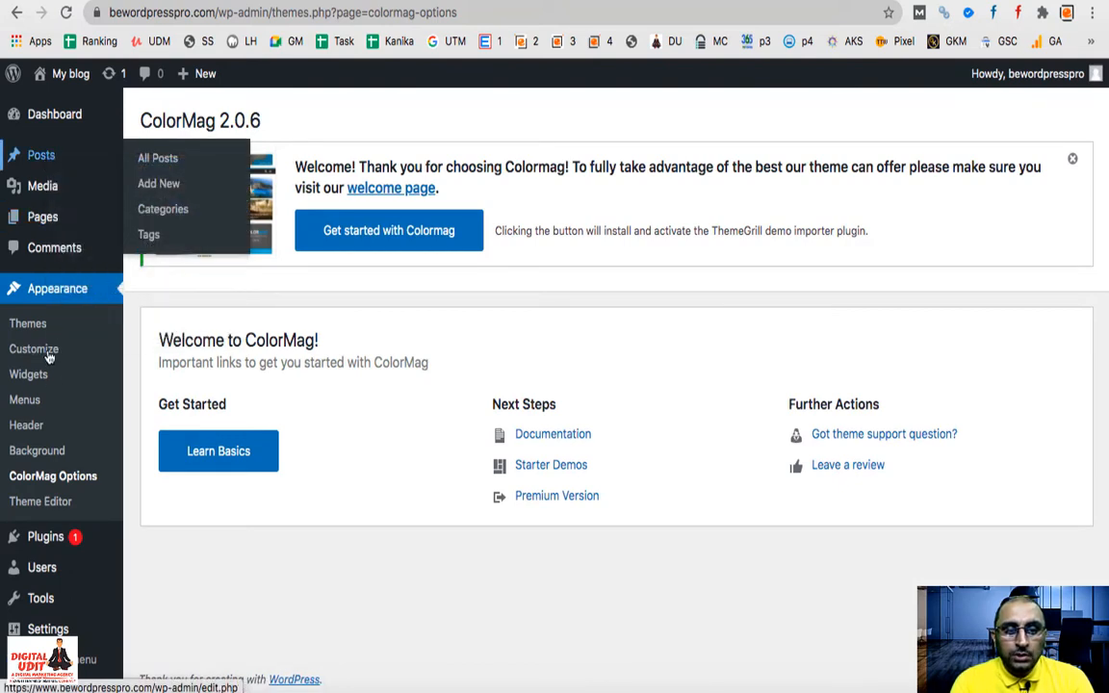
pyautogui.rightClick(163, 217)
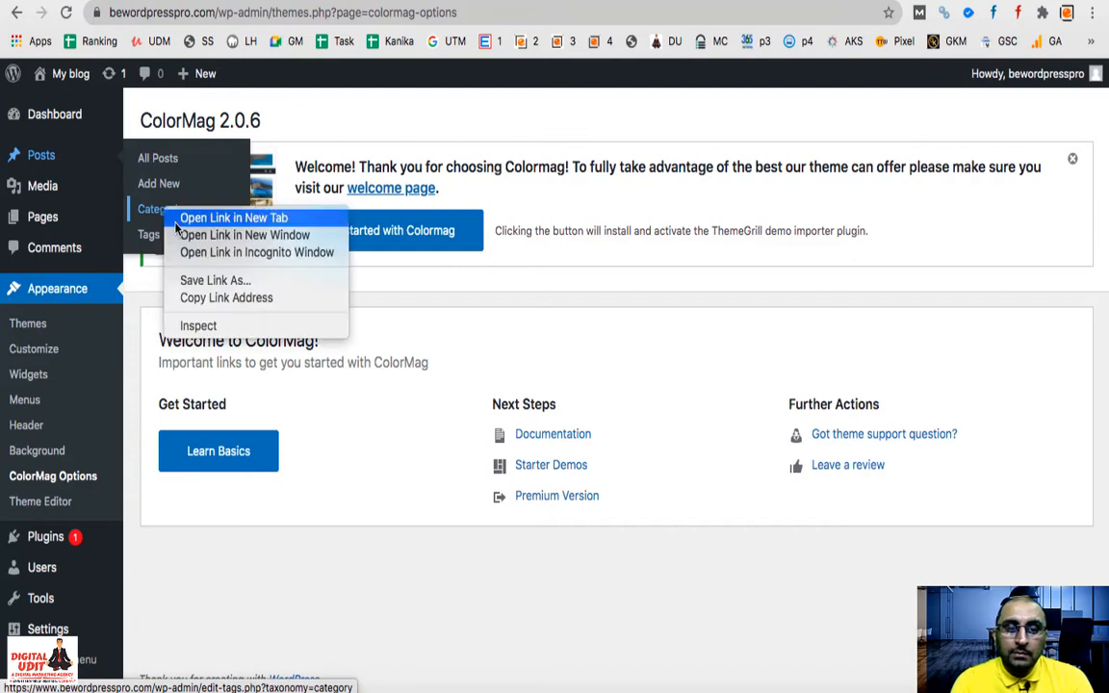
pyautogui.click(177, 220)
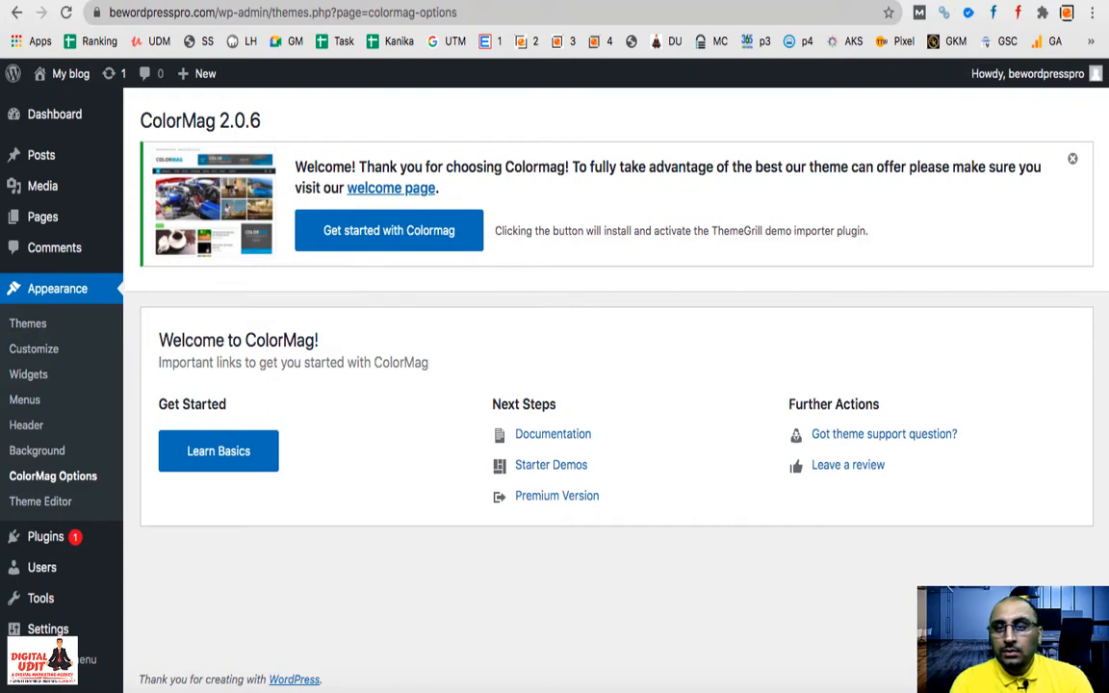
# View the list of existing pages and switch to the list of existing posts
pyautogui.click(957, 1)
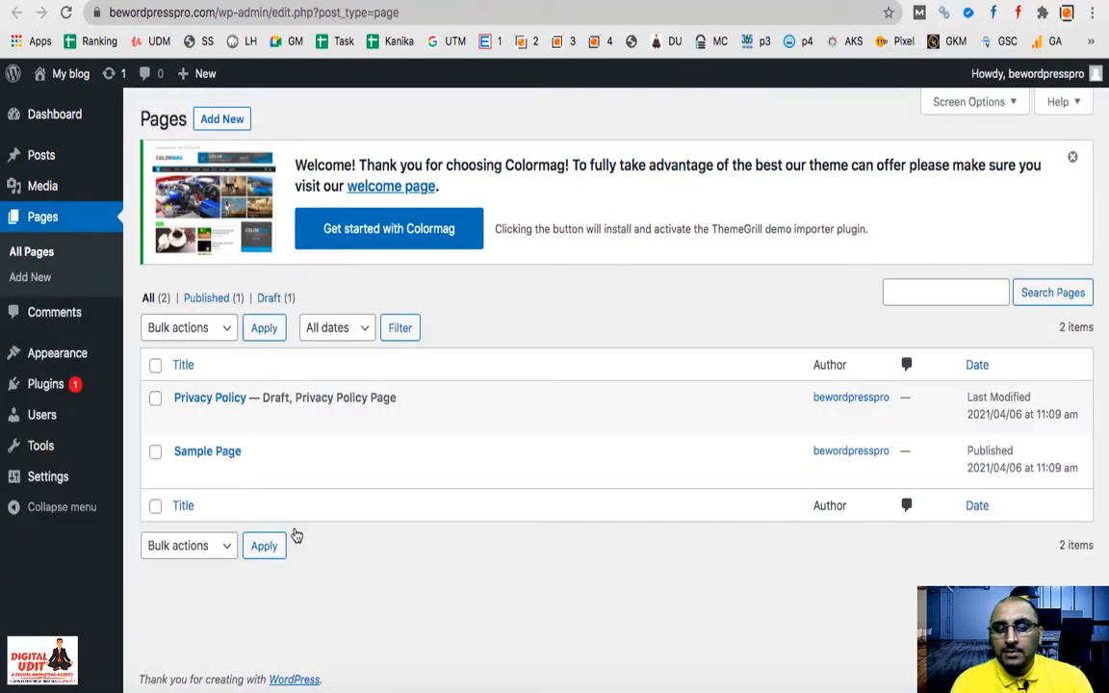
pyautogui.click(860, 2)
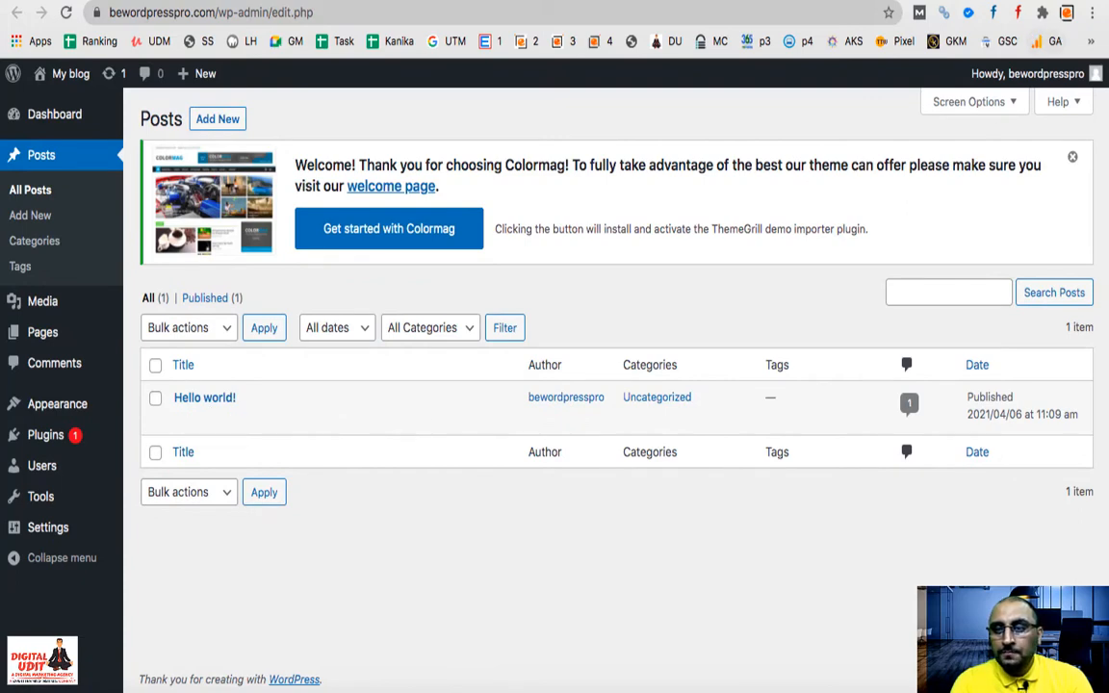
# View the post categories list and the live blog home page, and return to the ColorMag welcome page
pyautogui.click(871, 2)
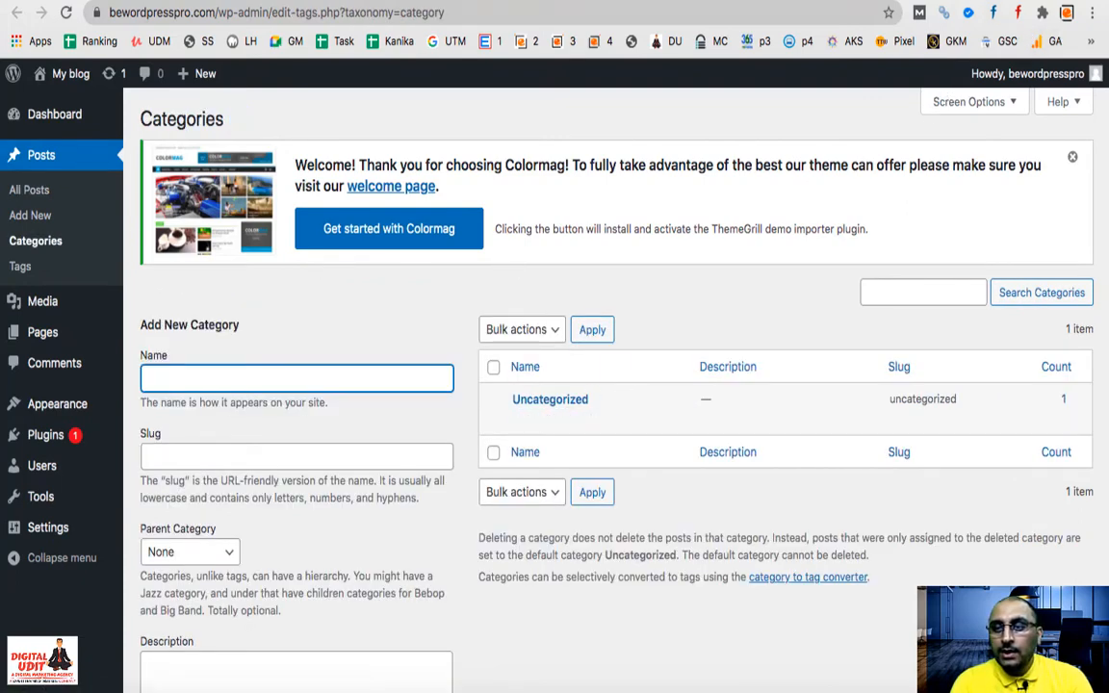
pyautogui.click(913, 2)
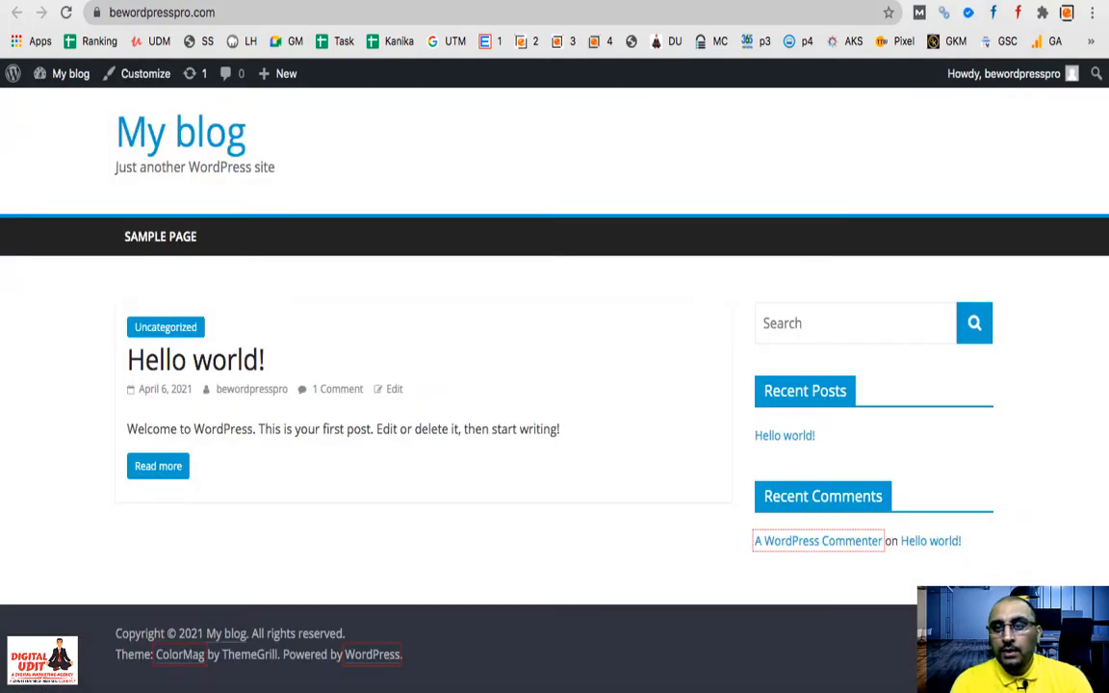
pyautogui.click(847, 2)
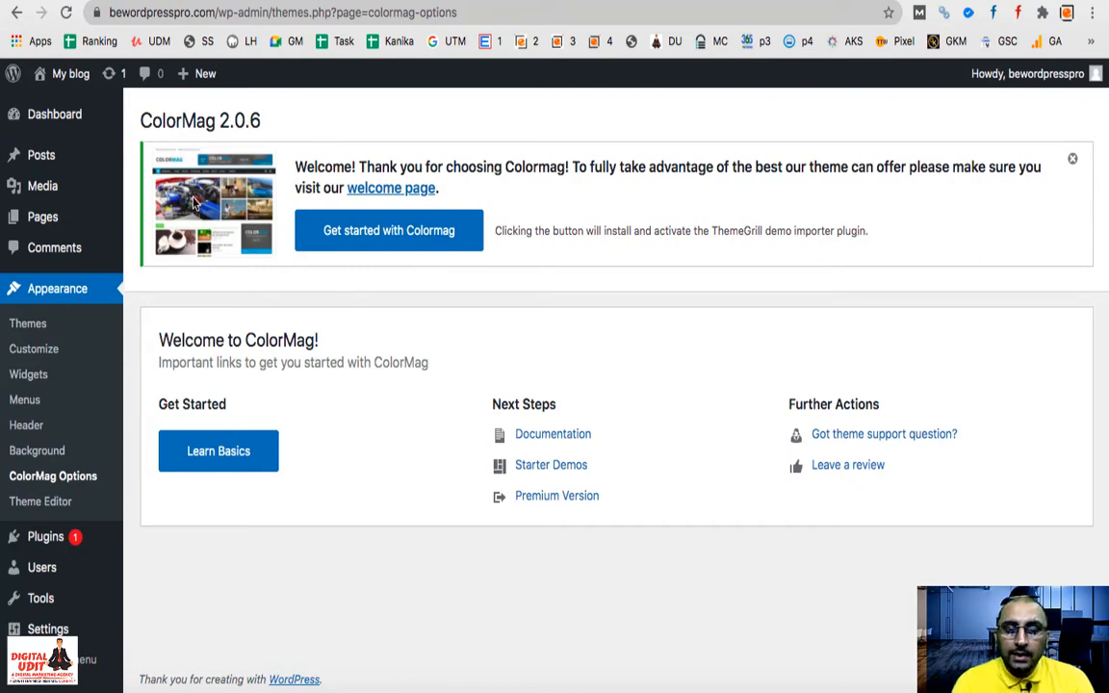
# Take a closer look at the ColorMag thumbnail, and install and activate the ThemeGrill demo importer from the welcome notice
pyautogui.scroll(5, 193, 200)
pyautogui.scroll(3, 193, 200)
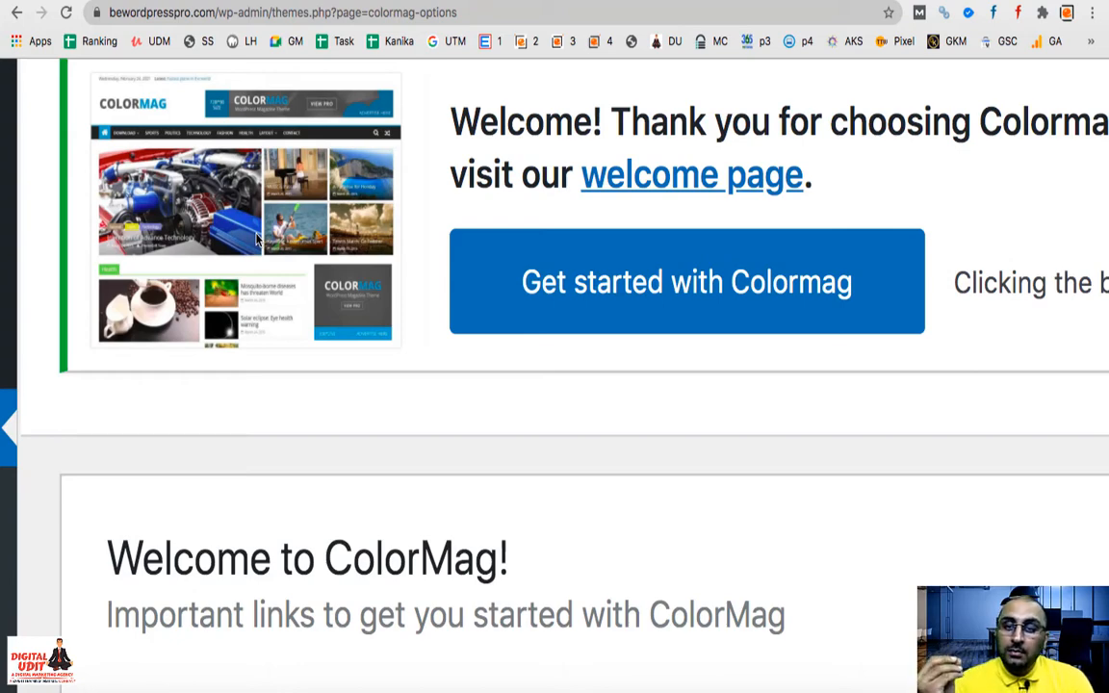
pyautogui.scroll(-5, 257, 241)
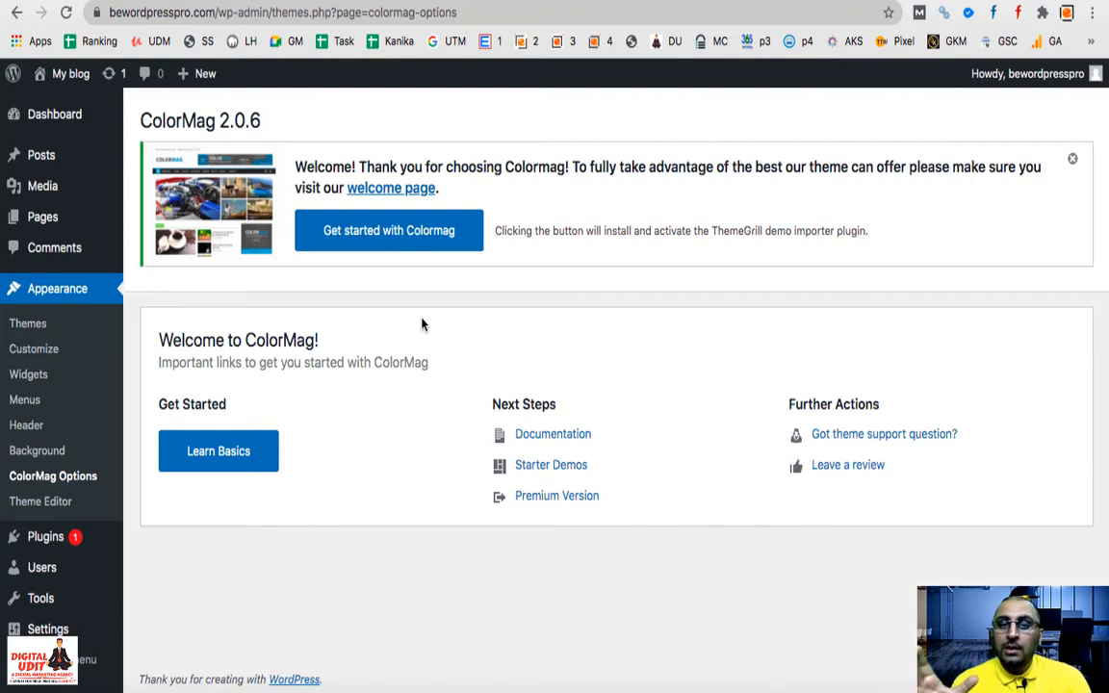
pyautogui.click(380, 240)
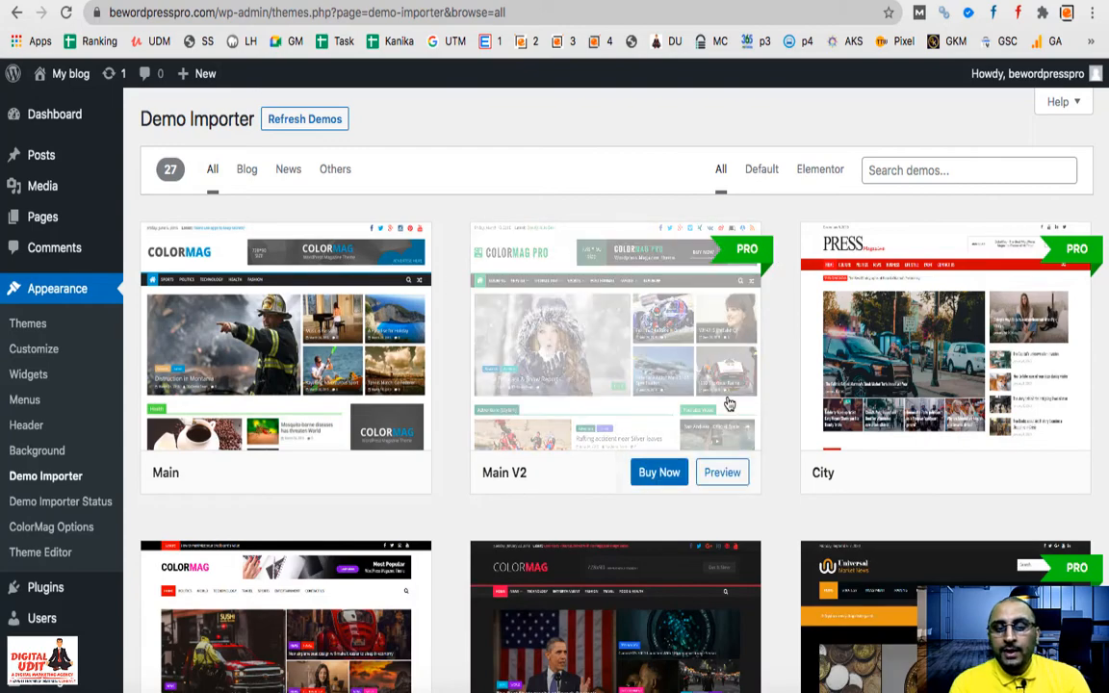
# Browse the full gallery of ColorMag starter demos and compare the free designs with the PRO ones
pyautogui.scroll(-5, 679, 492)
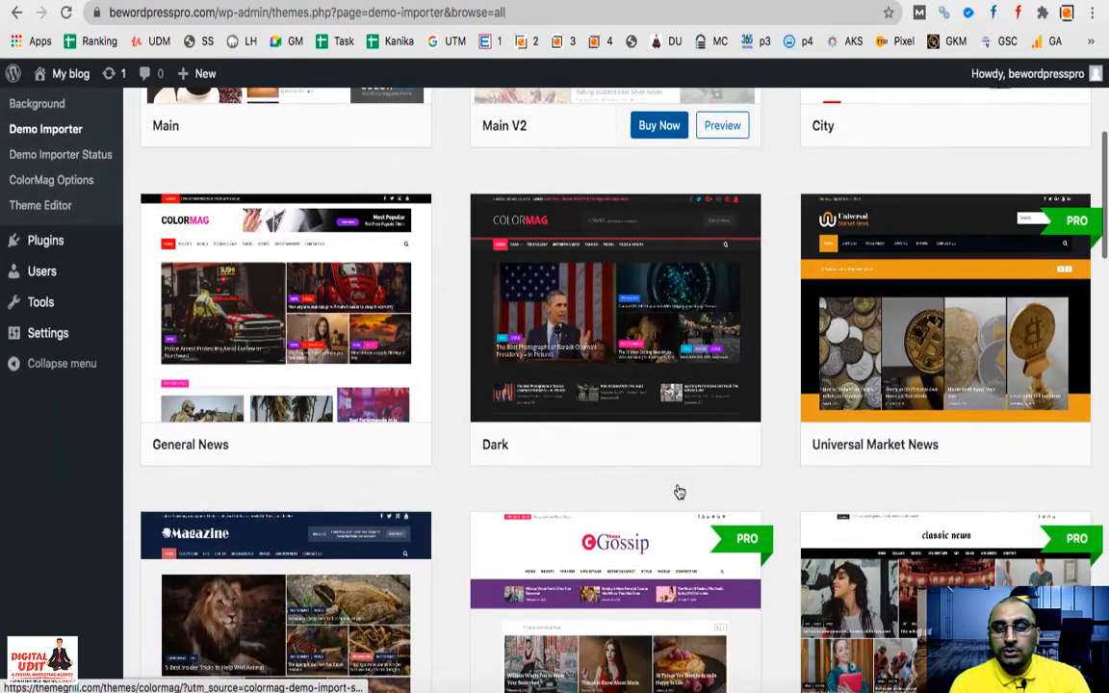
pyautogui.scroll(4, 679, 492)
pyautogui.scroll(-8, 286, 384)
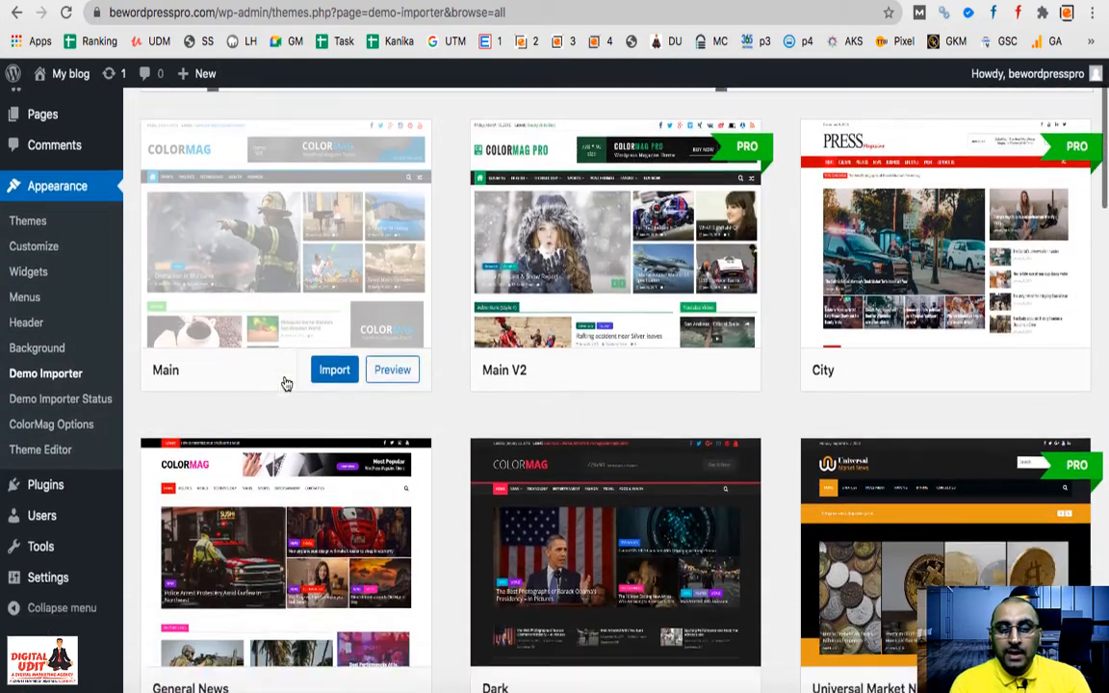
pyautogui.scroll(2, 252, 311)
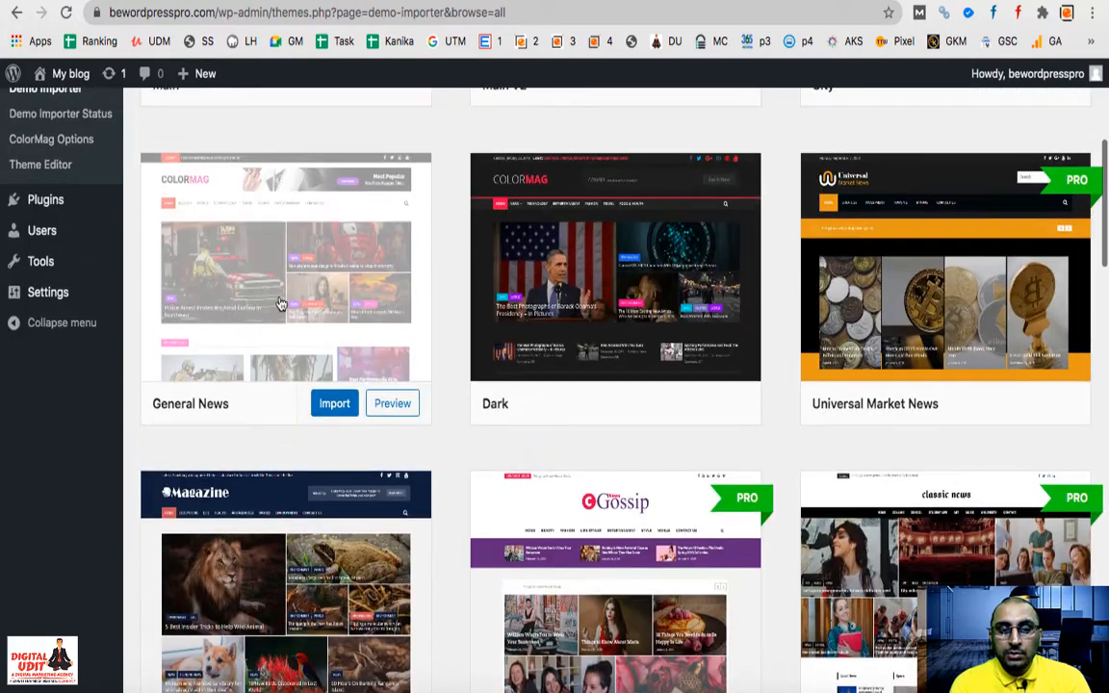
pyautogui.moveTo(589, 410)
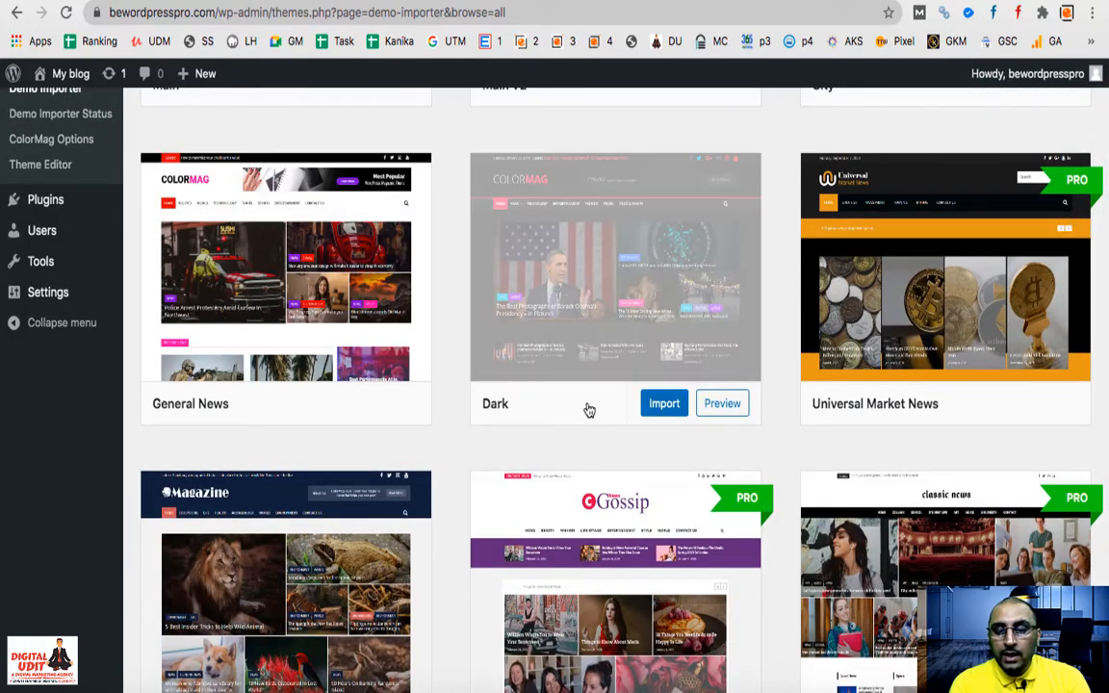
pyautogui.scroll(-4, 589, 410)
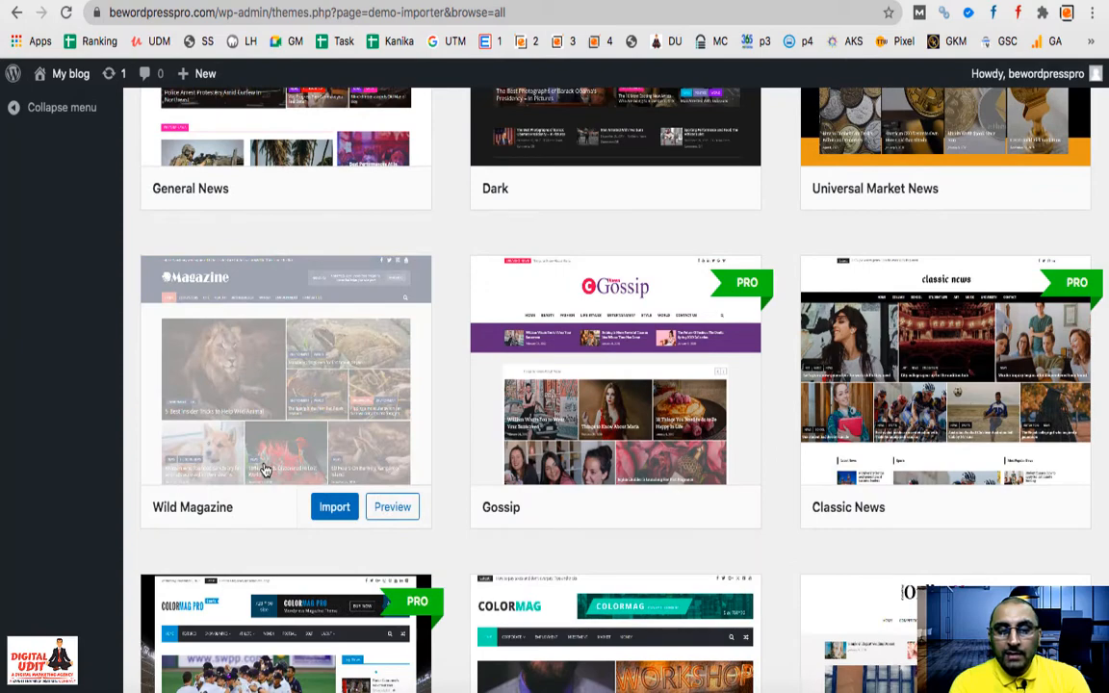
pyautogui.scroll(-4, 453, 460)
pyautogui.scroll(-1, 618, 467)
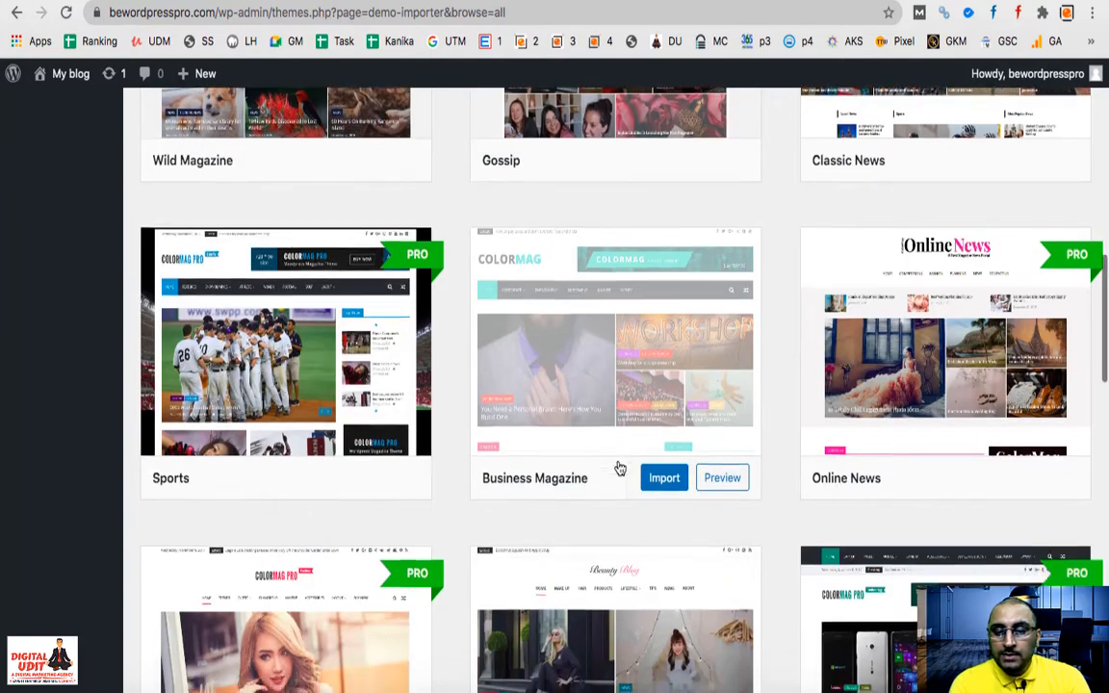
pyautogui.scroll(-3, 616, 477)
pyautogui.scroll(-1, 517, 584)
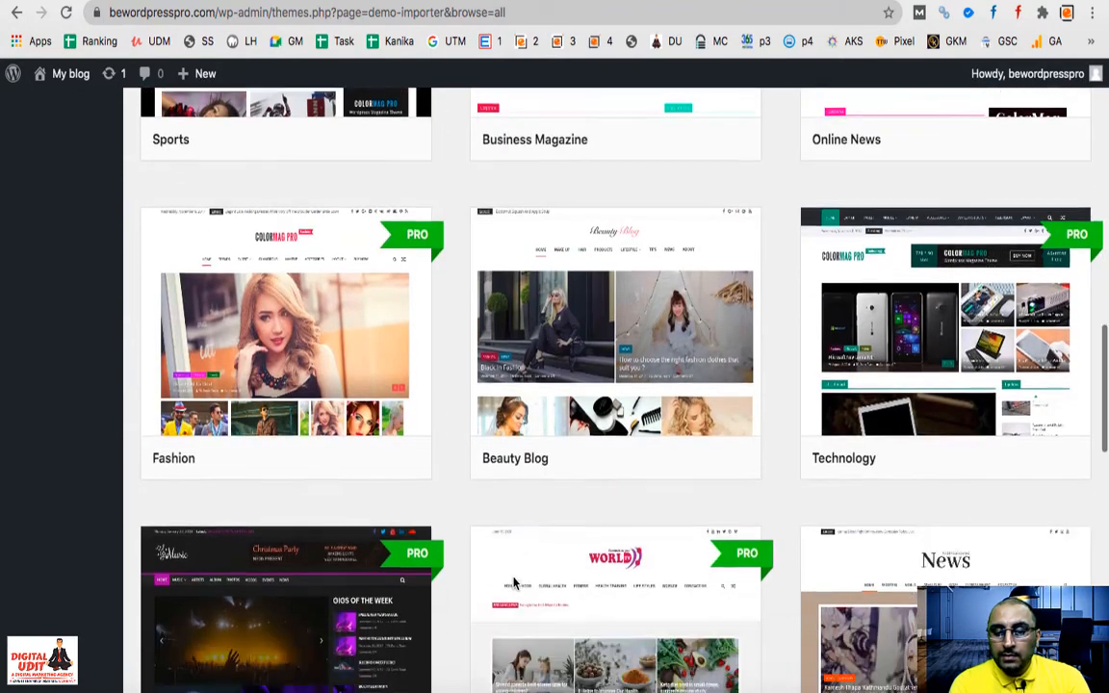
pyautogui.scroll(-4, 513, 583)
pyautogui.scroll(-4, 452, 422)
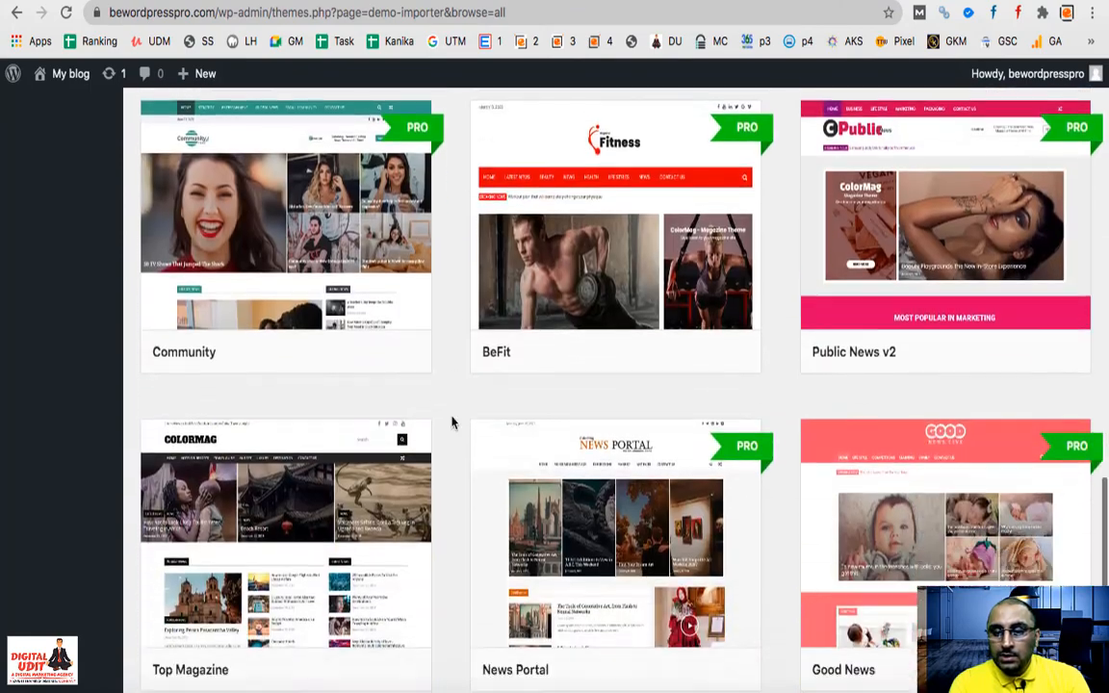
pyautogui.scroll(-4, 453, 422)
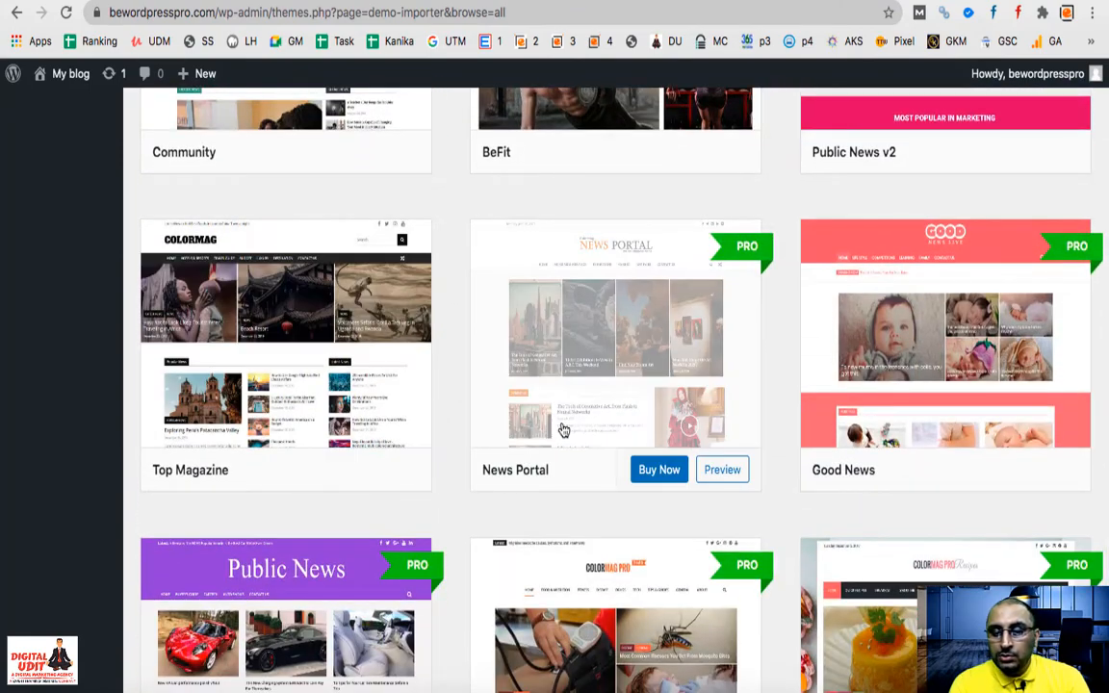
pyautogui.scroll(-5, 563, 430)
pyautogui.scroll(15, 564, 430)
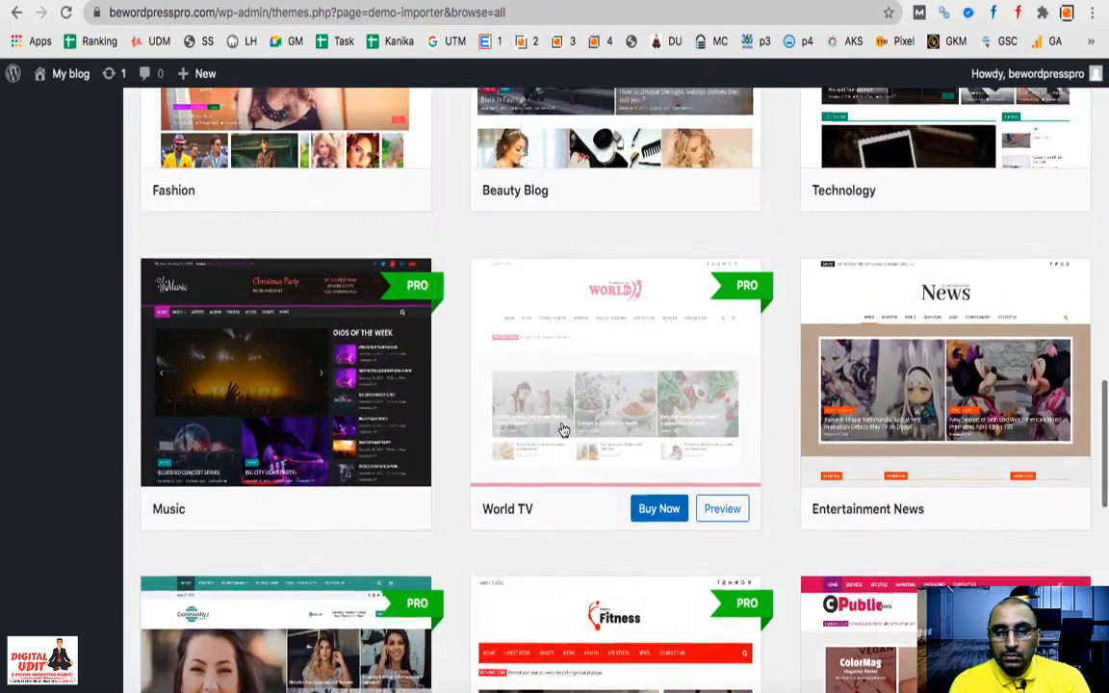
pyautogui.scroll(10, 563, 430)
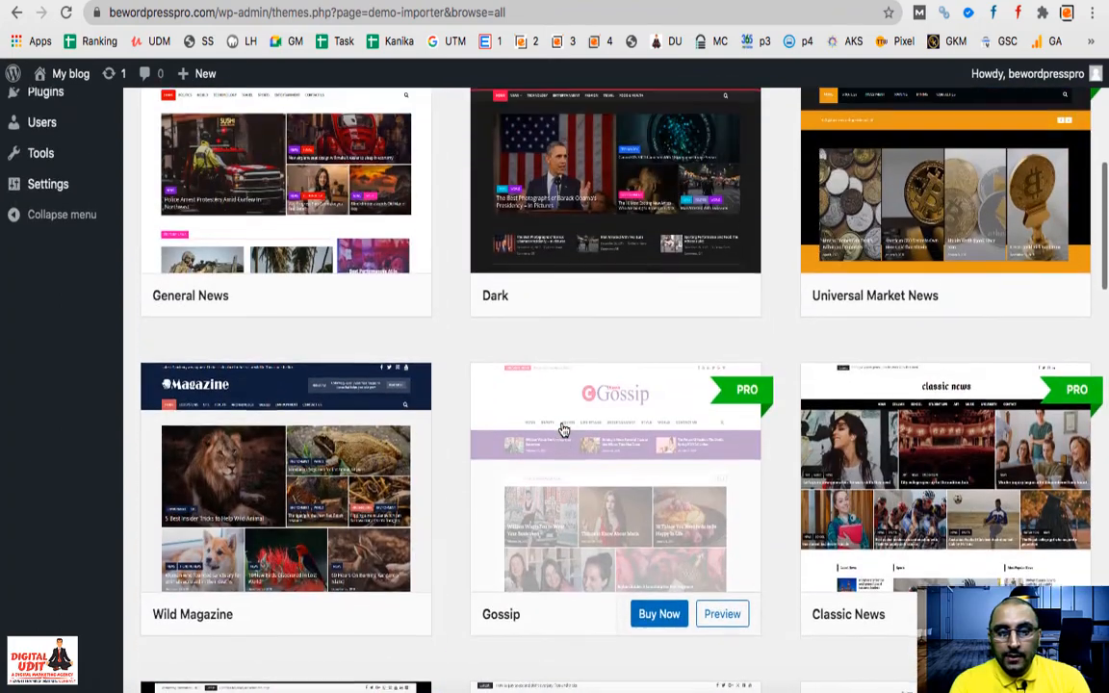
# Import the free Wild Magazine demo and confirm the import of its data
pyautogui.scroll(-2, 564, 429)
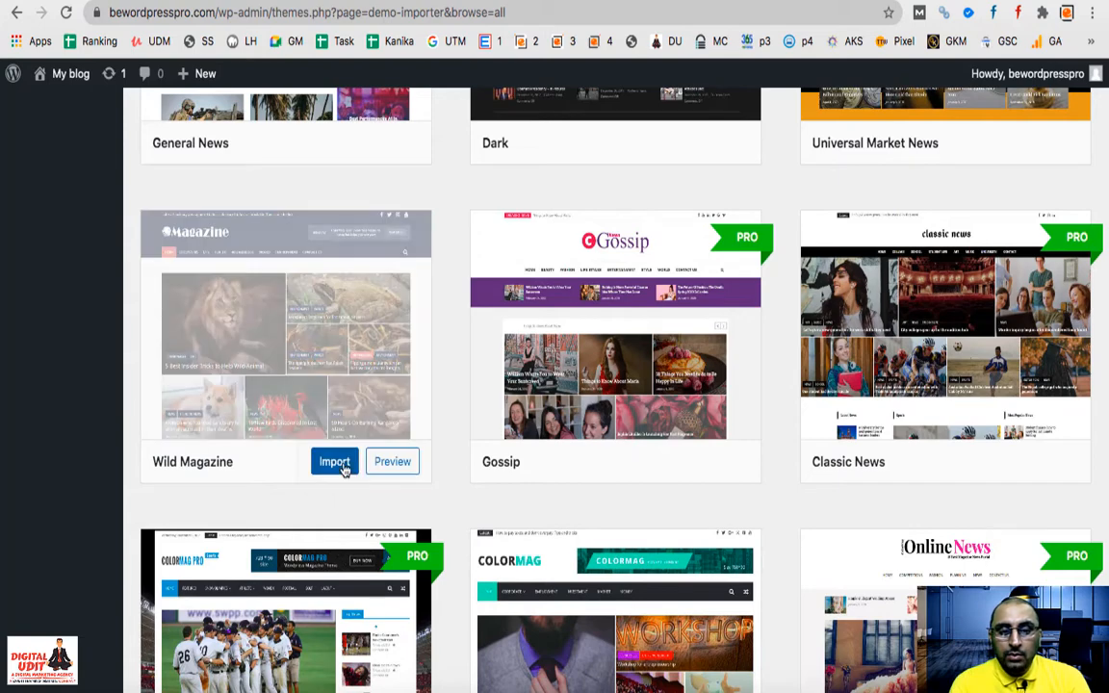
pyautogui.click(339, 464)
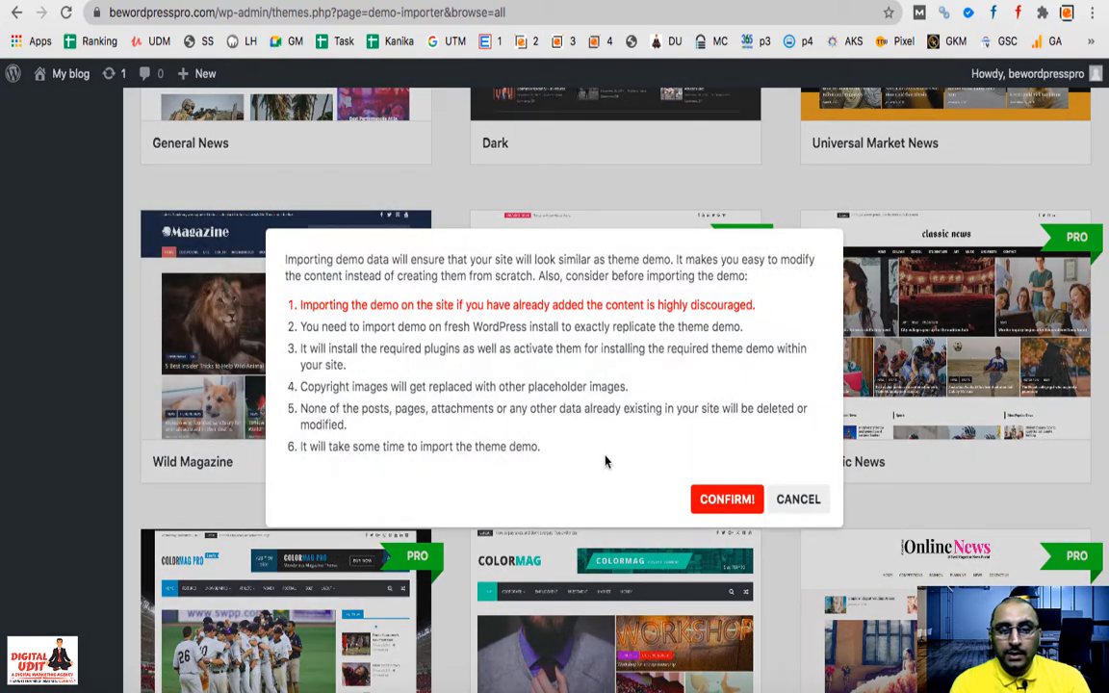
pyautogui.click(725, 501)
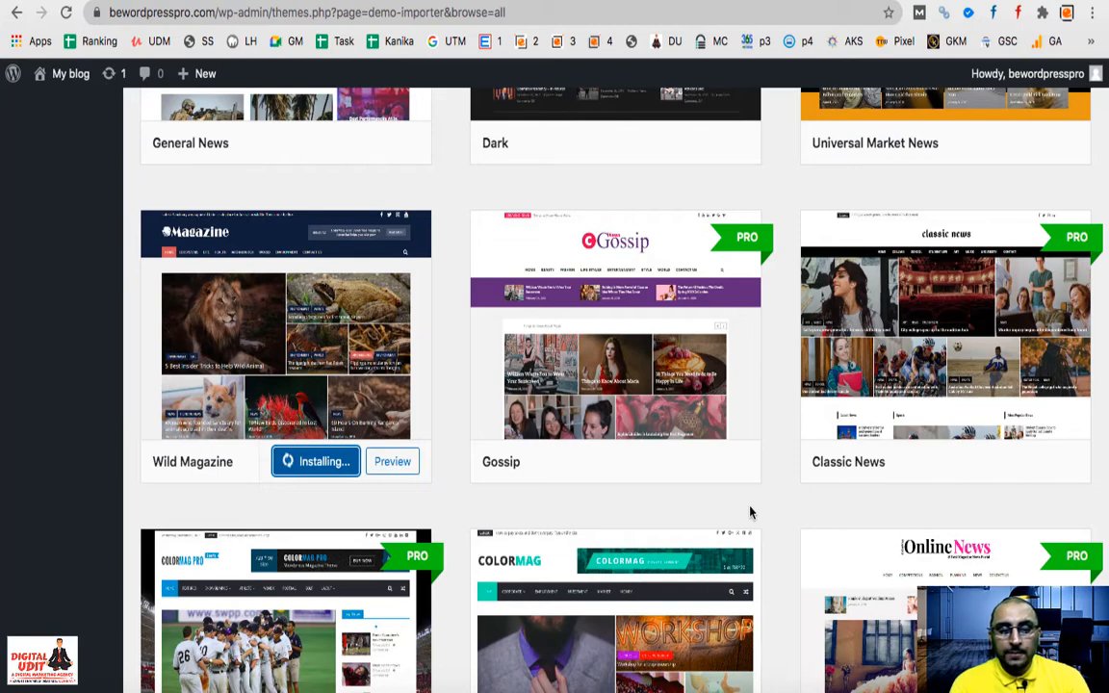
pyautogui.moveTo(680, 387)
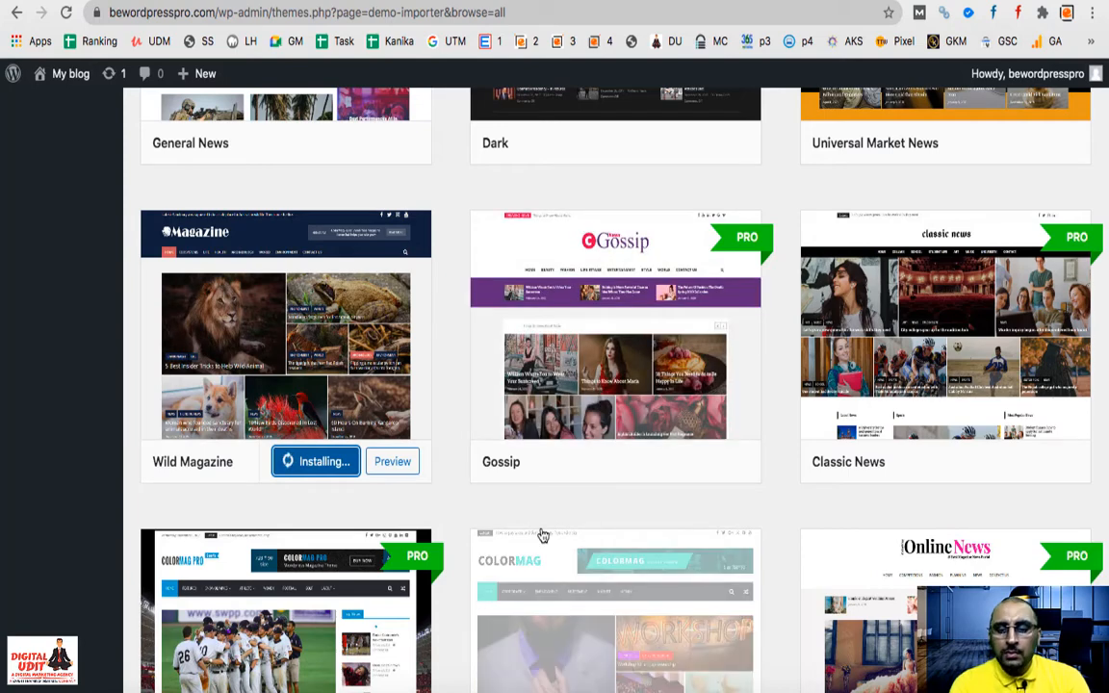
pyautogui.scroll(3, 543, 535)
pyautogui.scroll(2, 543, 535)
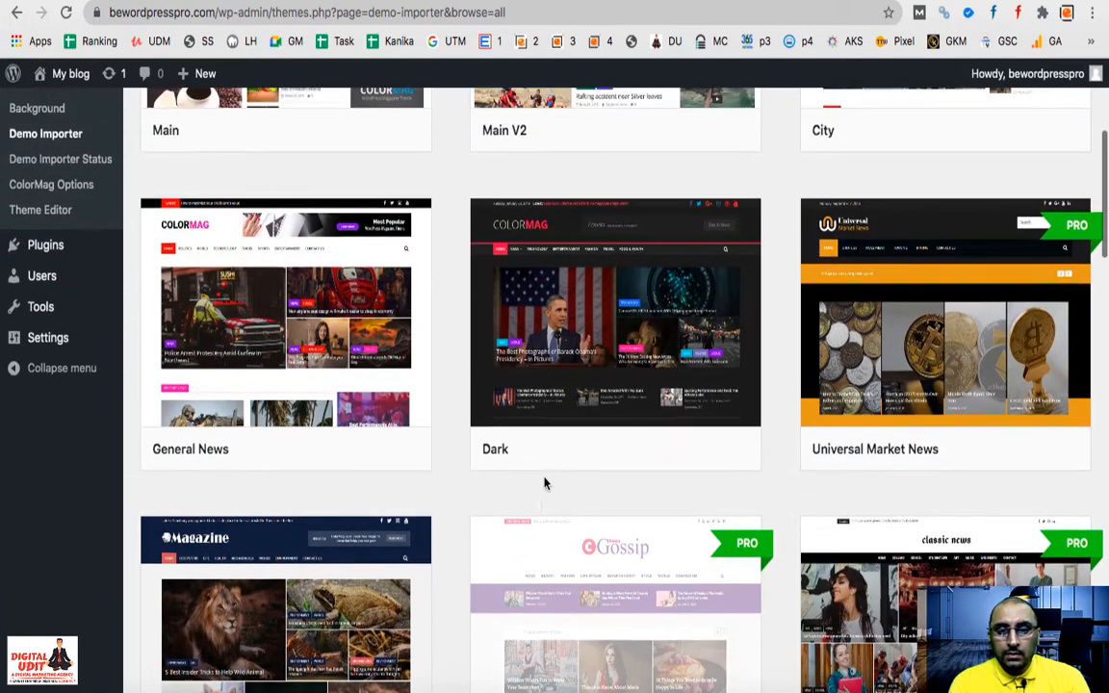
pyautogui.scroll(3, 502, 521)
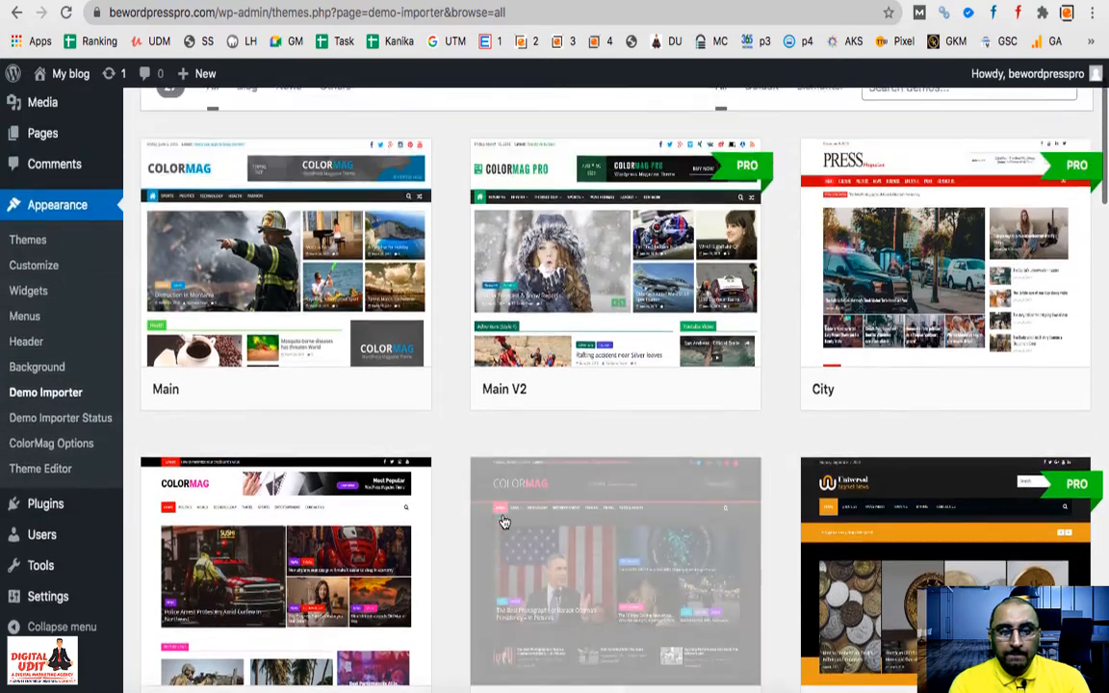
pyautogui.moveTo(226, 286)
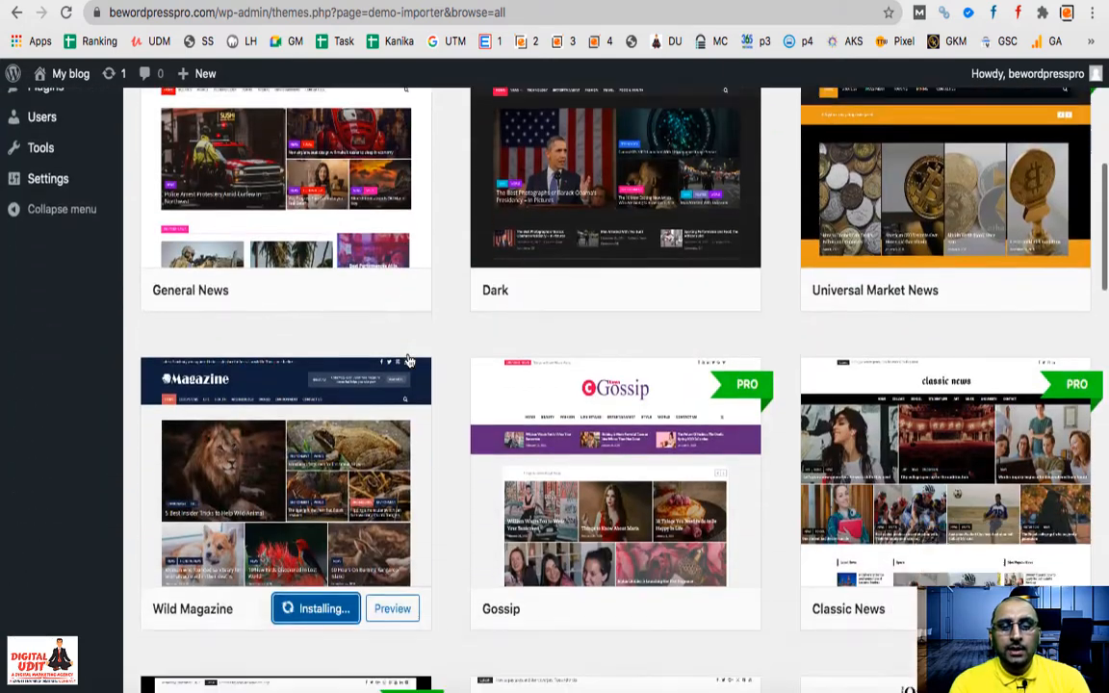
pyautogui.scroll(-2, 338, 467)
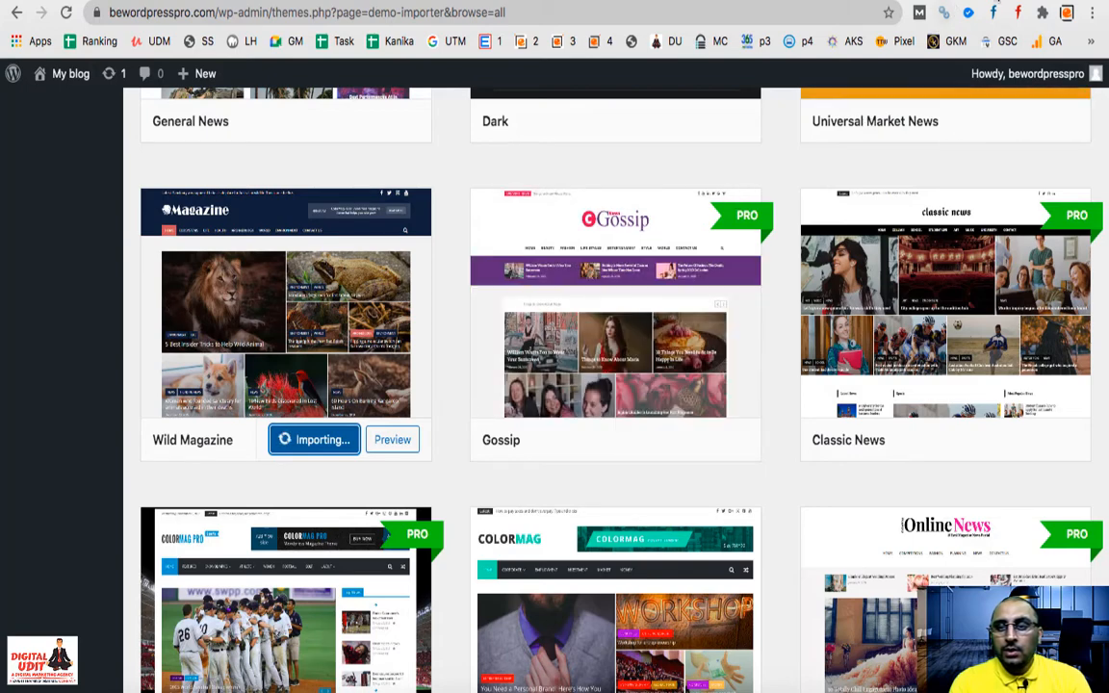
# Refresh the Pages admin screen and open the list of all pages from the Elementor getting-started page
pyautogui.click(891, 1)
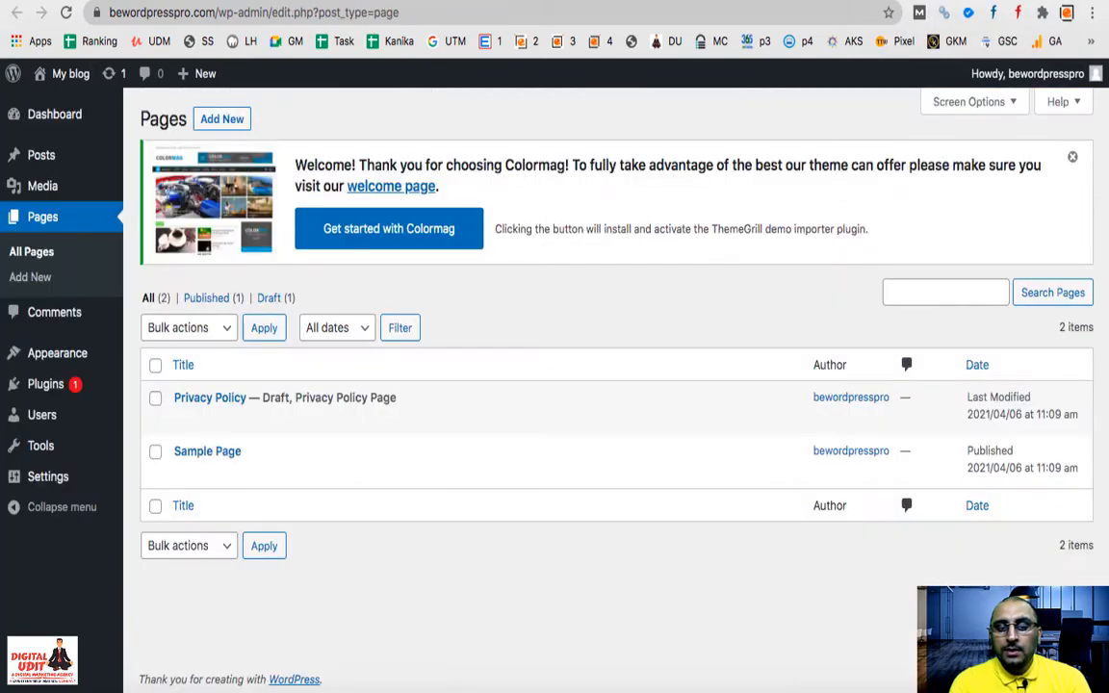
pyautogui.click(65, 13)
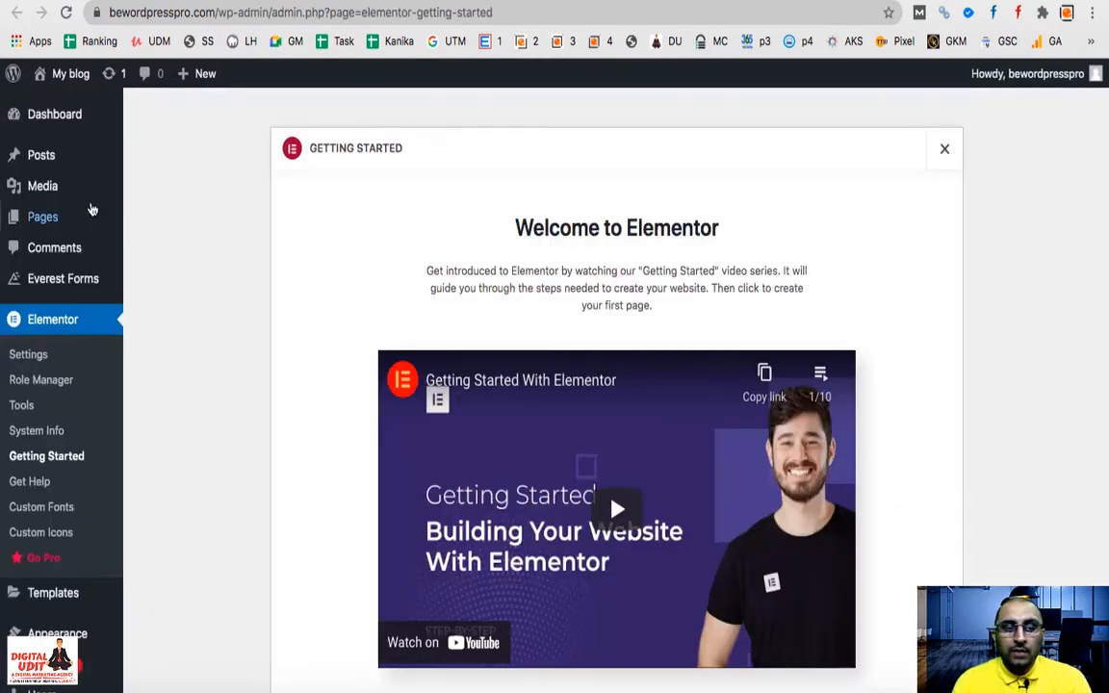
pyautogui.moveTo(84, 219)
pyautogui.click(145, 229)
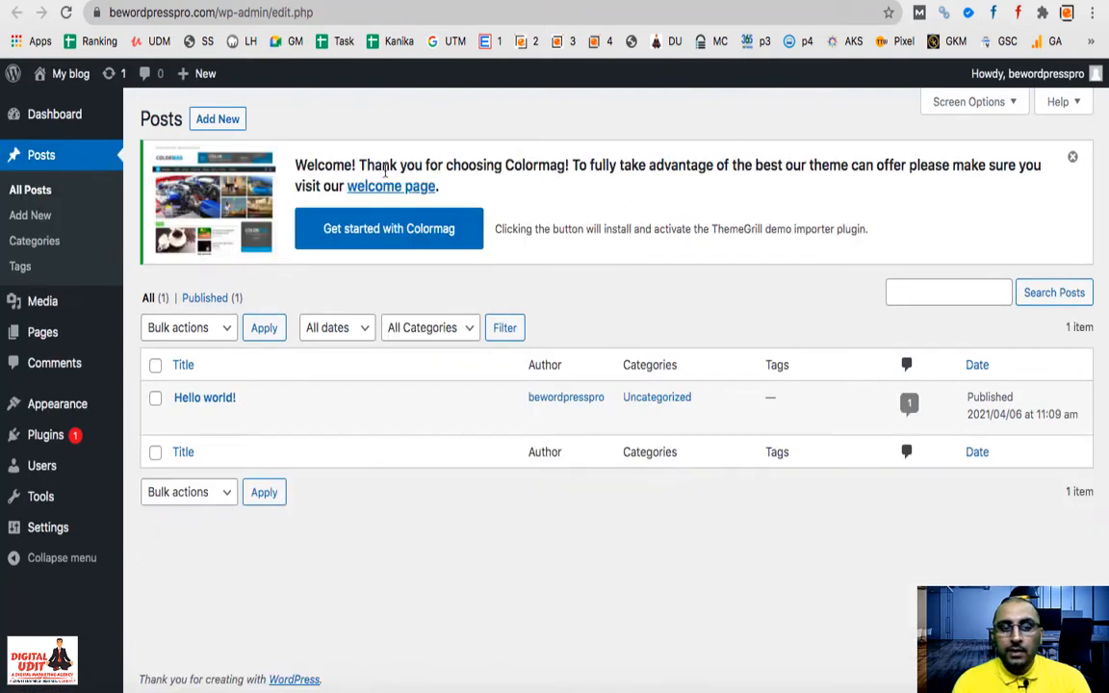
# Refresh the Posts and Categories admin screens and look through the list of imported post categories
pyautogui.click(67, 12)
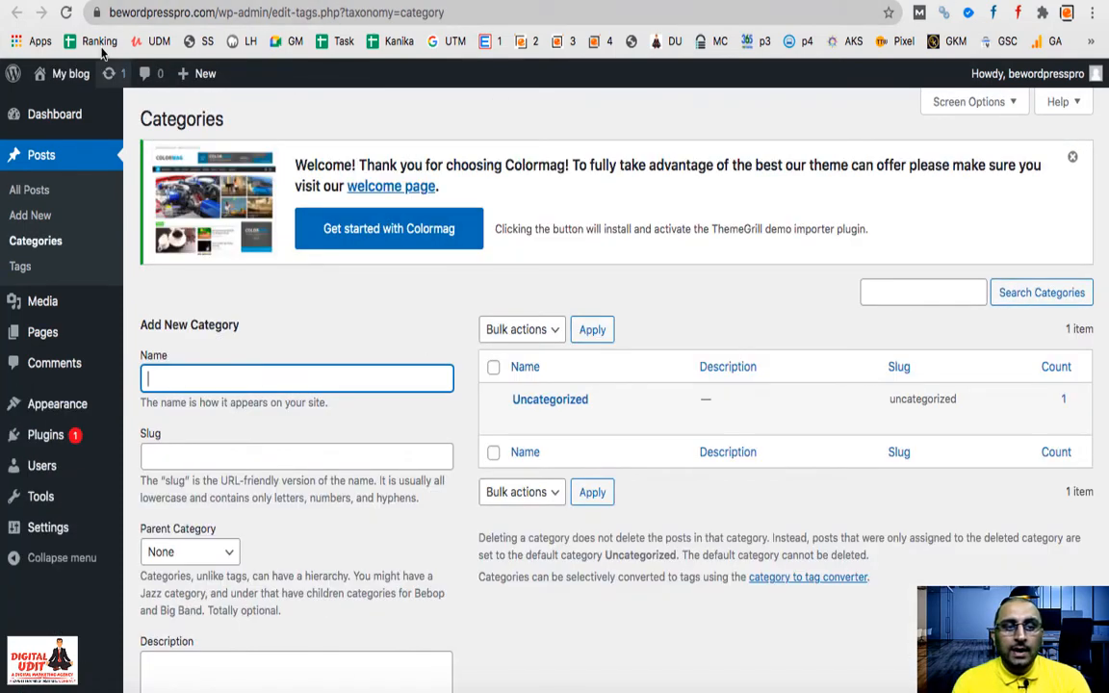
pyautogui.click(66, 12)
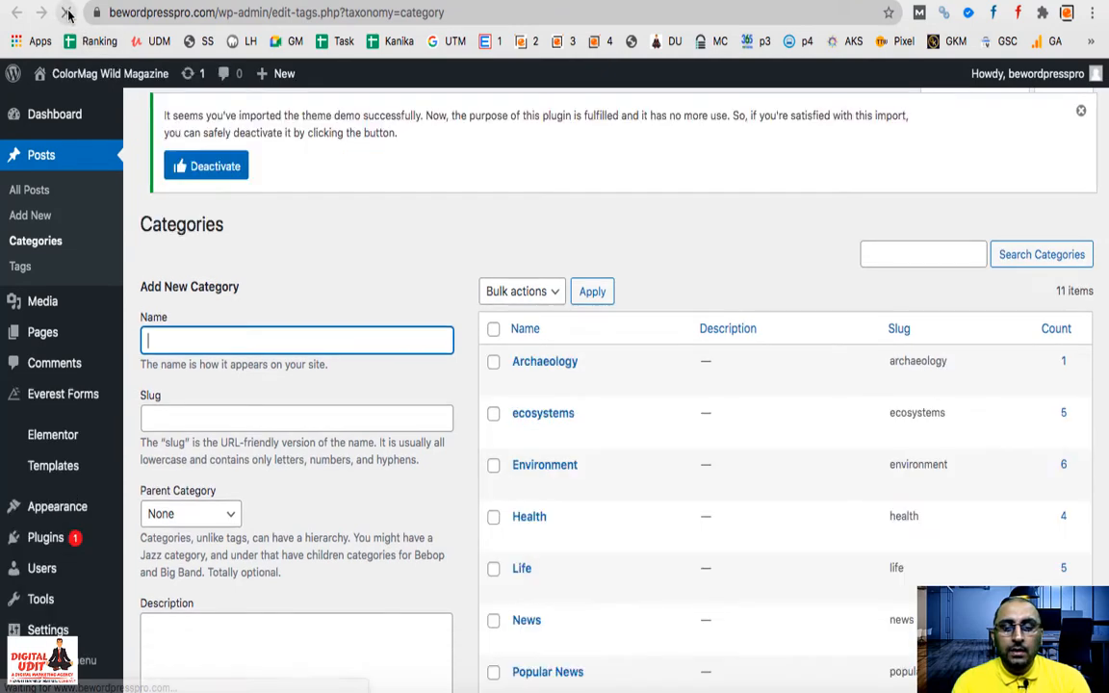
pyautogui.scroll(-5, 573, 407)
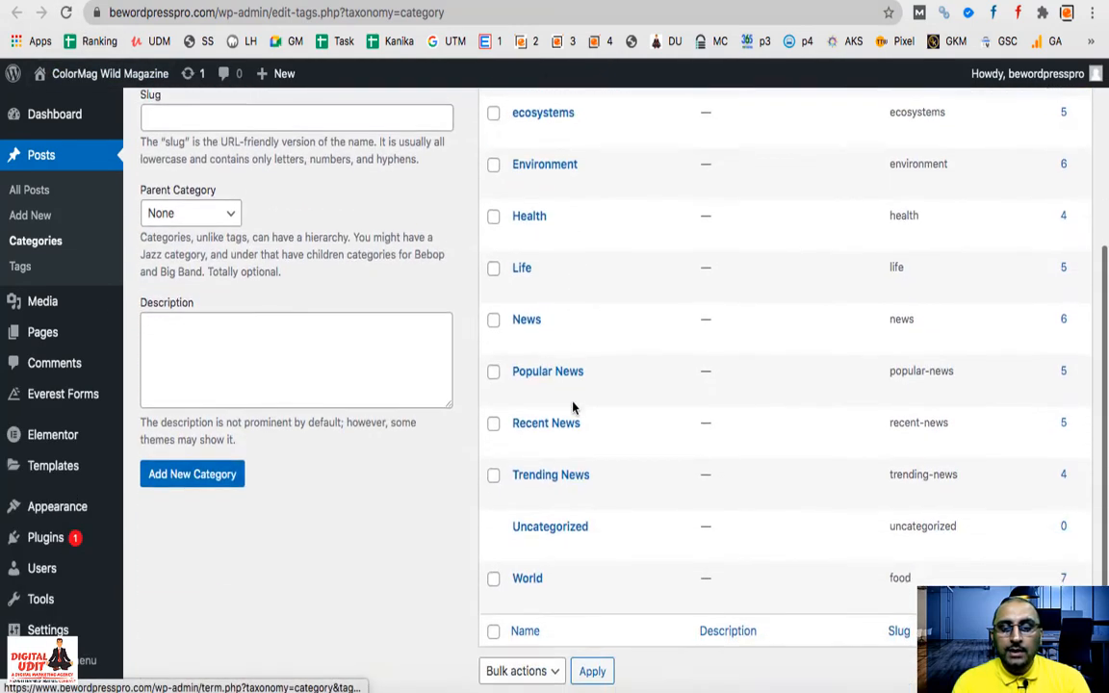
pyautogui.scroll(1, 574, 410)
pyautogui.scroll(1, 573, 408)
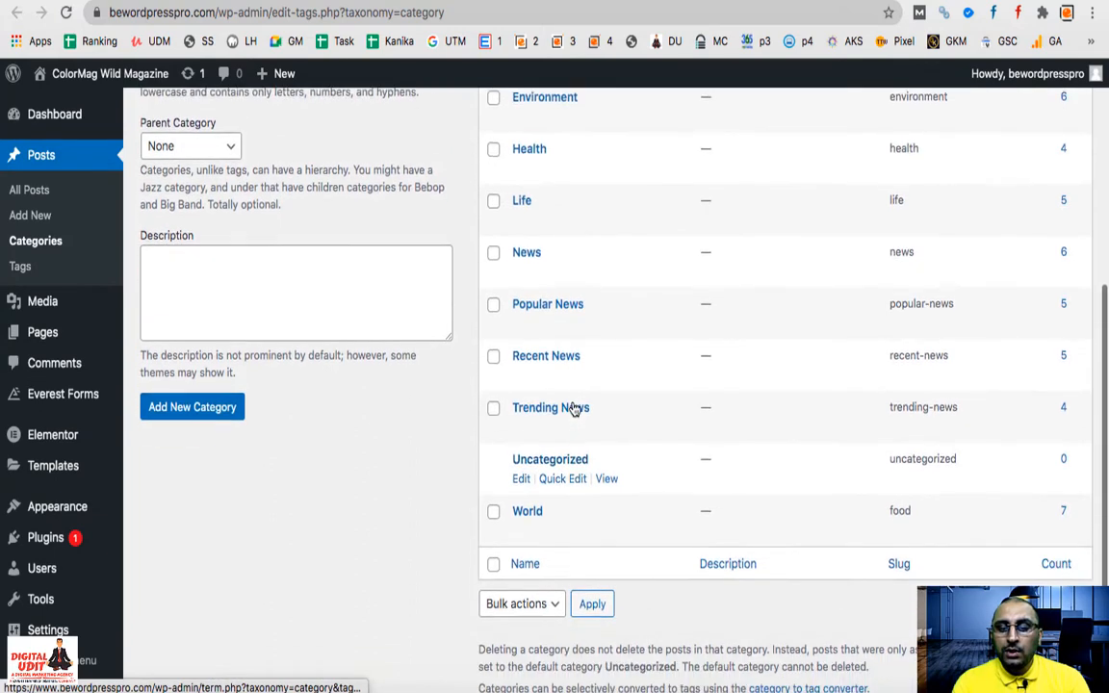
pyautogui.scroll(-2, 574, 402)
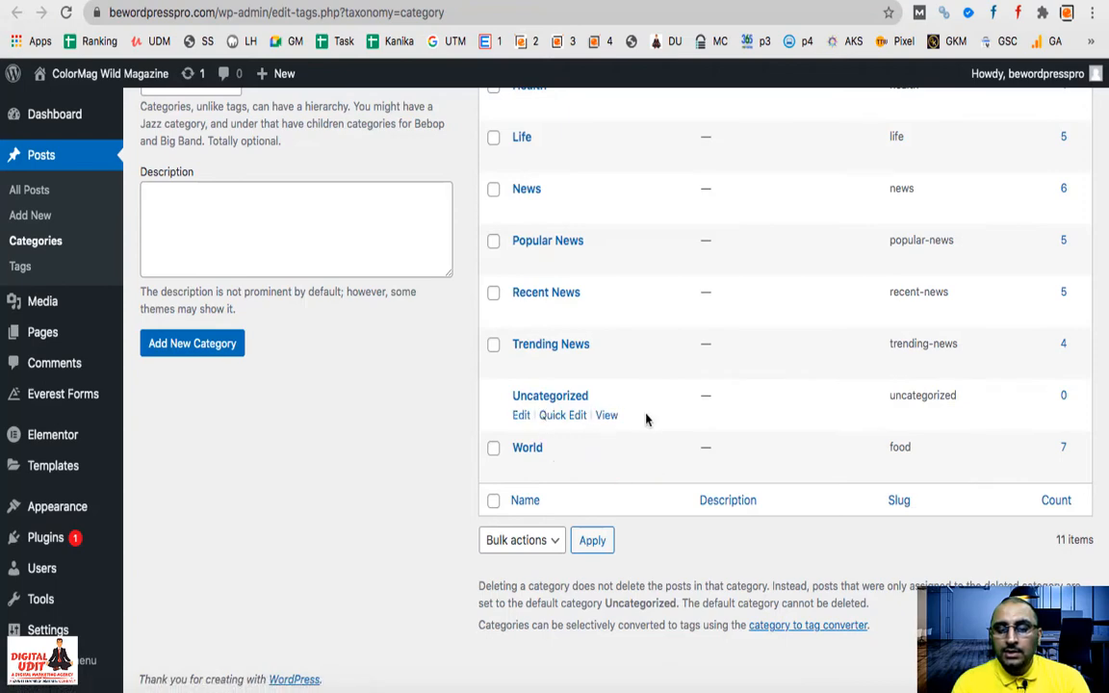
pyautogui.scroll(10, 646, 418)
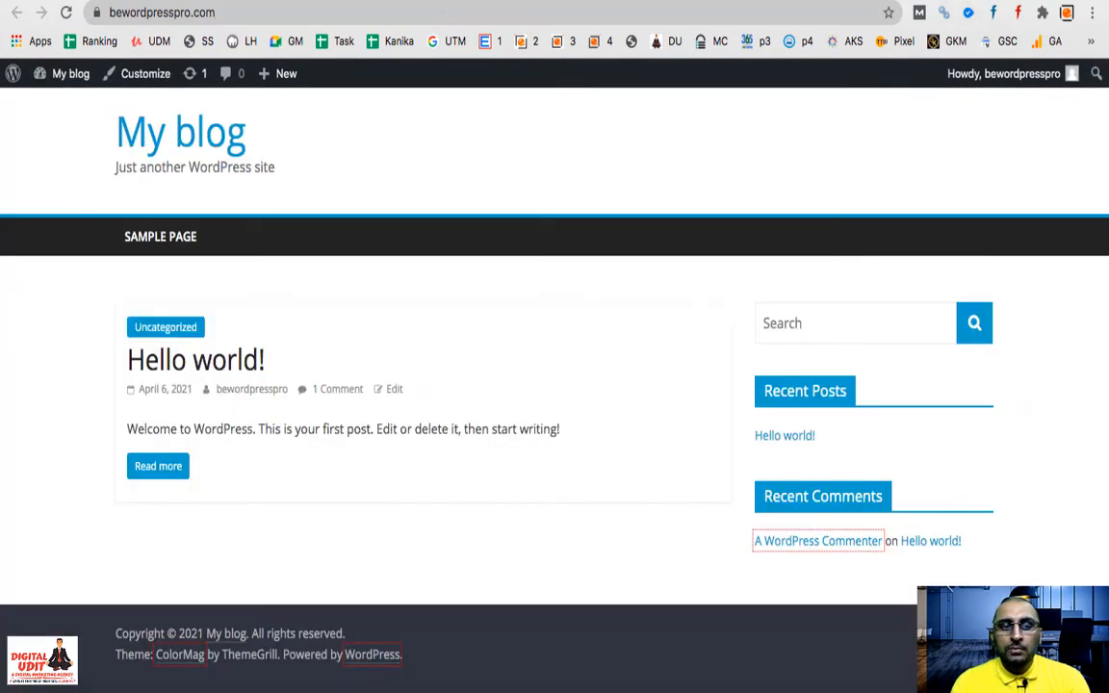
# Reload the live blog home page to view it with the imported Wild Magazine design
pyautogui.click(65, 13)
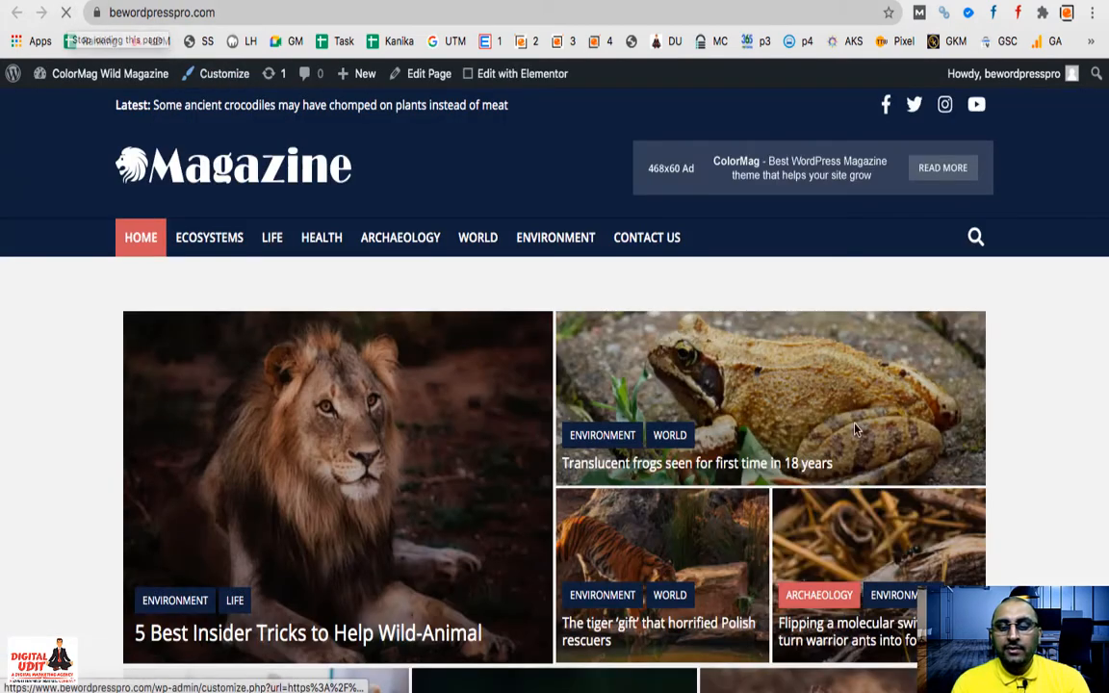
# Look over the whole live home page from the header to the footer and back to the featured posts
pyautogui.scroll(-7, 1060, 495)
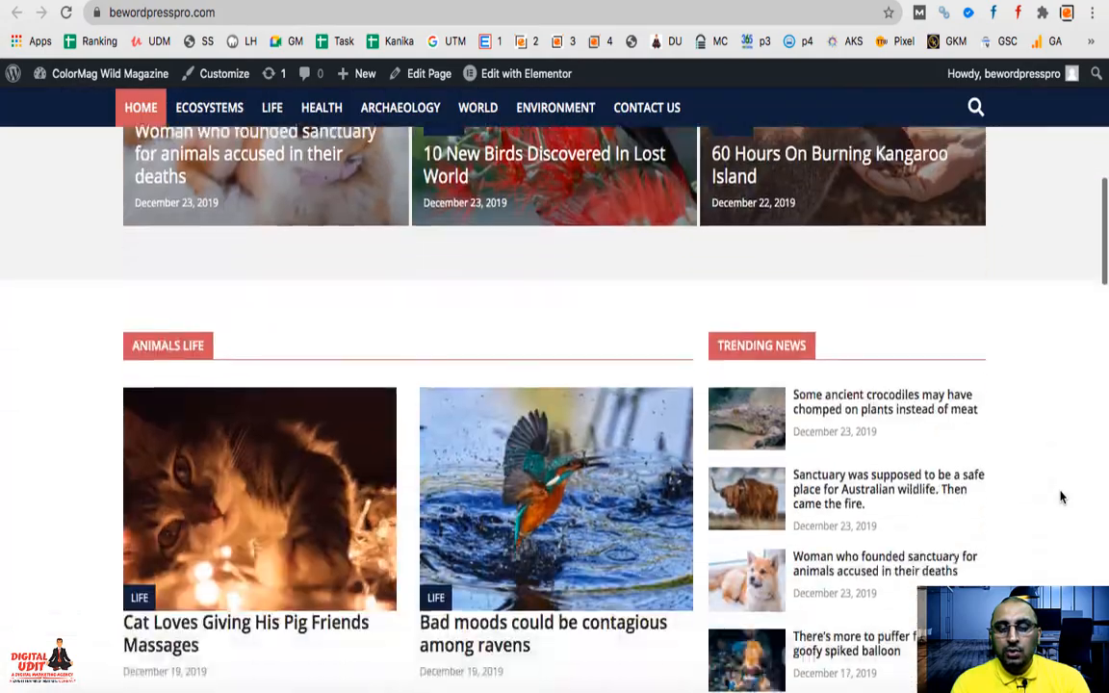
pyautogui.scroll(-20, 1059, 495)
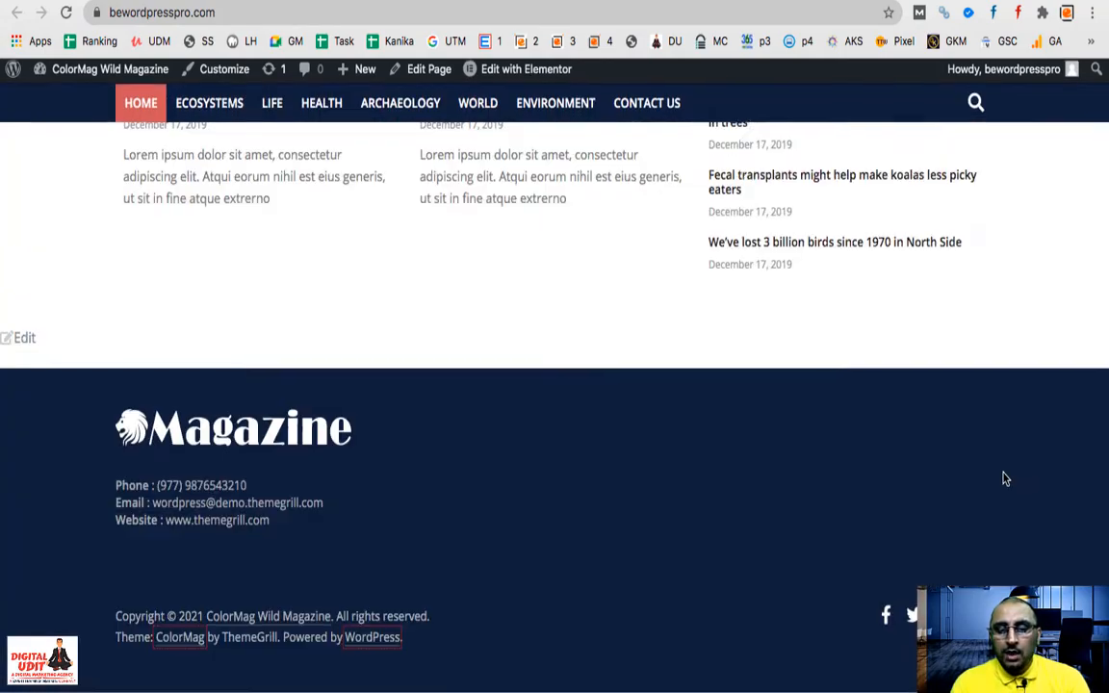
pyautogui.scroll(20, 1004, 479)
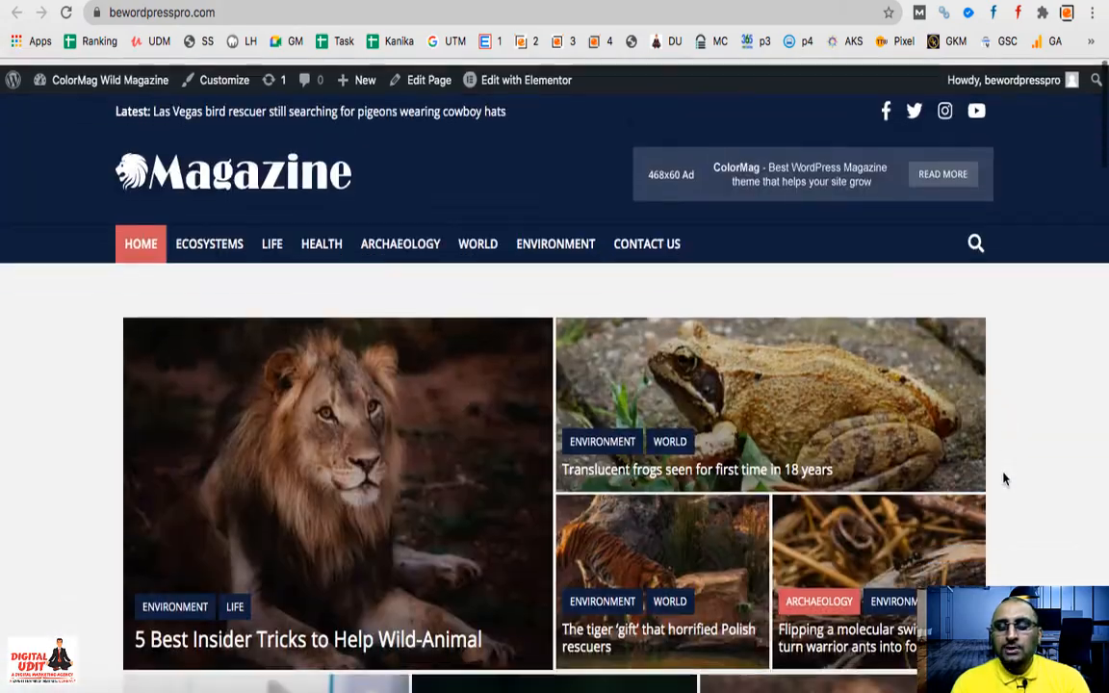
pyautogui.scroll(-2, 1005, 479)
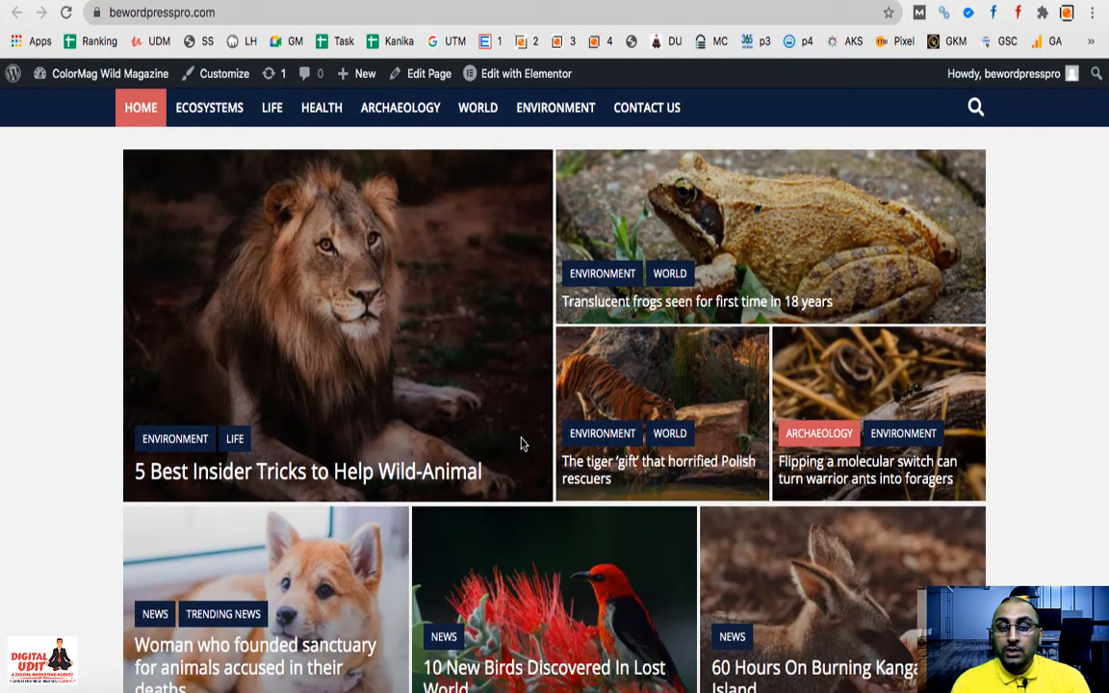
pyautogui.scroll(-5, 521, 444)
pyautogui.scroll(4, 521, 444)
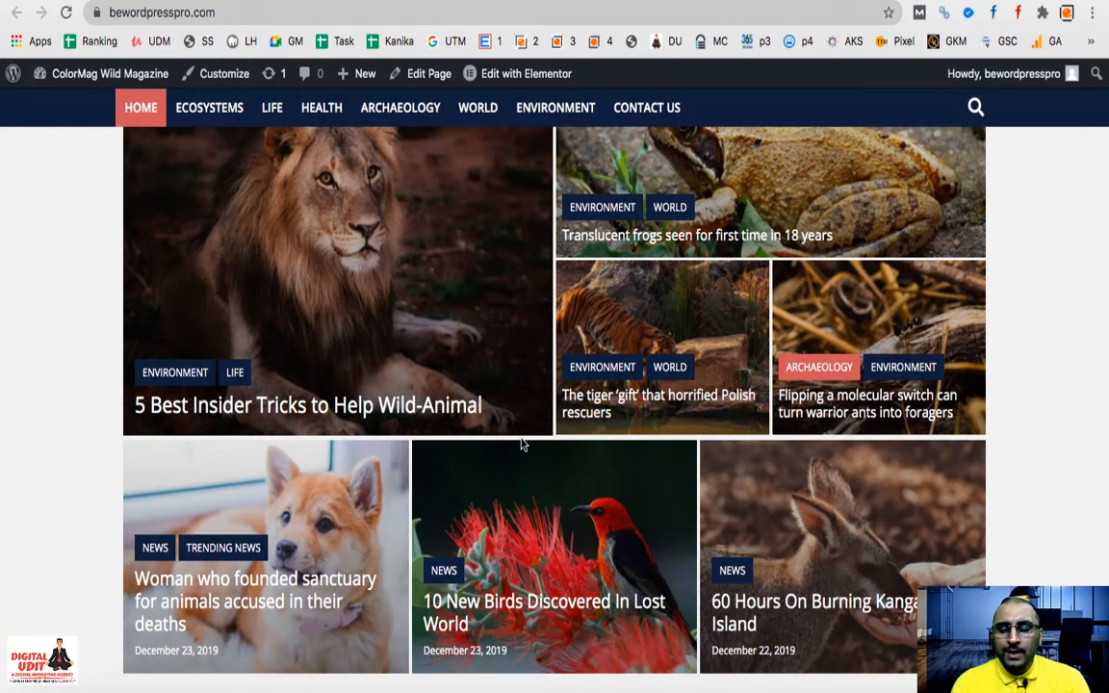
pyautogui.scroll(3, 521, 444)
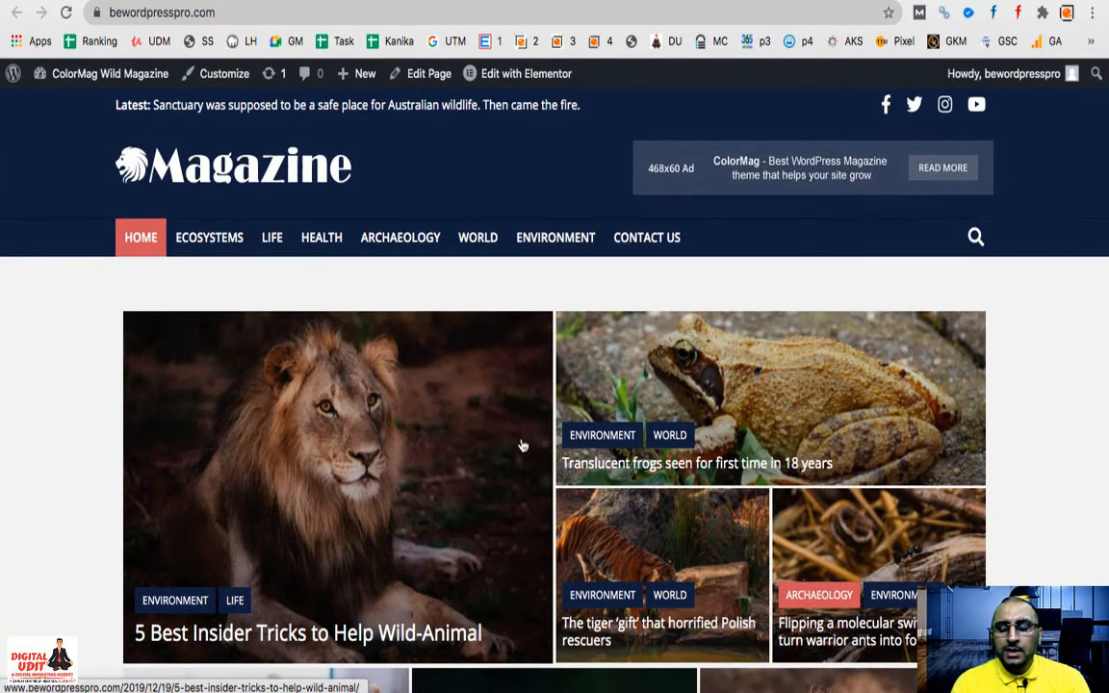
# Examine the home page's featured post grid and its Animals Life, Trending News, Recent News and Experiences sections
pyautogui.scroll(-2, 274, 425)
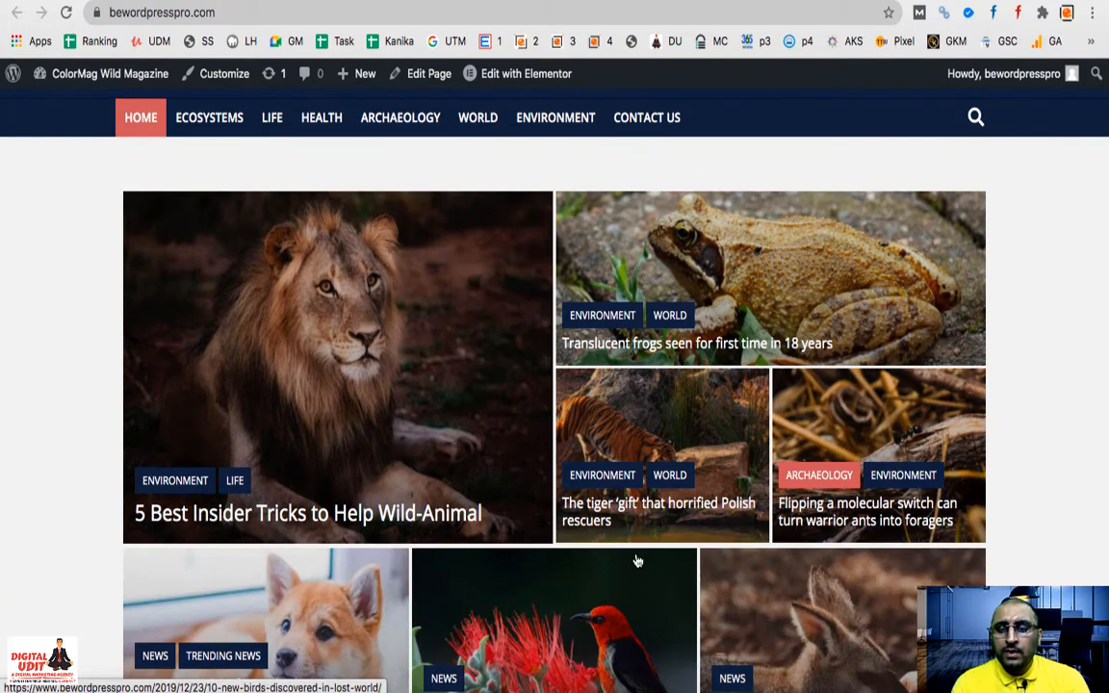
pyautogui.scroll(-3, 637, 561)
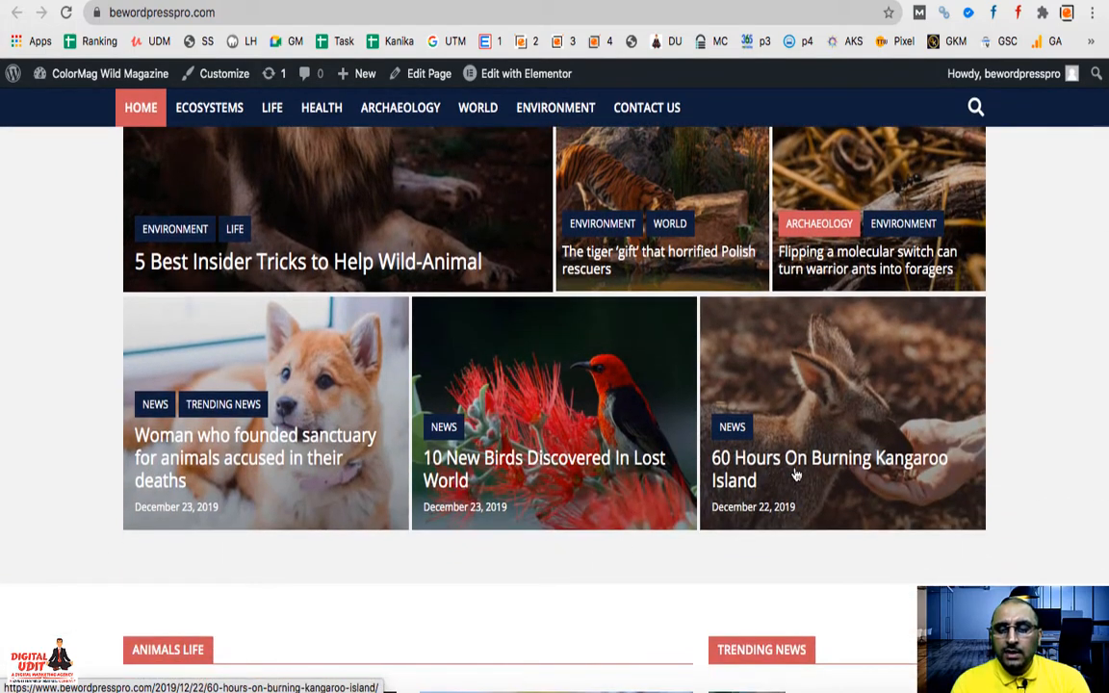
pyautogui.scroll(-1, 796, 475)
pyautogui.scroll(-2, 796, 475)
pyautogui.scroll(-2, 569, 385)
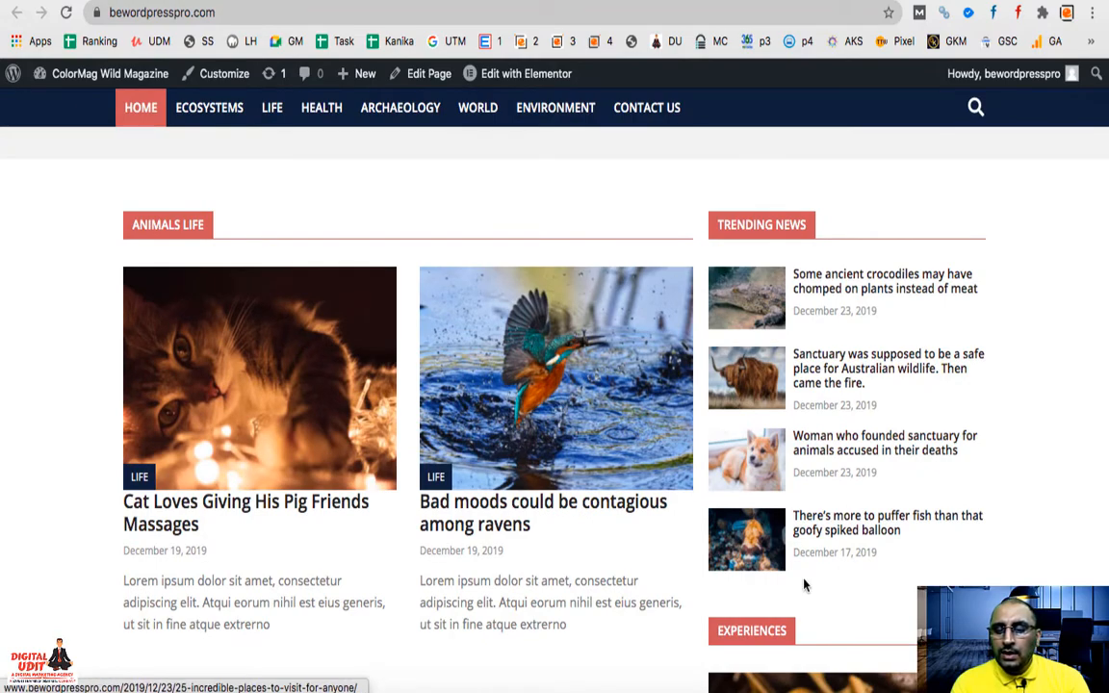
pyautogui.scroll(-1, 801, 585)
pyautogui.scroll(-3, 799, 587)
pyautogui.scroll(3, 449, 323)
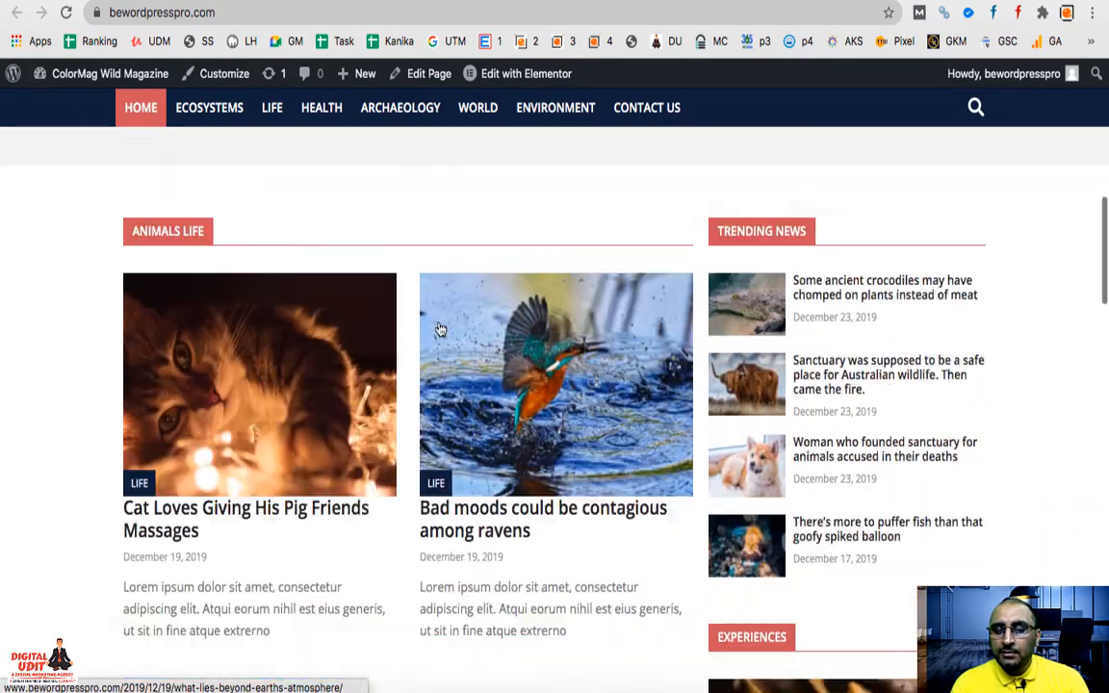
pyautogui.scroll(-5, 469, 456)
pyautogui.scroll(-10, 469, 456)
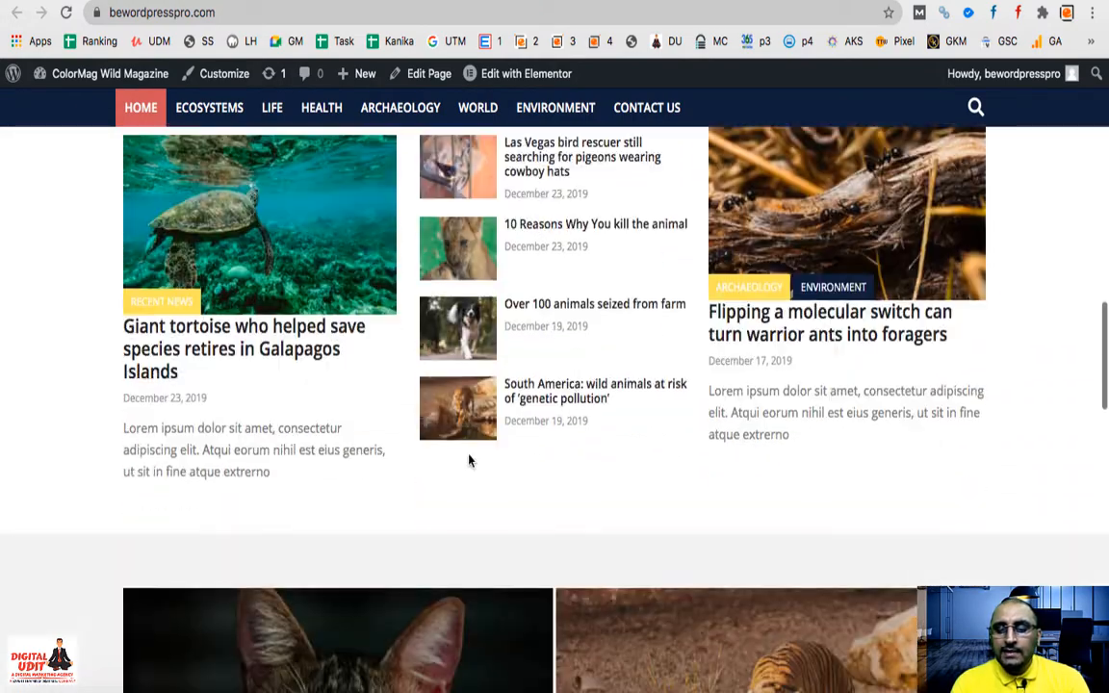
pyautogui.scroll(1, 470, 462)
pyautogui.scroll(10, 471, 462)
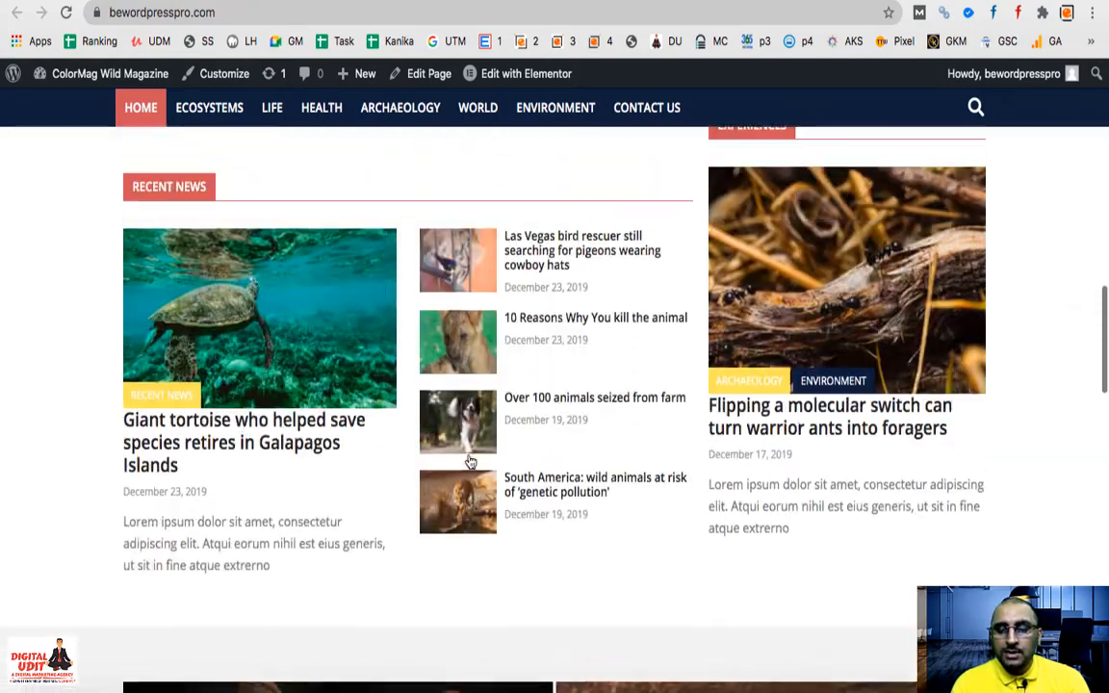
pyautogui.scroll(-3, 469, 462)
pyautogui.scroll(-2, 469, 462)
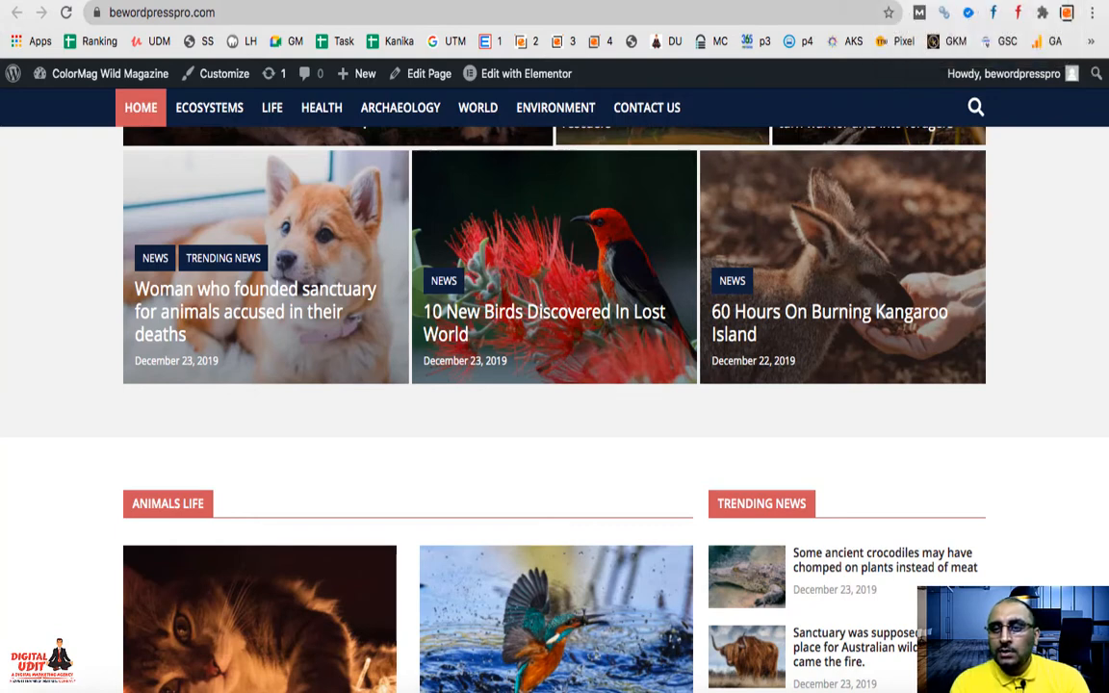
# Review the open Categories and Pages lists, the live home page and the demo importer one after another
pyautogui.click(845, 1)
pyautogui.click(890, 1)
pyautogui.click(934, 1)
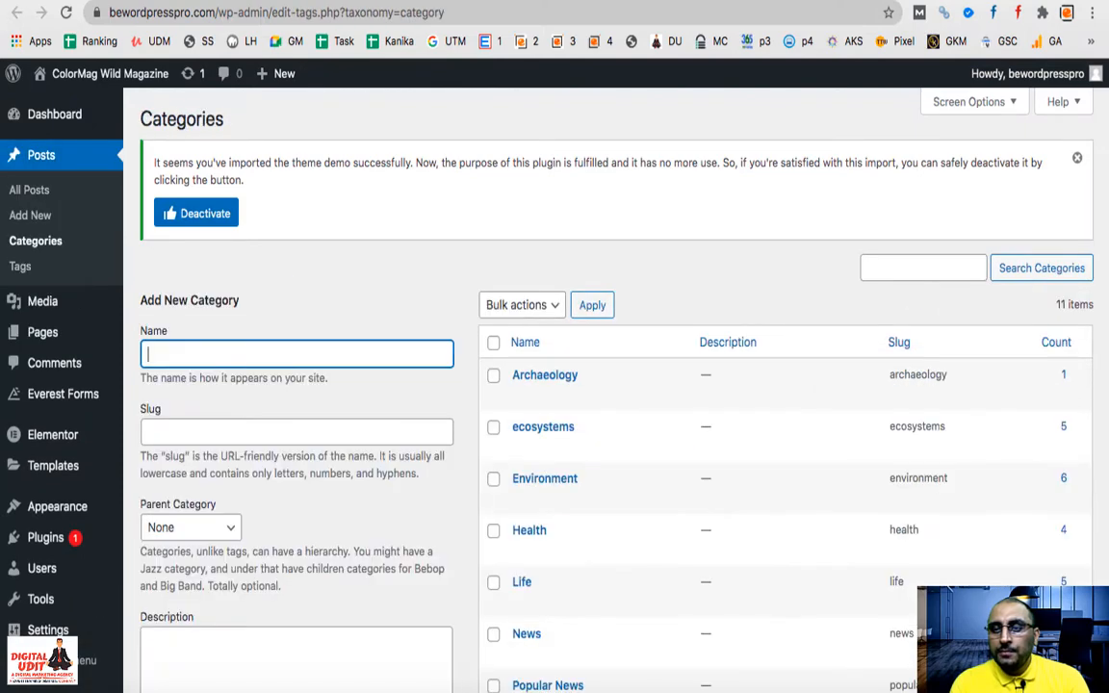
pyautogui.click(845, 1)
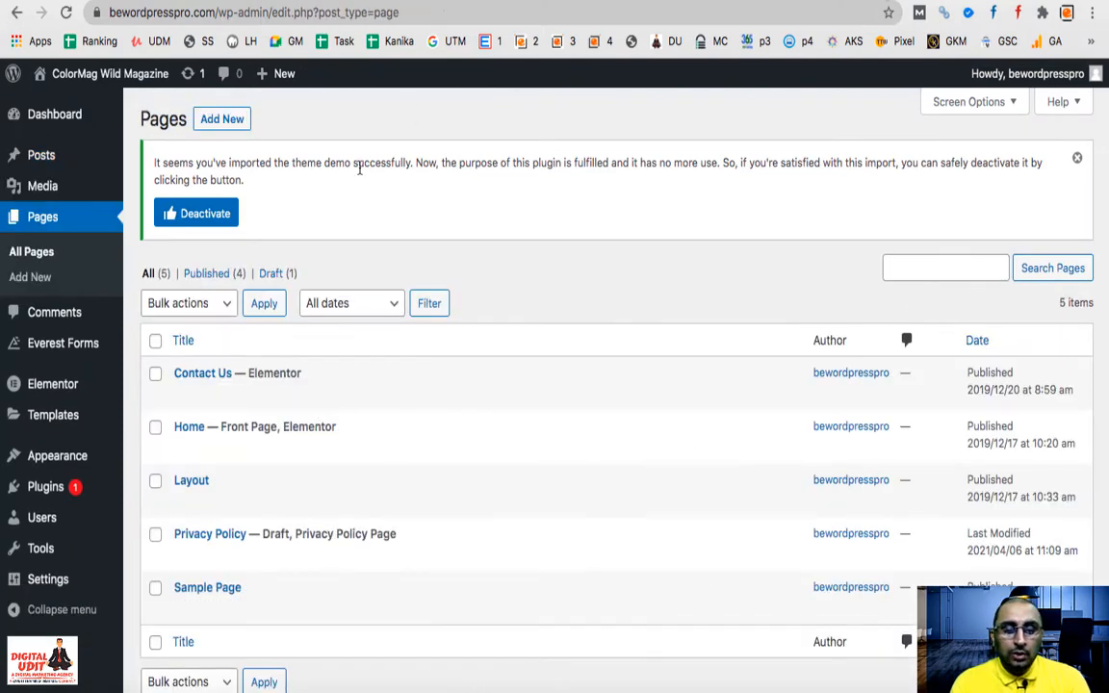
pyautogui.click(1018, 1)
pyautogui.scroll(6, 563, 458)
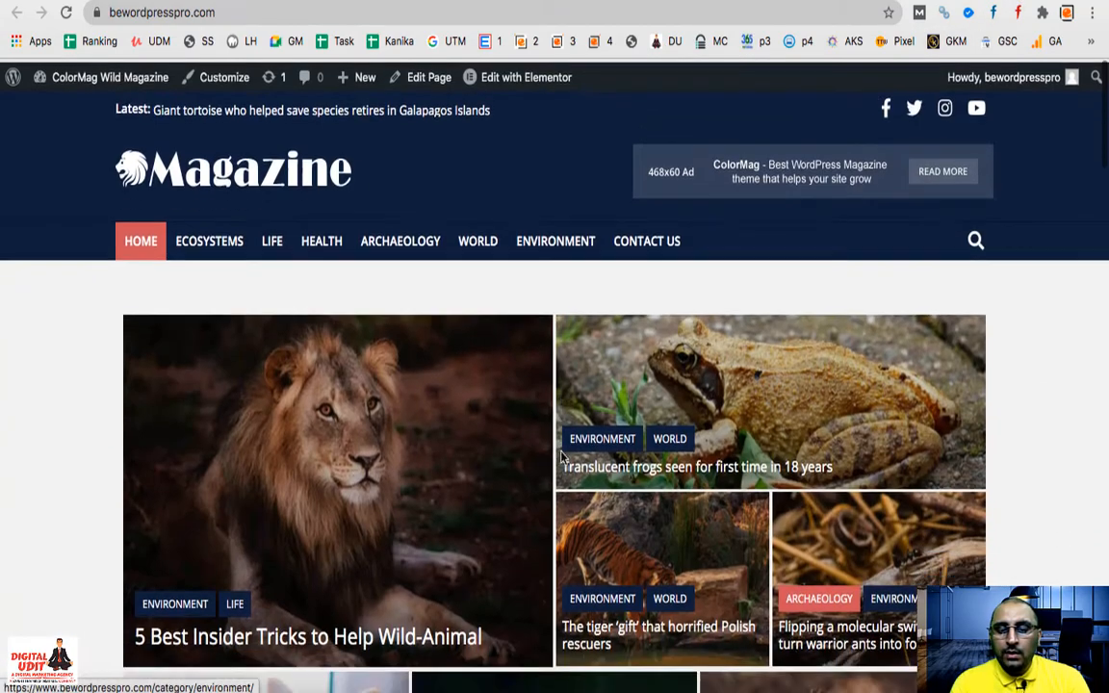
pyautogui.scroll(-15, 562, 458)
pyautogui.click(617, 0)
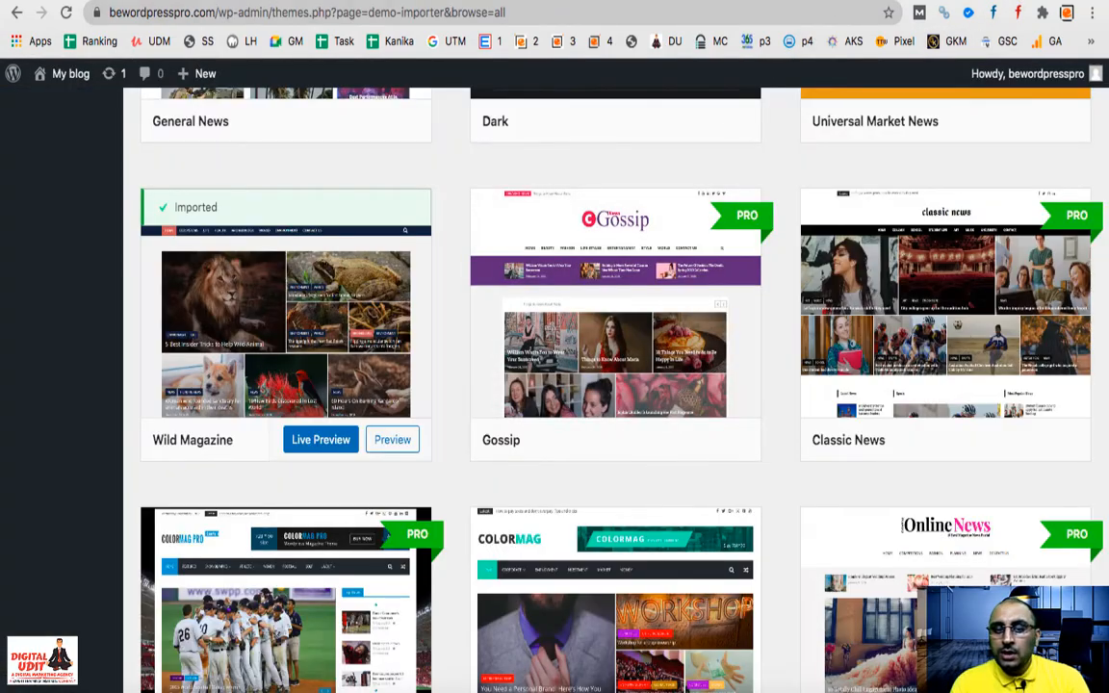
# In the Reading settings, set the static homepage to the Layout page and save the changes
pyautogui.click(809, 1)
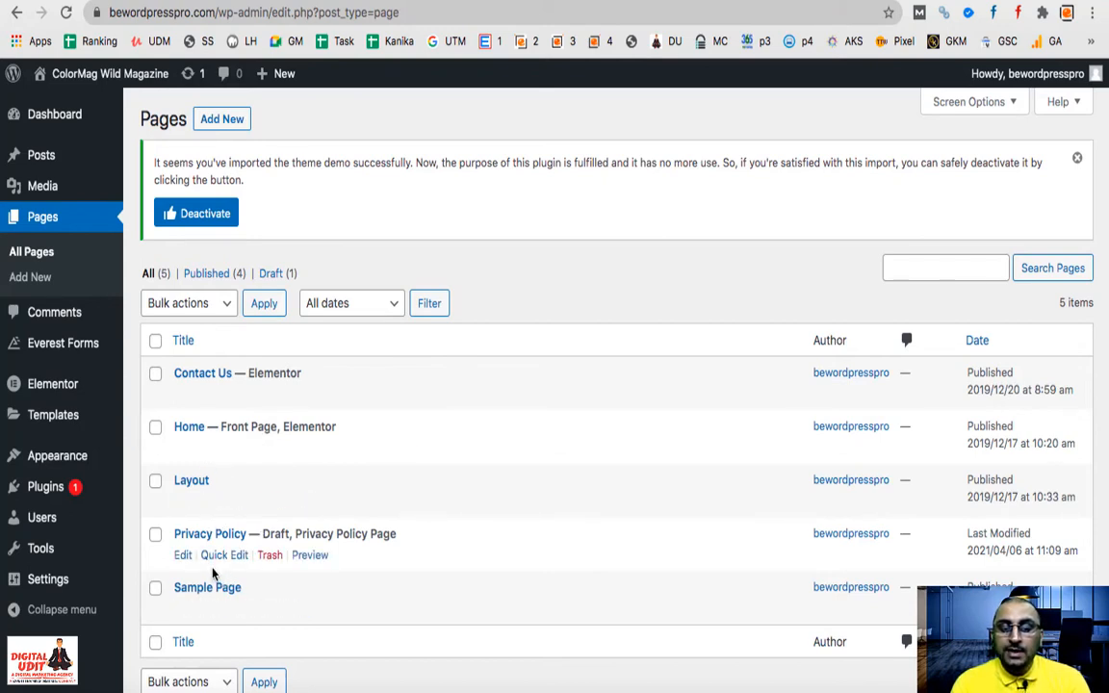
pyautogui.moveTo(69, 578)
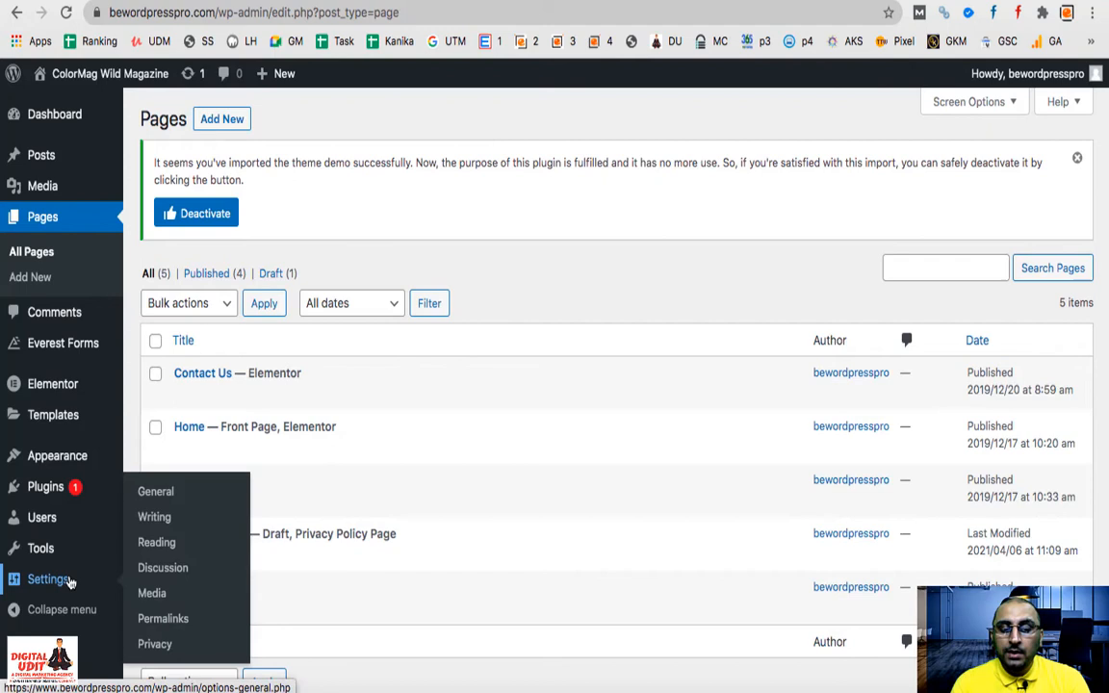
pyautogui.click(156, 544)
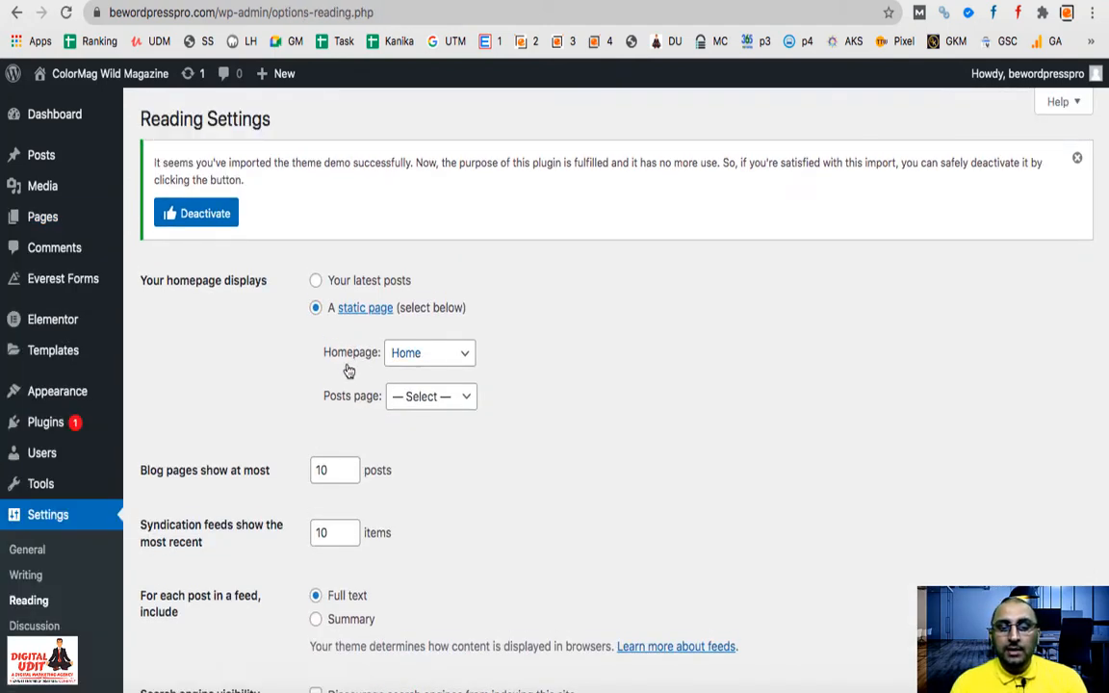
pyautogui.click(421, 353)
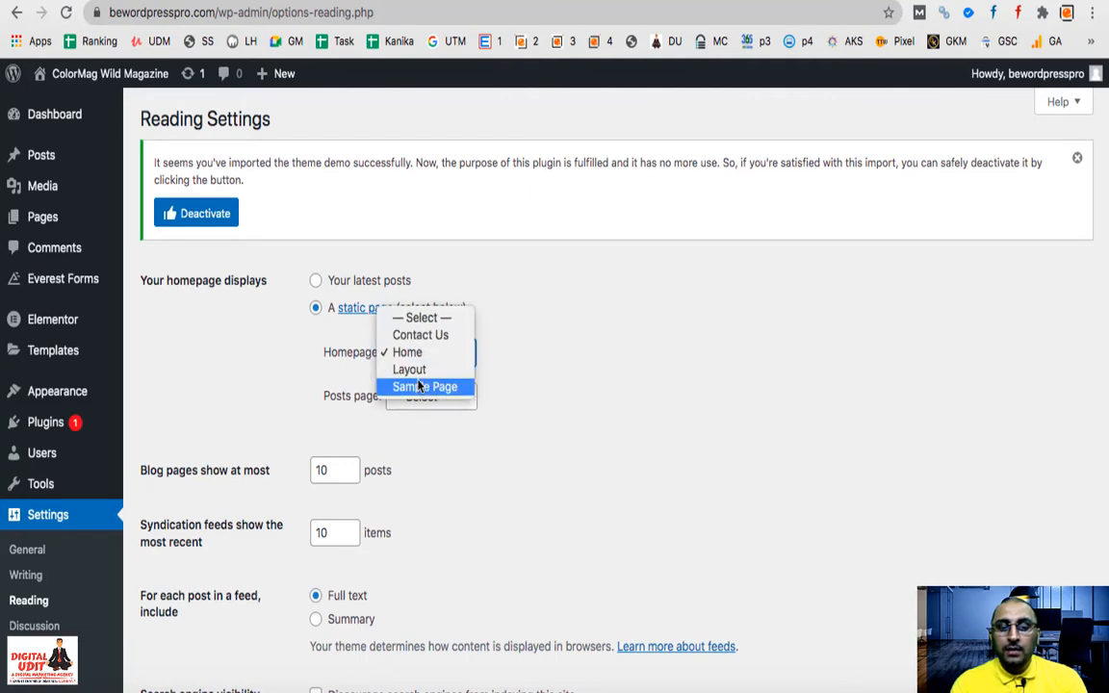
pyautogui.click(416, 371)
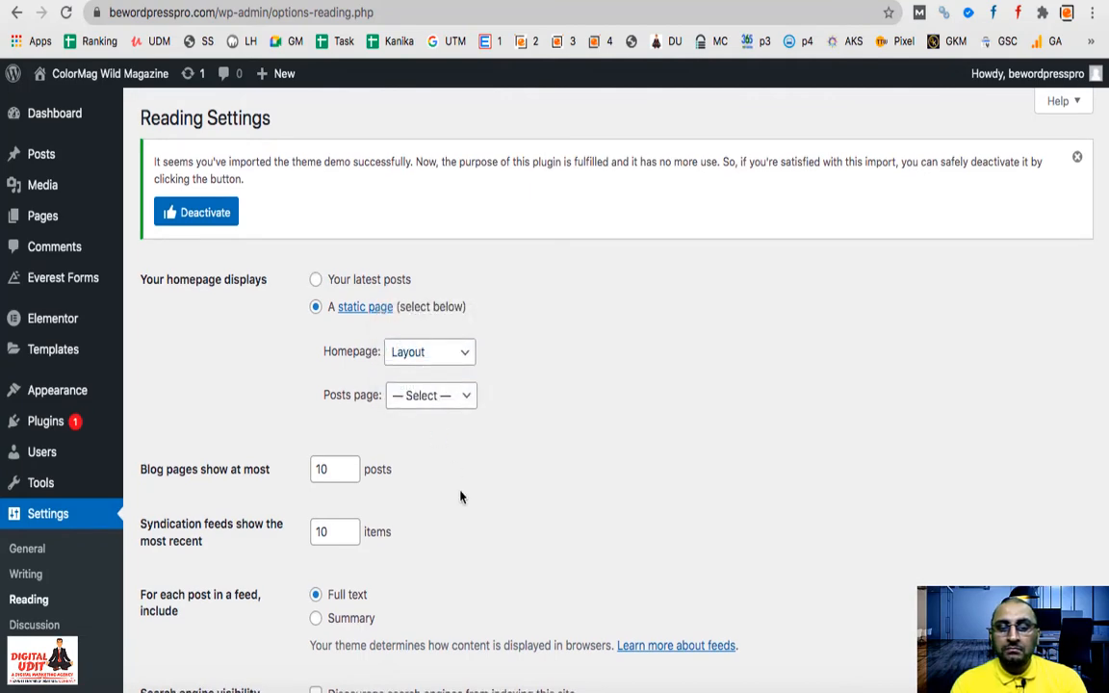
pyautogui.scroll(-3, 460, 495)
pyautogui.click(180, 603)
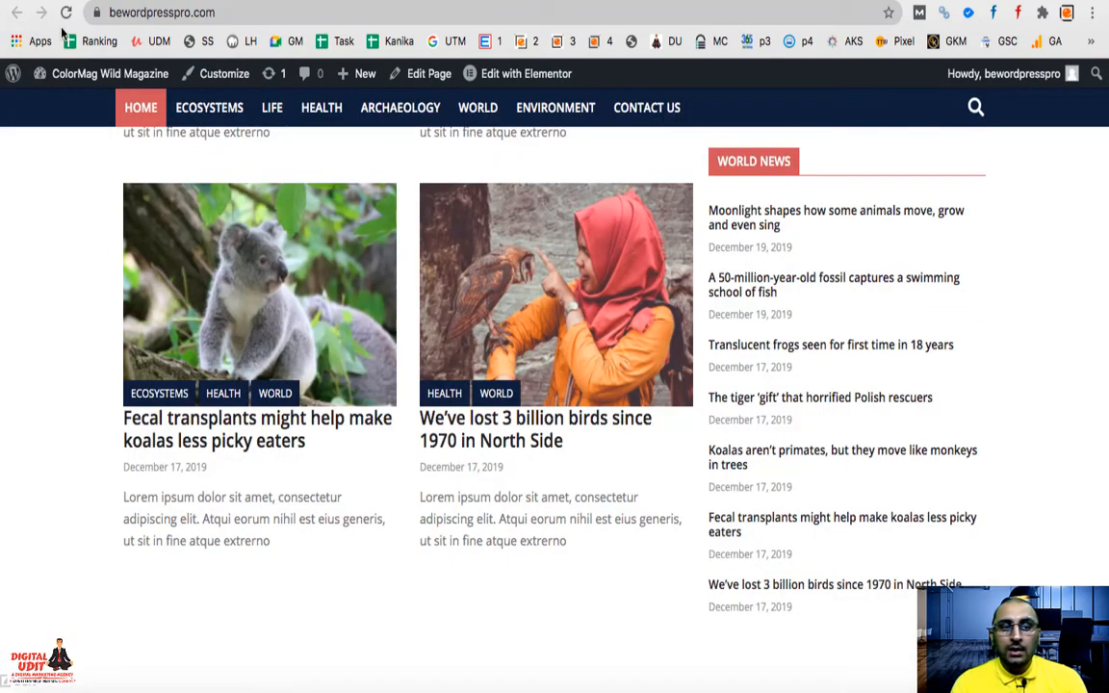
# Reload the live site and view how it looks with Layout as its homepage
pyautogui.click(66, 11)
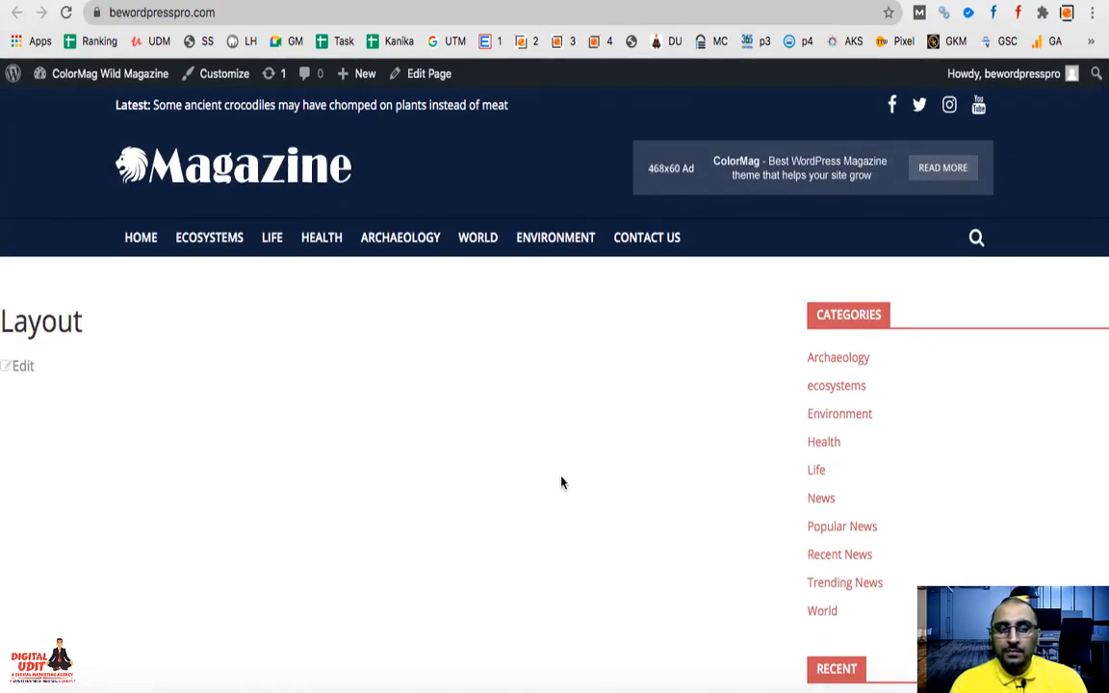
pyautogui.scroll(-6, 560, 482)
pyautogui.scroll(6, 772, 109)
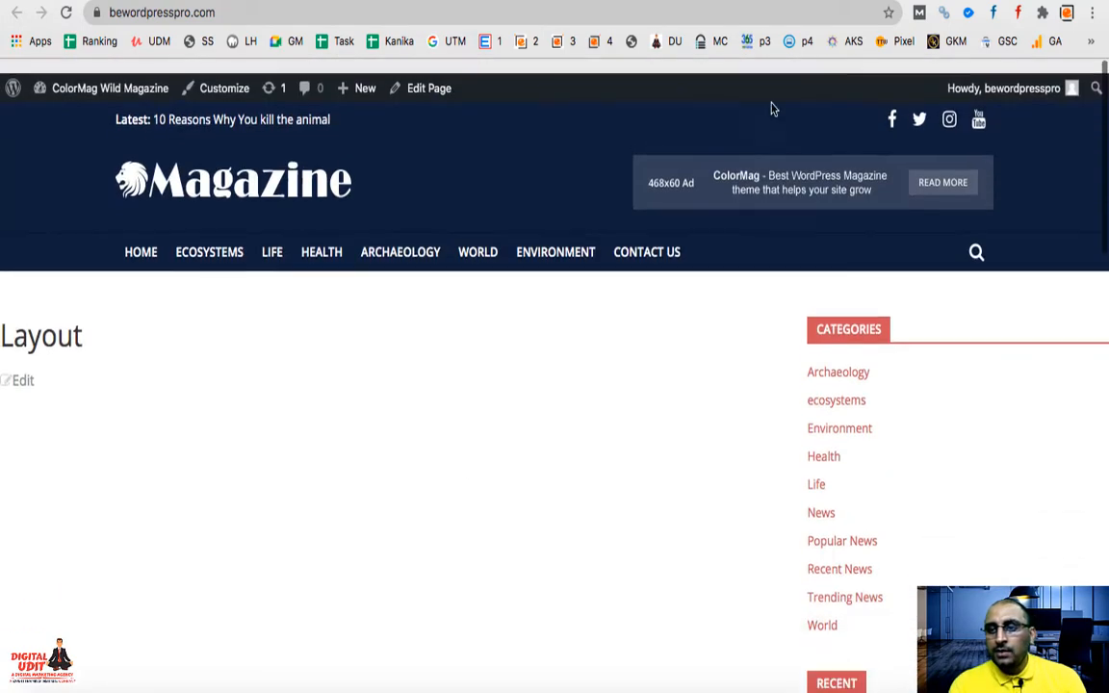
# Set the static homepage back to the Home page in the Reading settings and save the changes
pyautogui.hotkey('ctrl', 'shift', 'Tab')
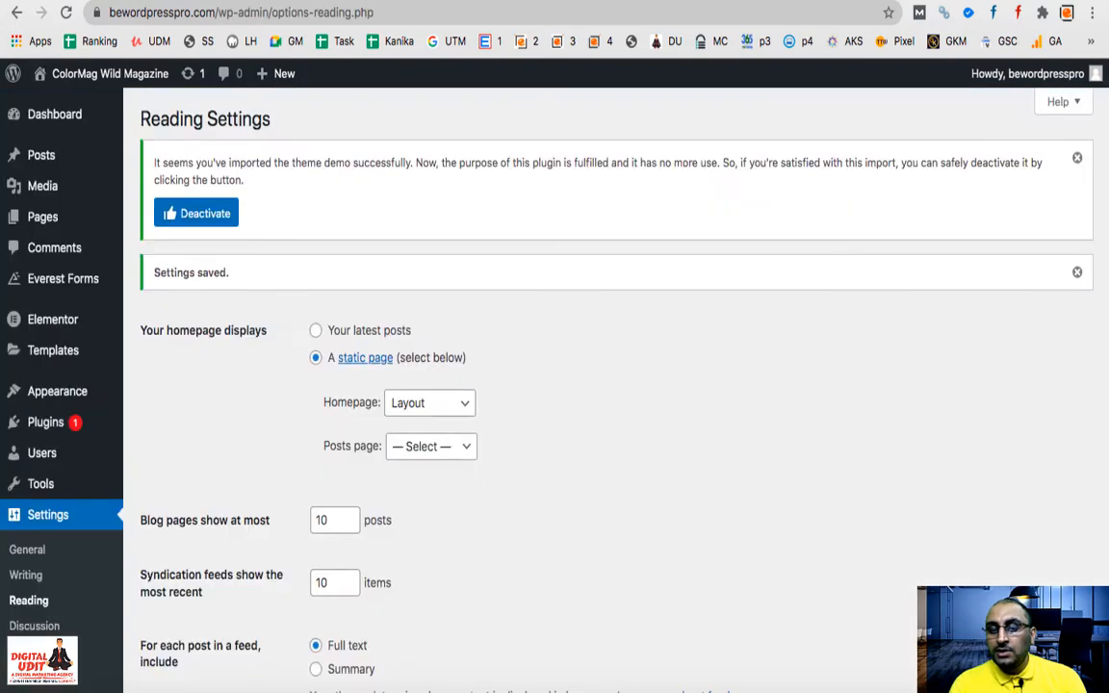
pyautogui.click(423, 406)
pyautogui.click(421, 387)
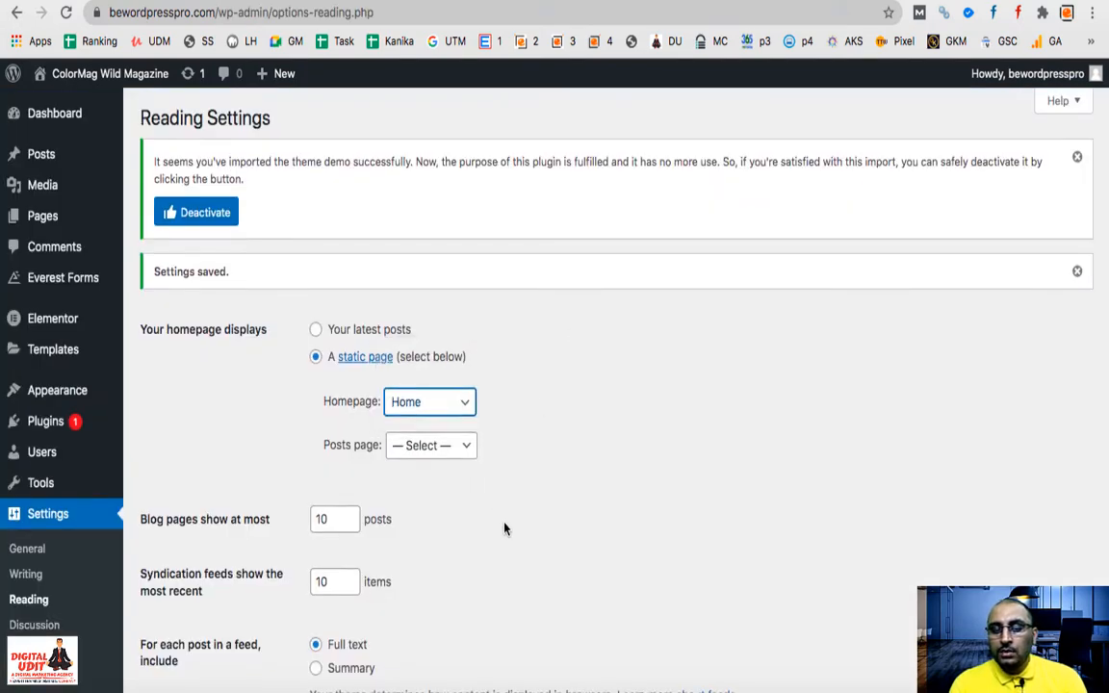
pyautogui.scroll(-5, 505, 527)
pyautogui.click(171, 605)
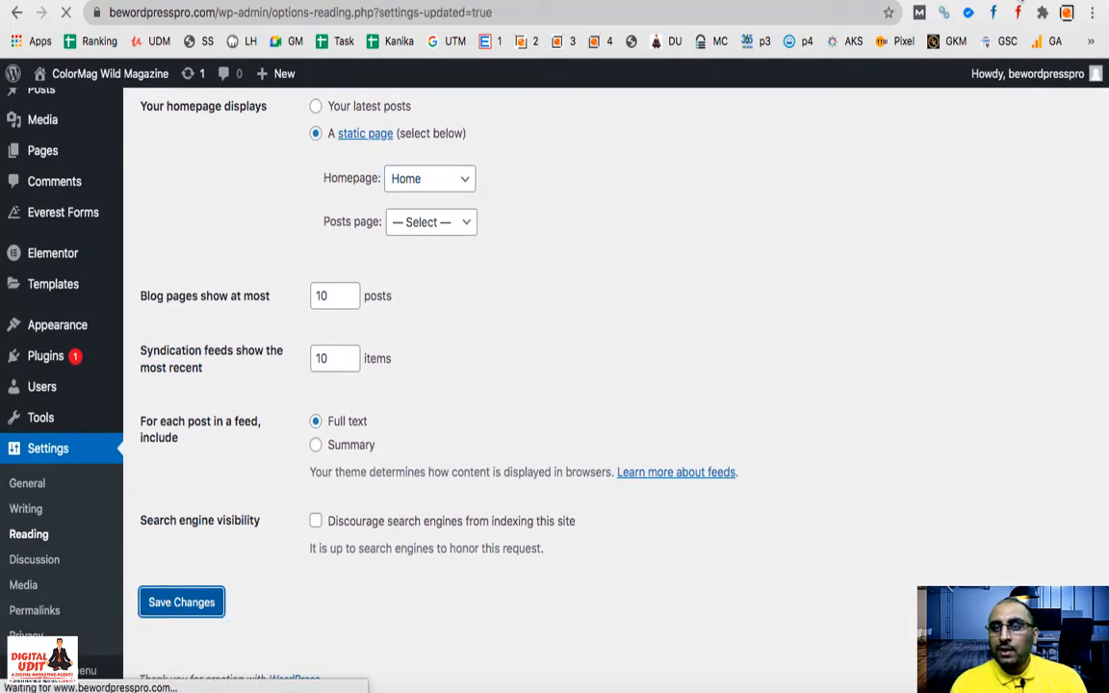
# Reload the live site and look over the page with Home as its homepage
pyautogui.hotkey('ctrl', 'Tab')
pyautogui.hotkey('ctrl', 'r')
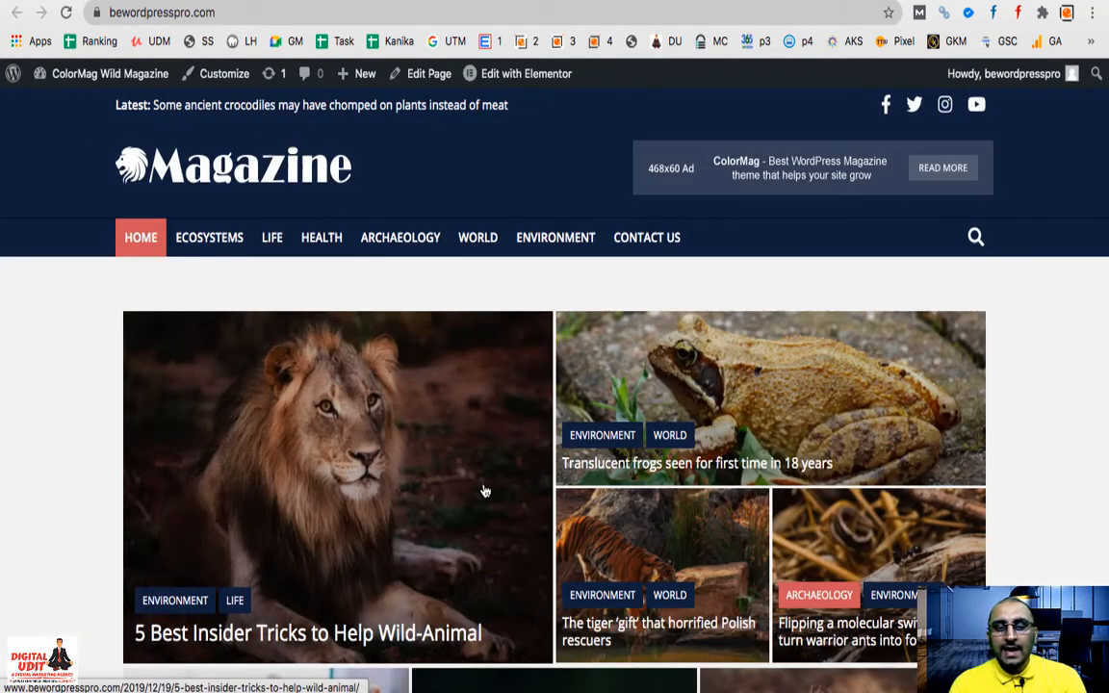
pyautogui.scroll(-10, 462, 462)
pyautogui.scroll(10, 481, 446)
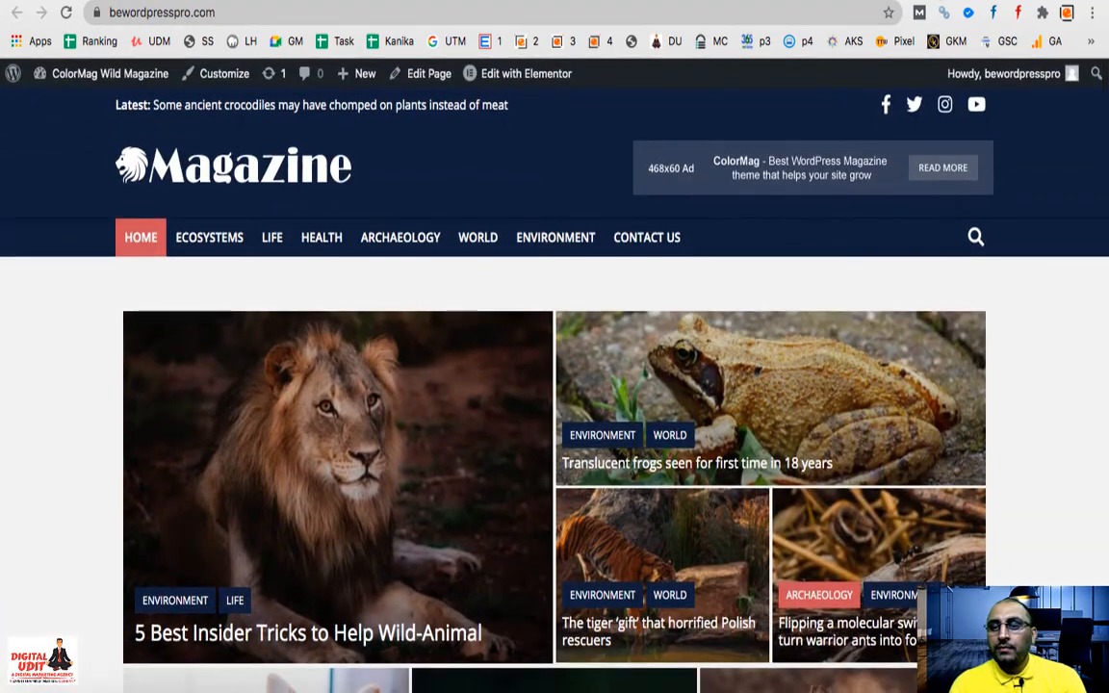
pyautogui.click(905, 1)
pyautogui.click(973, 1)
pyautogui.click(1040, 1)
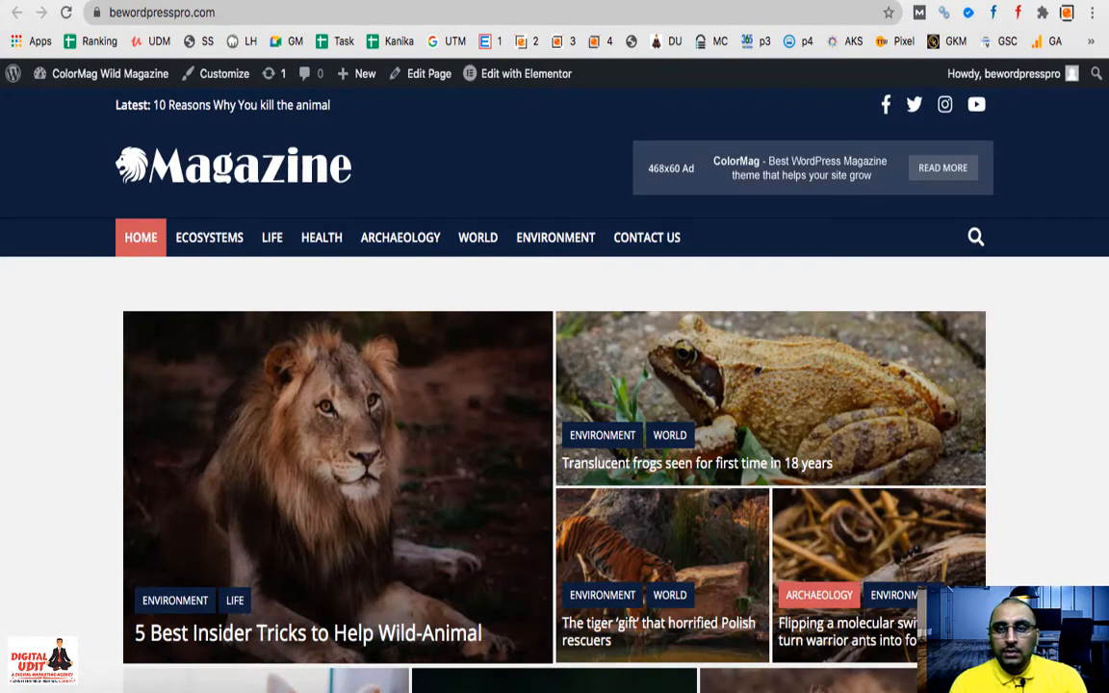
# Open the post categories screen and add a new category named Search Engine Optimization
pyautogui.click(898, 2)
pyautogui.moveTo(42, 153)
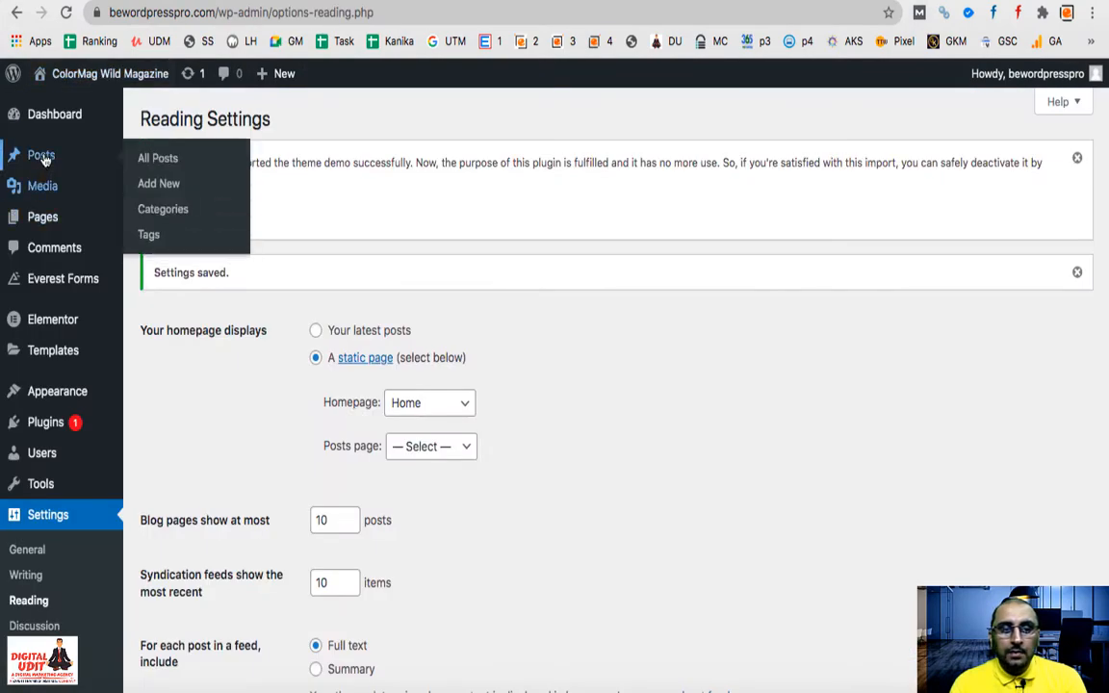
pyautogui.click(169, 217)
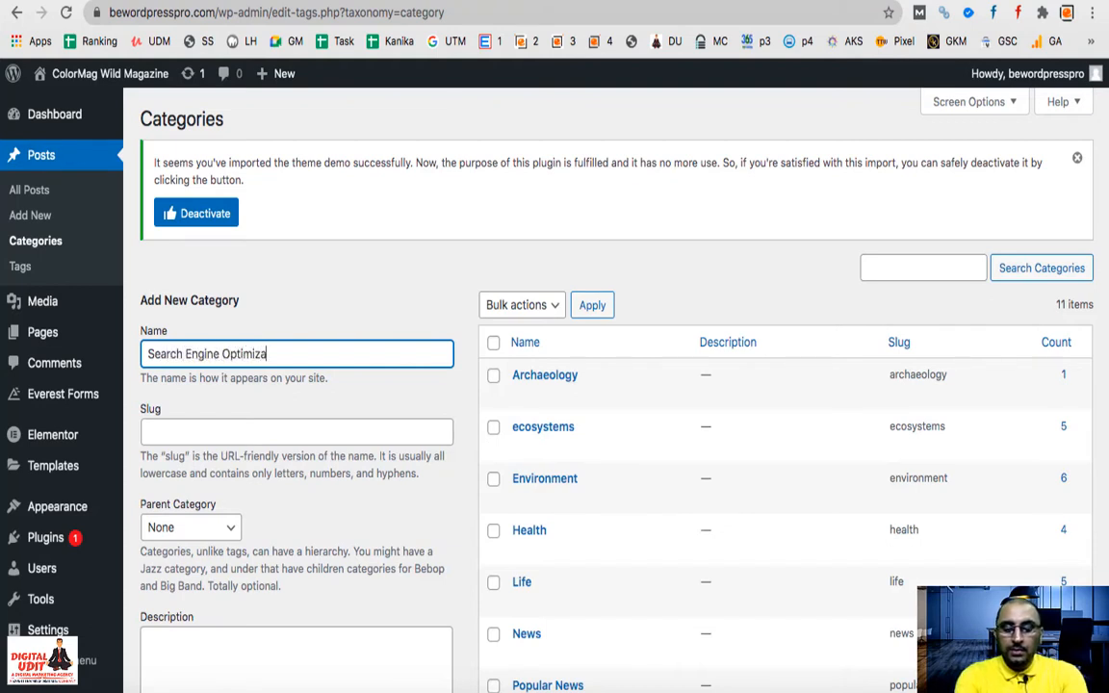
pyautogui.scroll(-5, 300, 441)
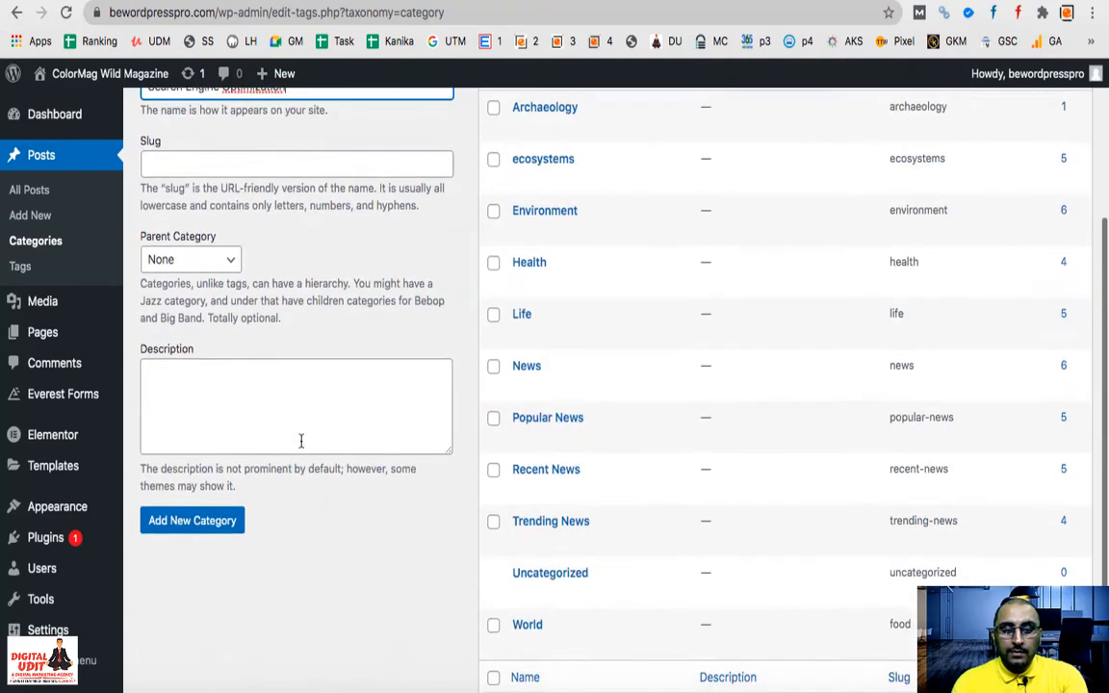
pyautogui.click(193, 484)
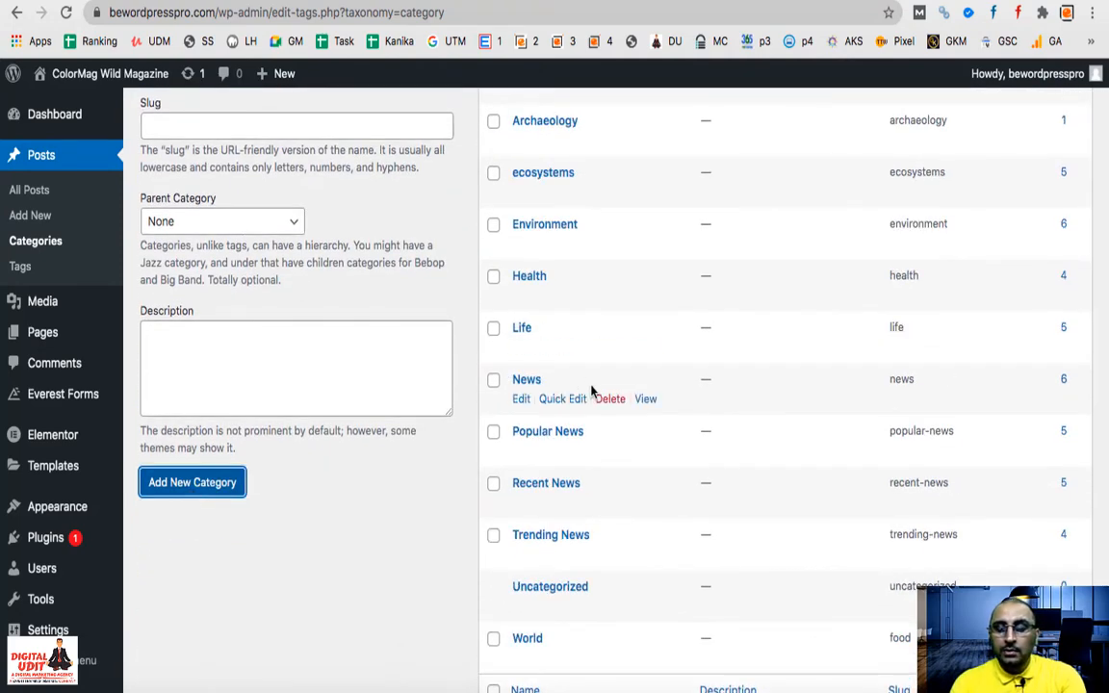
# Start a new post and dismiss the block editor's welcome guide
pyautogui.scroll(3, 592, 389)
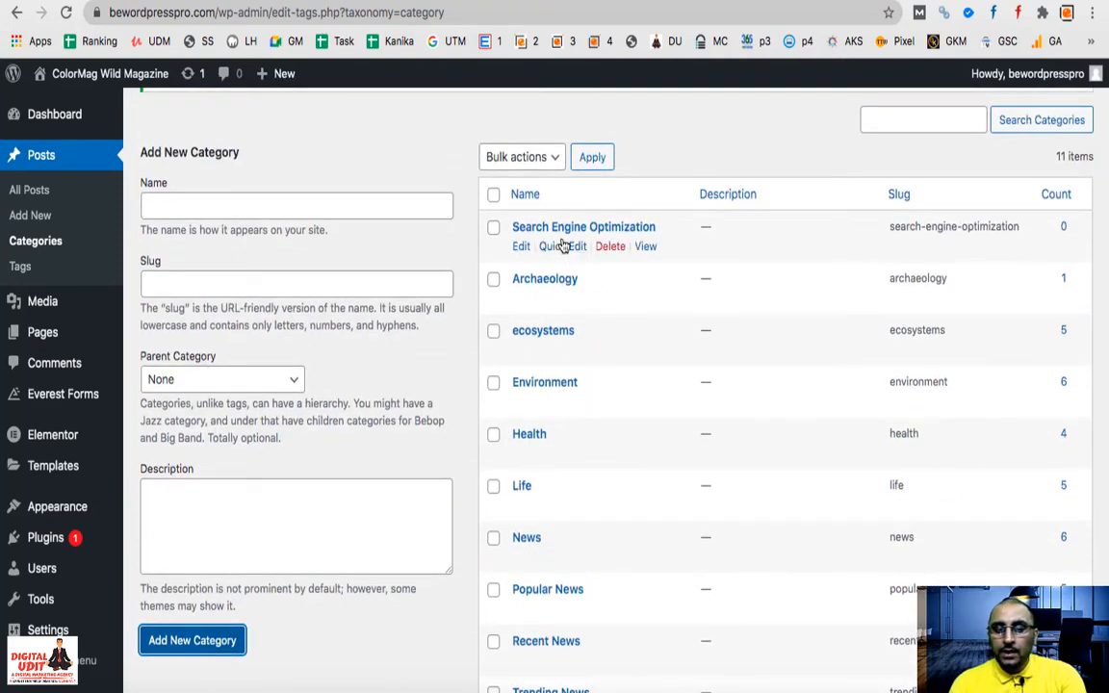
pyautogui.click(42, 216)
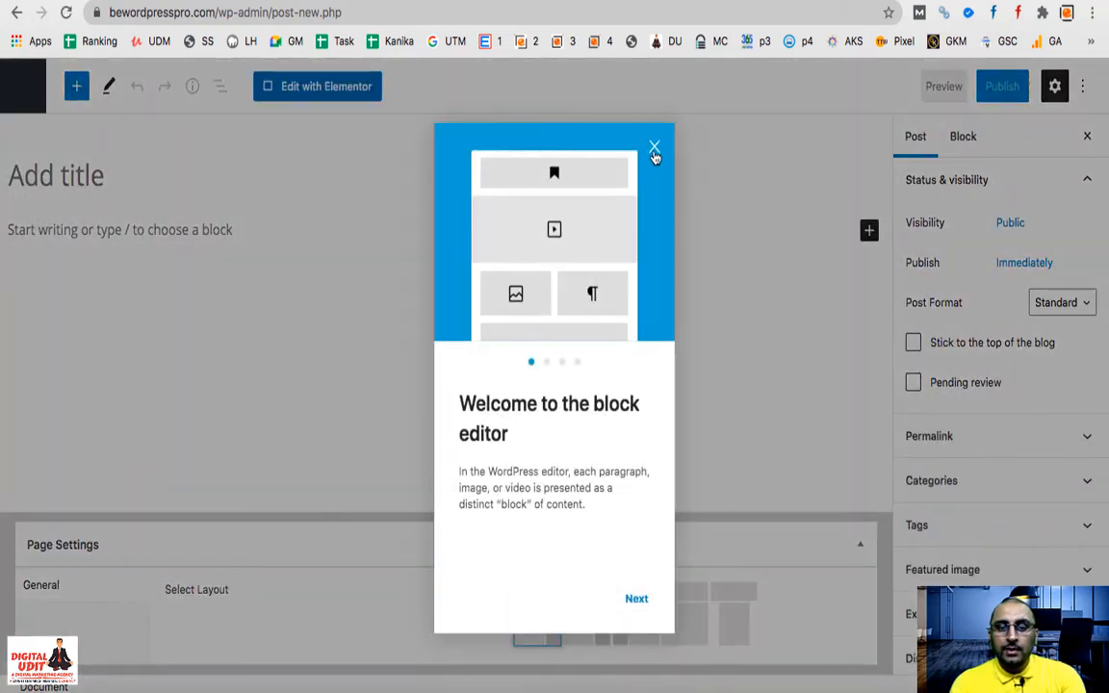
pyautogui.click(654, 148)
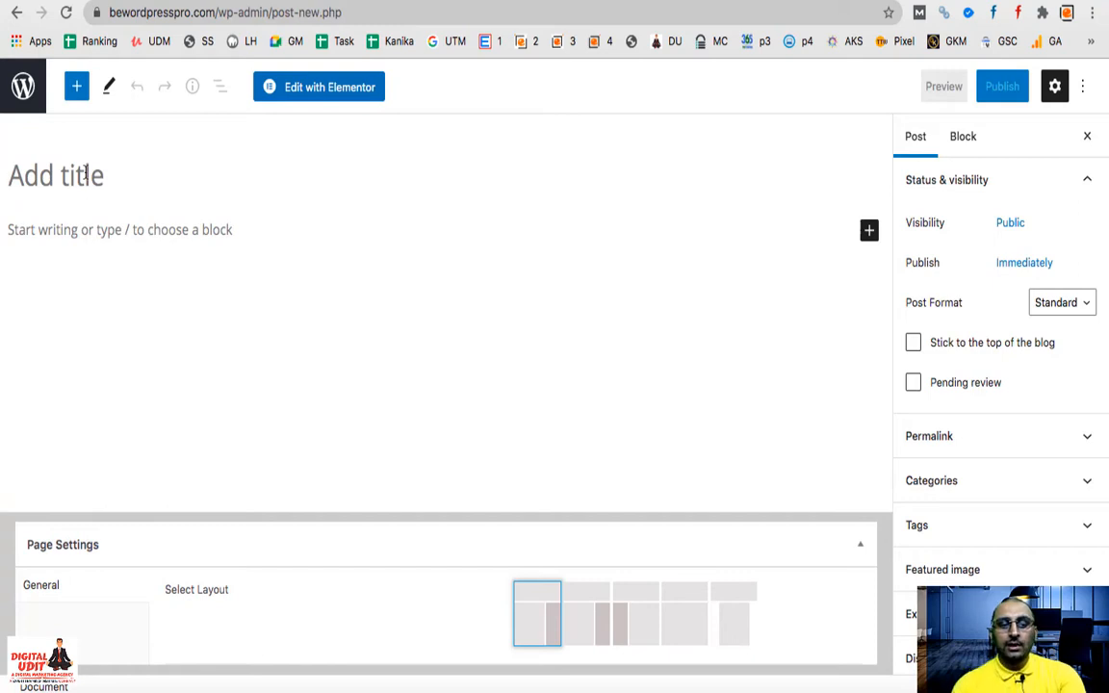
pyautogui.click(115, 237)
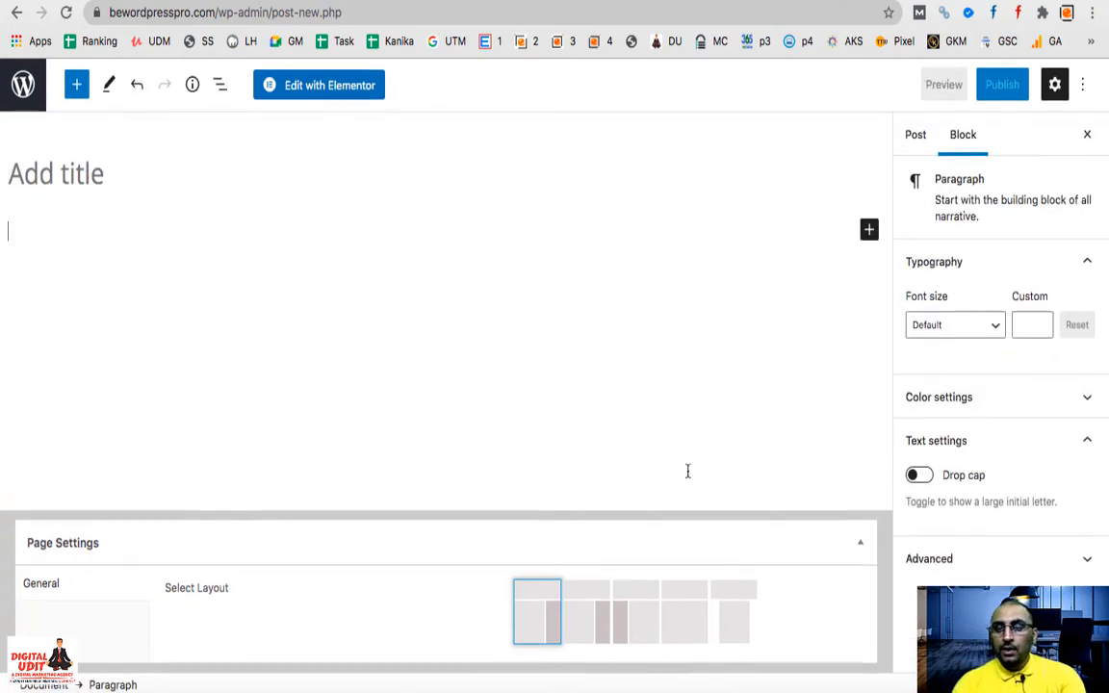
# Assign the new post to the Search Engine Optimization category in the post settings
pyautogui.click(915, 140)
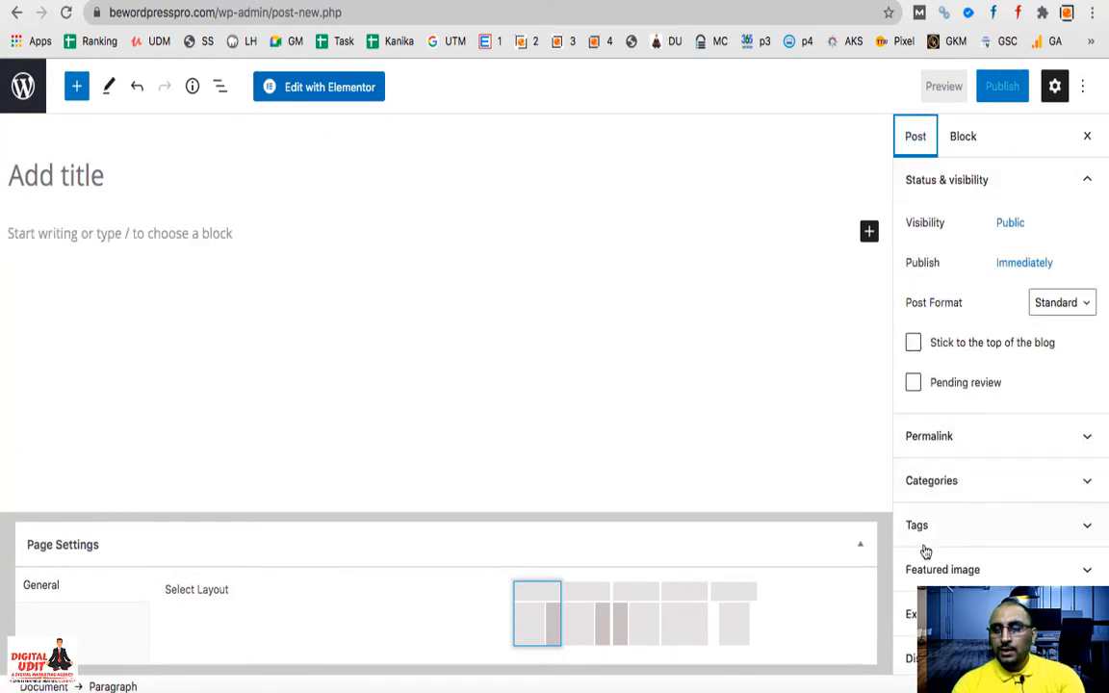
pyautogui.click(944, 483)
pyautogui.scroll(-5, 941, 485)
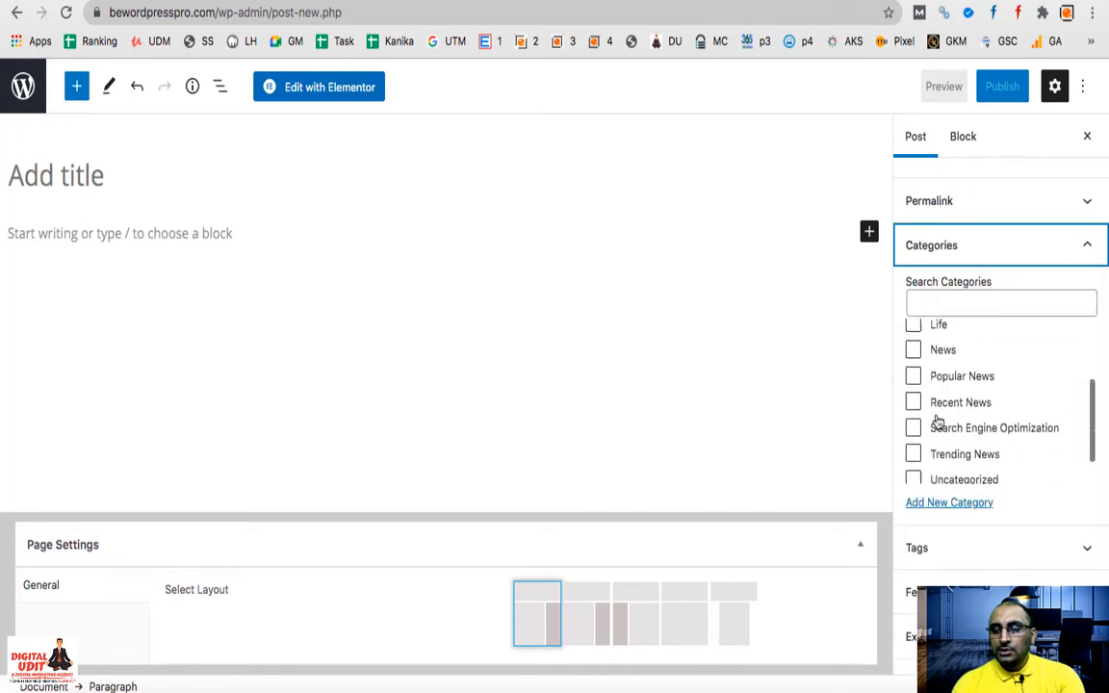
pyautogui.click(915, 395)
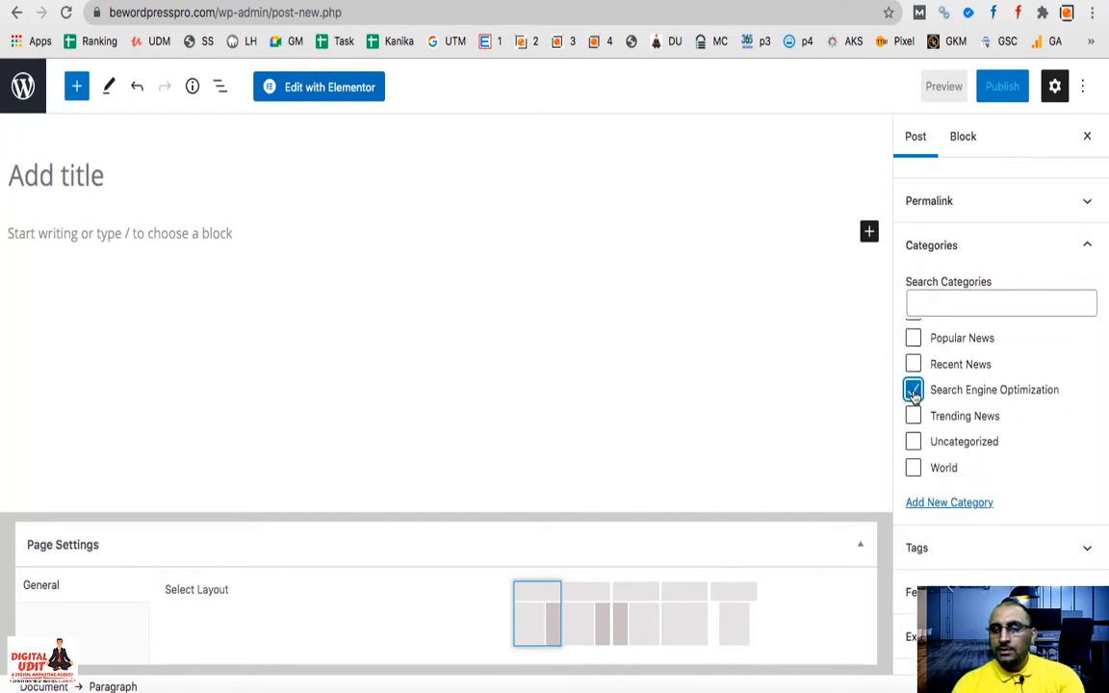
pyautogui.scroll(-1, 915, 397)
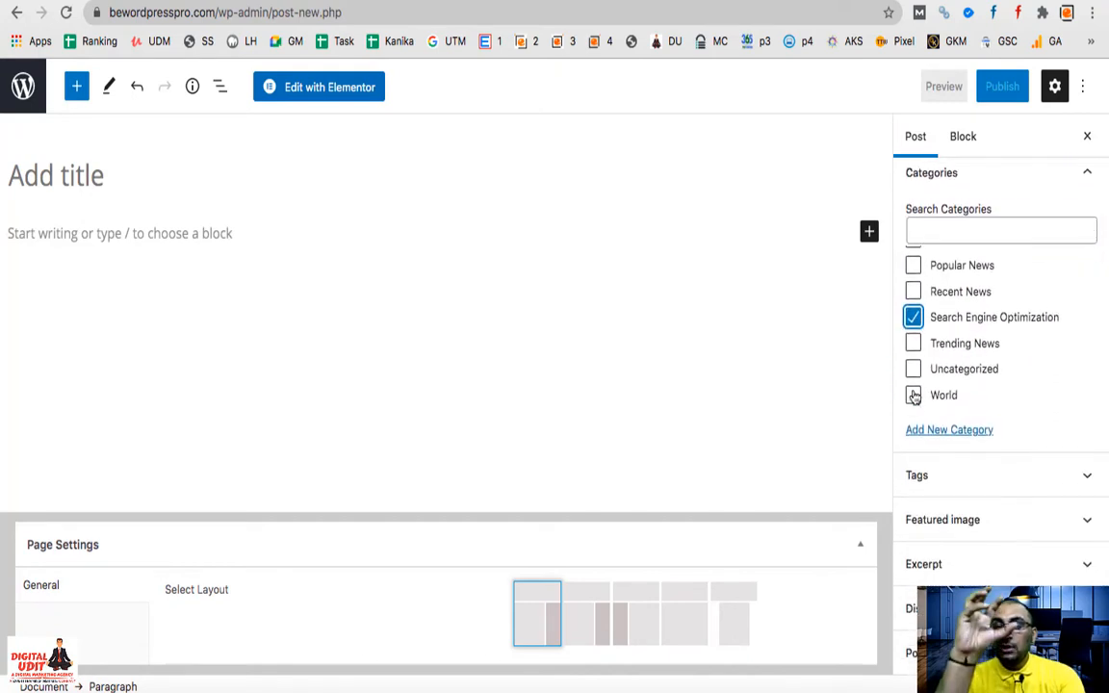
# Set images-33.png from the media library as the post's featured image
pyautogui.click(988, 521)
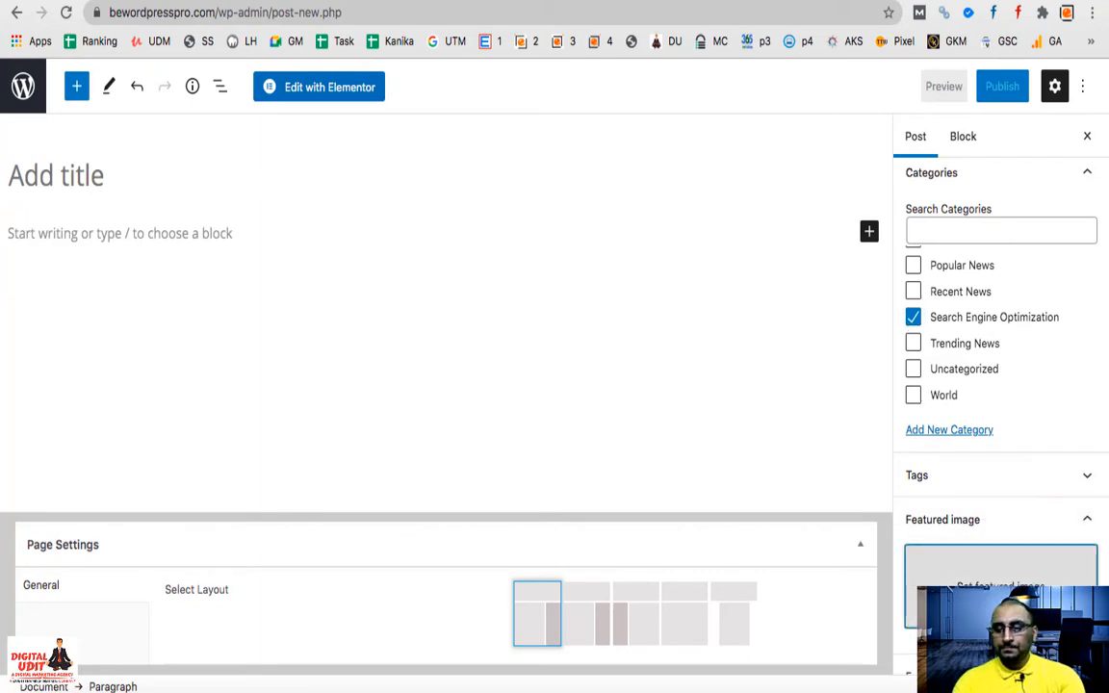
pyautogui.click(953, 568)
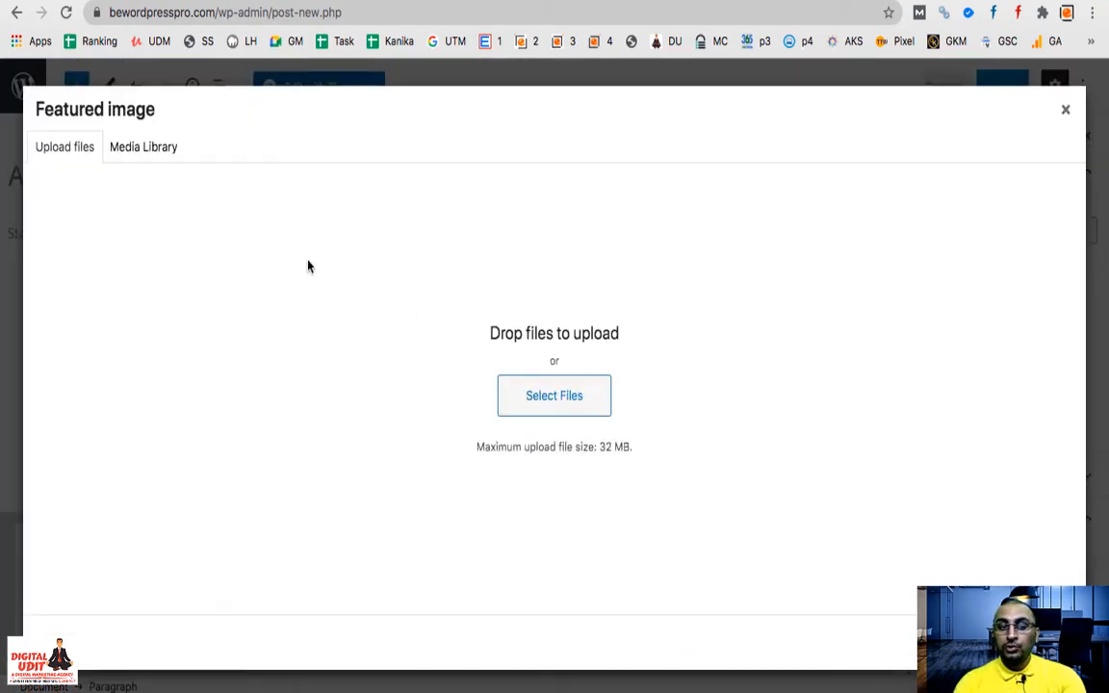
pyautogui.click(148, 147)
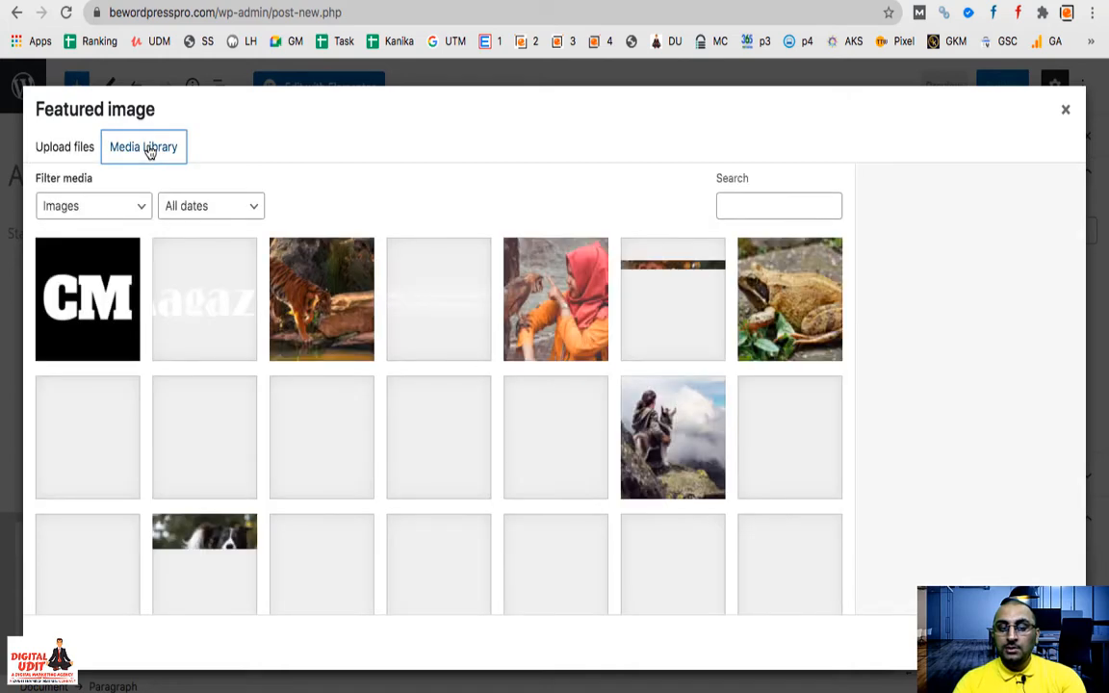
pyautogui.click(204, 437)
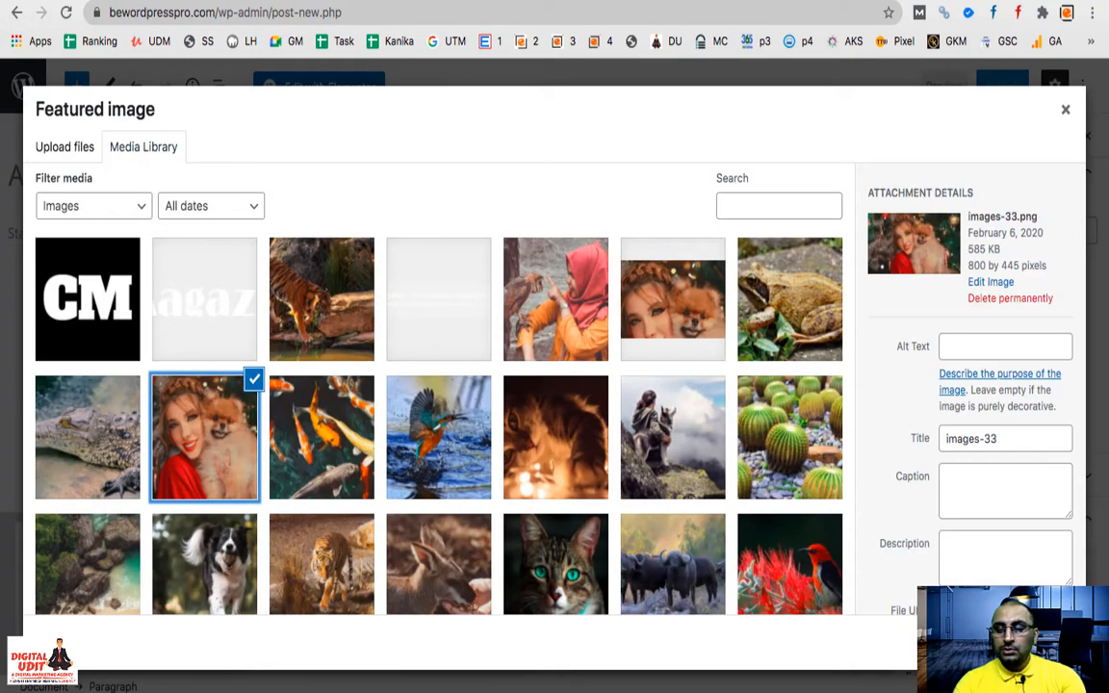
pyautogui.click(1020, 642)
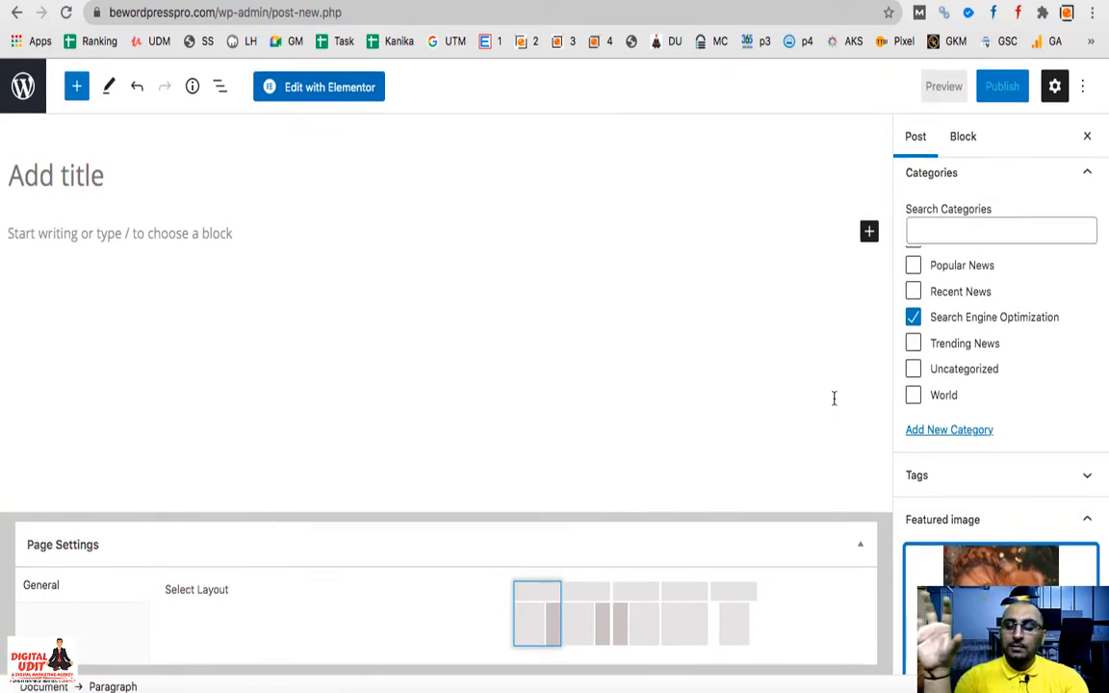
pyautogui.scroll(-3, 987, 469)
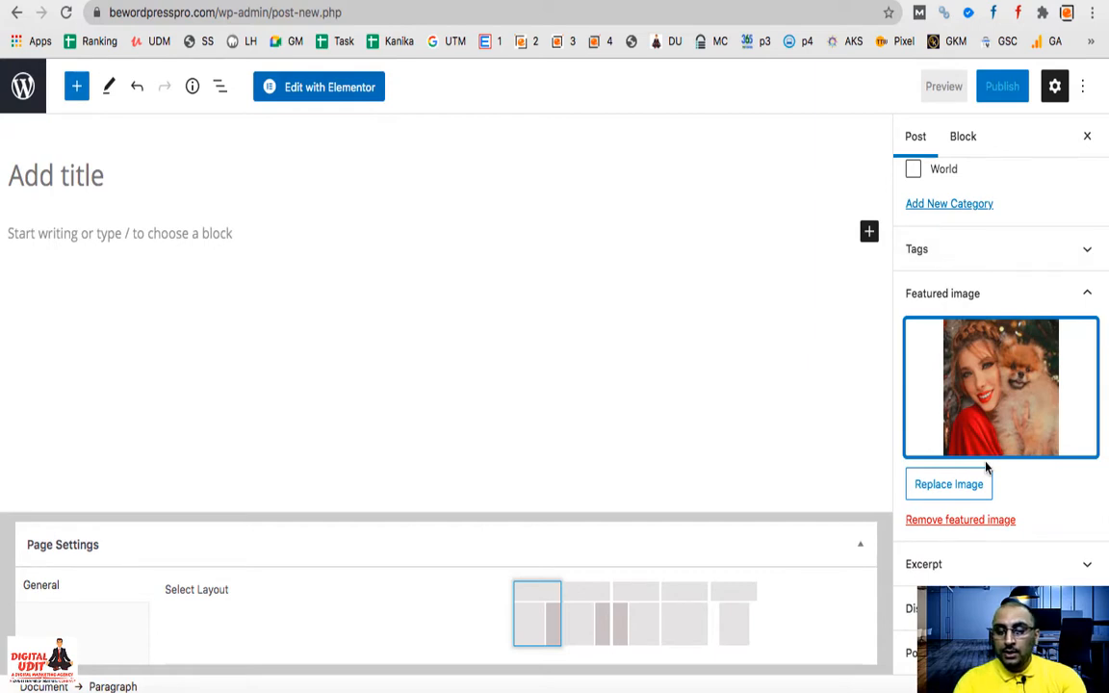
pyautogui.scroll(5, 987, 469)
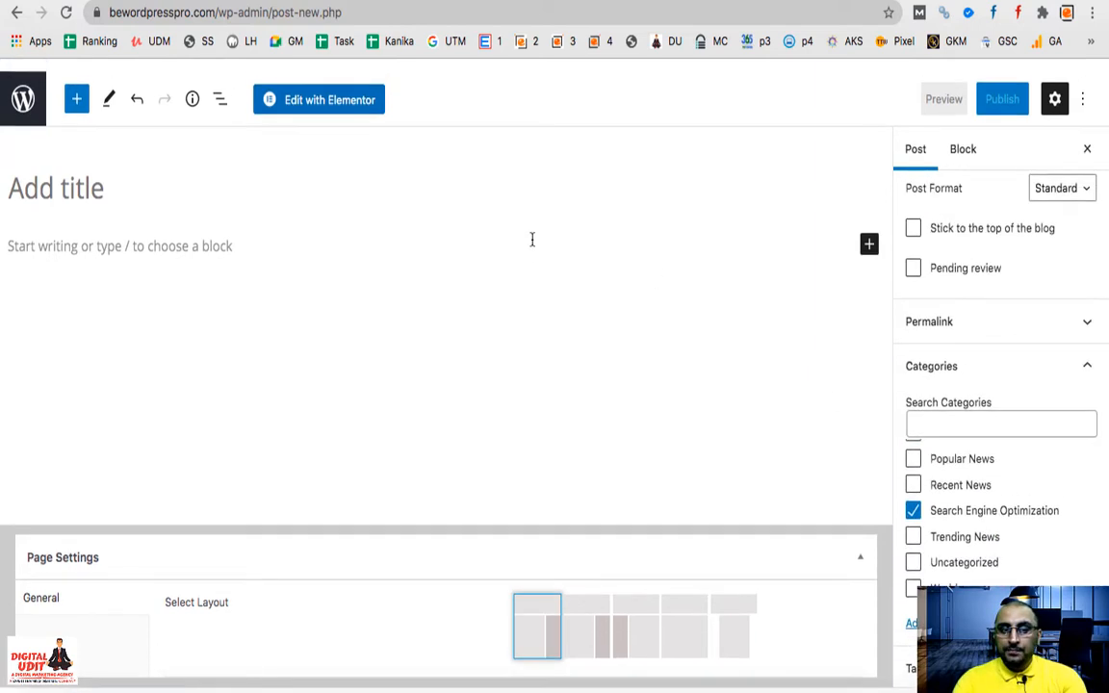
pyautogui.click(532, 239)
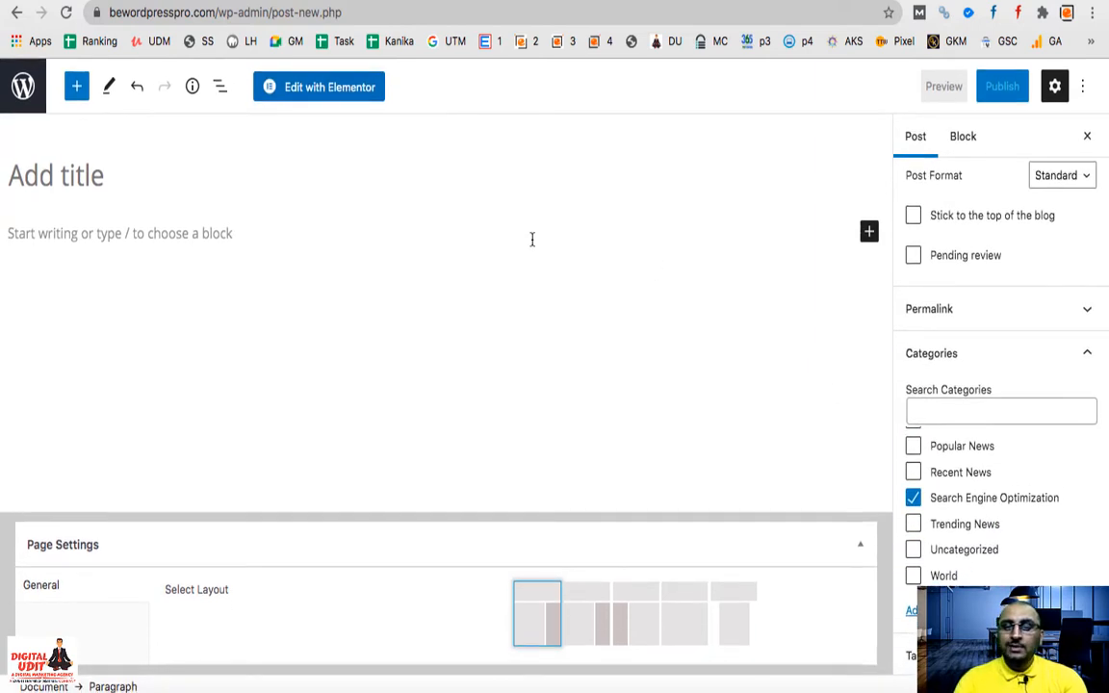
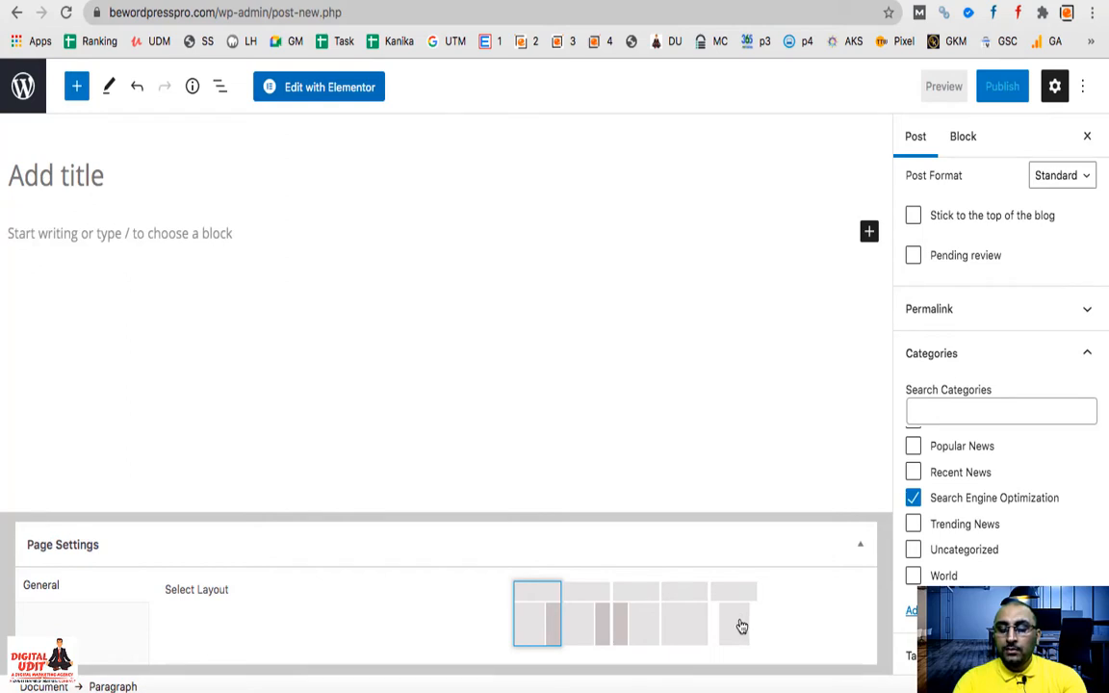
# Title the post "What is SEO?" and publish it
pyautogui.click(1002, 87)
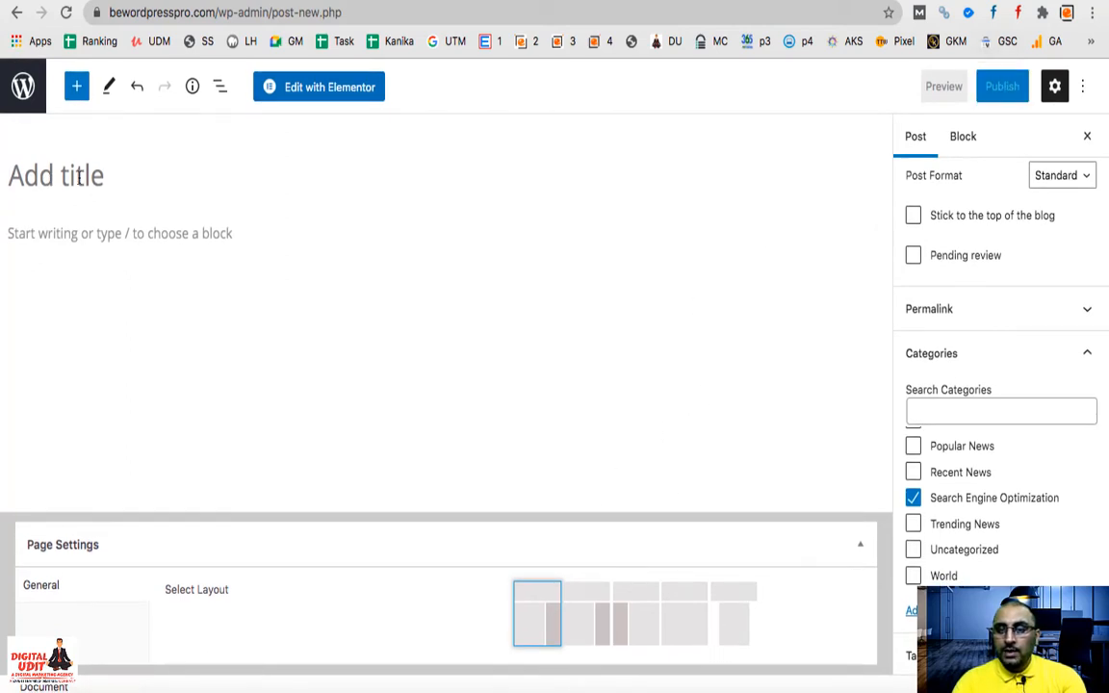
pyautogui.write('Wha')
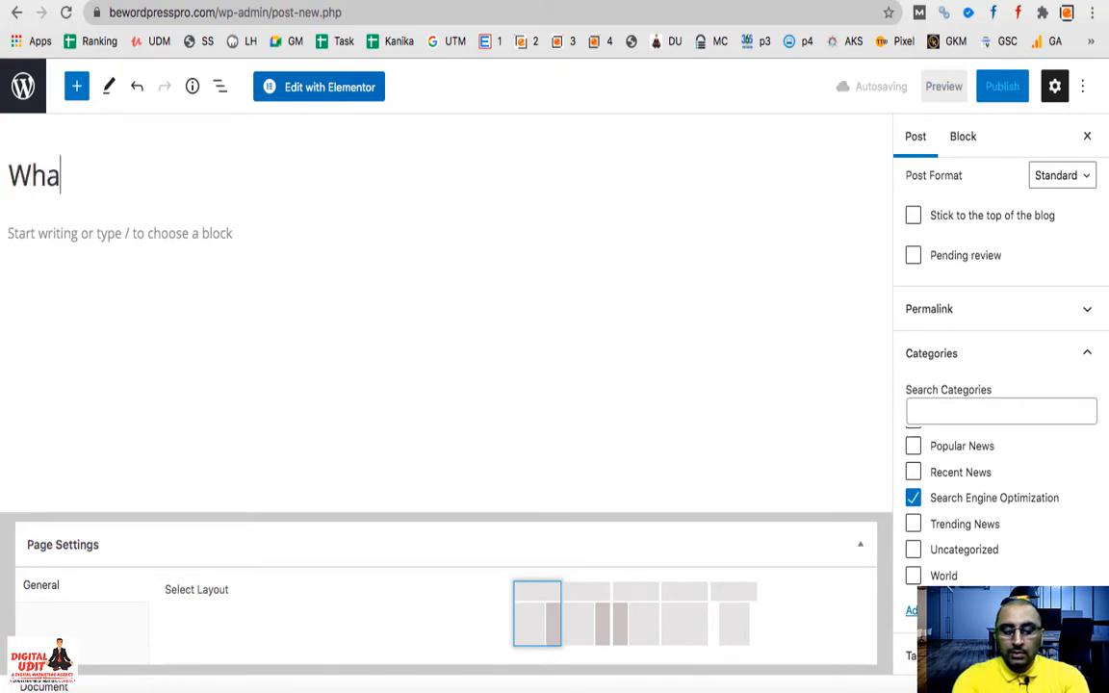
pyautogui.write('t is SEO?')
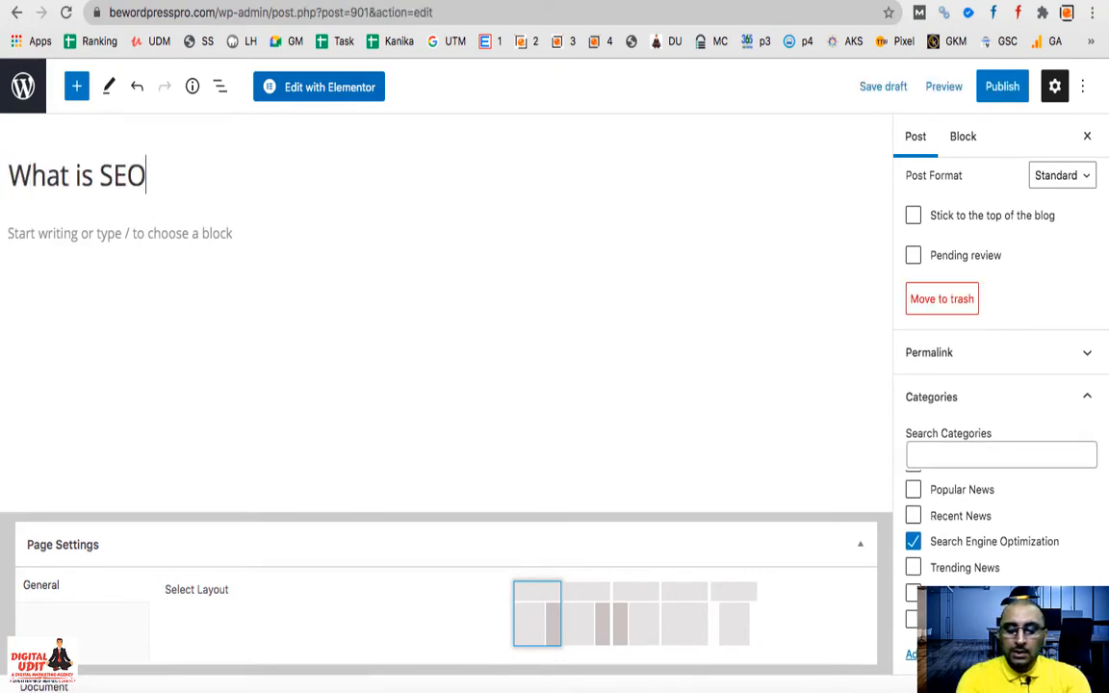
pyautogui.click(1001, 89)
pyautogui.click(974, 89)
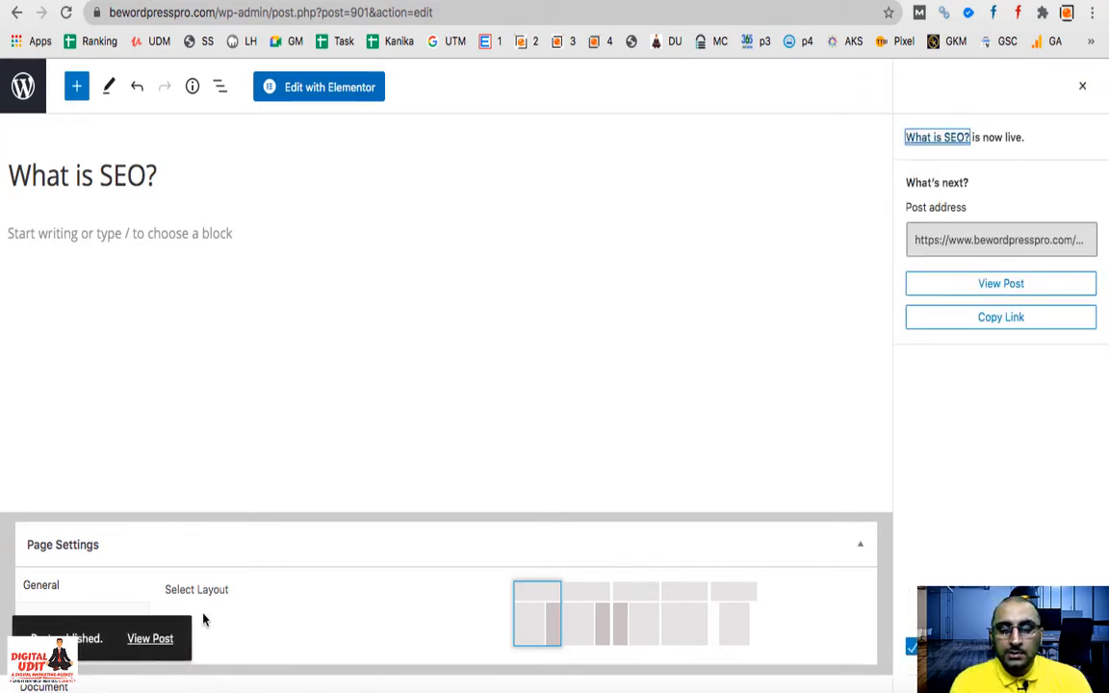
# View the published What is SEO? post on the live site and look over its page
pyautogui.click(161, 638)
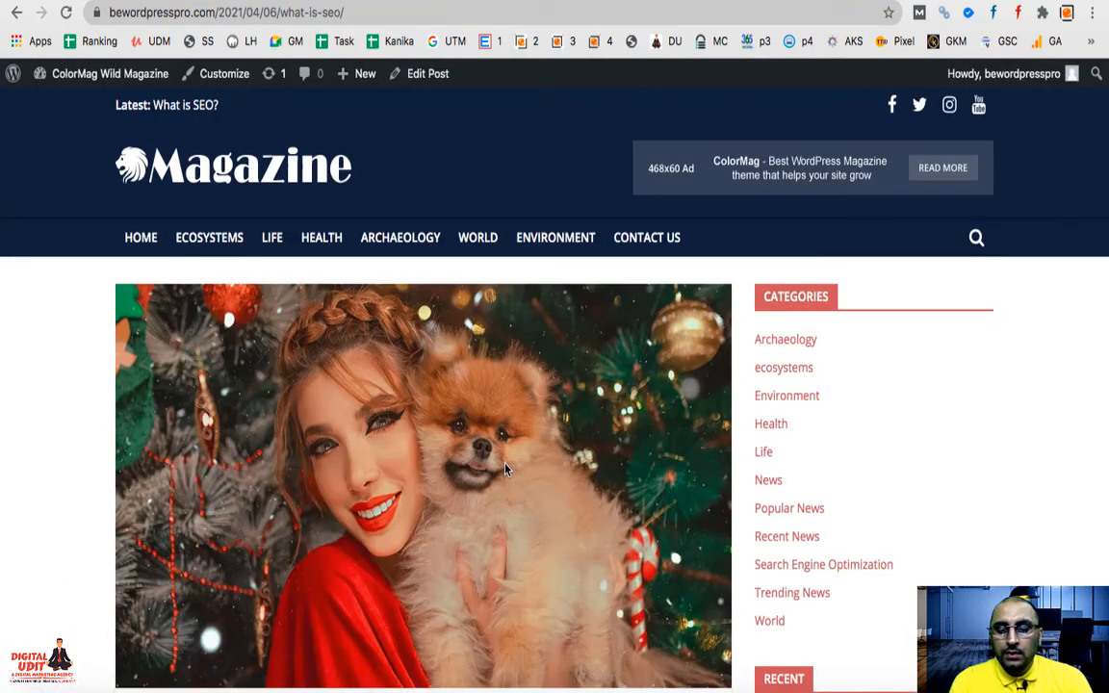
pyautogui.scroll(-5, 506, 469)
pyautogui.scroll(5, 506, 469)
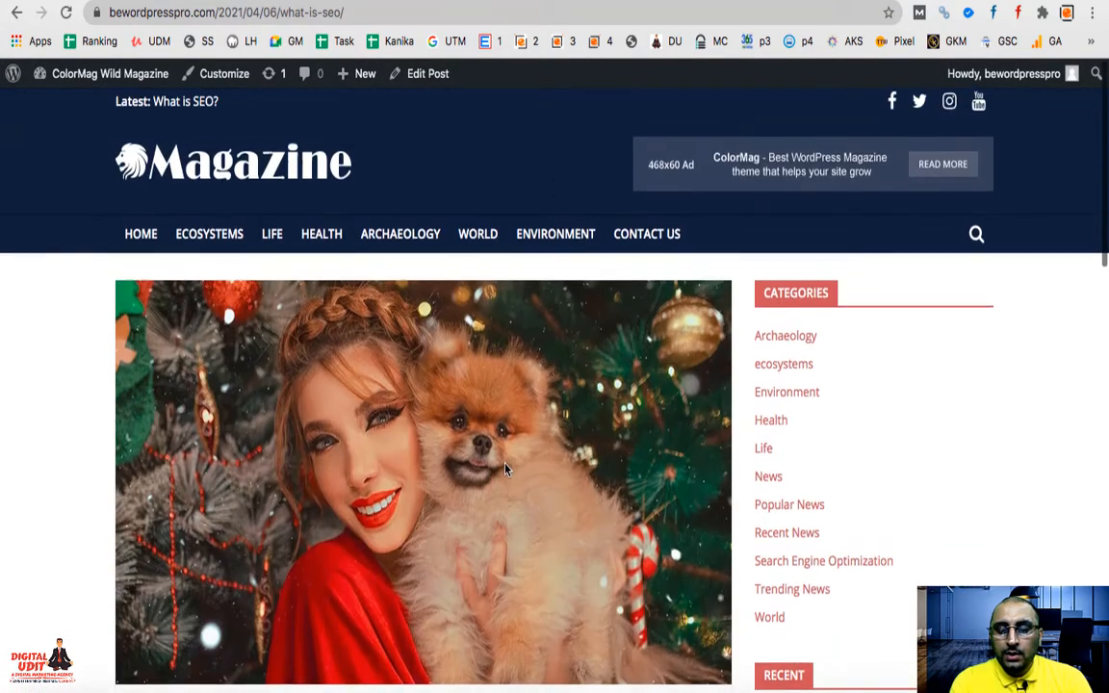
# Go to the live site's homepage and look through its sections for the new post
pyautogui.click(214, 174)
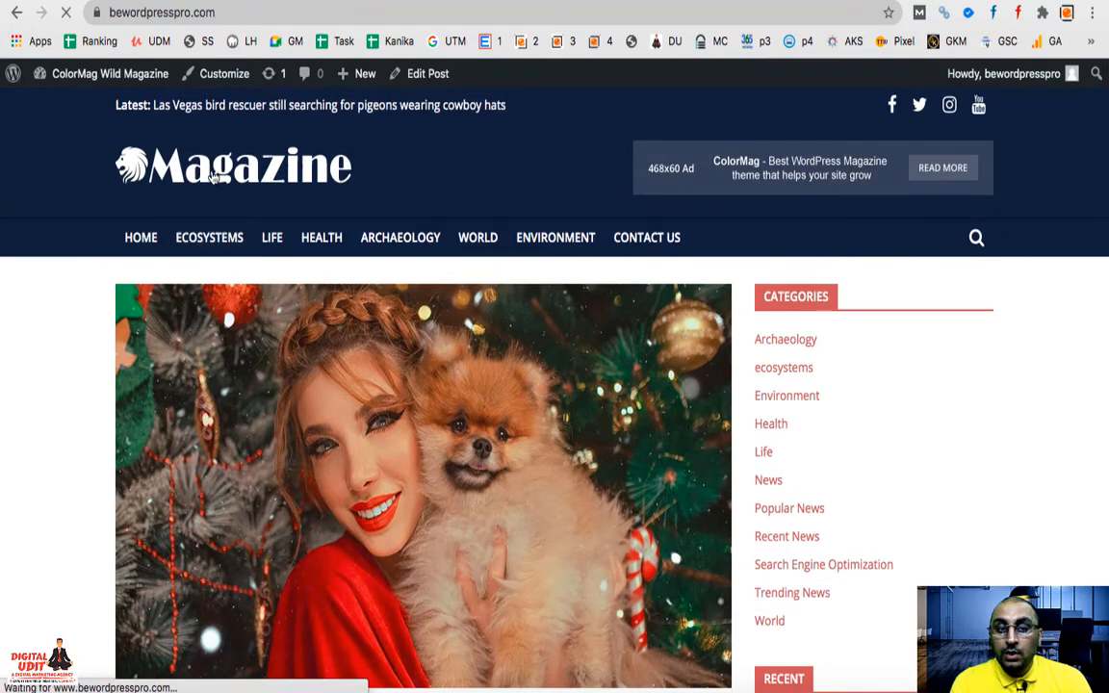
pyautogui.scroll(-5, 396, 337)
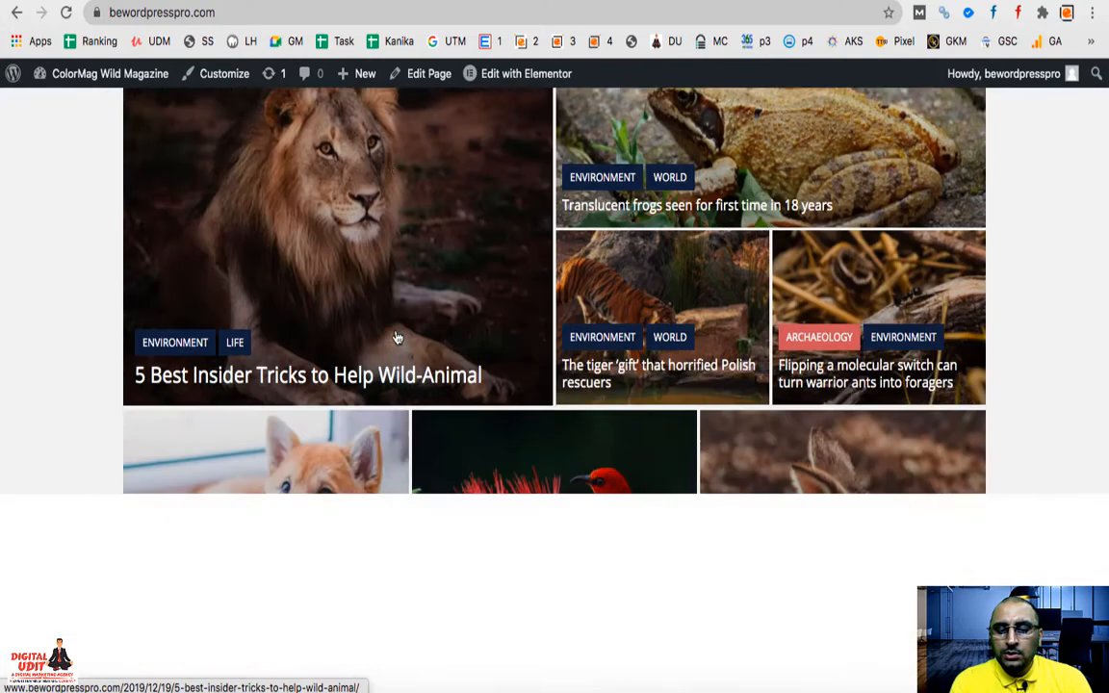
pyautogui.scroll(-10, 396, 335)
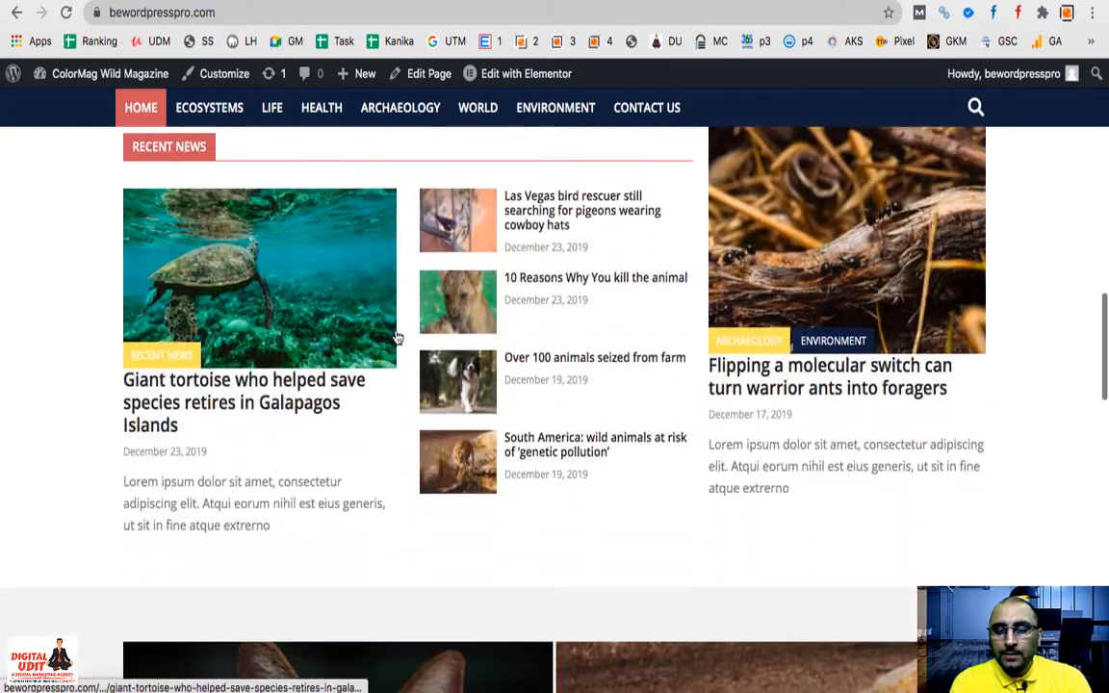
pyautogui.scroll(-7, 395, 337)
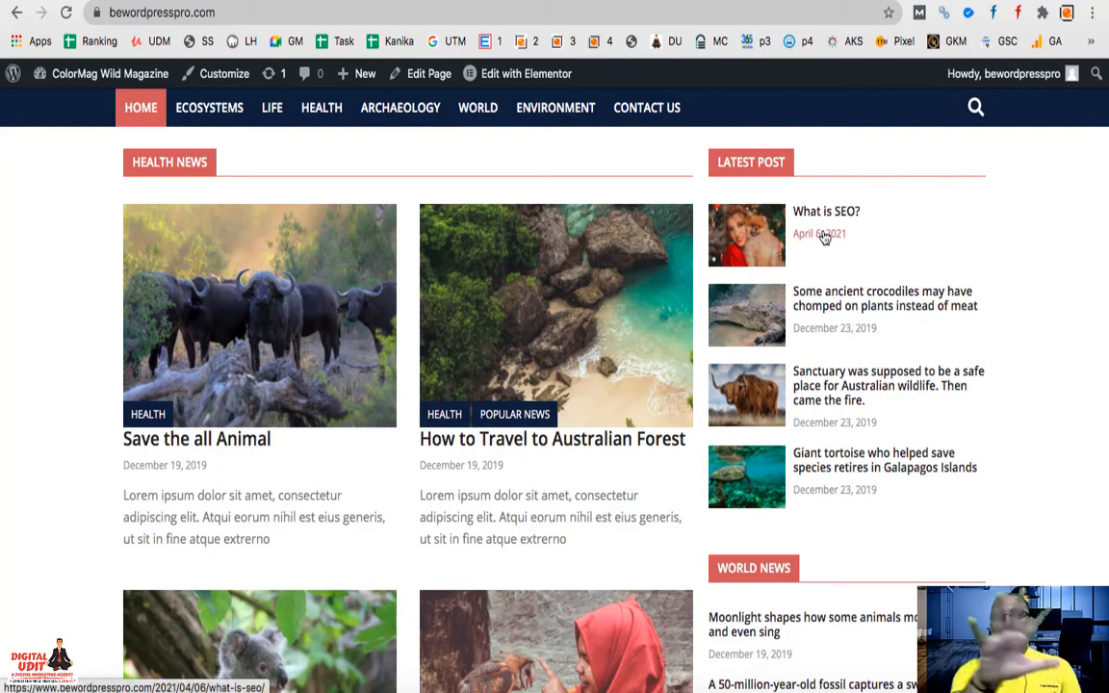
pyautogui.scroll(3, 486, 270)
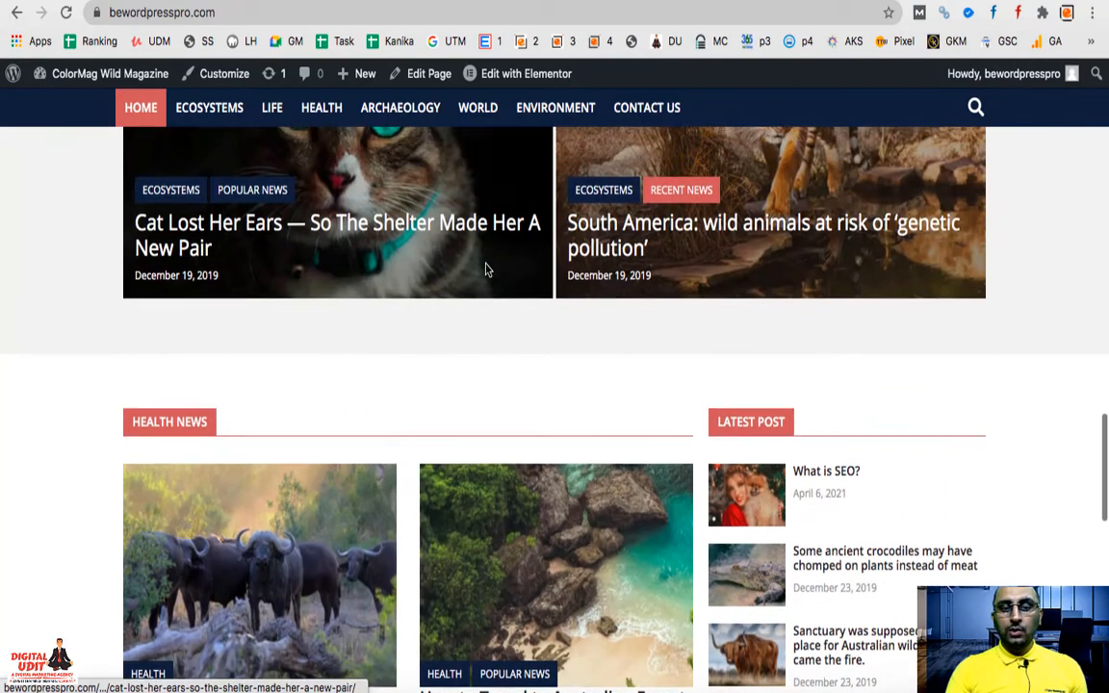
pyautogui.scroll(5, 486, 270)
pyautogui.scroll(12, 487, 272)
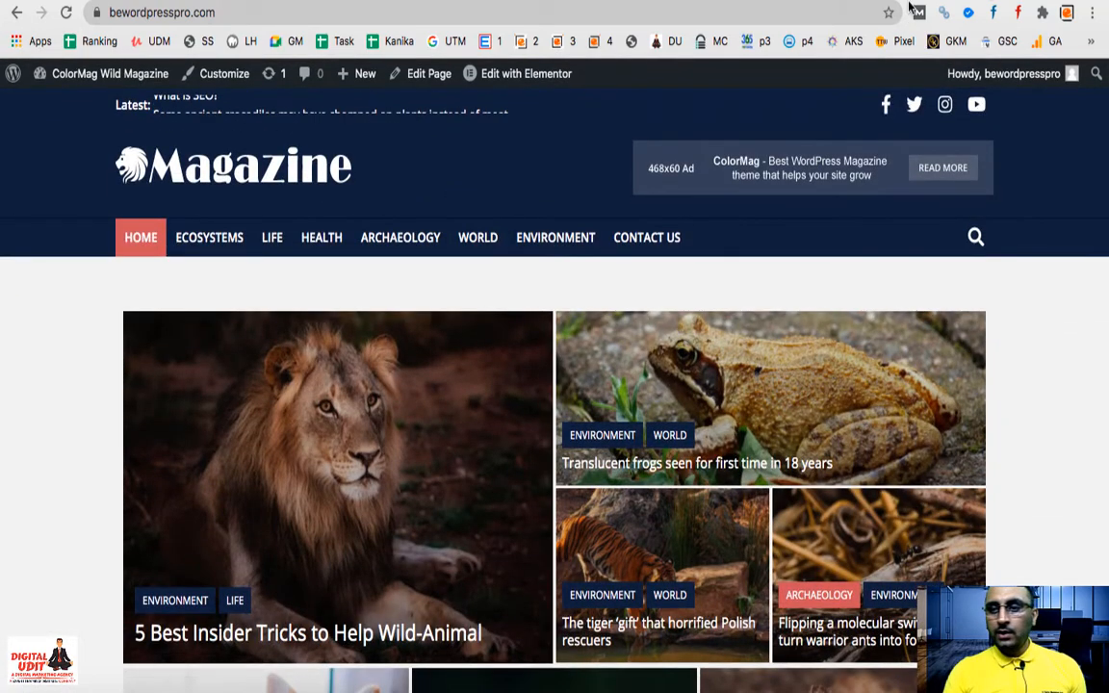
# Return to the admin dashboard and open the front page, Home, for editing
pyautogui.moveTo(74, 77)
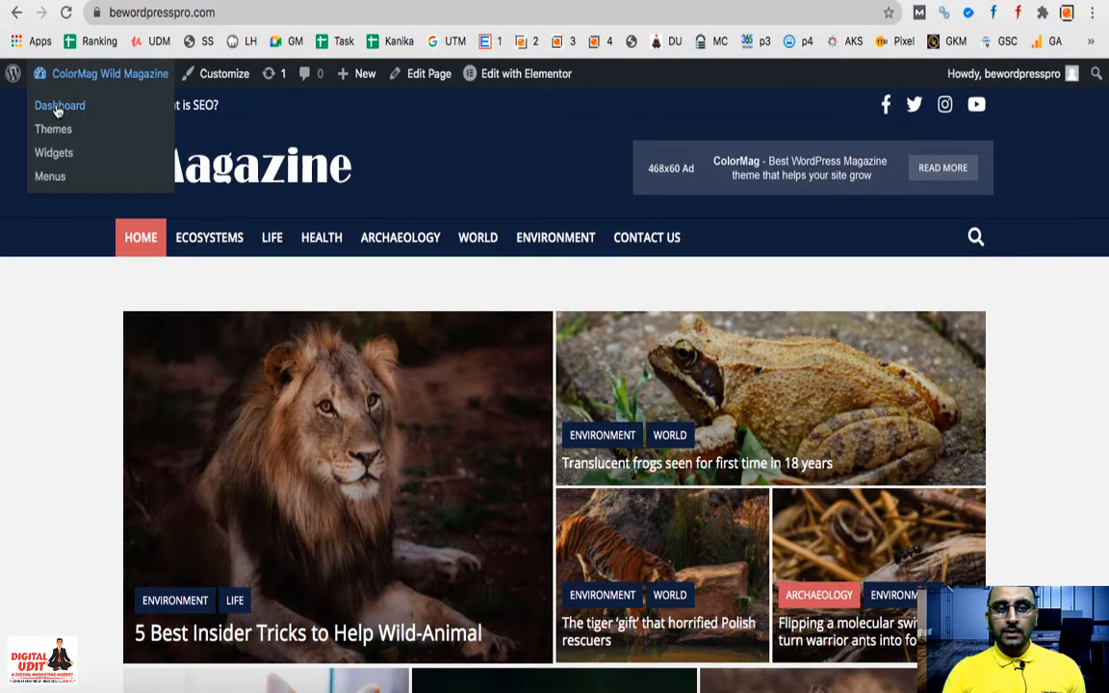
pyautogui.click(57, 107)
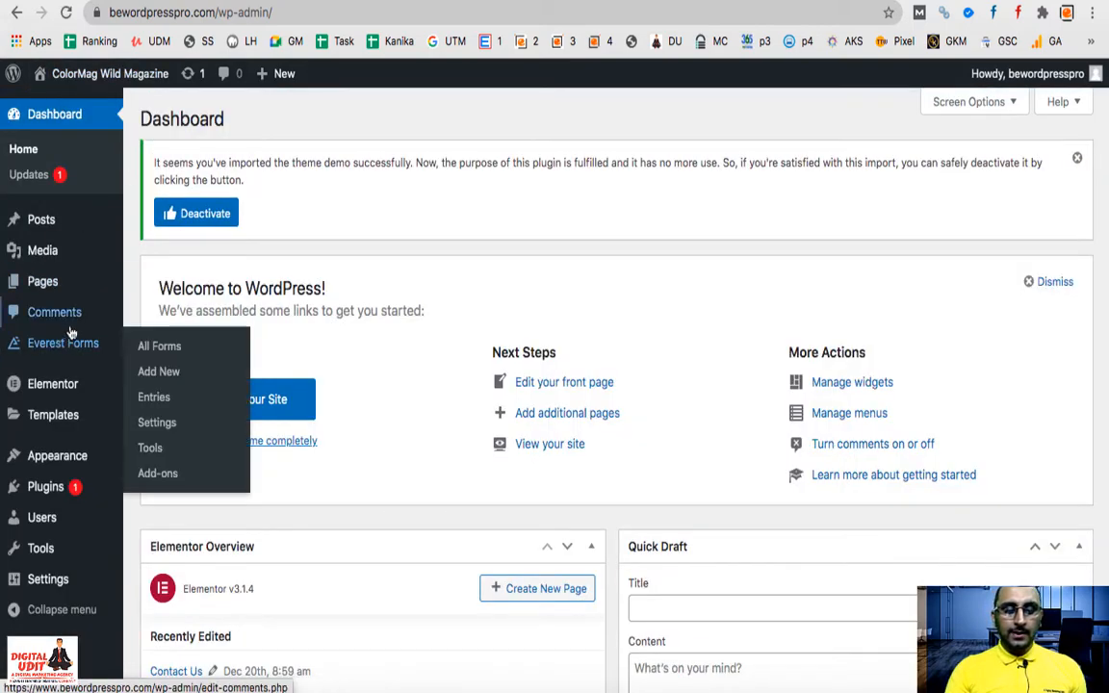
pyautogui.moveTo(60, 284)
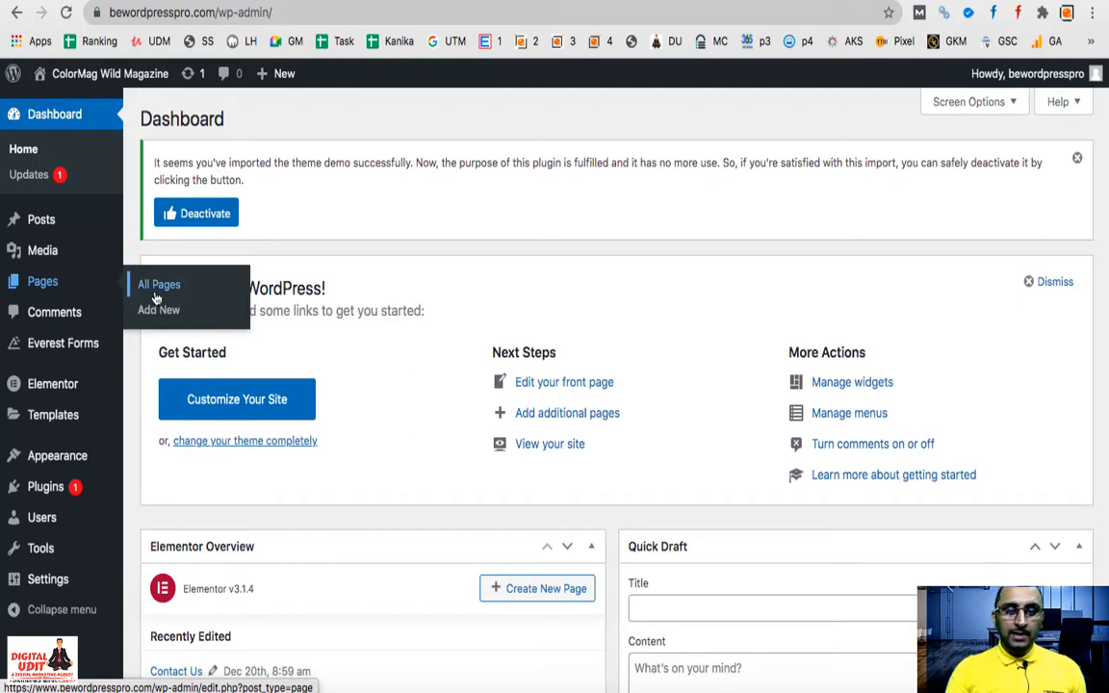
pyautogui.click(565, 383)
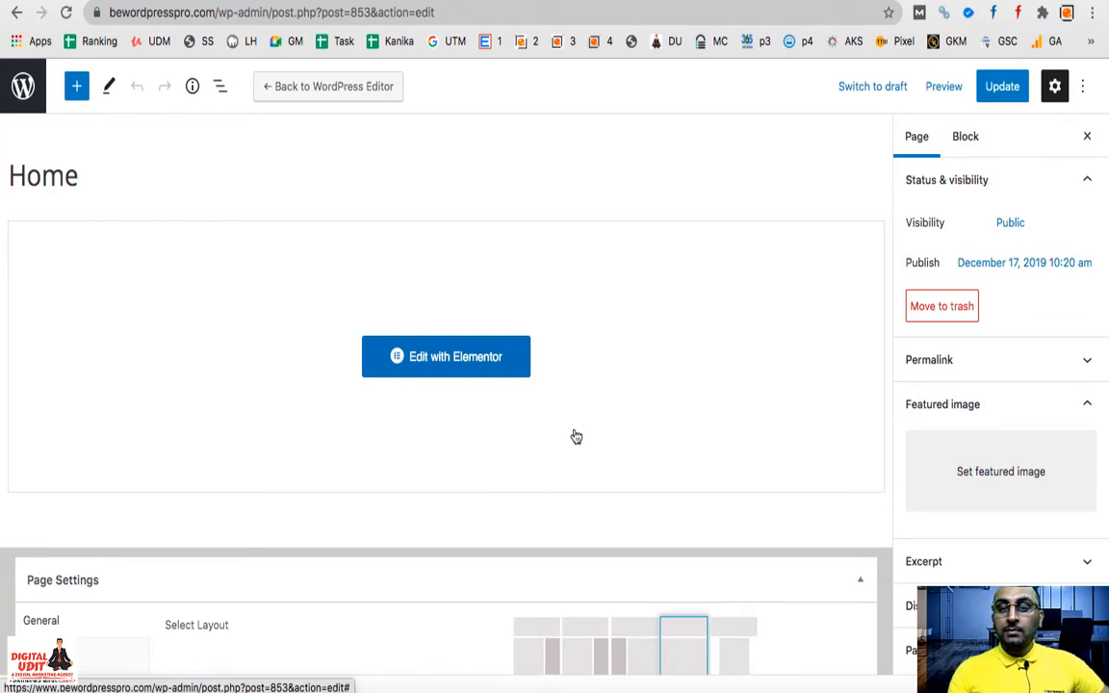
pyautogui.scroll(5, 576, 437)
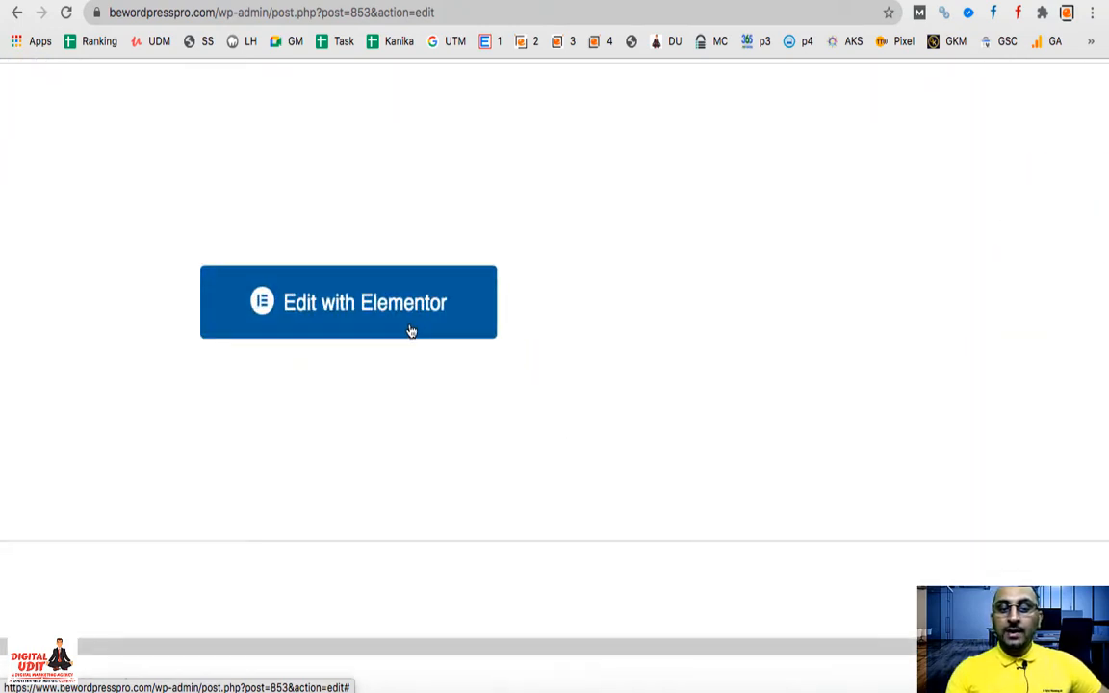
pyautogui.scroll(-5, 405, 341)
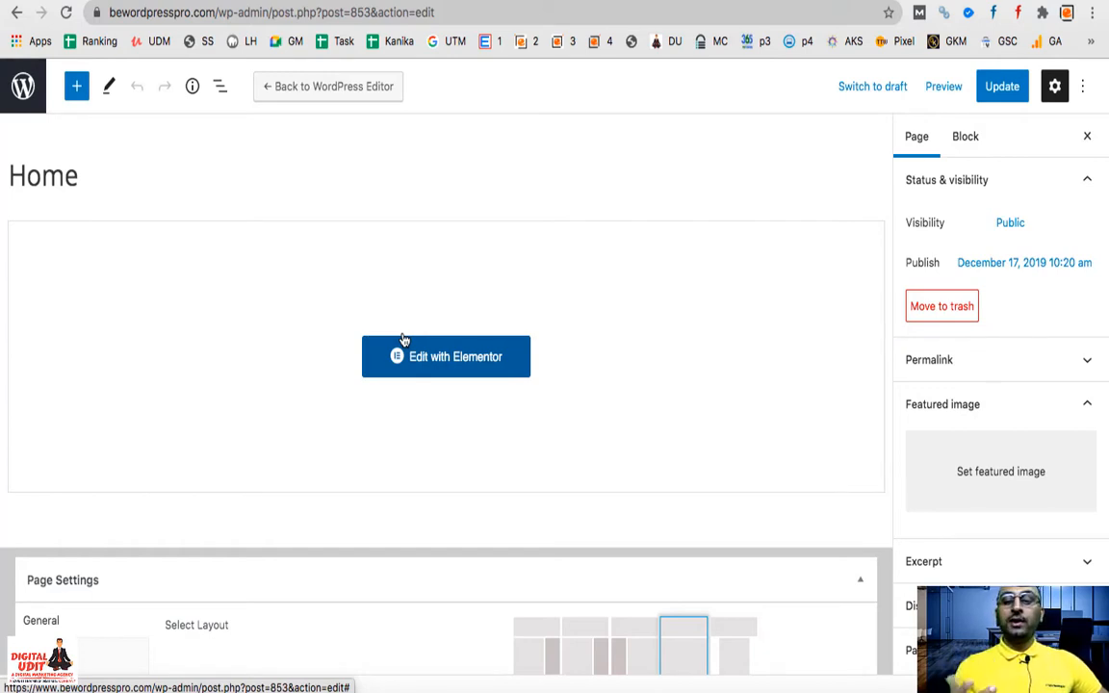
# Open the Home page in Elementor and collapse the Basic, Pro and General widget categories
pyautogui.click(453, 359)
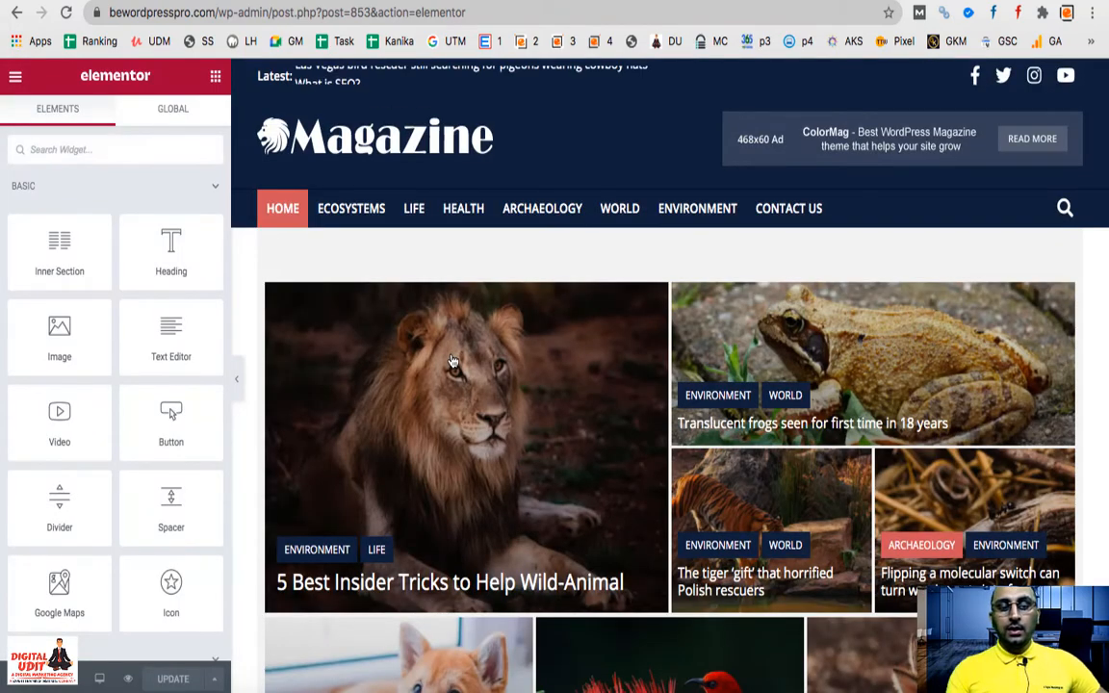
pyautogui.scroll(-4, 87, 325)
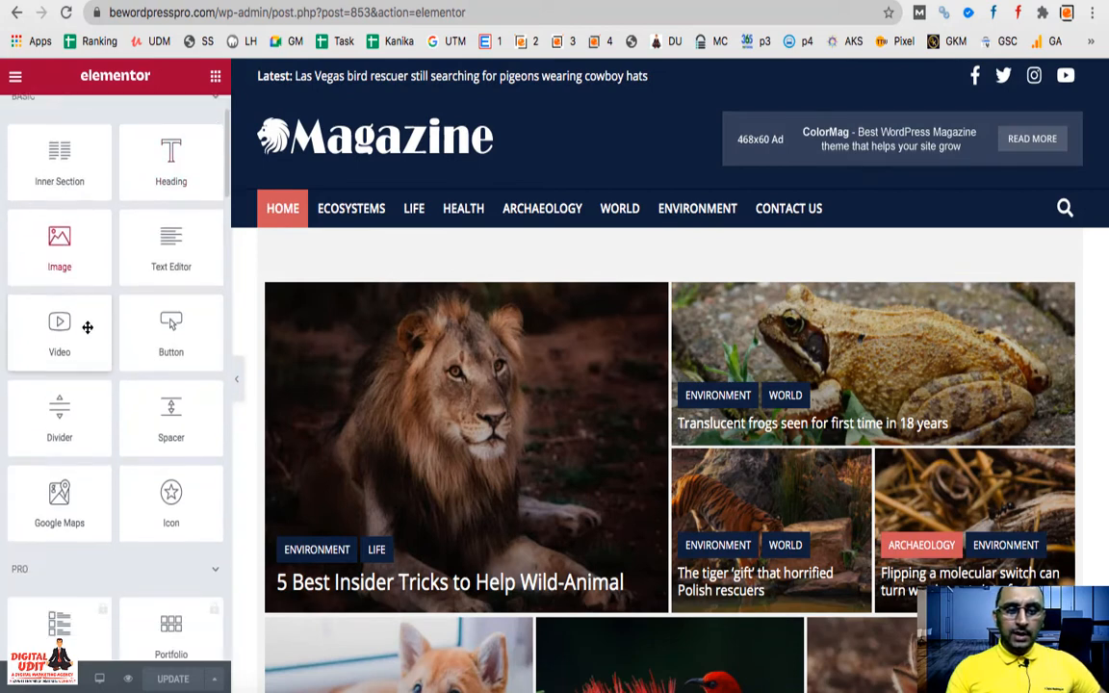
pyautogui.scroll(4, 87, 324)
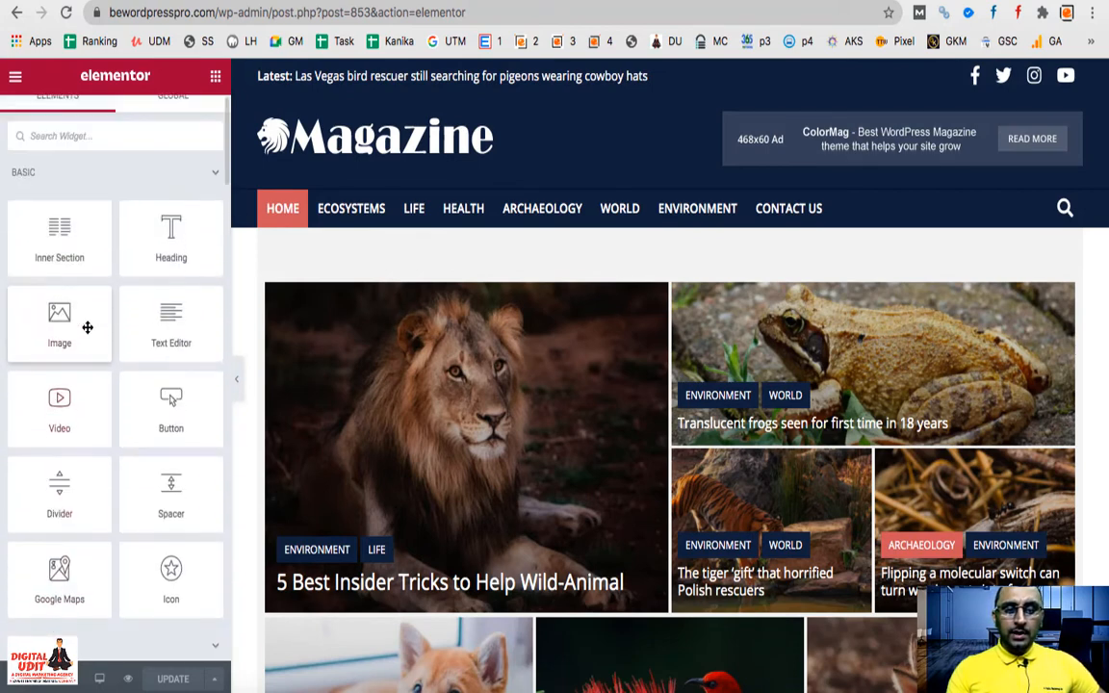
pyautogui.click(214, 188)
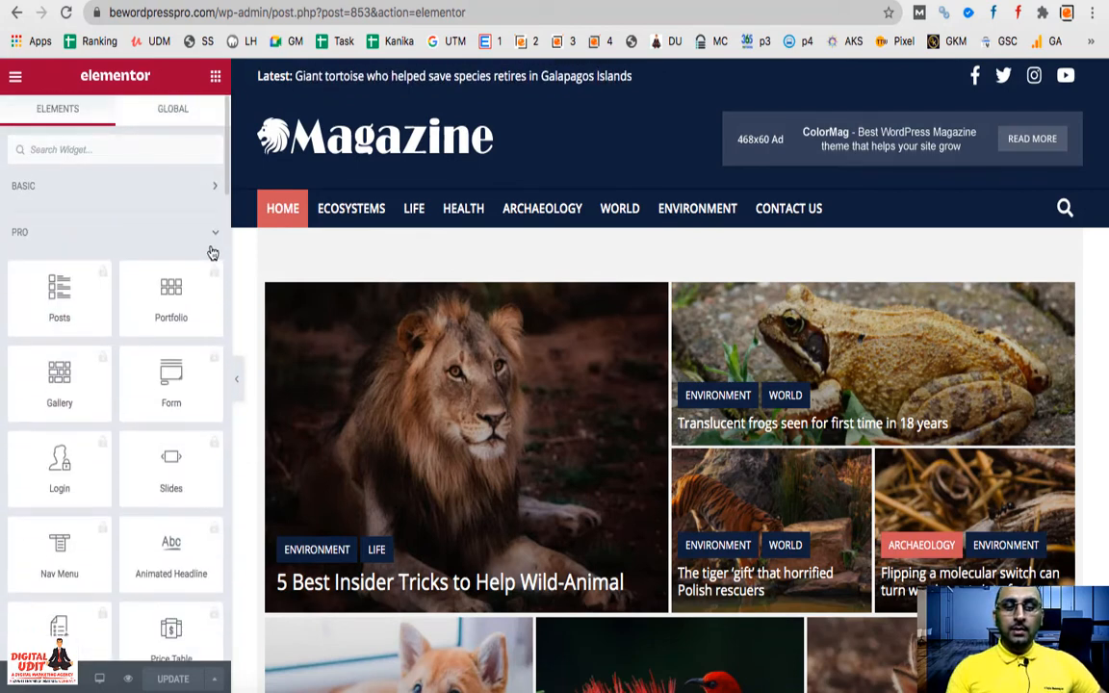
pyautogui.click(214, 242)
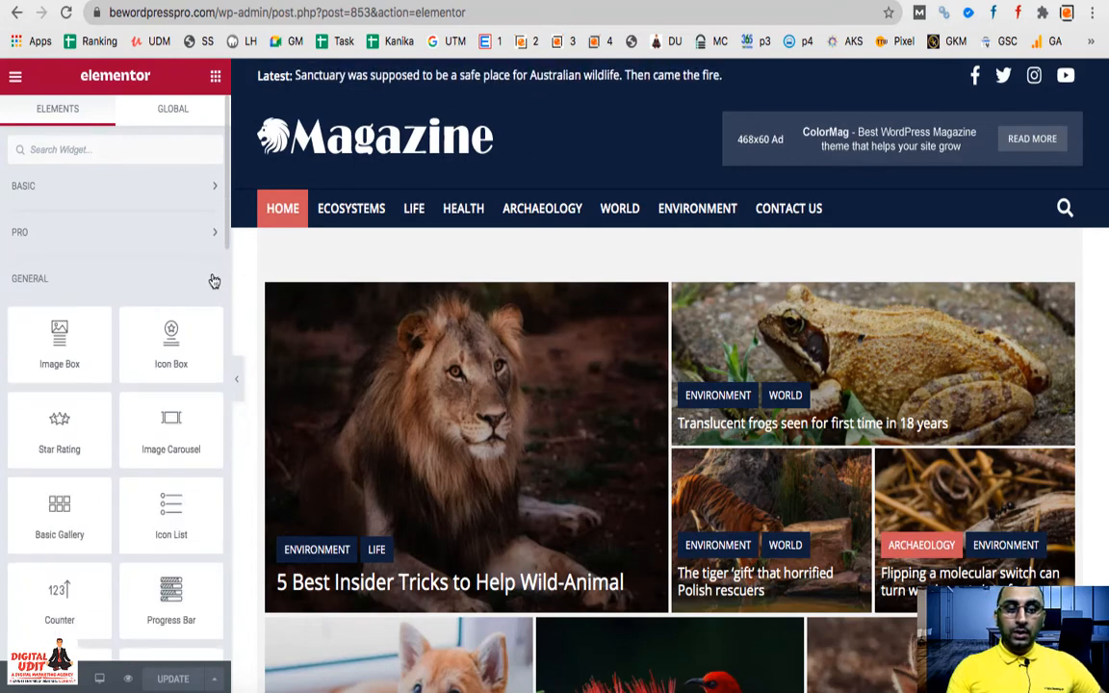
pyautogui.click(214, 280)
# Look through the ColorMag block, grid and global widgets and compare them with the sections on the Home page
pyautogui.scroll(-5, 119, 370)
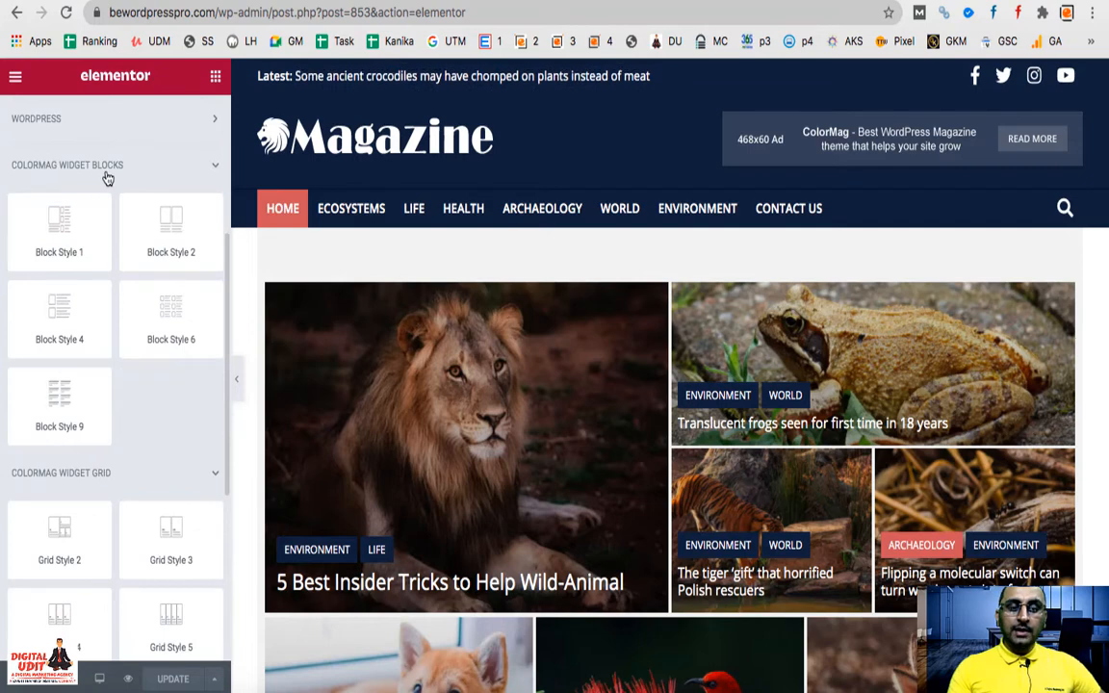
pyautogui.scroll(-2, 79, 399)
pyautogui.scroll(-1, 79, 399)
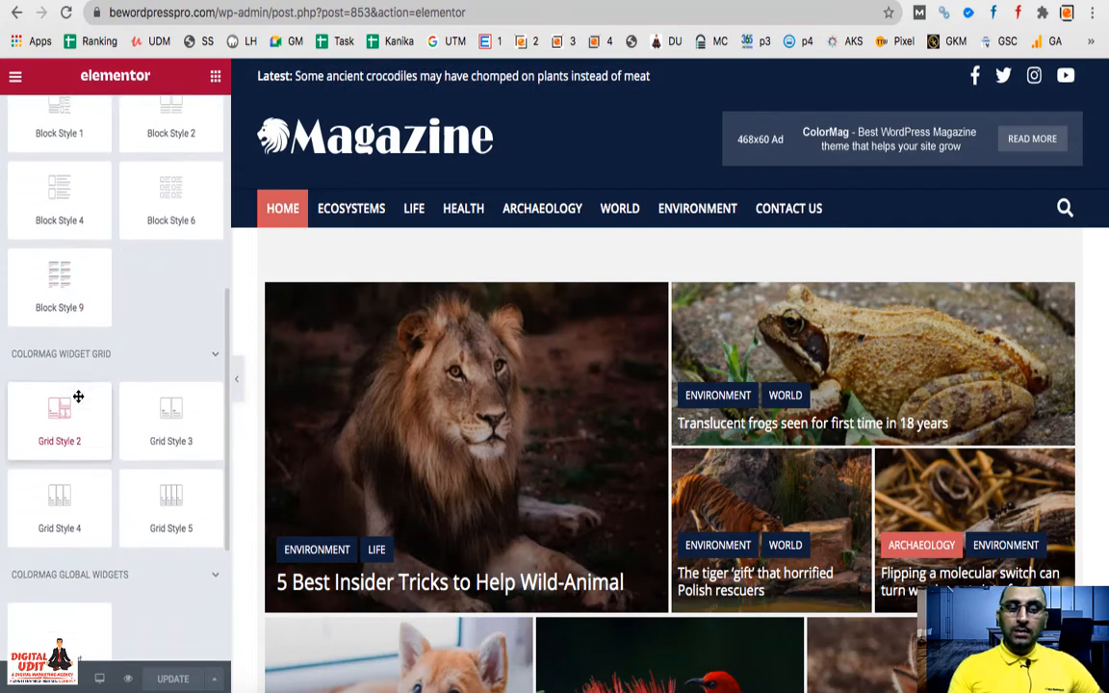
pyautogui.scroll(2, 79, 395)
pyautogui.scroll(-4, 79, 396)
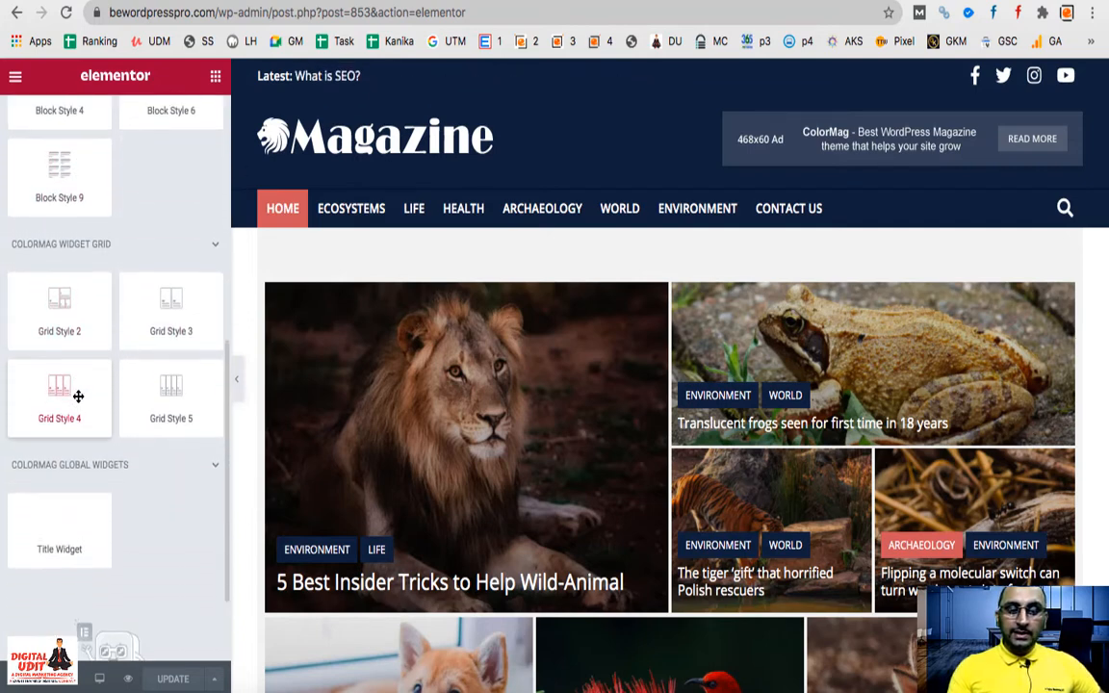
pyautogui.scroll(6, 79, 395)
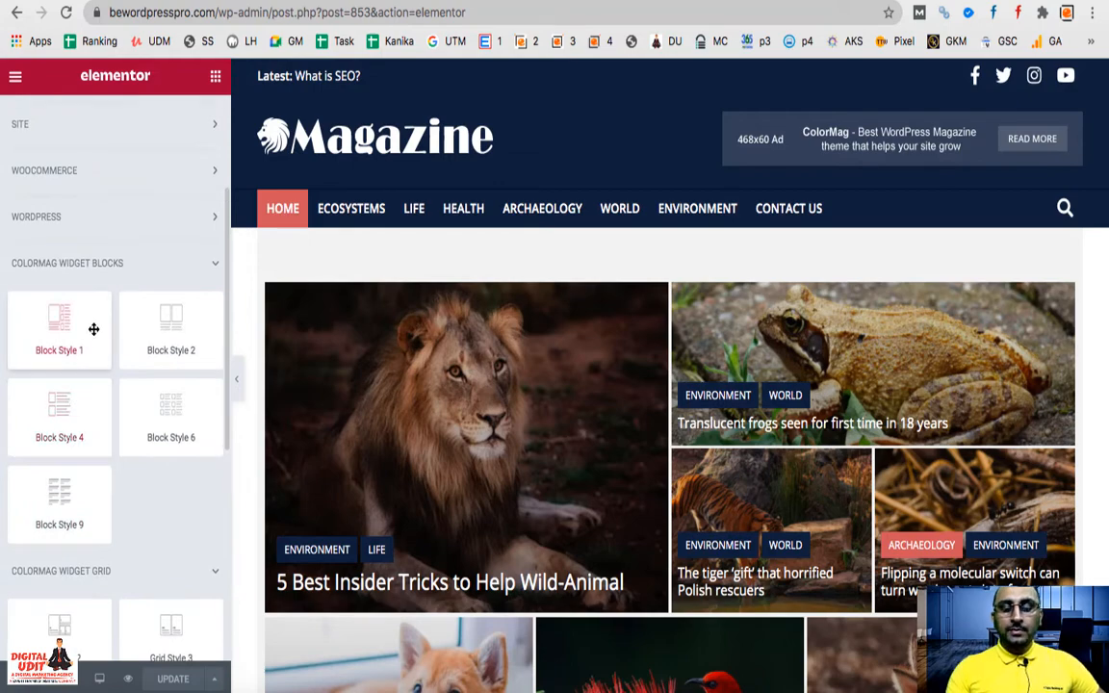
pyautogui.scroll(-5, 617, 551)
pyautogui.scroll(3, 616, 552)
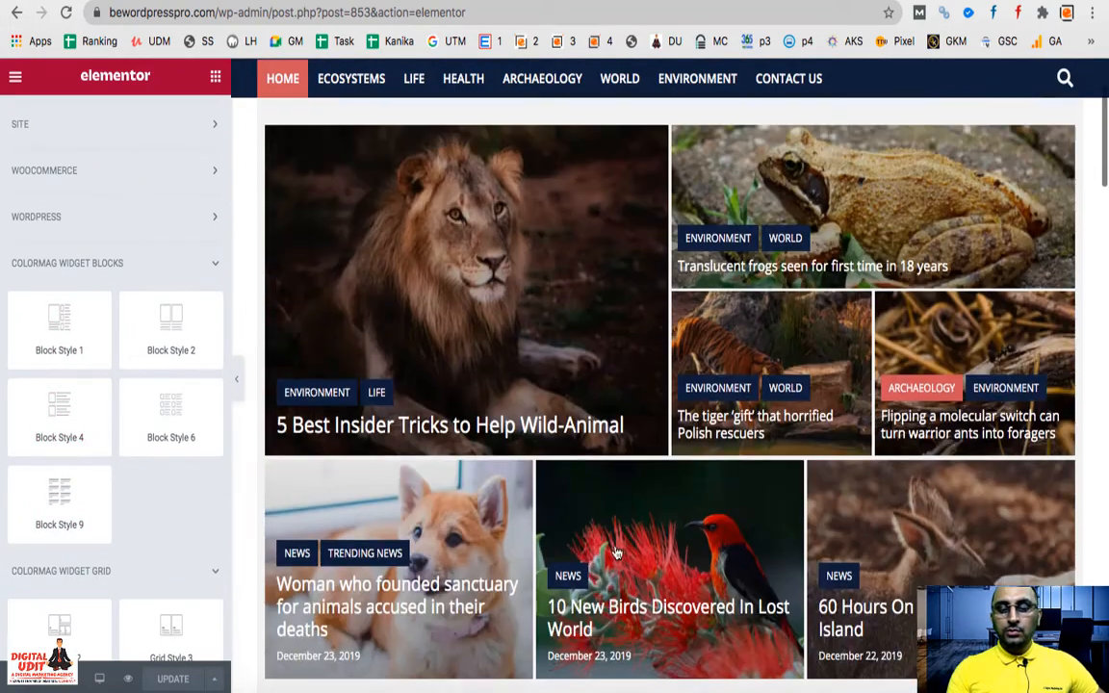
pyautogui.scroll(2, 617, 551)
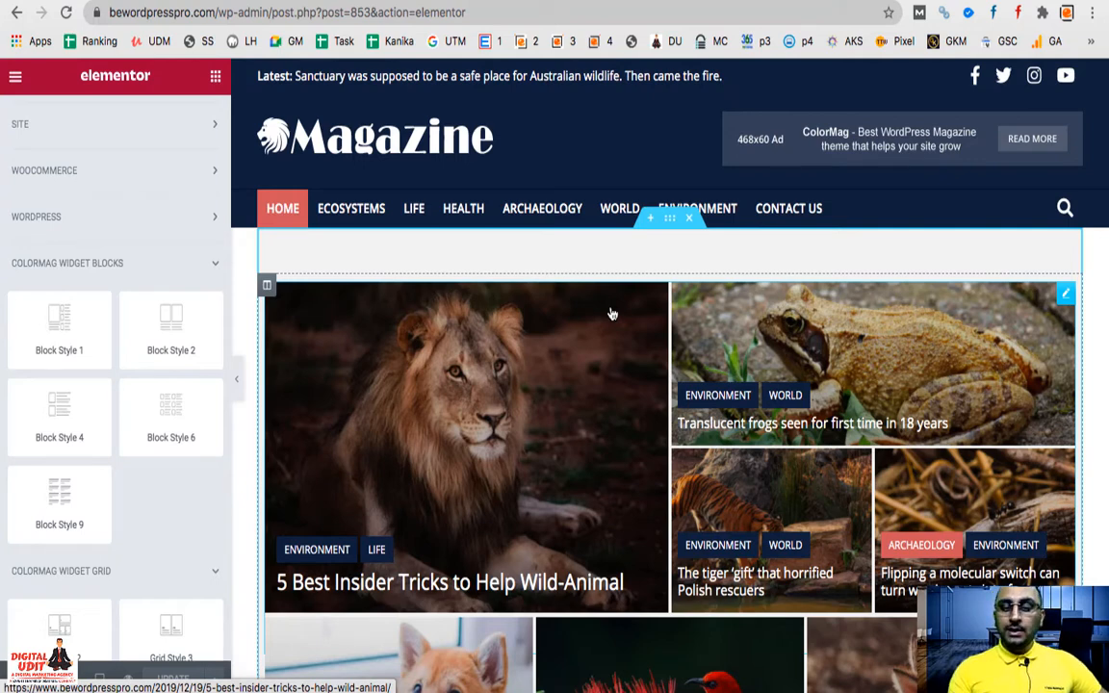
# View the settings of the first featured-posts section and its column, and open its upper post grid widget for editing
pyautogui.click(669, 222)
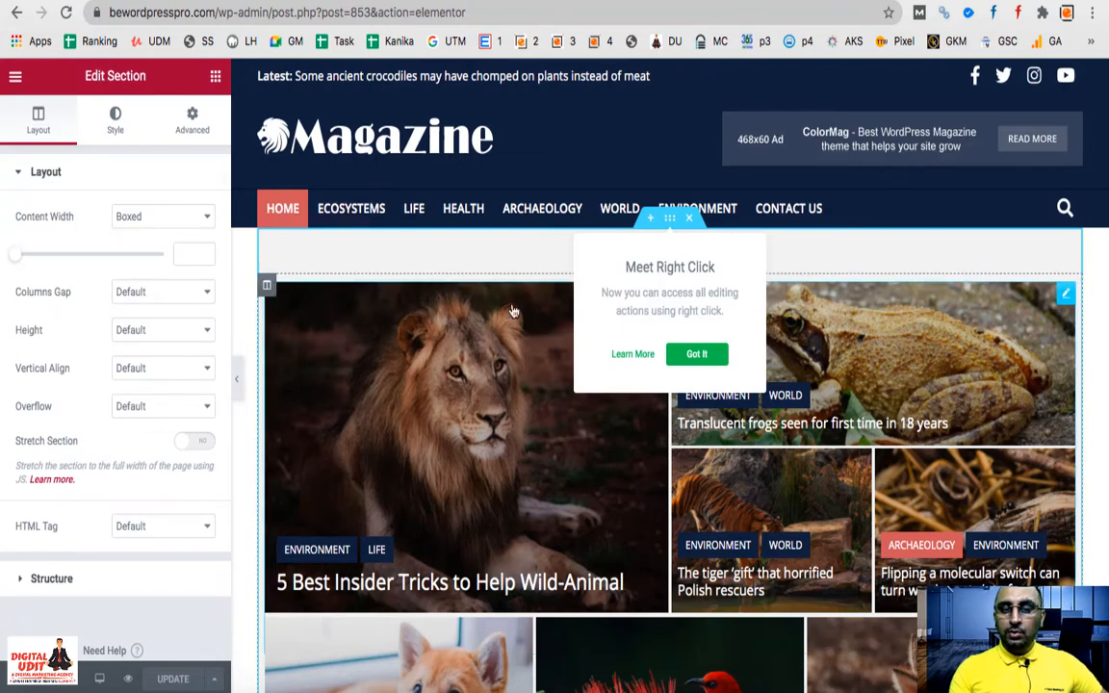
pyautogui.click(530, 253)
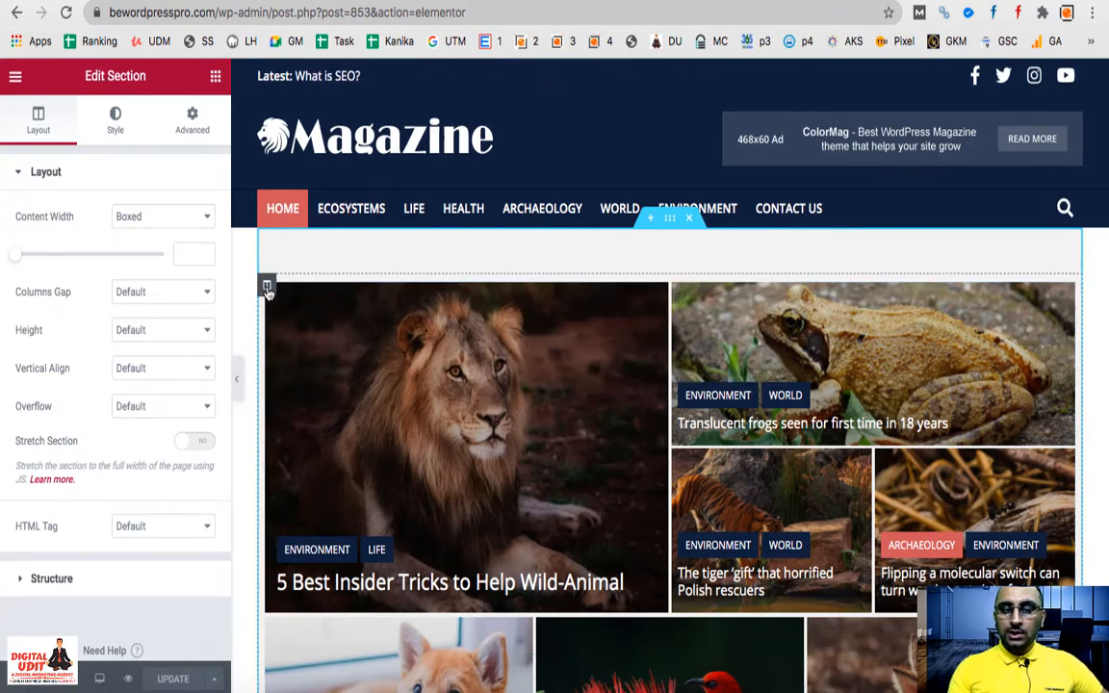
pyautogui.click(268, 288)
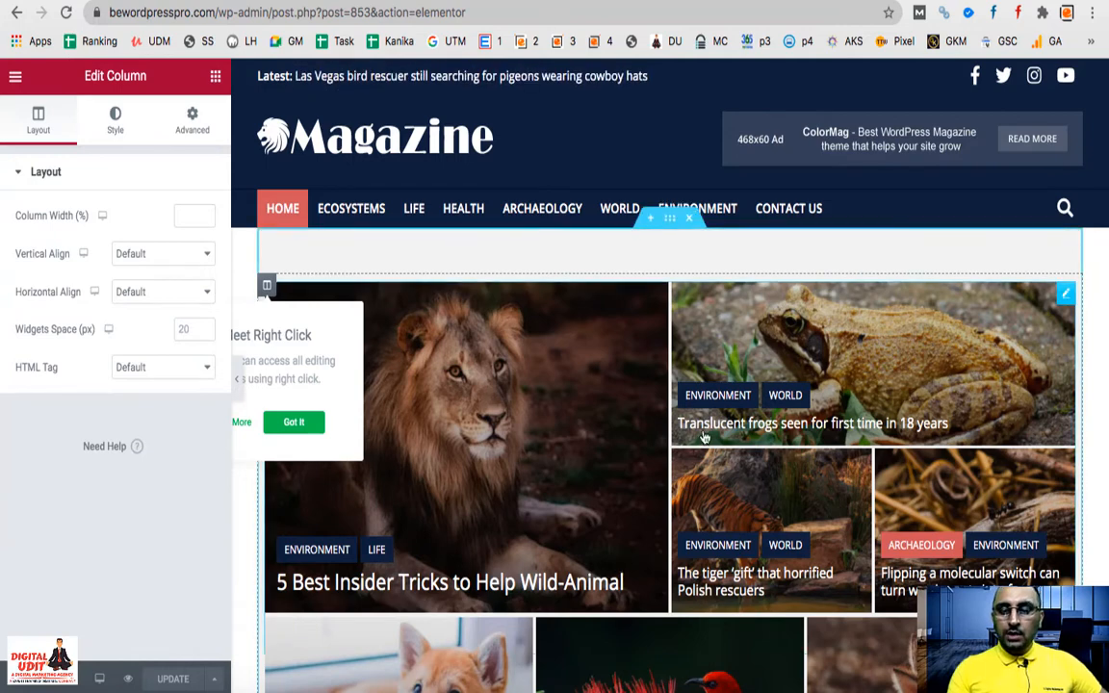
pyautogui.click(1065, 294)
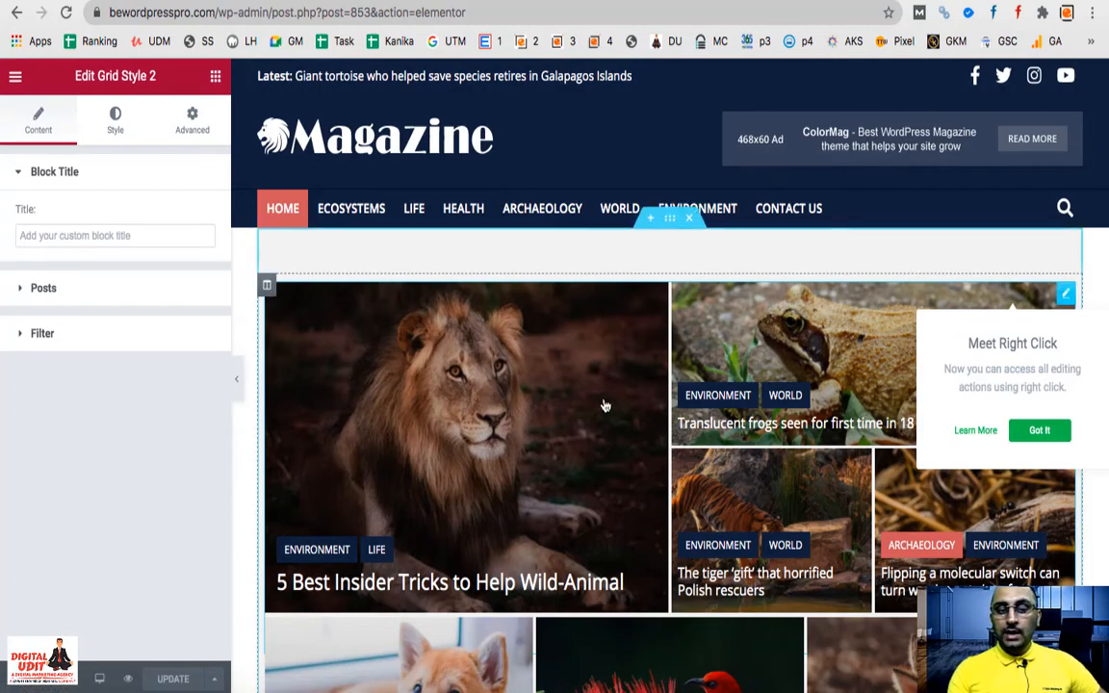
pyautogui.scroll(-5, 646, 403)
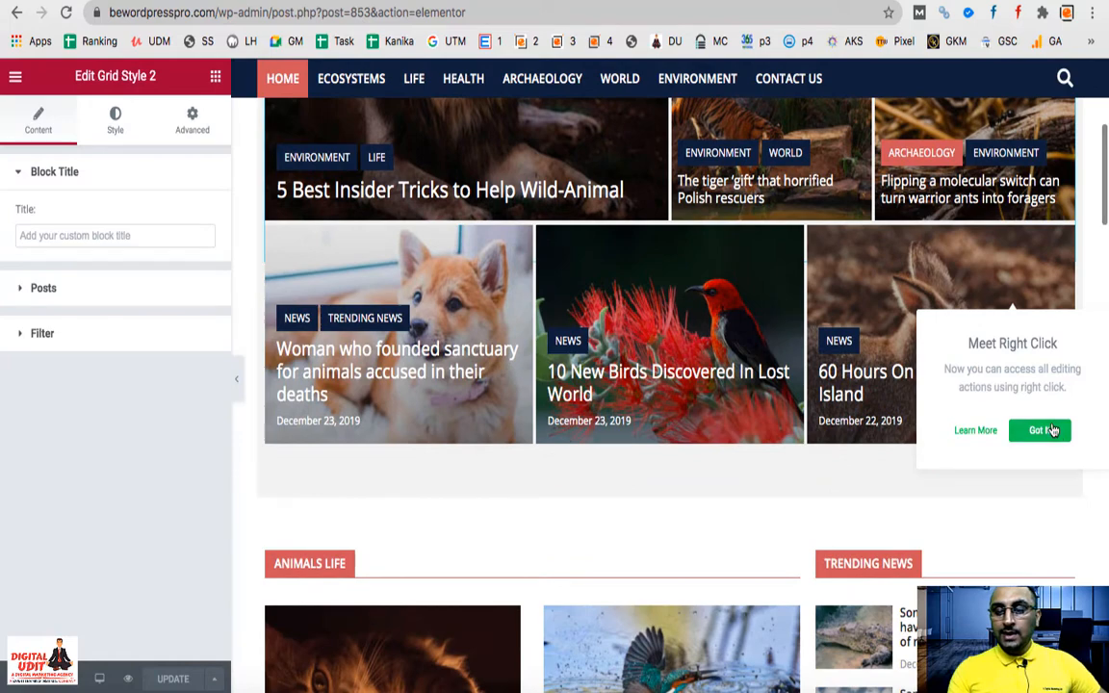
# Dismiss the Meet Right Click tip and open the Animals Life block for editing
pyautogui.click(1046, 431)
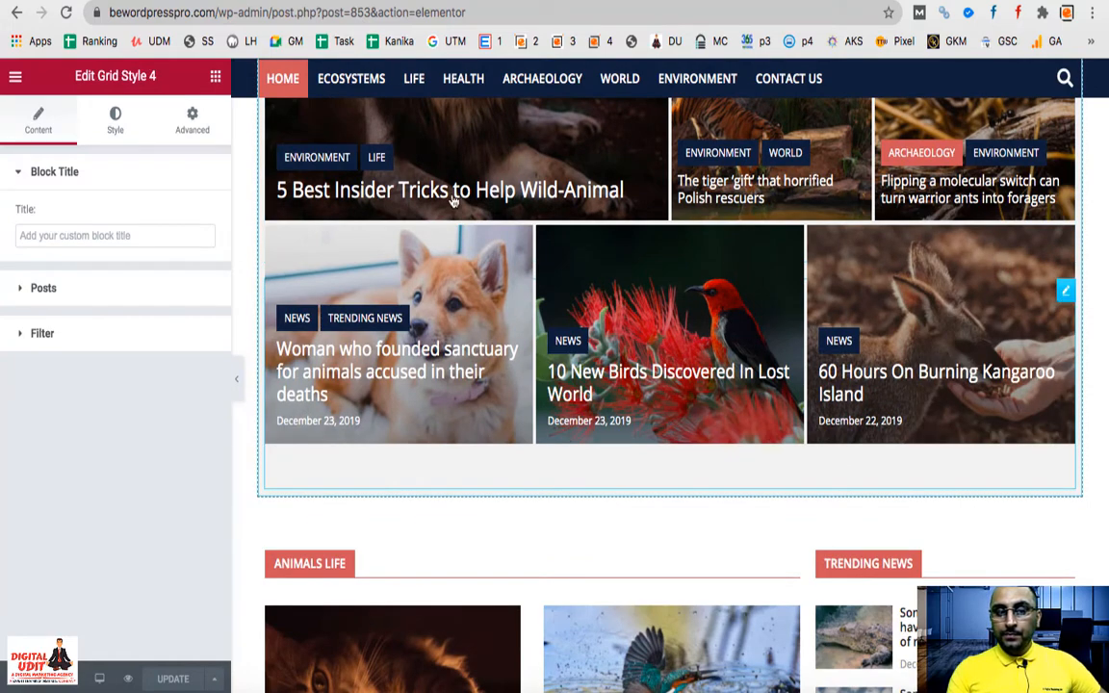
pyautogui.scroll(3, 494, 182)
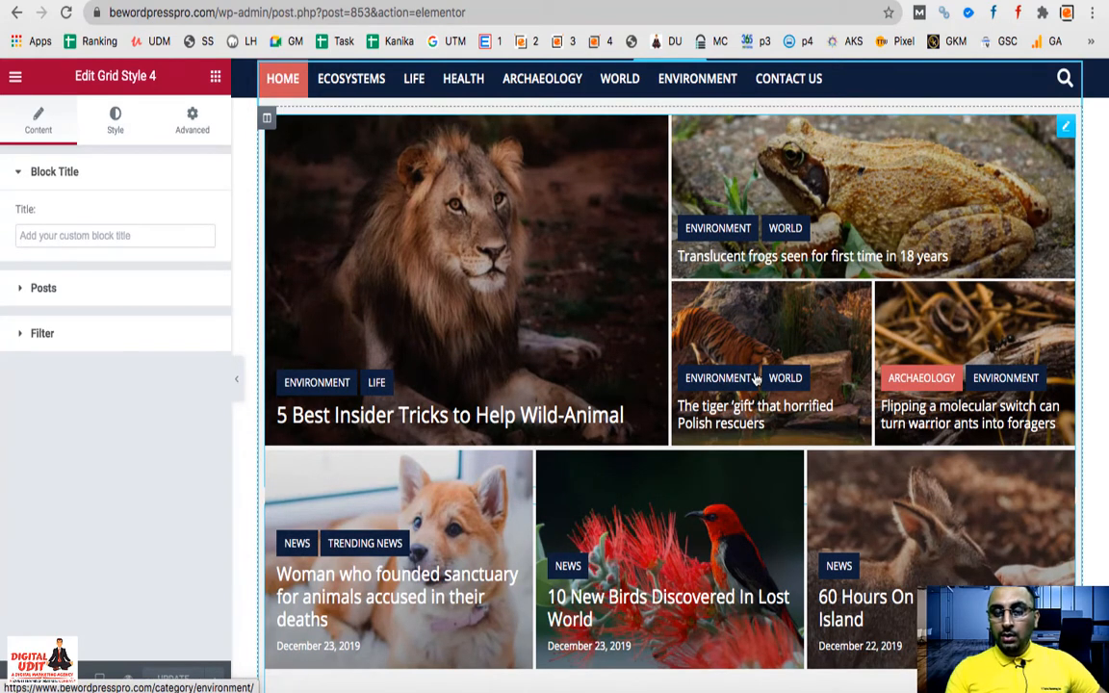
pyautogui.scroll(-3, 609, 336)
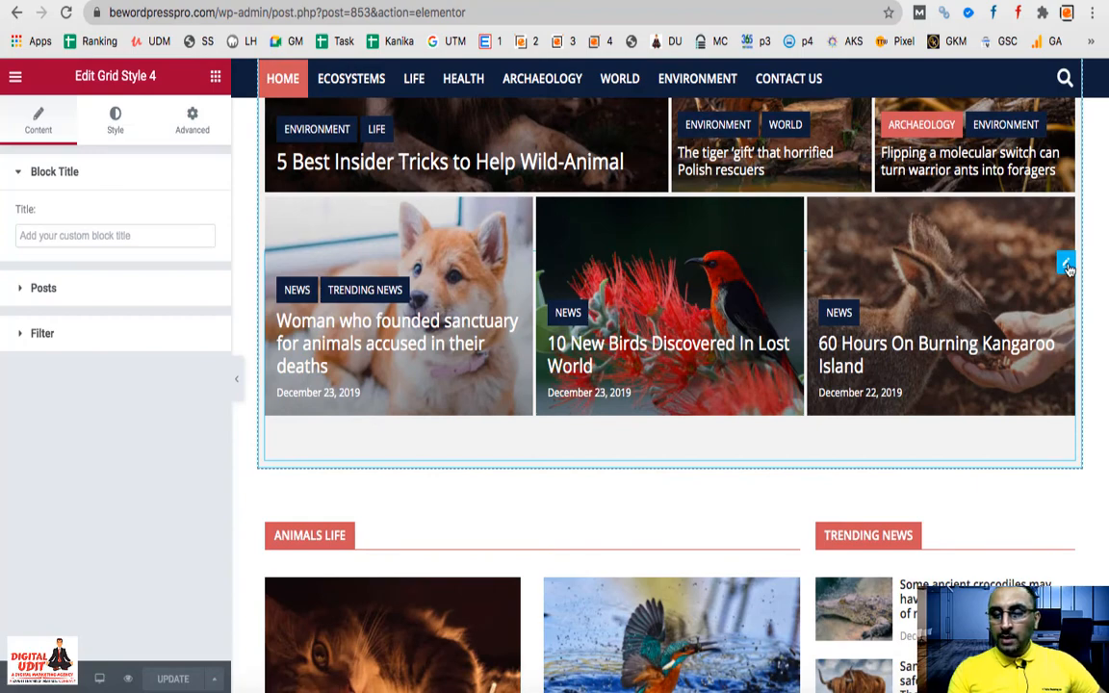
pyautogui.scroll(-3, 928, 381)
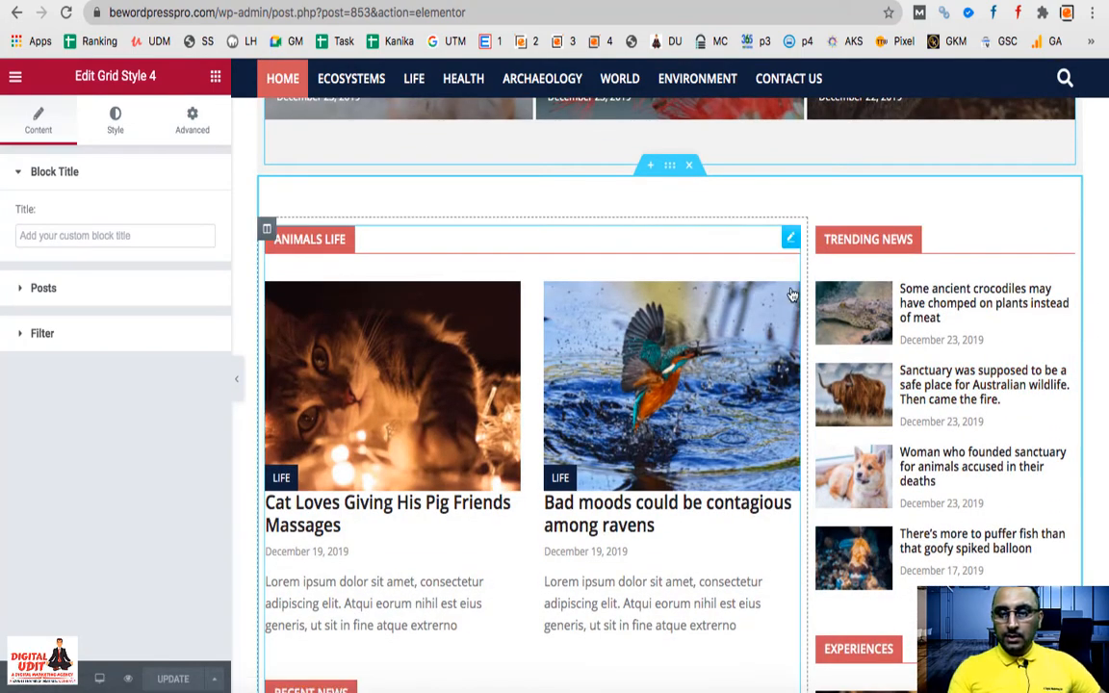
pyautogui.scroll(-1, 458, 367)
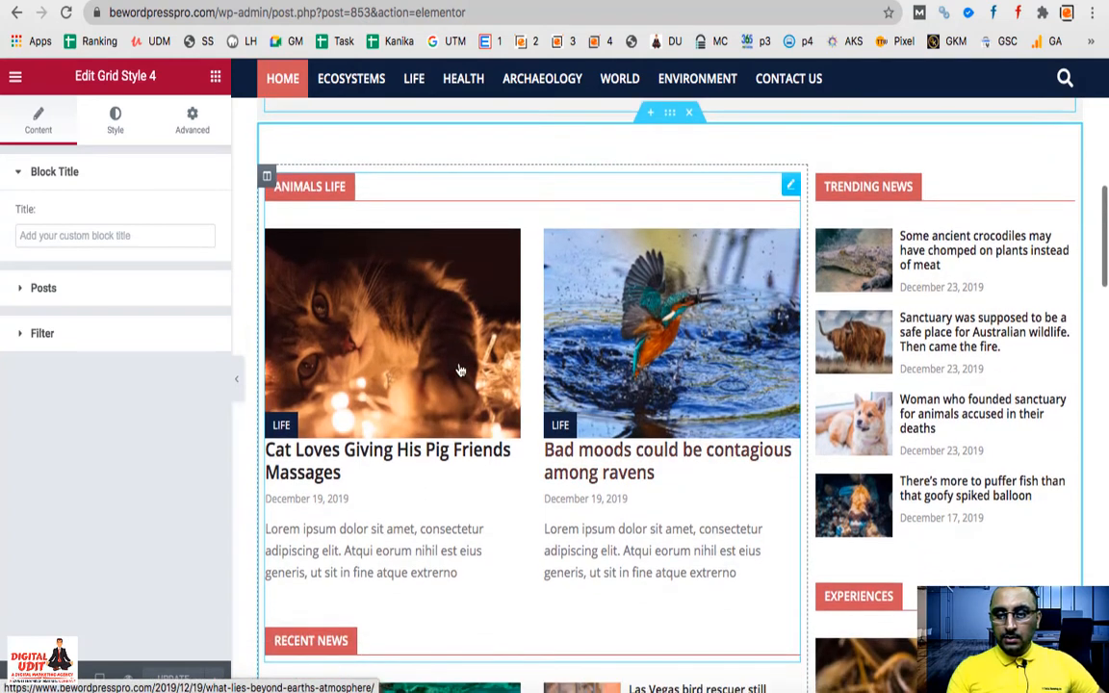
pyautogui.click(790, 188)
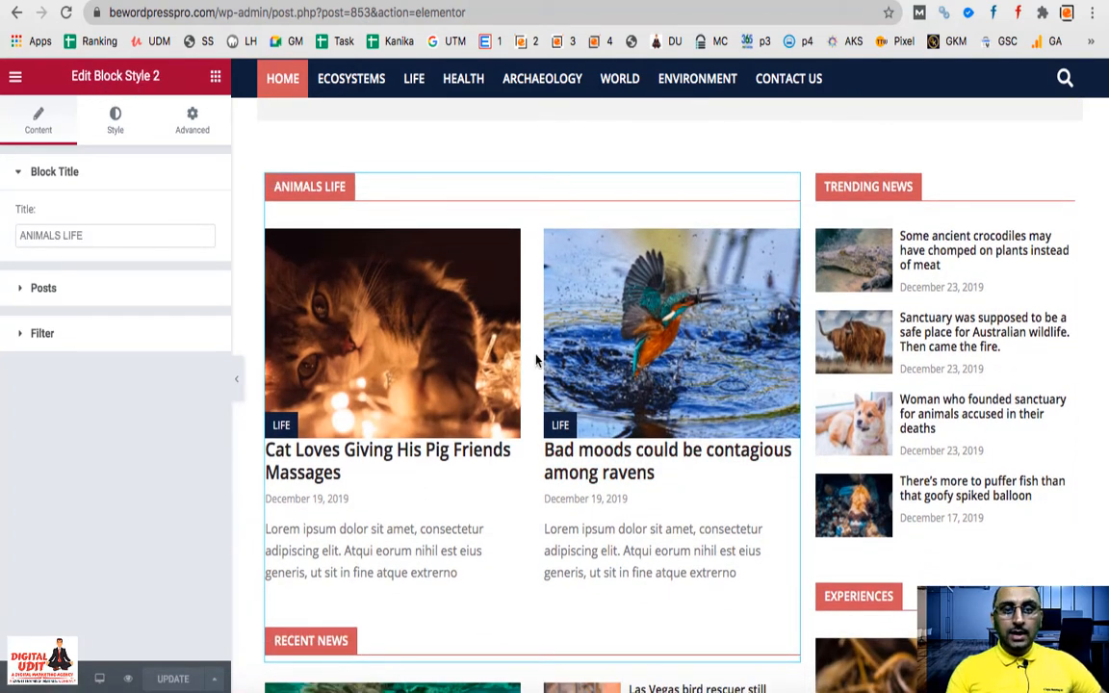
# Compare the ColorMag grid widgets in the Elementor widget list with the post grids at the top of the homepage
pyautogui.scroll(5, 554, 385)
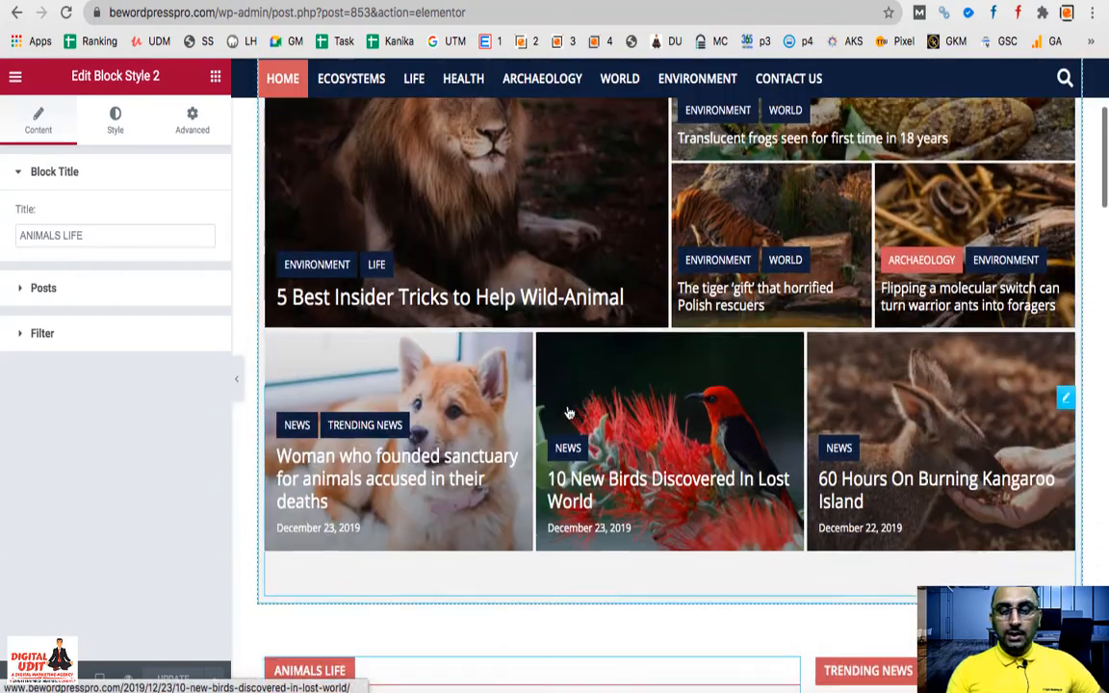
pyautogui.scroll(-5, 578, 404)
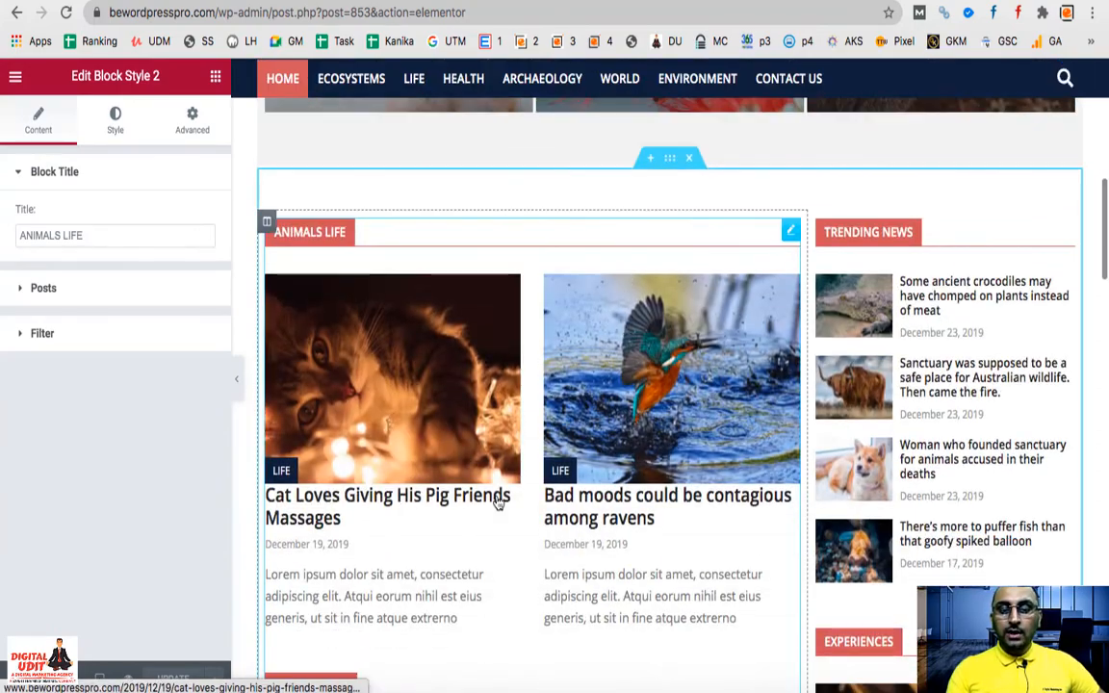
pyautogui.click(217, 83)
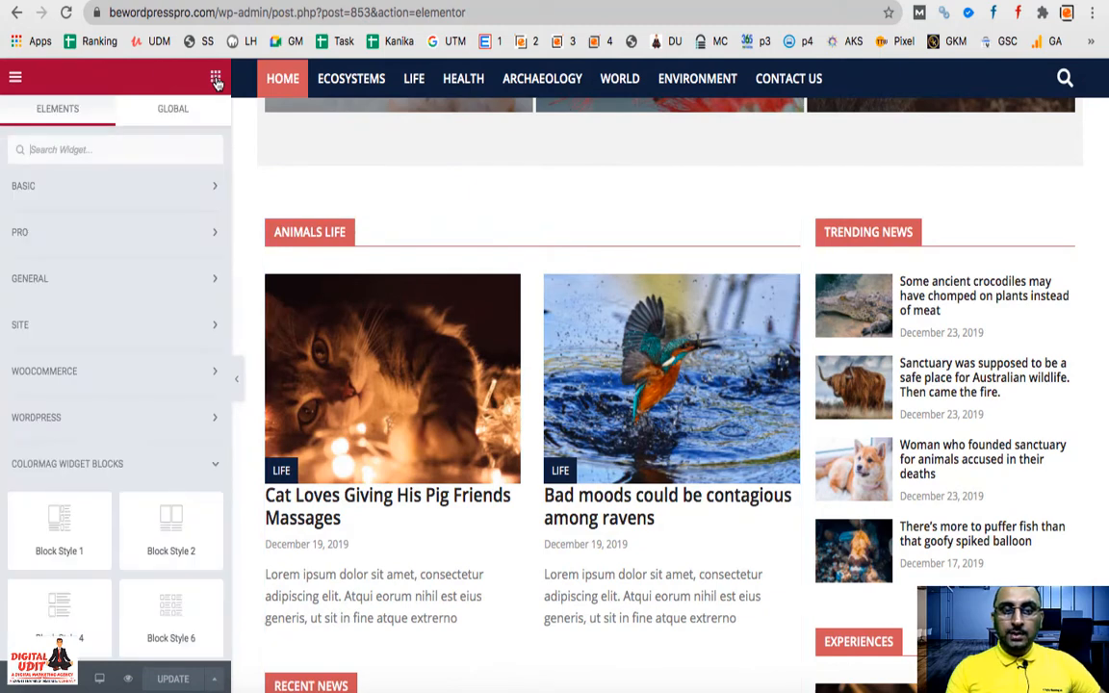
pyautogui.scroll(-5, 133, 390)
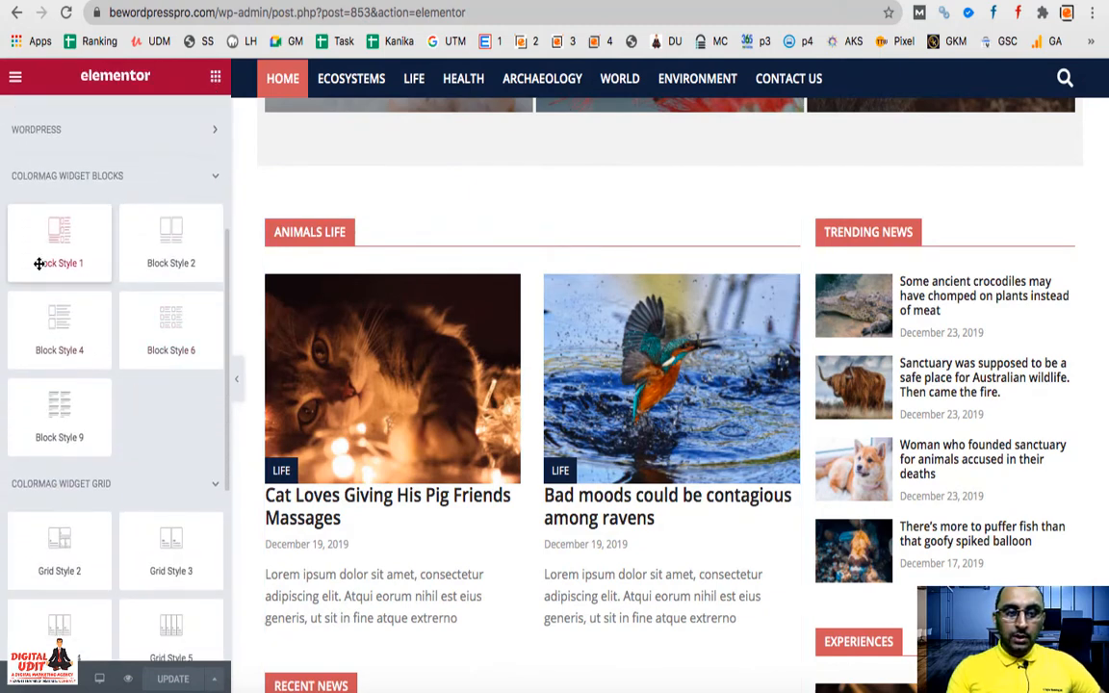
pyautogui.scroll(-4, 125, 352)
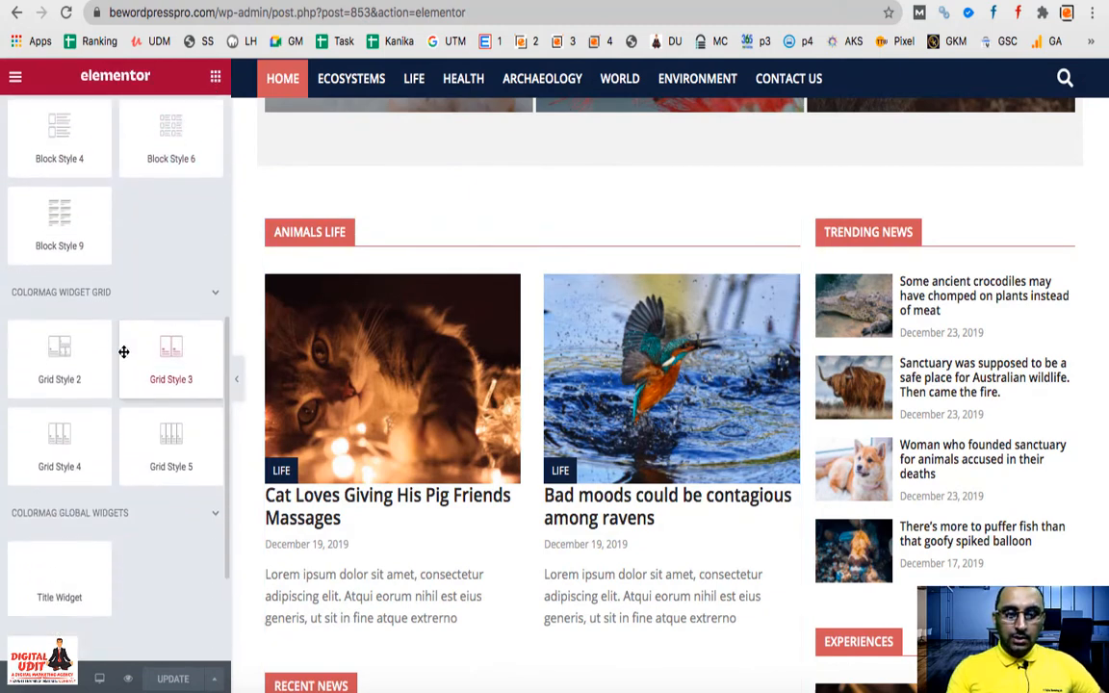
pyautogui.moveTo(183, 463); pyautogui.dragTo(520, 431)
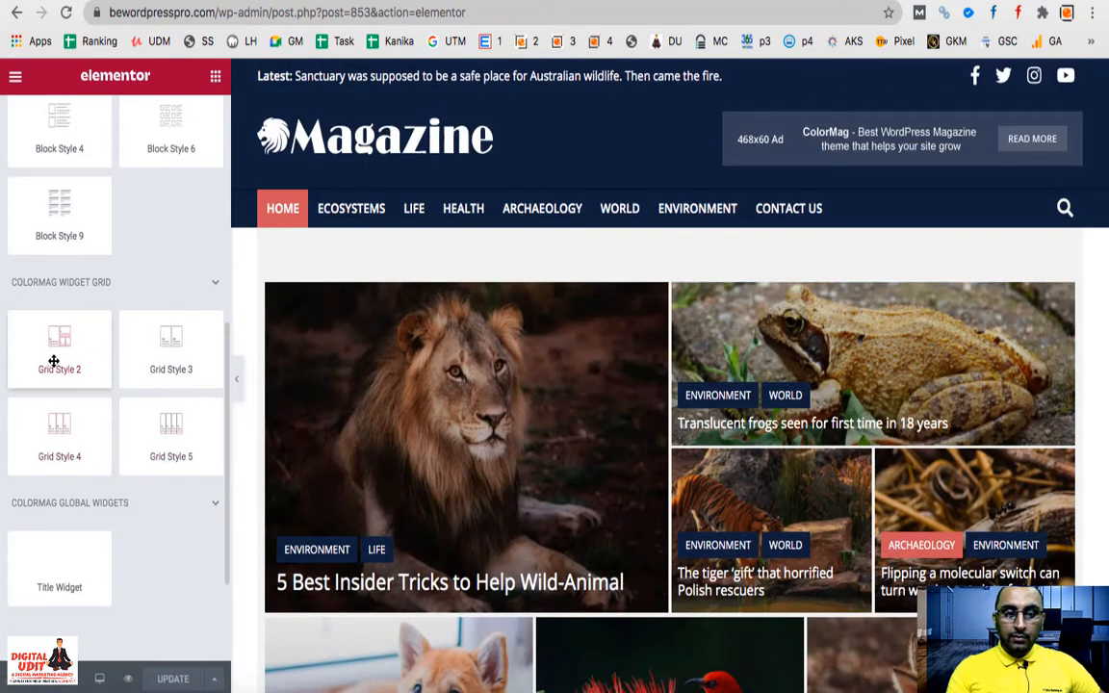
pyautogui.scroll(-3, 515, 490)
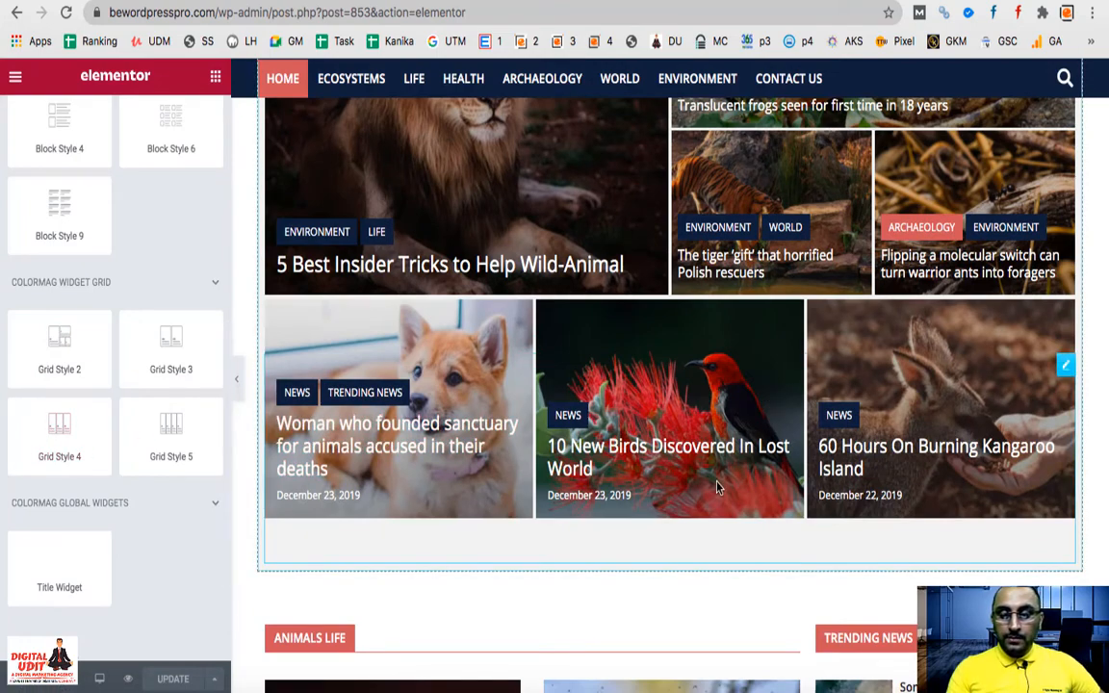
pyautogui.scroll(-4, 718, 488)
pyautogui.scroll(-2, 718, 489)
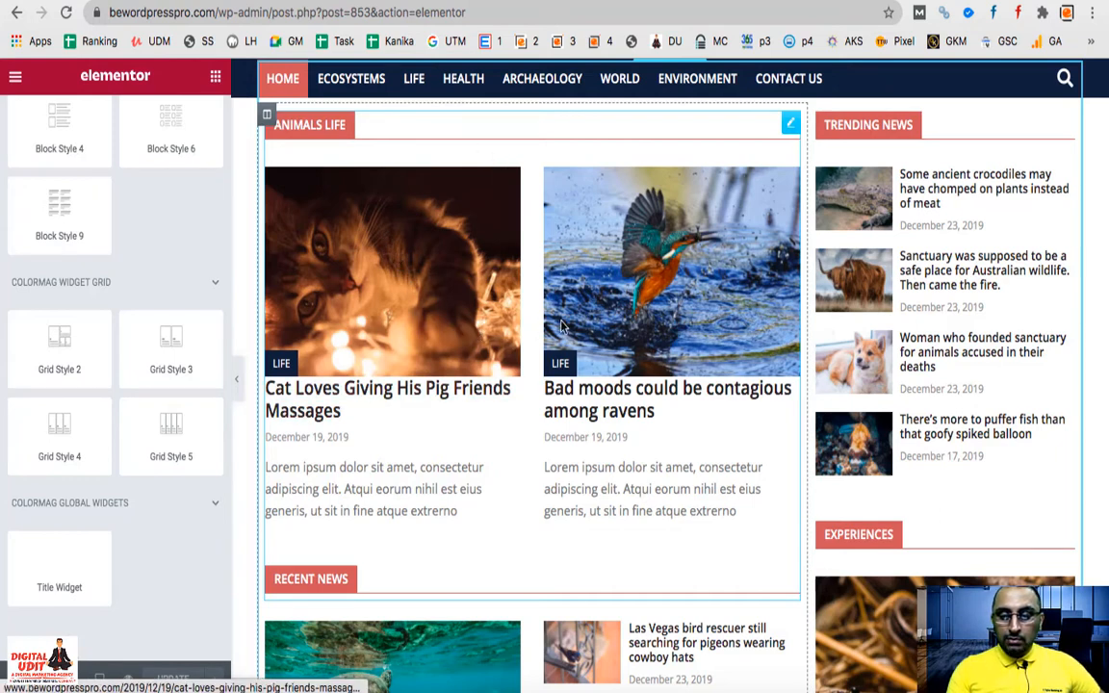
# Compare the ColorMag block widgets, especially Block Style 1 and Block Style 2, with the homepage's Recent News and Animals Life sections
pyautogui.click(594, 270)
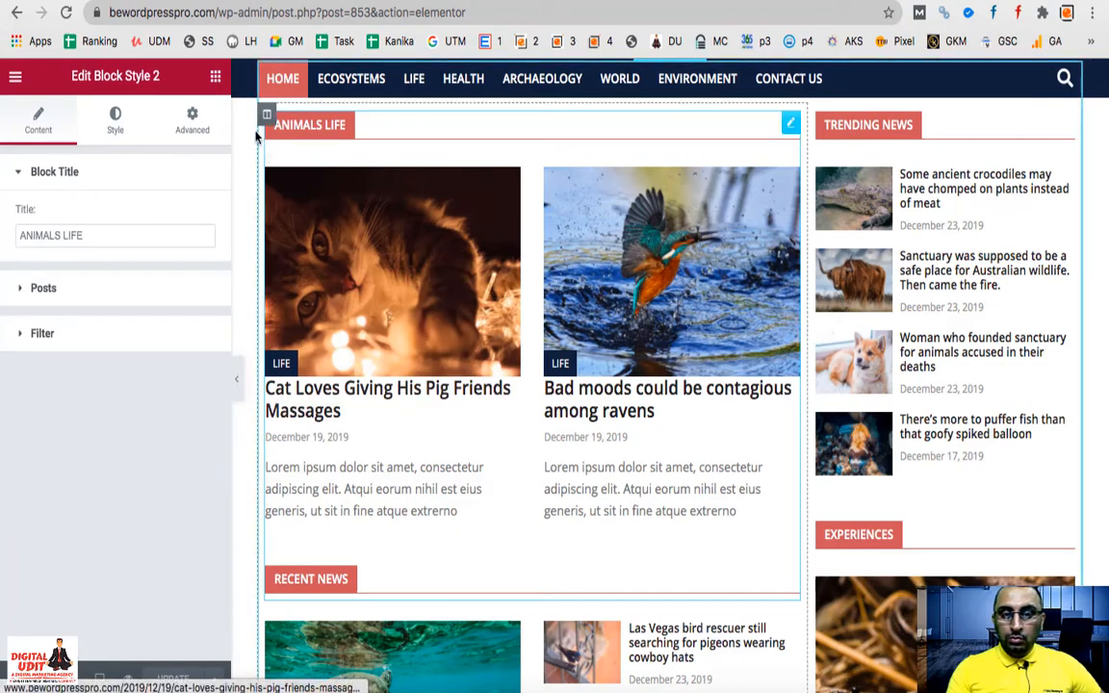
pyautogui.click(216, 76)
pyautogui.scroll(-10, 149, 366)
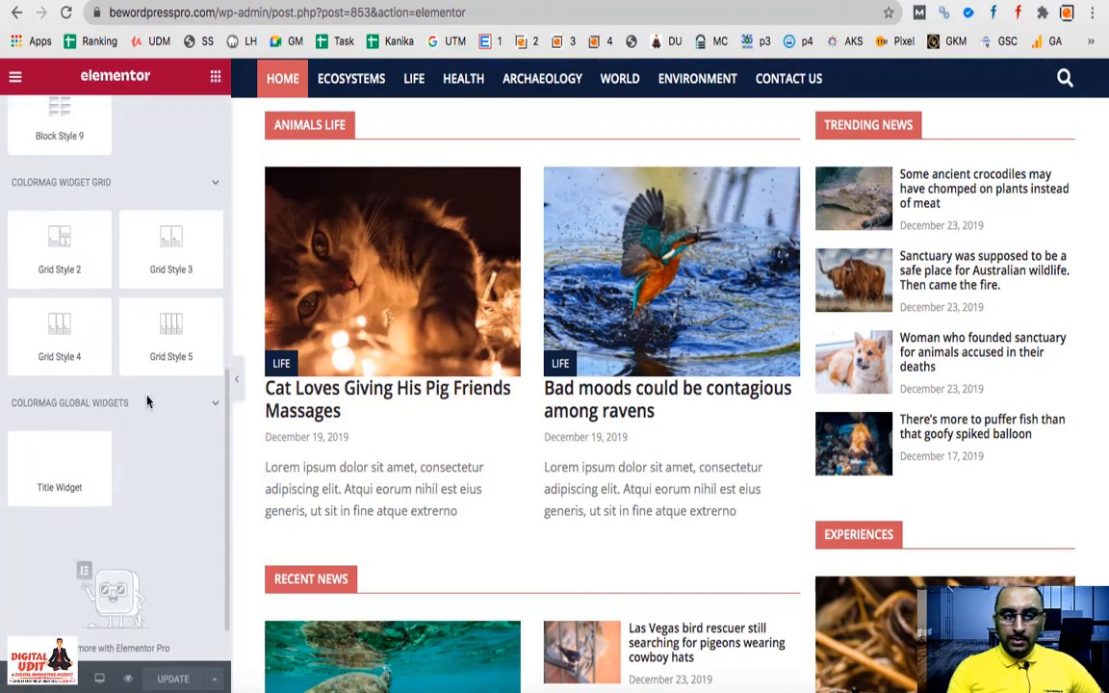
pyautogui.scroll(5, 147, 401)
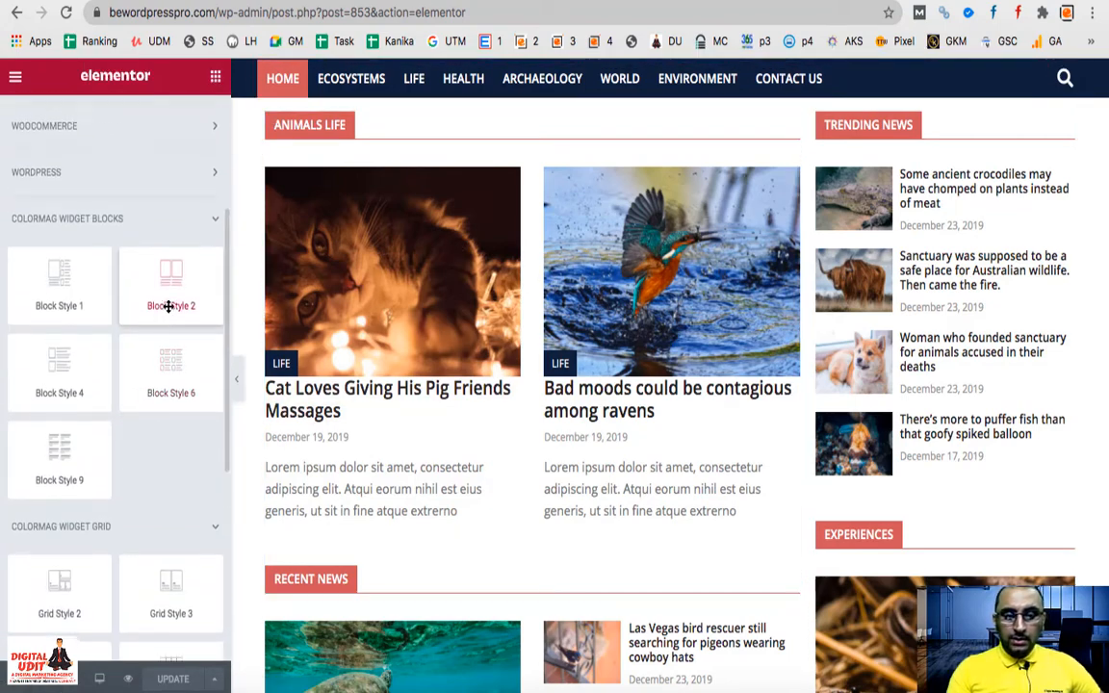
pyautogui.scroll(5, 168, 306)
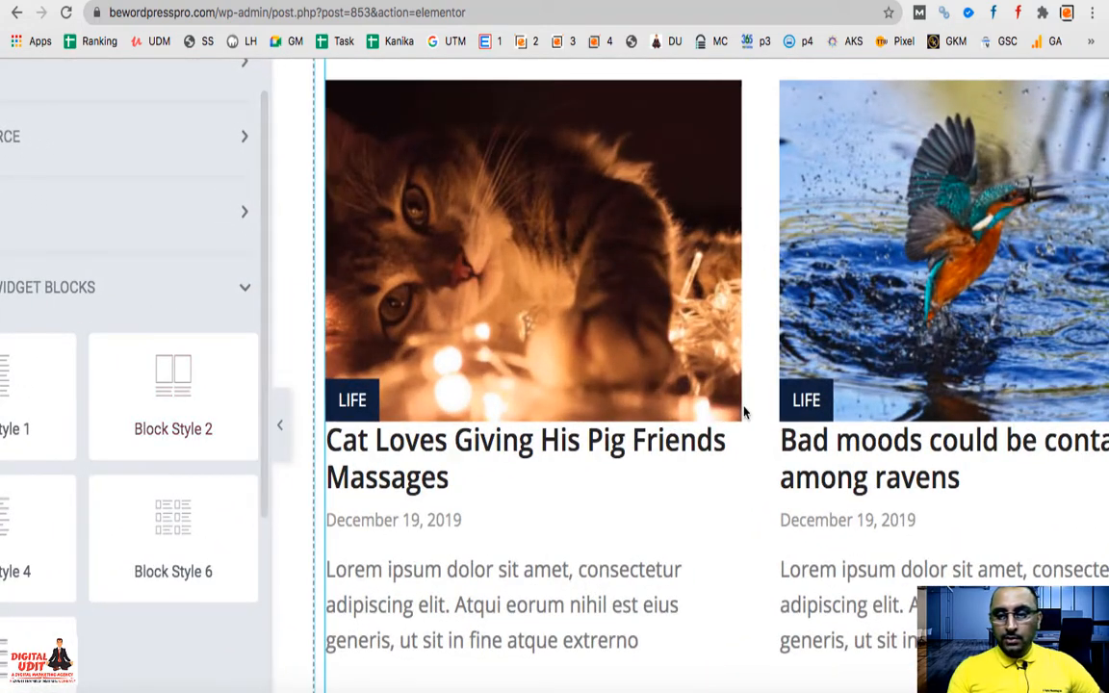
pyautogui.scroll(-5, 744, 412)
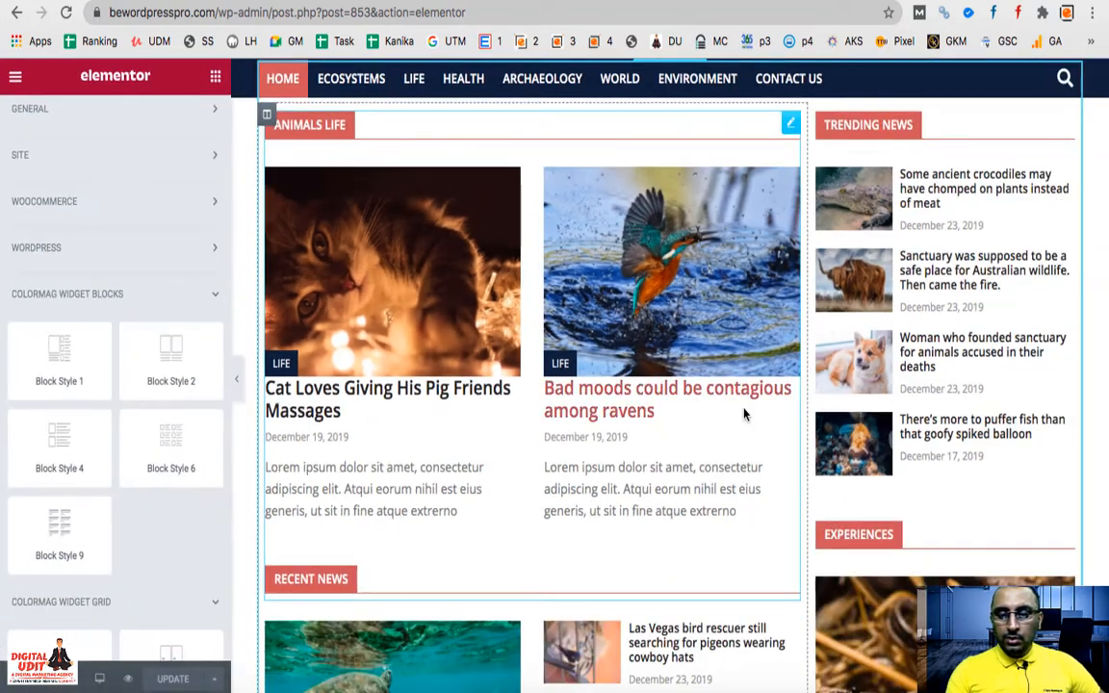
pyautogui.scroll(-3, 616, 404)
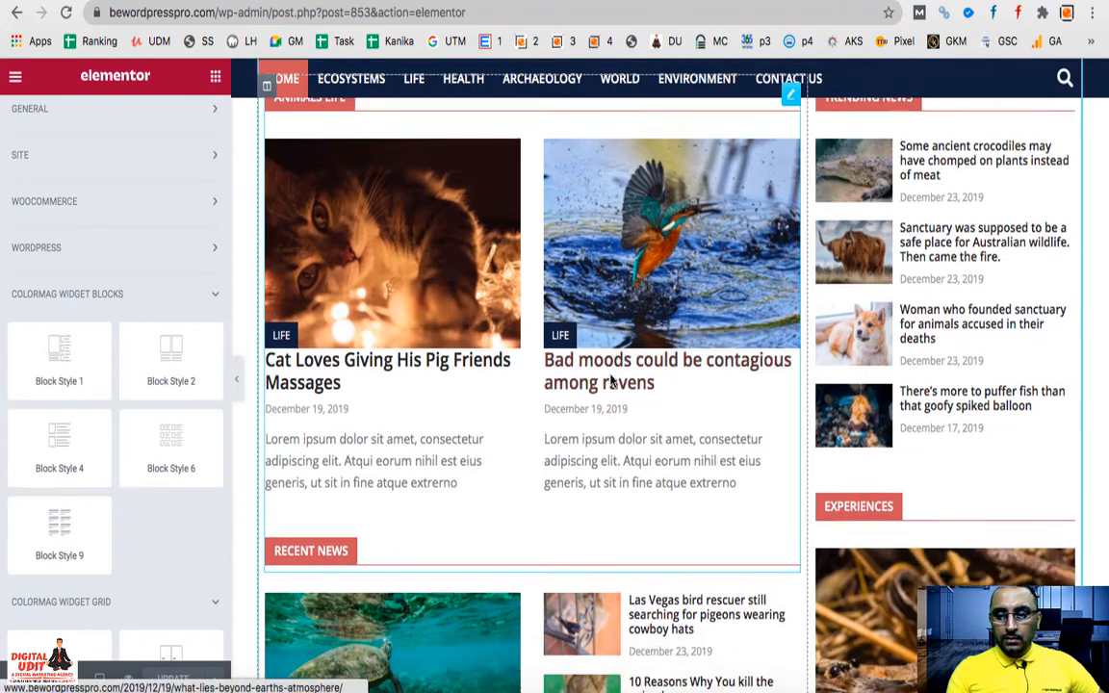
pyautogui.scroll(-1, 465, 469)
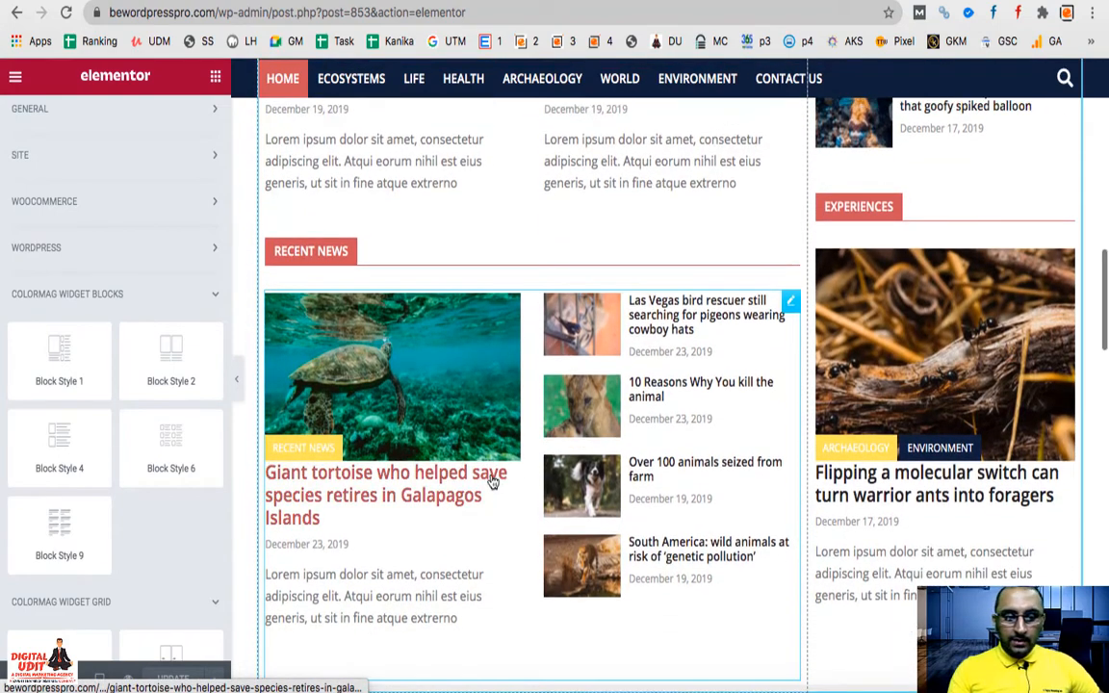
pyautogui.scroll(5, 39, 374)
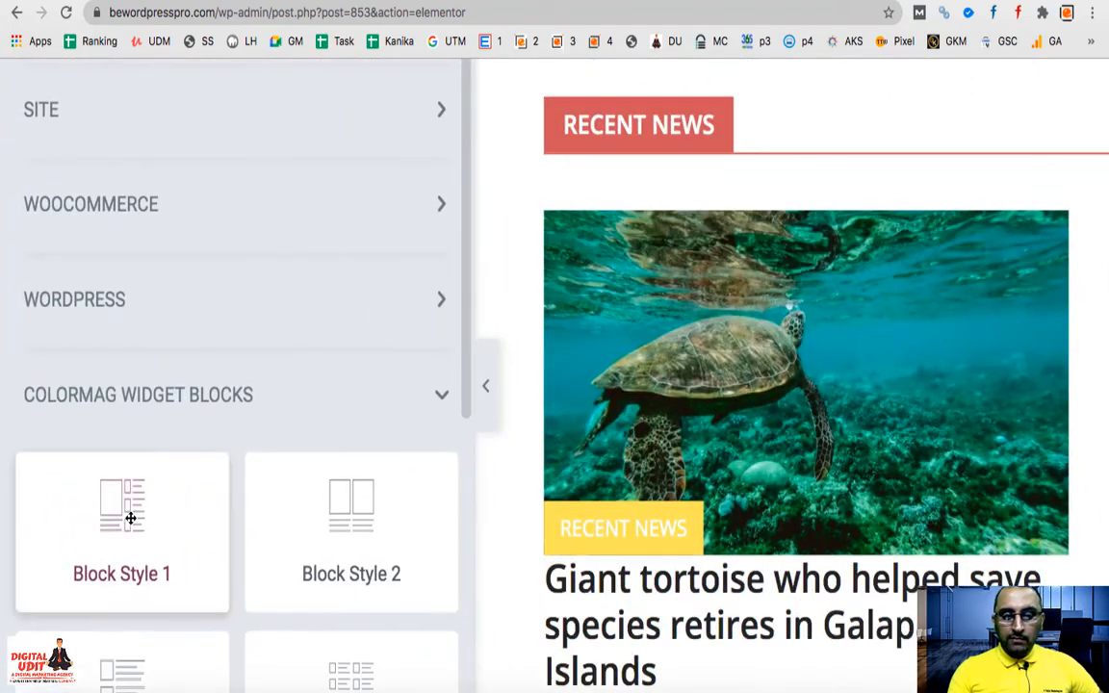
pyautogui.scroll(-5, 136, 528)
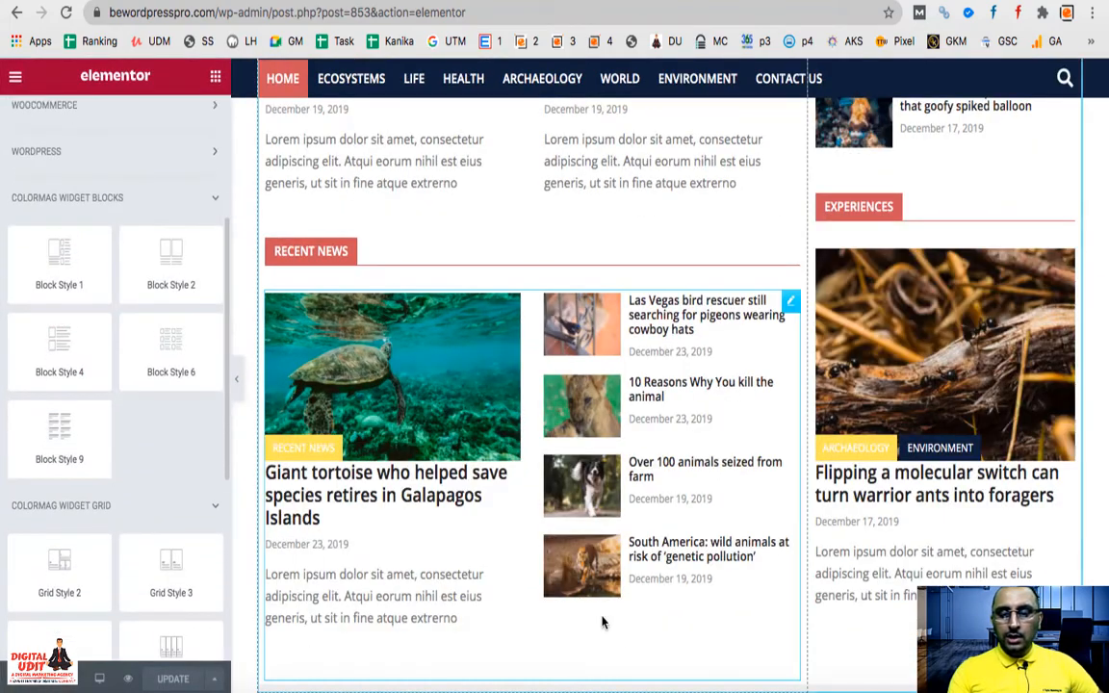
# Compare the two-post cat and tiger section with the ColorMag grid widgets and open that section's grid for editing
pyautogui.scroll(-5, 602, 623)
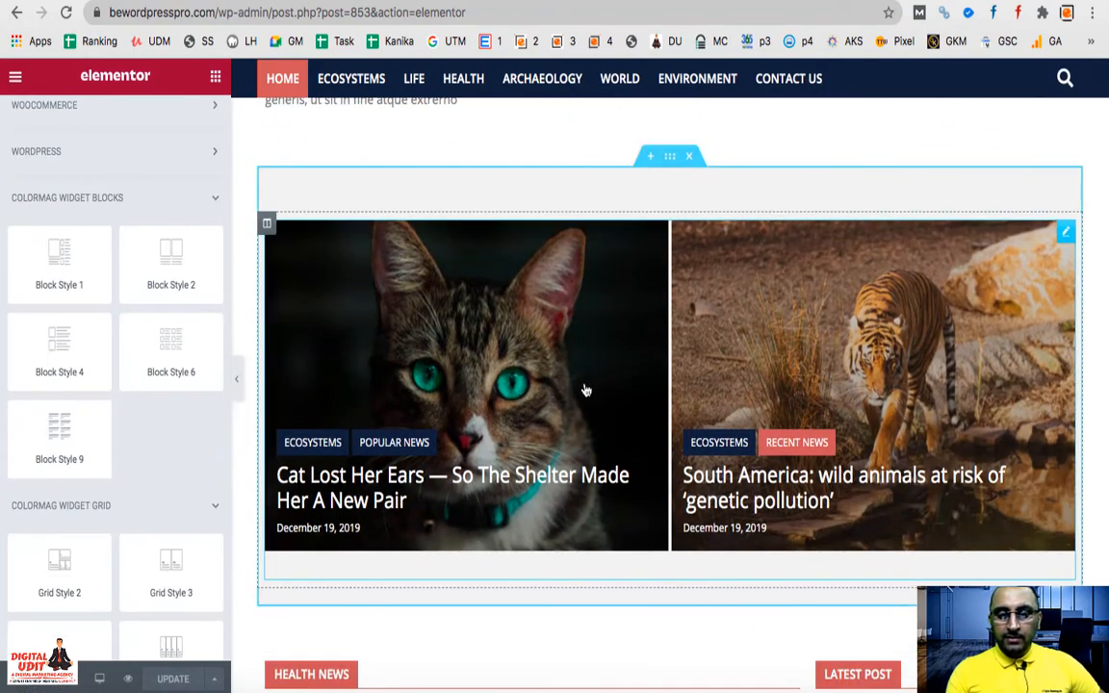
pyautogui.scroll(2, 139, 369)
pyautogui.scroll(-6, 140, 370)
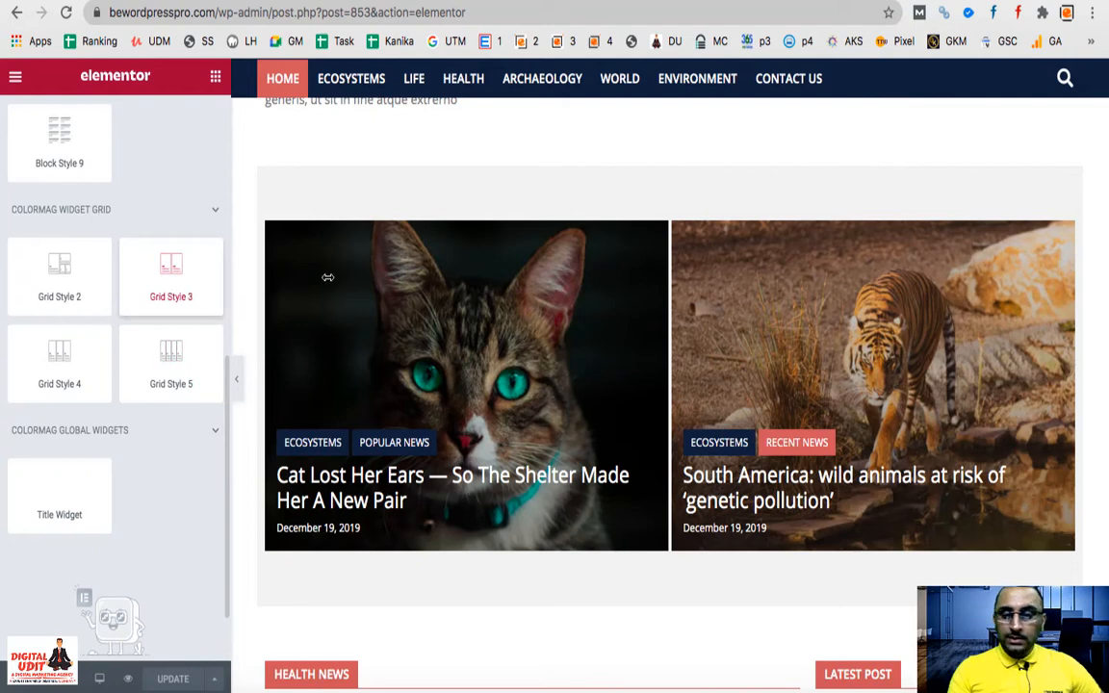
pyautogui.click(1066, 232)
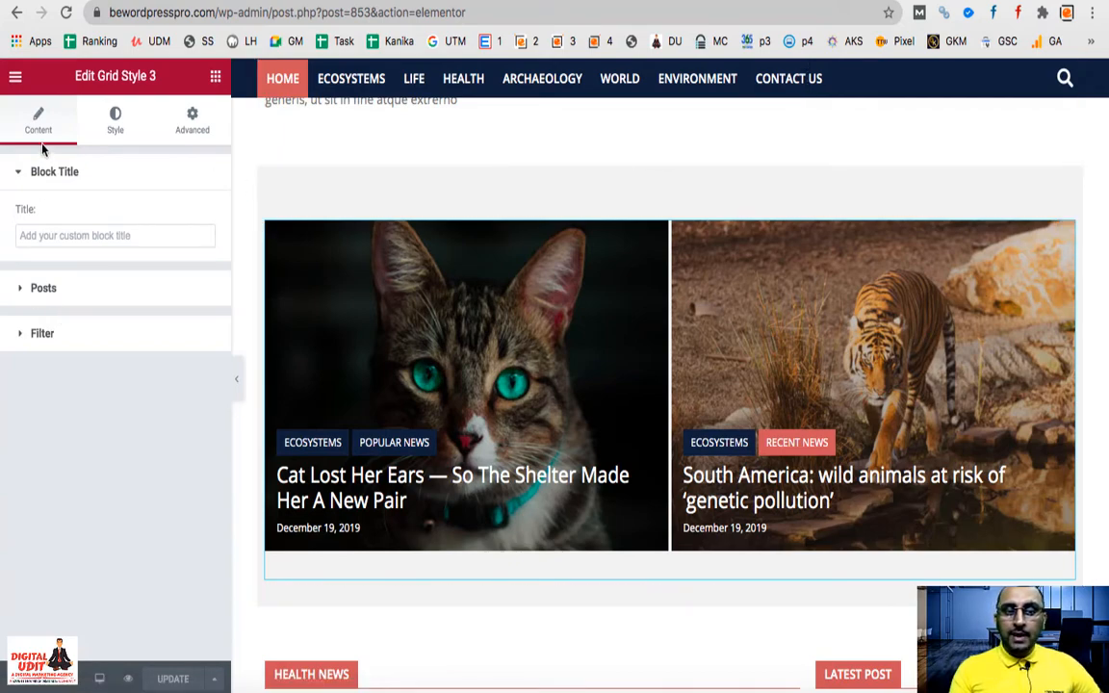
# Examine the two-post grid's Posts settings alongside the homepage's news sections
pyautogui.scroll(7, 475, 398)
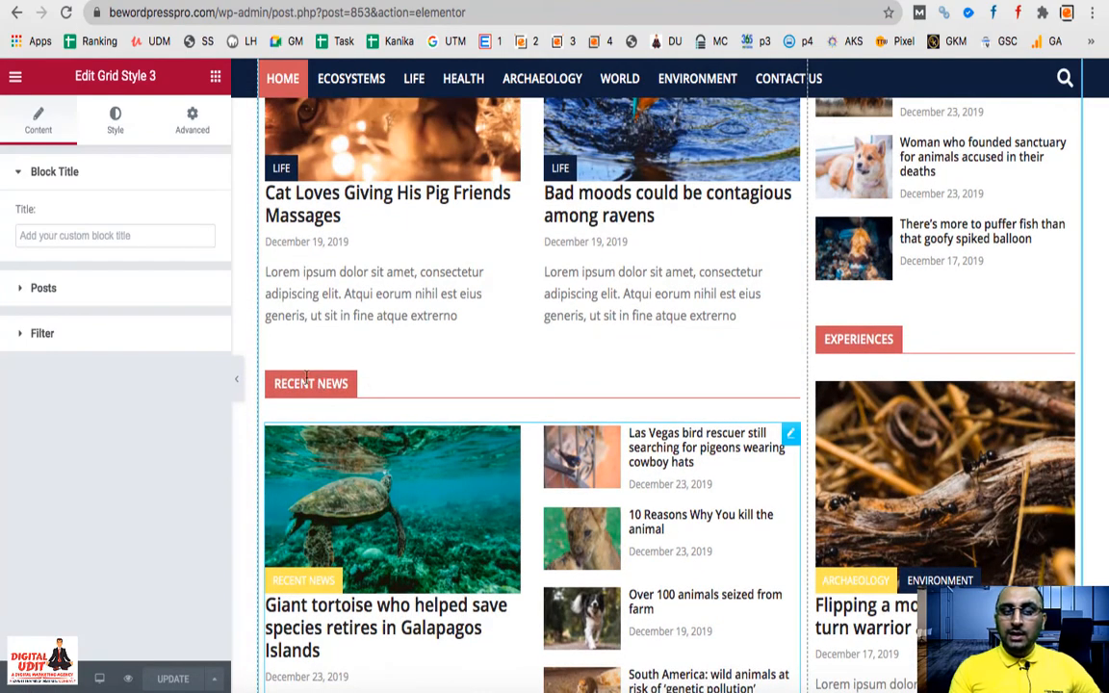
pyautogui.click(21, 292)
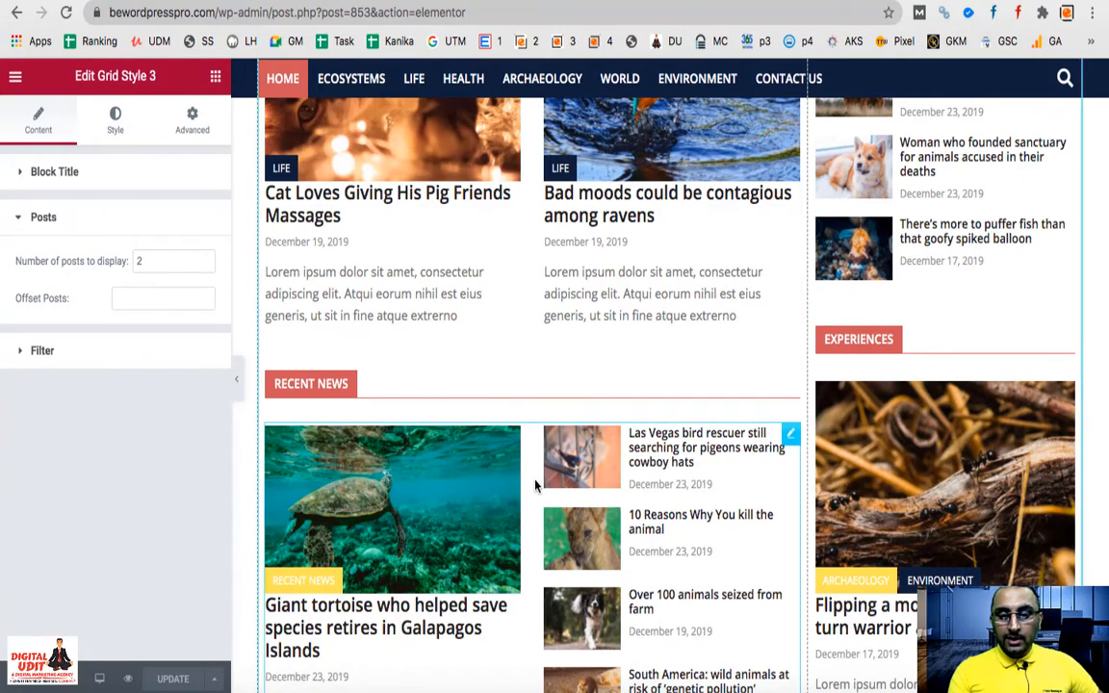
pyautogui.scroll(-5, 534, 482)
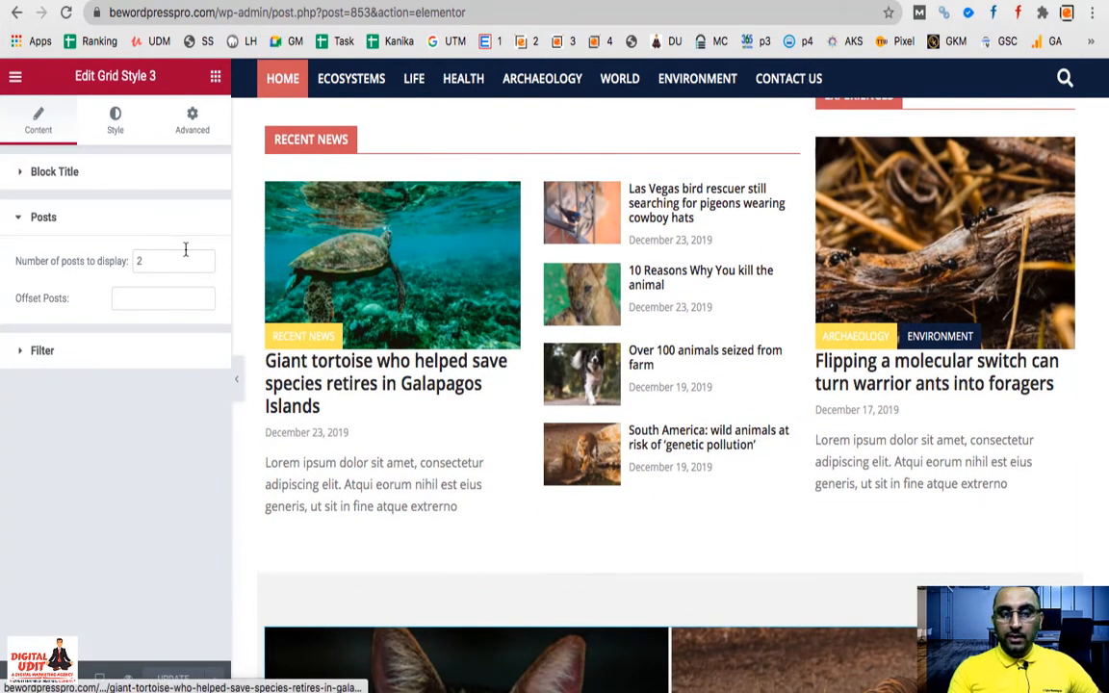
pyautogui.scroll(-5, 486, 307)
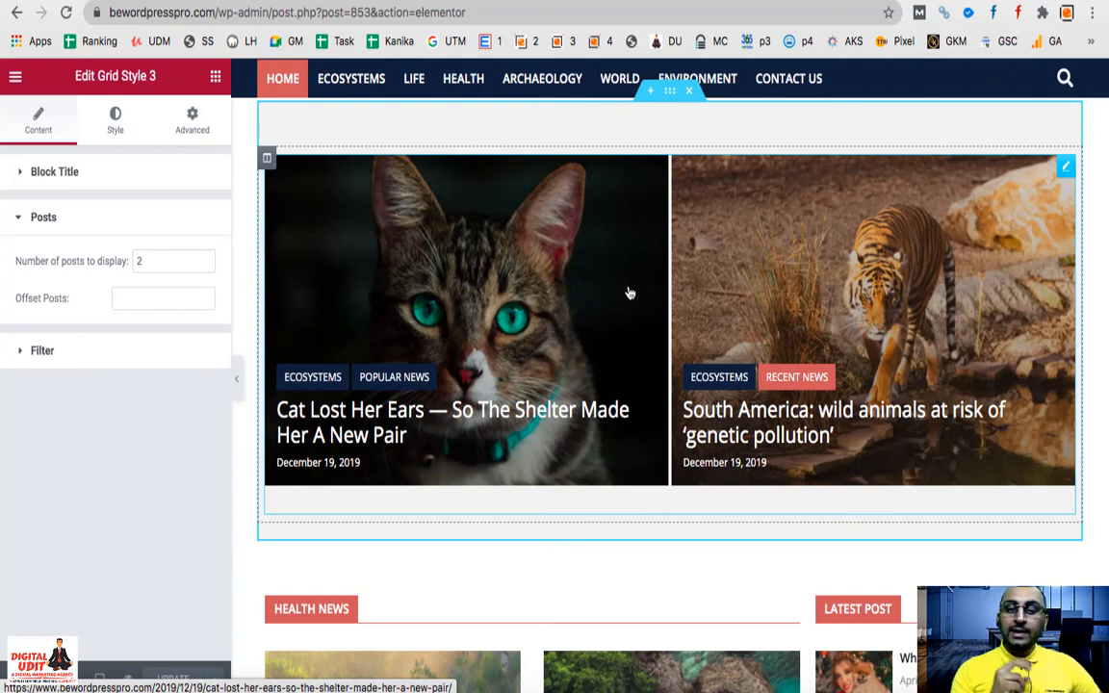
# Try filtering the two-post grid by Latest Posts, and restore its post source to Categories
pyautogui.click(27, 350)
pyautogui.click(164, 309)
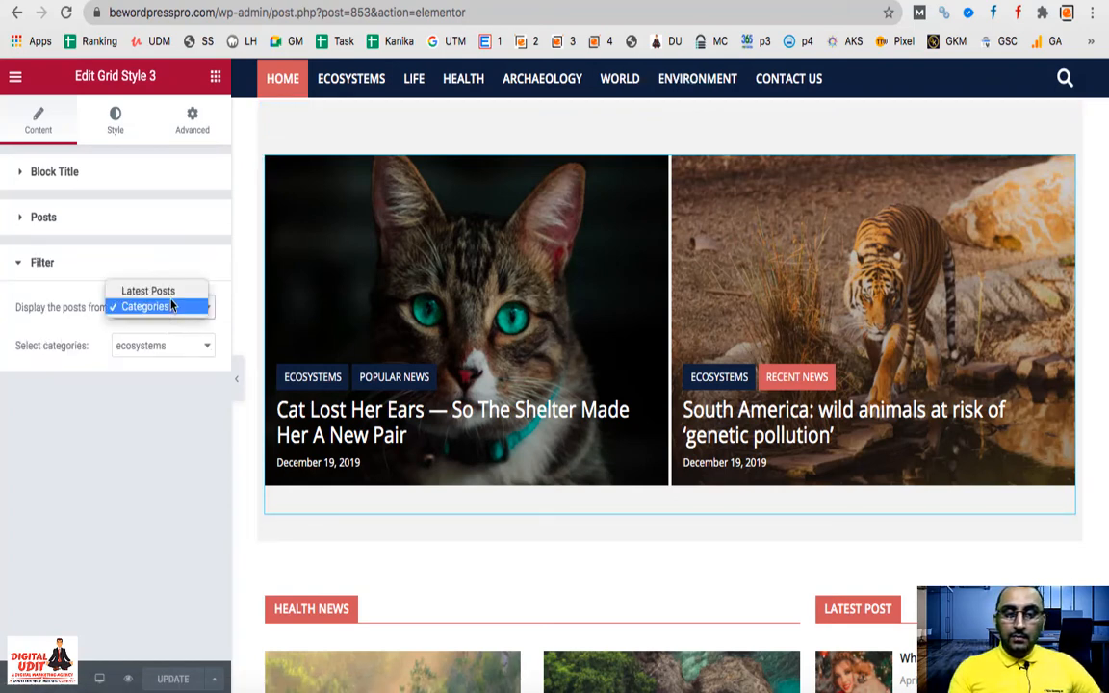
pyautogui.click(149, 291)
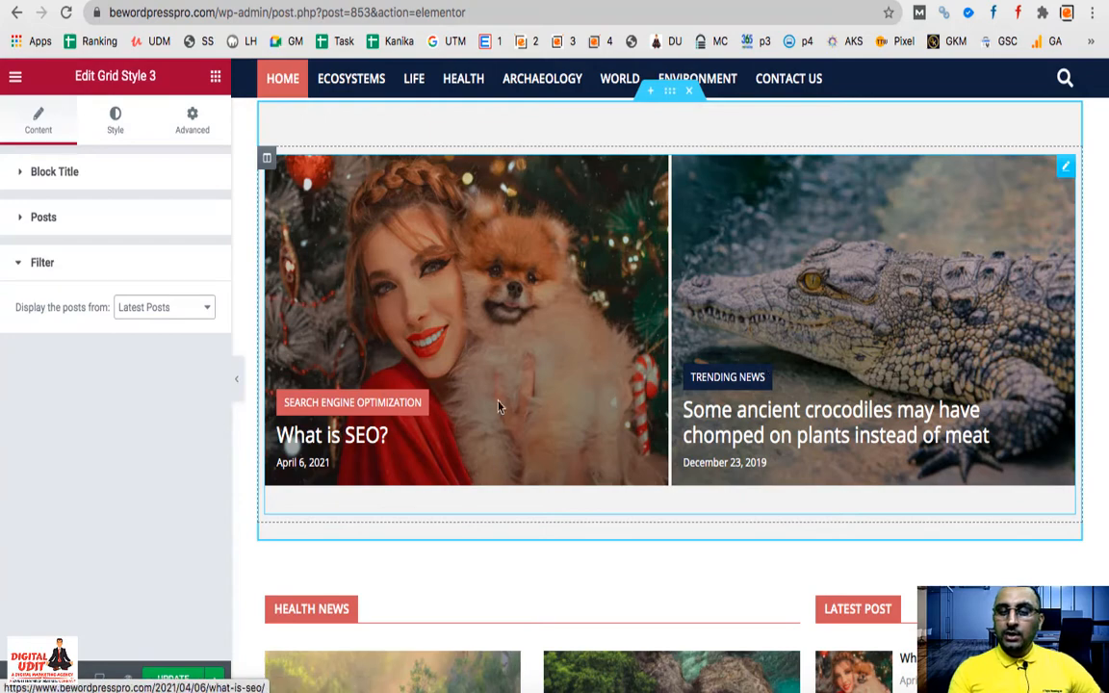
pyautogui.click(152, 307)
pyautogui.click(154, 324)
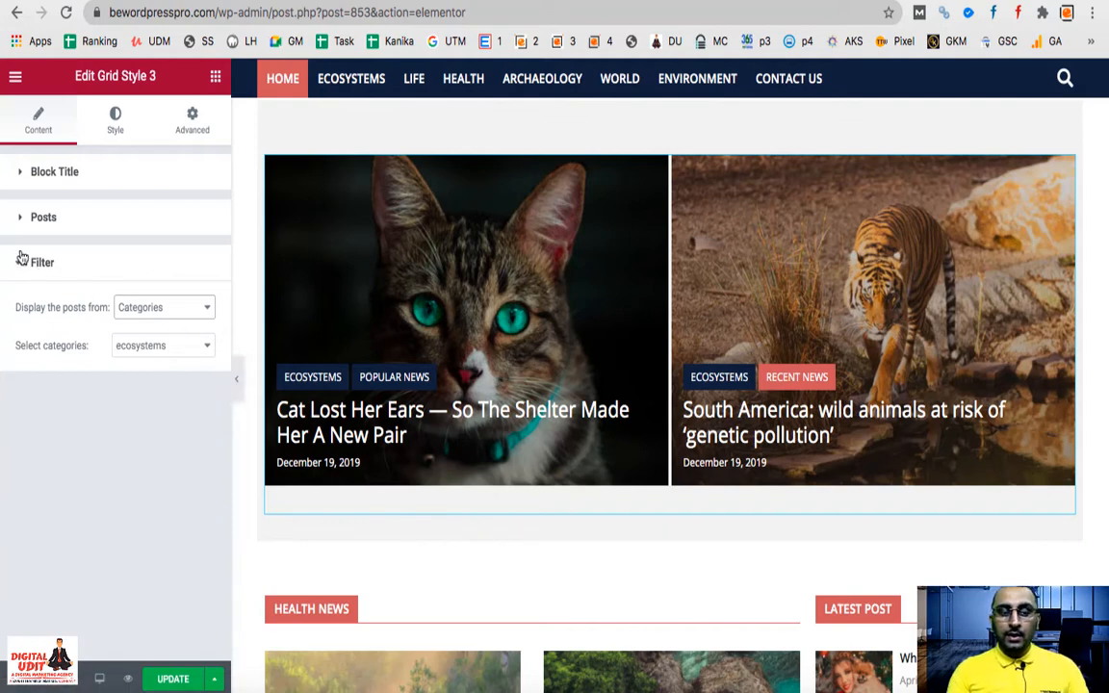
# Try post offsets of 1, 2 and 3 on the two-post cat and tiger grid, and clear the offset again
pyautogui.click(18, 222)
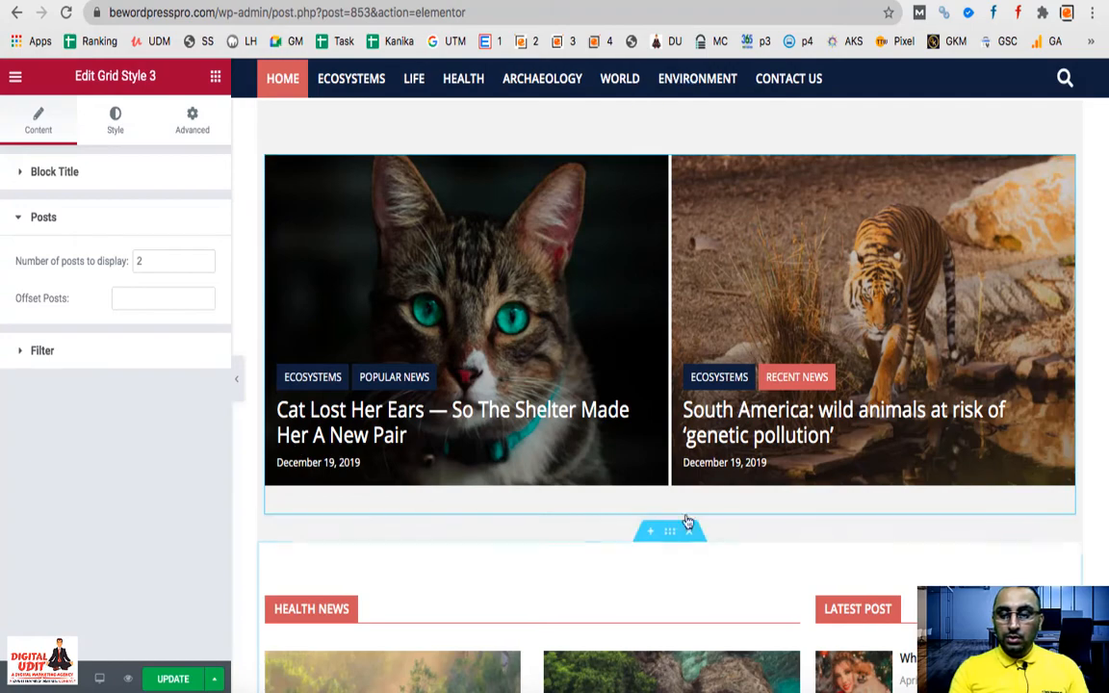
pyautogui.click(125, 302)
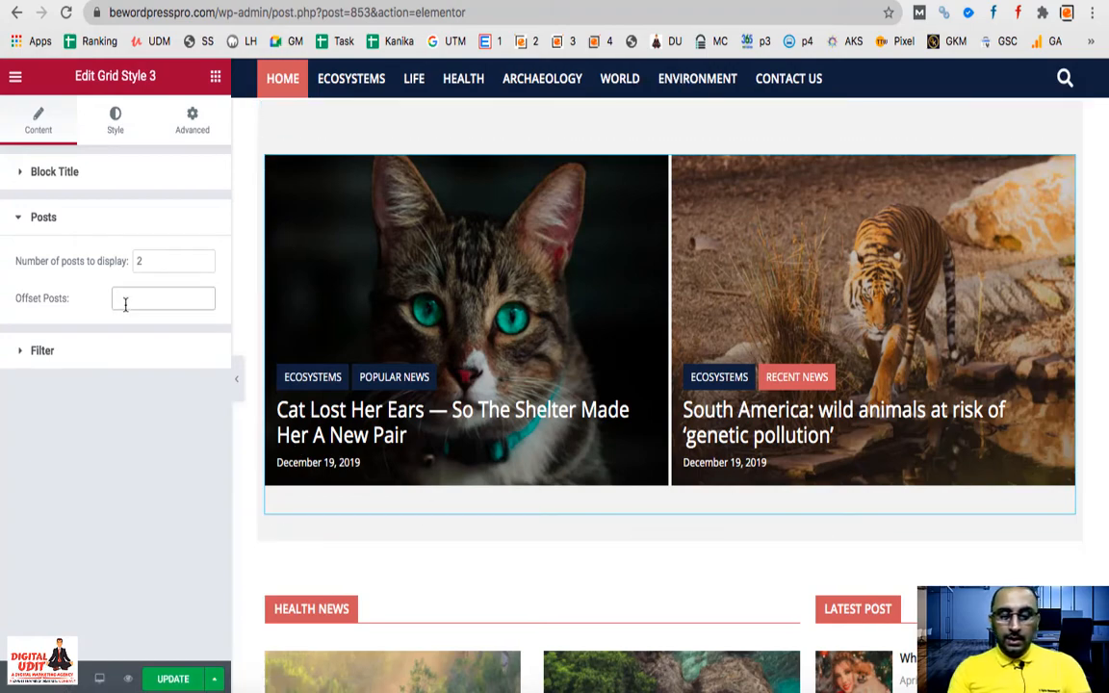
pyautogui.write('1')
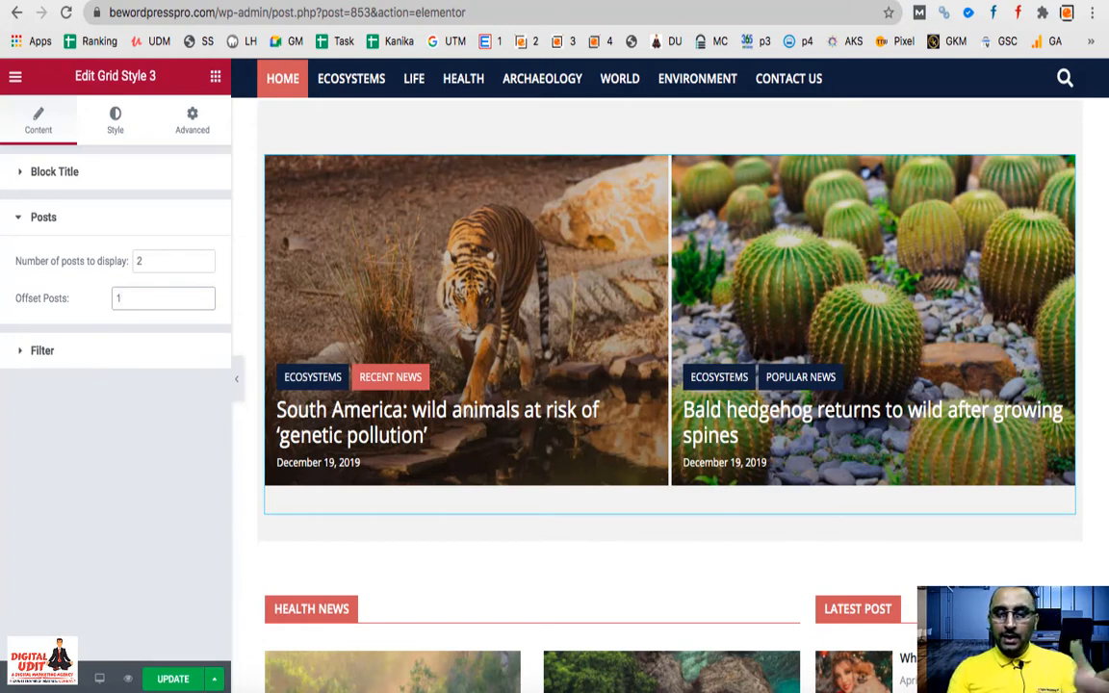
pyautogui.press('BackSpace')
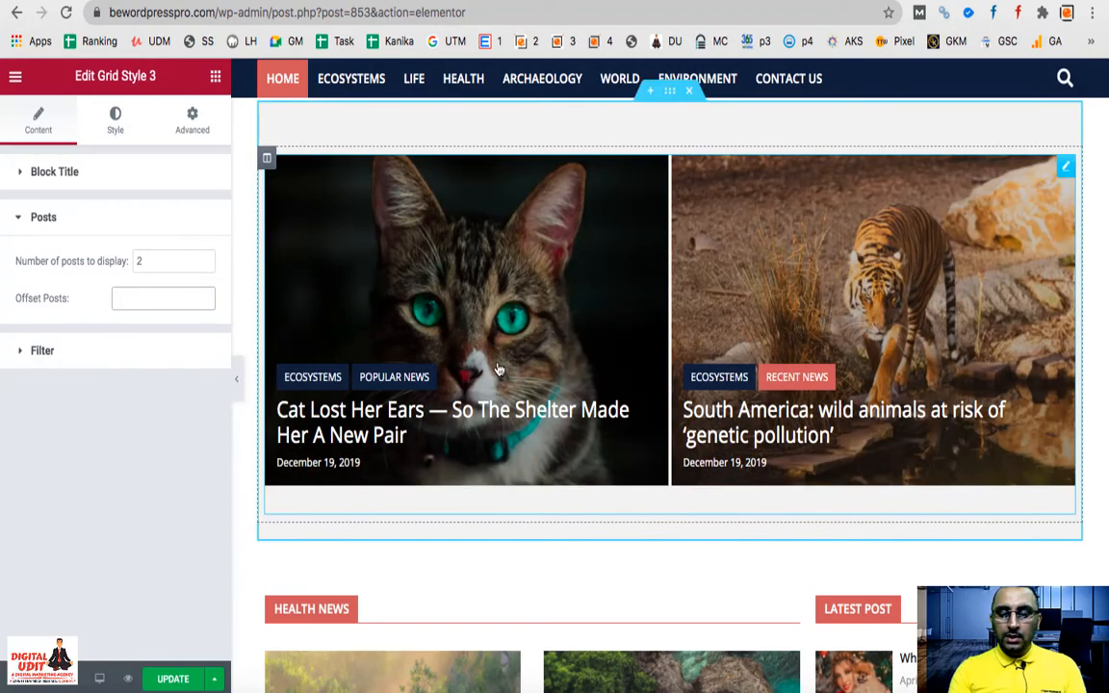
pyautogui.write('1')
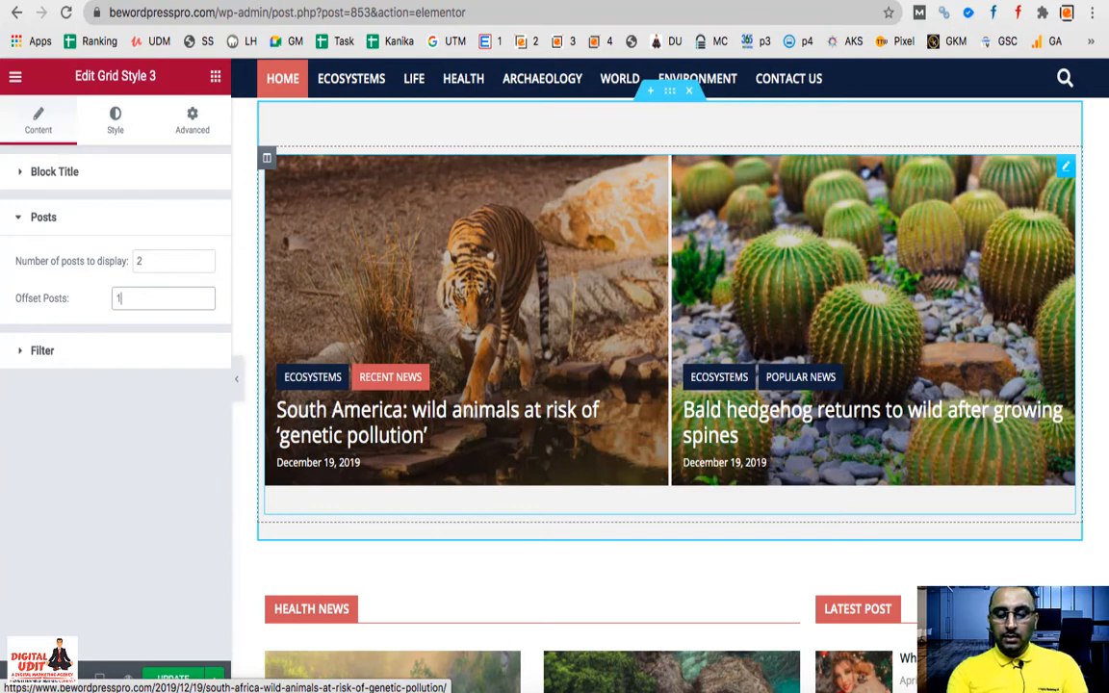
pyautogui.press('BackSpace')
pyautogui.write('2')
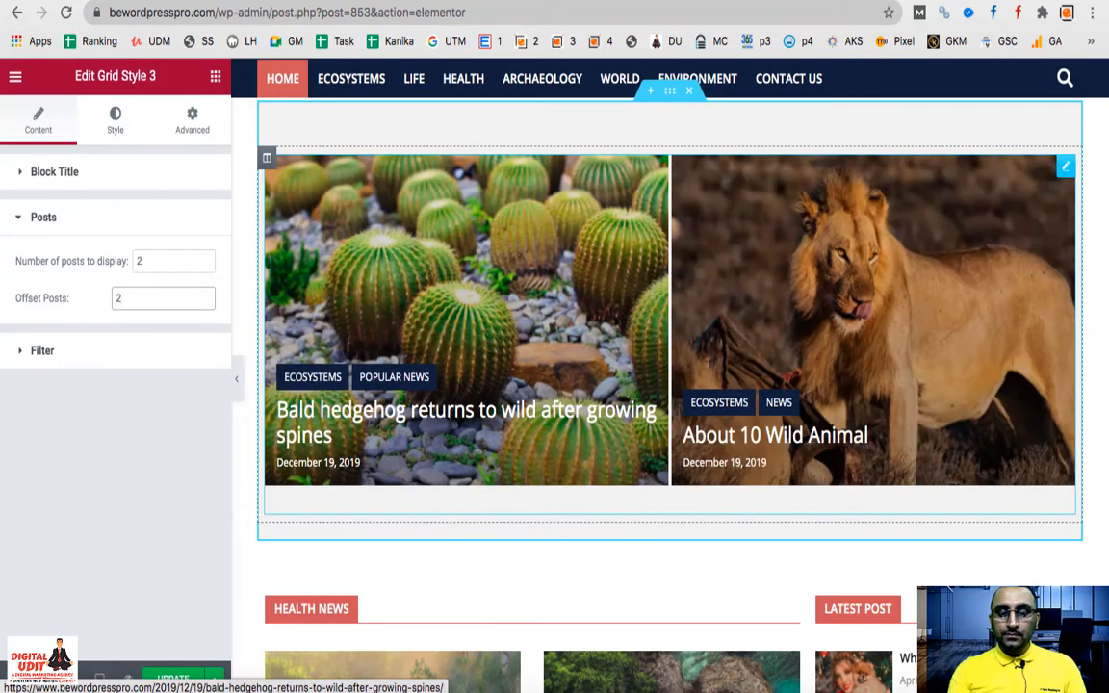
pyautogui.press('BackSpace')
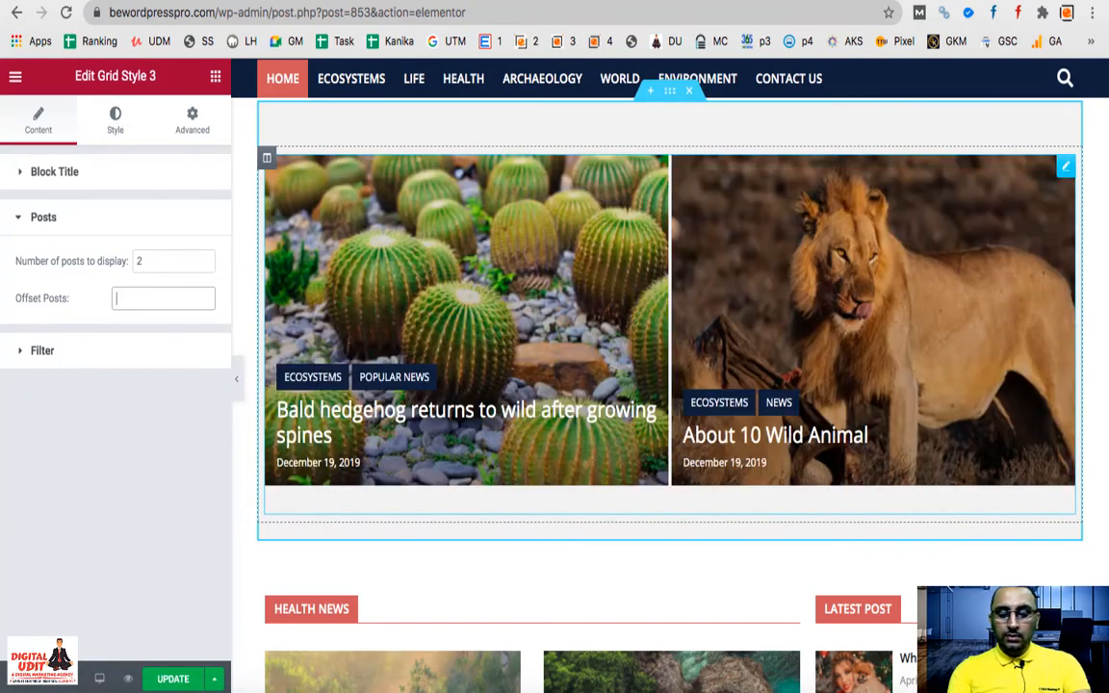
pyautogui.write('3')
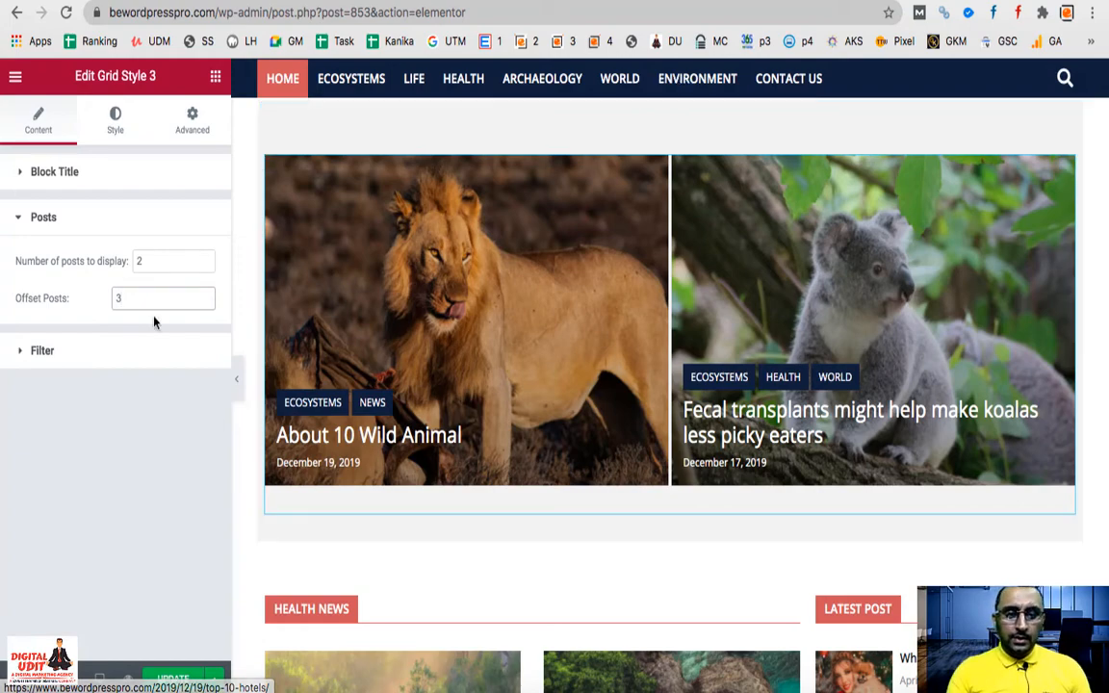
pyautogui.scroll(5, 689, 426)
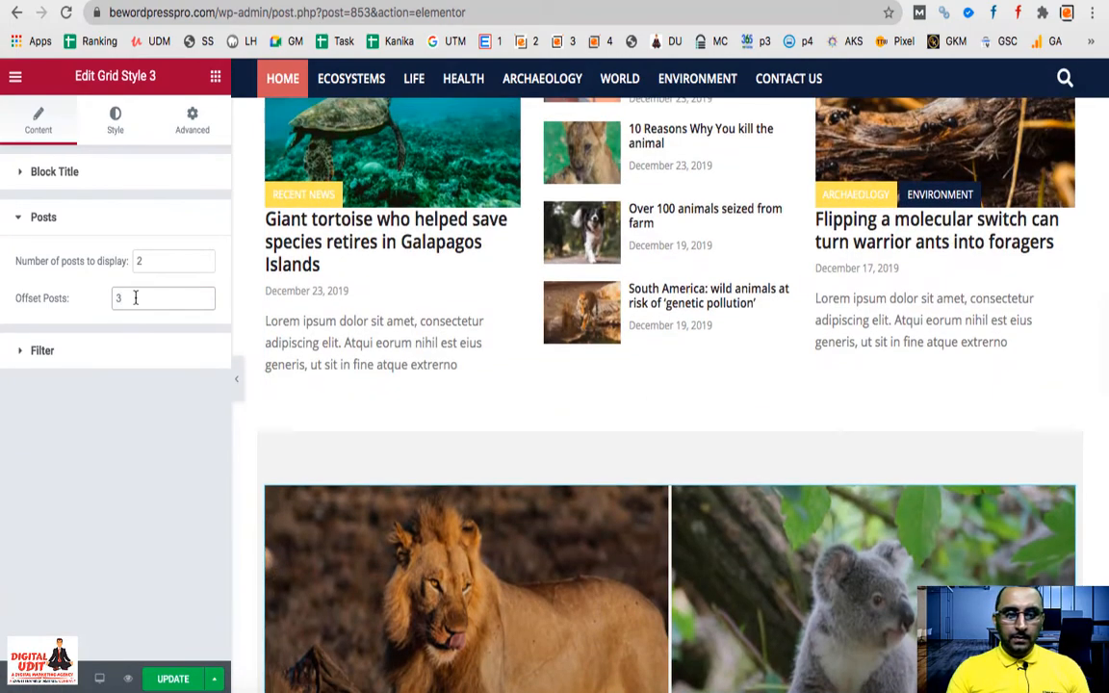
pyautogui.press('BackSpace')
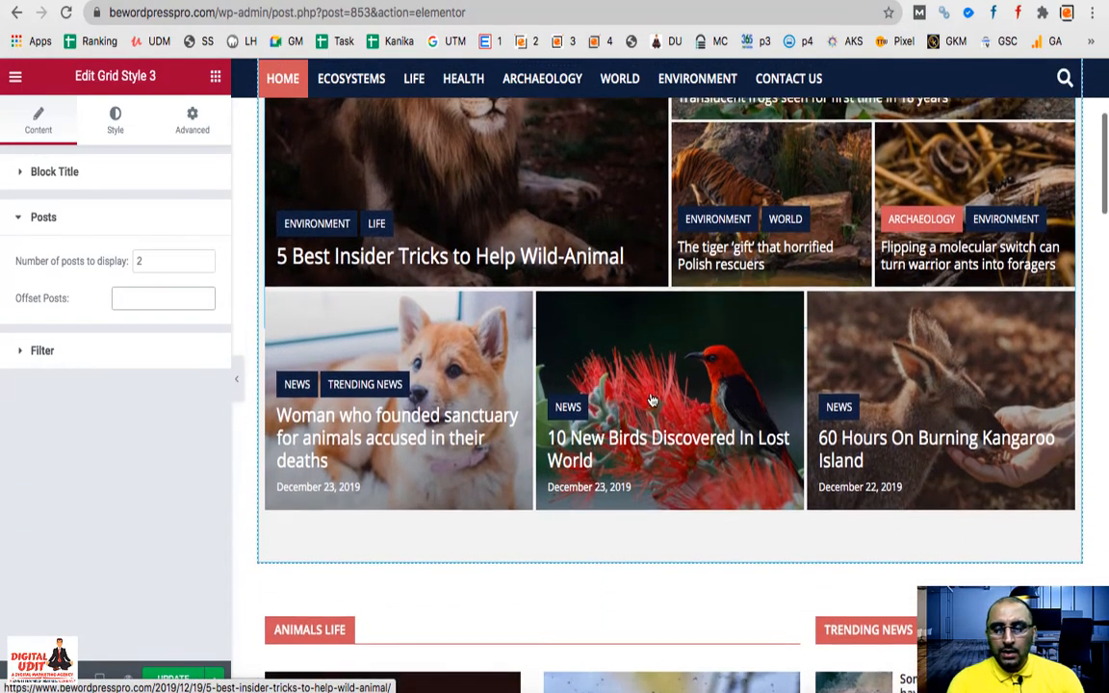
# Review the homepage's grid and news sections from the top lion grid down to the World News list
pyautogui.scroll(3, 651, 399)
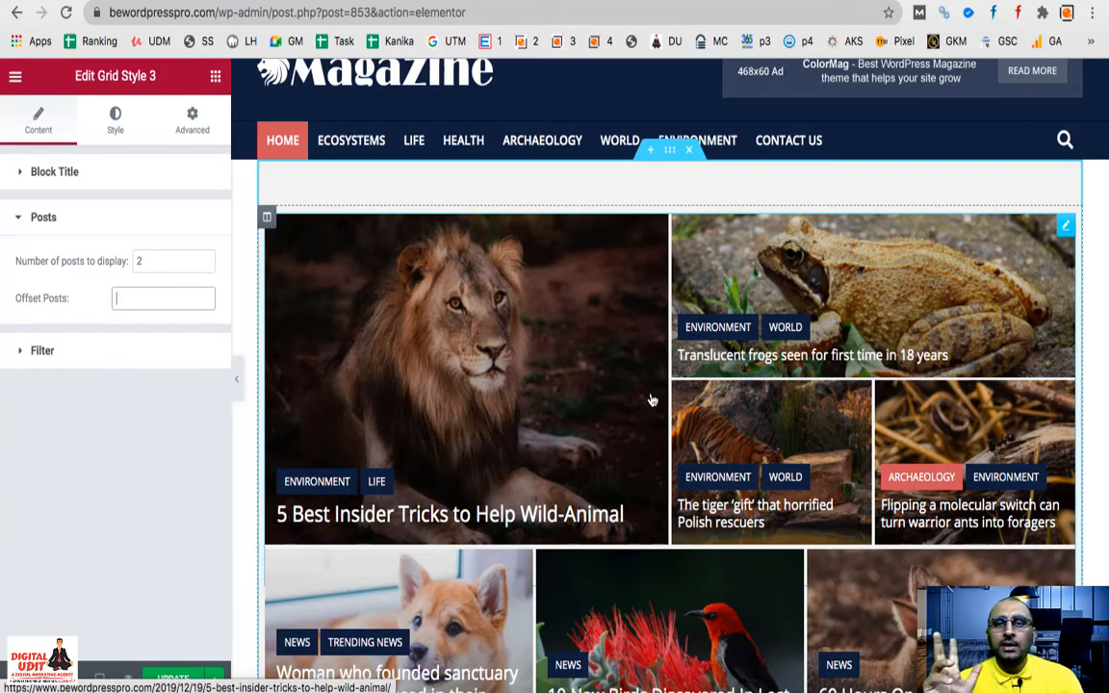
pyautogui.scroll(-15, 652, 401)
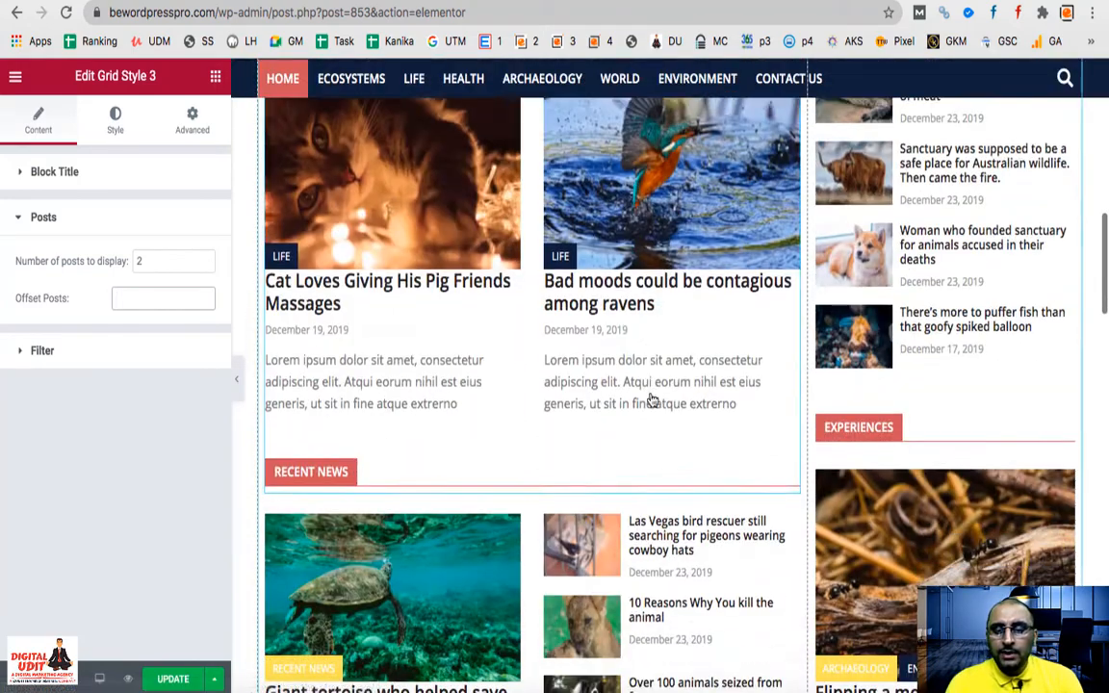
pyautogui.scroll(-15, 652, 401)
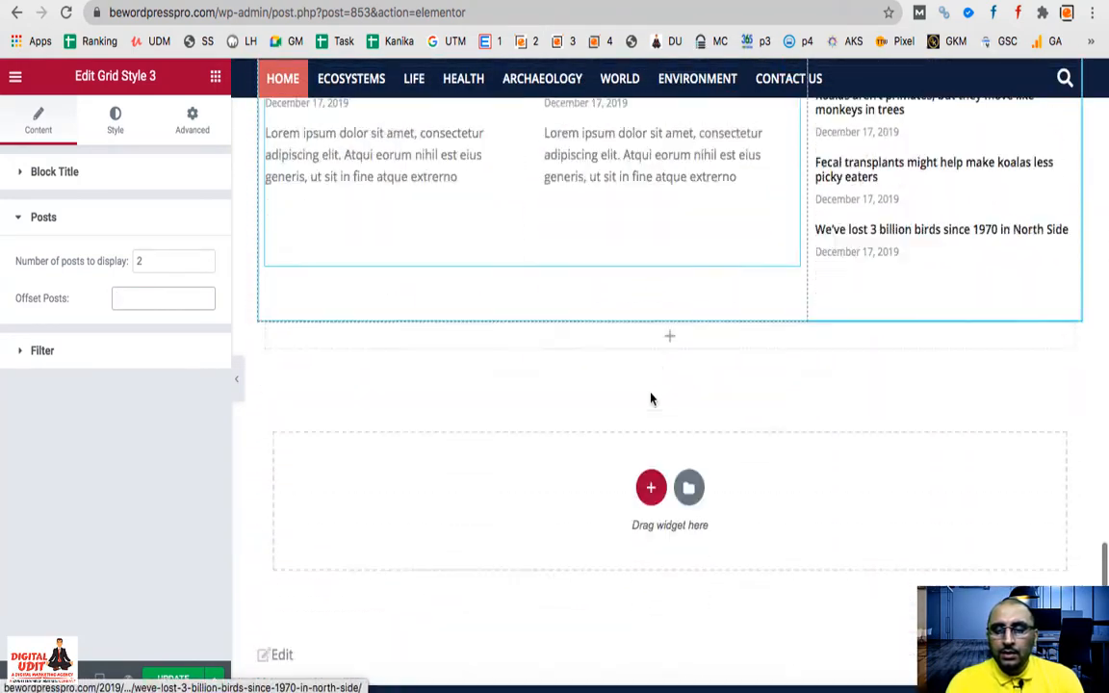
pyautogui.scroll(4, 651, 399)
pyautogui.scroll(8, 651, 399)
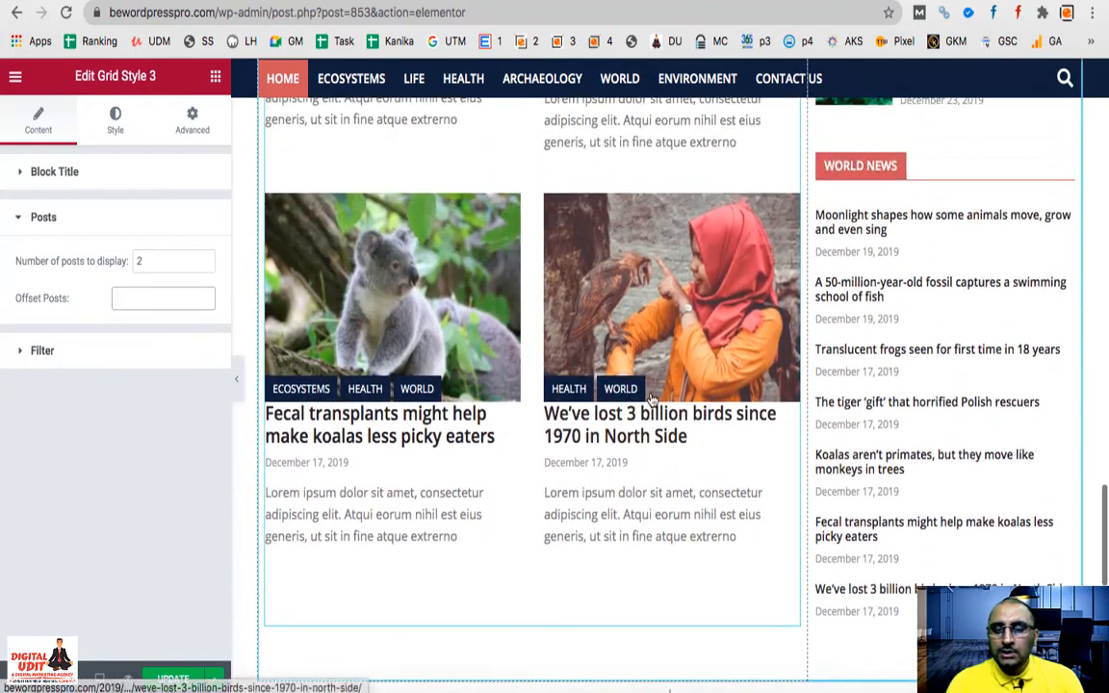
pyautogui.scroll(15, 651, 395)
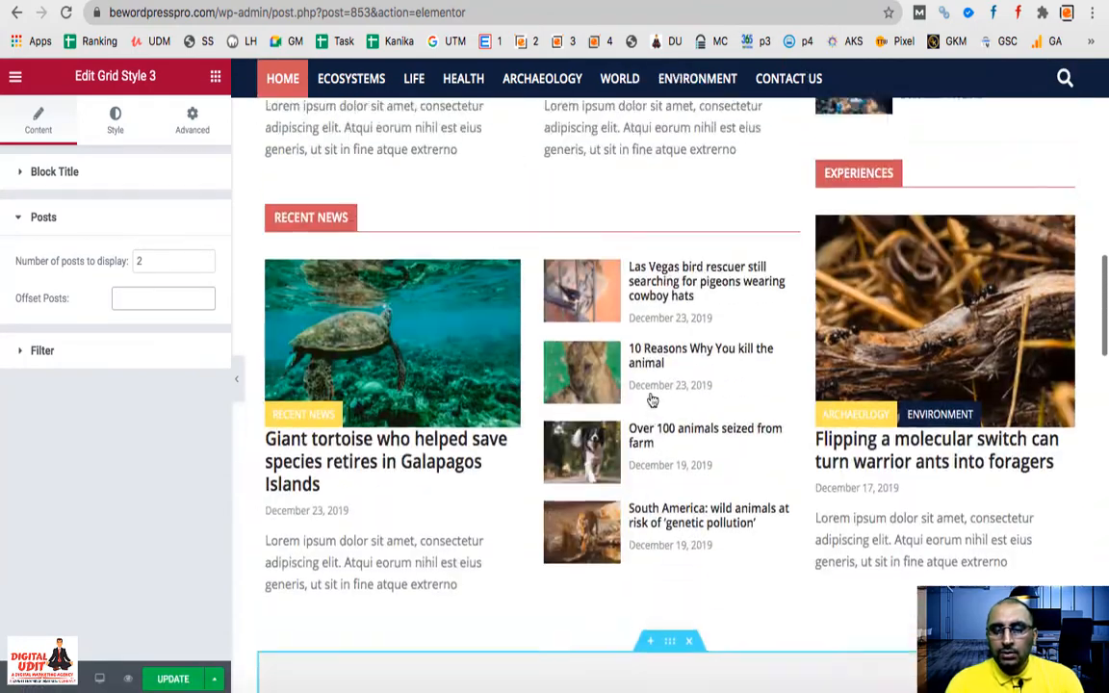
pyautogui.scroll(2, 652, 401)
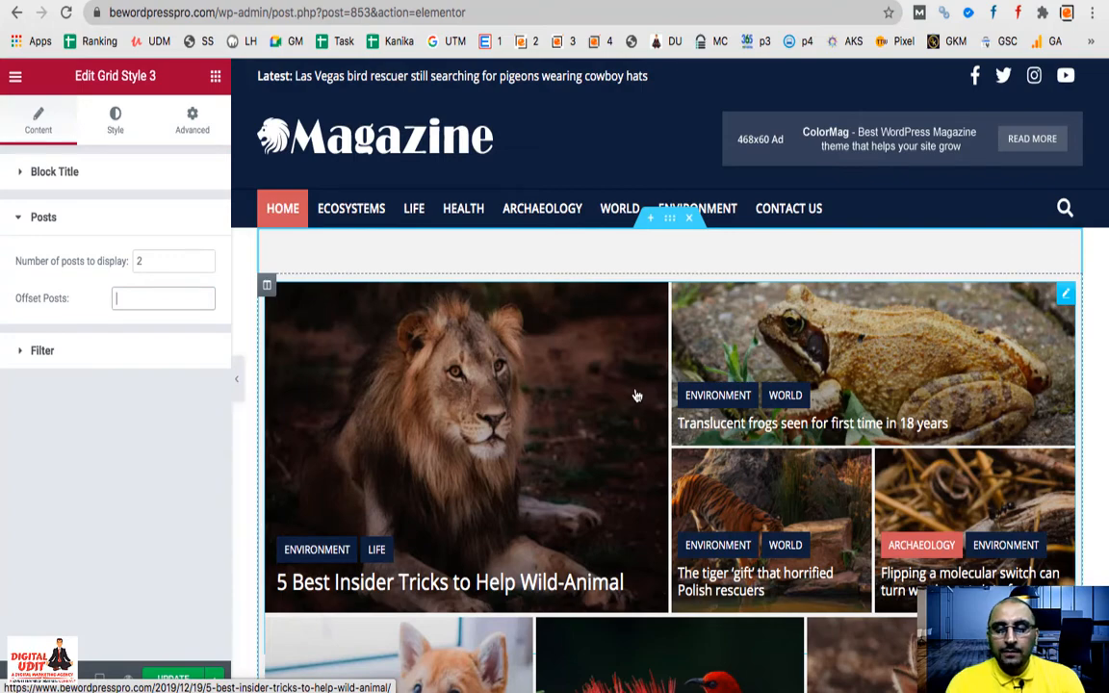
pyautogui.scroll(-3, 684, 518)
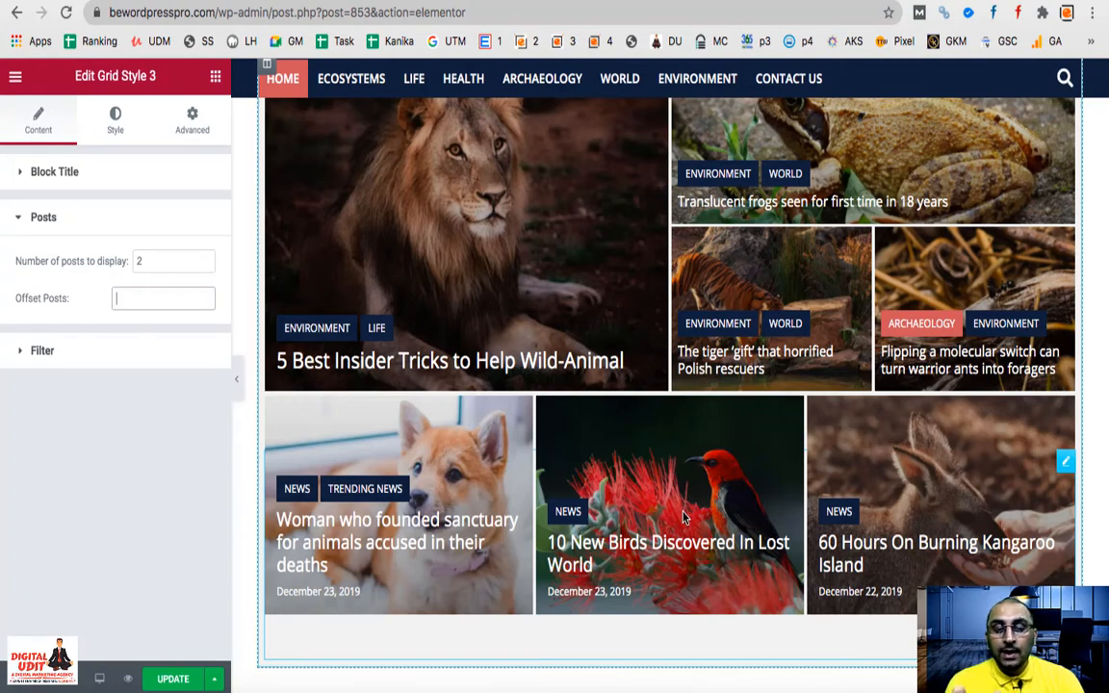
# Add a new single-column section above the homepage's top lion and frog grid
pyautogui.scroll(3, 684, 518)
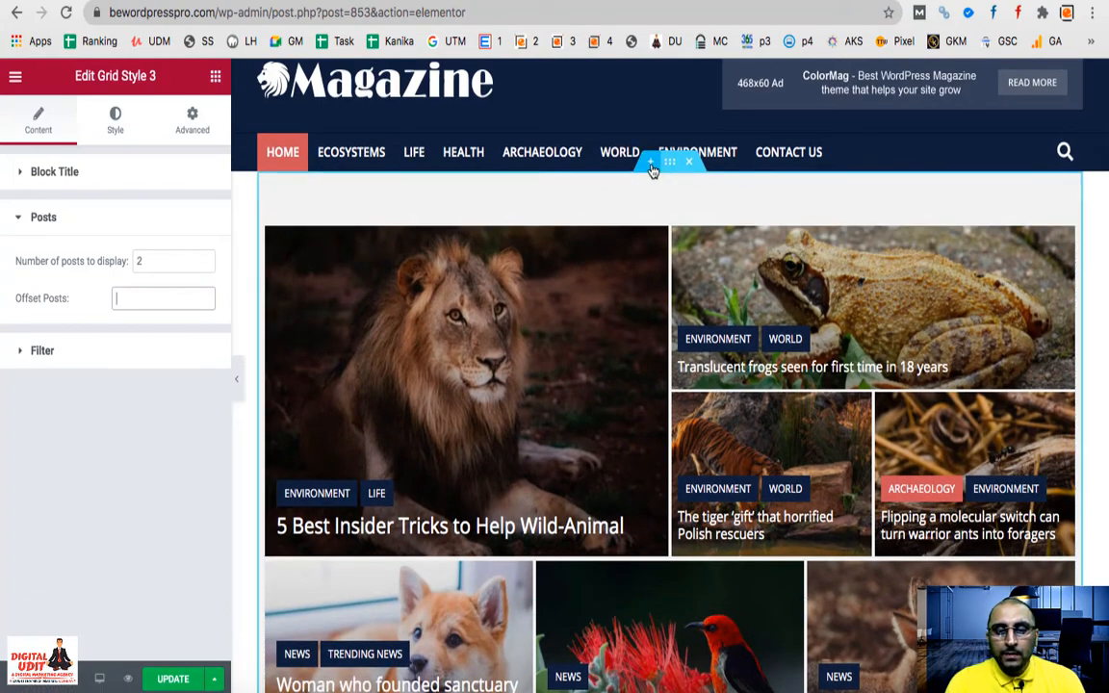
pyautogui.click(654, 167)
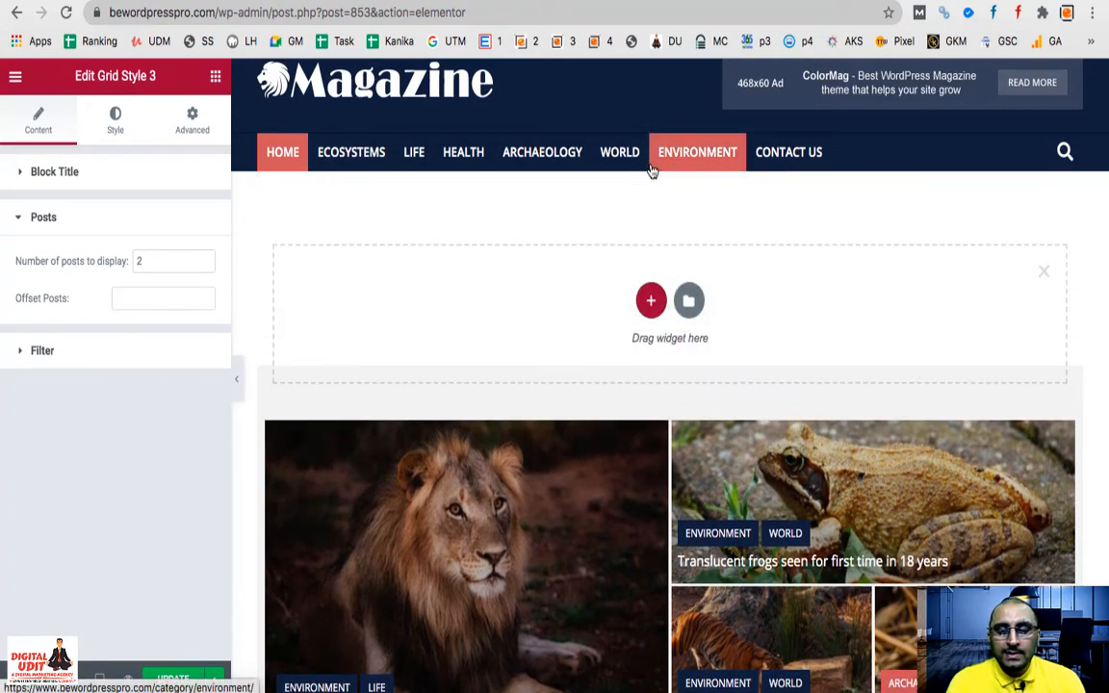
pyautogui.click(652, 301)
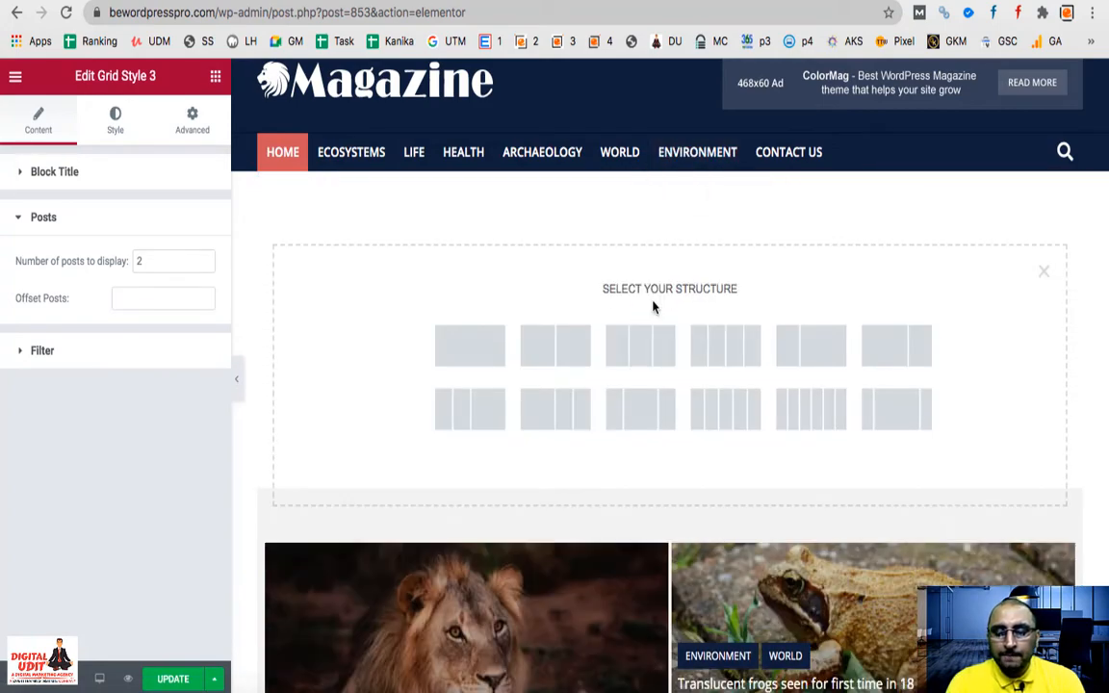
pyautogui.click(469, 346)
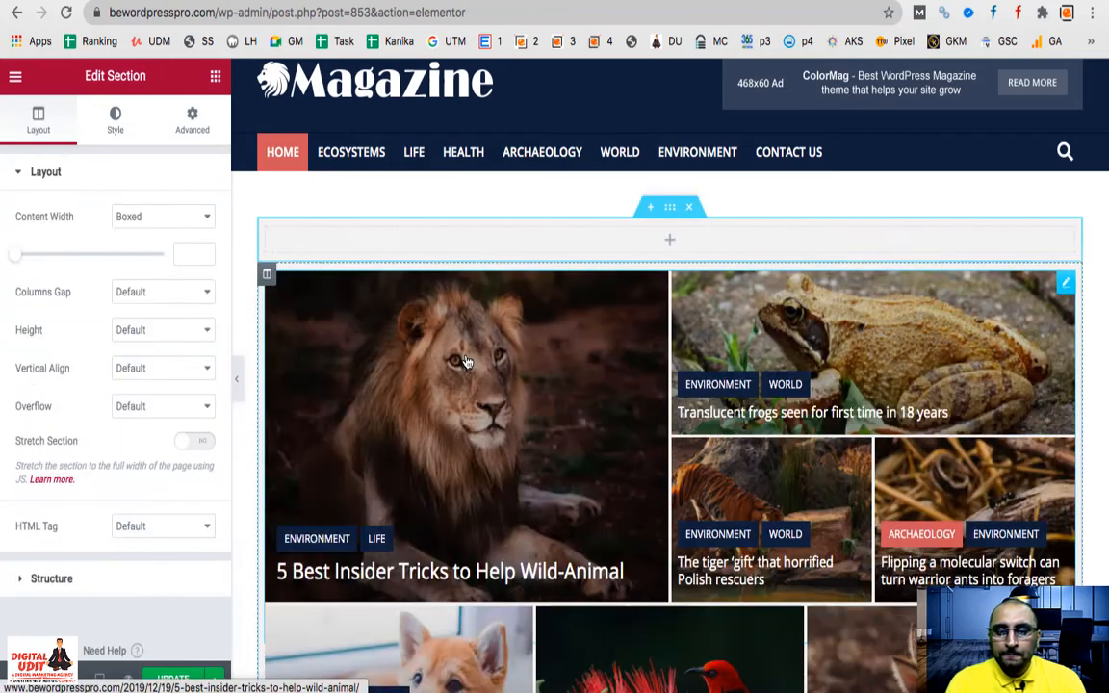
pyautogui.scroll(1, 520, 328)
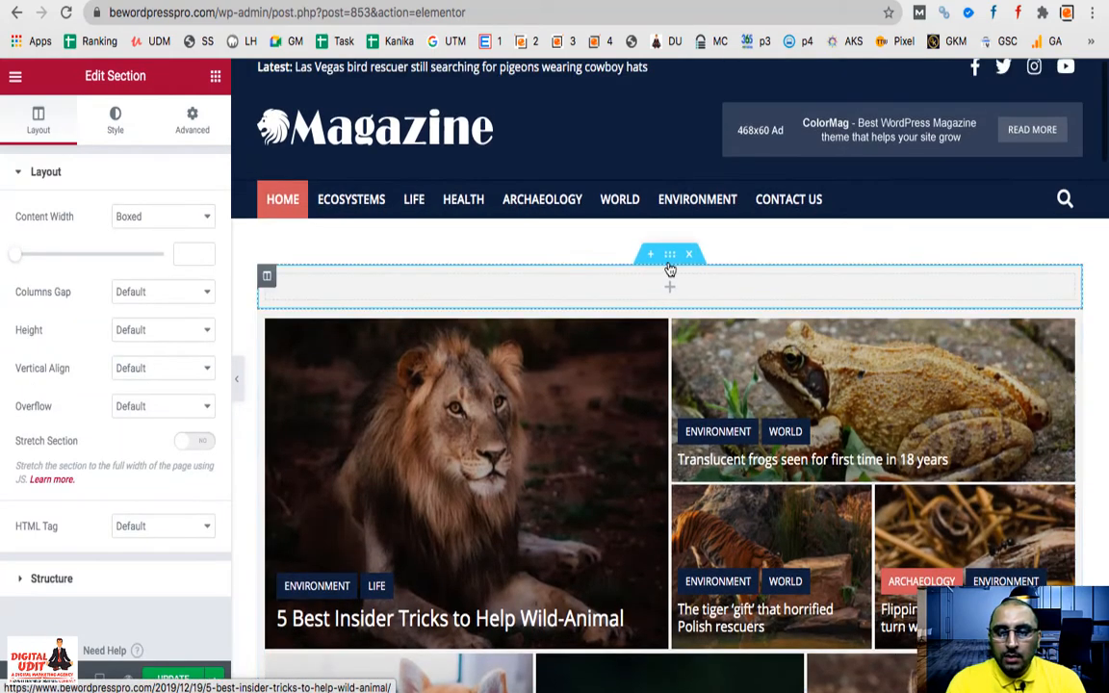
# Place a ColorMag Grid Style 2 widget in the empty section above the lion and frog grid
pyautogui.click(671, 291)
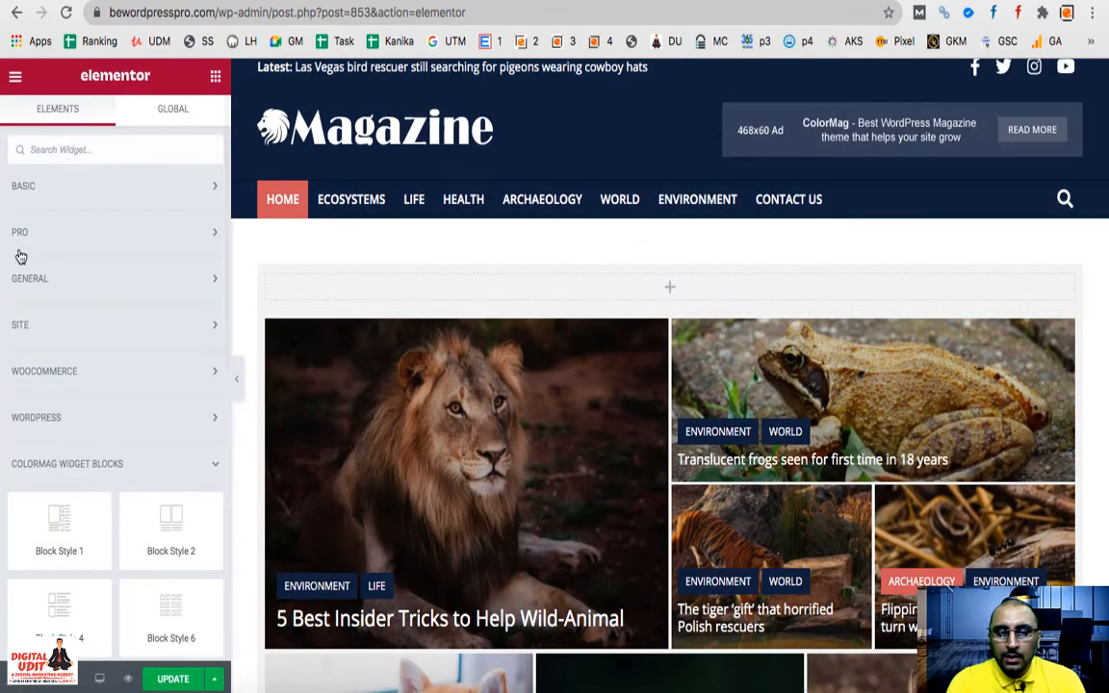
pyautogui.scroll(-3, 57, 443)
pyautogui.scroll(-5, 59, 441)
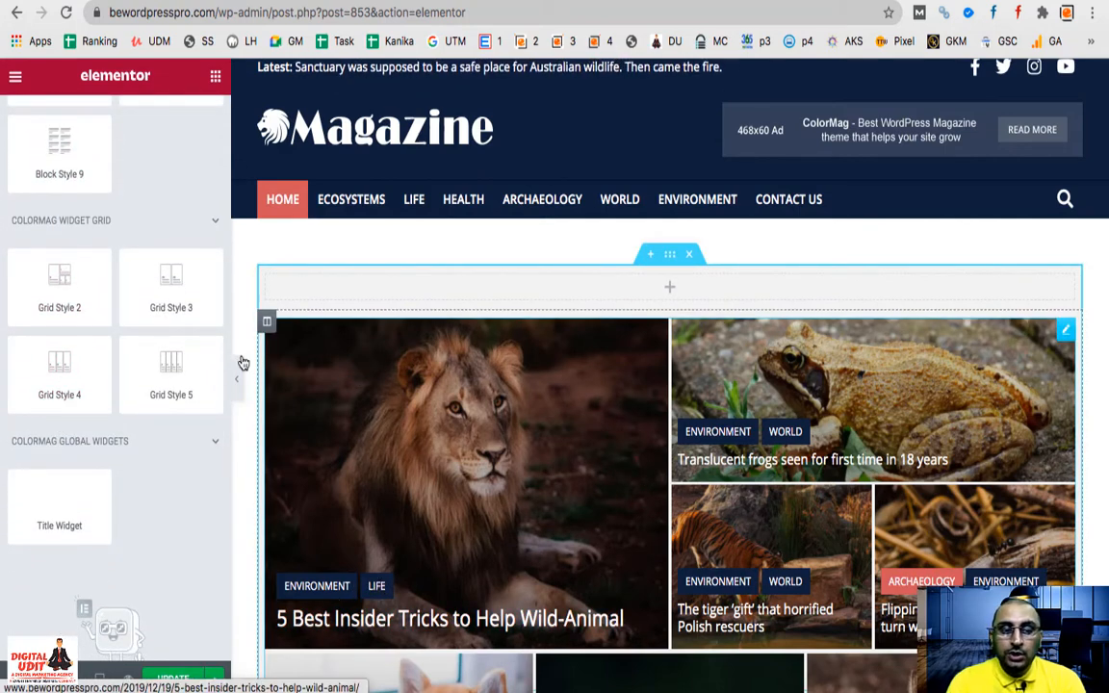
pyautogui.moveTo(57, 300); pyautogui.dragTo(536, 302)
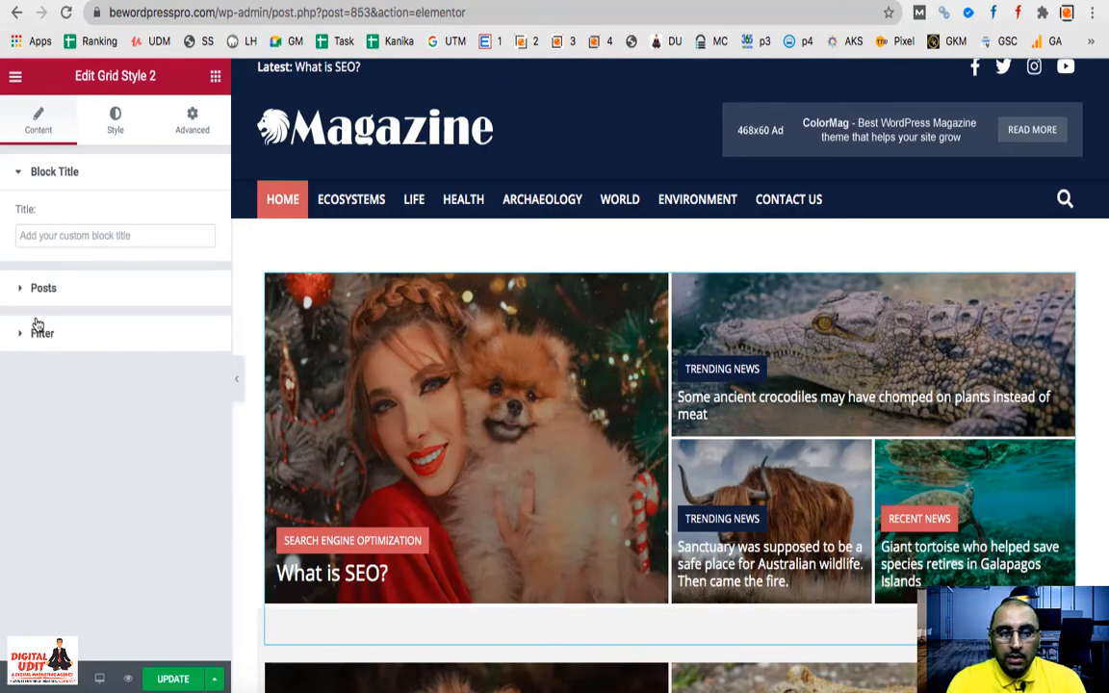
# Filter the new Grid Style 2 by Categories with Trending News selected, and compare it with the original grid below
pyautogui.click(38, 327)
pyautogui.click(158, 306)
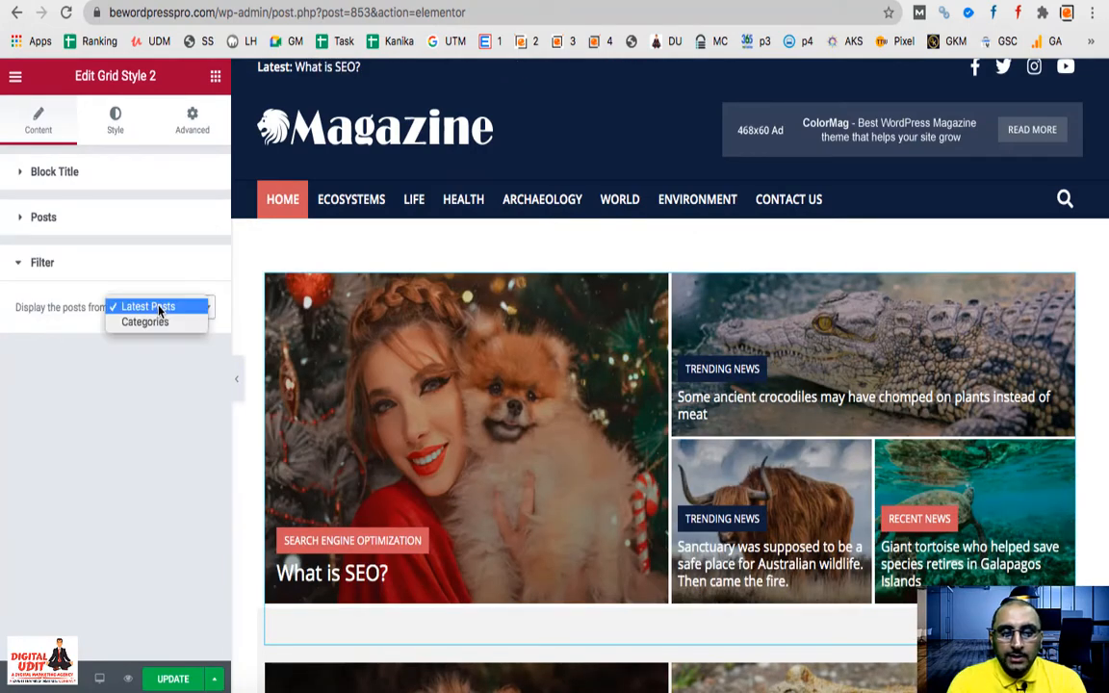
pyautogui.click(158, 322)
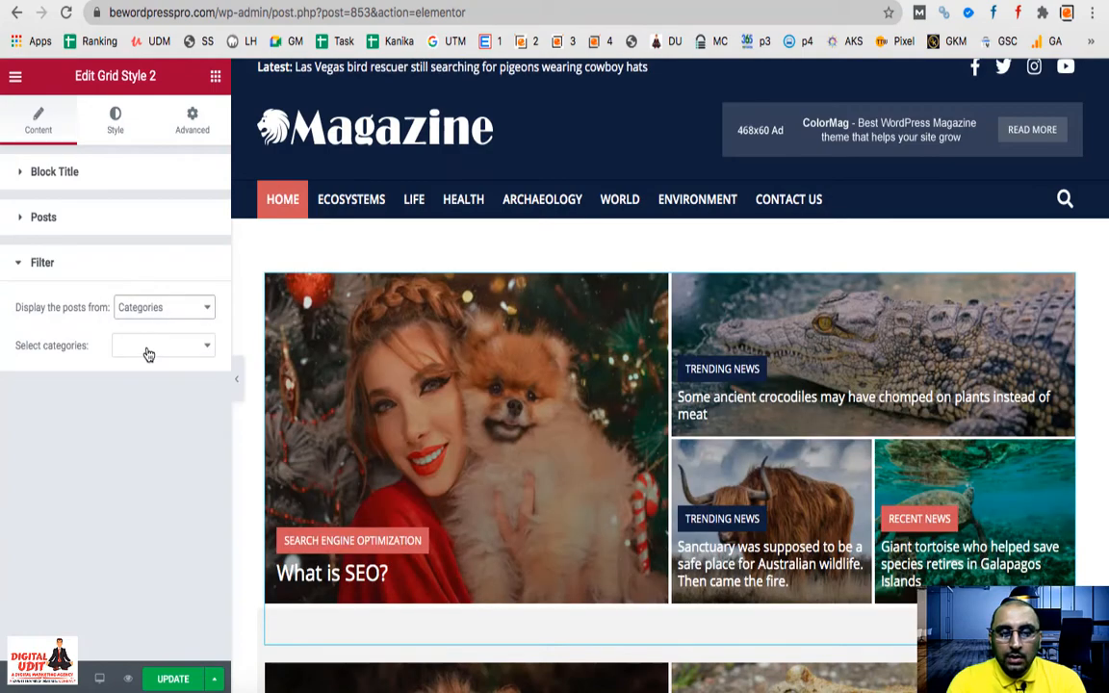
pyautogui.click(149, 346)
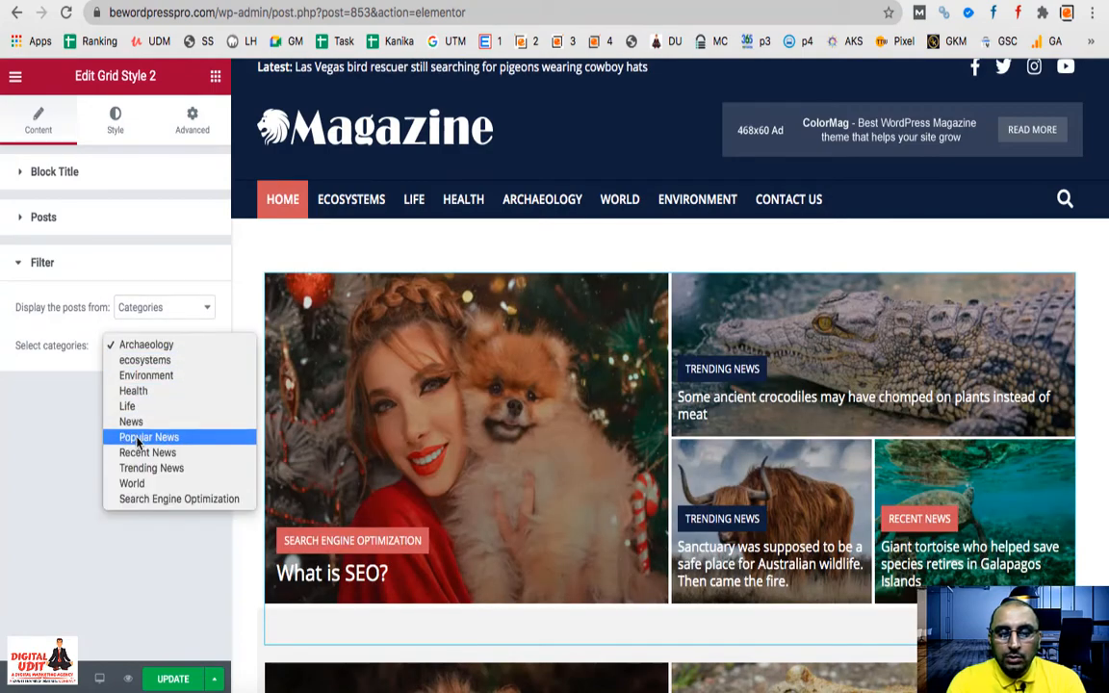
pyautogui.click(151, 468)
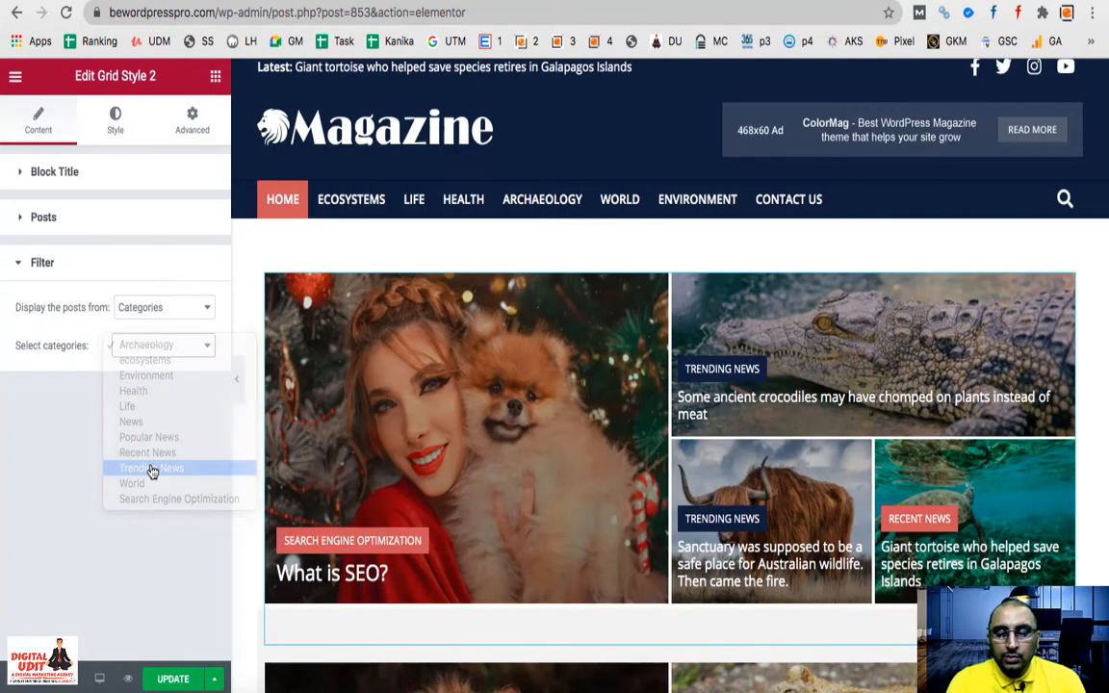
pyautogui.scroll(-5, 589, 453)
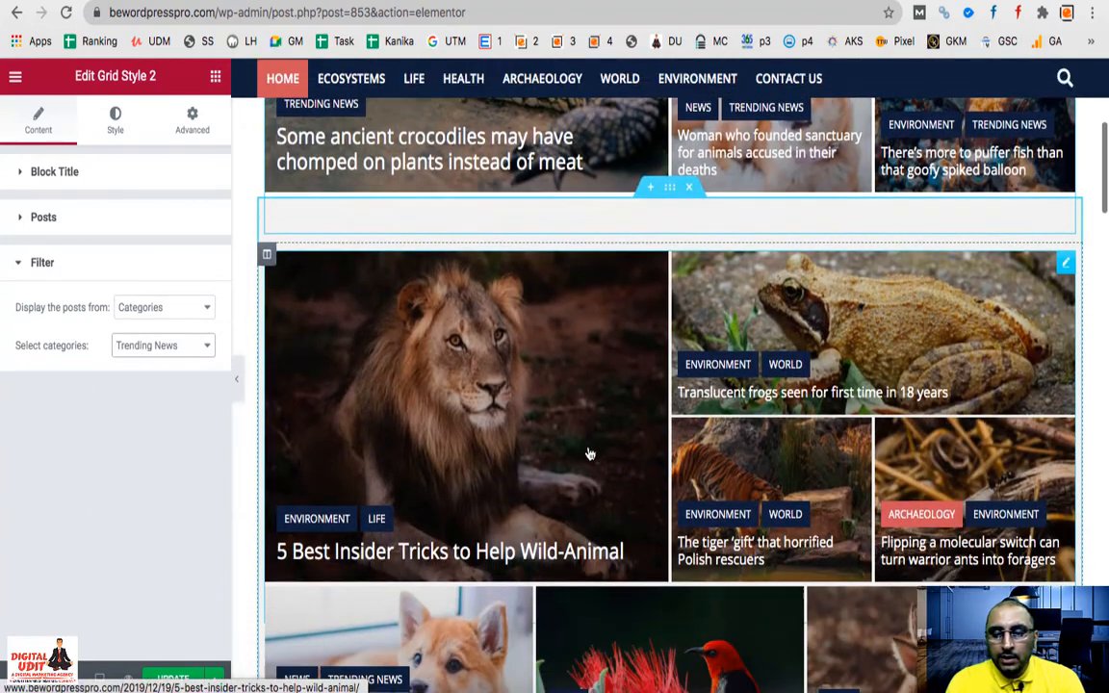
pyautogui.scroll(3, 589, 453)
pyautogui.scroll(2, 590, 452)
pyautogui.scroll(-1, 590, 452)
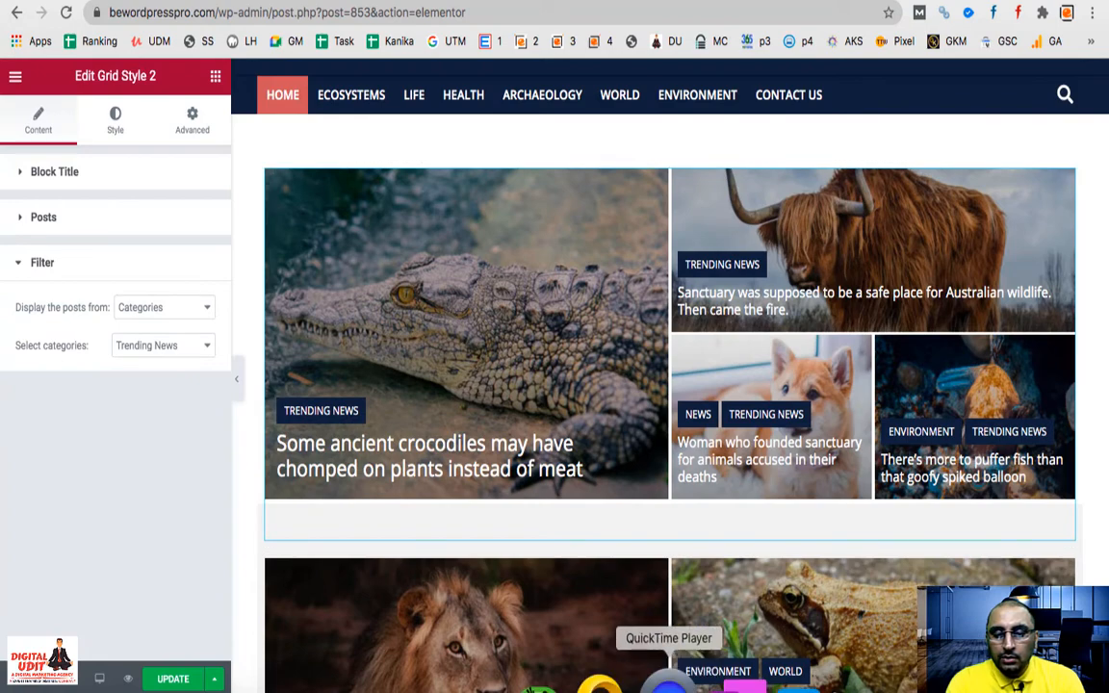
pyautogui.scroll(-3, 517, 645)
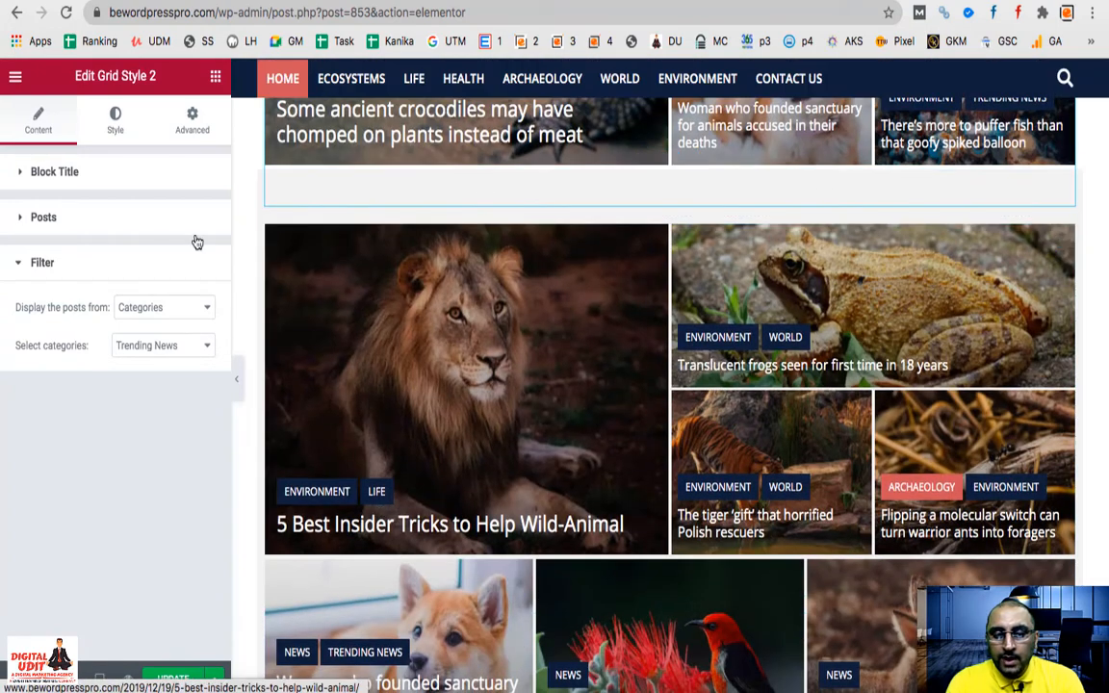
# Switch the new grid's category to Environment and compare its posts with the original grid below
pyautogui.click(152, 349)
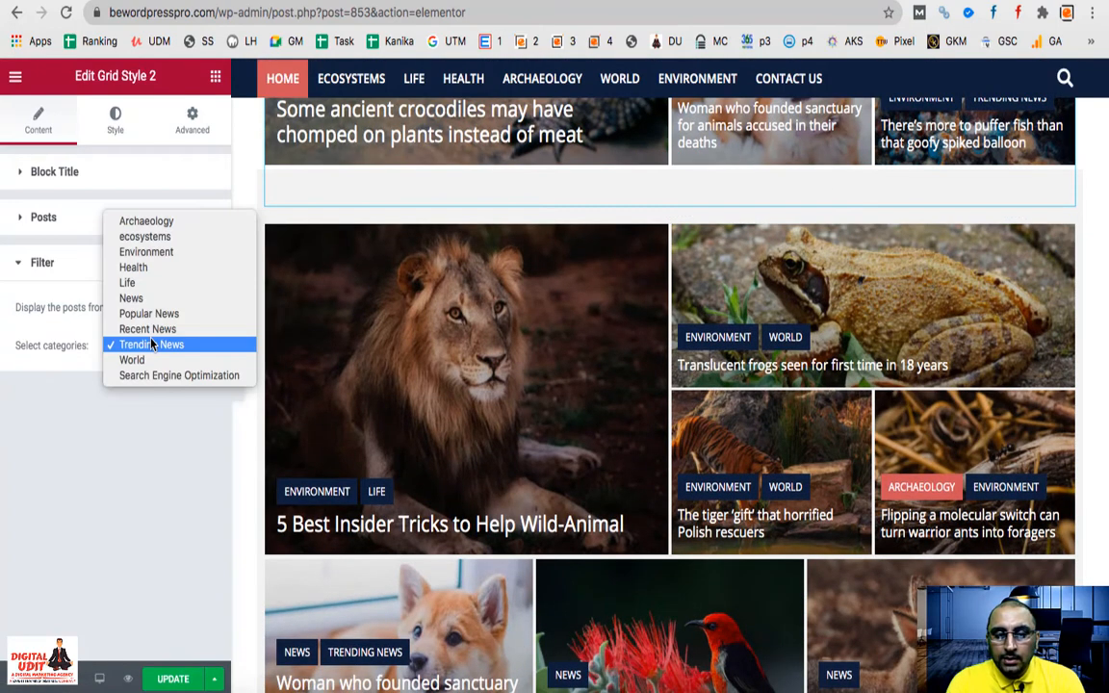
pyautogui.click(145, 252)
pyautogui.scroll(3, 573, 472)
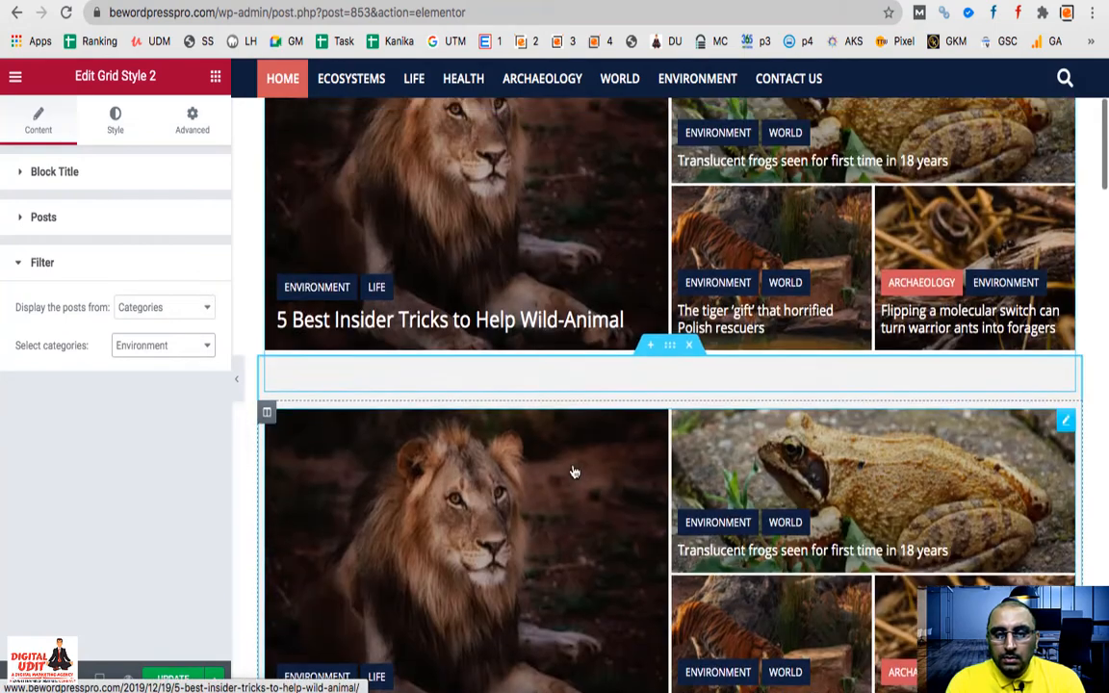
pyautogui.scroll(-3, 574, 472)
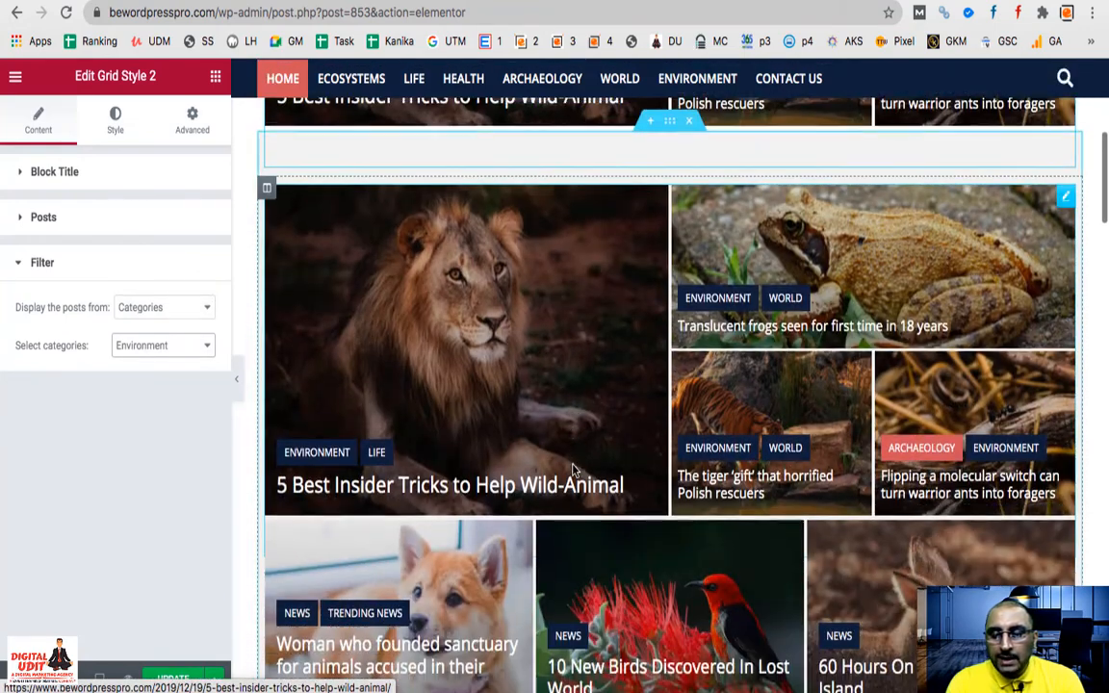
# Examine the new Grid Style 2 against the original, reviewing its category choices and its Posts and Block Title settings
pyautogui.scroll(3, 574, 472)
pyautogui.scroll(1, 574, 472)
pyautogui.scroll(-2, 574, 472)
pyautogui.scroll(3, 574, 472)
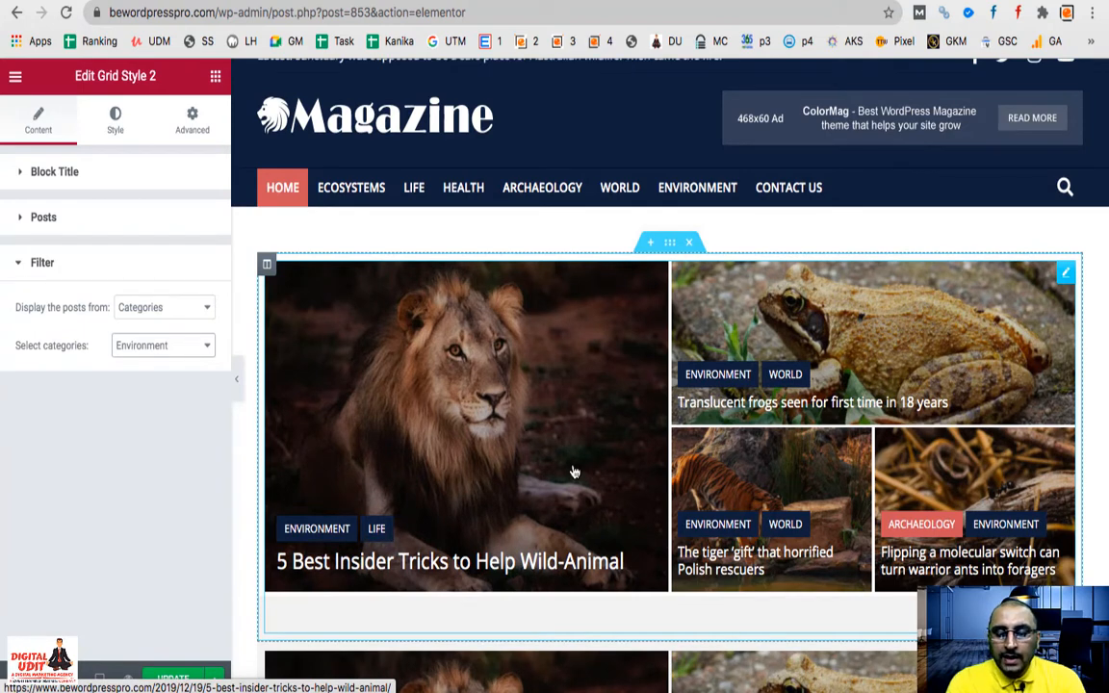
pyautogui.click(175, 348)
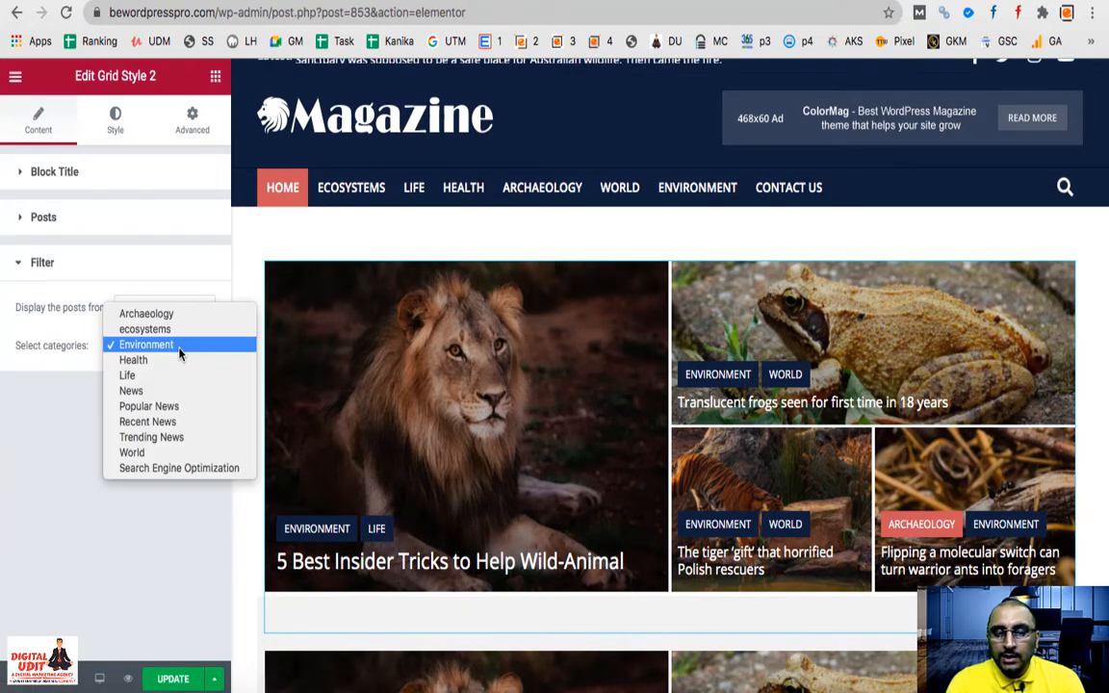
pyautogui.click(64, 425)
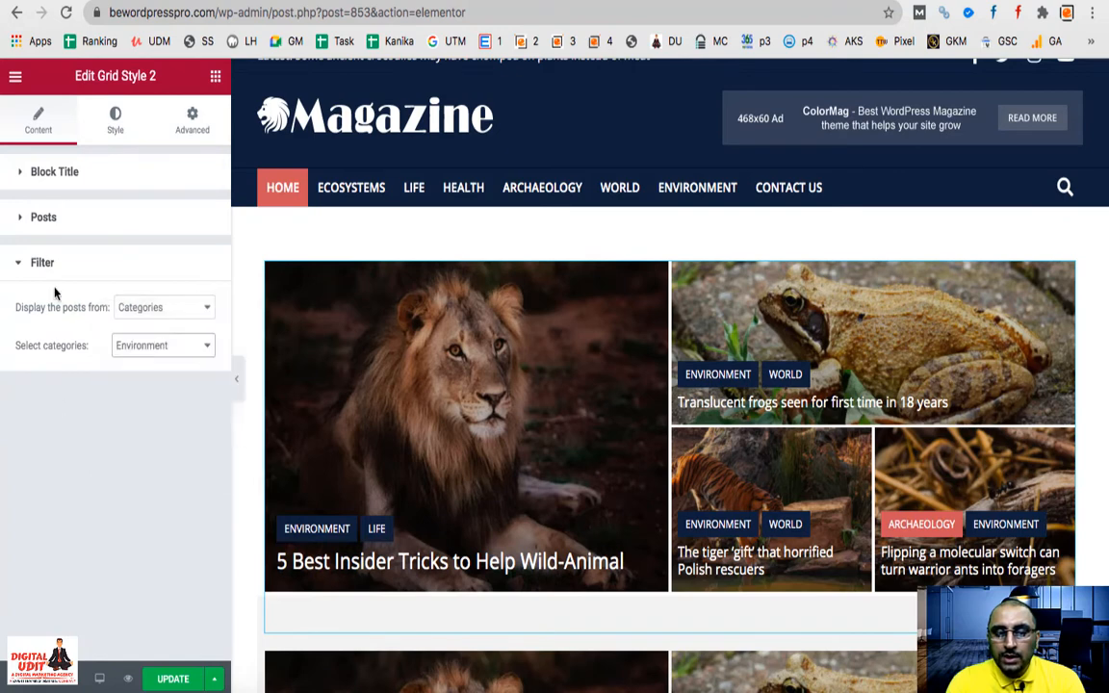
pyautogui.click(17, 221)
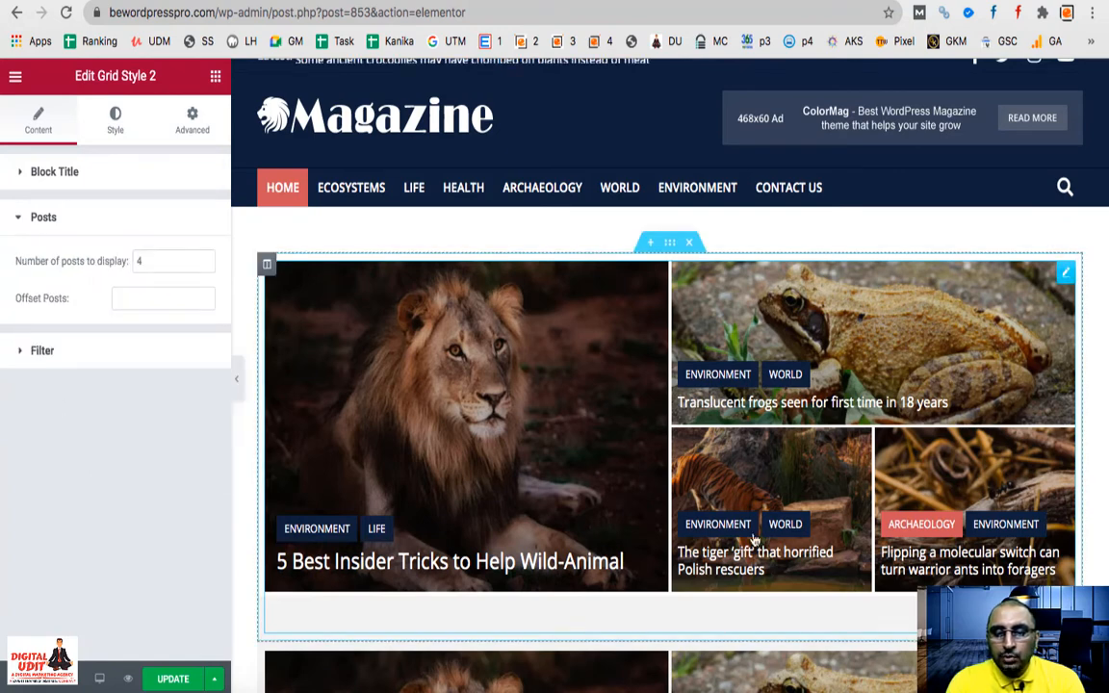
pyautogui.click(17, 174)
pyautogui.click(19, 178)
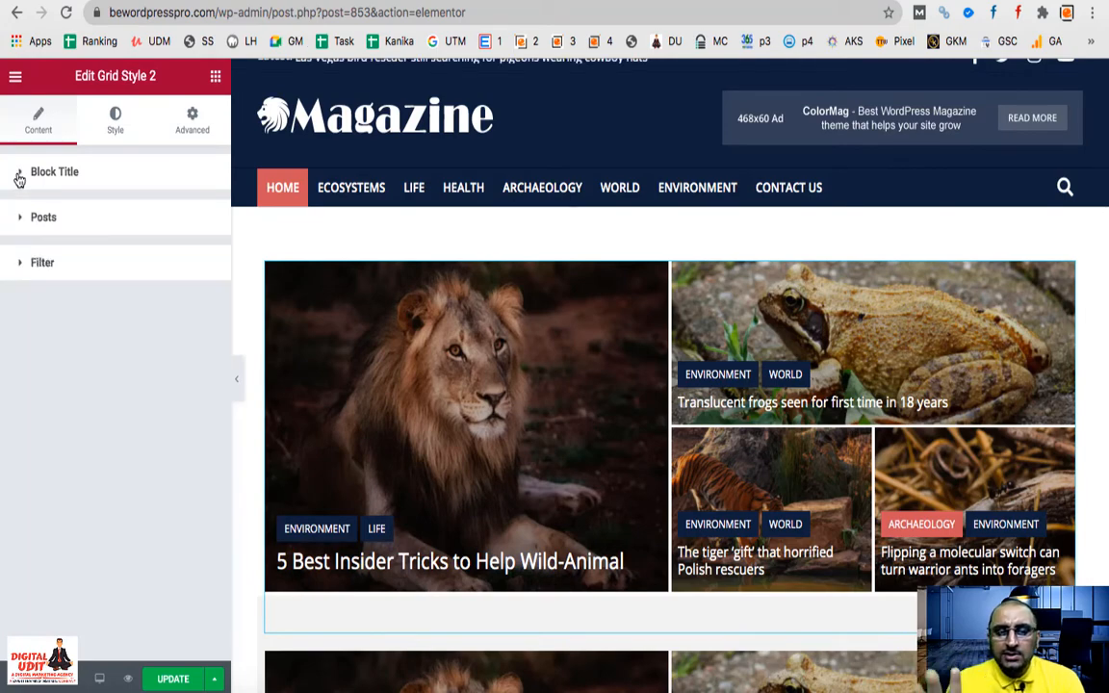
# Set the new Grid Style 2 widget's category filter to Health
pyautogui.scroll(-3, 556, 389)
pyautogui.scroll(-2, 558, 392)
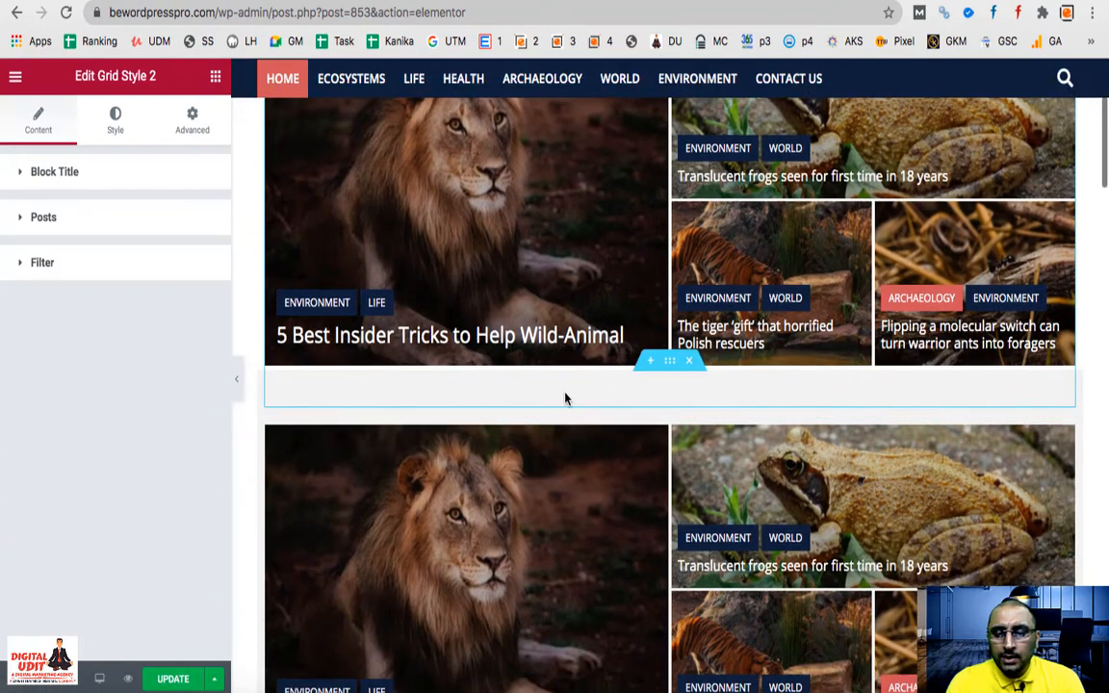
pyautogui.click(42, 266)
pyautogui.click(161, 344)
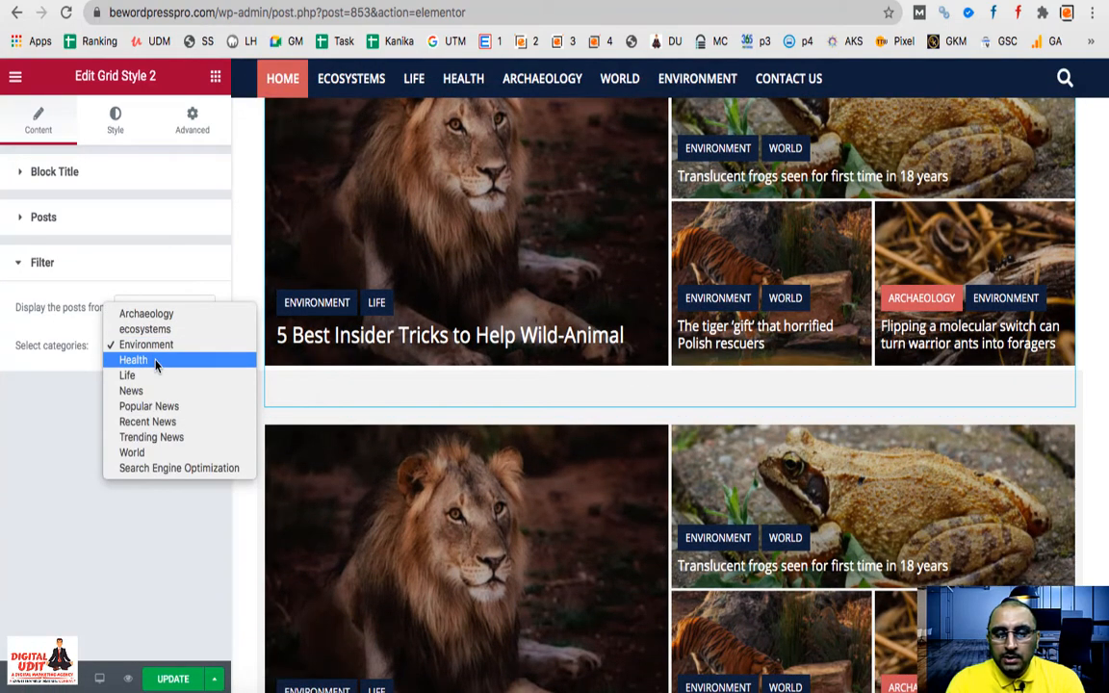
pyautogui.click(149, 361)
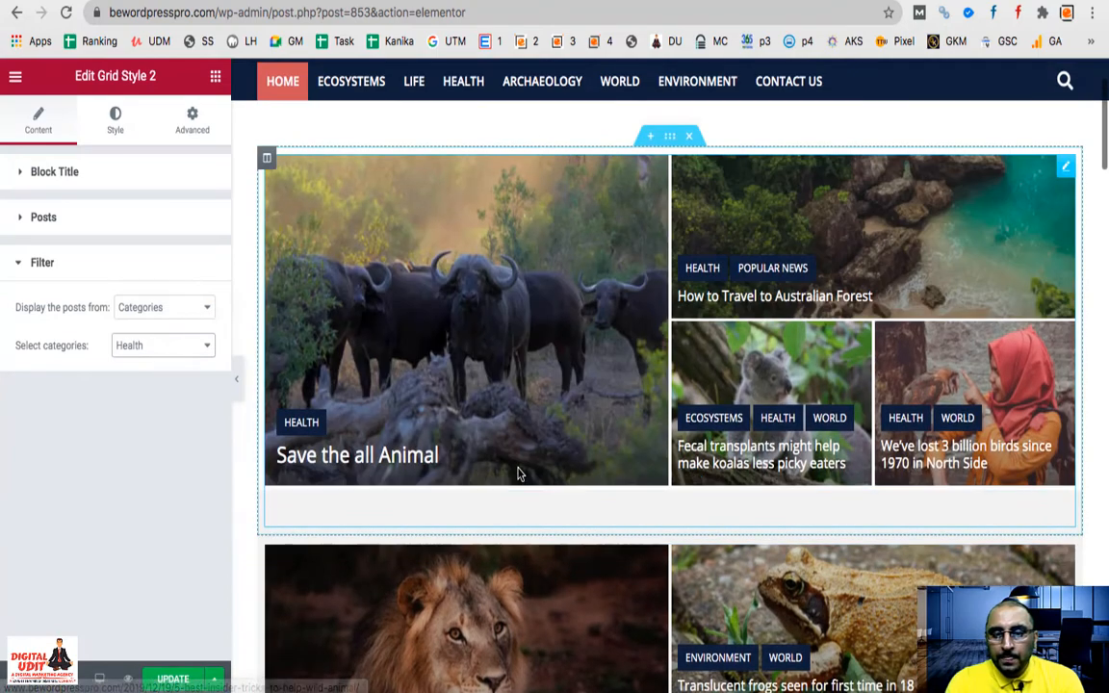
# Delete the original lion and frog grid widget below the Health grid
pyautogui.scroll(-3, 518, 474)
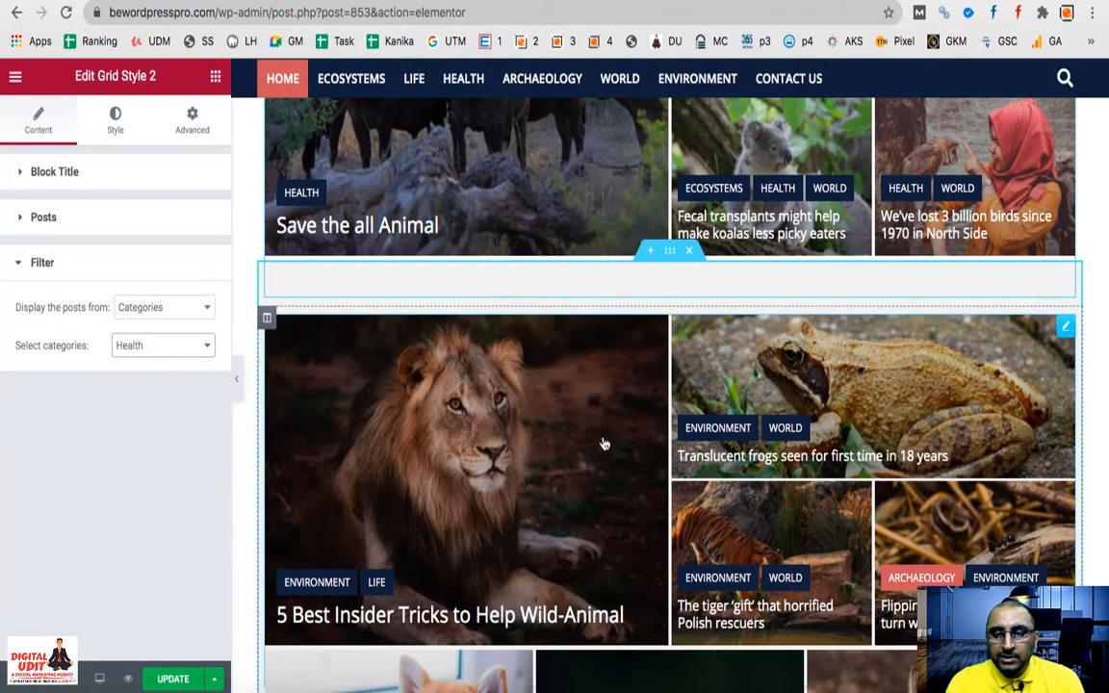
pyautogui.scroll(-1, 602, 446)
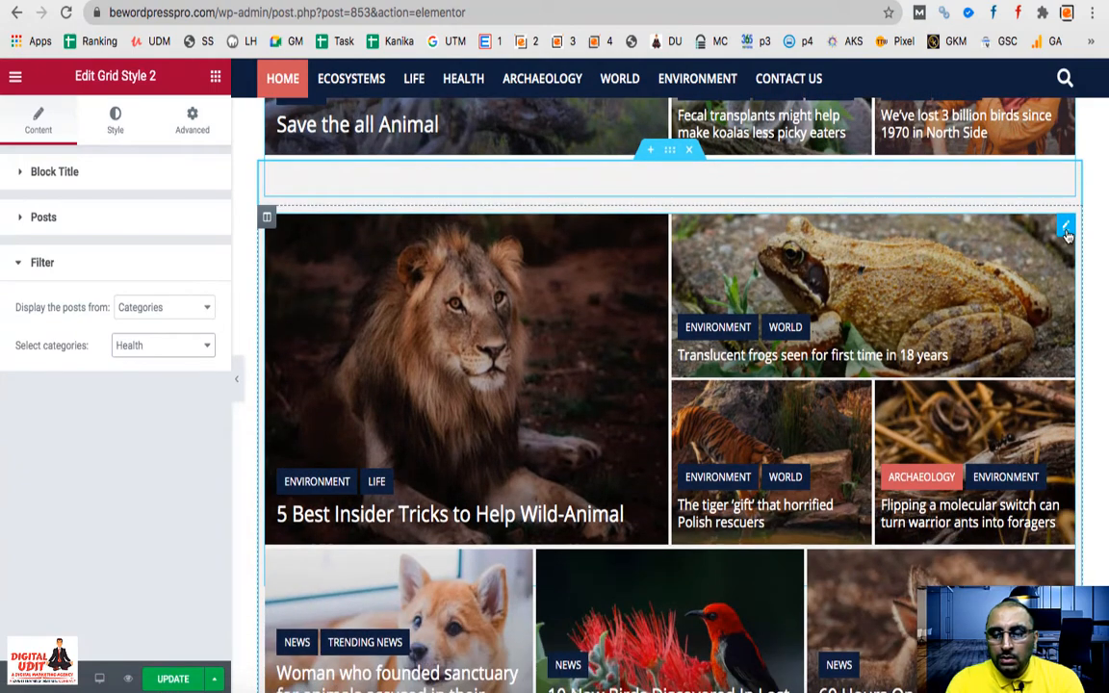
pyautogui.rightClick(960, 217)
pyautogui.click(990, 490)
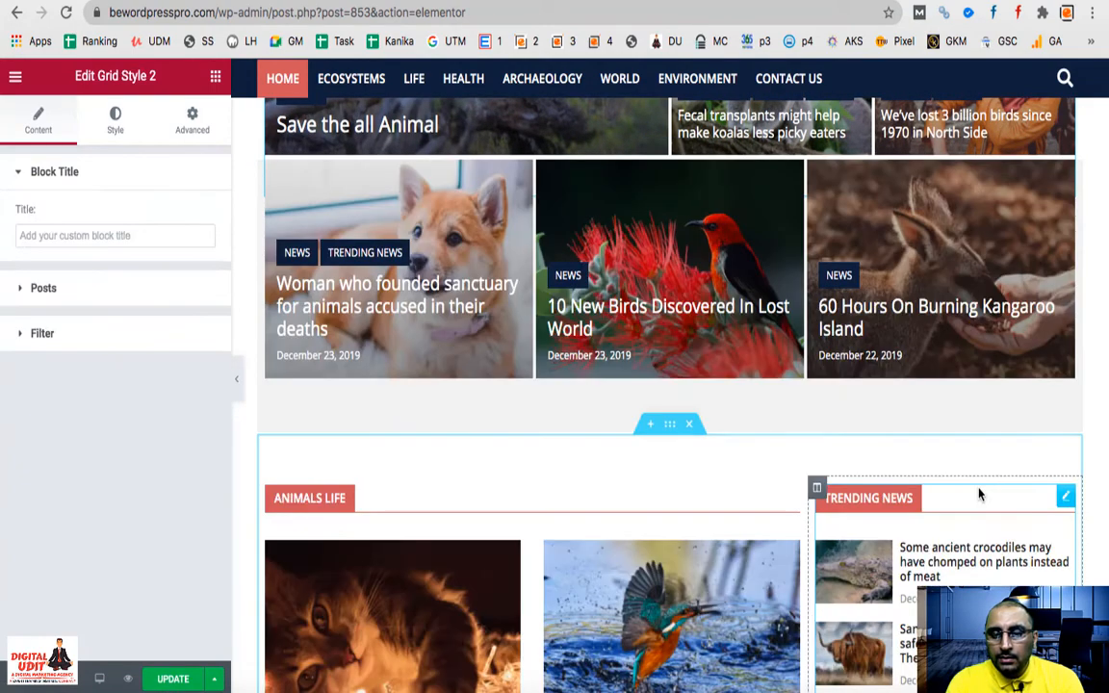
# Place a ColorMag Grid Style 3 widget directly above the three-post puppy, bird and kangaroo grid
pyautogui.scroll(2, 981, 493)
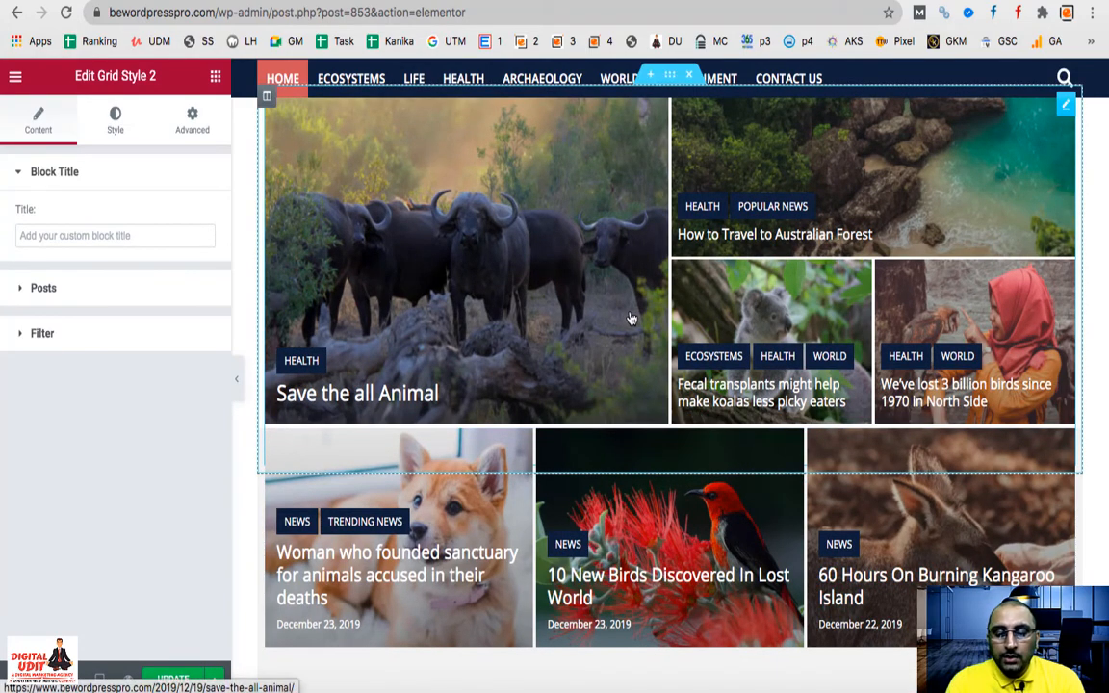
pyautogui.click(216, 75)
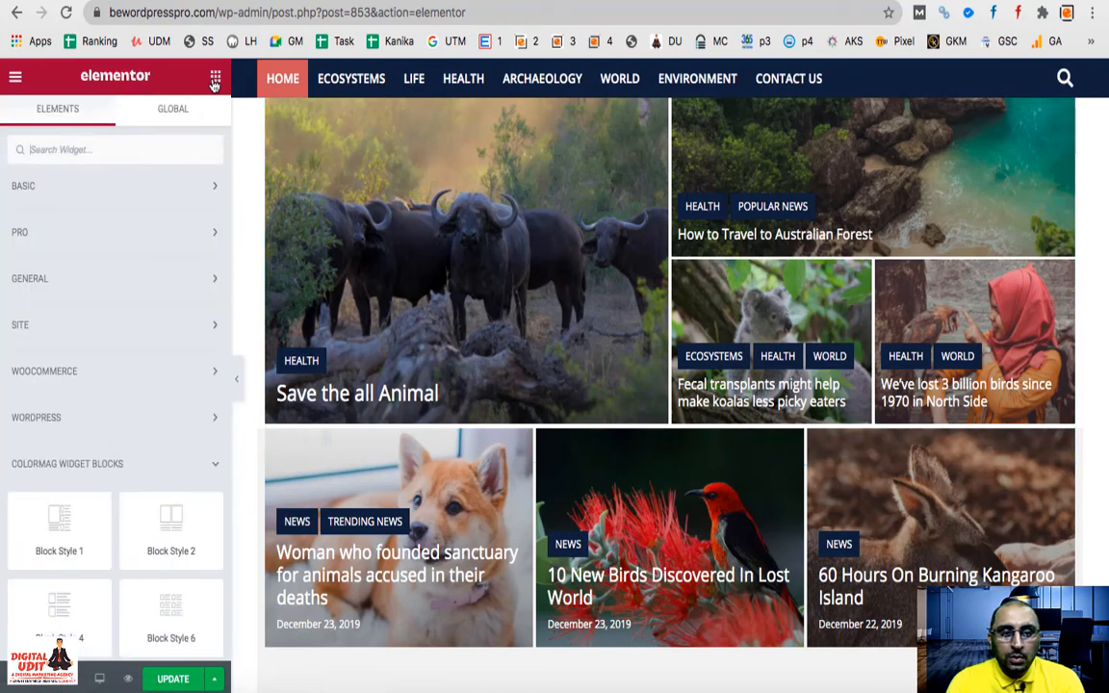
pyautogui.scroll(-5, 145, 477)
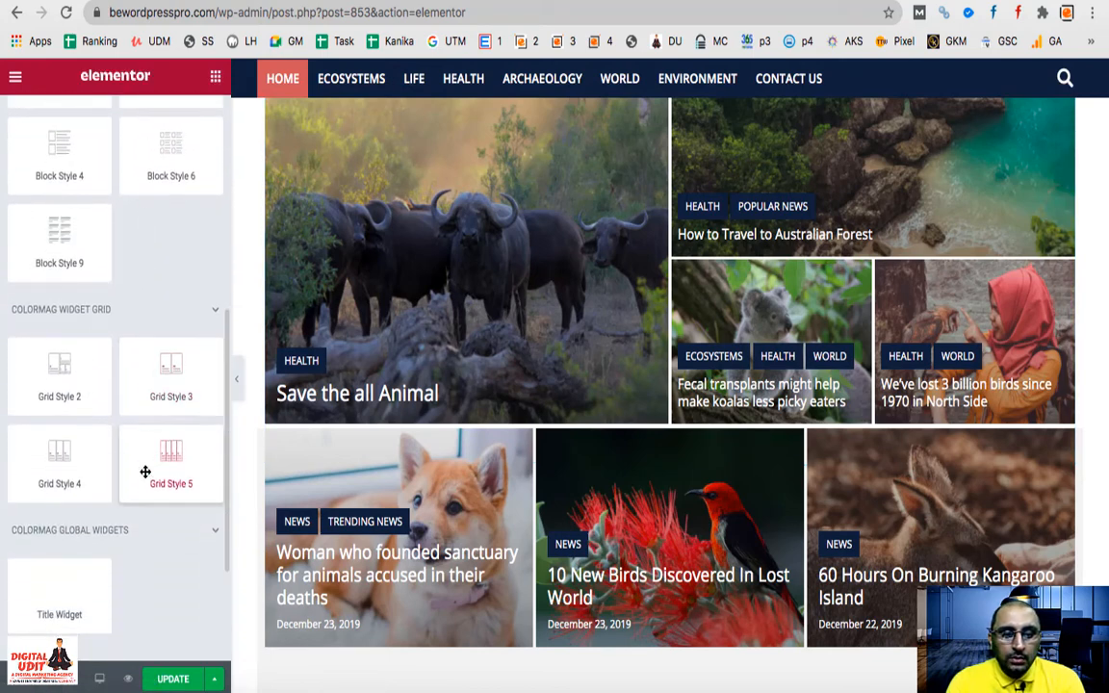
pyautogui.moveTo(158, 389); pyautogui.dragTo(658, 458)
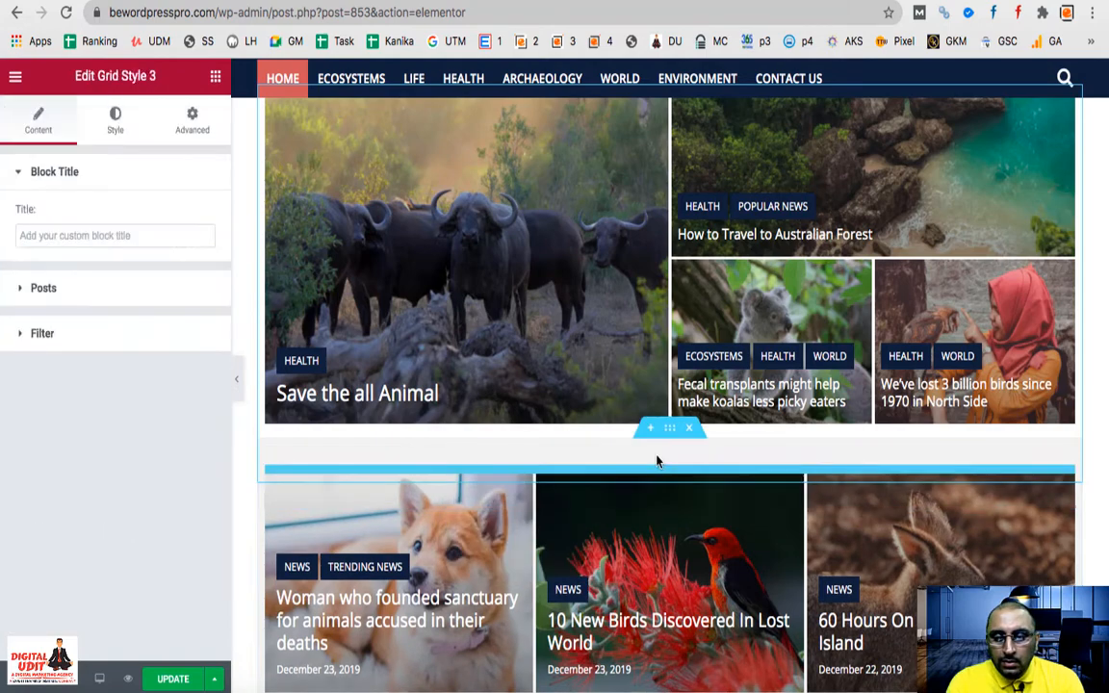
pyautogui.scroll(-2, 659, 462)
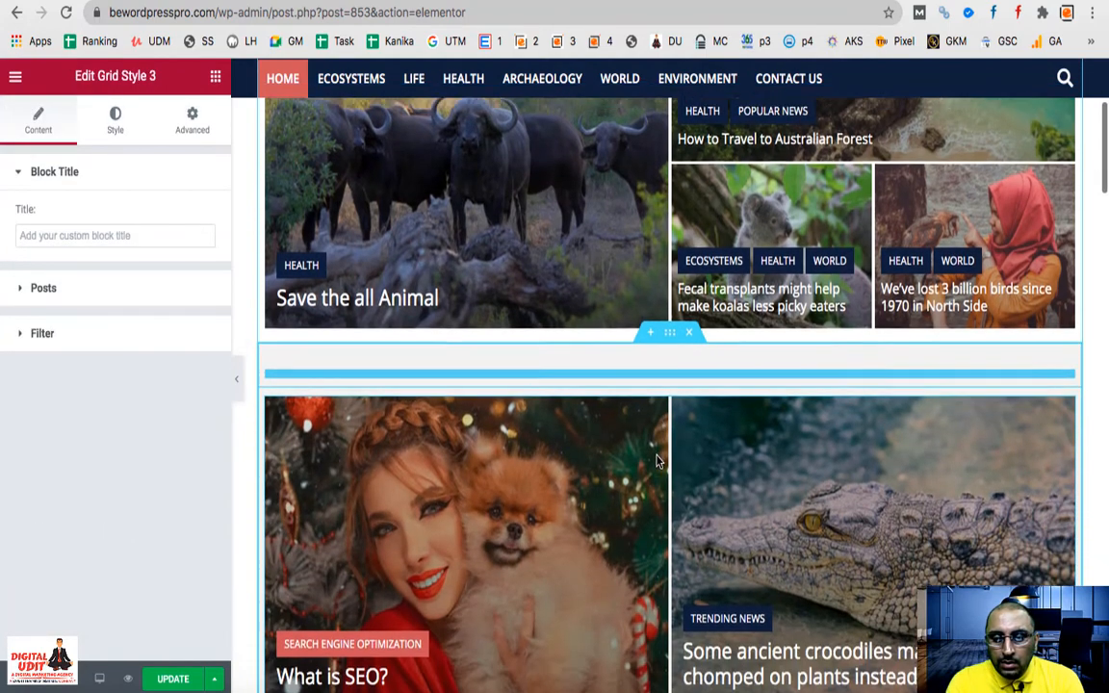
pyautogui.scroll(-1, 659, 463)
pyautogui.scroll(2, 659, 462)
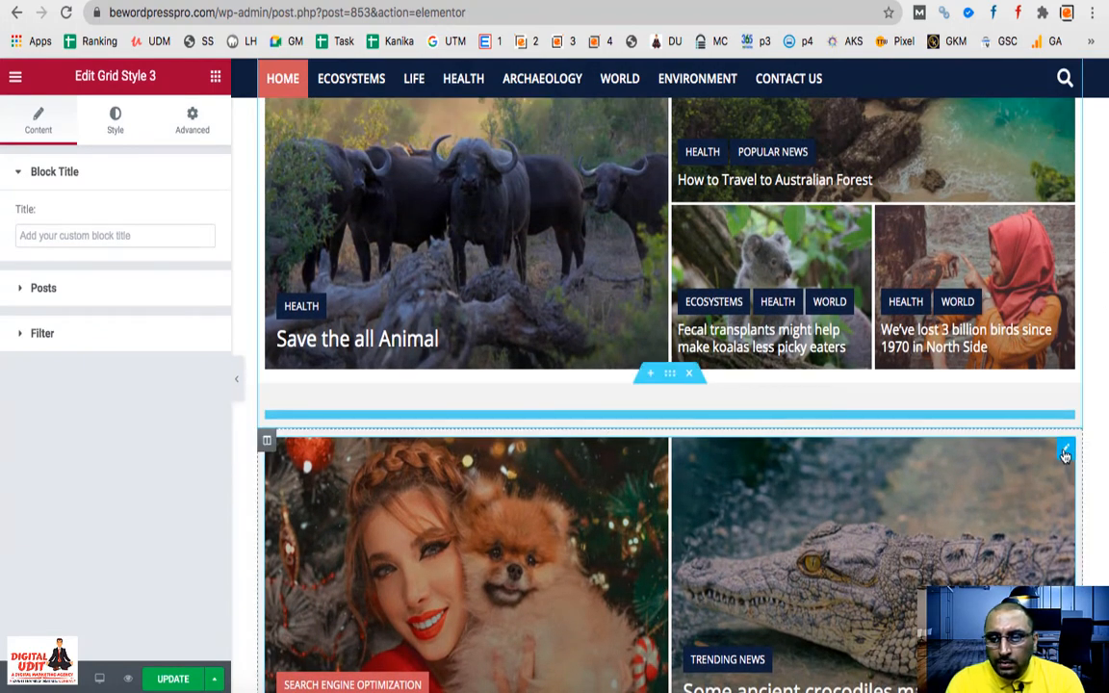
# Try to move the Grid Style 3 widget up to directly beneath the Health grid
pyautogui.moveTo(1066, 455); pyautogui.dragTo(1035, 327)
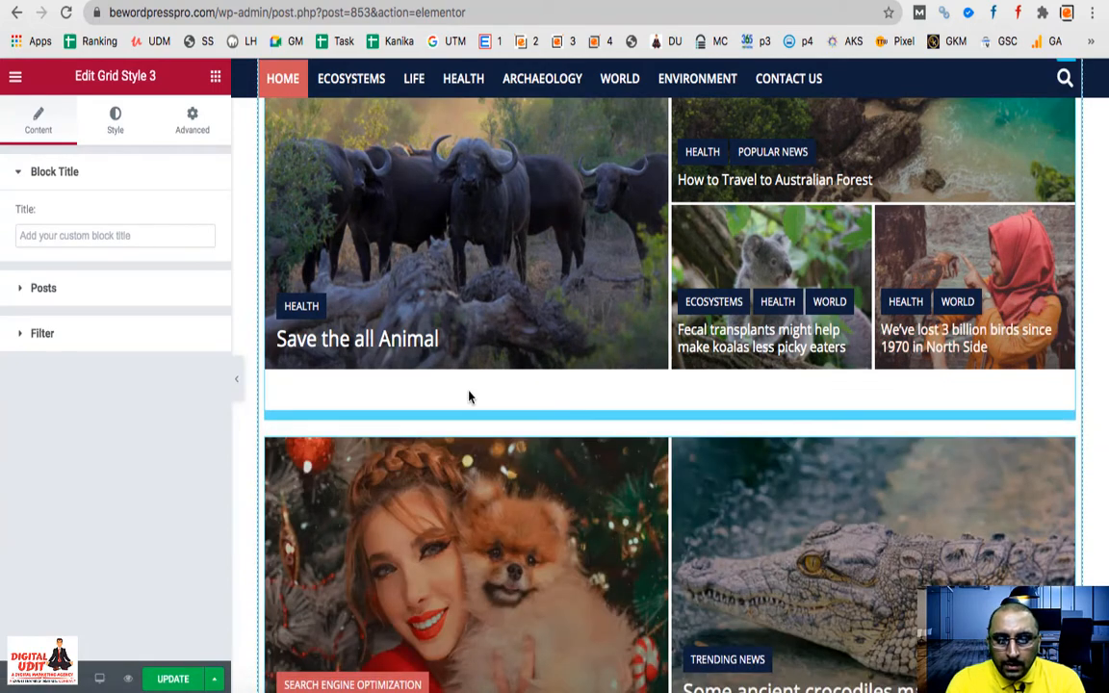
pyautogui.scroll(-5, 703, 545)
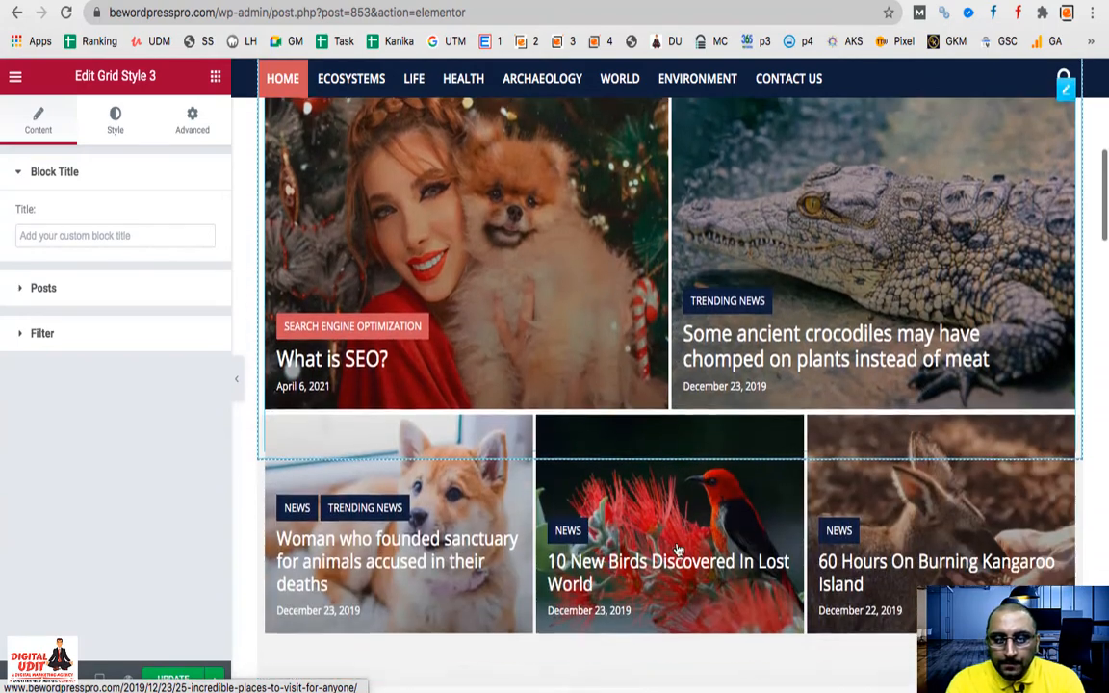
pyautogui.scroll(4, 678, 551)
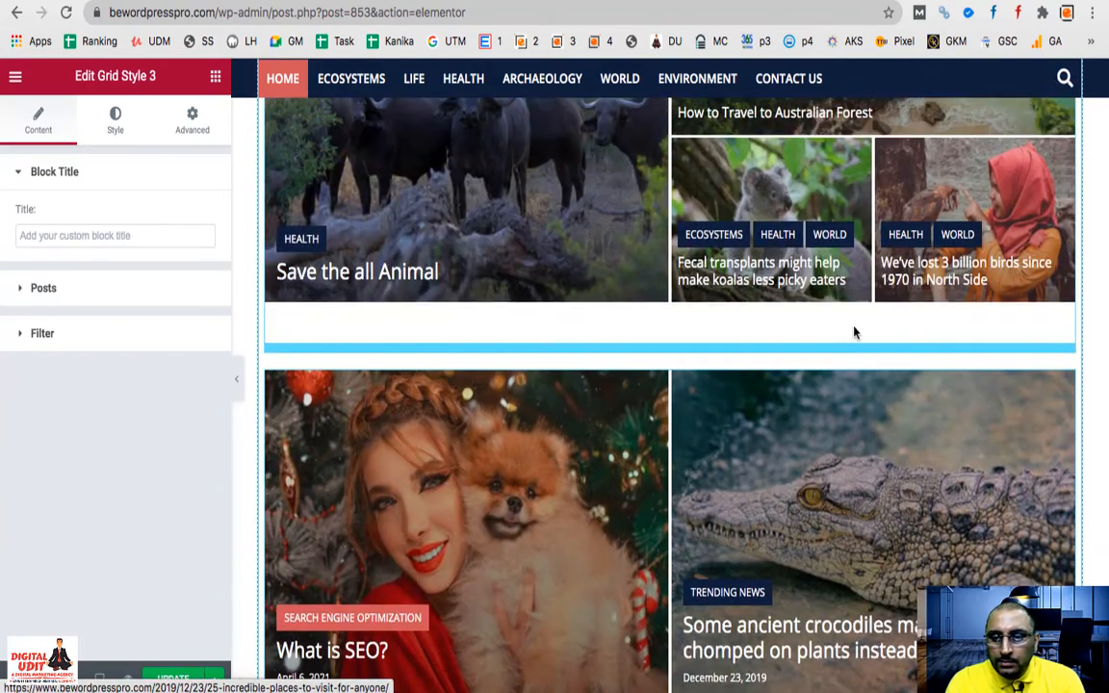
# Delete the whole section holding the Grid Style 3 widget and the three-post puppy, bird and kangaroo grid
pyautogui.click(588, 352)
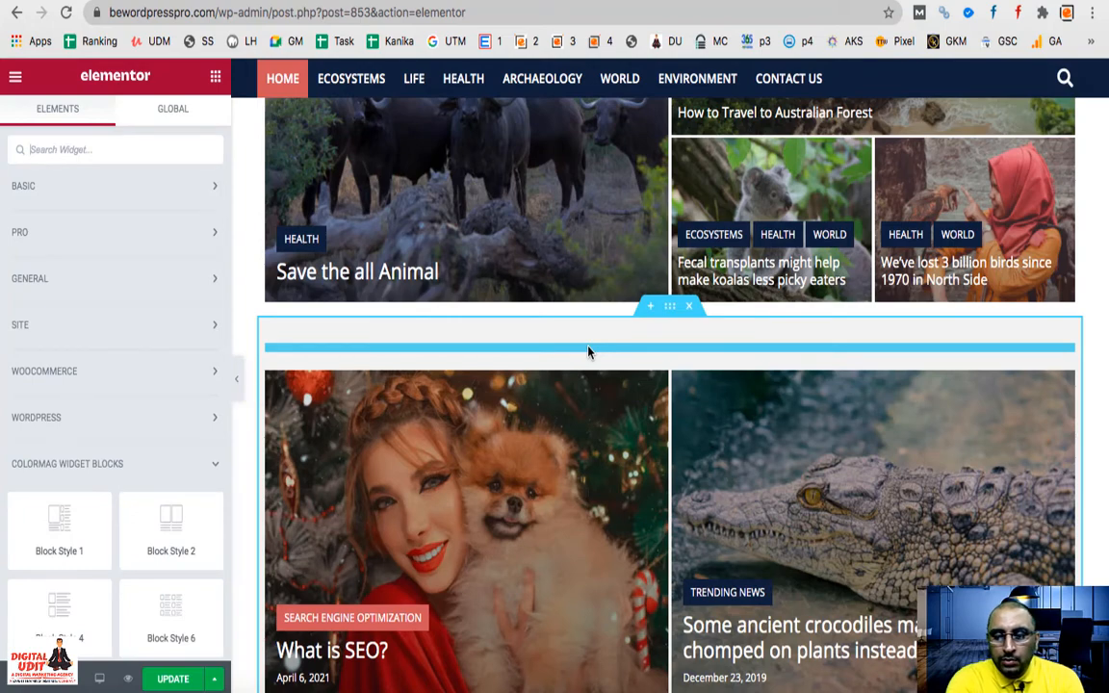
pyautogui.scroll(-5, 589, 353)
pyautogui.scroll(2, 723, 540)
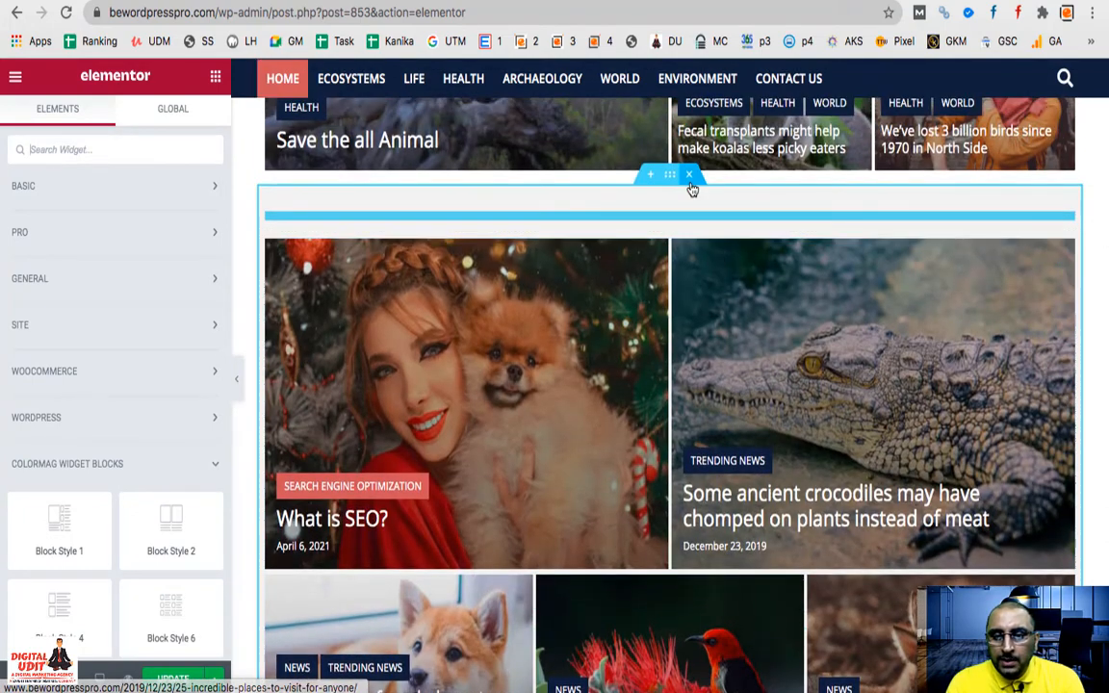
pyautogui.click(690, 178)
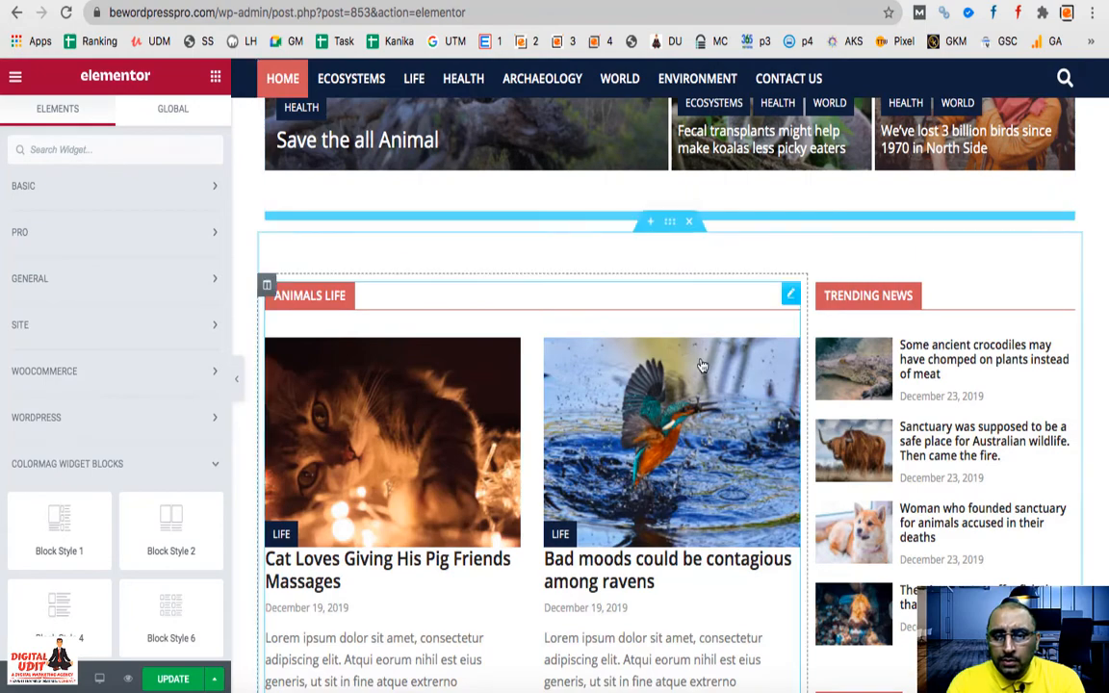
# Select the remaining Health grid and update the page to publish the reduced layout
pyautogui.scroll(3, 700, 364)
pyautogui.moveTo(679, 424)
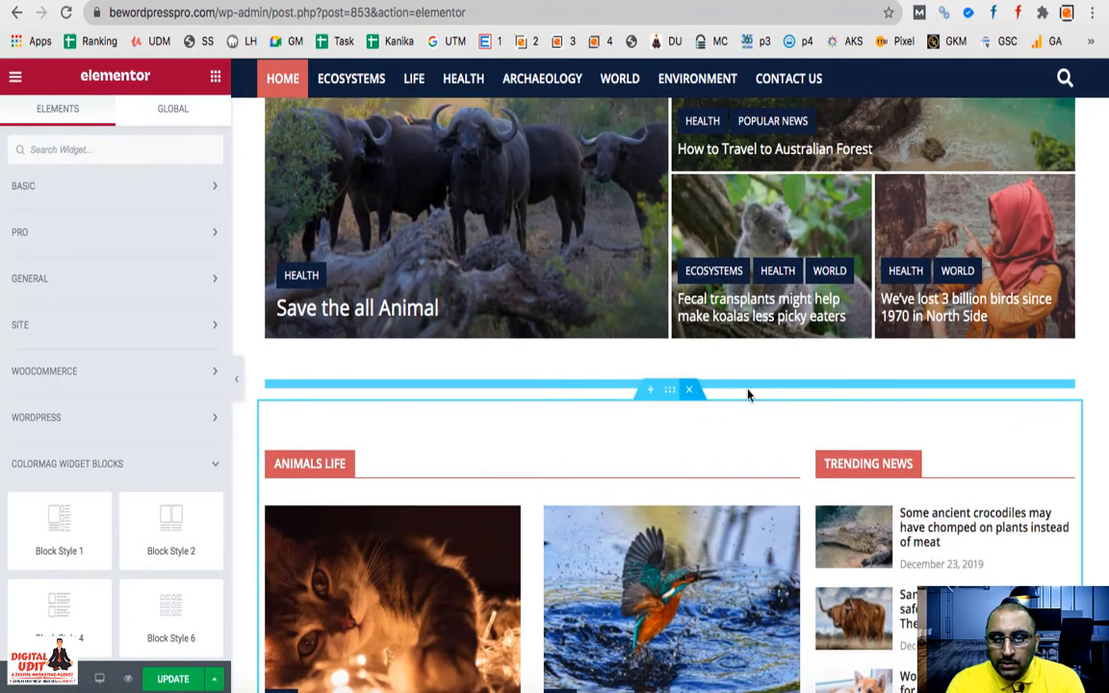
pyautogui.click(775, 380)
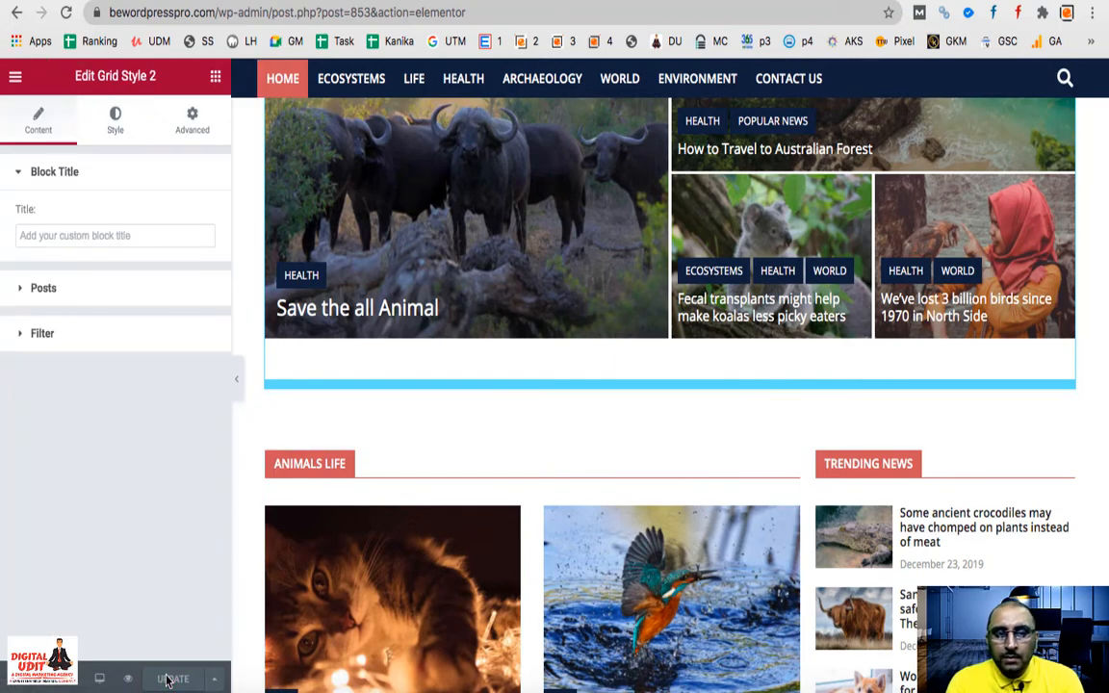
pyautogui.scroll(3, 569, 612)
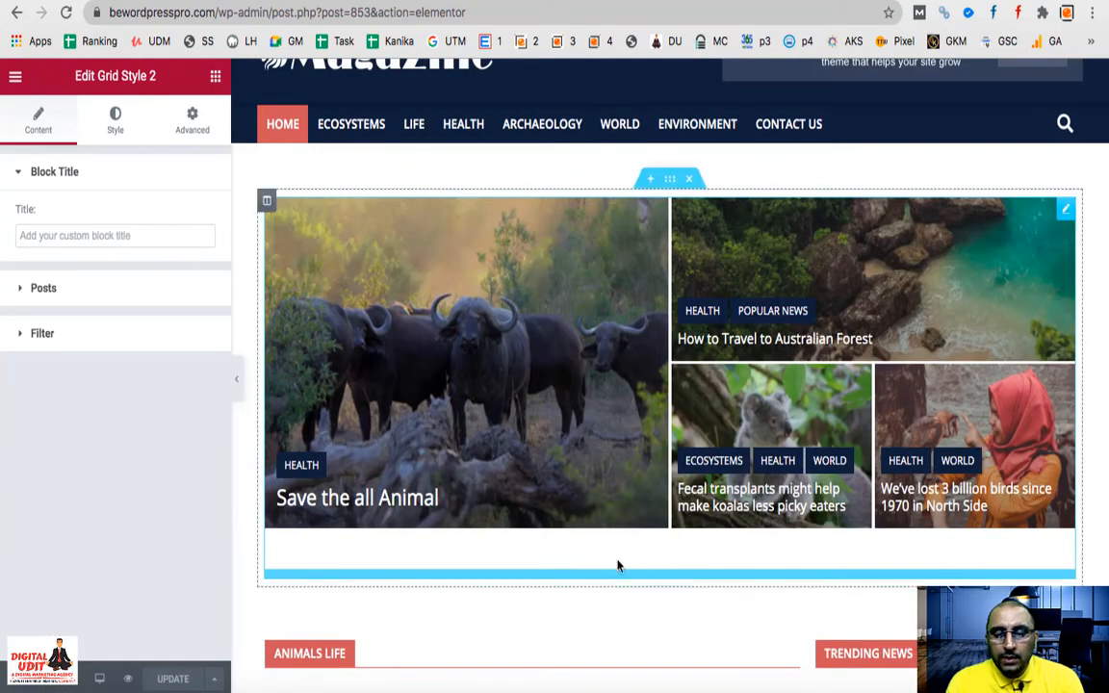
# Switch to the live homepage, reload it and examine the layout from the Health grid down to Animals Life
pyautogui.click(65, 12)
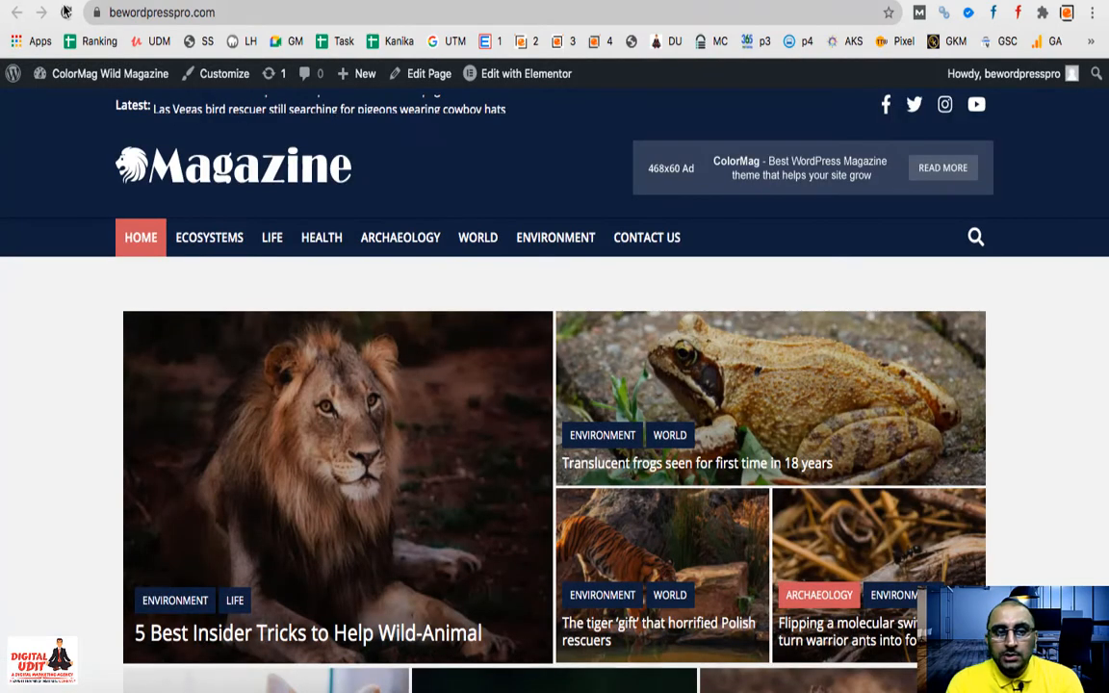
pyautogui.click(68, 12)
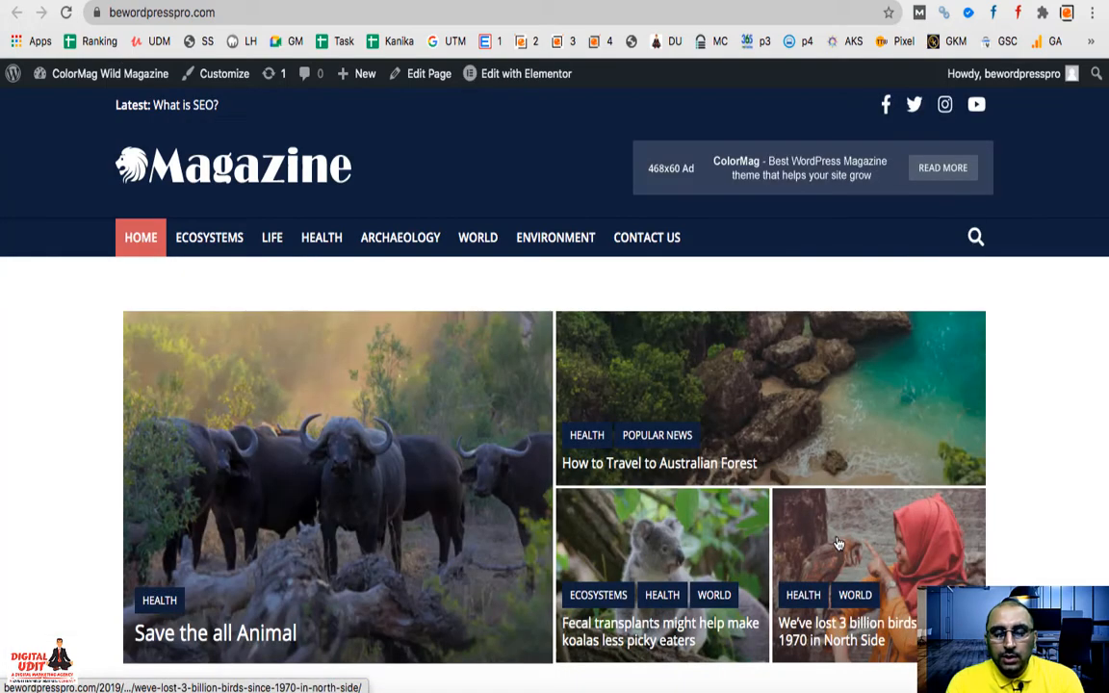
pyautogui.scroll(-5, 836, 543)
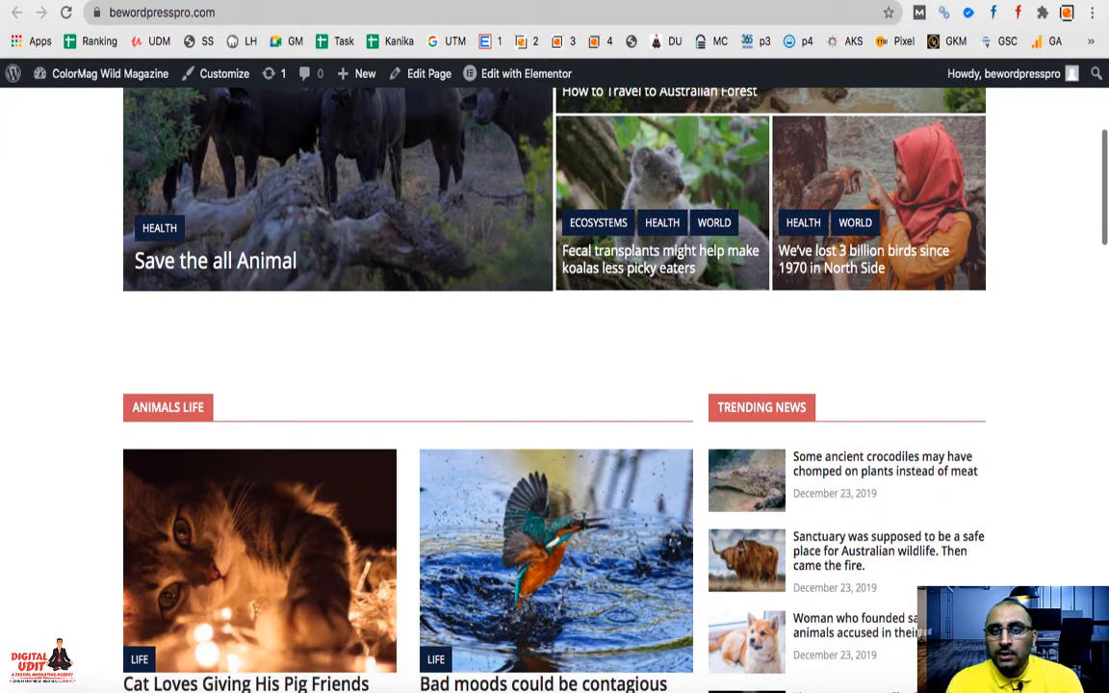
# Reopen the homepage in Elementor and collapse the Basic, Pro and General widget groups
pyautogui.click(526, 74)
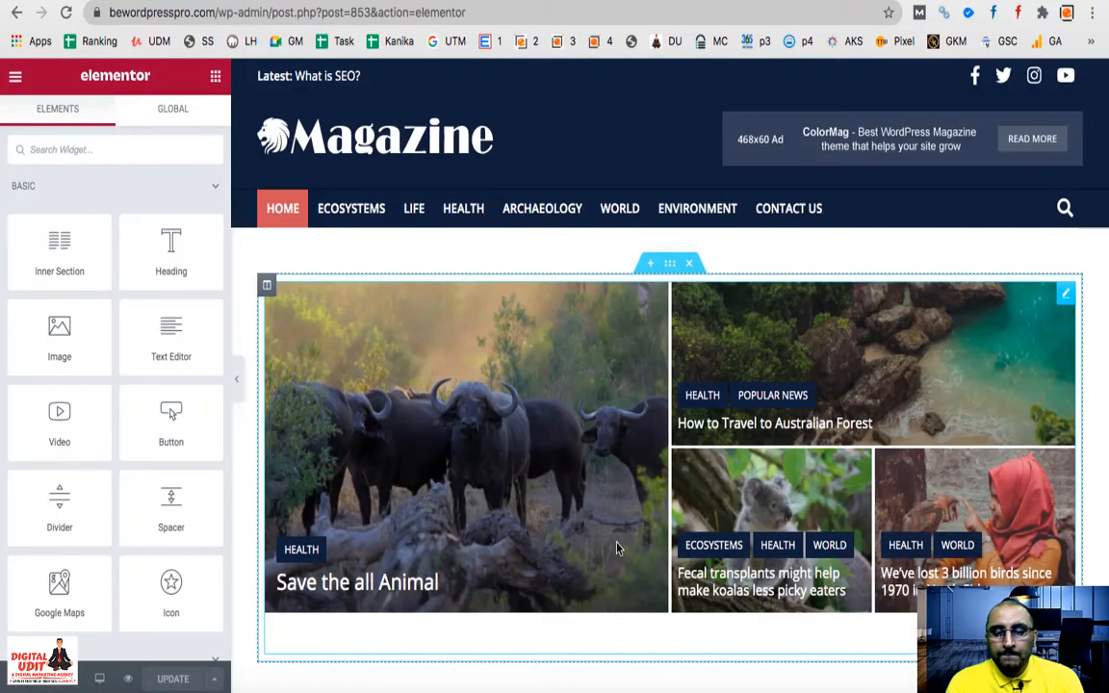
pyautogui.scroll(-3, 618, 549)
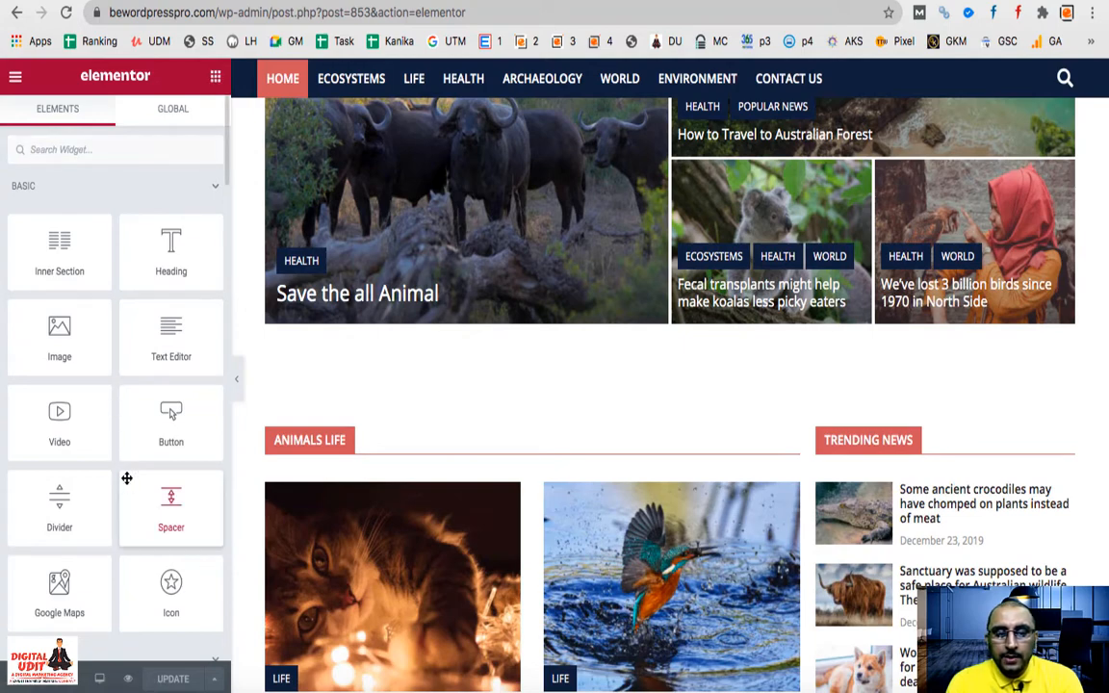
pyautogui.scroll(-4, 125, 480)
pyautogui.scroll(4, 123, 483)
pyautogui.click(213, 186)
pyautogui.click(214, 233)
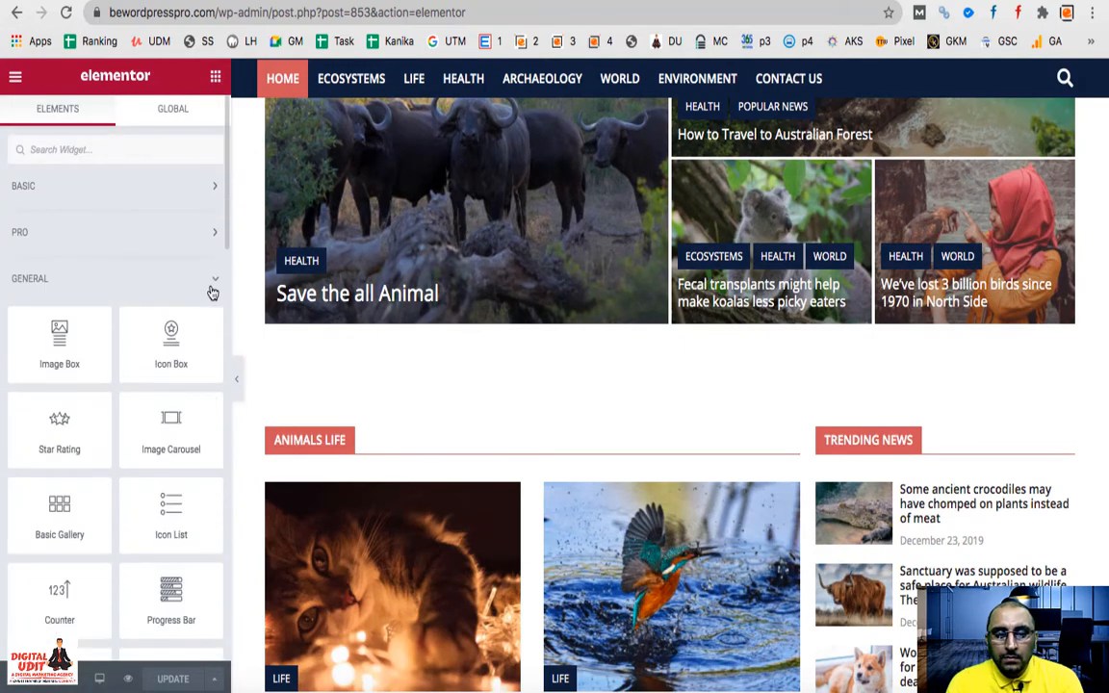
pyautogui.click(213, 284)
# Place a ColorMag Grid Style 3 widget below the Health grid, above the Animals Life and Trending News section
pyautogui.scroll(-4, 165, 191)
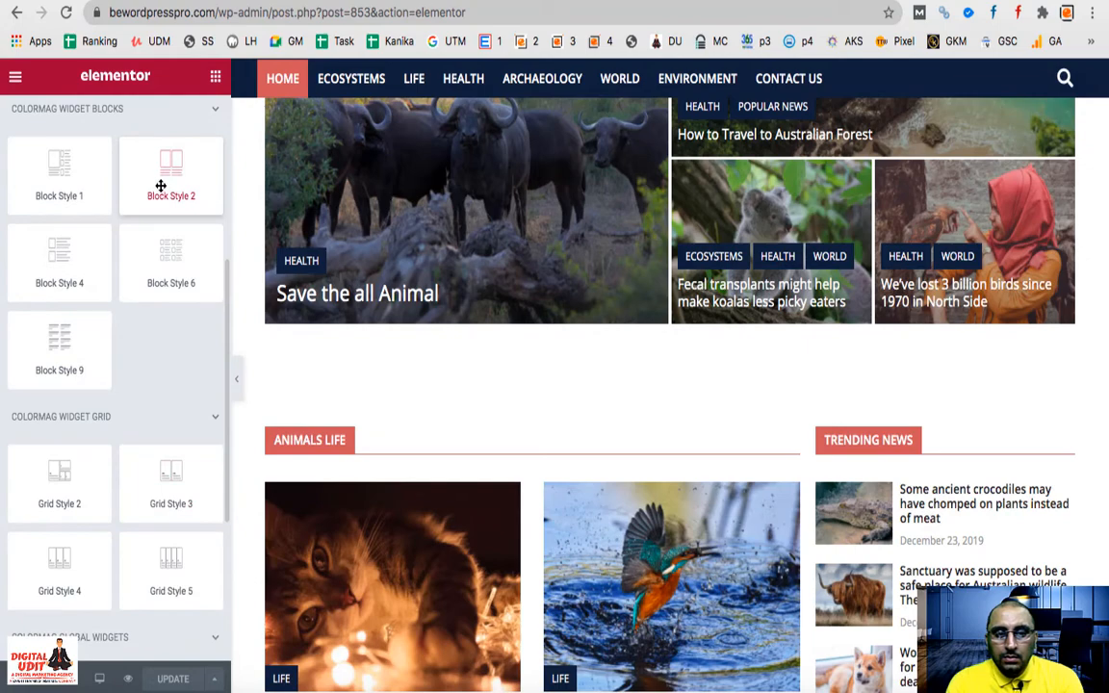
pyautogui.scroll(-2, 135, 288)
pyautogui.moveTo(159, 283); pyautogui.dragTo(520, 358)
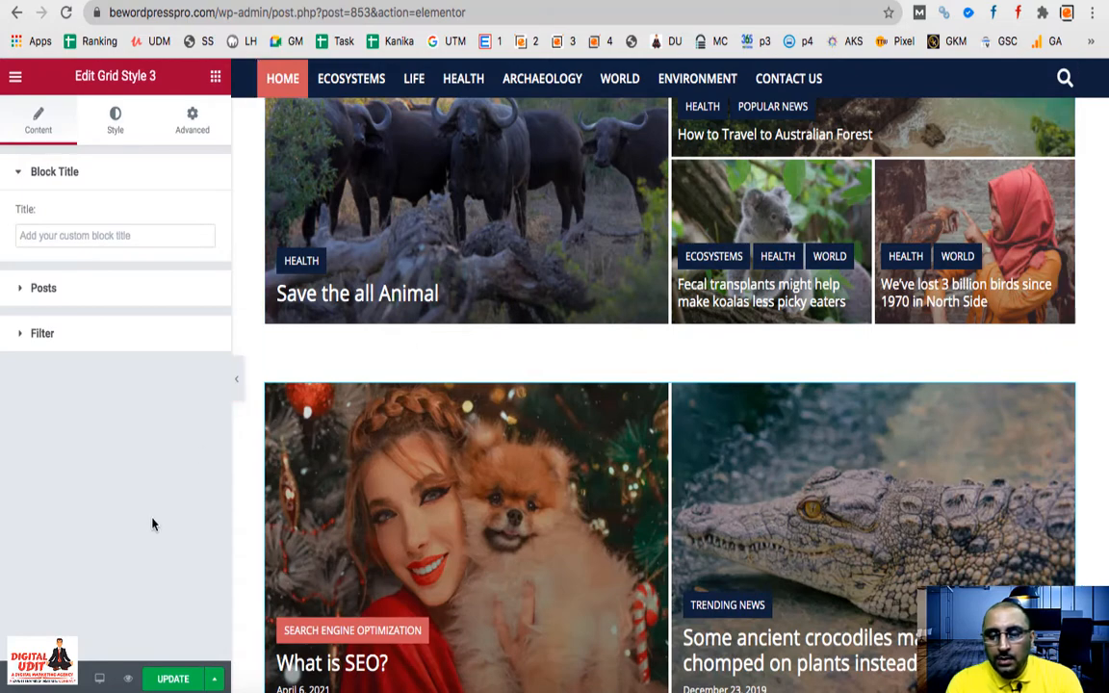
pyautogui.scroll(-4, 370, 397)
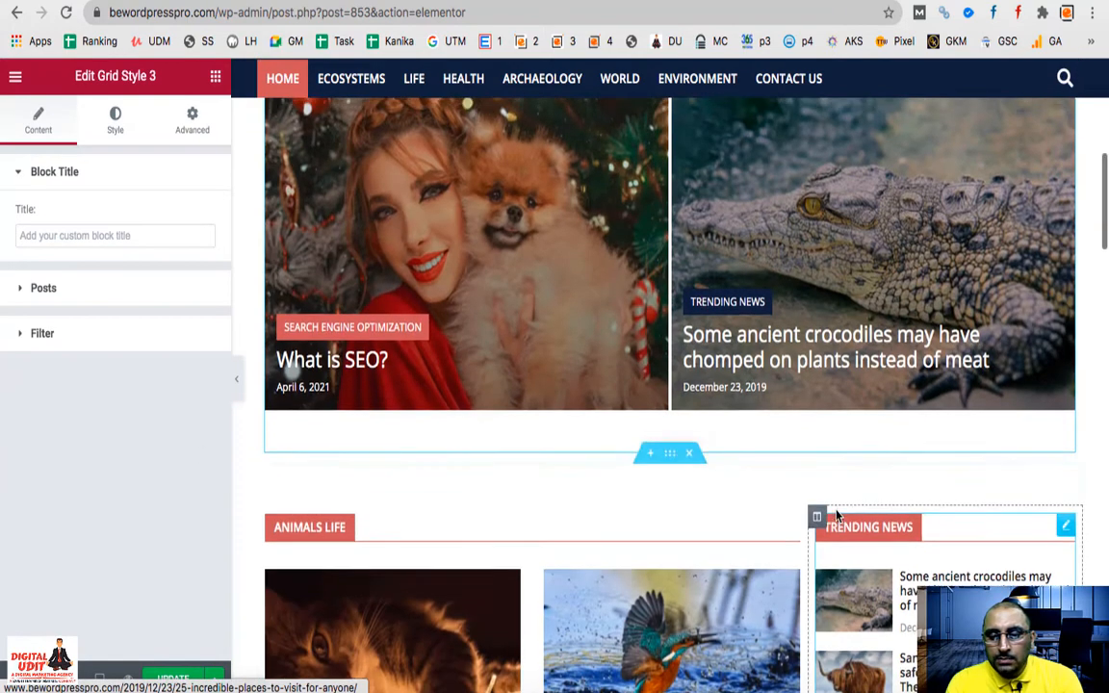
# Reload the live homepage, check the gap between the Health grid and the grid below it, and return to the Elementor editor
pyautogui.scroll(4, 371, 397)
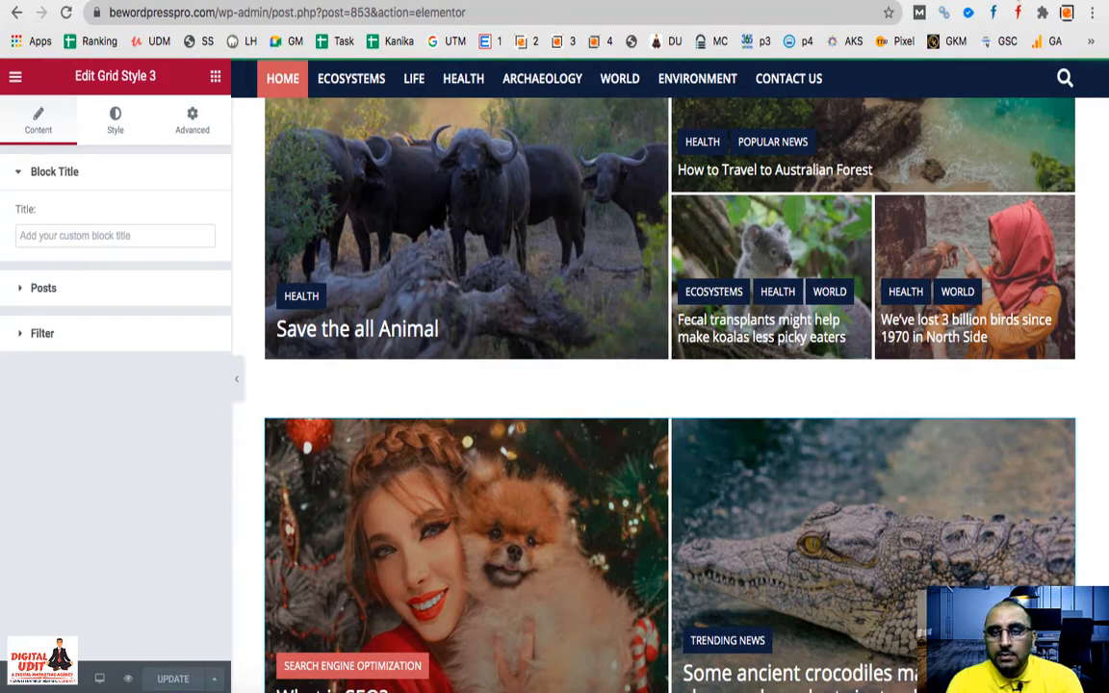
pyautogui.click(96, 0)
pyautogui.click(66, 21)
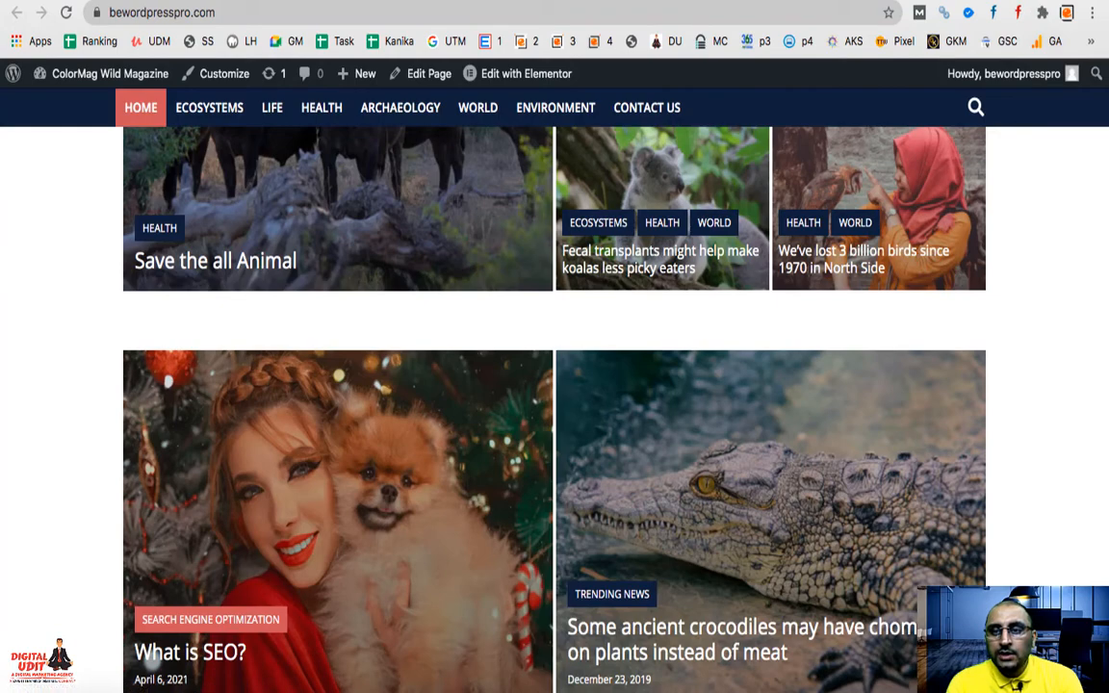
pyautogui.click(597, 0)
pyautogui.scroll(5, 486, 392)
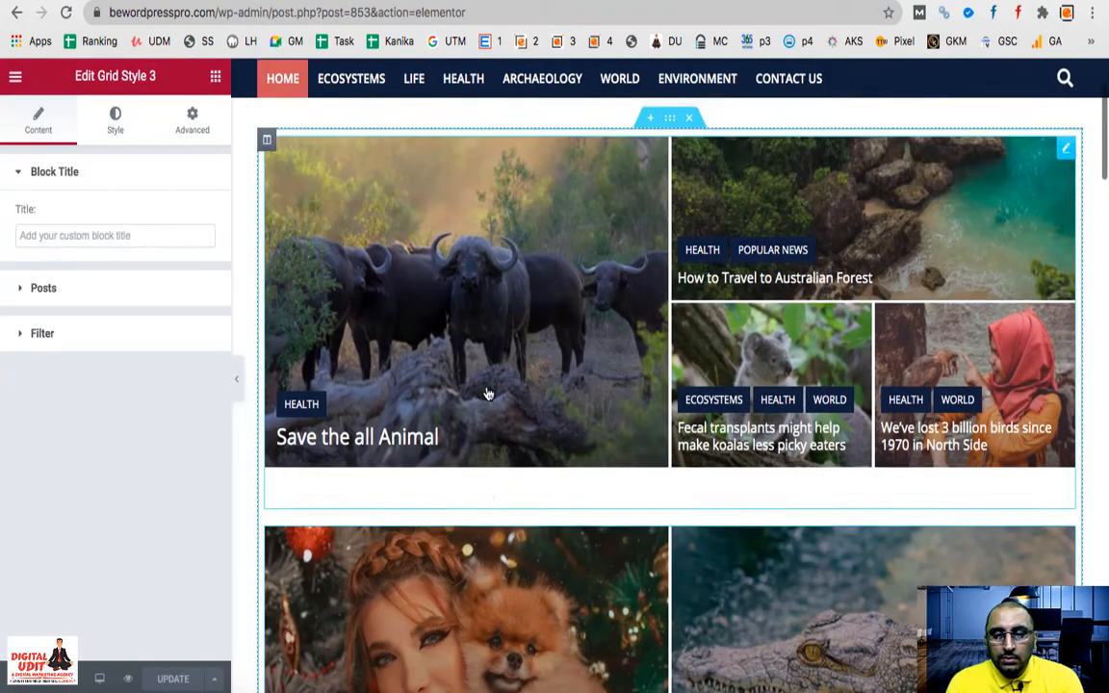
# Open the Health grid's advanced settings, unlink its padding values and try a bottom padding of -3 px
pyautogui.scroll(-2, 1030, 258)
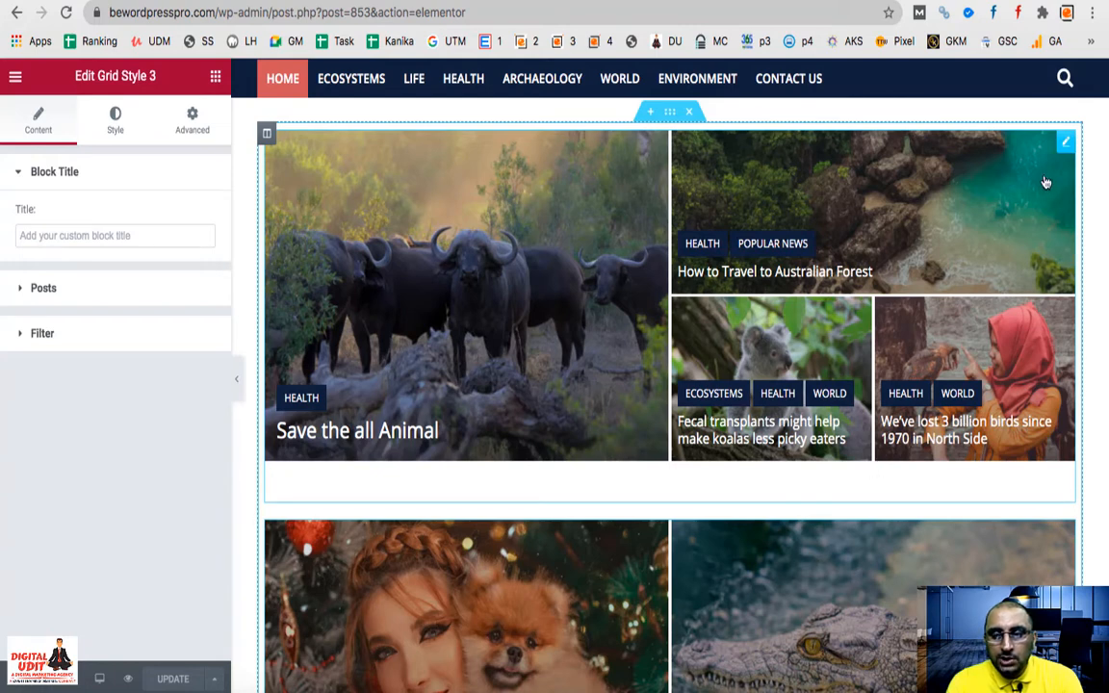
pyautogui.click(1065, 143)
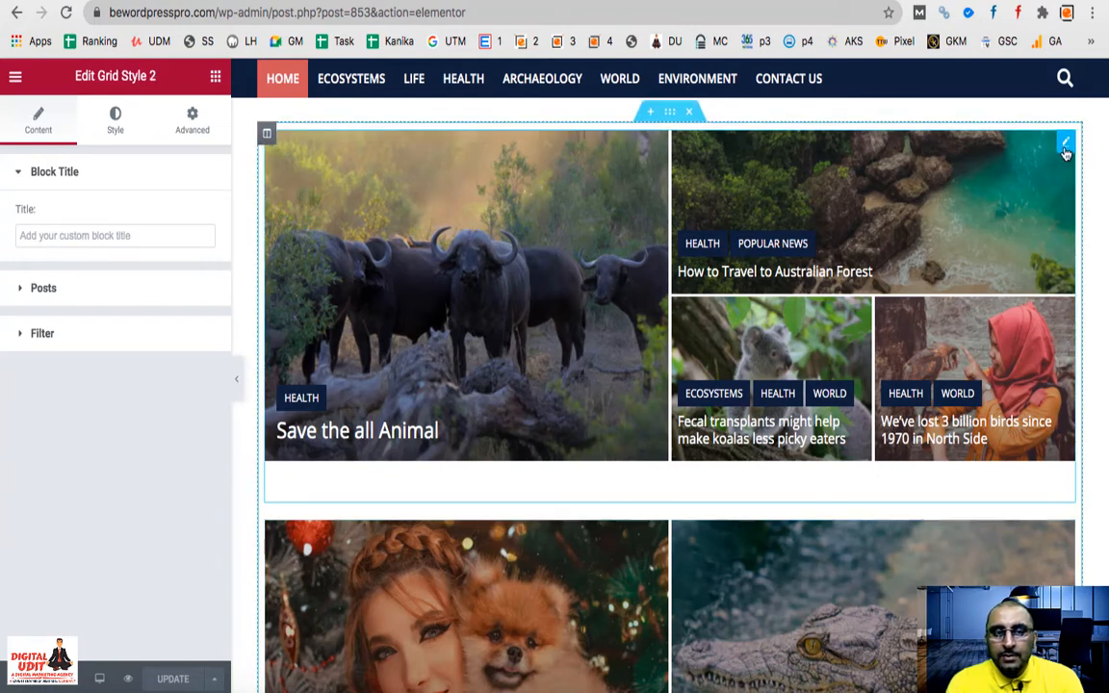
pyautogui.click(200, 138)
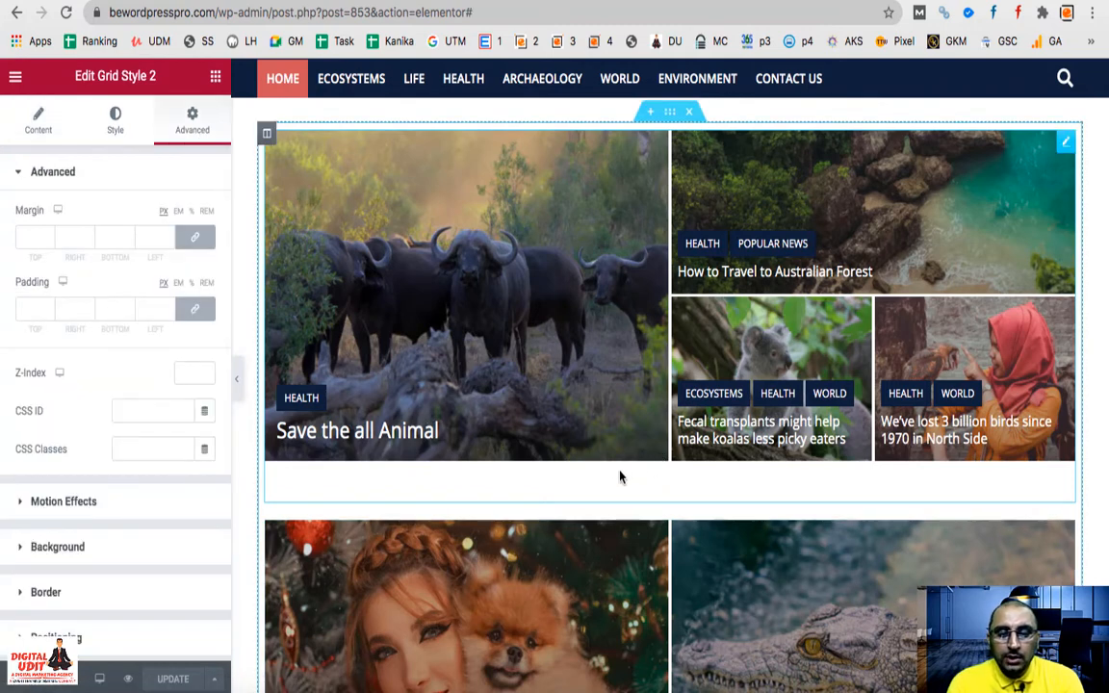
pyautogui.click(196, 313)
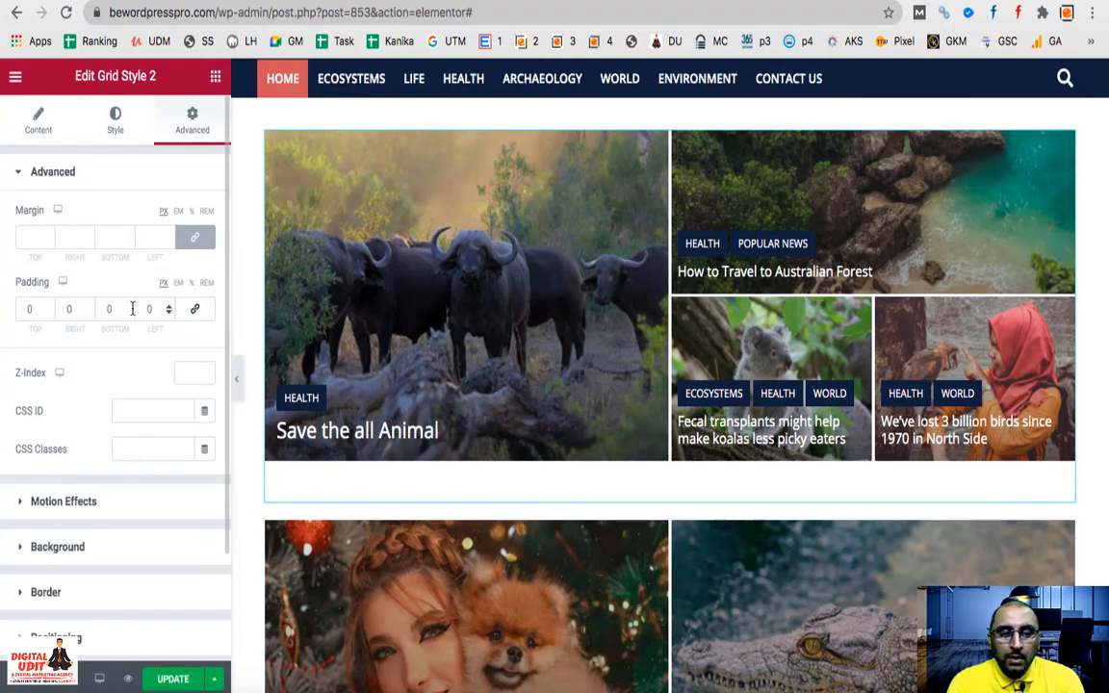
pyautogui.click(130, 313)
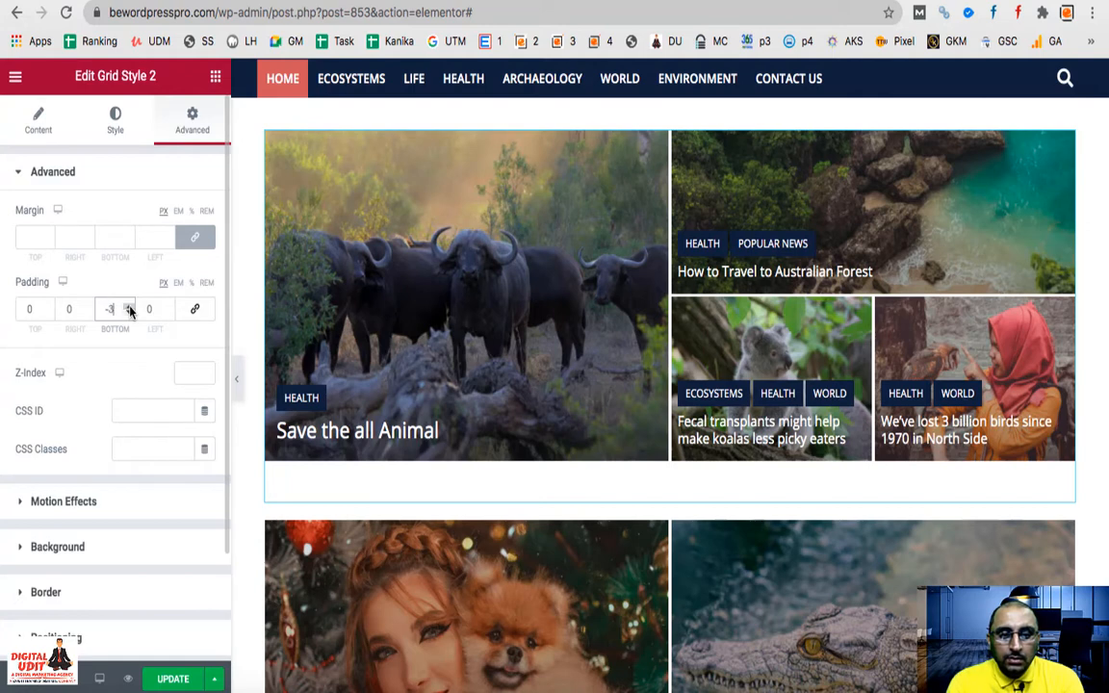
# Unlink the Health grid's margin values and set its bottom margin to -45 px
pyautogui.click(194, 237)
pyautogui.click(129, 241)
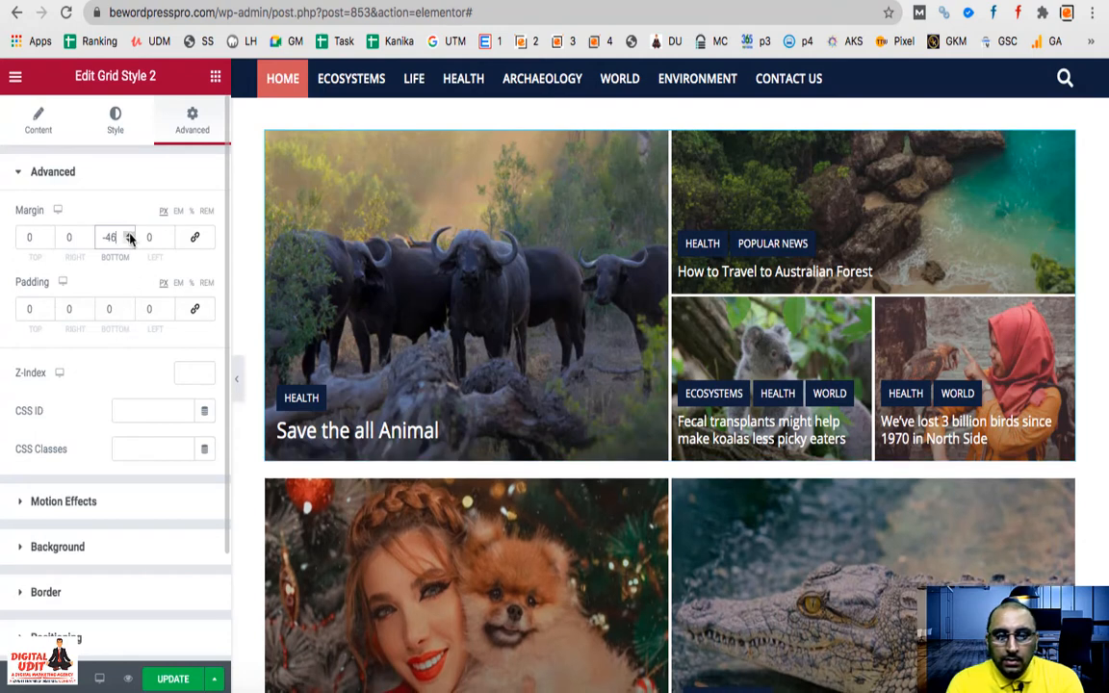
pyautogui.click(129, 235)
# Update the page and reload the live homepage to check the spacing between the top two grids
pyautogui.click(175, 679)
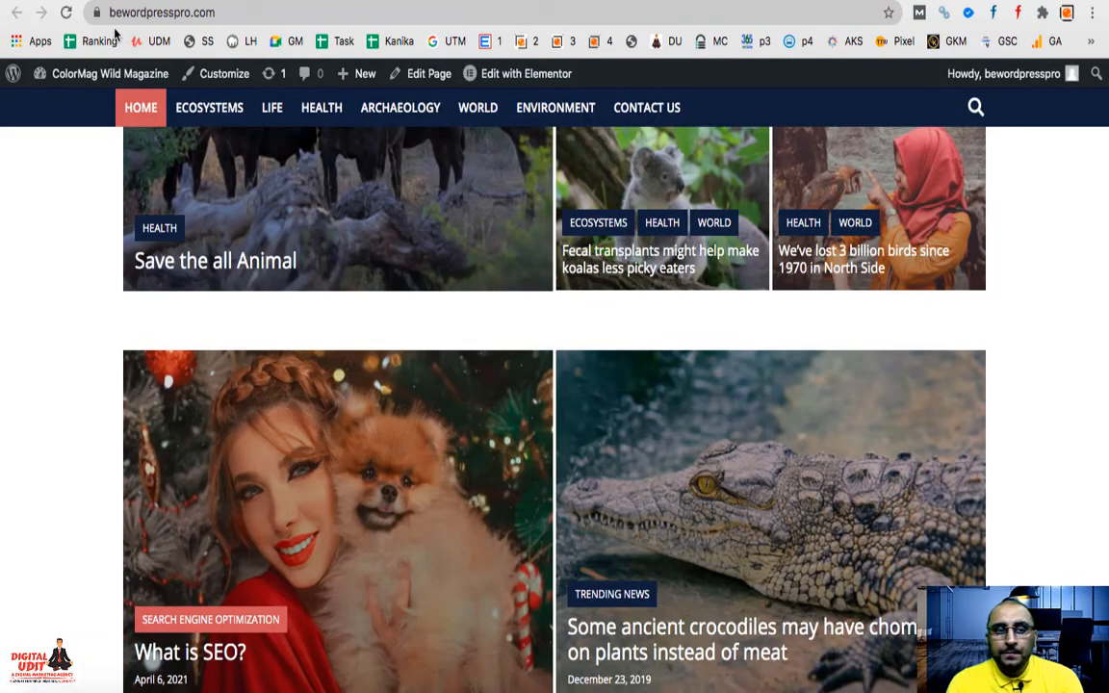
pyautogui.click(66, 13)
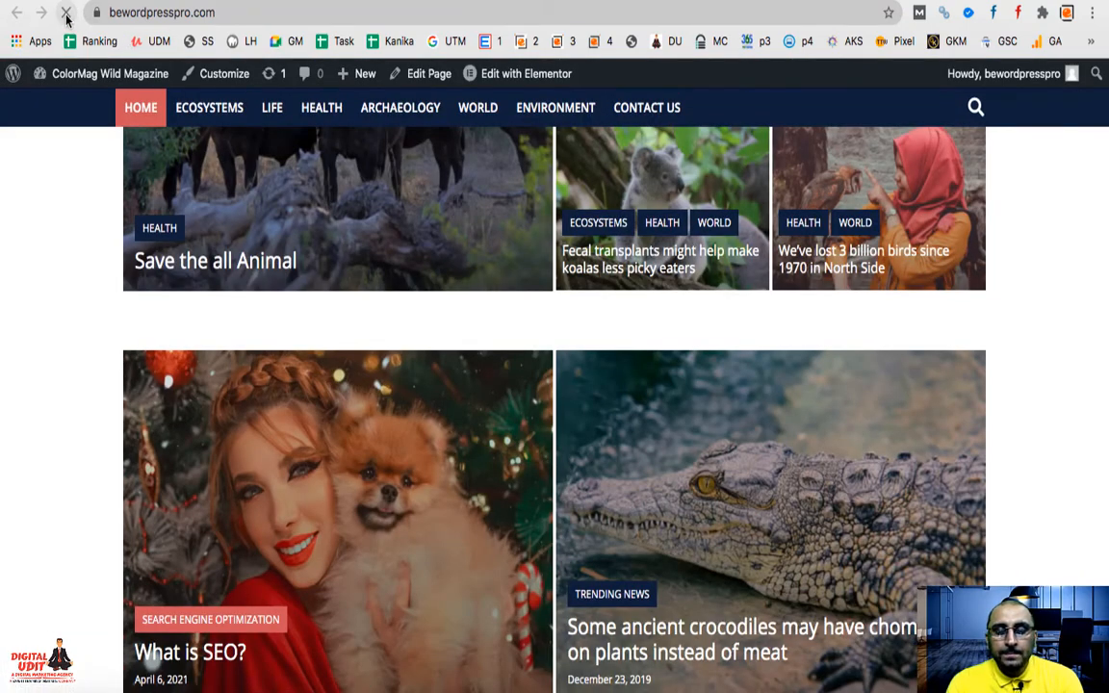
pyautogui.scroll(3, 344, 331)
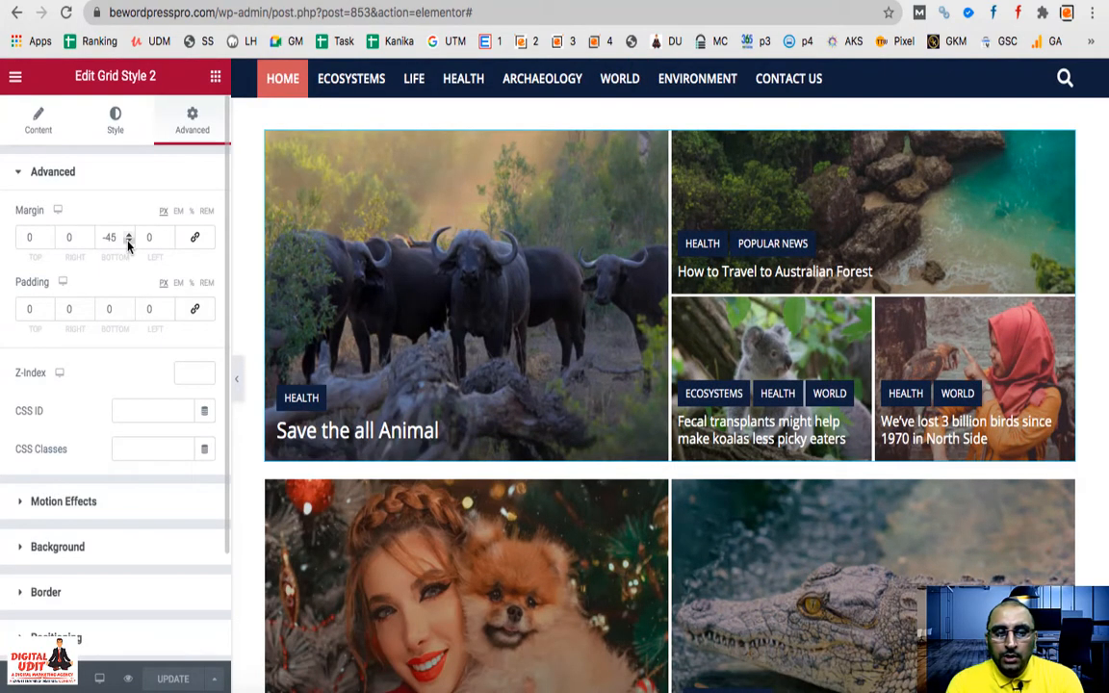
# Set the Health grid's bottom margin to -60 px and update the page
pyautogui.click(128, 241)
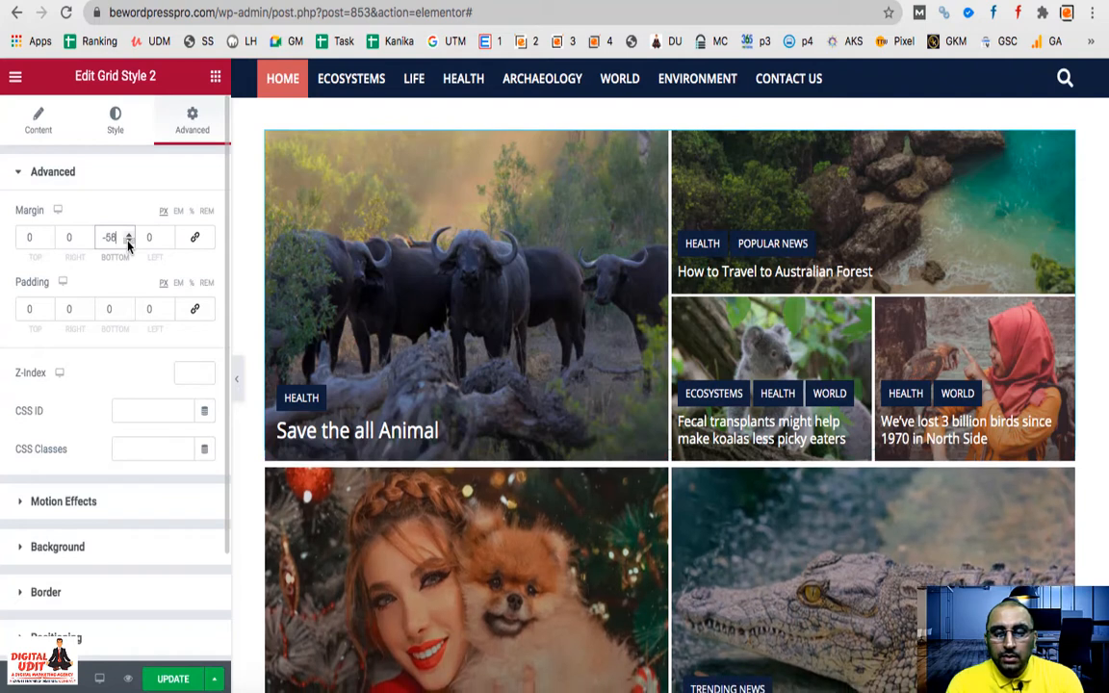
pyautogui.click(128, 241)
pyautogui.click(128, 240)
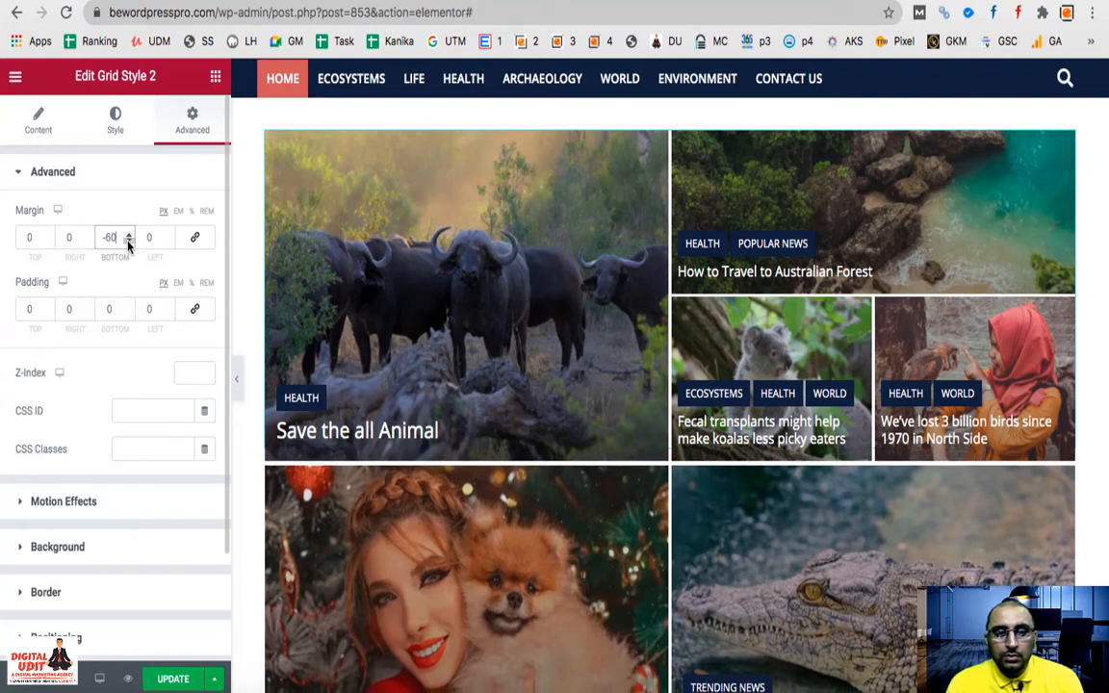
pyautogui.click(173, 679)
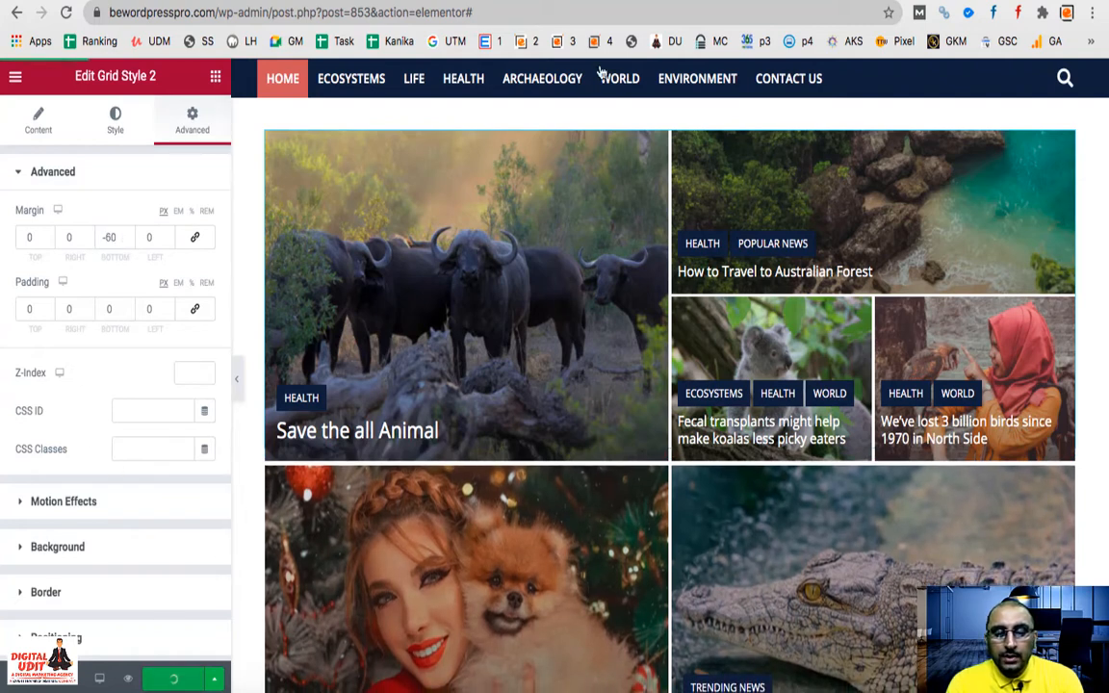
# Switch to the live homepage and examine how closely the second grid follows the Health grid
pyautogui.click(214, 0)
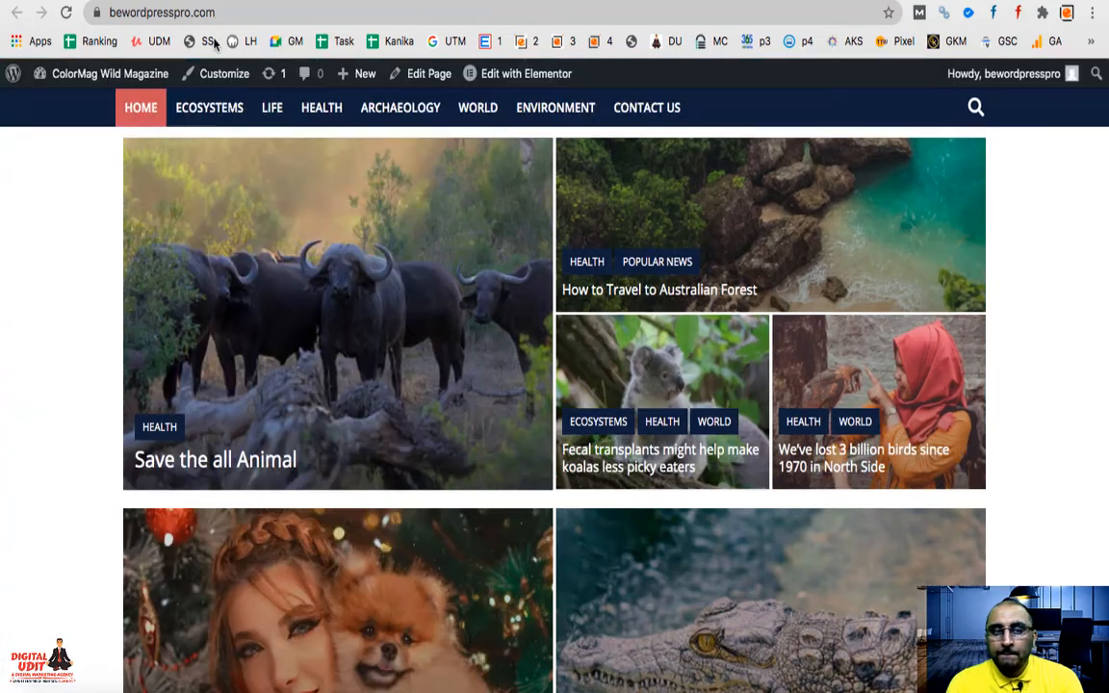
pyautogui.scroll(-1, 662, 481)
pyautogui.scroll(1, 663, 482)
pyautogui.scroll(-3, 663, 482)
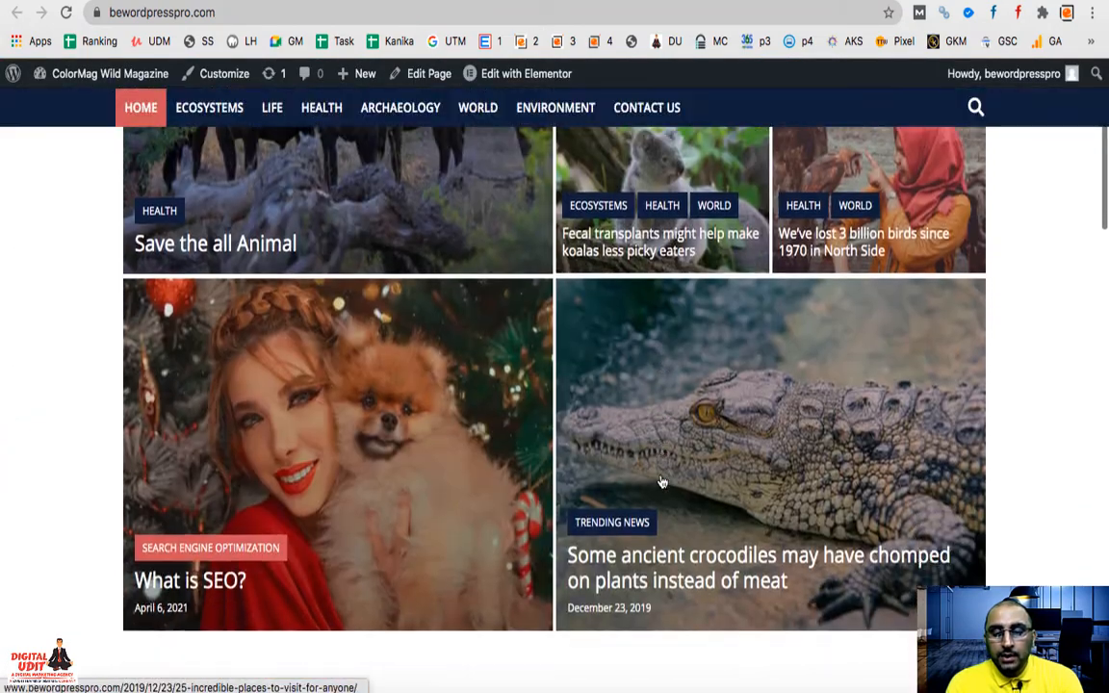
pyautogui.scroll(1, 663, 481)
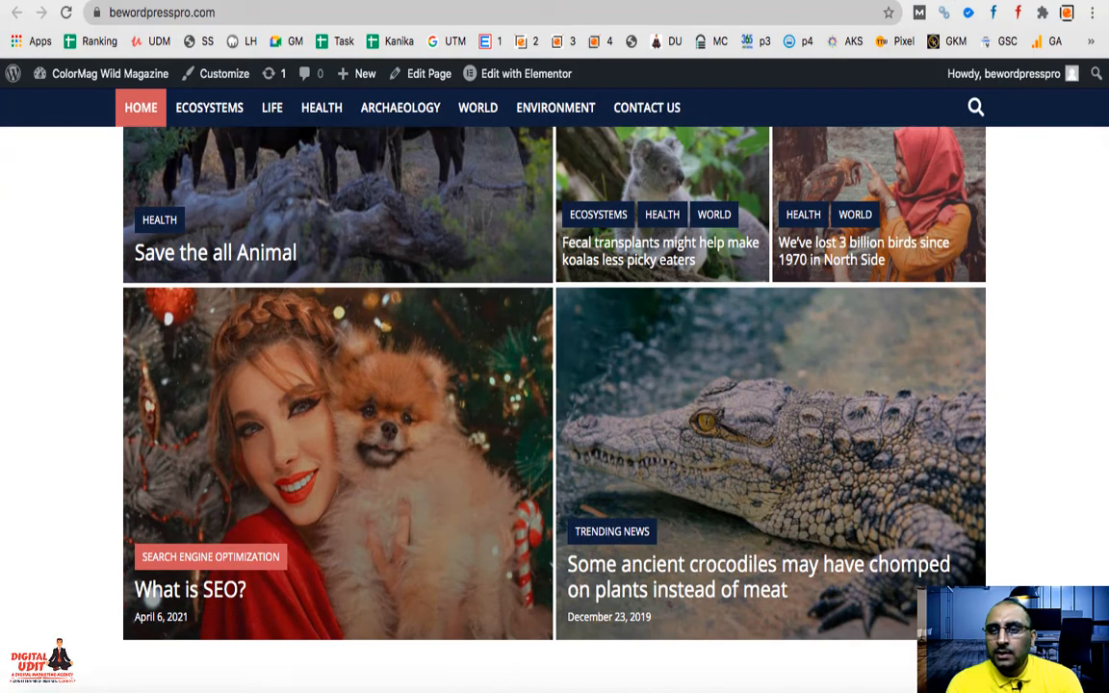
# Return to the Elementor editor and delete the Grid Style 3 widget below the Health grid
pyautogui.click(819, 0)
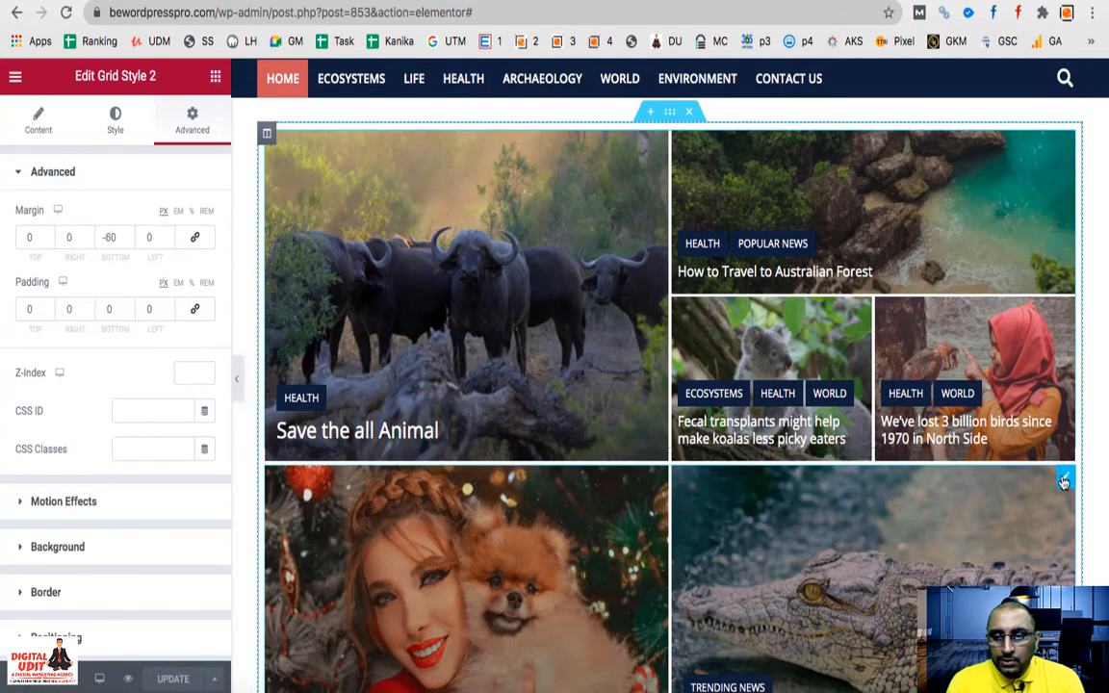
pyautogui.rightClick(1064, 481)
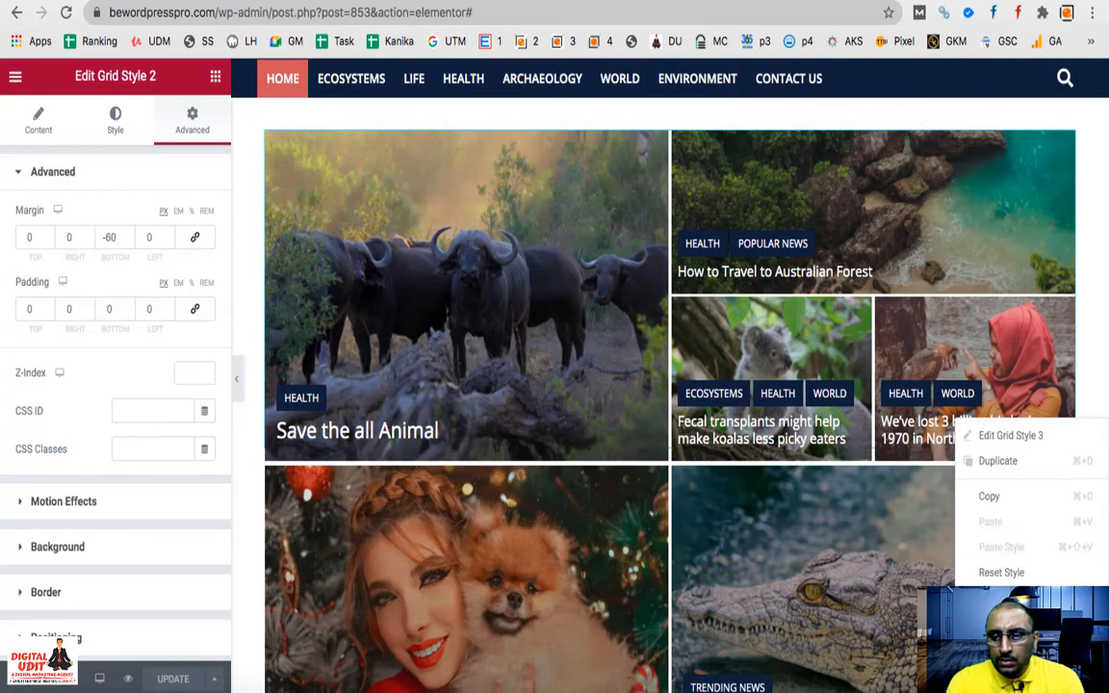
pyautogui.click(999, 678)
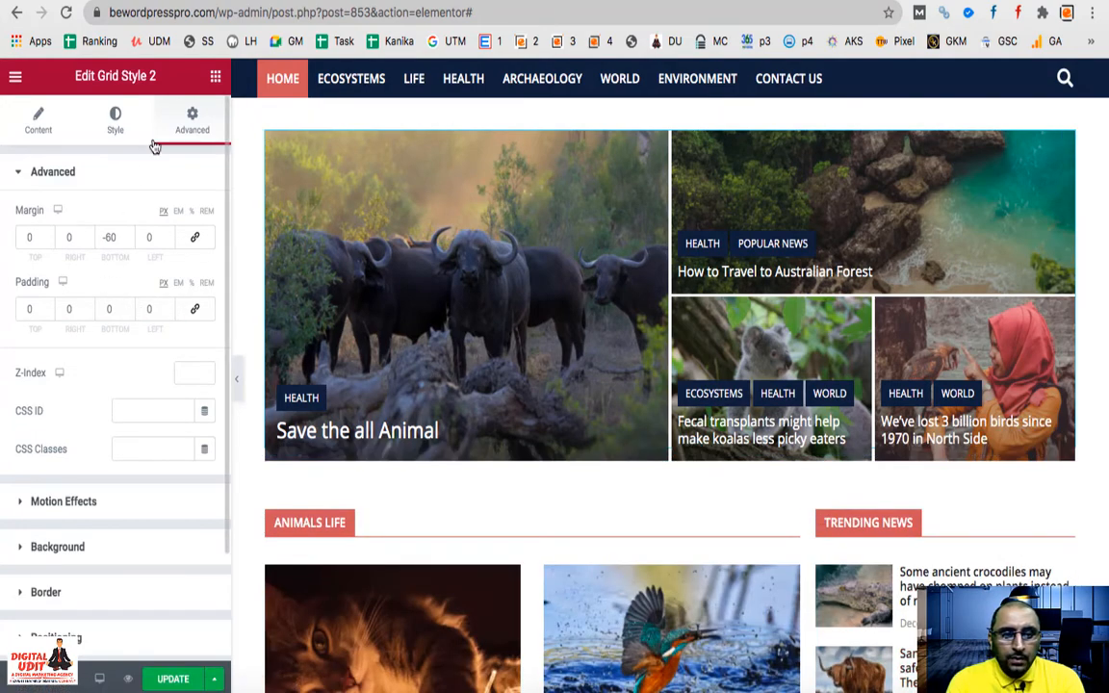
# Place a ColorMag Grid Style 5 widget directly below the Health grid and examine its layout
pyautogui.click(216, 77)
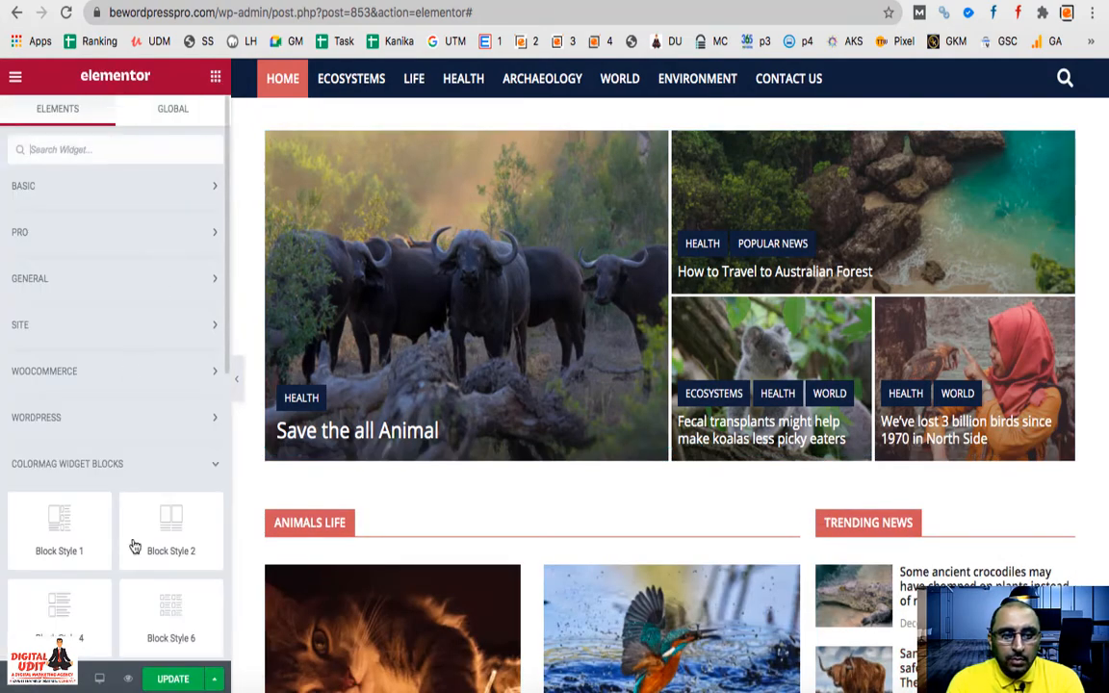
pyautogui.scroll(-8, 135, 546)
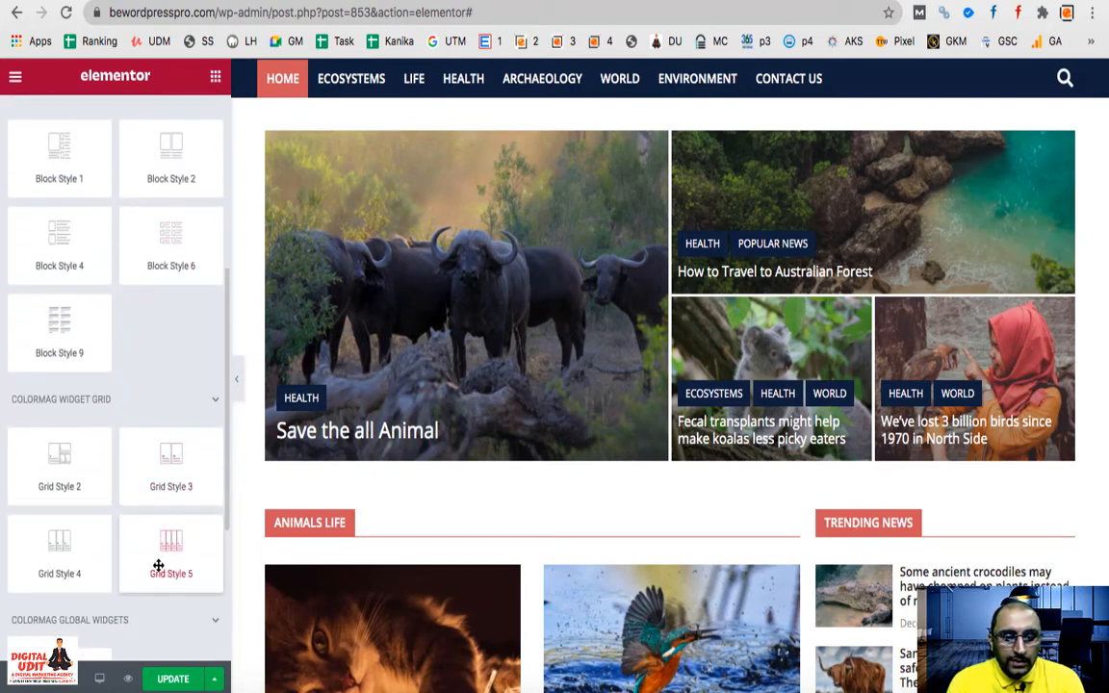
pyautogui.moveTo(159, 566); pyautogui.dragTo(583, 457)
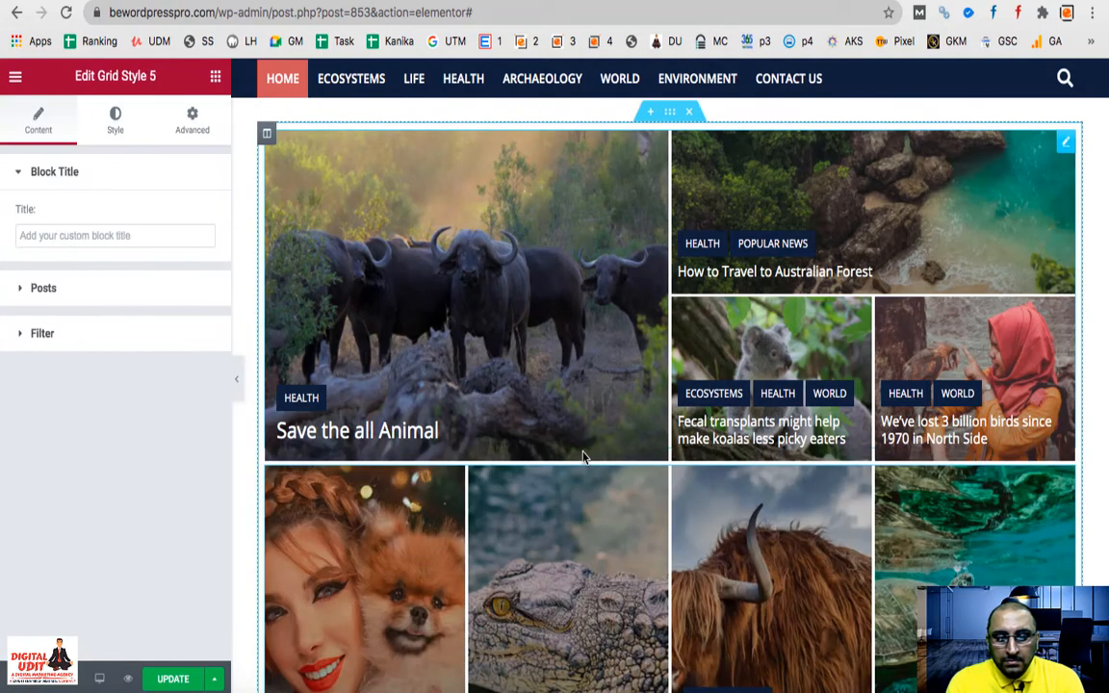
pyautogui.scroll(-5, 704, 540)
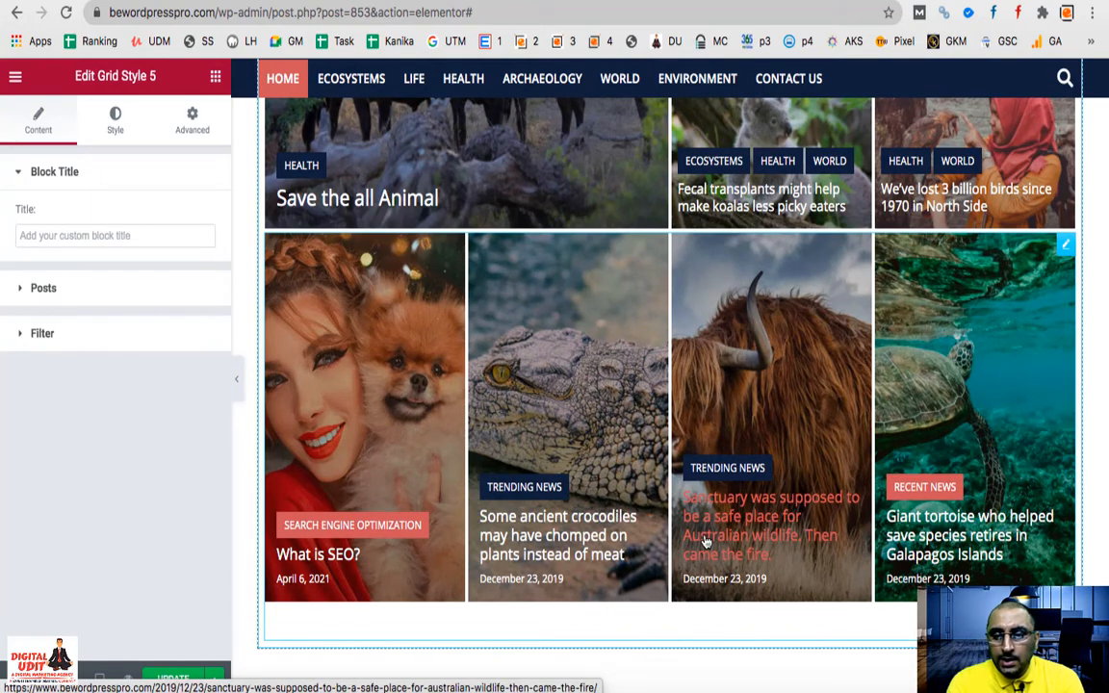
pyautogui.scroll(4, 705, 542)
pyautogui.scroll(-5, 706, 542)
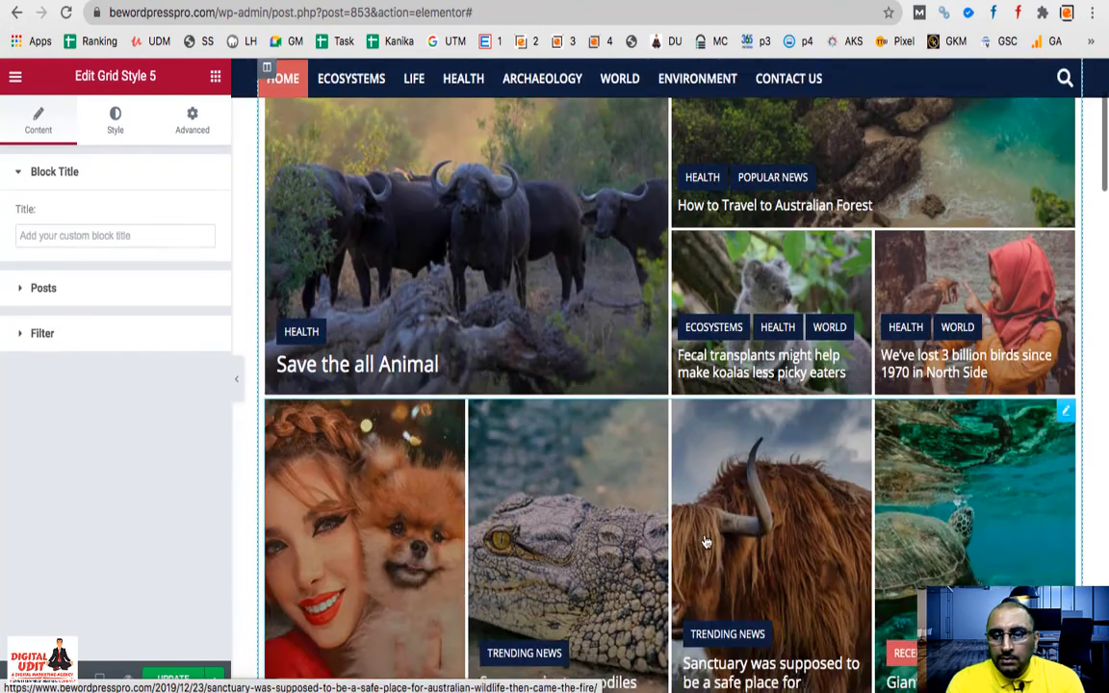
pyautogui.scroll(-3, 706, 540)
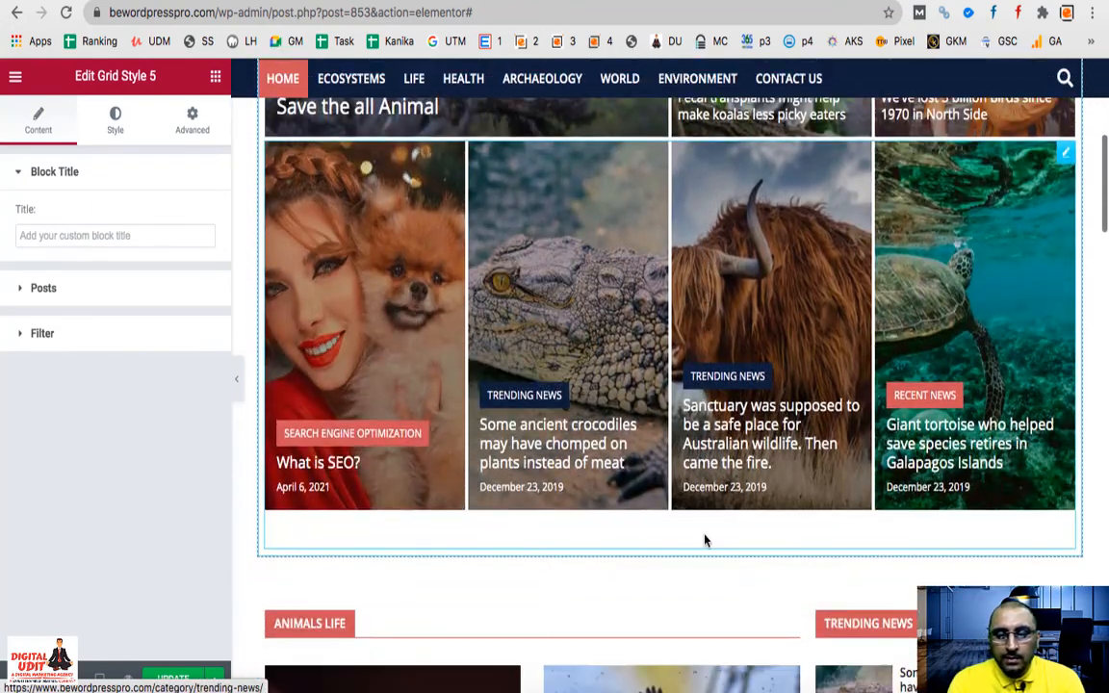
pyautogui.scroll(6, 706, 540)
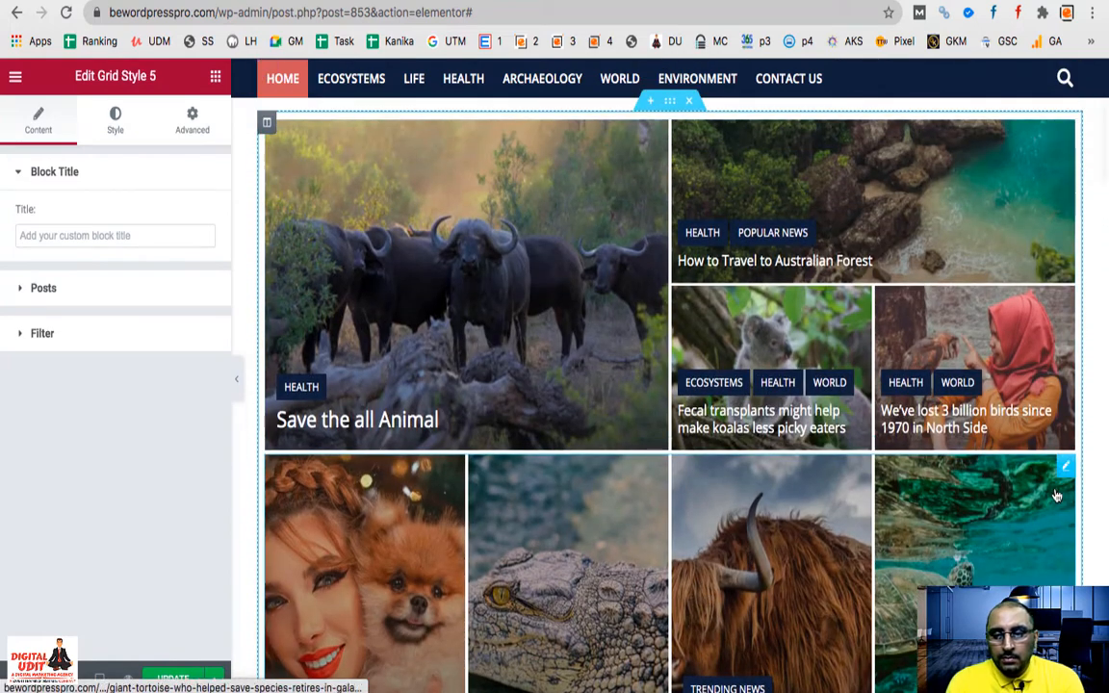
# Delete the Grid Style 5 widget and place a ColorMag Grid Style 4 widget below the Health grid instead
pyautogui.rightClick(956, 425)
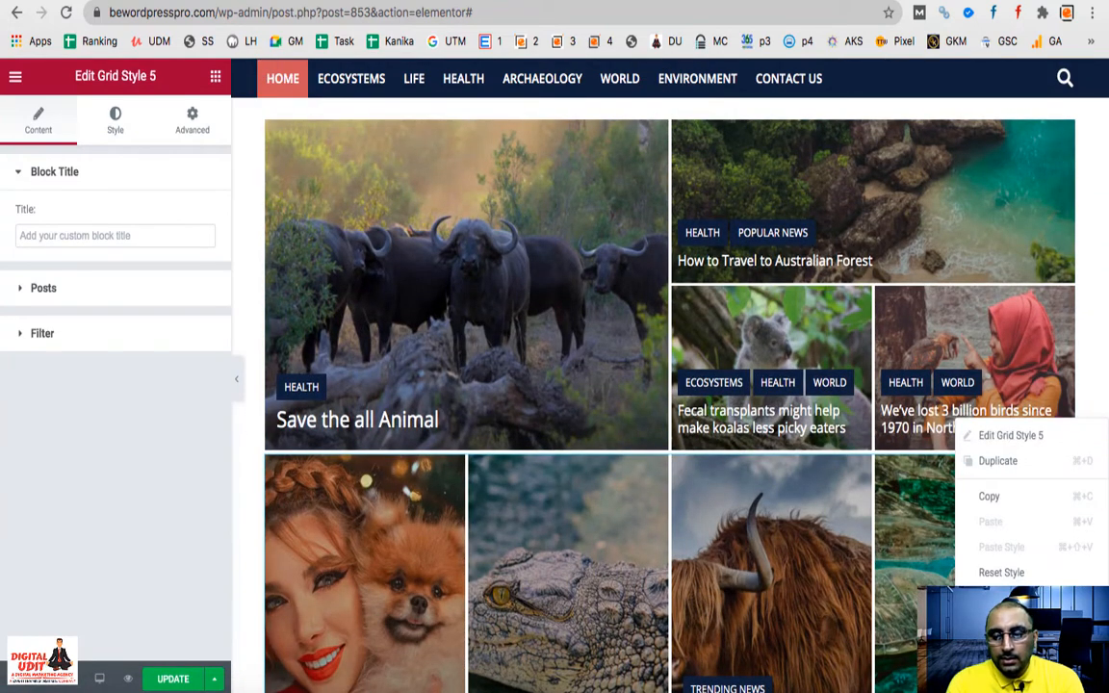
pyautogui.scroll(-4, 146, 353)
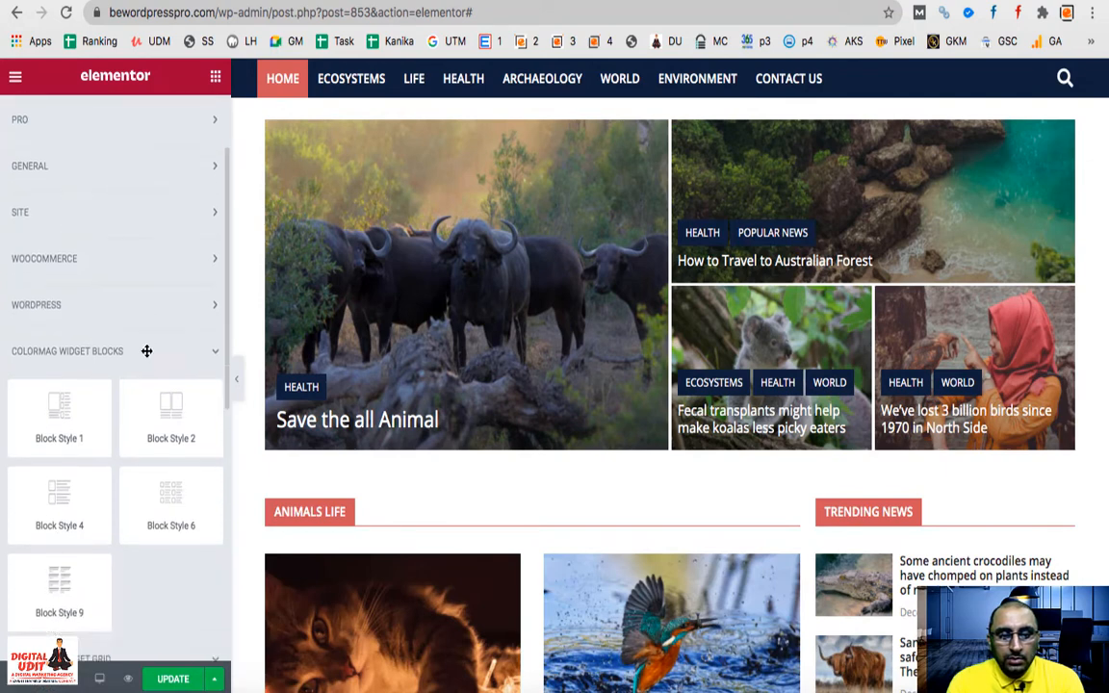
pyautogui.scroll(-3, 137, 490)
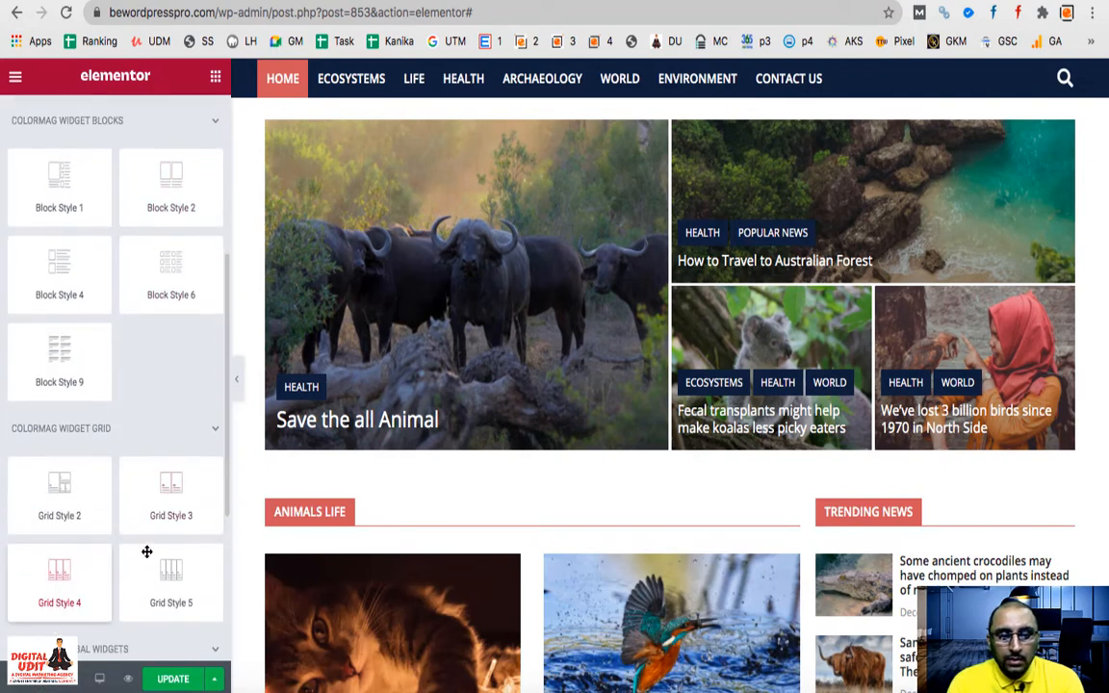
pyautogui.moveTo(147, 551); pyautogui.dragTo(627, 451)
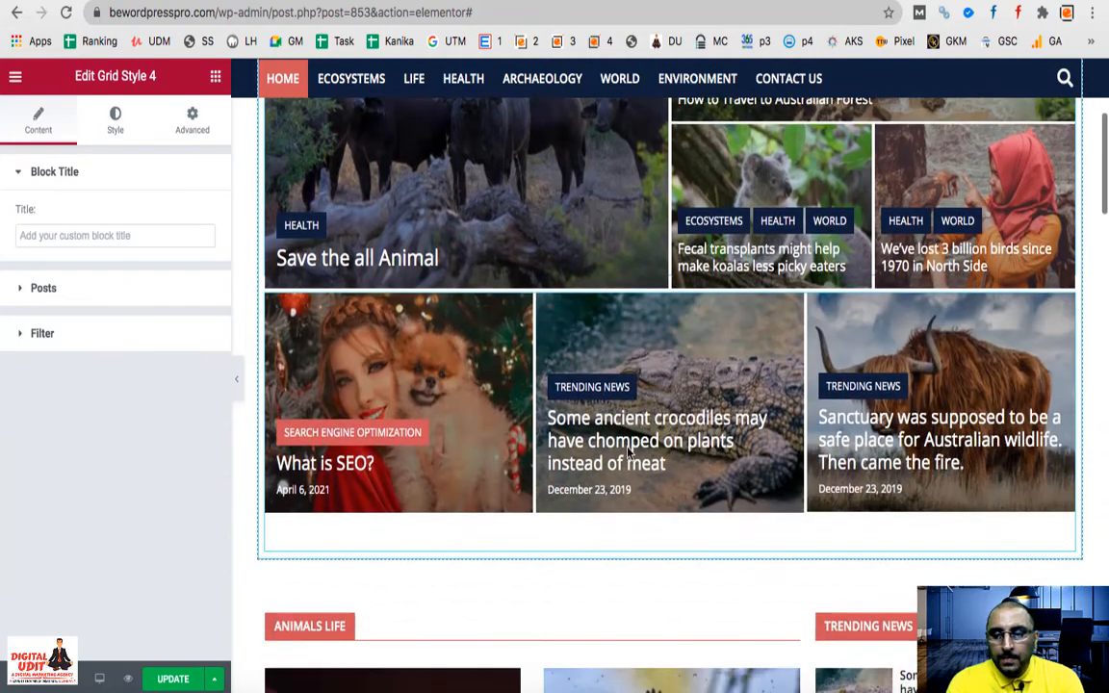
pyautogui.scroll(3, 564, 402)
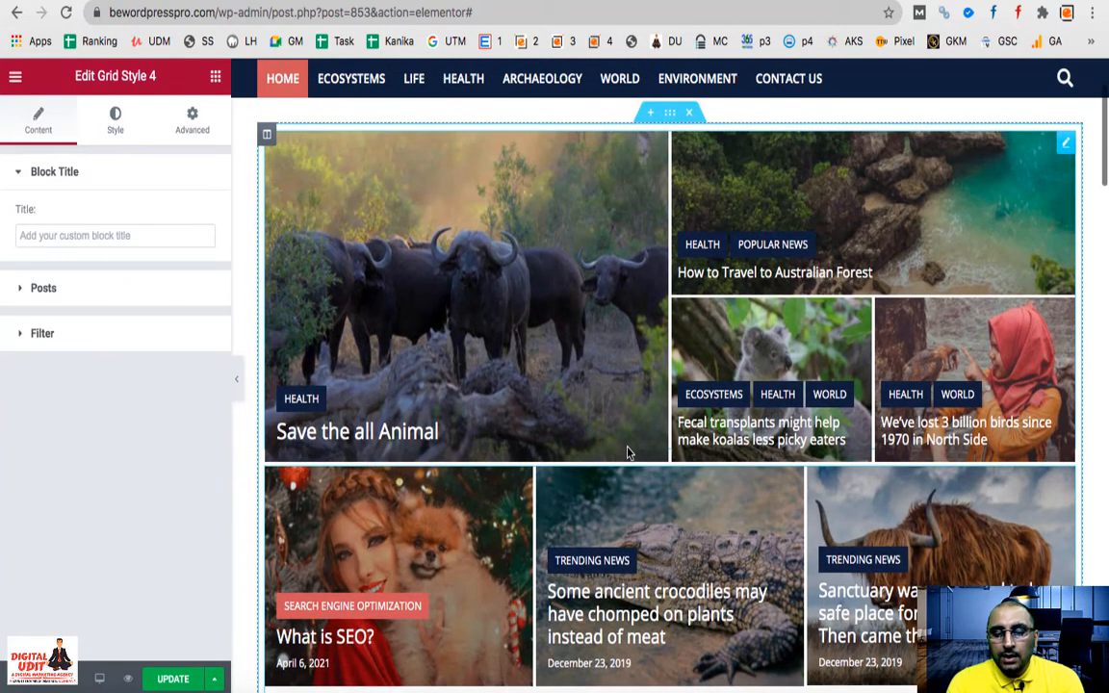
# Set the Grid Style 4 widget's filter to display posts from Categories
pyautogui.click(19, 337)
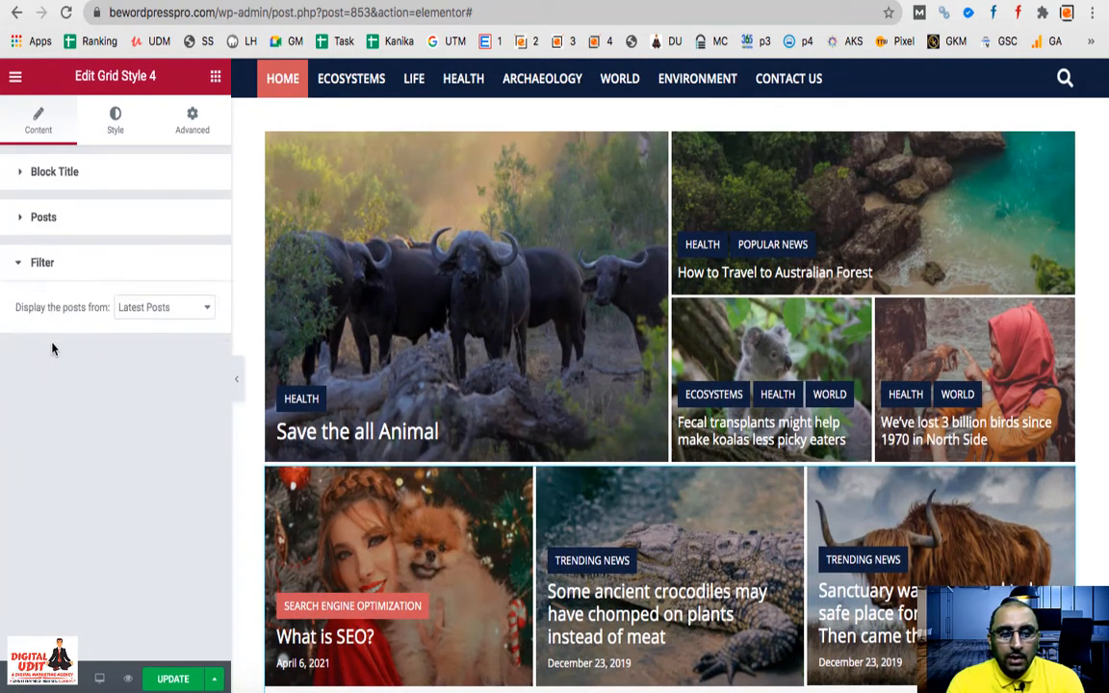
pyautogui.click(138, 317)
pyautogui.click(141, 323)
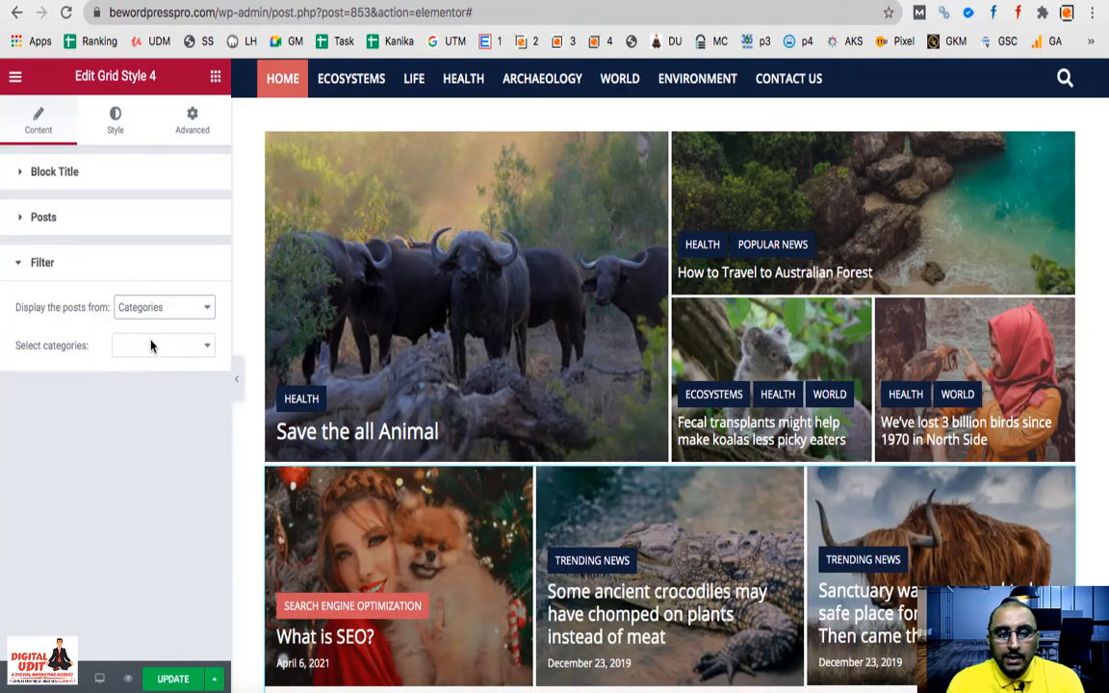
# Try the Health category with post offsets of 3 and 4 on the Grid Style 4 widget, and clear the offset
pyautogui.click(150, 346)
pyautogui.click(137, 389)
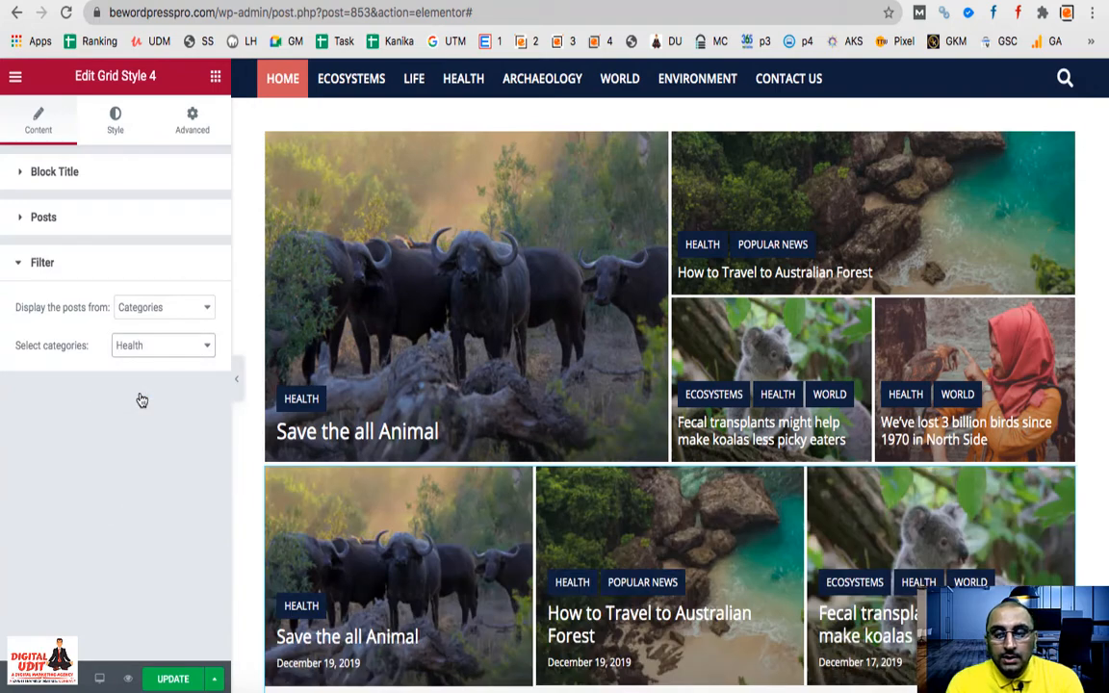
pyautogui.click(53, 228)
pyautogui.write('3')
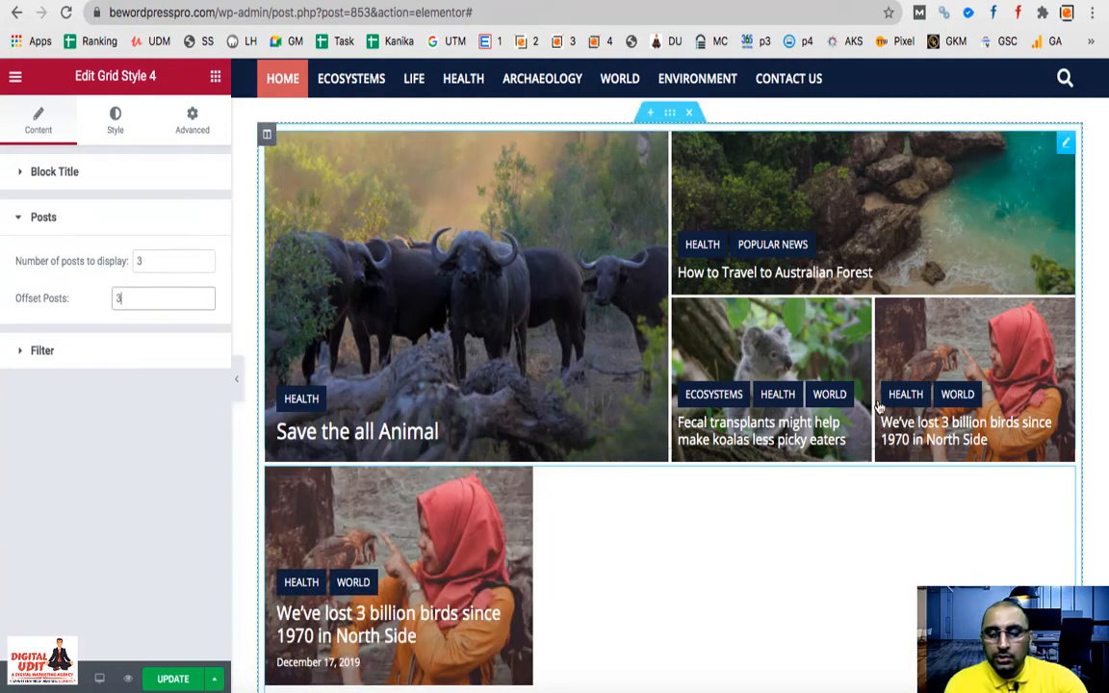
pyautogui.press('BackSpace')
pyautogui.write('4')
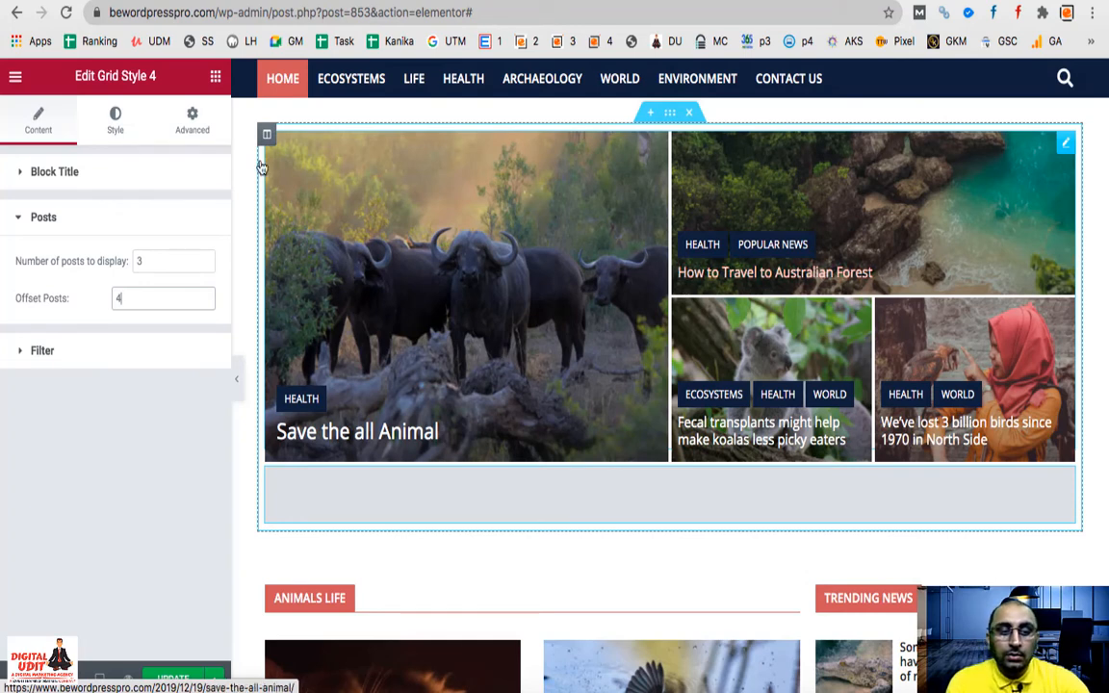
pyautogui.click(145, 298)
pyautogui.press('BackSpace')
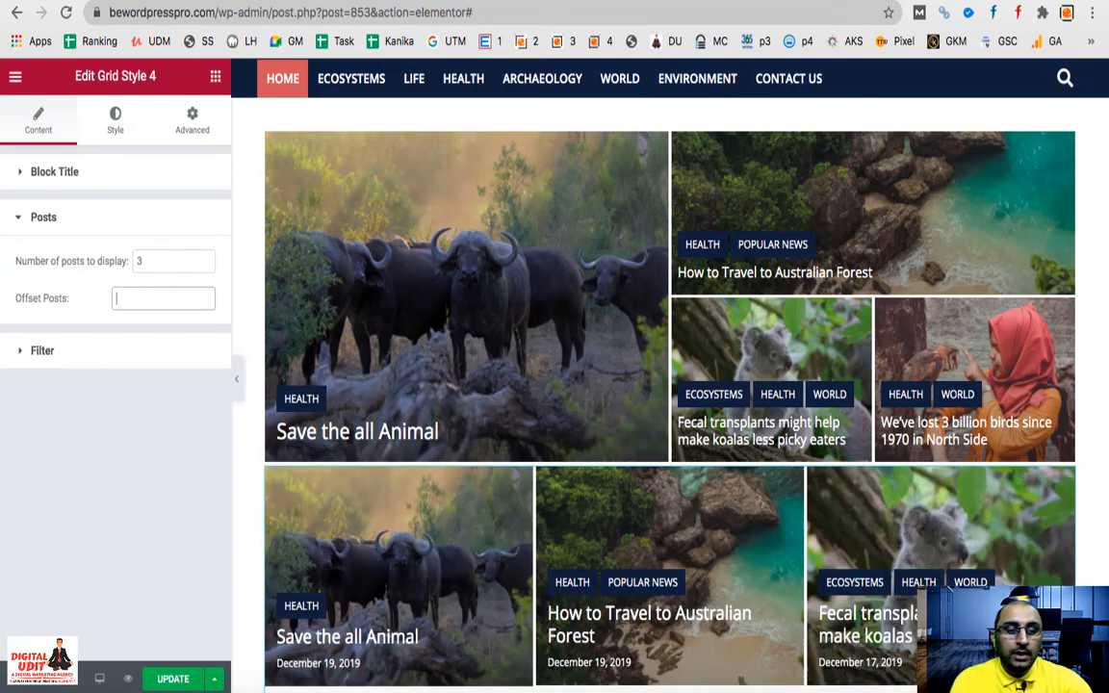
# Set the Grid Style 4 widget's filter category to World and check the resulting row of posts
pyautogui.click(21, 352)
pyautogui.click(152, 351)
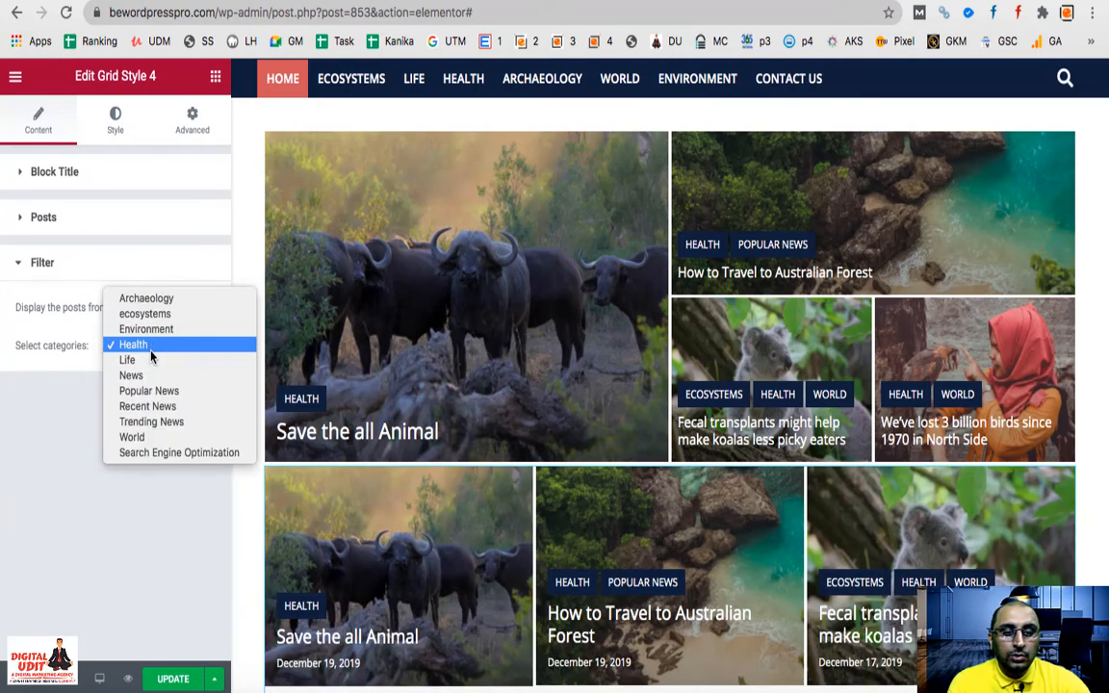
pyautogui.click(132, 438)
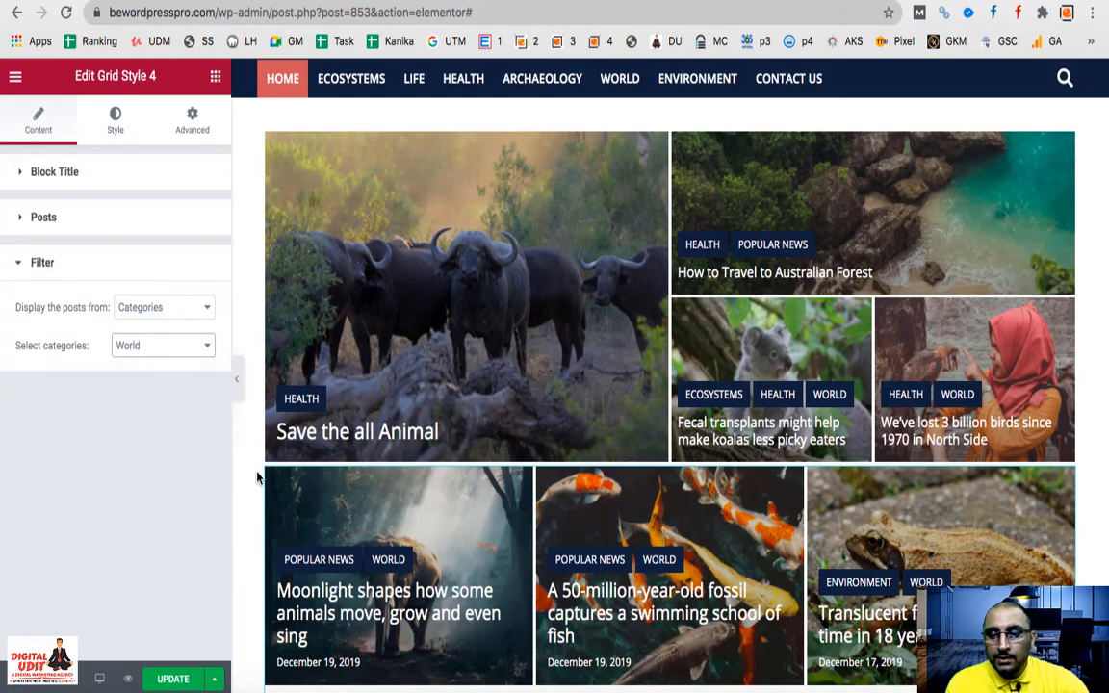
pyautogui.scroll(-3, 495, 488)
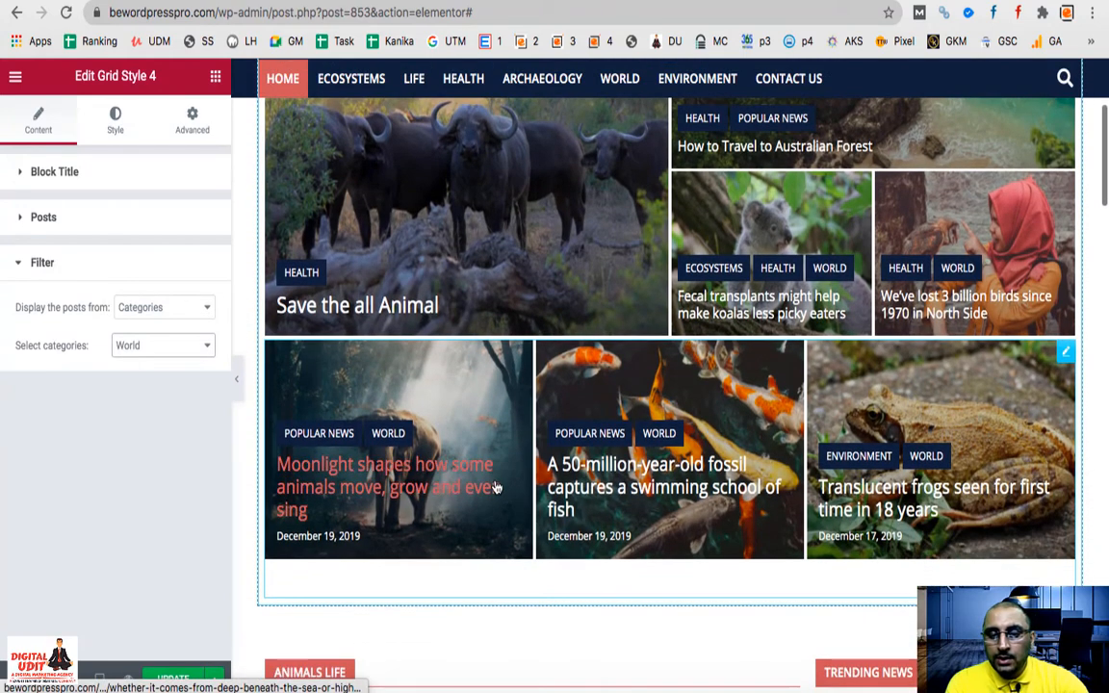
pyautogui.scroll(-3, 497, 478)
pyautogui.scroll(4, 496, 477)
pyautogui.scroll(-1, 497, 477)
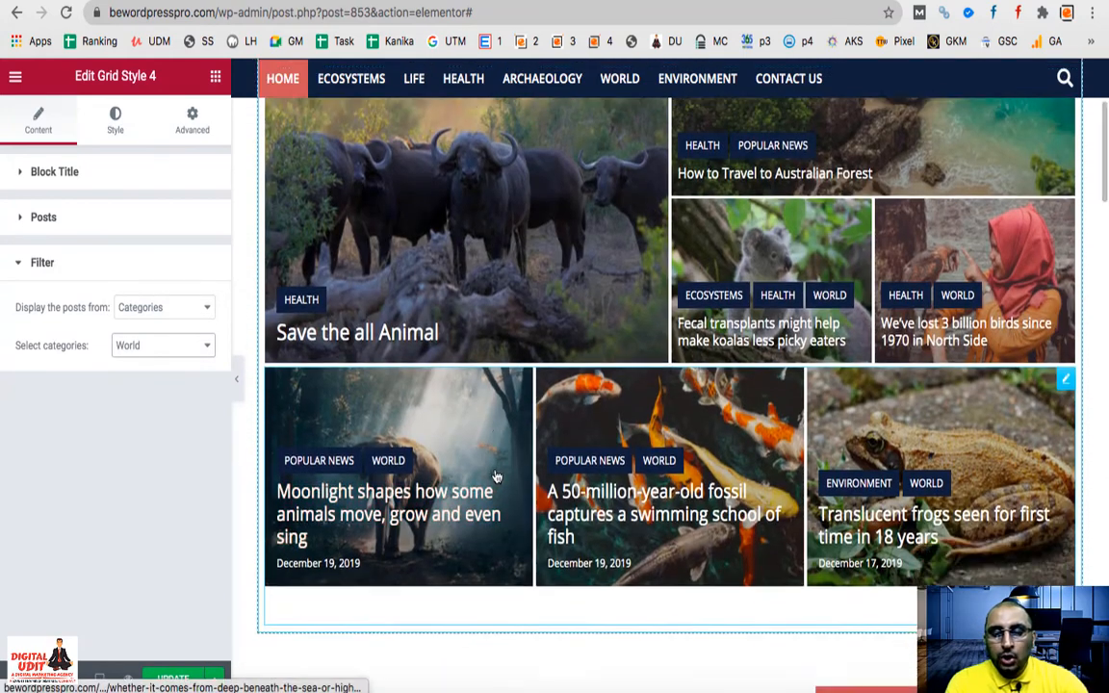
# Add a two-column section above the Animals Life section and widen its first column to match the column layout below
pyautogui.scroll(-6, 497, 477)
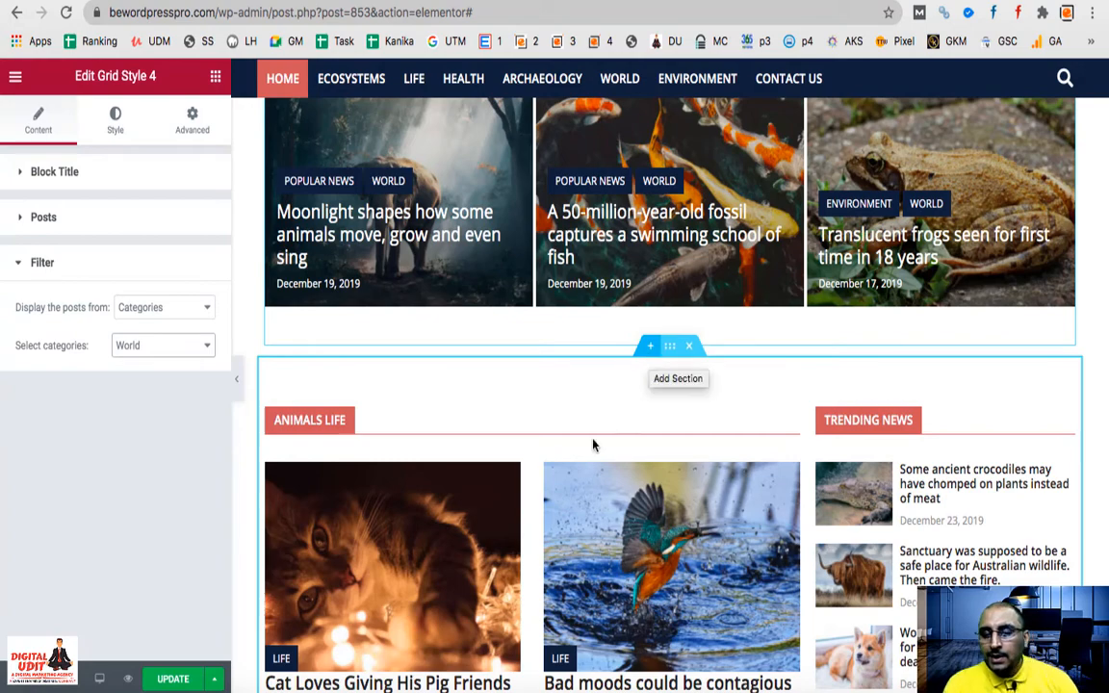
pyautogui.click(650, 351)
pyautogui.click(651, 438)
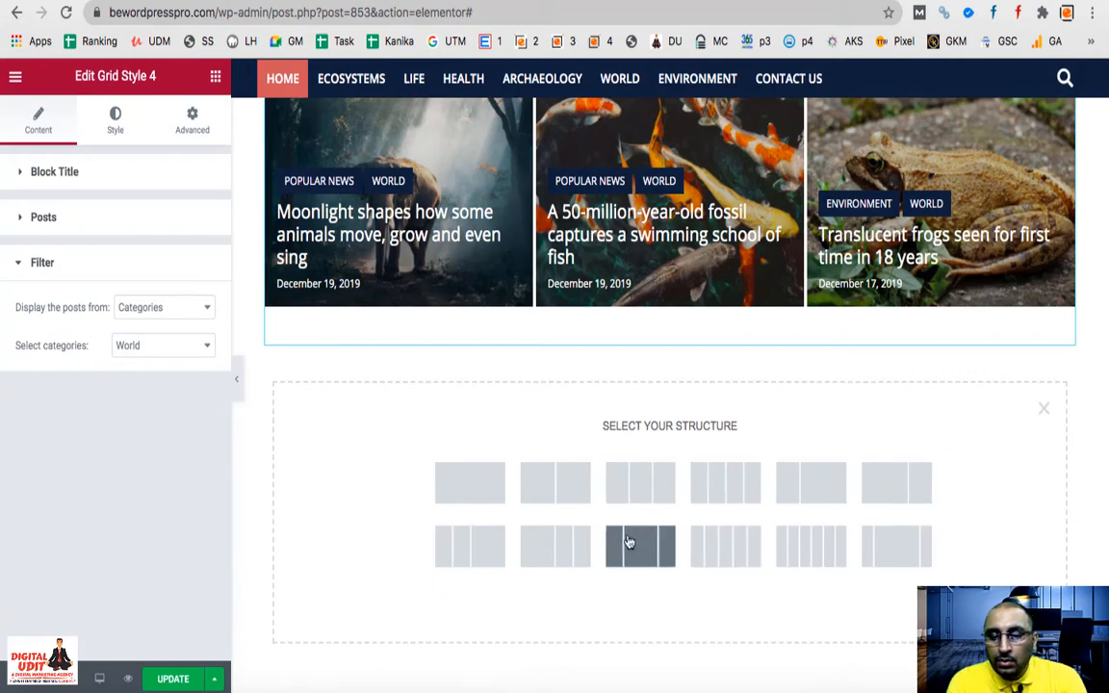
pyautogui.click(556, 488)
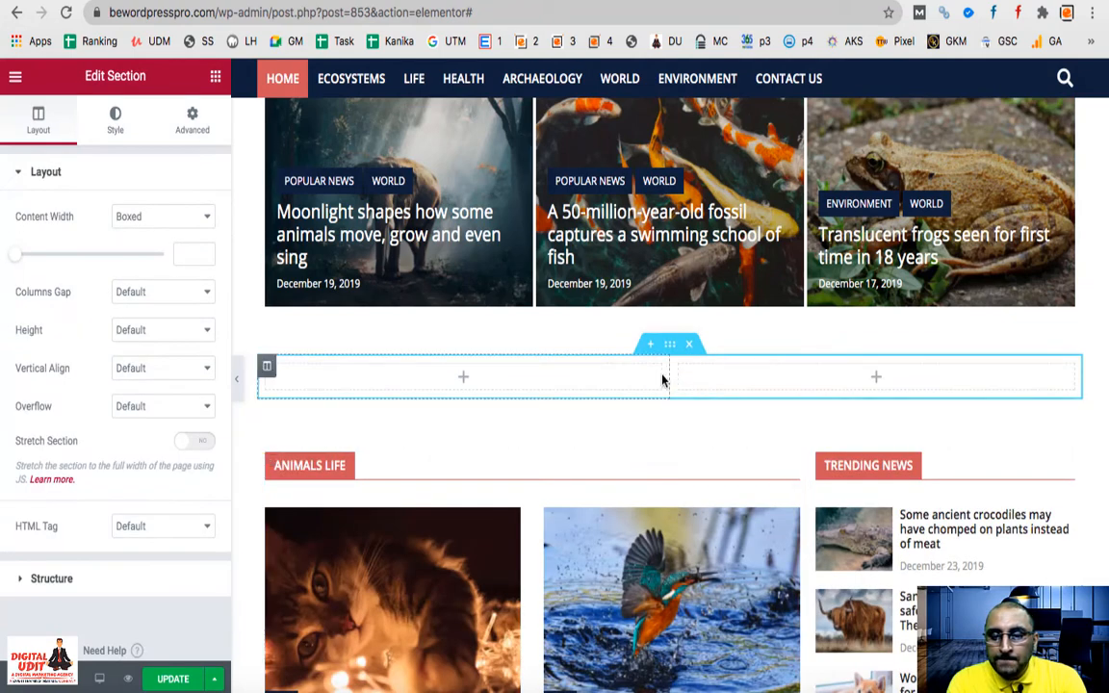
pyautogui.moveTo(680, 368); pyautogui.dragTo(814, 373)
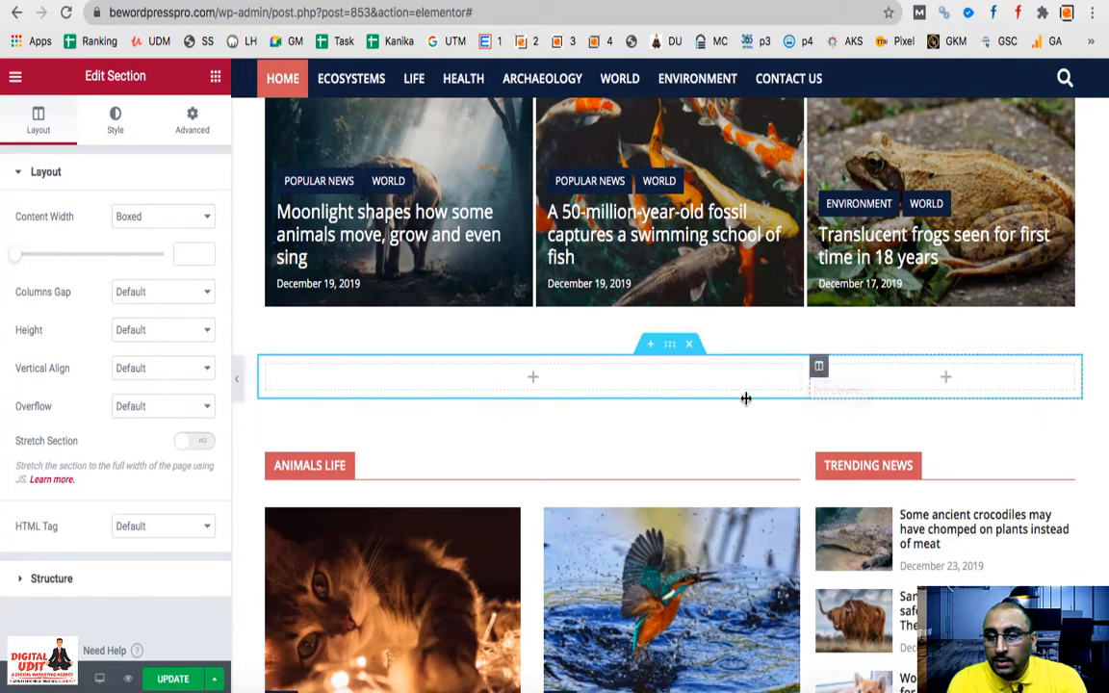
# Place a ColorMag Block Style 2 widget in the wider column of the new section and examine its layout
pyautogui.scroll(-3, 376, 617)
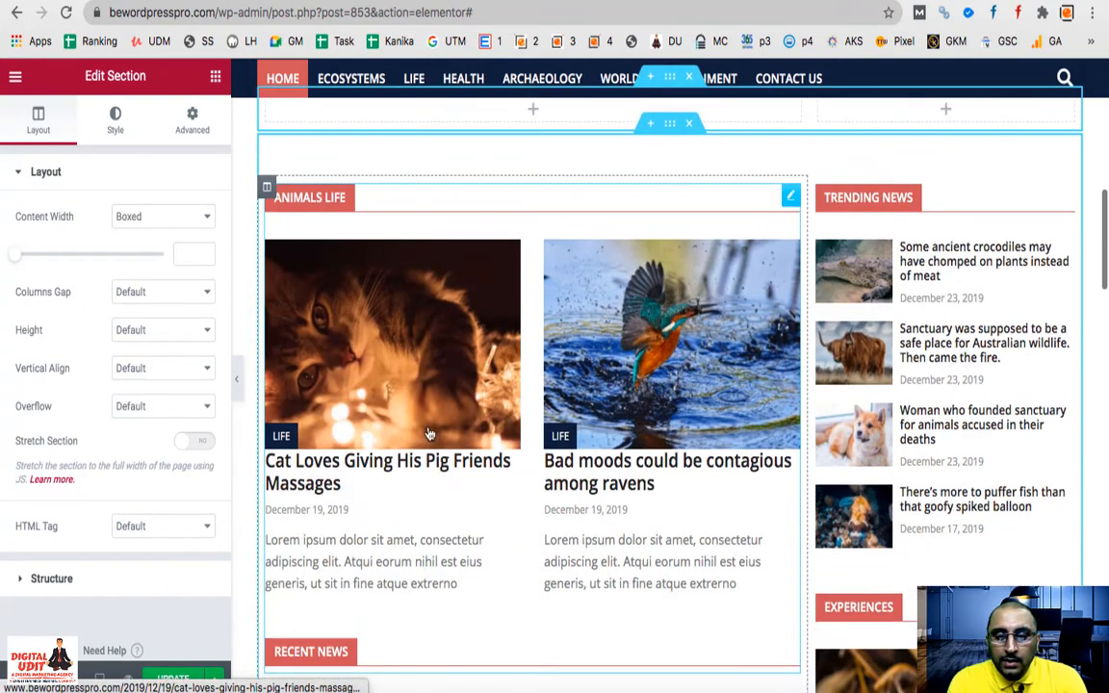
pyautogui.scroll(2, 556, 301)
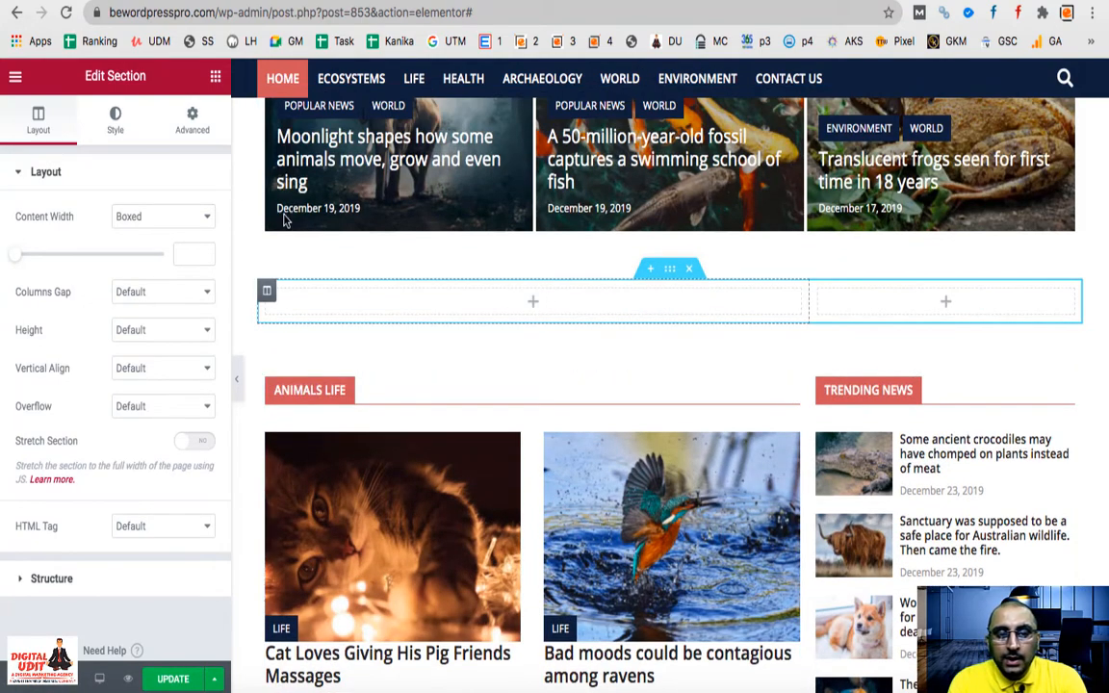
pyautogui.scroll(-4, 147, 515)
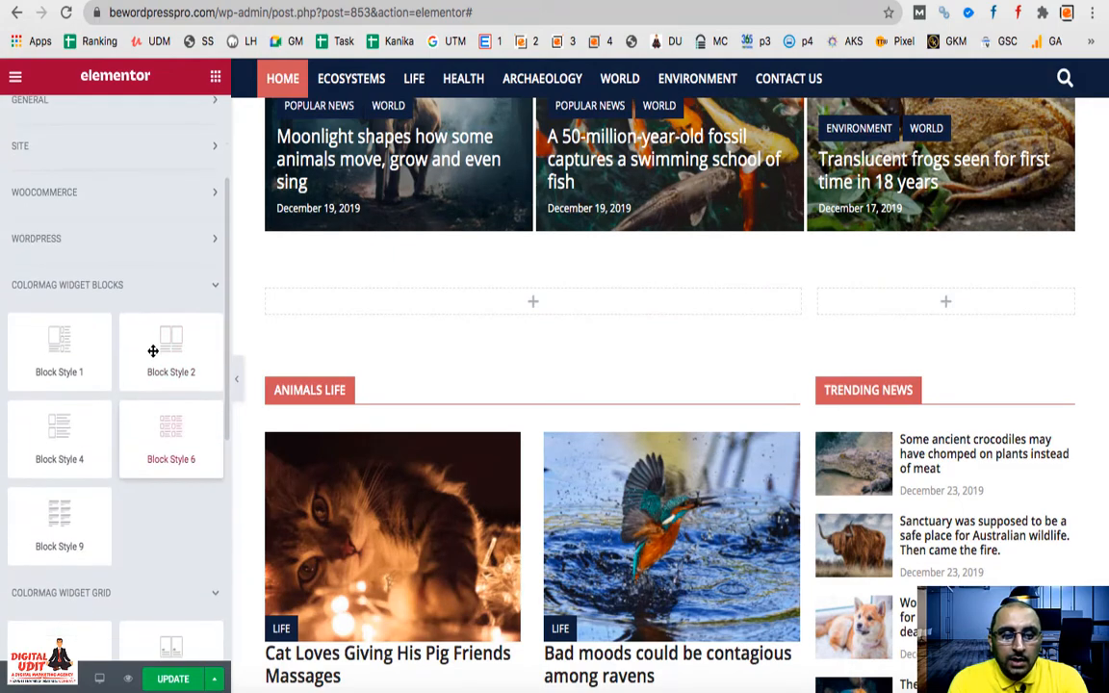
pyautogui.moveTo(165, 348); pyautogui.dragTo(484, 305)
pyautogui.scroll(-3, 596, 538)
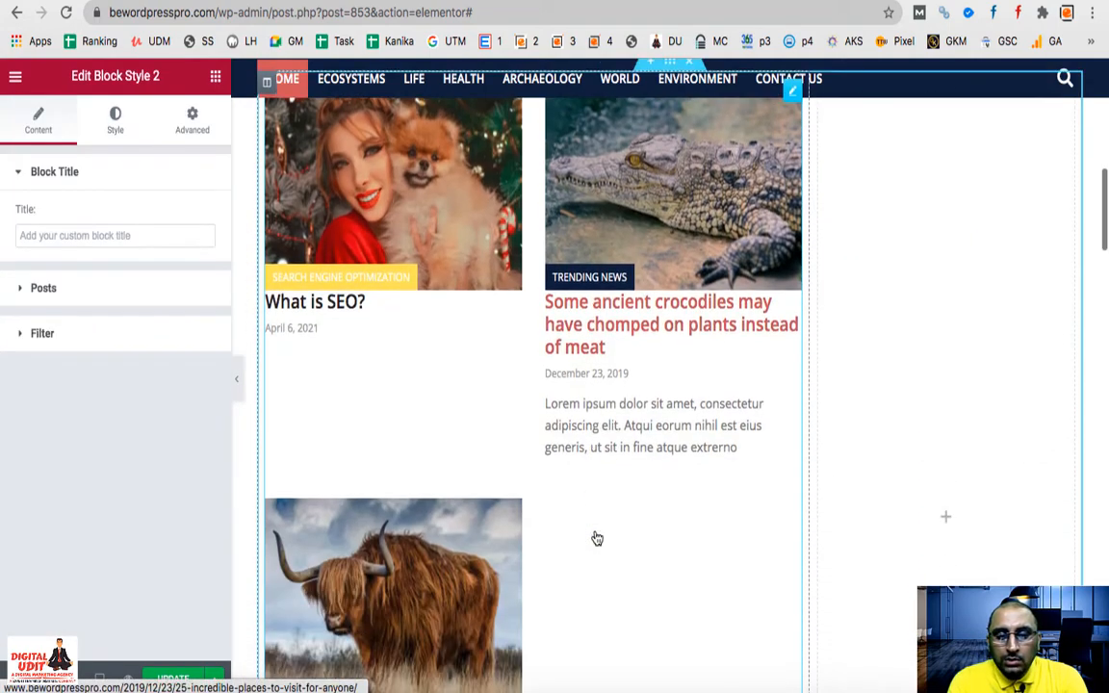
pyautogui.scroll(3, 400, 378)
pyautogui.scroll(1, 399, 378)
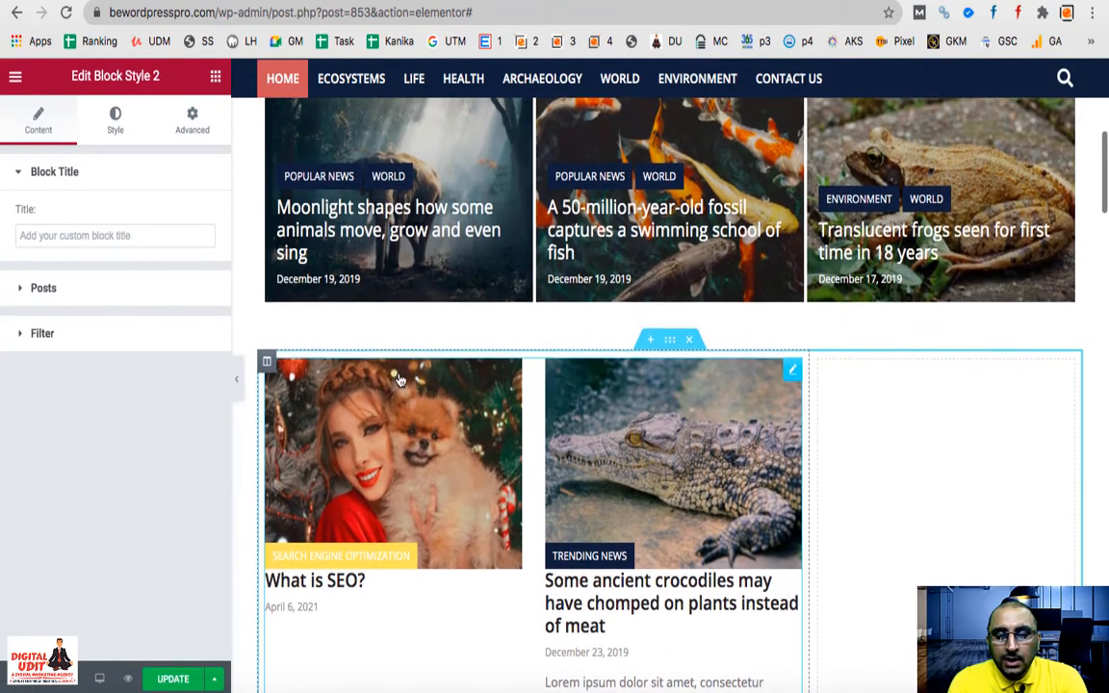
pyautogui.scroll(-4, 576, 468)
pyautogui.scroll(2, 576, 467)
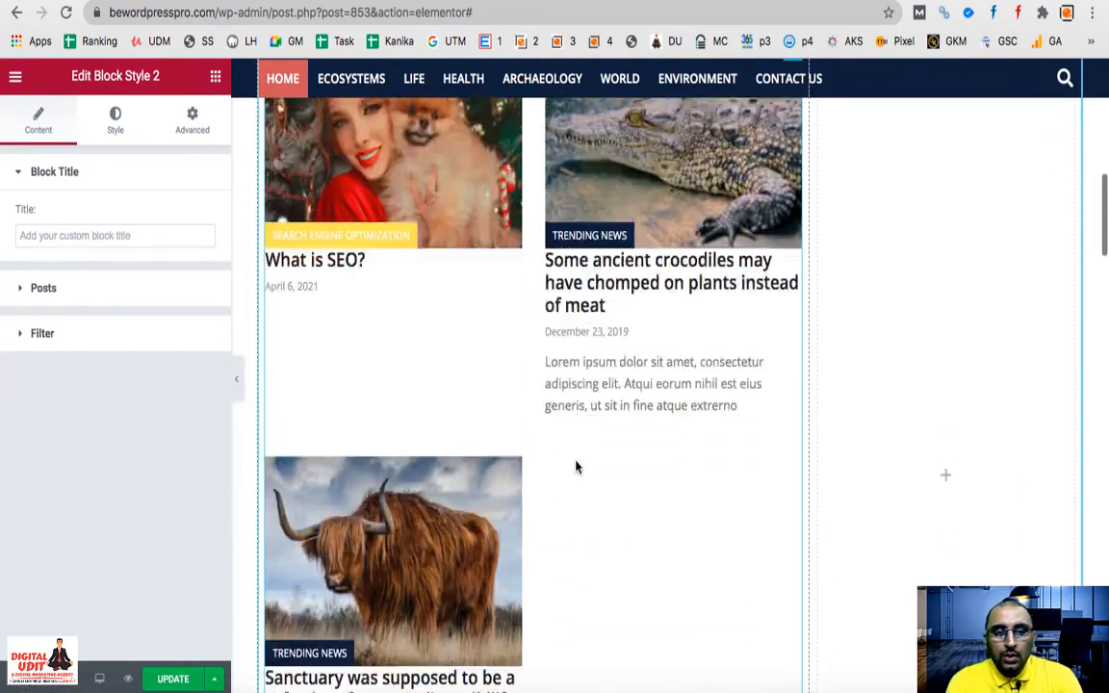
# Set the Block Style 2 widget to display 2 posts, filtered by the Environment category
pyautogui.click(58, 290)
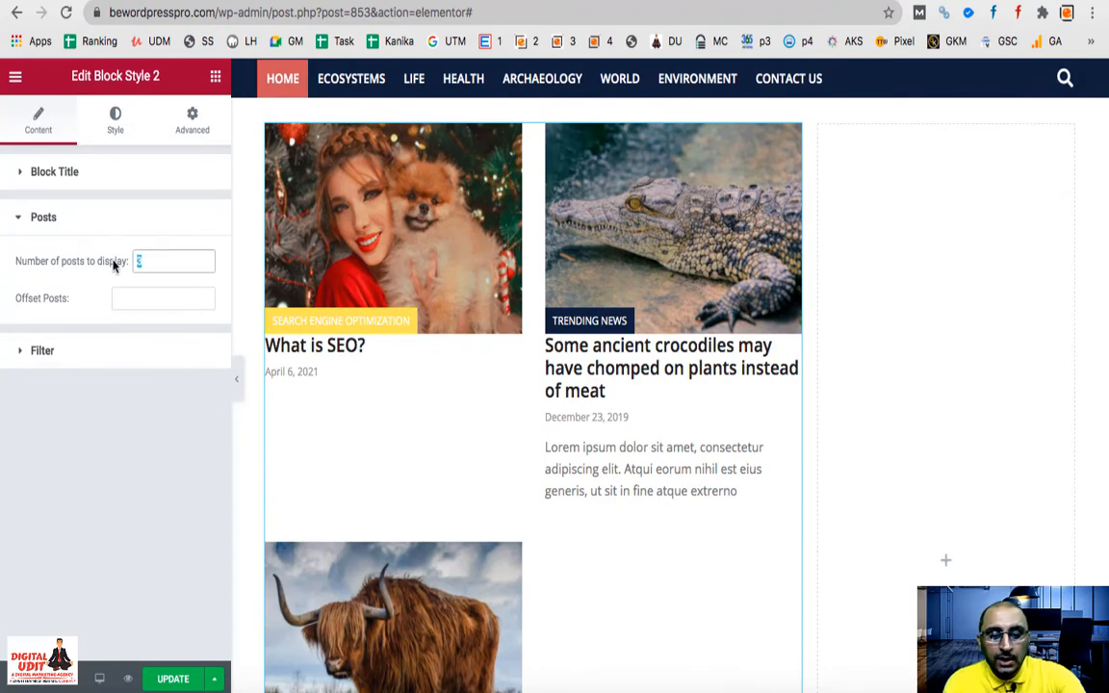
pyautogui.write('2')
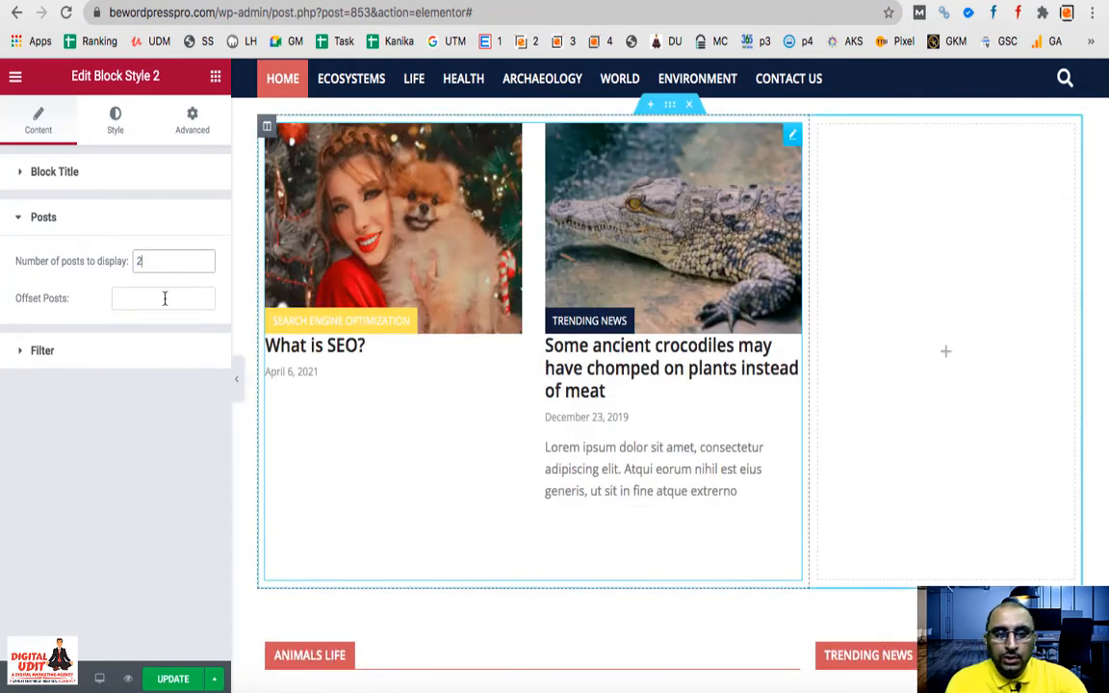
pyautogui.click(57, 351)
pyautogui.click(178, 311)
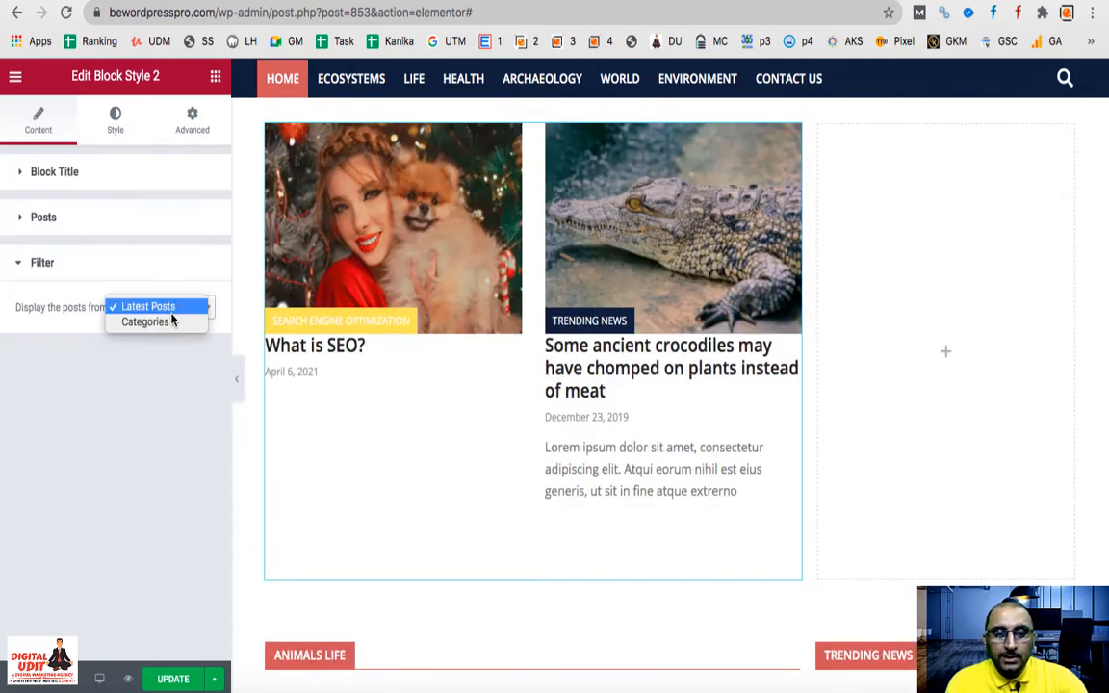
pyautogui.click(168, 321)
pyautogui.click(162, 349)
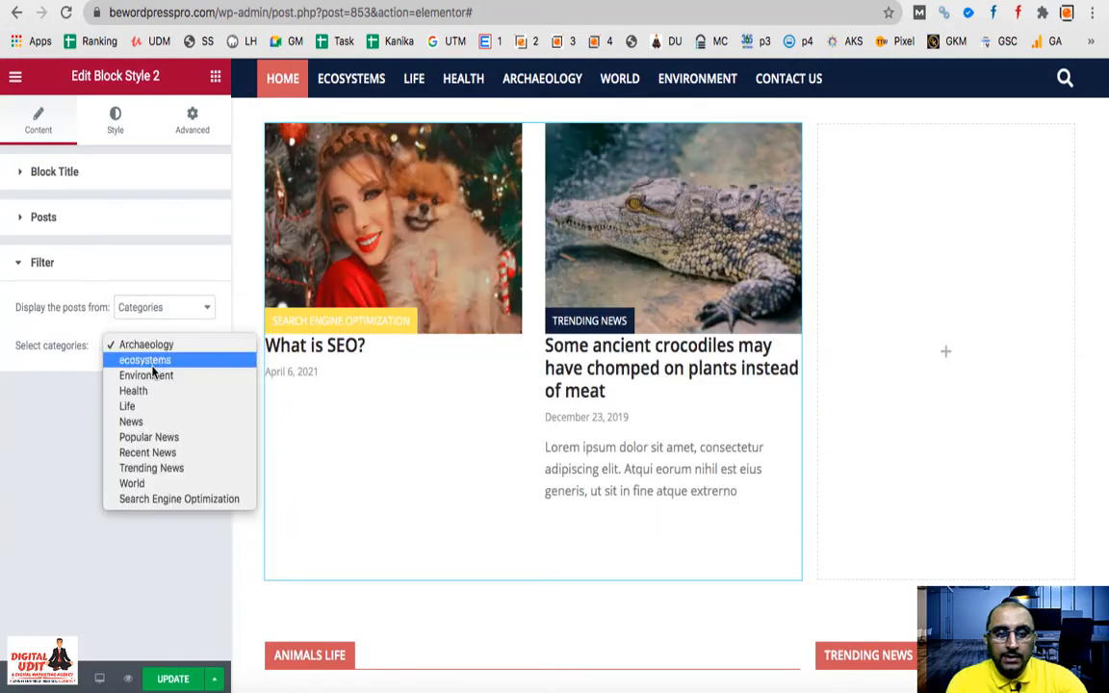
pyautogui.click(146, 376)
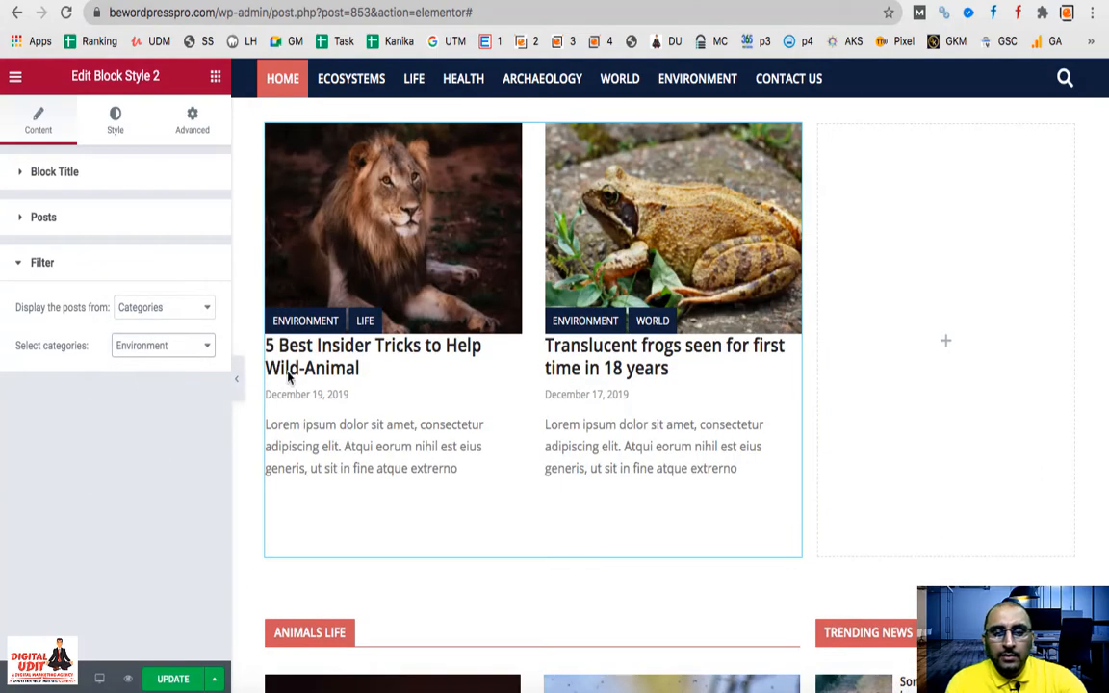
# Check how the Animals Life block is titled, and give the new block above it the title "Environment"
pyautogui.scroll(5, 446, 471)
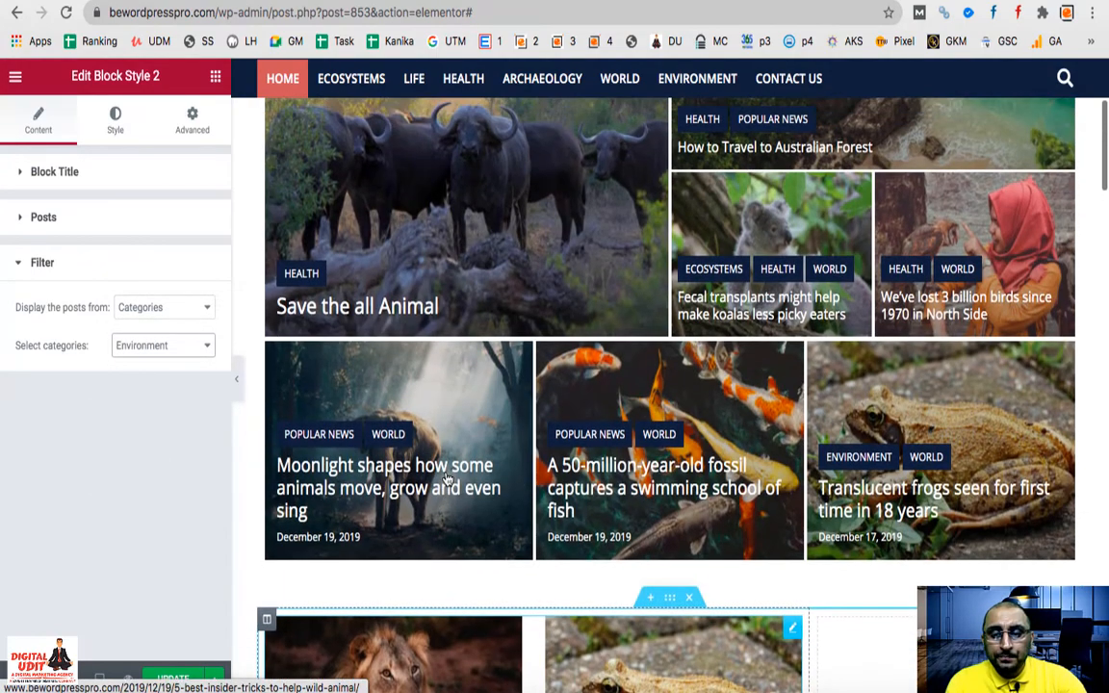
pyautogui.scroll(-5, 446, 478)
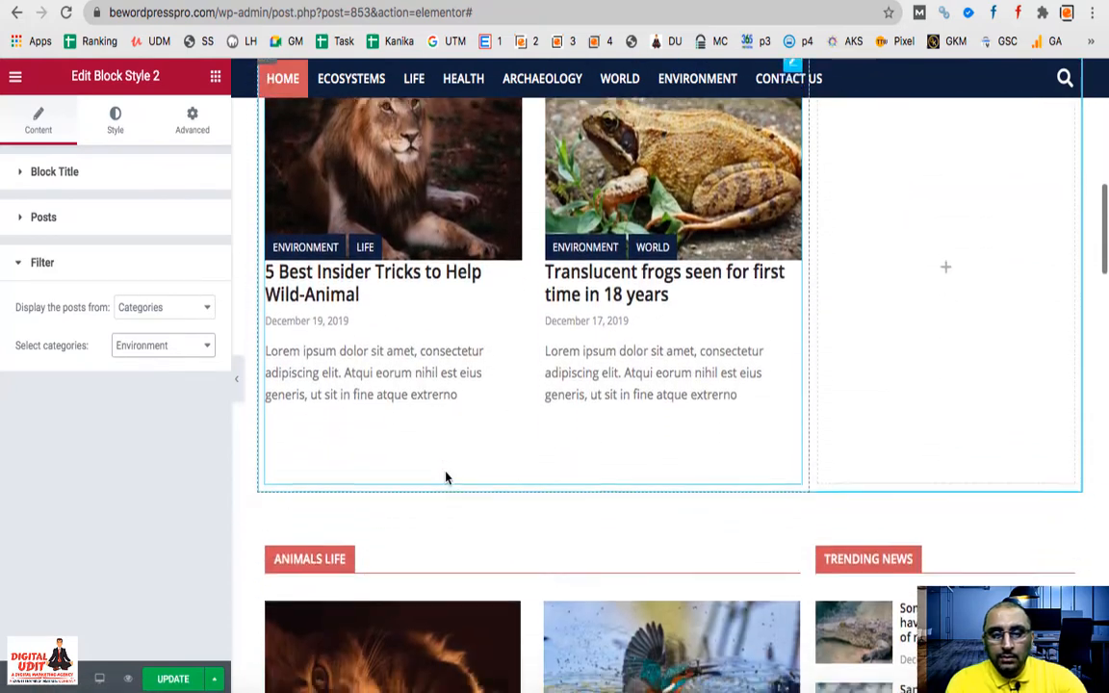
pyautogui.scroll(-5, 446, 476)
pyautogui.scroll(1, 655, 406)
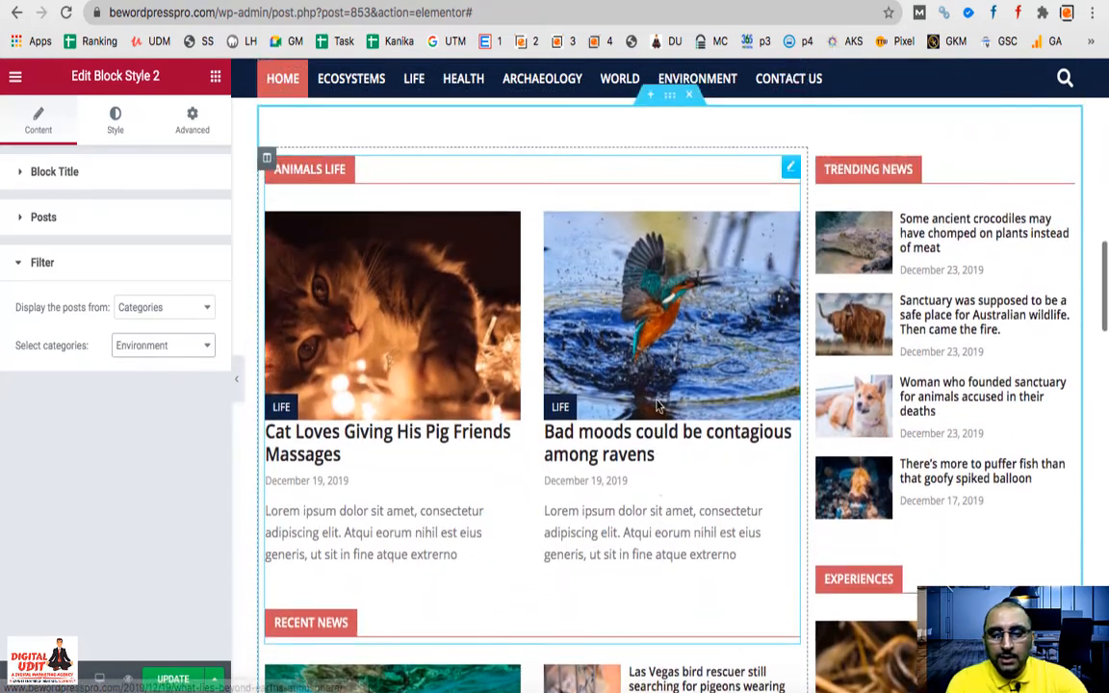
pyautogui.scroll(1, 655, 407)
pyautogui.click(789, 228)
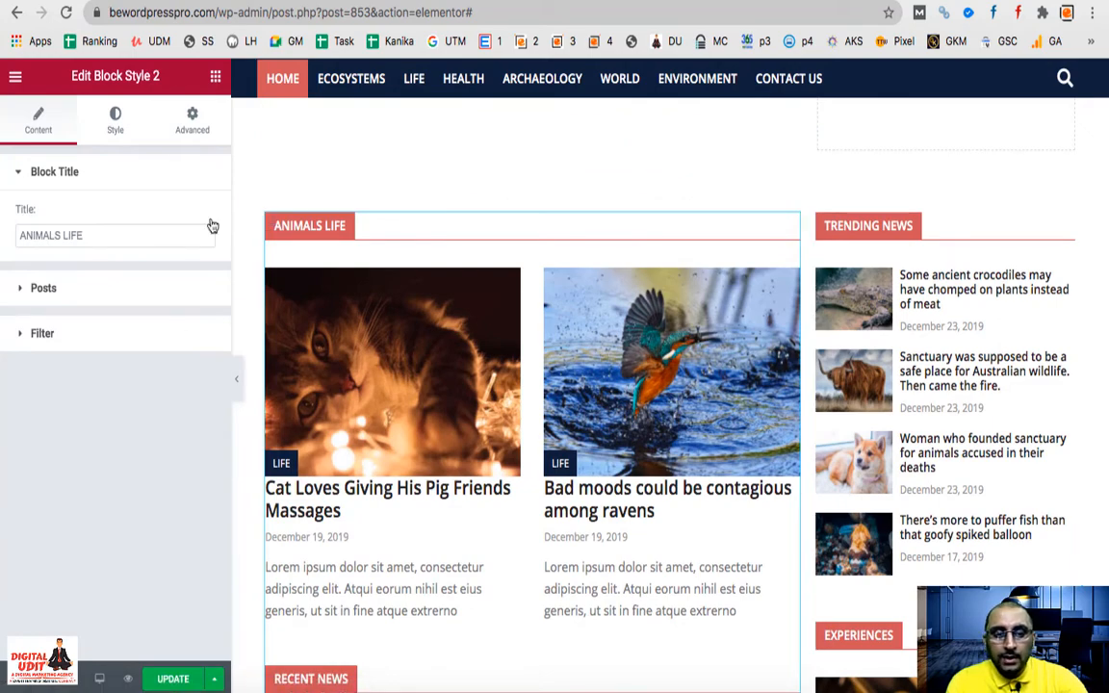
pyautogui.scroll(5, 459, 285)
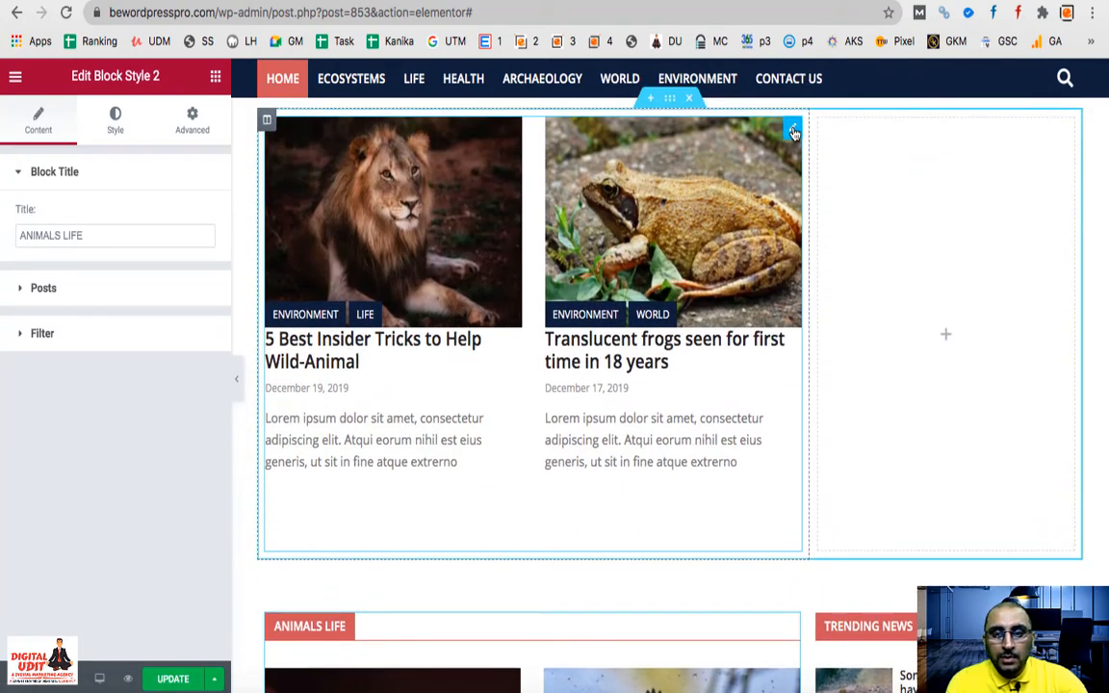
pyautogui.click(792, 128)
pyautogui.click(37, 235)
pyautogui.write('Env')
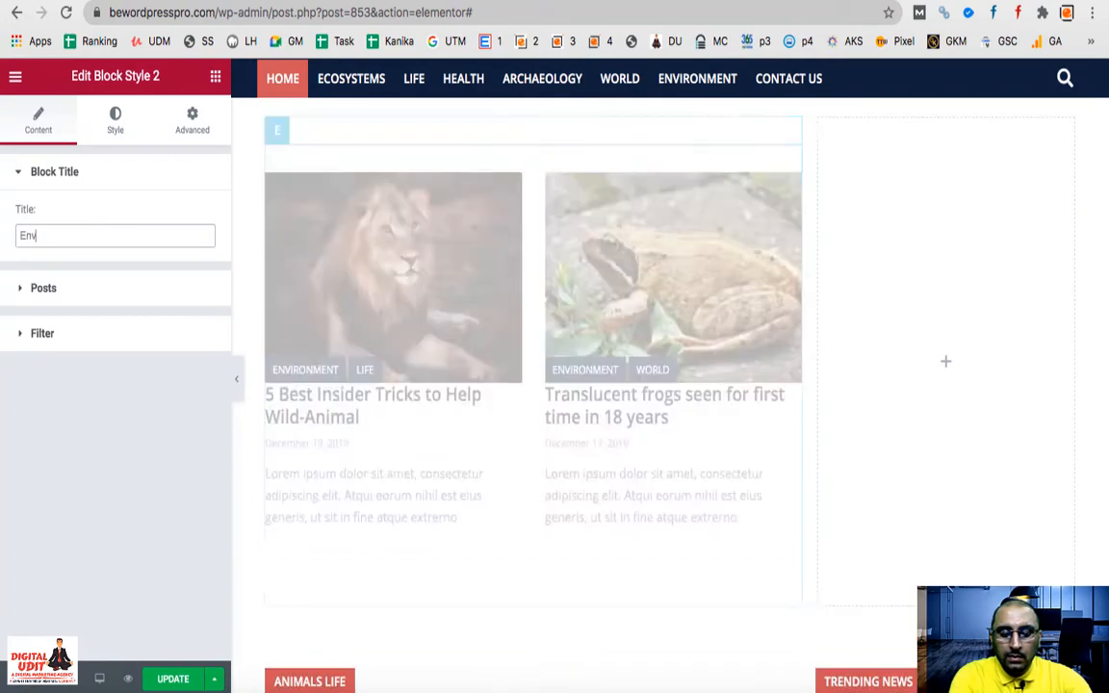
pyautogui.write('ironment')
pyautogui.scroll(2, 431, 389)
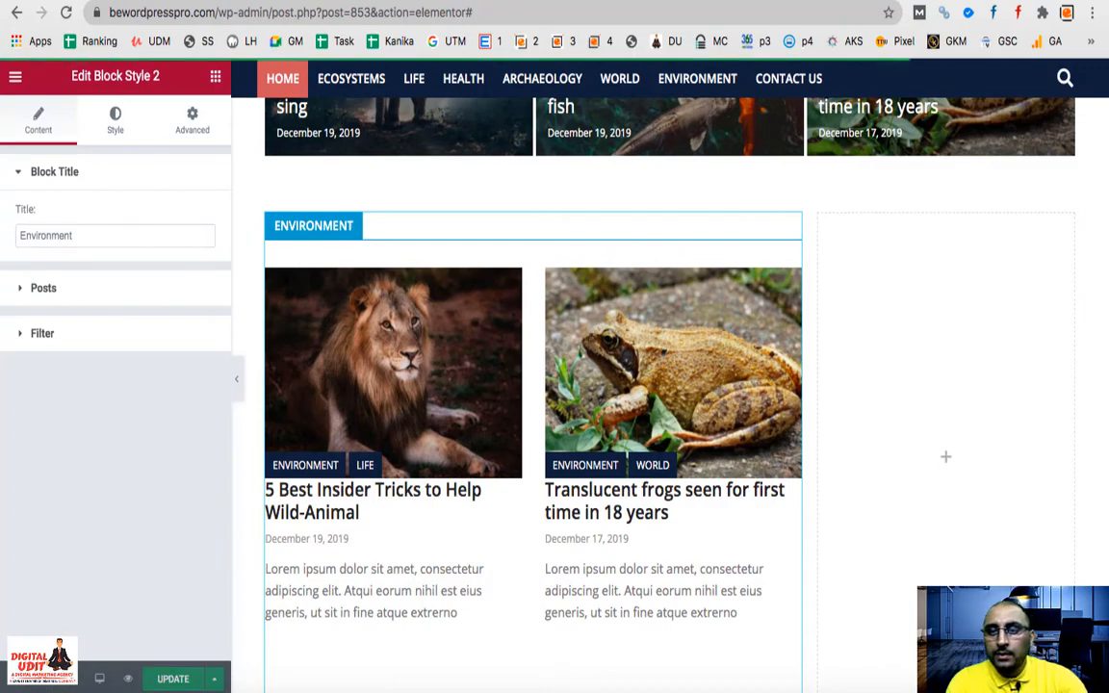
# Reload the live homepage to examine the Environment block and the sections below it, and return to the Elementor editor
pyautogui.click(435, 1)
pyautogui.click(67, 14)
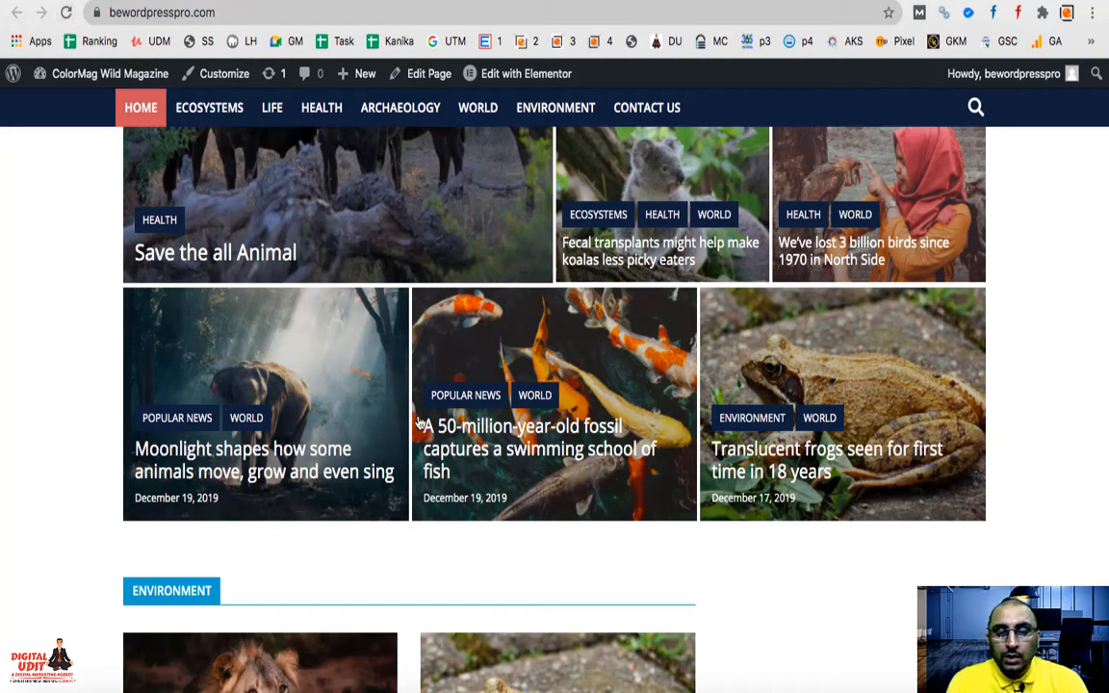
pyautogui.scroll(-8, 419, 423)
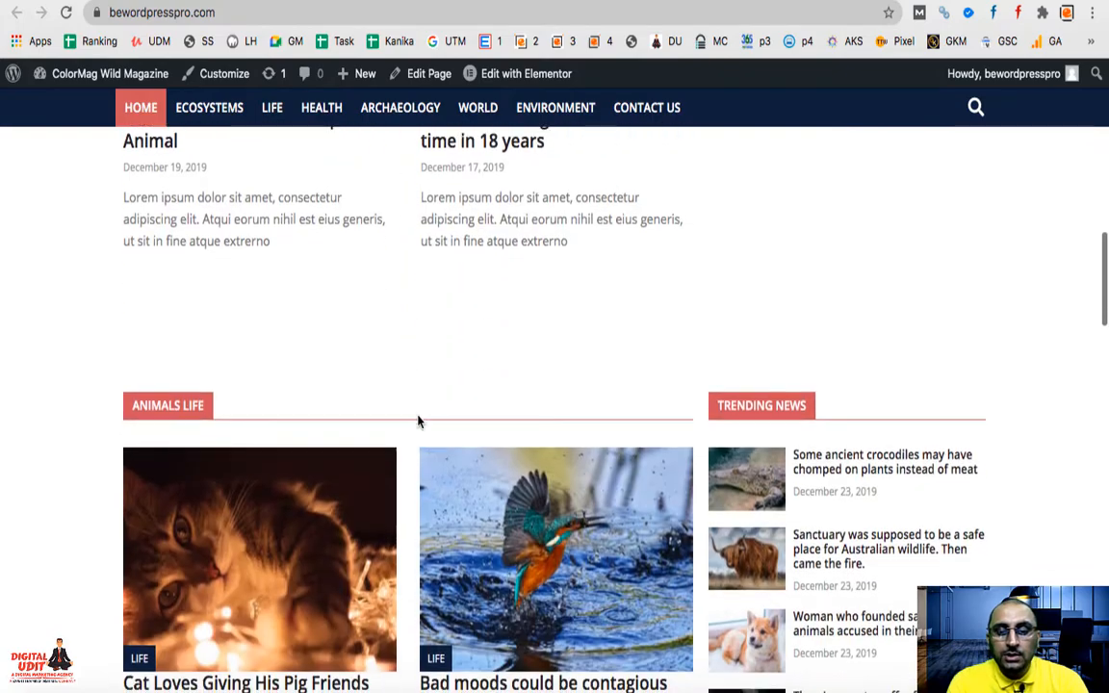
pyautogui.scroll(4, 418, 421)
pyautogui.scroll(-9, 418, 420)
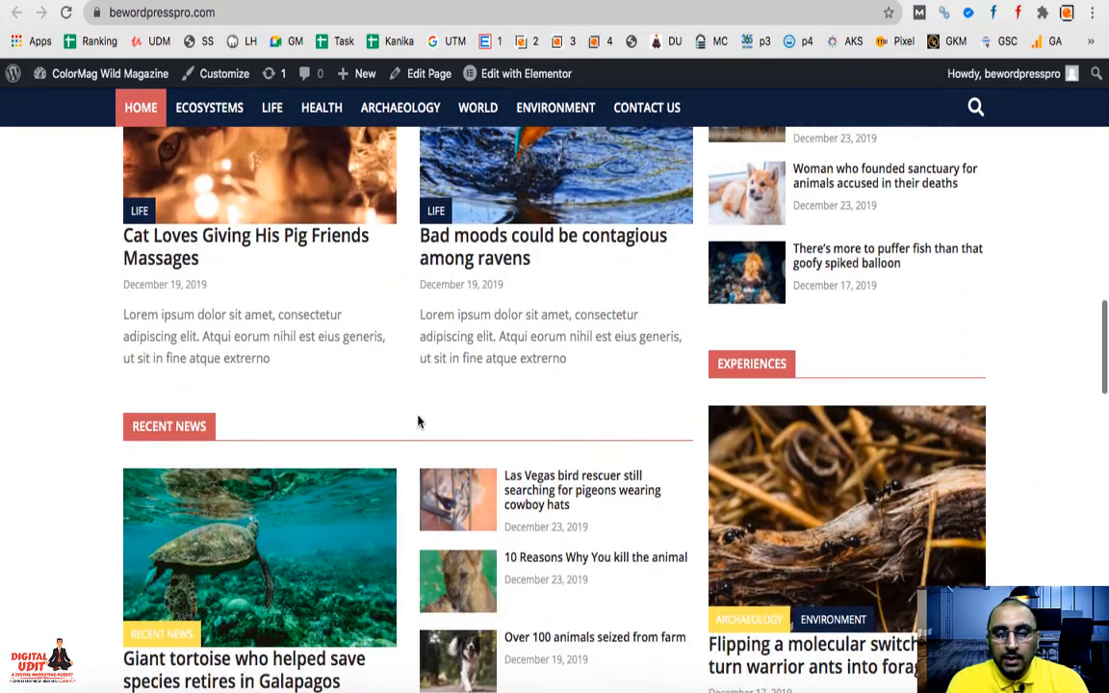
pyautogui.scroll(5, 418, 421)
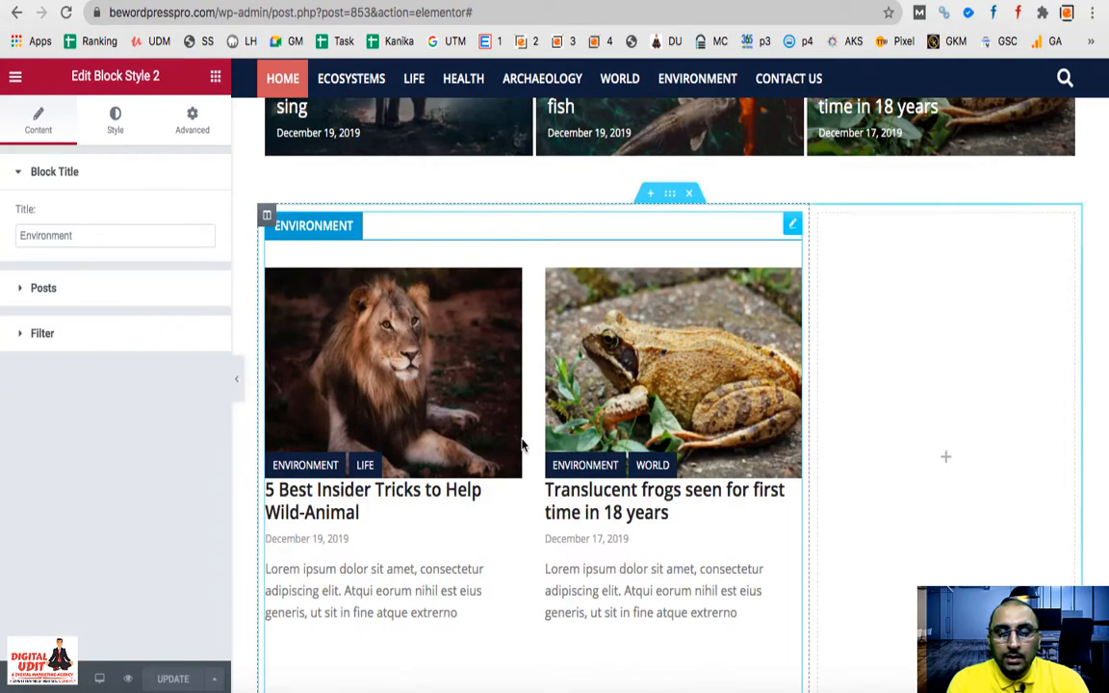
pyautogui.scroll(-5, 523, 445)
pyautogui.scroll(5, 523, 445)
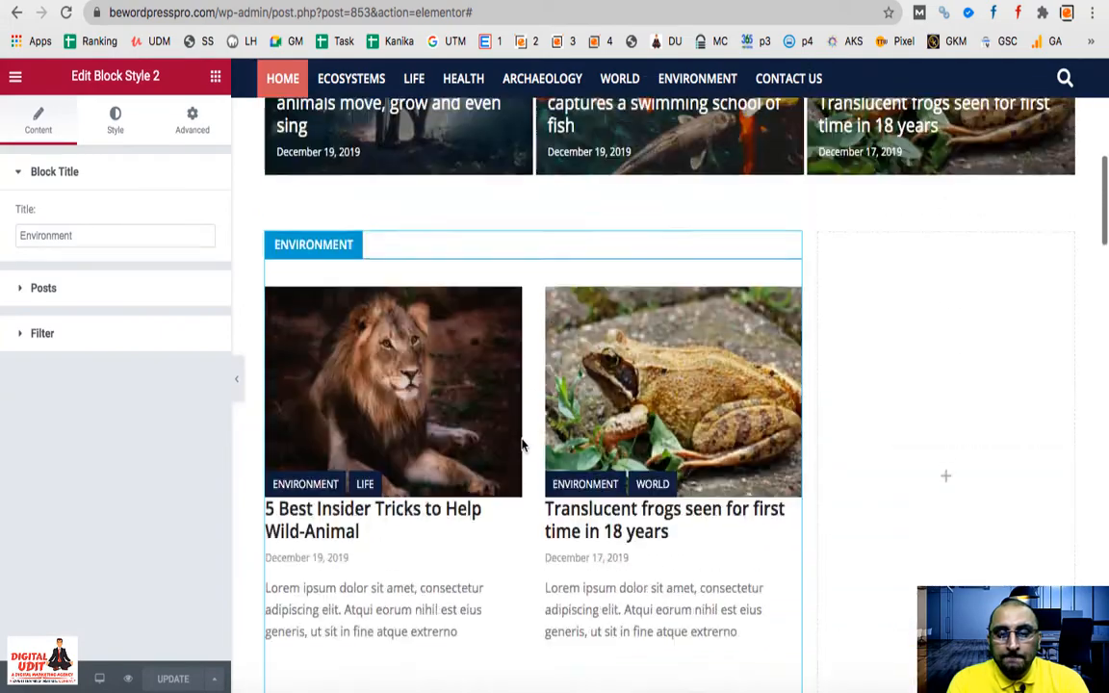
# Delete the Animals Life block from the section below the new Environment block
pyautogui.scroll(3, 523, 445)
pyautogui.scroll(-8, 523, 445)
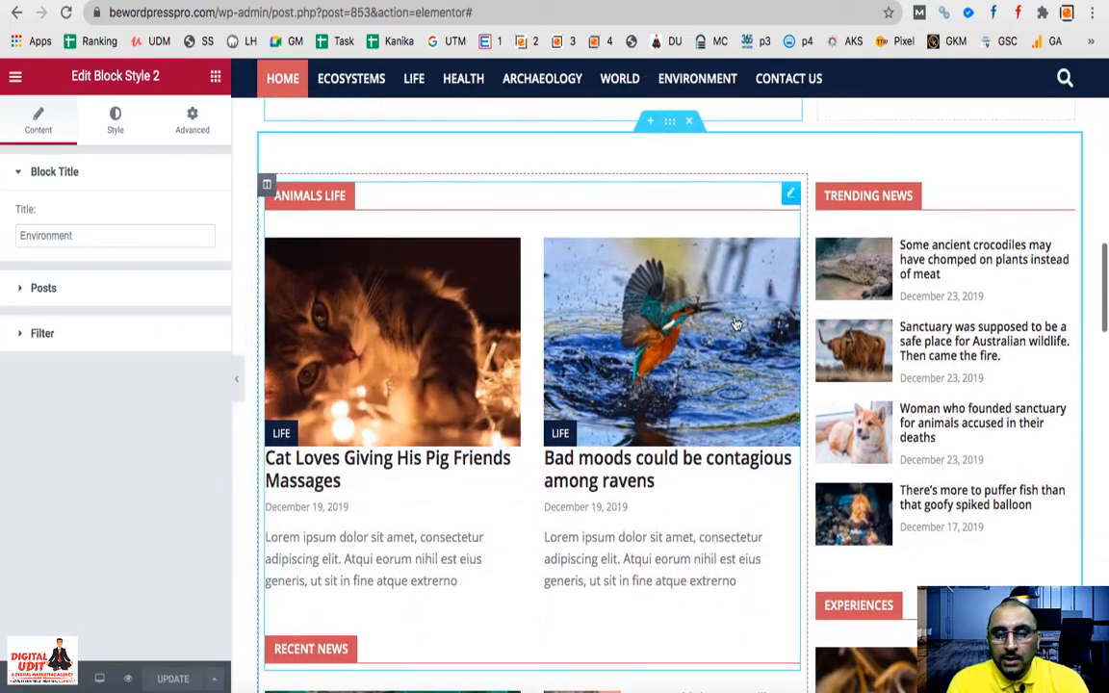
pyautogui.rightClick(789, 200)
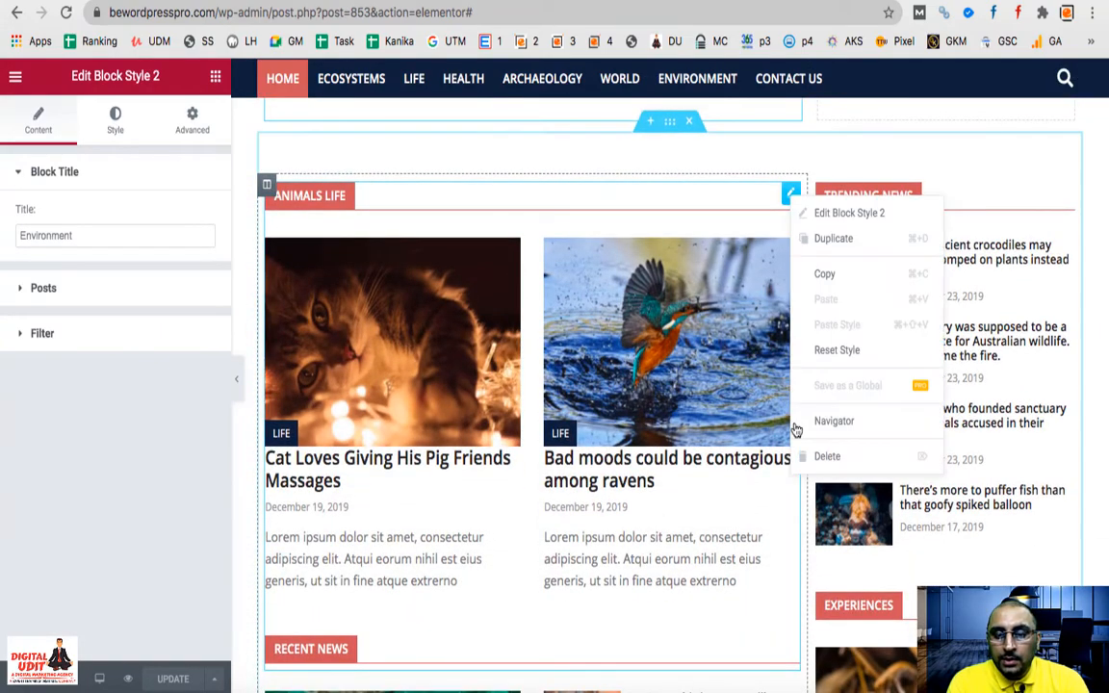
pyautogui.click(827, 457)
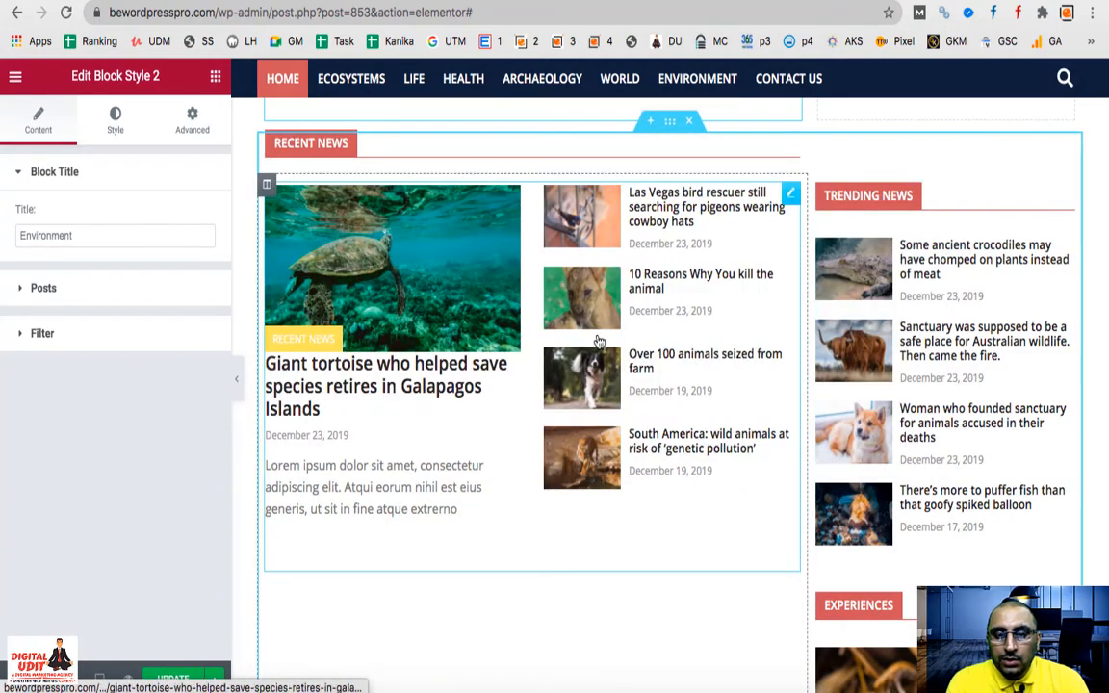
# Place a ColorMag Block Style 1 widget directly below the Environment block in the wider column
pyautogui.scroll(5, 575, 378)
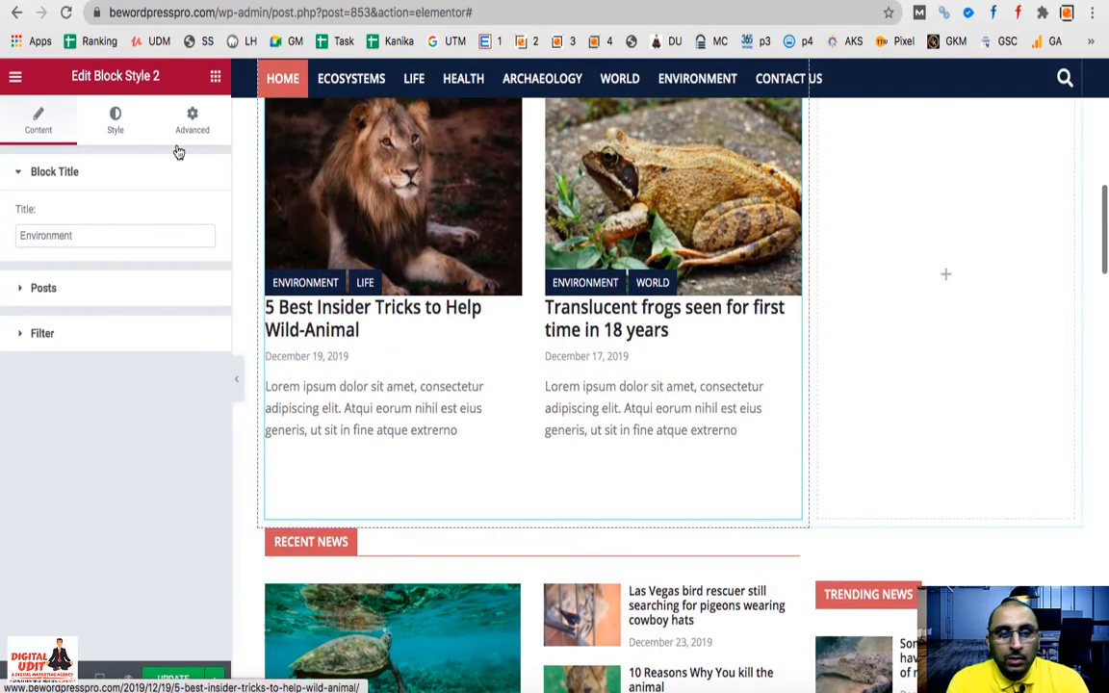
pyautogui.click(217, 85)
pyautogui.moveTo(55, 258); pyautogui.dragTo(417, 409)
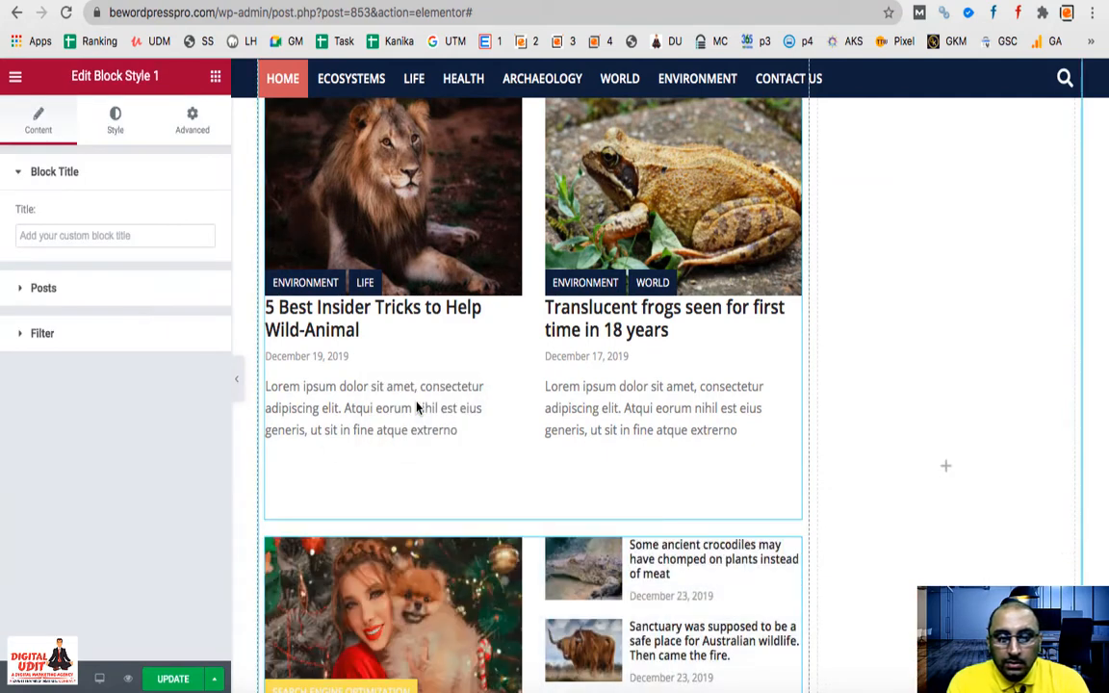
pyautogui.scroll(-3, 586, 384)
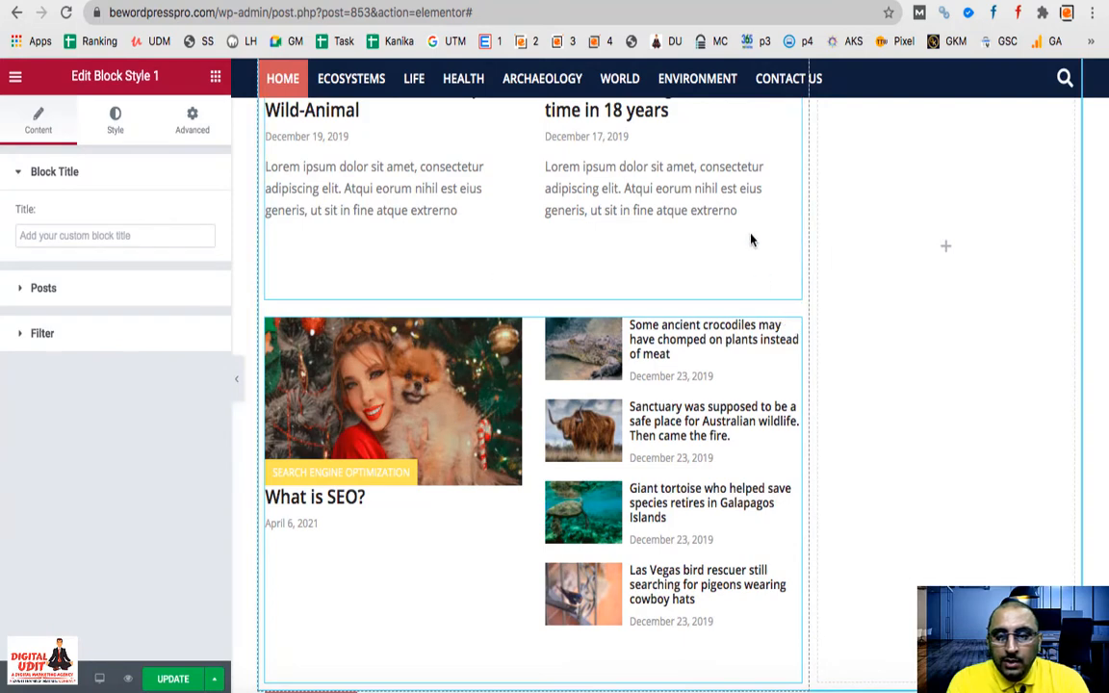
# Unlink the Environment block's margins and set its bottom margin to -30 px
pyautogui.scroll(3, 752, 240)
pyautogui.scroll(2, 751, 240)
pyautogui.click(792, 138)
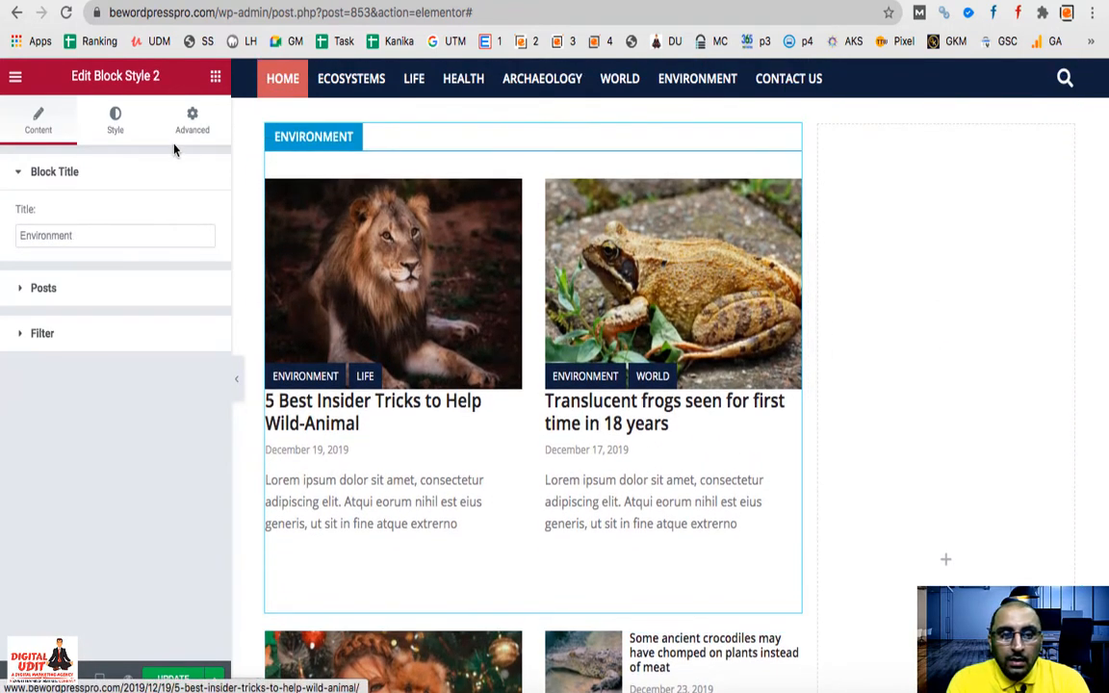
pyautogui.click(193, 117)
pyautogui.click(196, 235)
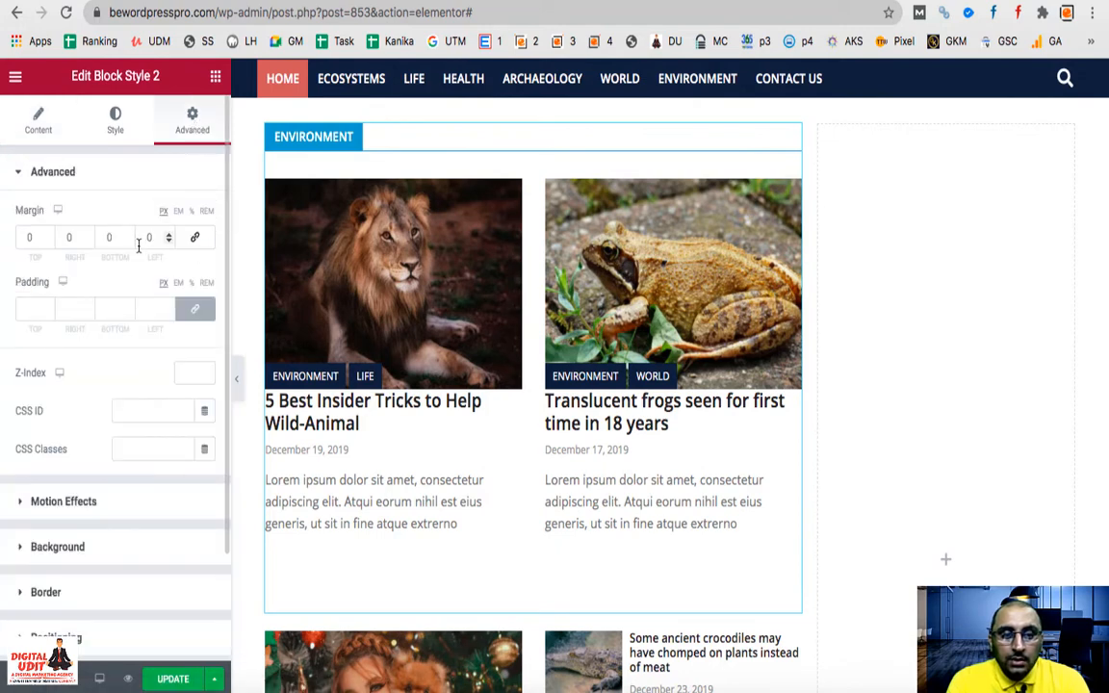
pyautogui.click(127, 241)
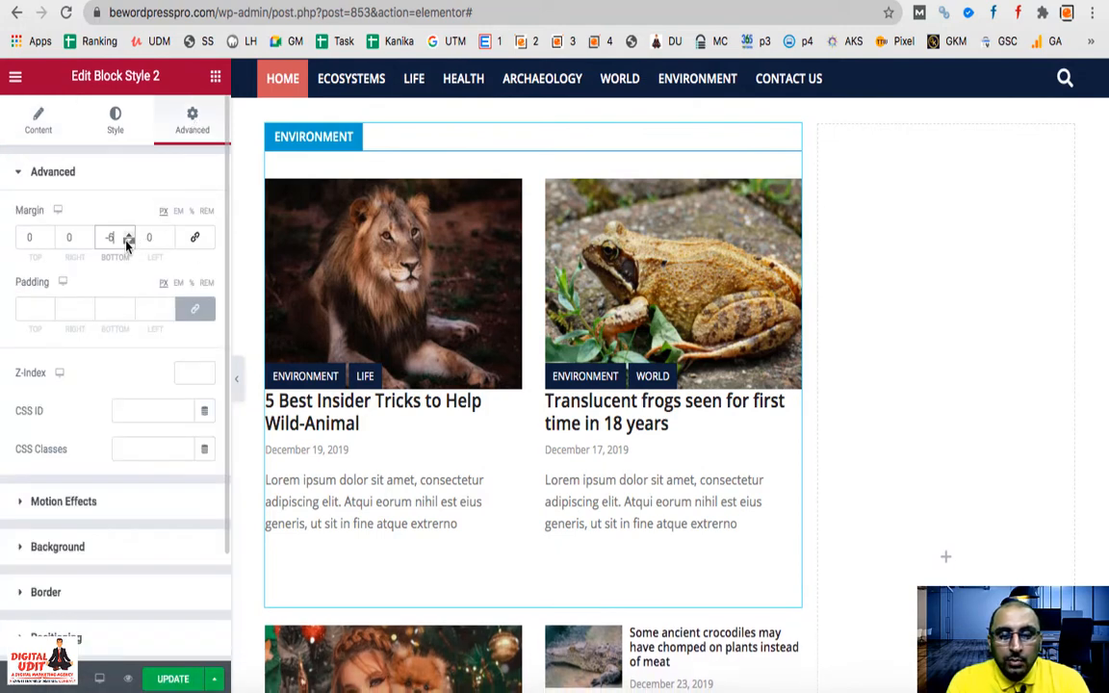
pyautogui.moveTo(127, 241); pyautogui.dragTo(127, 240)
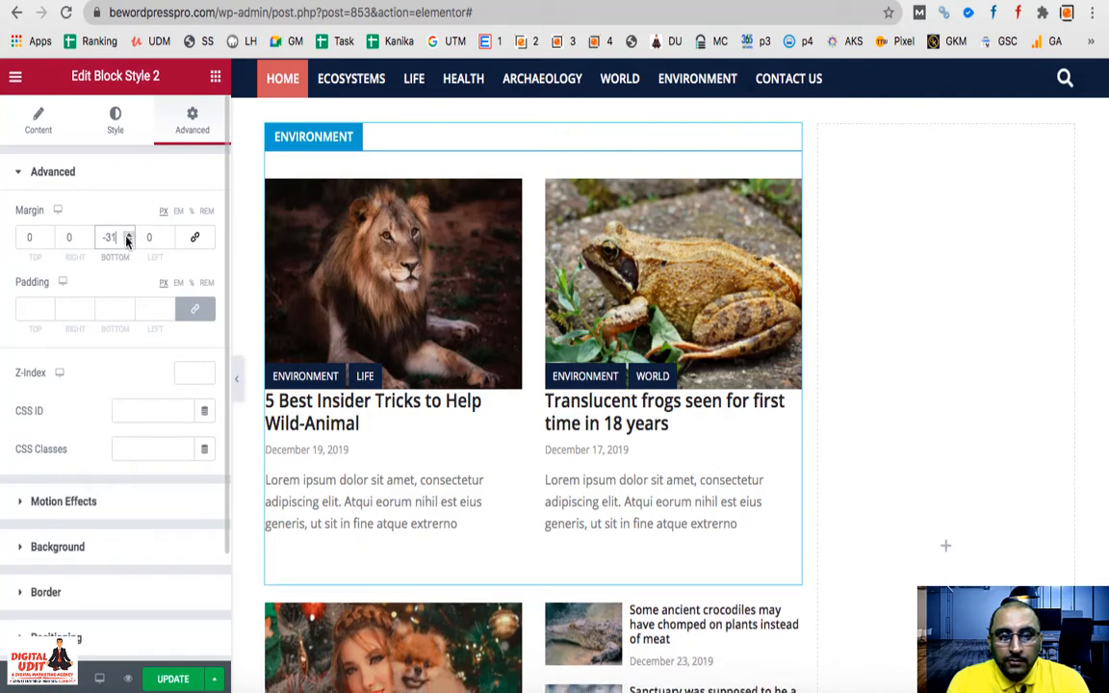
pyautogui.click(127, 234)
# Filter the new Block Style 1 widget by category, trying Archaeology before choosing ecosystems, and check its number of posts
pyautogui.scroll(-5, 655, 375)
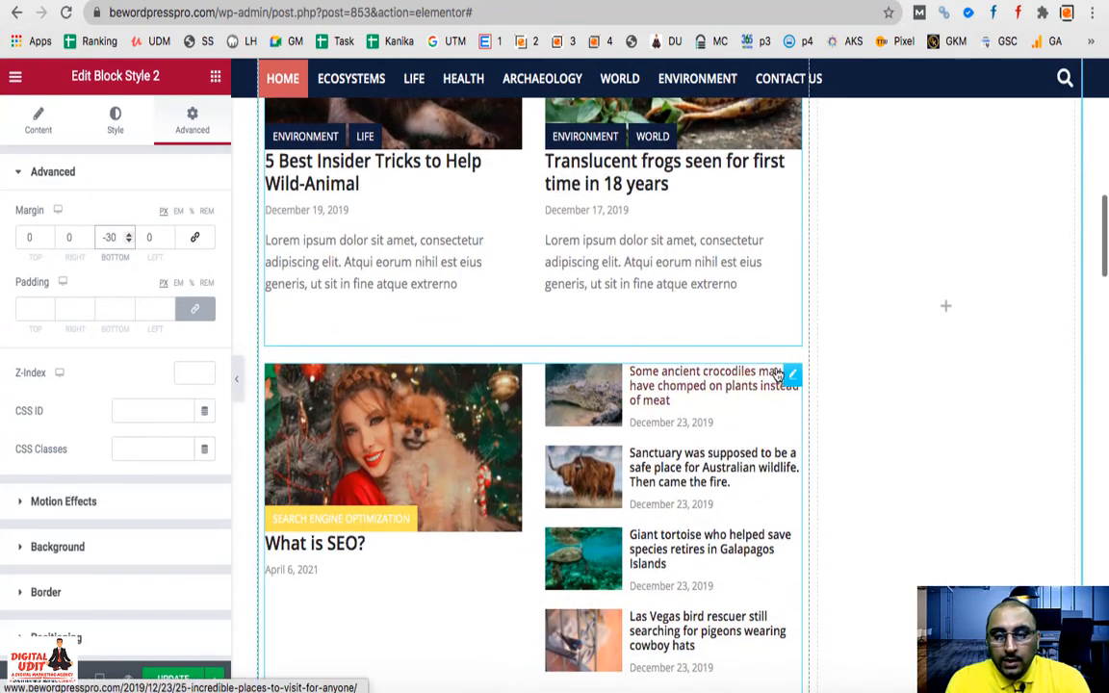
pyautogui.click(790, 375)
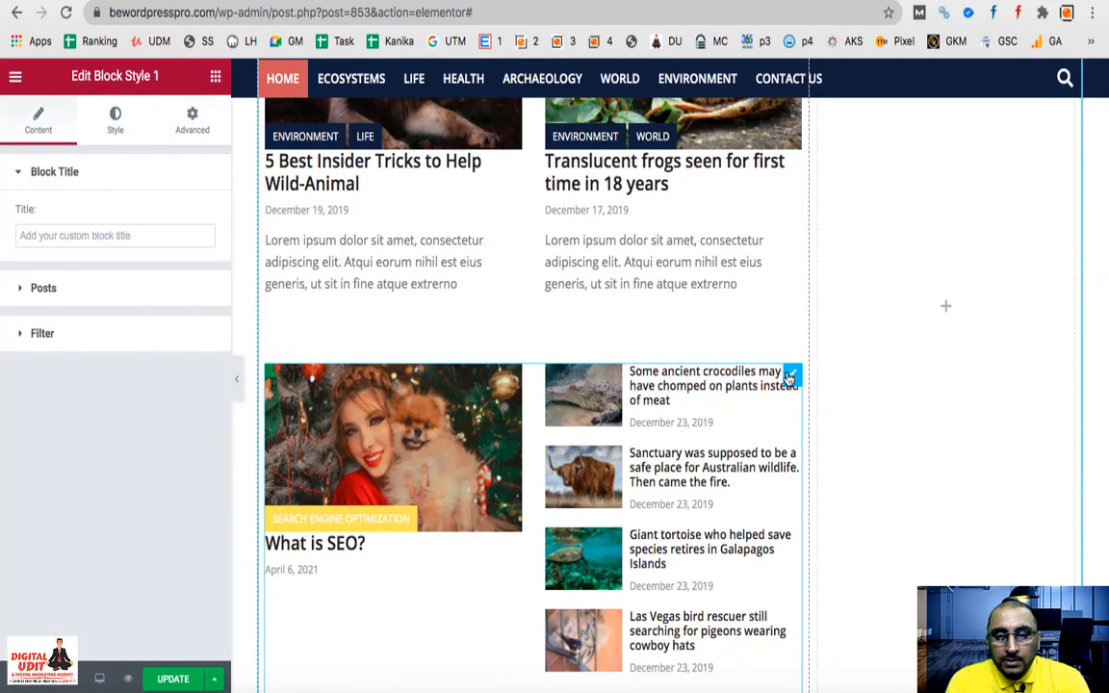
pyautogui.click(70, 339)
pyautogui.click(164, 308)
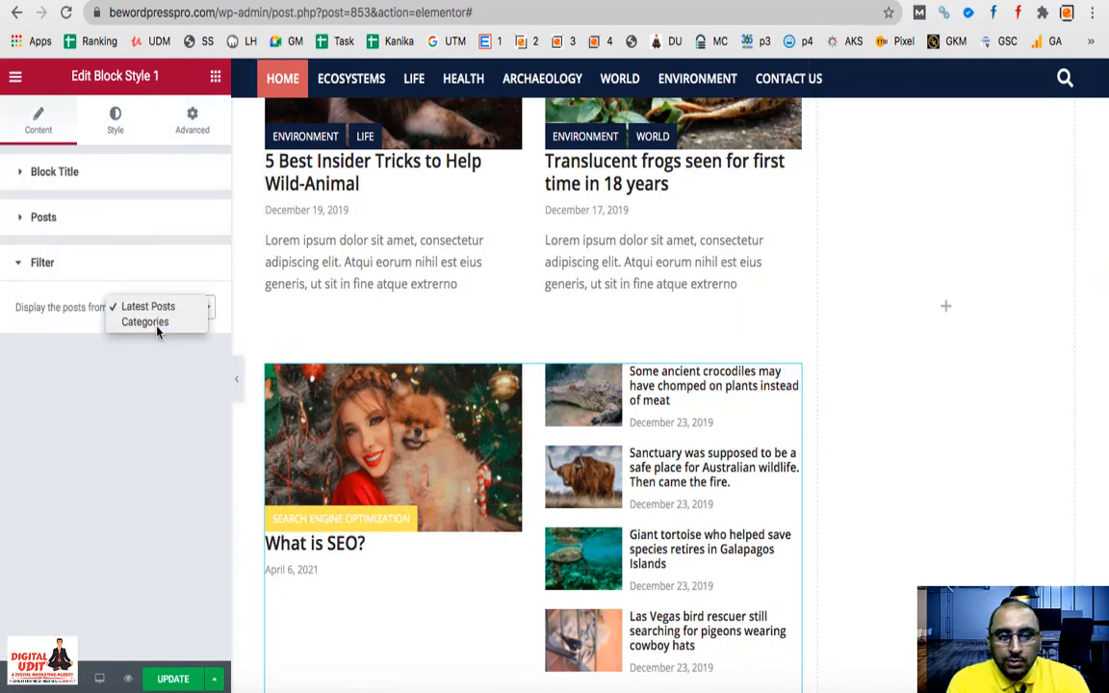
pyautogui.click(157, 326)
pyautogui.click(159, 344)
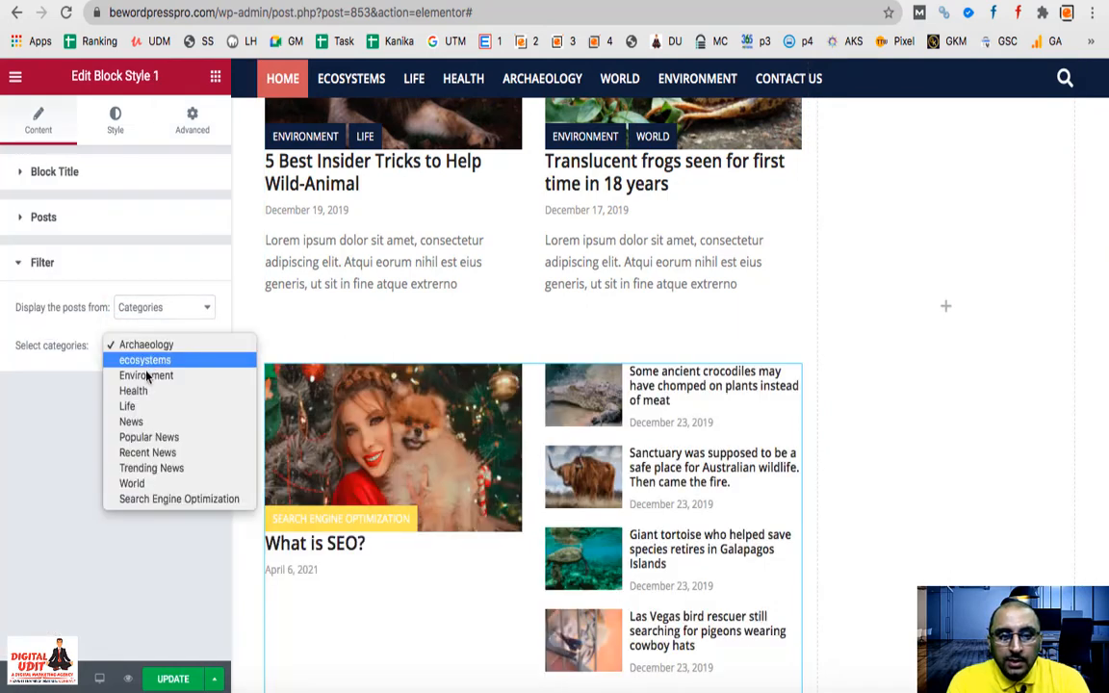
pyautogui.click(144, 344)
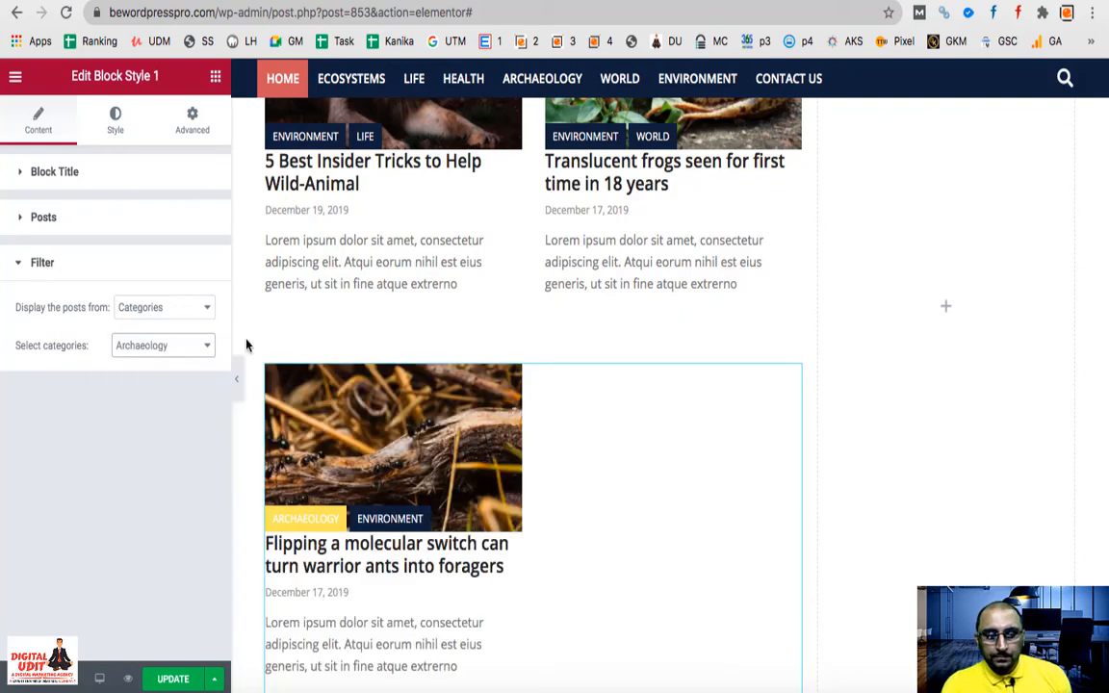
pyautogui.scroll(-2, 396, 510)
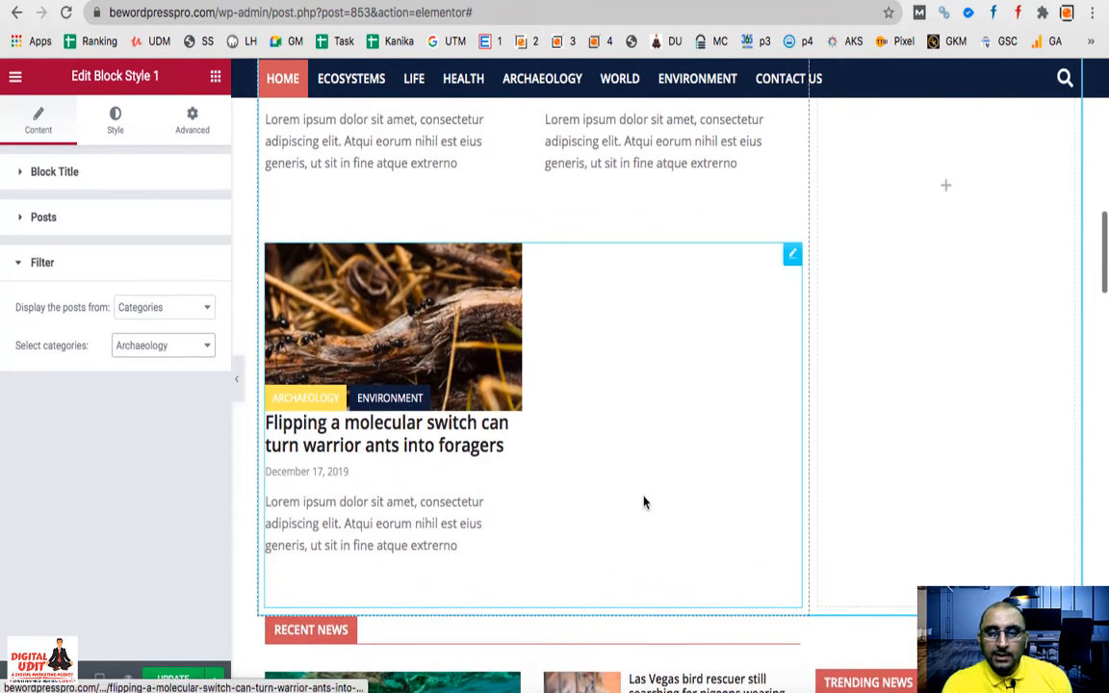
pyautogui.click(178, 347)
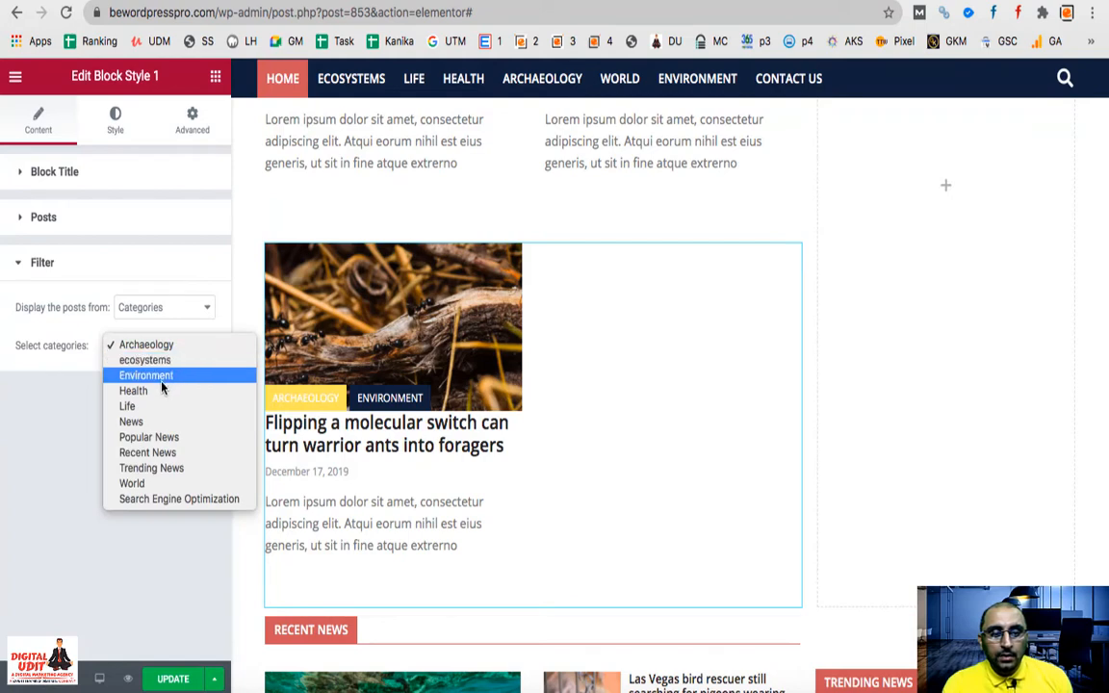
pyautogui.click(154, 362)
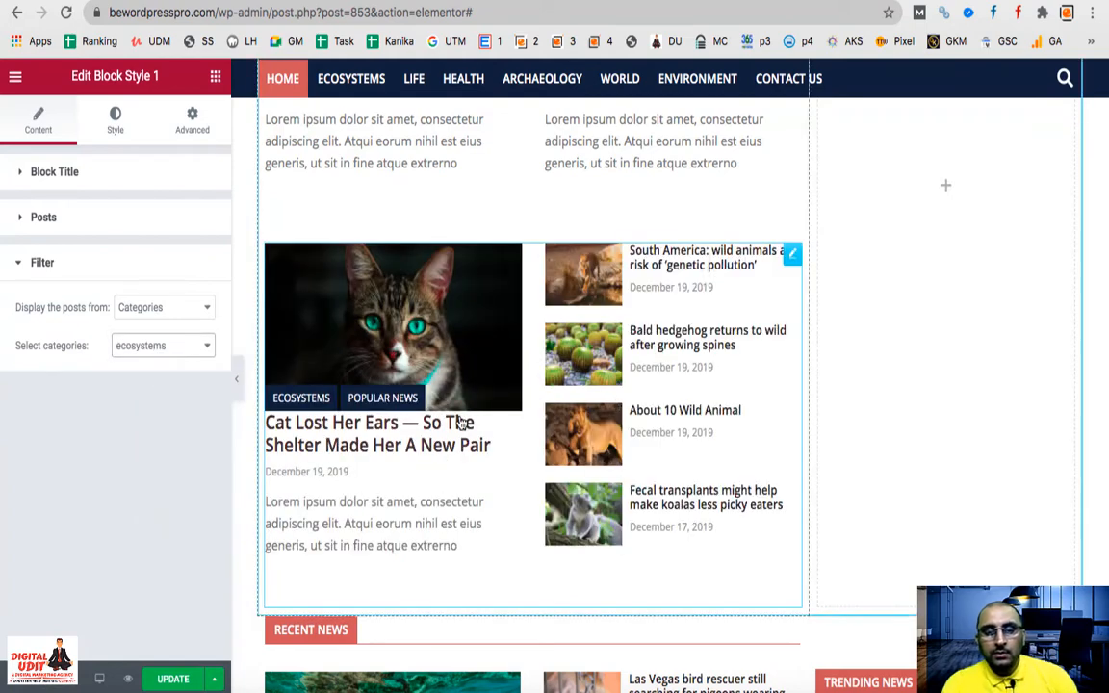
pyautogui.click(79, 220)
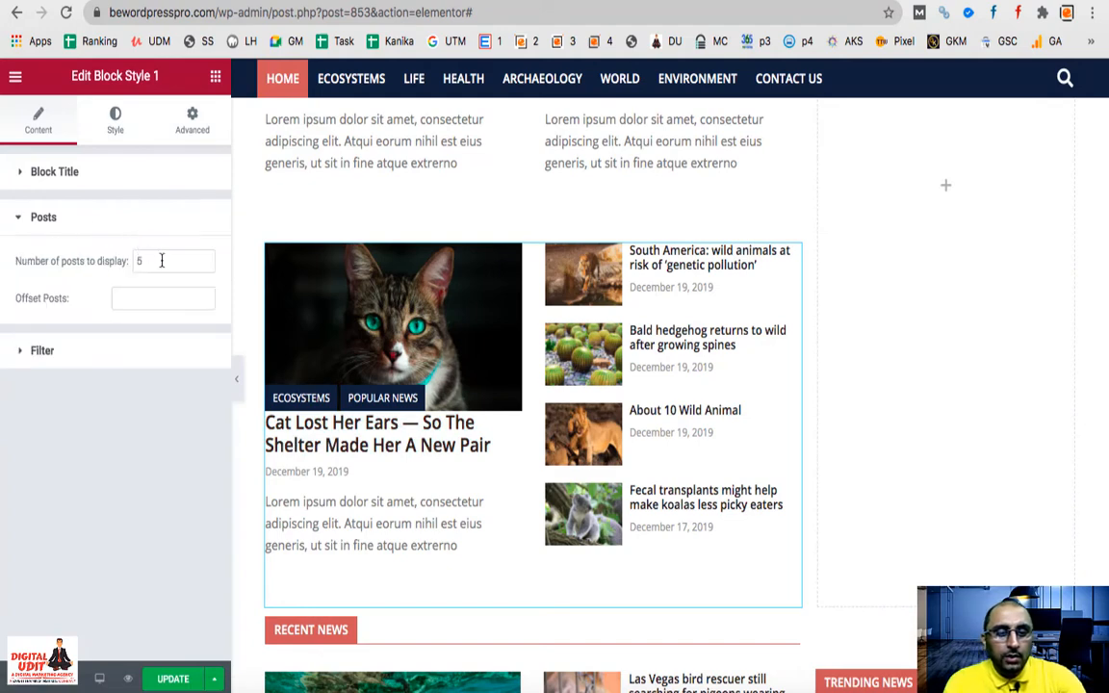
pyautogui.click(104, 349)
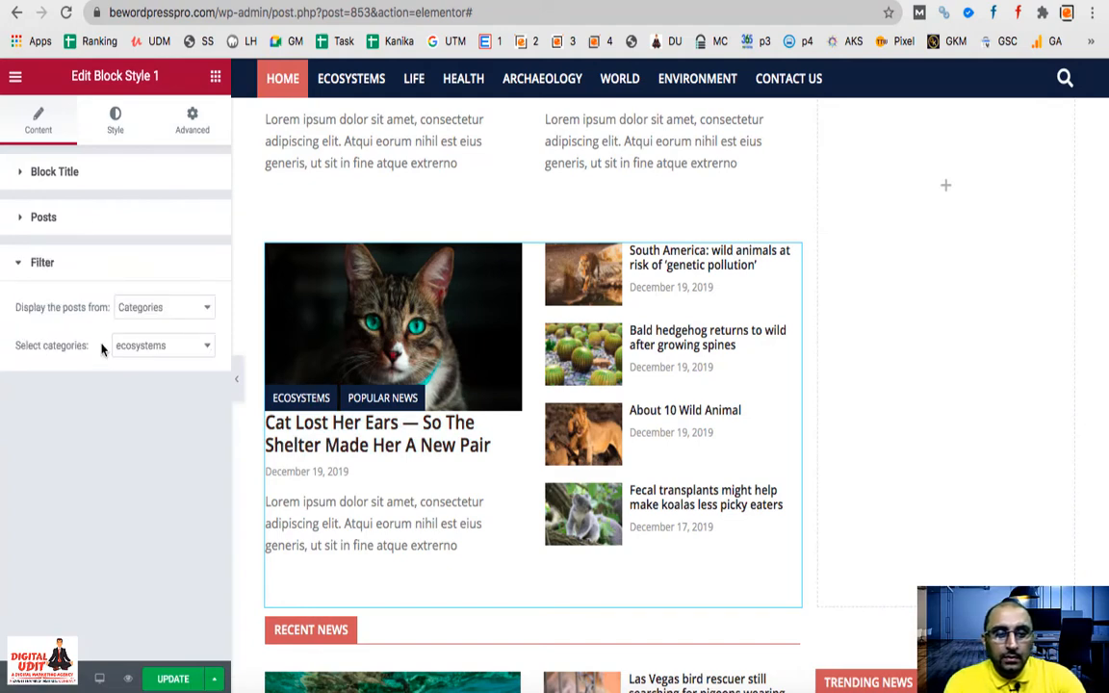
# Give the Block Style 1 widget the title "ECOSYSTEMS" and update the page
pyautogui.click(60, 173)
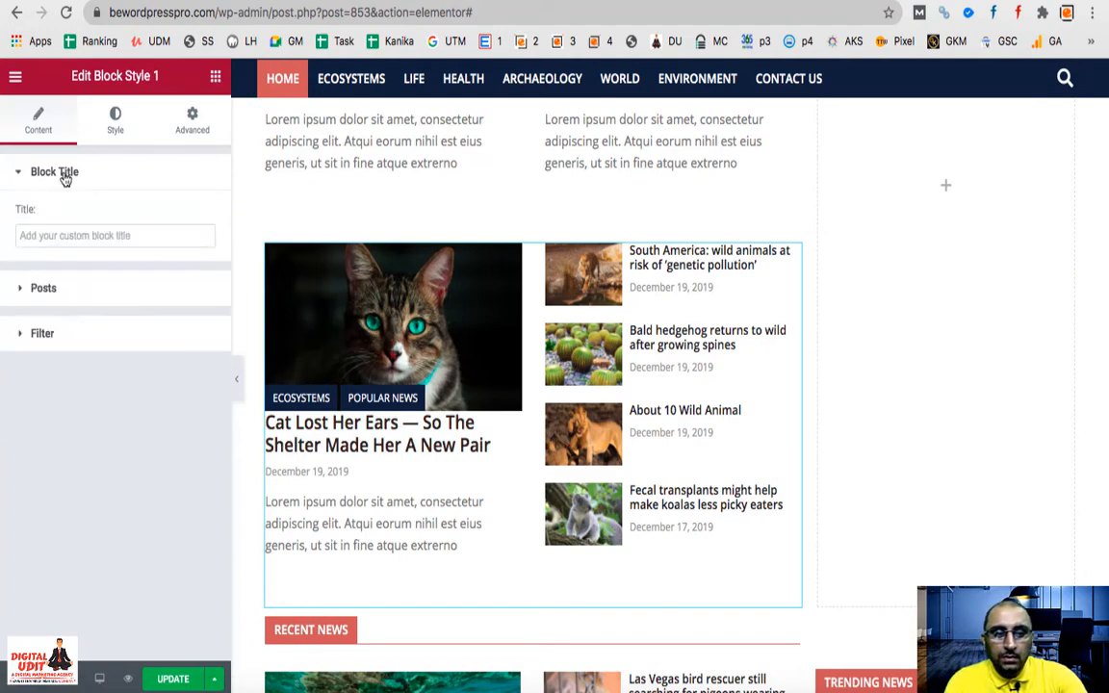
pyautogui.click(58, 235)
pyautogui.write('ECOSYATEMS')
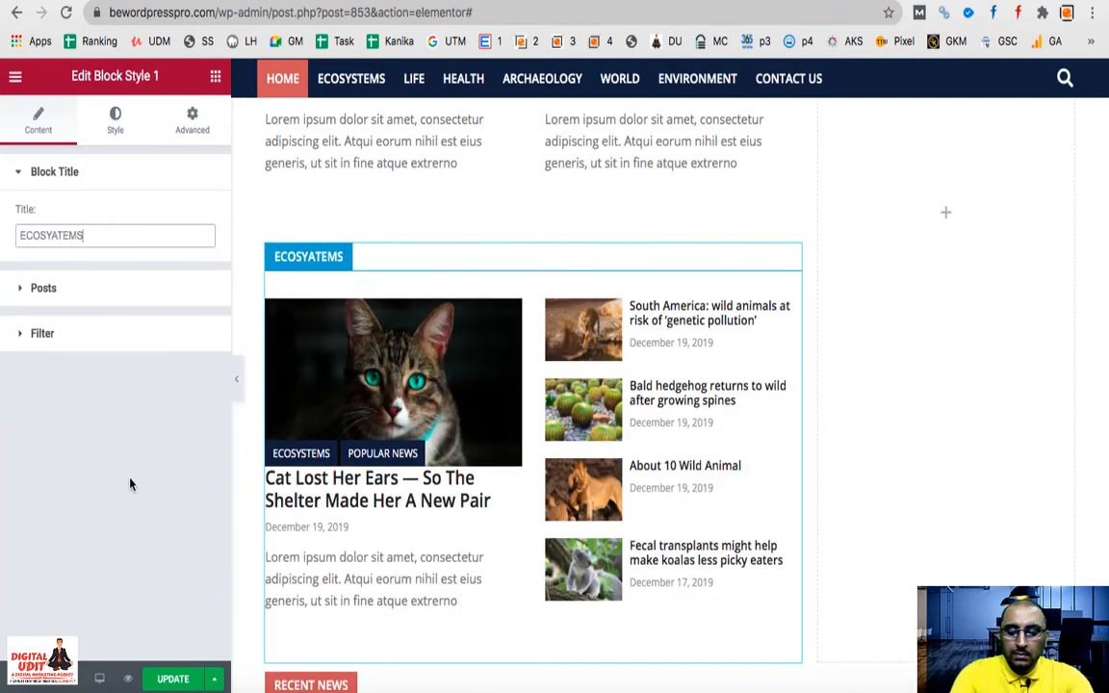
pyautogui.press('Delete')
pyautogui.write('S')
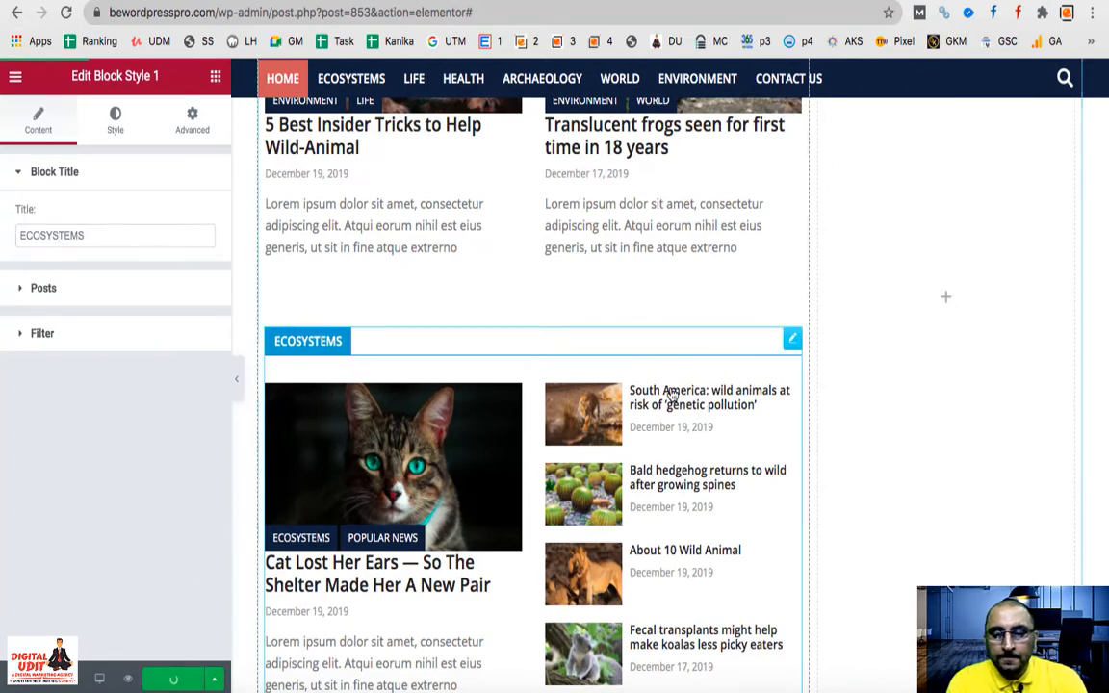
# Examine the new Ecosystems block and compare it with the Recent News and Trending News sections below it
pyautogui.scroll(2, 668, 391)
pyautogui.scroll(-5, 668, 391)
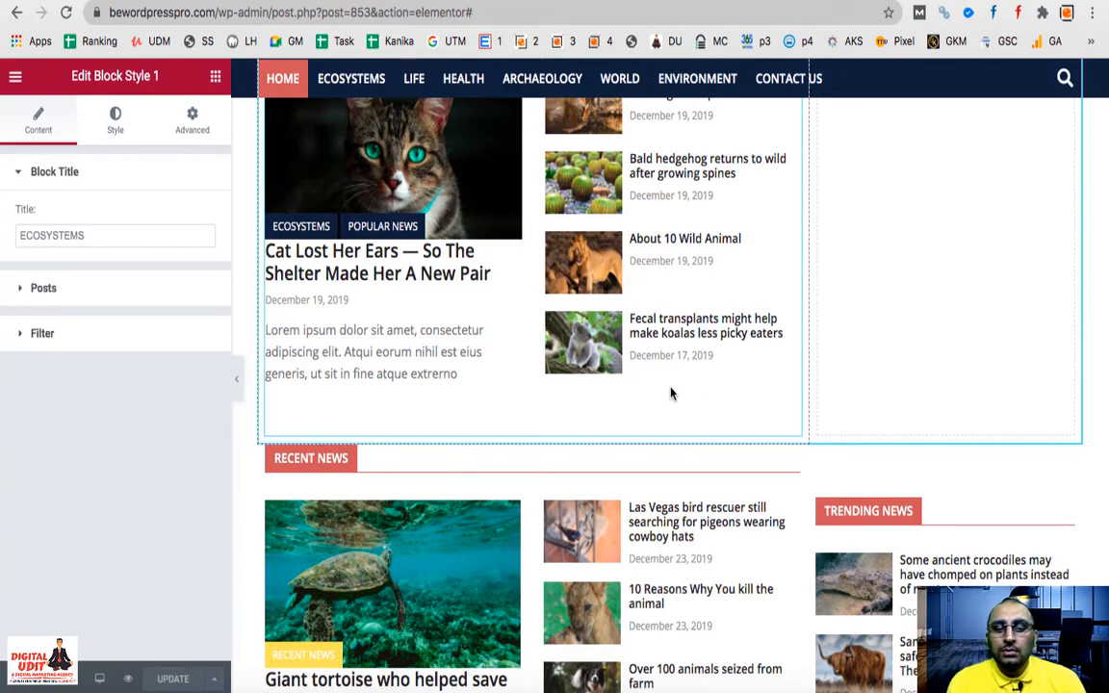
pyautogui.scroll(4, 673, 393)
pyautogui.scroll(-6, 672, 392)
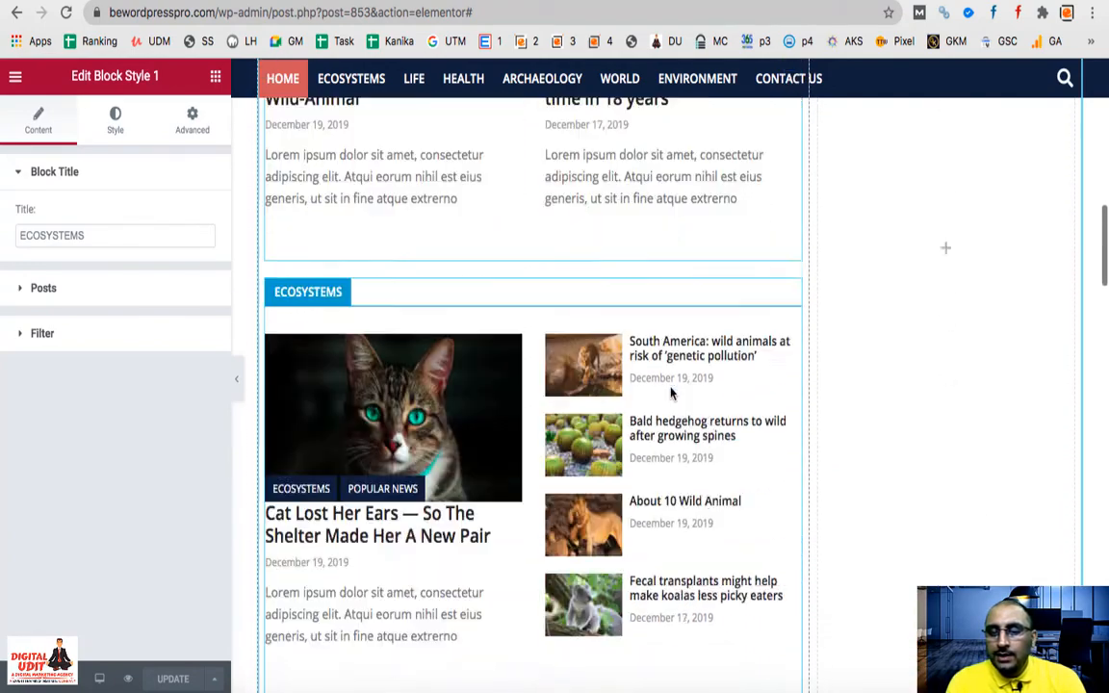
pyautogui.scroll(-5, 672, 393)
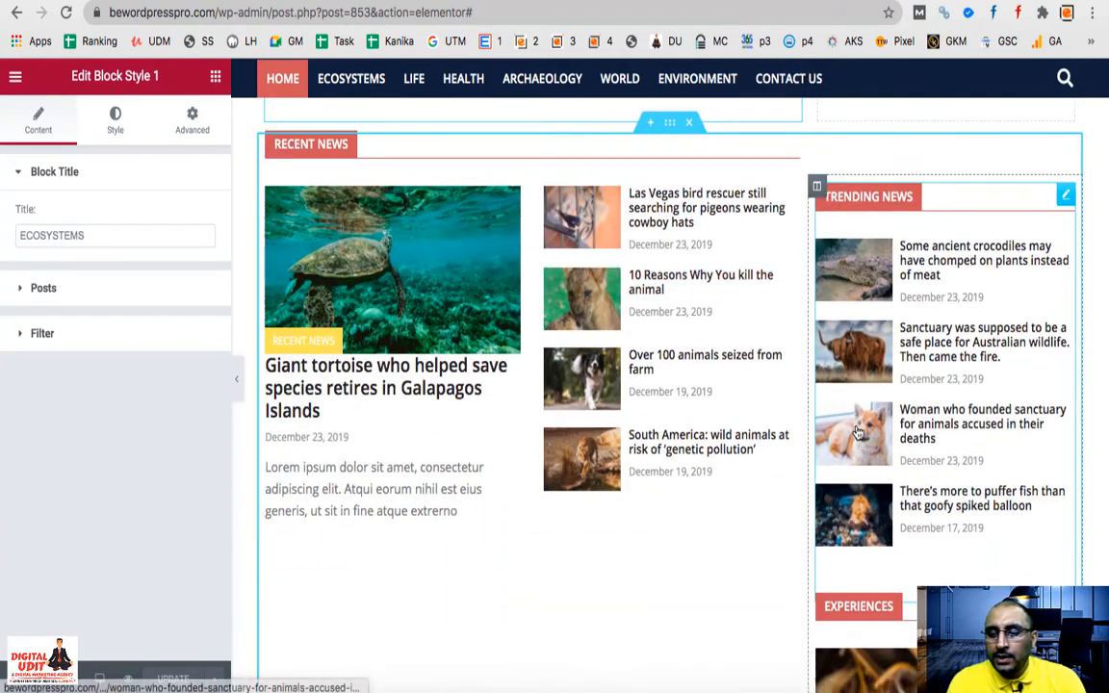
pyautogui.scroll(-4, 884, 493)
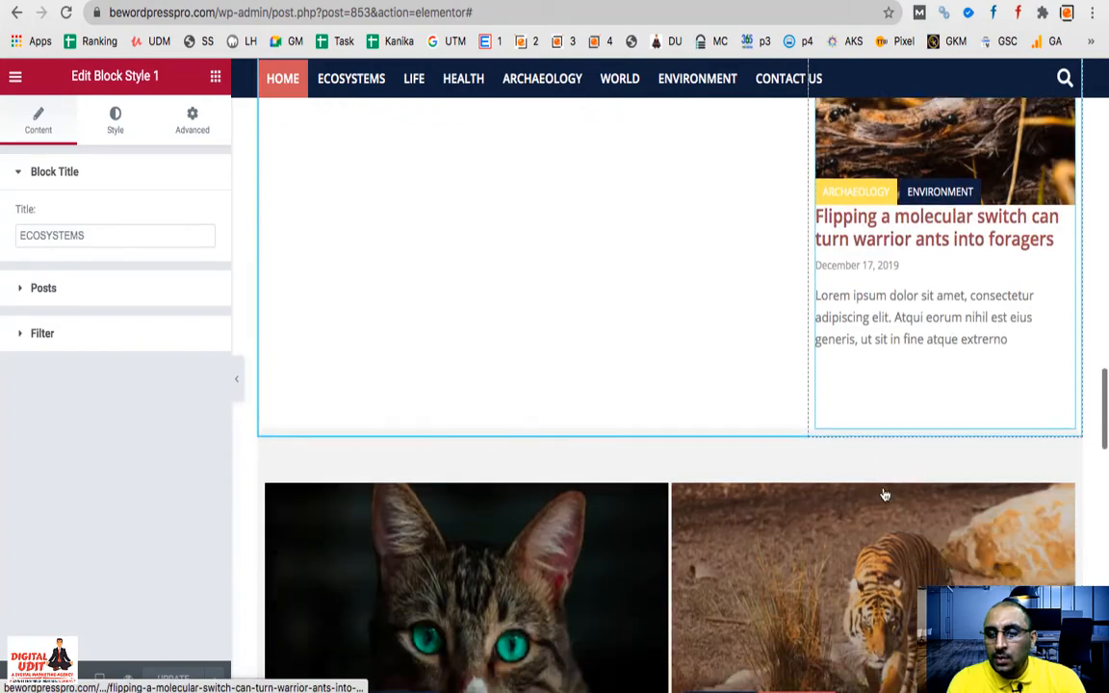
pyautogui.scroll(10, 884, 493)
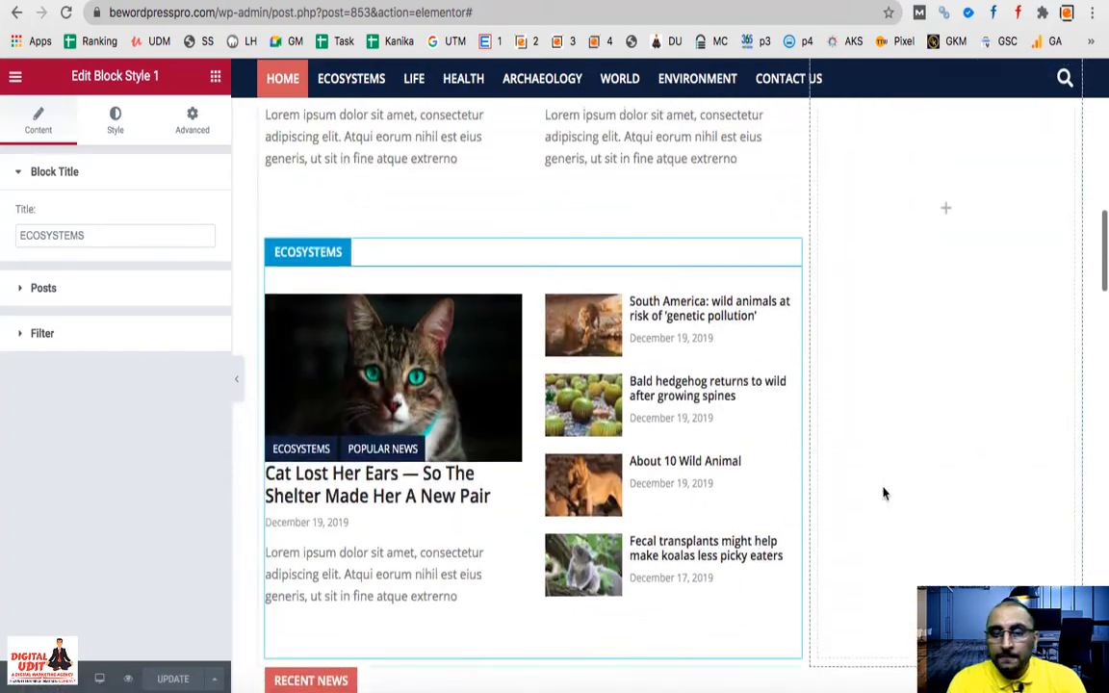
# Try a ColorMag Block Style 4 widget in the empty narrower column beside the Environment block, and remove it again
pyautogui.click(948, 487)
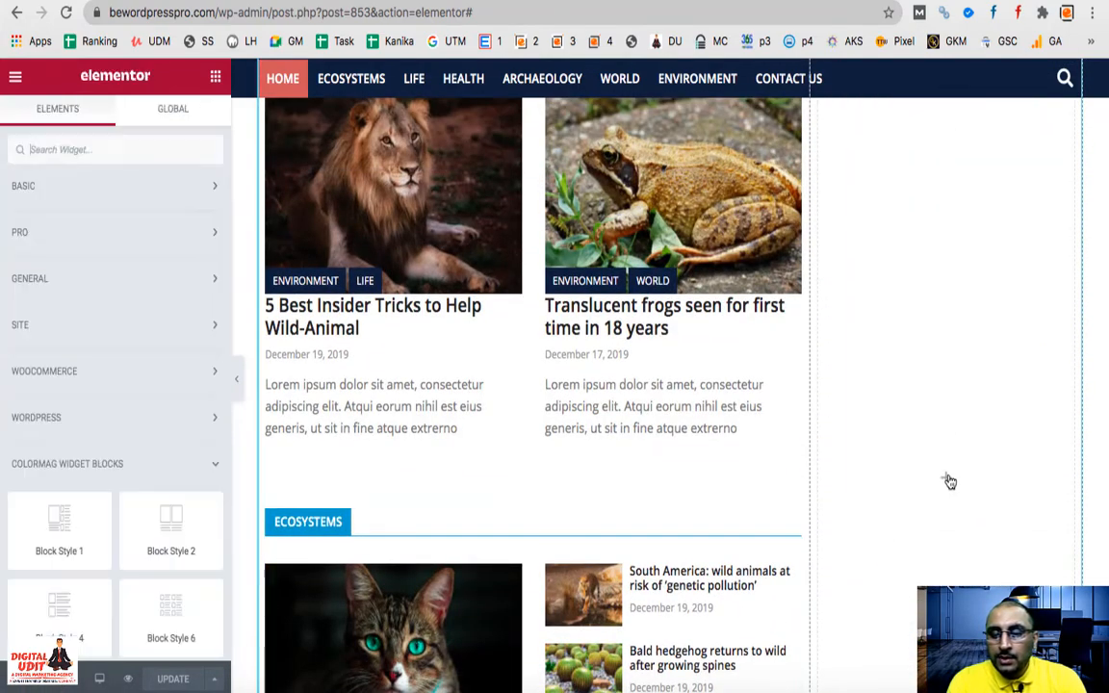
pyautogui.scroll(-2, 79, 421)
pyautogui.scroll(-1, 79, 422)
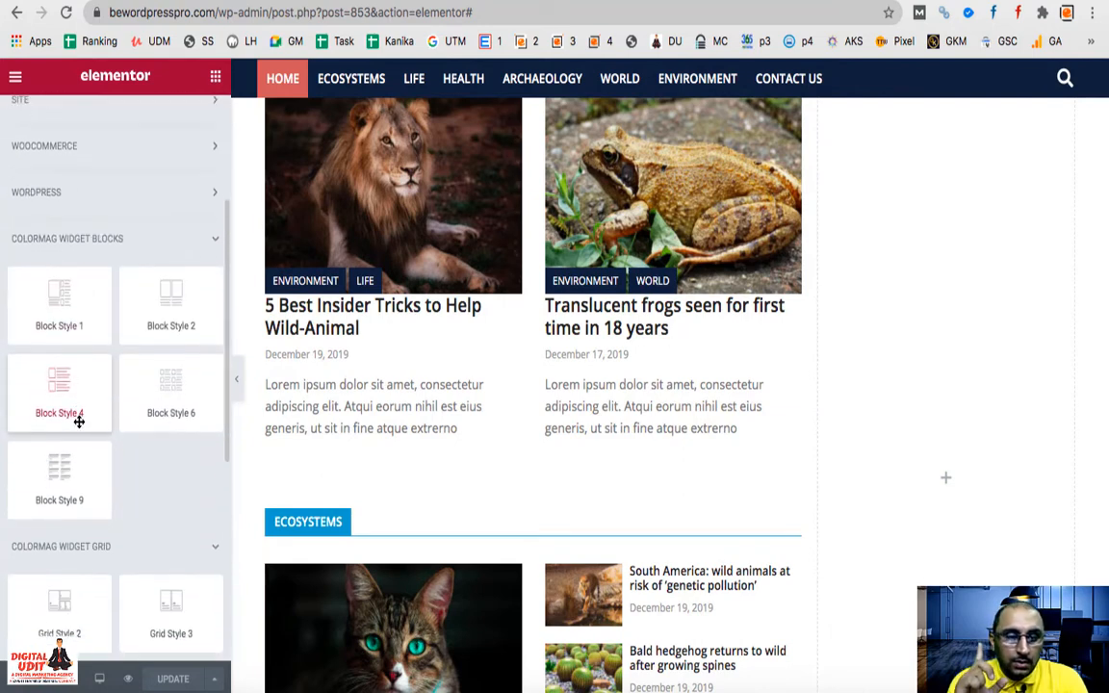
pyautogui.scroll(-2, 79, 422)
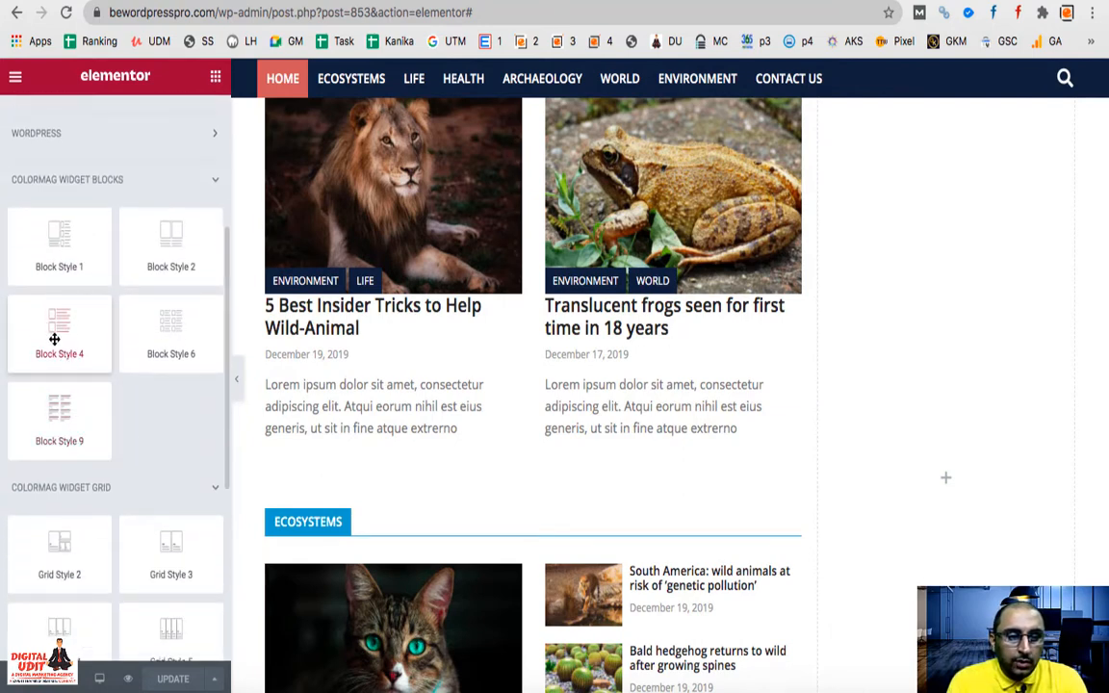
pyautogui.moveTo(55, 339); pyautogui.dragTo(913, 488)
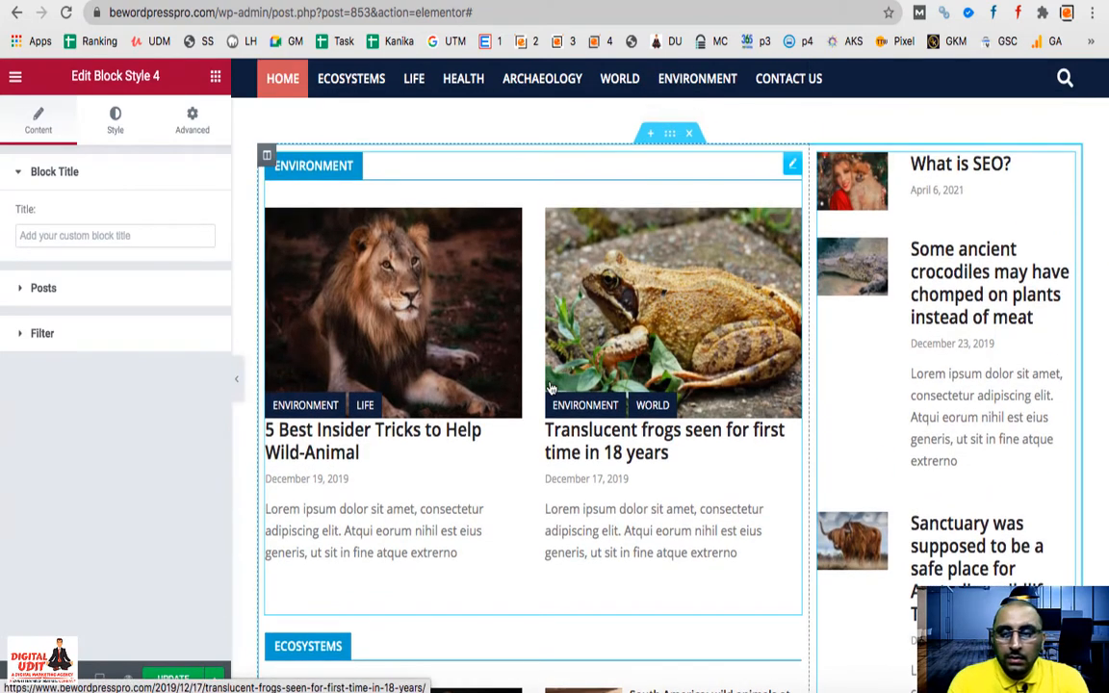
pyautogui.press('Delete')
# Try a ColorMag Block Style 6 widget in the empty narrower column, and undo its placement
pyautogui.scroll(-3, 86, 450)
pyautogui.scroll(-3, 85, 449)
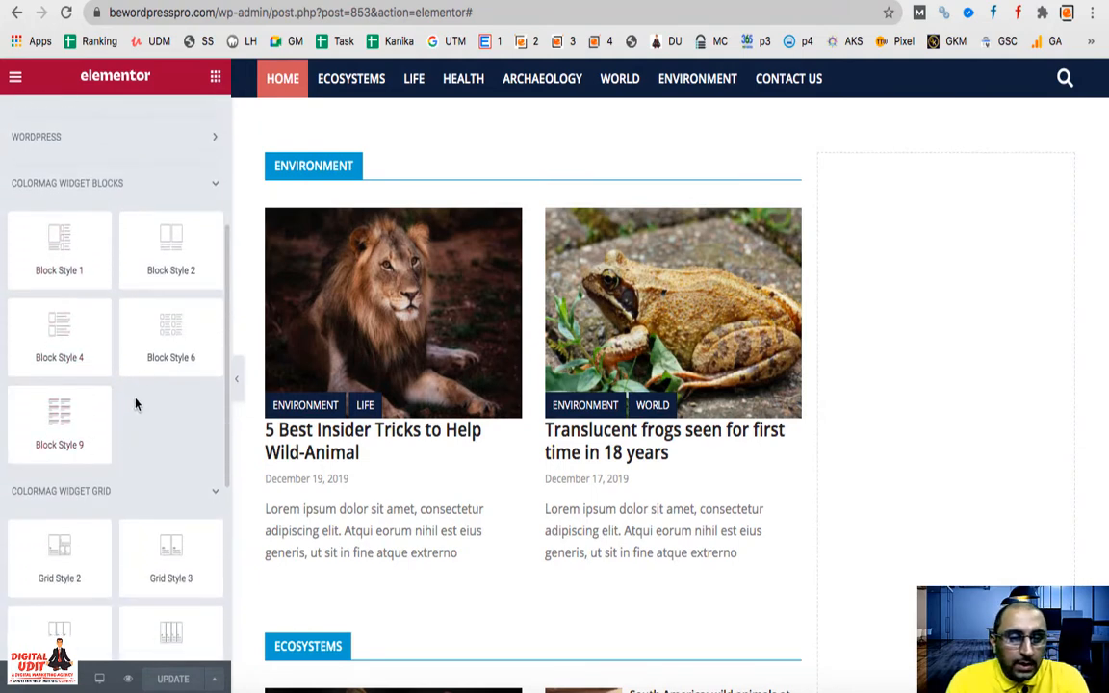
pyautogui.moveTo(149, 344); pyautogui.dragTo(921, 559)
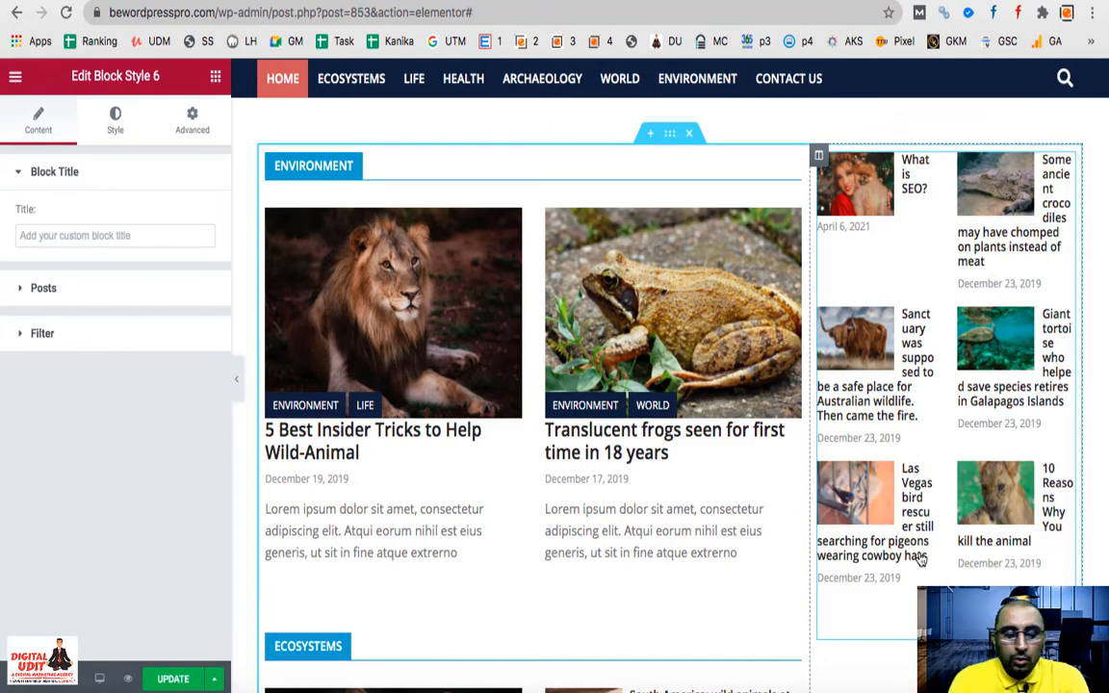
pyautogui.press('super+z')
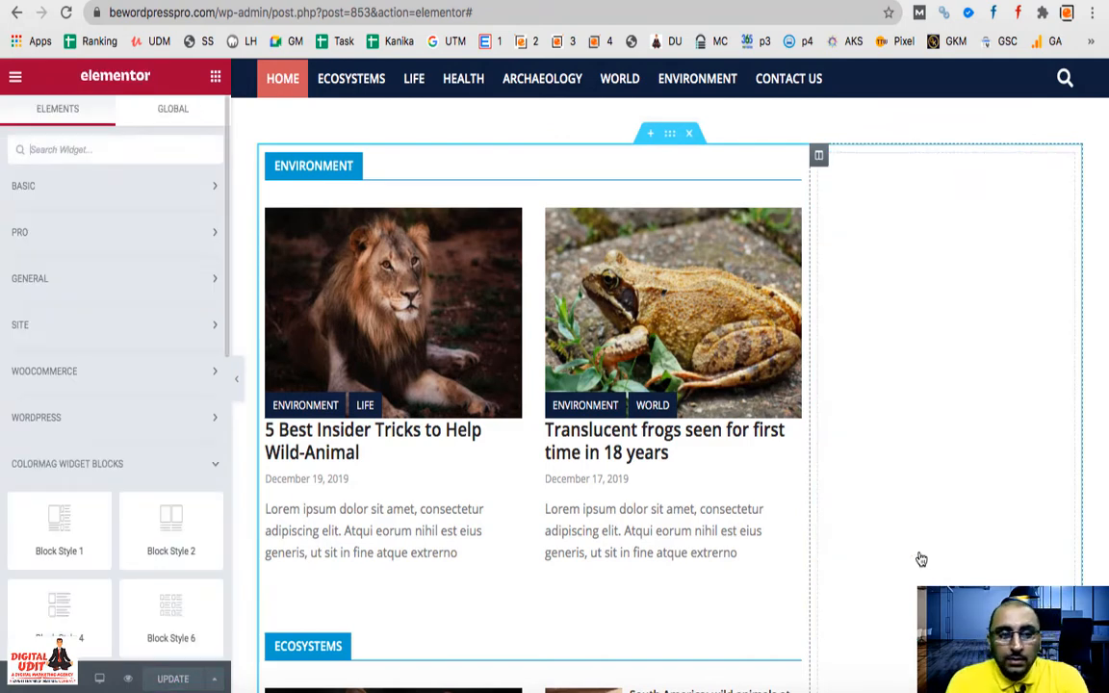
# Try a ColorMag Block Style 2 widget in the empty narrower column beside the Environment block, and undo its placement
pyautogui.scroll(-5, 107, 430)
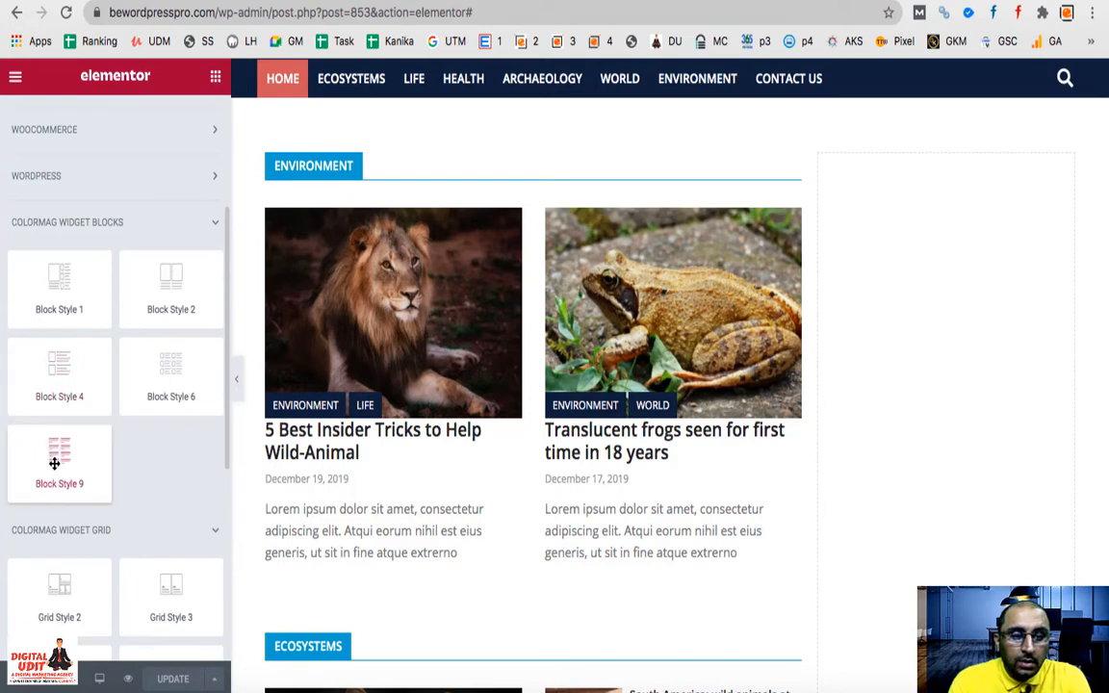
pyautogui.moveTo(143, 286); pyautogui.dragTo(915, 526)
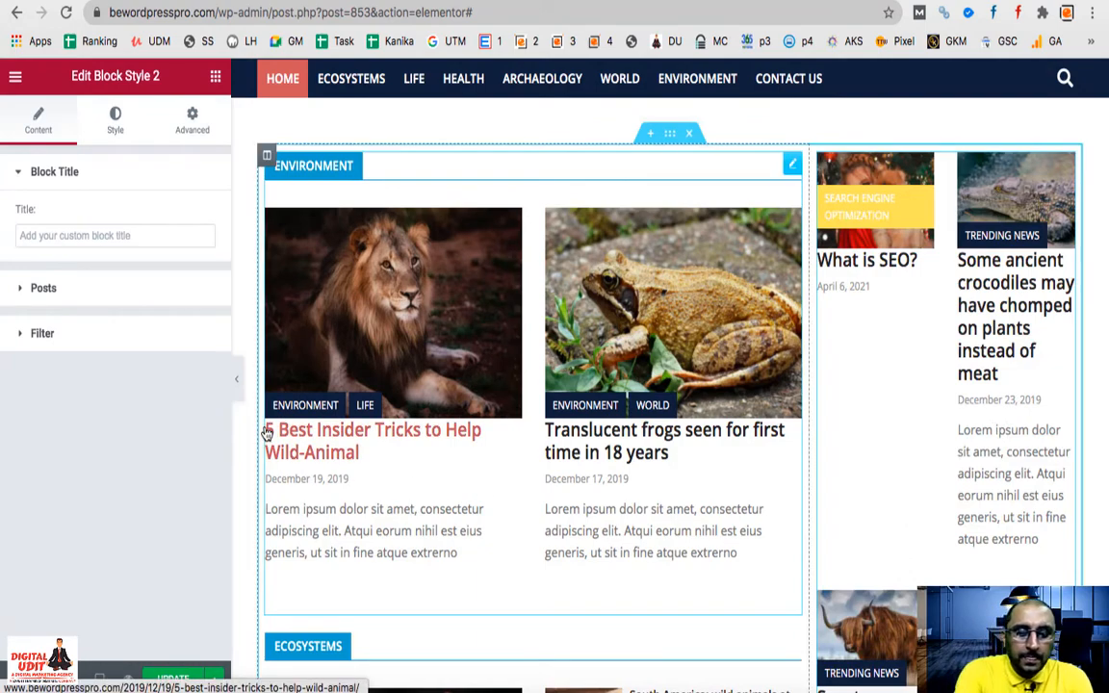
pyautogui.hotkey('ctrl', 'z')
# Open the settings of the existing Trending News block to check which ColorMag block style it uses
pyautogui.scroll(-5, 819, 292)
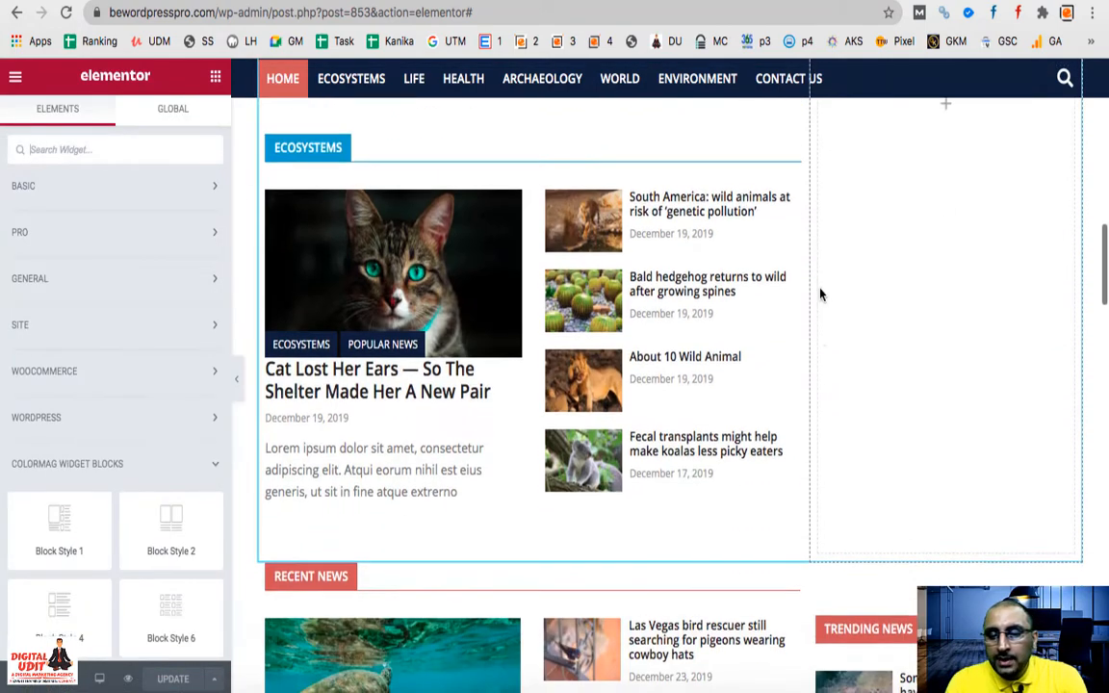
pyautogui.scroll(-4, 820, 295)
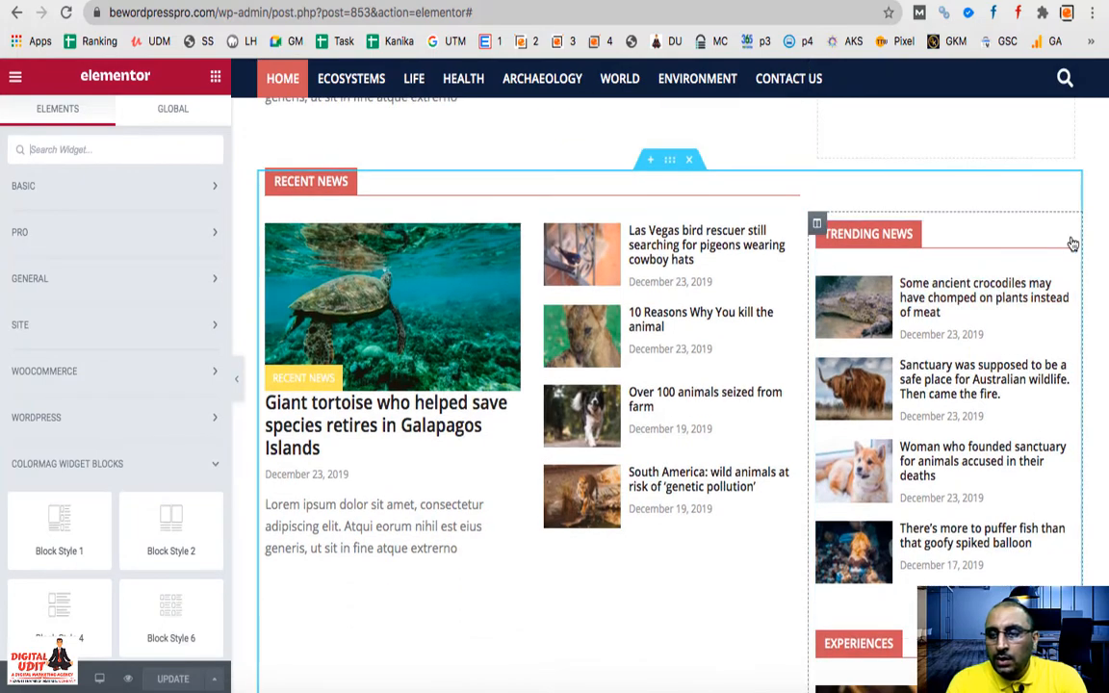
pyautogui.click(1066, 234)
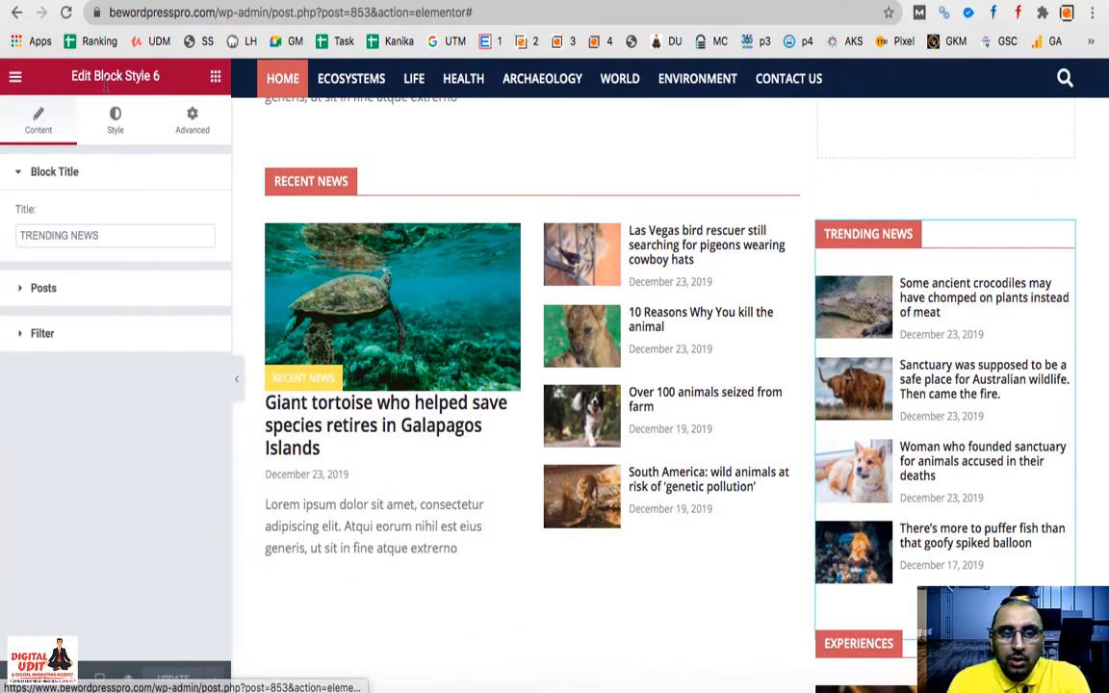
# Place a ColorMag Block Style 6 widget in the empty narrower column beside the Environment block
pyautogui.scroll(5, 782, 403)
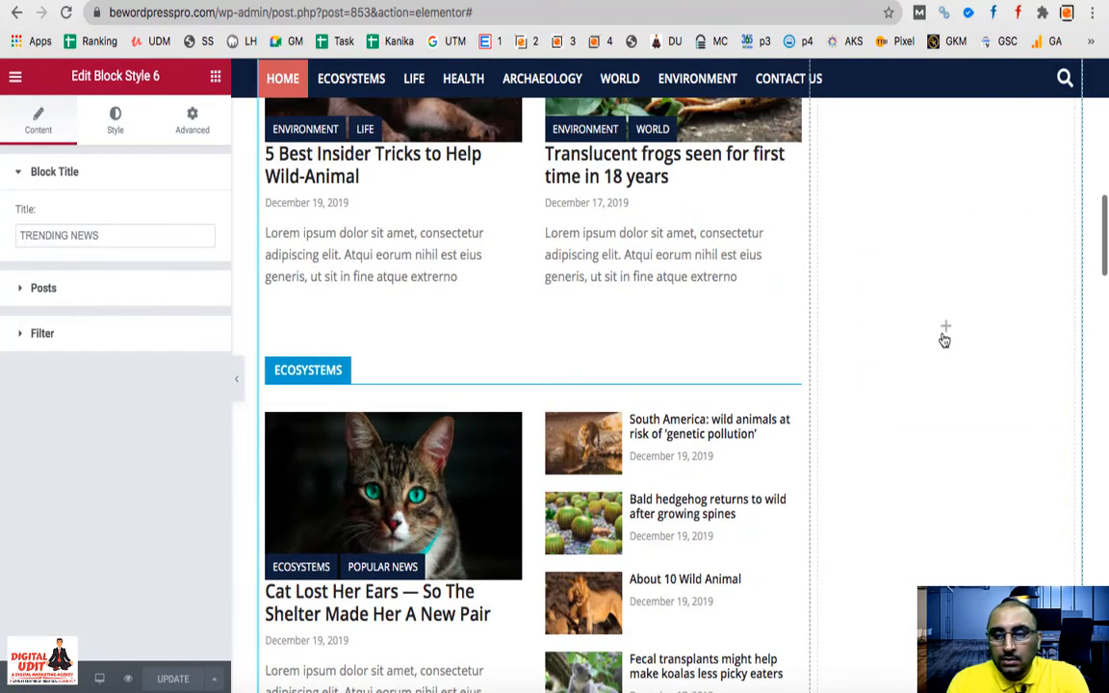
pyautogui.click(946, 331)
pyautogui.scroll(-3, 103, 538)
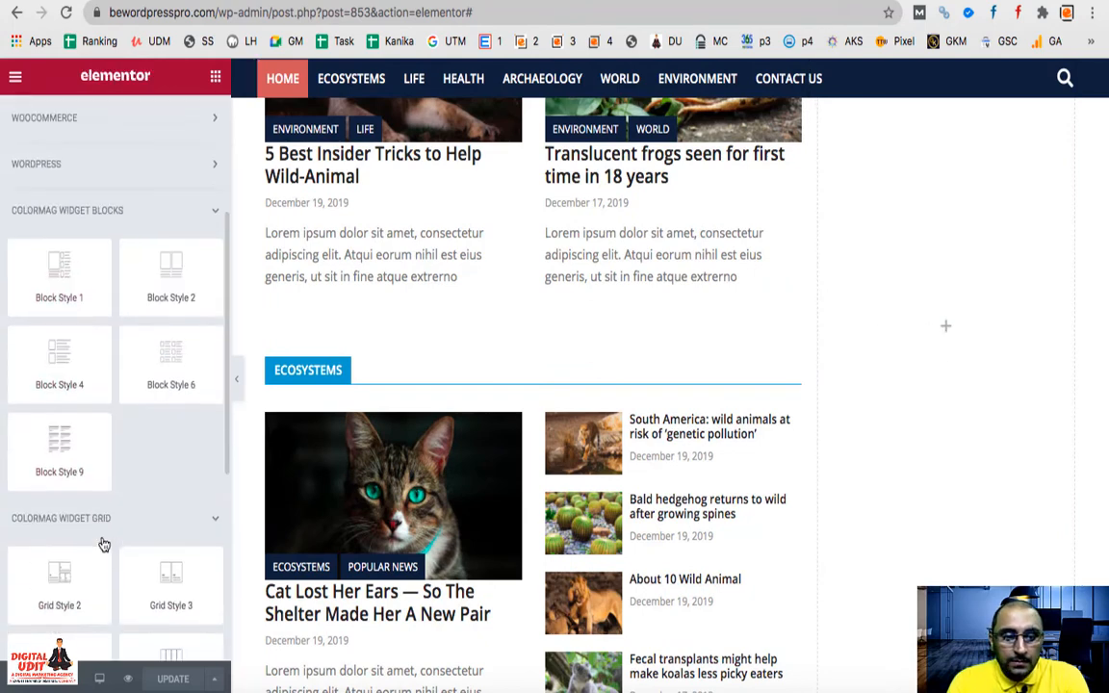
pyautogui.moveTo(182, 366); pyautogui.dragTo(906, 355)
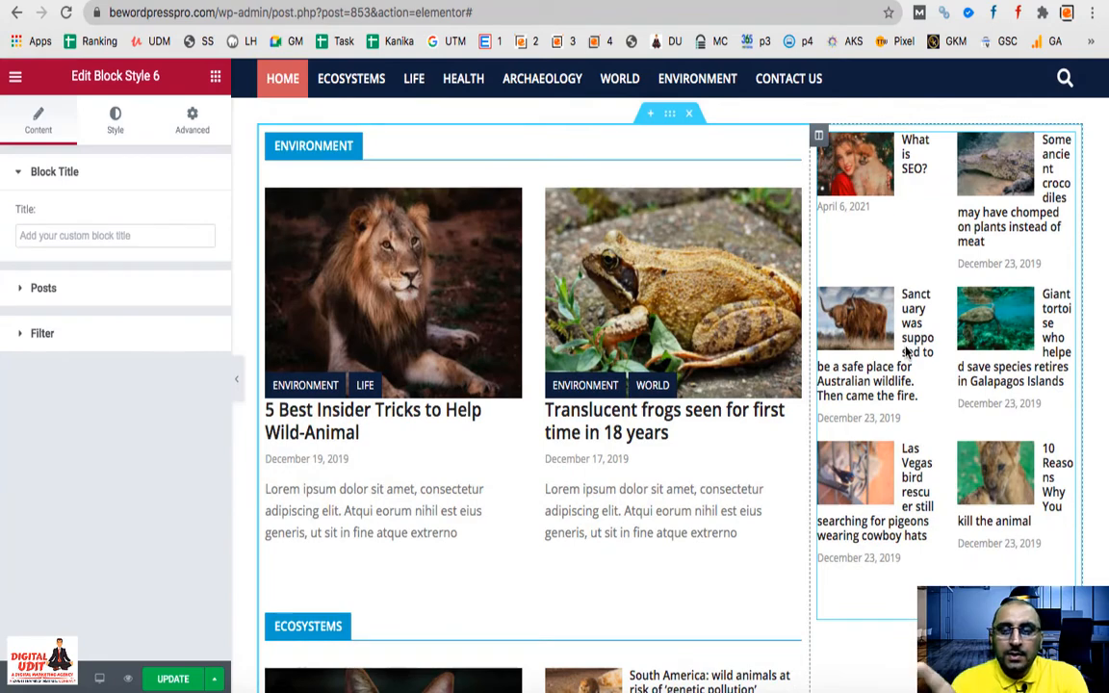
# Check the post count and category filter settings of the existing Trending News block
pyautogui.scroll(-10, 906, 352)
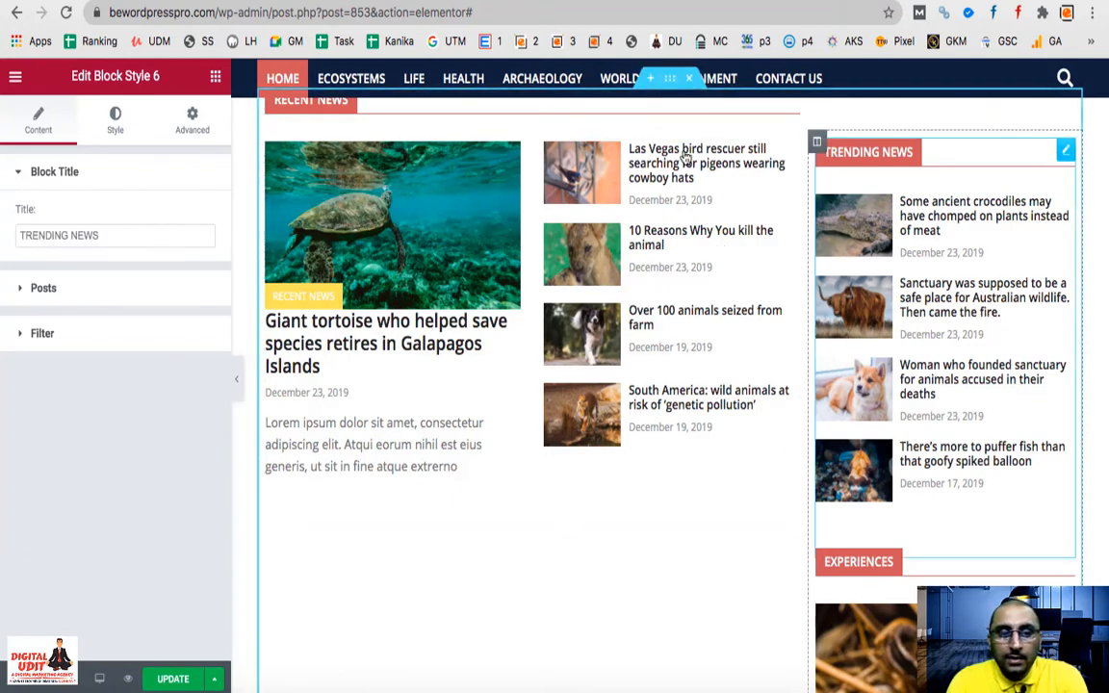
pyautogui.click(29, 288)
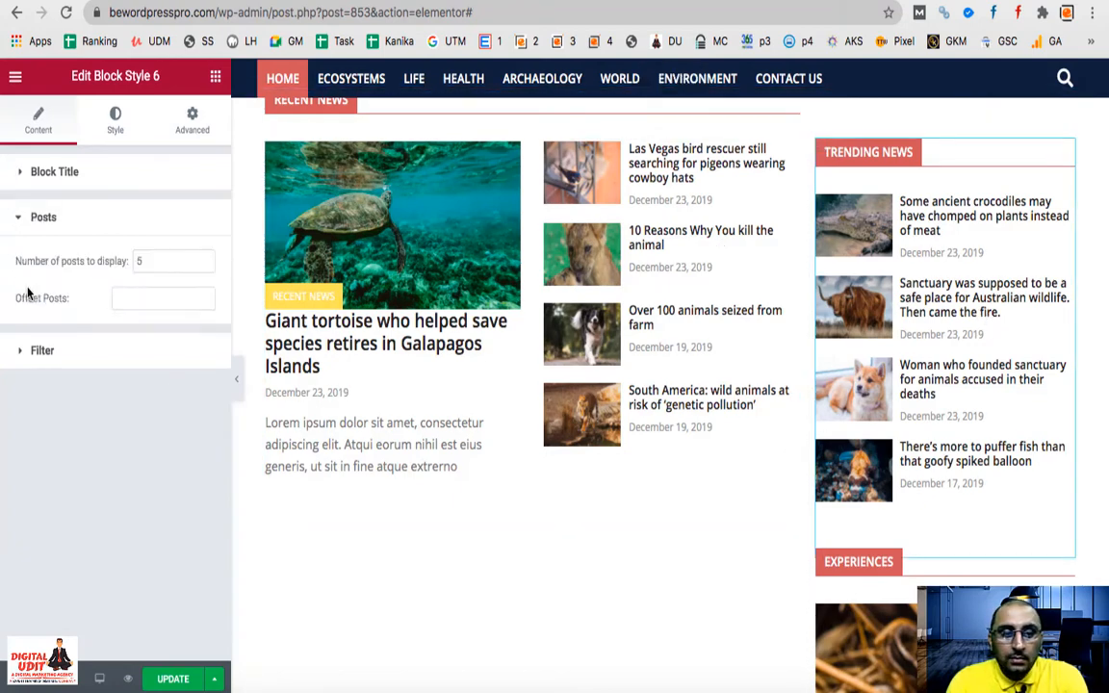
pyautogui.click(21, 350)
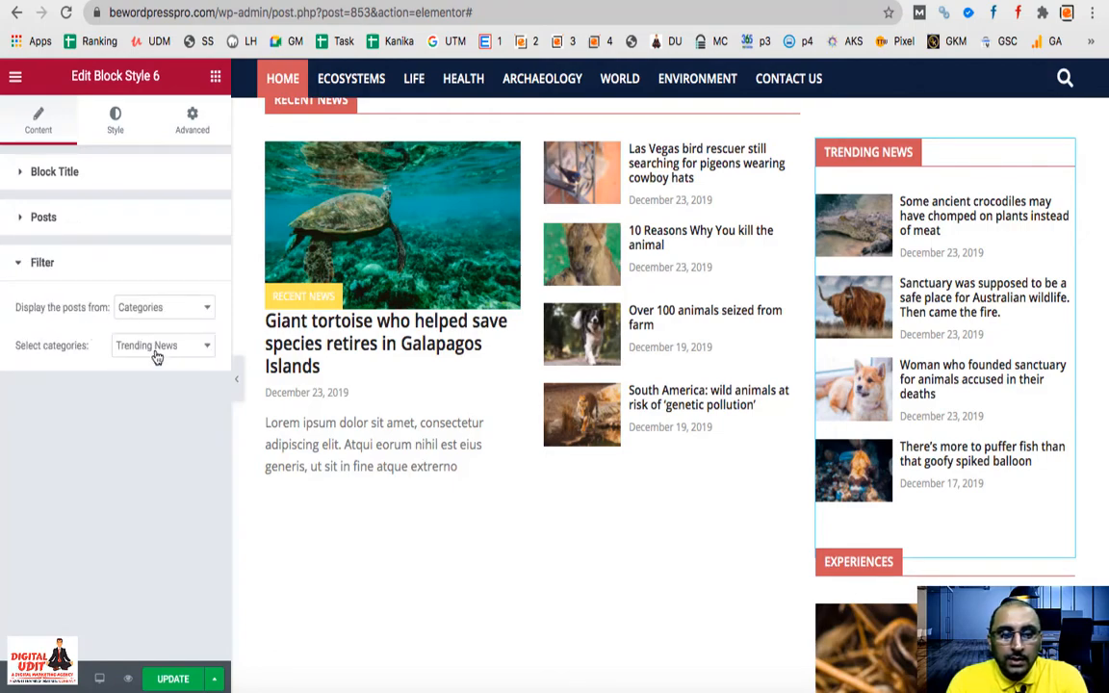
# Set the number of posts to 5 for the new Block Style 6 widget in the narrower column
pyautogui.scroll(10, 904, 278)
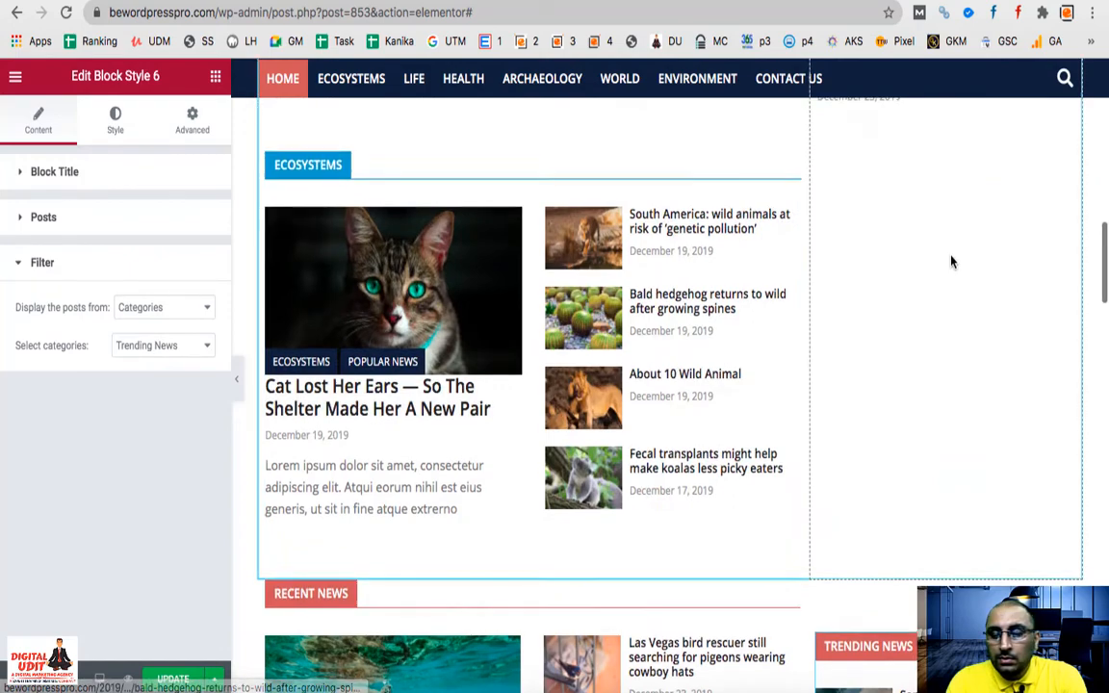
pyautogui.scroll(3, 980, 223)
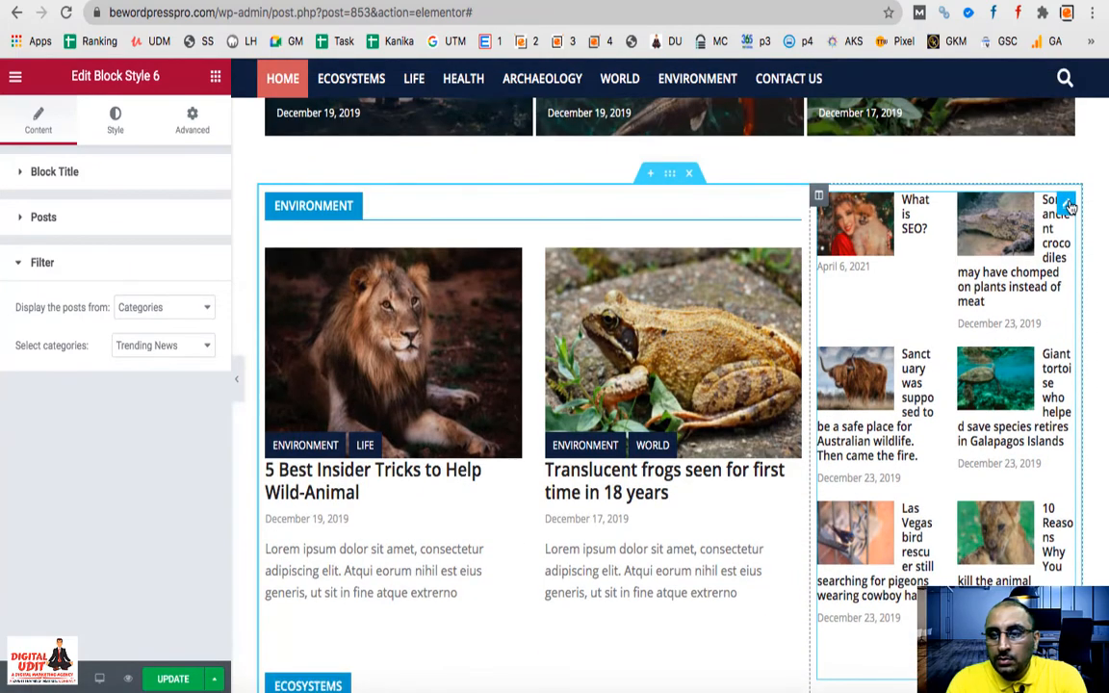
pyautogui.click(830, 237)
pyautogui.click(74, 288)
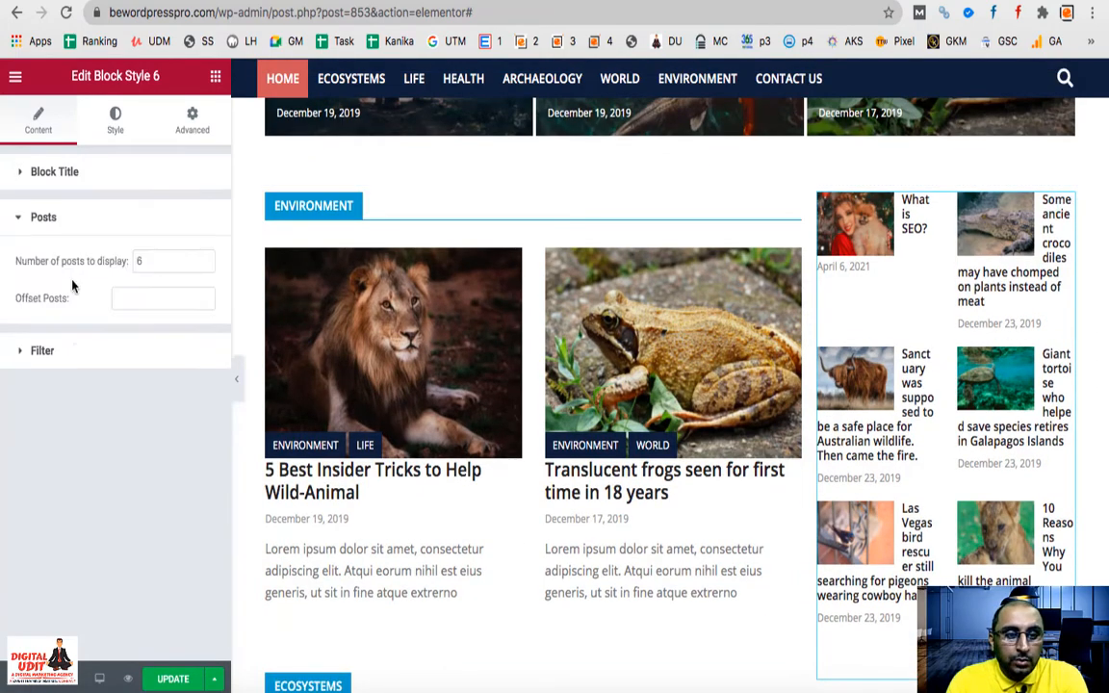
pyautogui.moveTo(182, 267); pyautogui.dragTo(55, 272)
pyautogui.write('5')
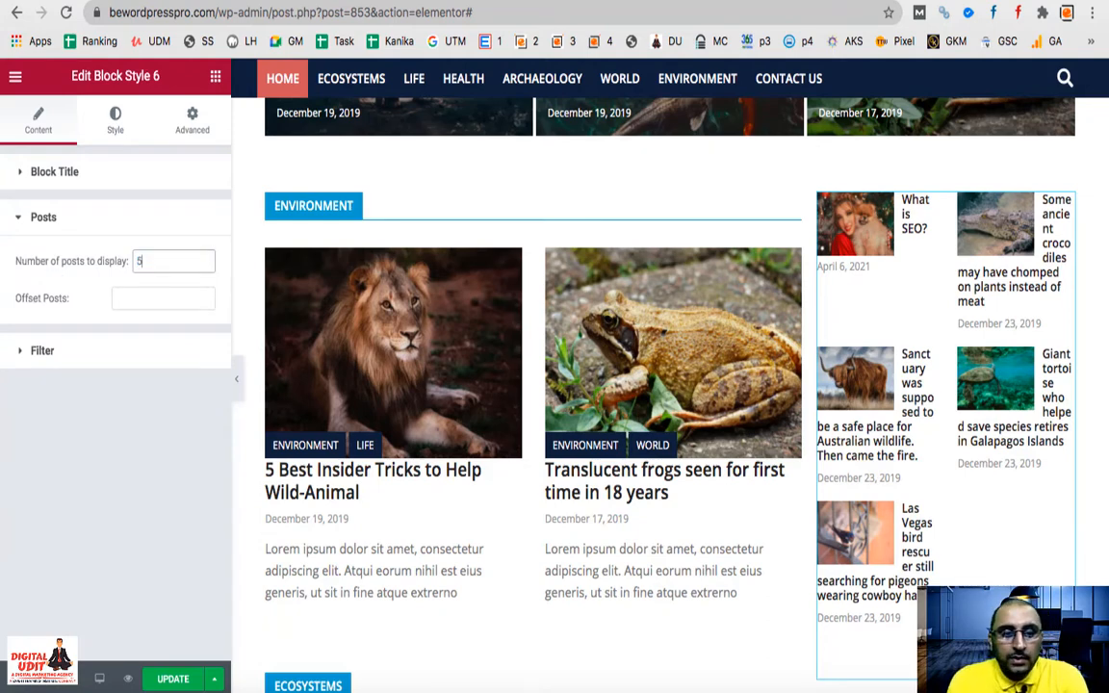
# Filter the new Block Style 6 widget by categories, trying Recent News and settling on Trending News
pyautogui.click(40, 351)
pyautogui.click(147, 306)
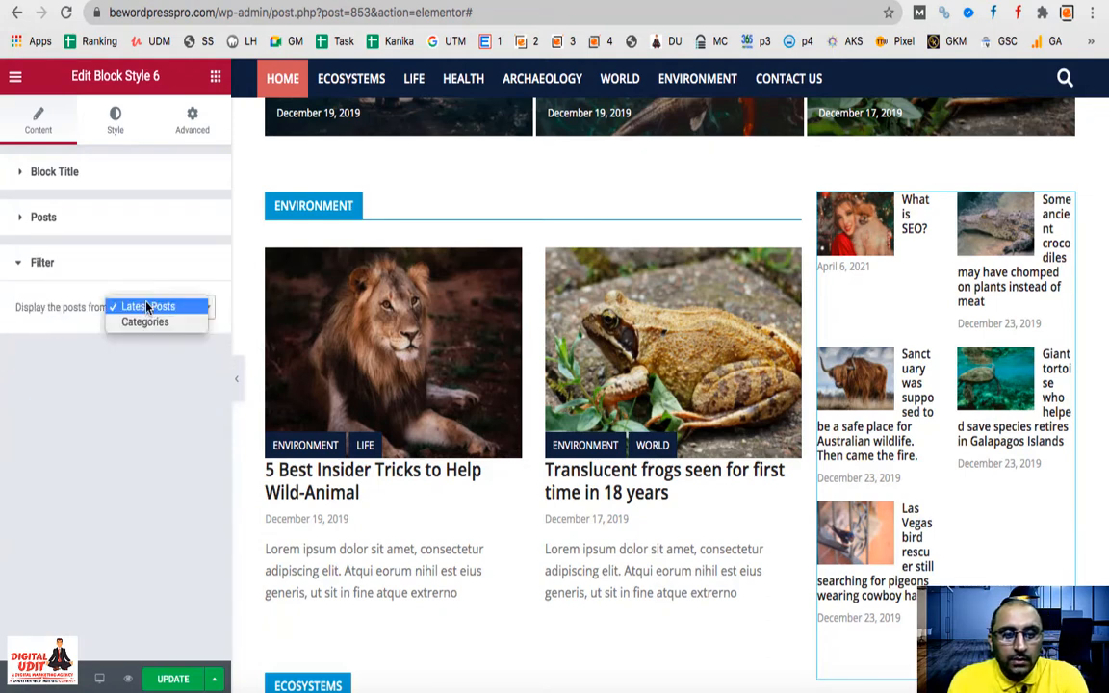
pyautogui.click(147, 323)
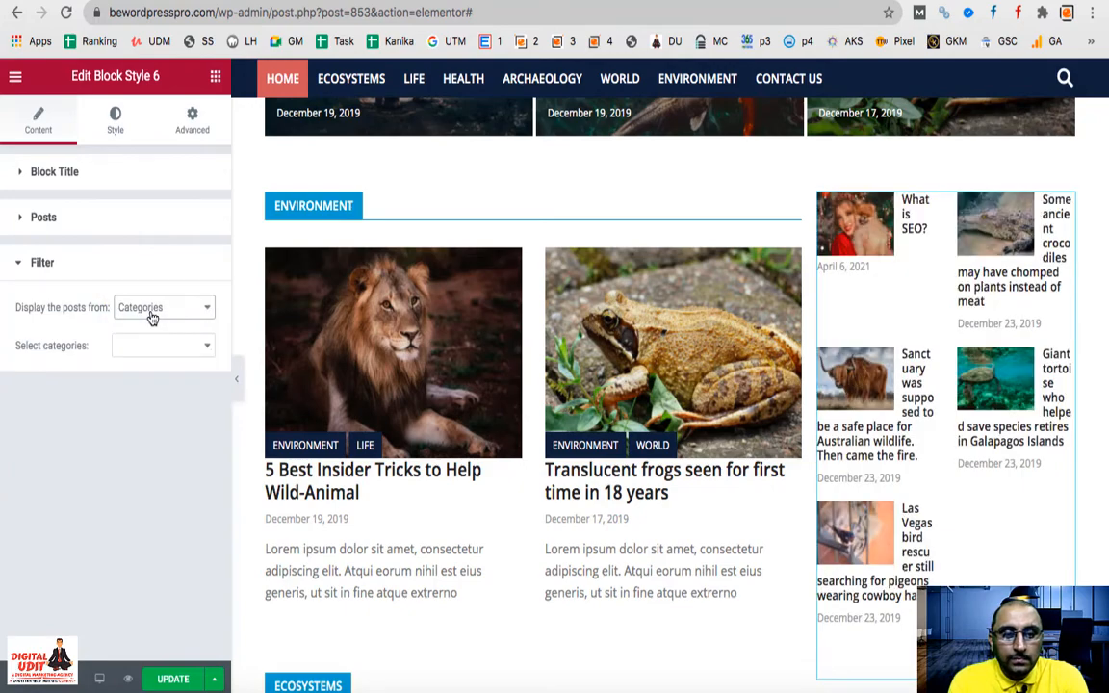
pyautogui.click(145, 345)
pyautogui.click(147, 453)
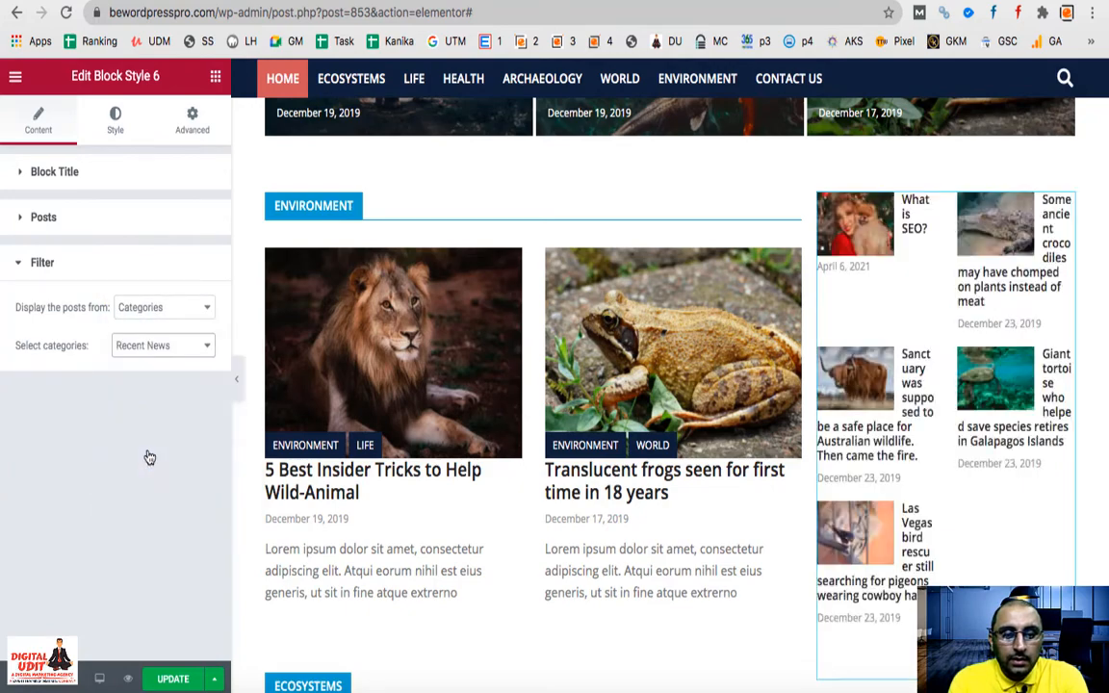
pyautogui.click(154, 348)
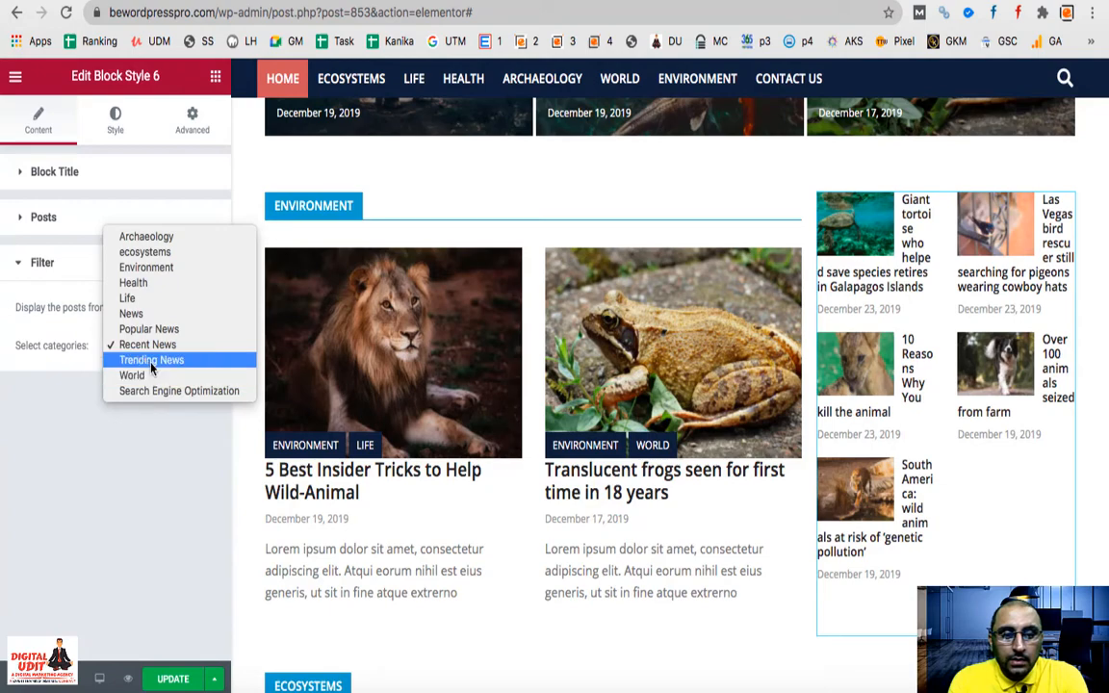
pyautogui.click(152, 362)
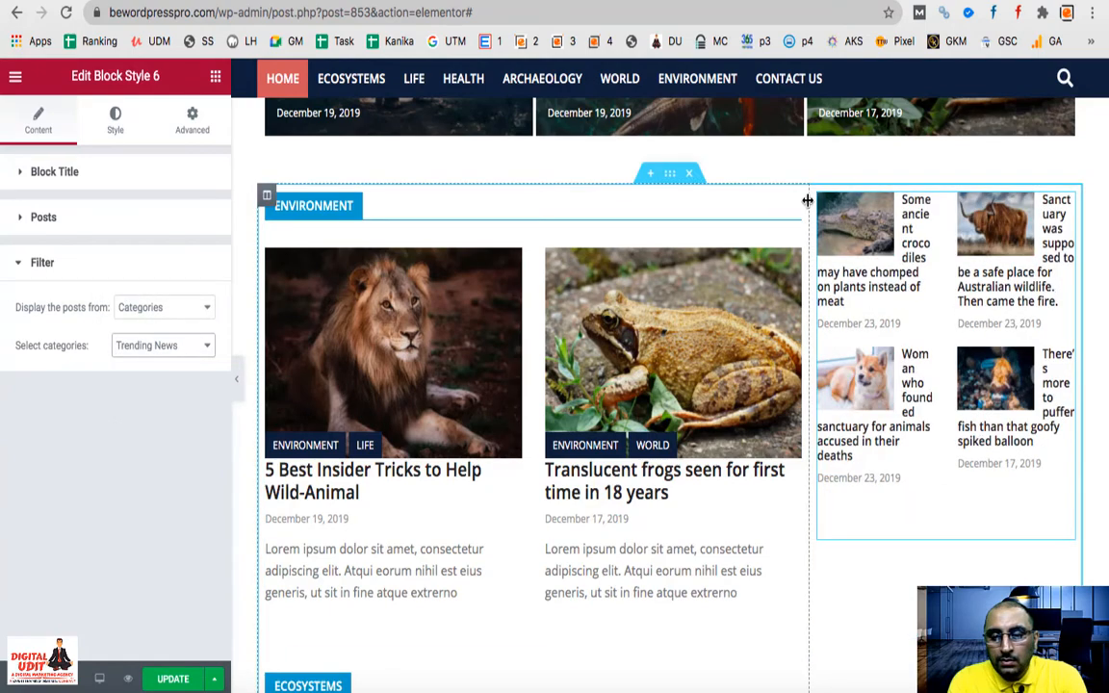
# Narrow the column holding the new Block Style 6 widget and compare its layout with the Trending News block below
pyautogui.moveTo(807, 200); pyautogui.dragTo(422, 227)
pyautogui.moveTo(325, 224); pyautogui.dragTo(878, 208)
pyautogui.scroll(-2, 1018, 573)
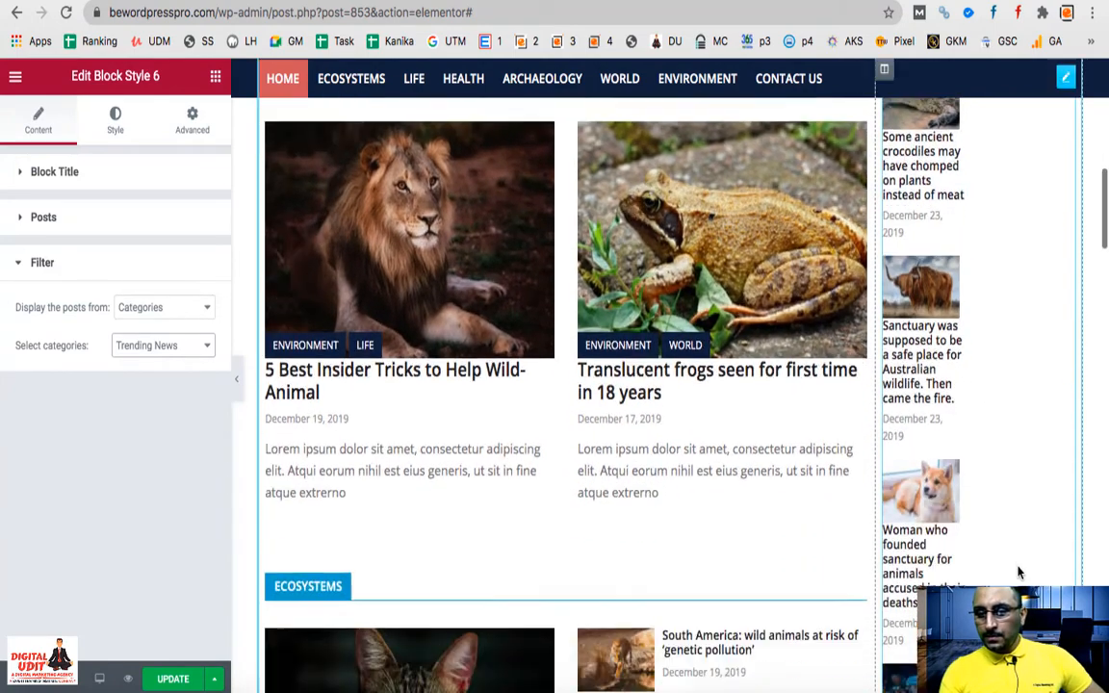
pyautogui.scroll(-9, 1018, 573)
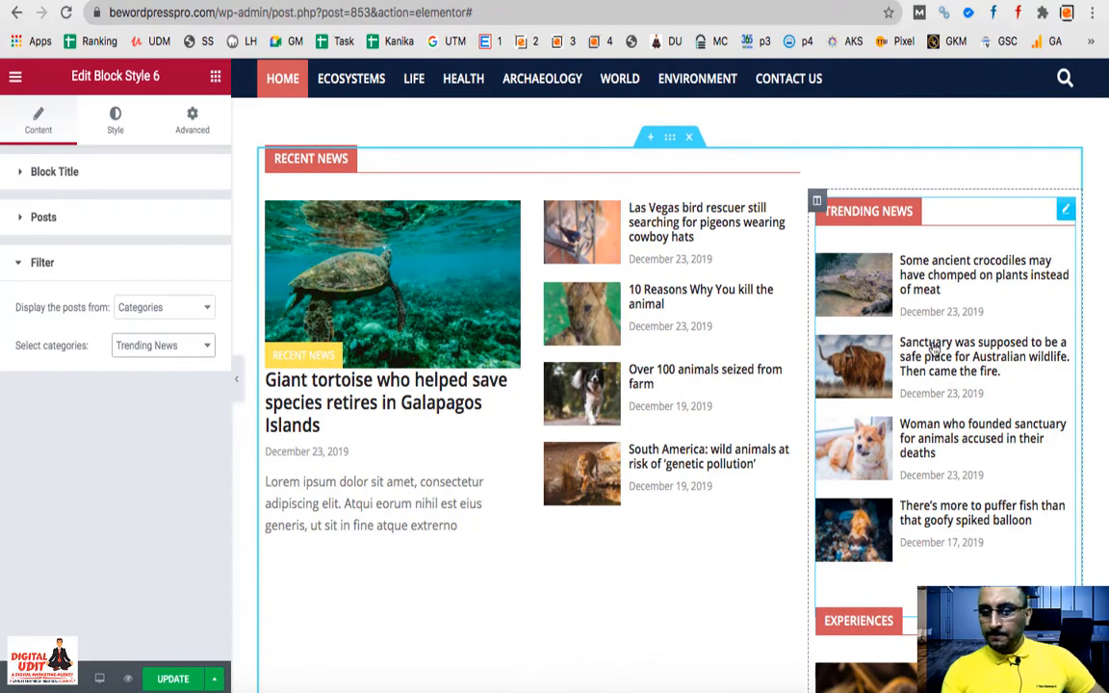
pyautogui.scroll(10, 699, 454)
pyautogui.scroll(-1, 693, 459)
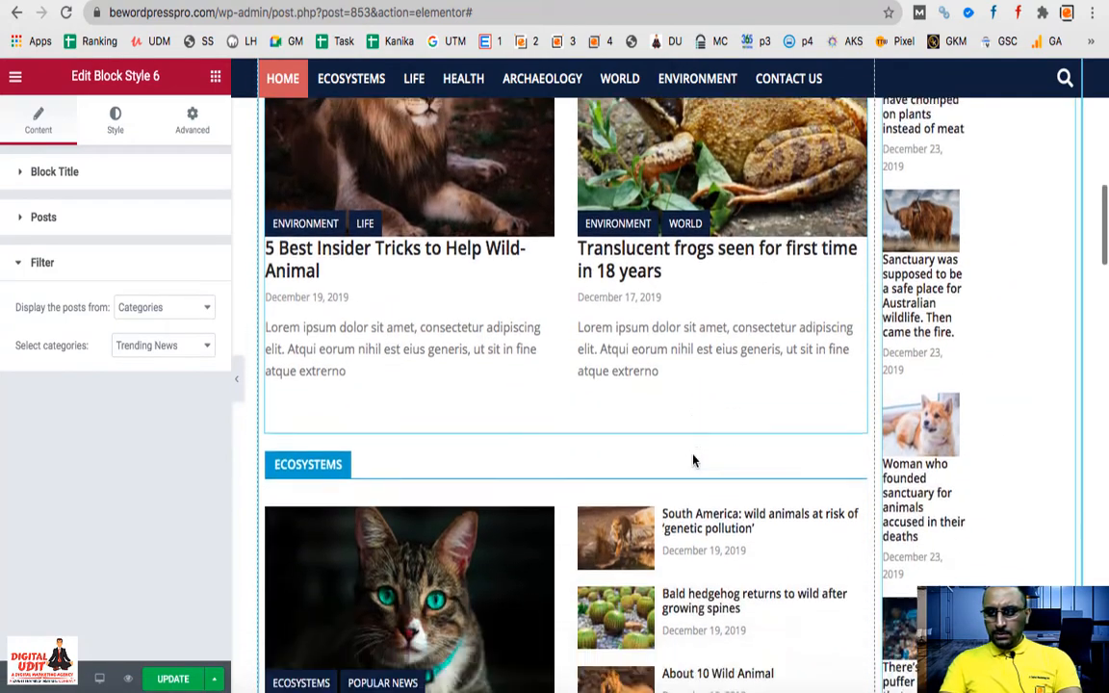
pyautogui.scroll(-4, 695, 460)
pyautogui.scroll(2, 696, 460)
pyautogui.scroll(-6, 695, 458)
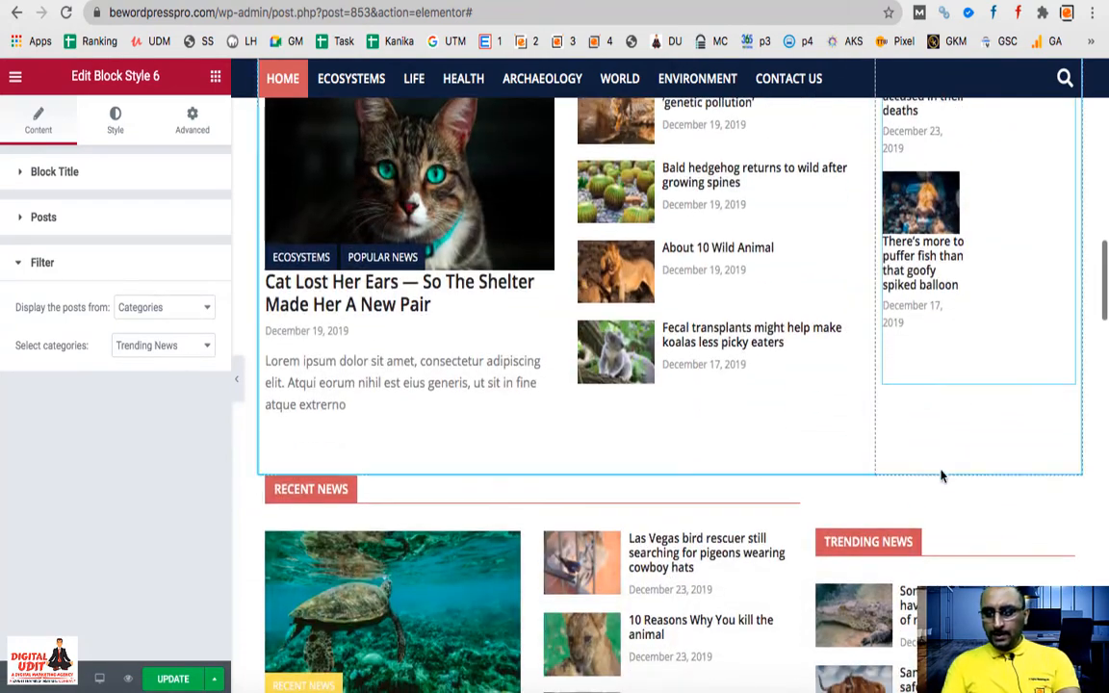
# Try moving the existing Trending News block from the Recent News section into the narrower column above
pyautogui.moveTo(1065, 551); pyautogui.dragTo(991, 364)
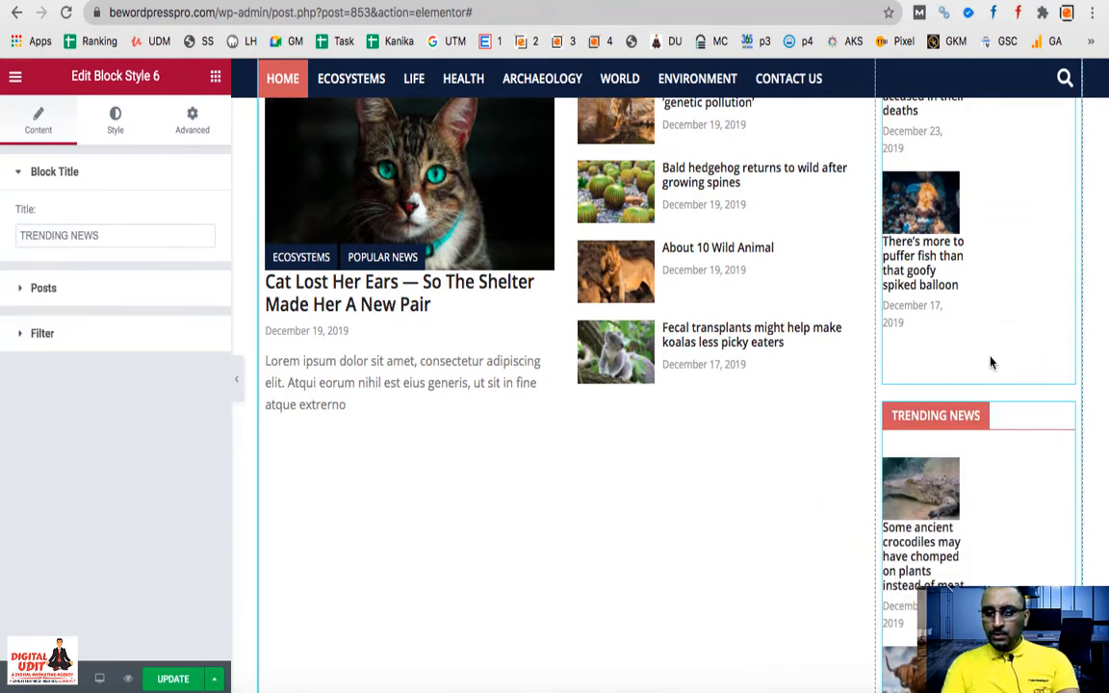
pyautogui.scroll(-5, 991, 364)
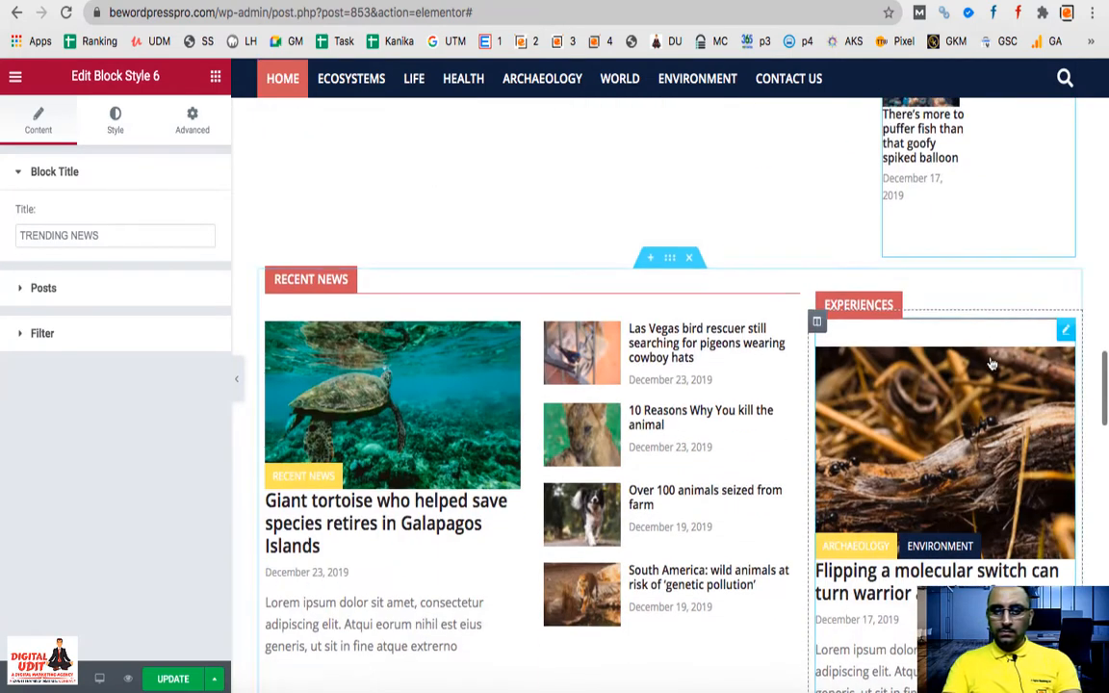
# Compare the advanced margin and padding settings of the Recent News section with those of the Environment section
pyautogui.click(669, 255)
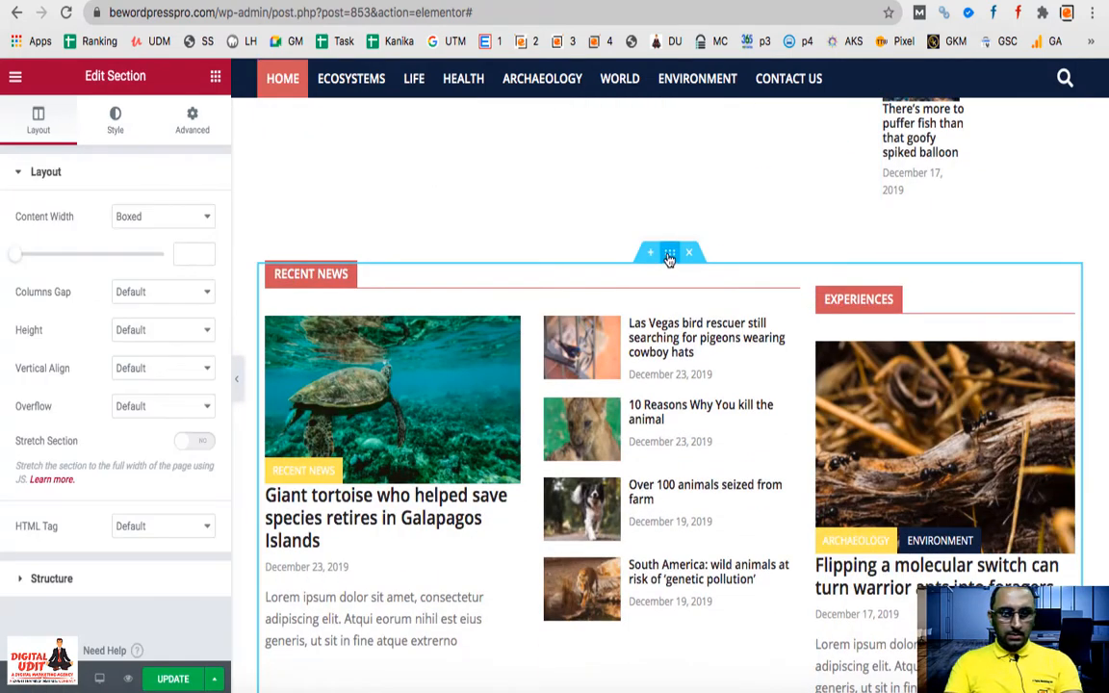
pyautogui.scroll(-1, 156, 378)
pyautogui.scroll(1, 115, 197)
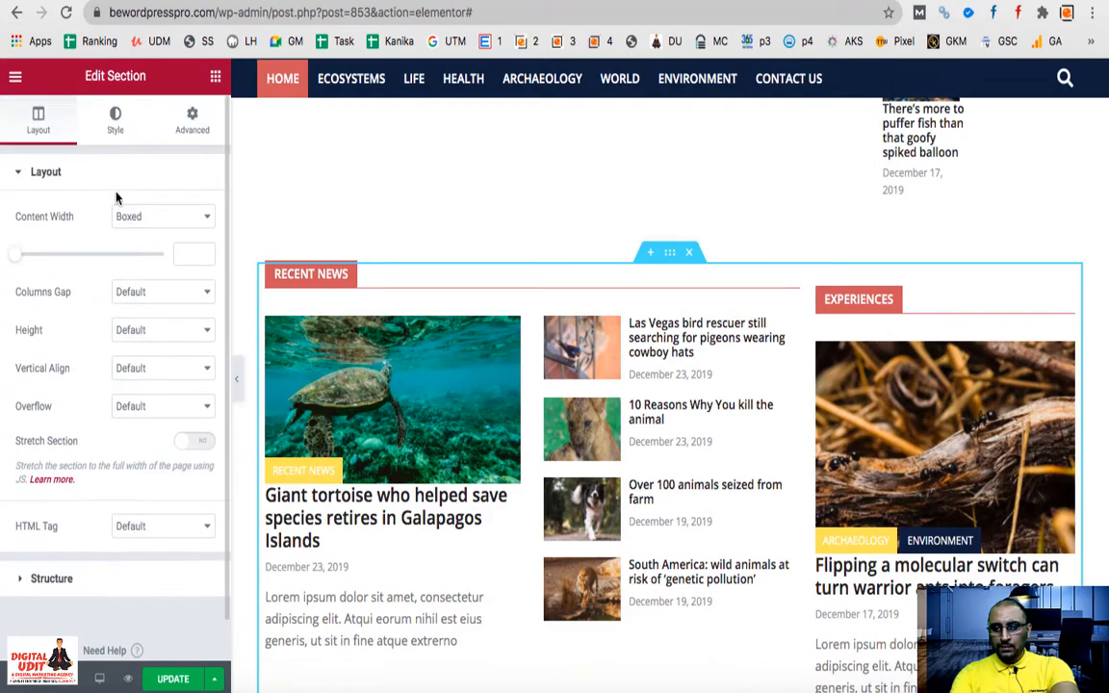
pyautogui.click(193, 129)
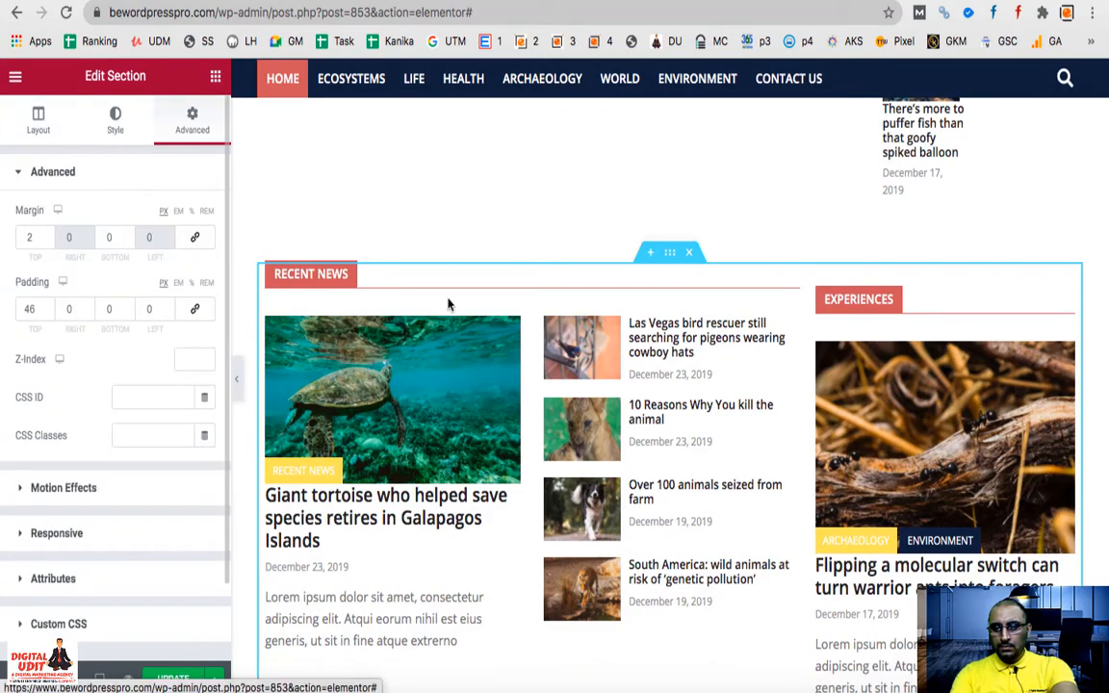
pyautogui.scroll(-10, 448, 305)
pyautogui.click(670, 286)
pyautogui.click(188, 123)
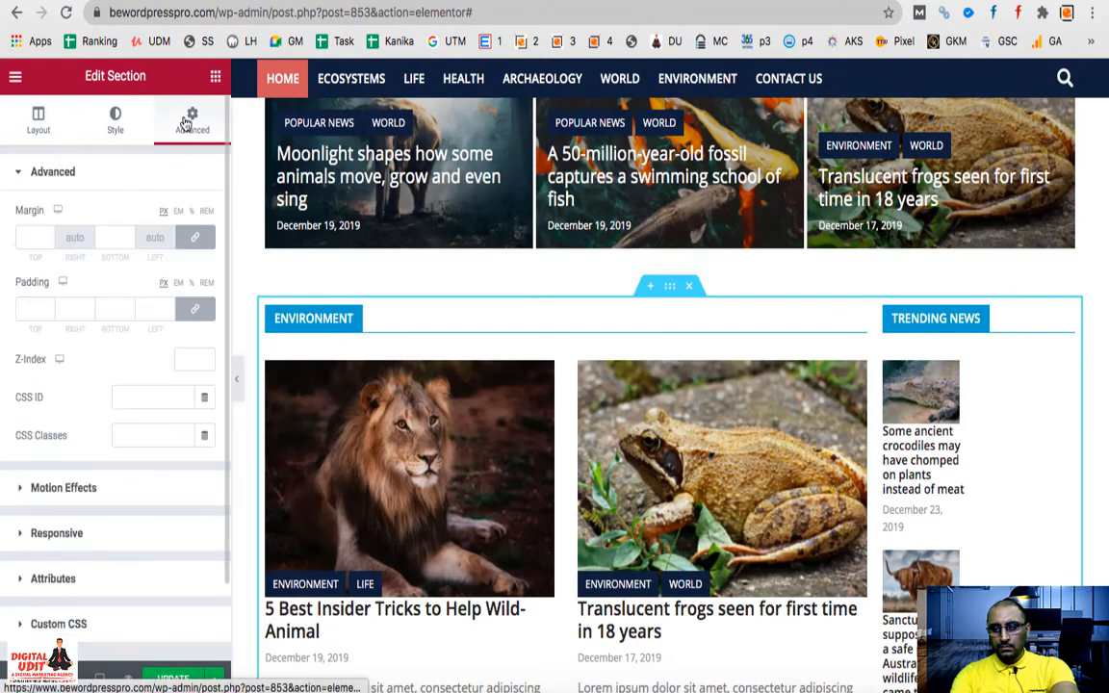
# Undo the recent block and column changes back to the empty narrower column beside the Environment block
pyautogui.scroll(-10, 949, 468)
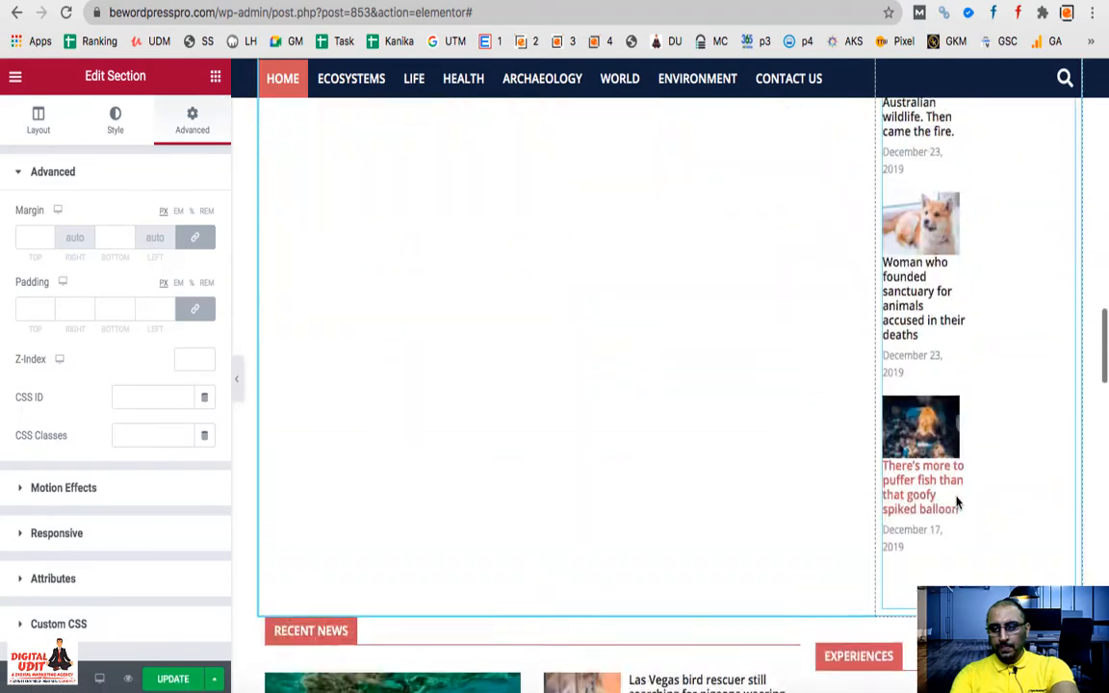
pyautogui.scroll(-3, 956, 502)
pyautogui.scroll(10, 956, 502)
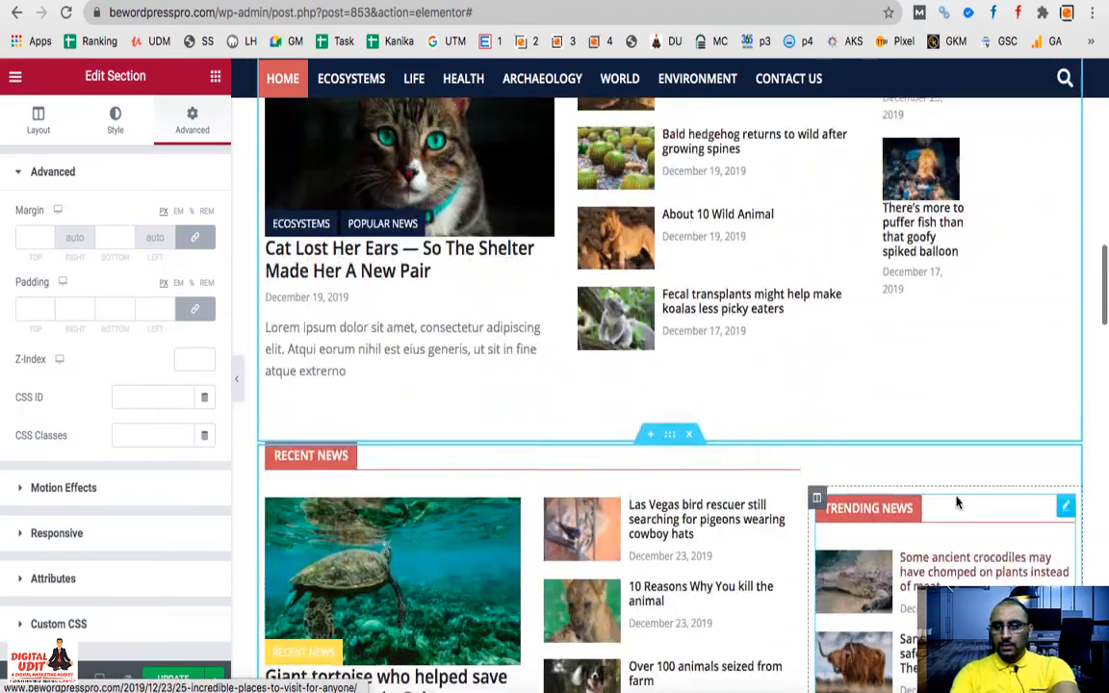
pyautogui.scroll(4, 956, 503)
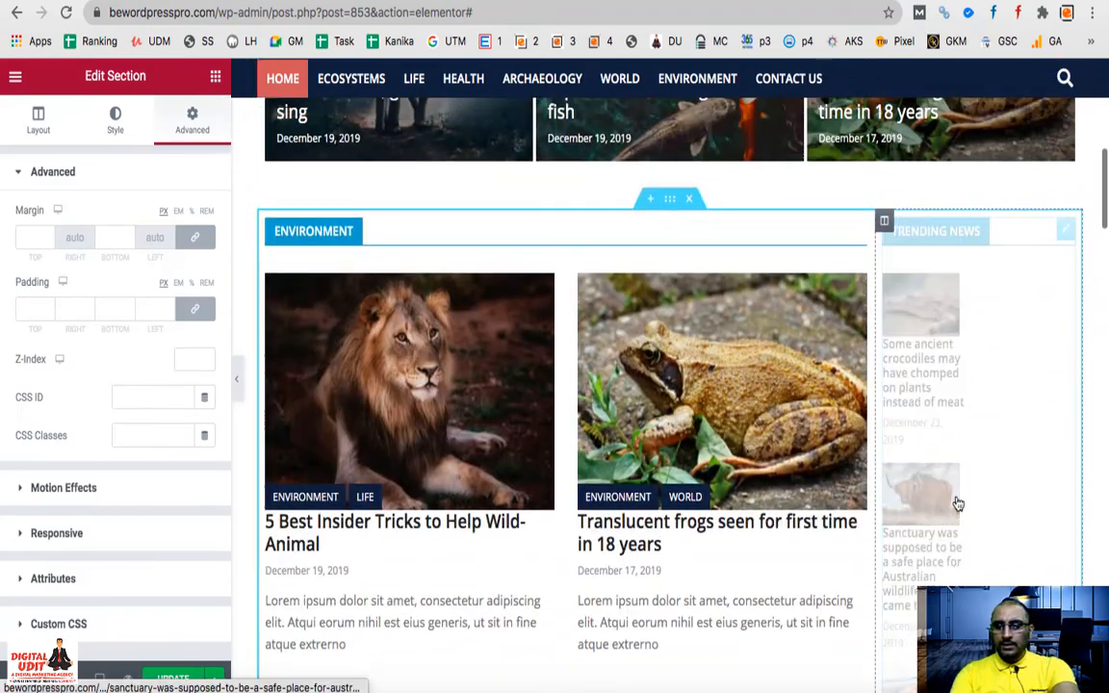
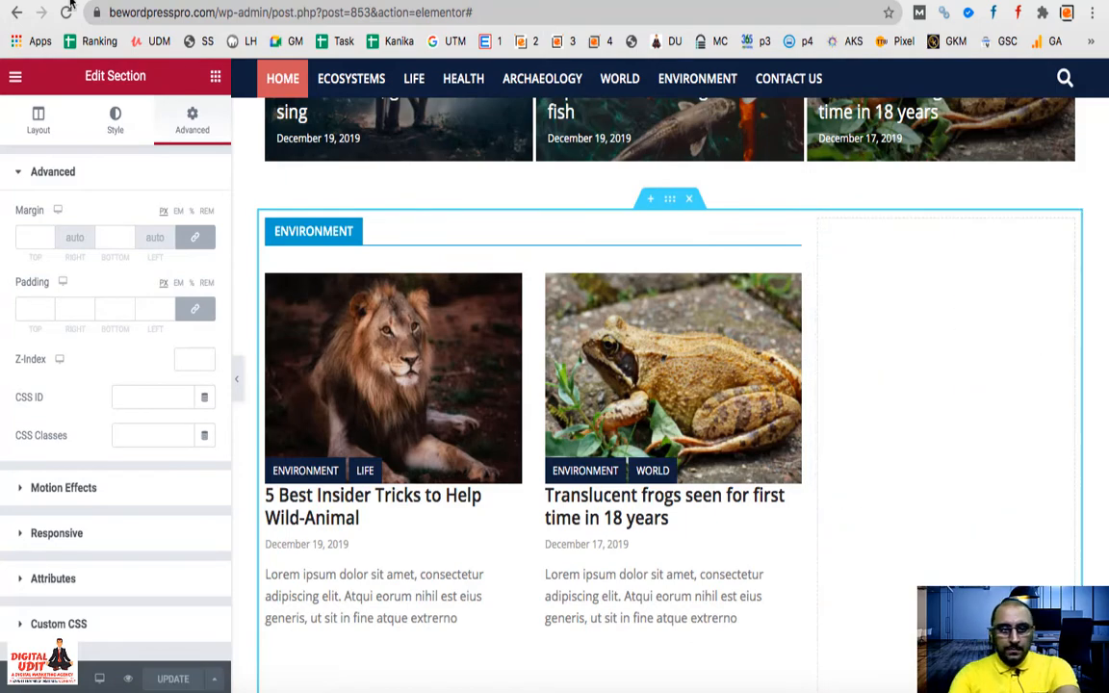
# Try the Block Style 4 widget in a narrowed column beside the Environment block and delete the widget
pyautogui.click(216, 77)
pyautogui.scroll(-10, 139, 409)
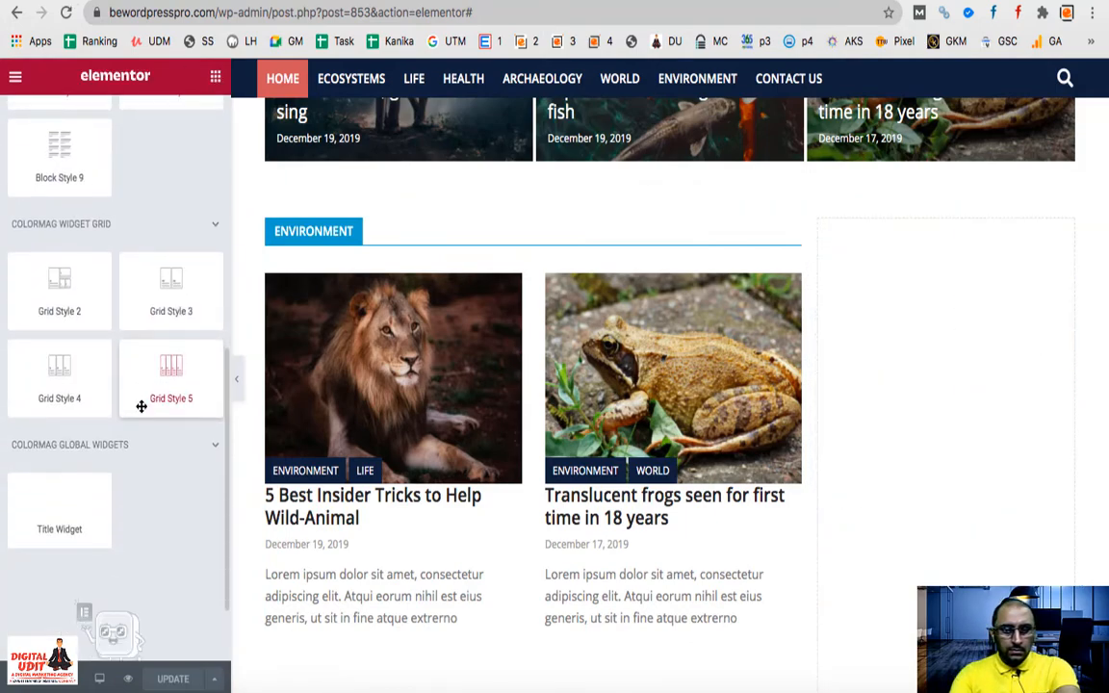
pyautogui.scroll(3, 140, 412)
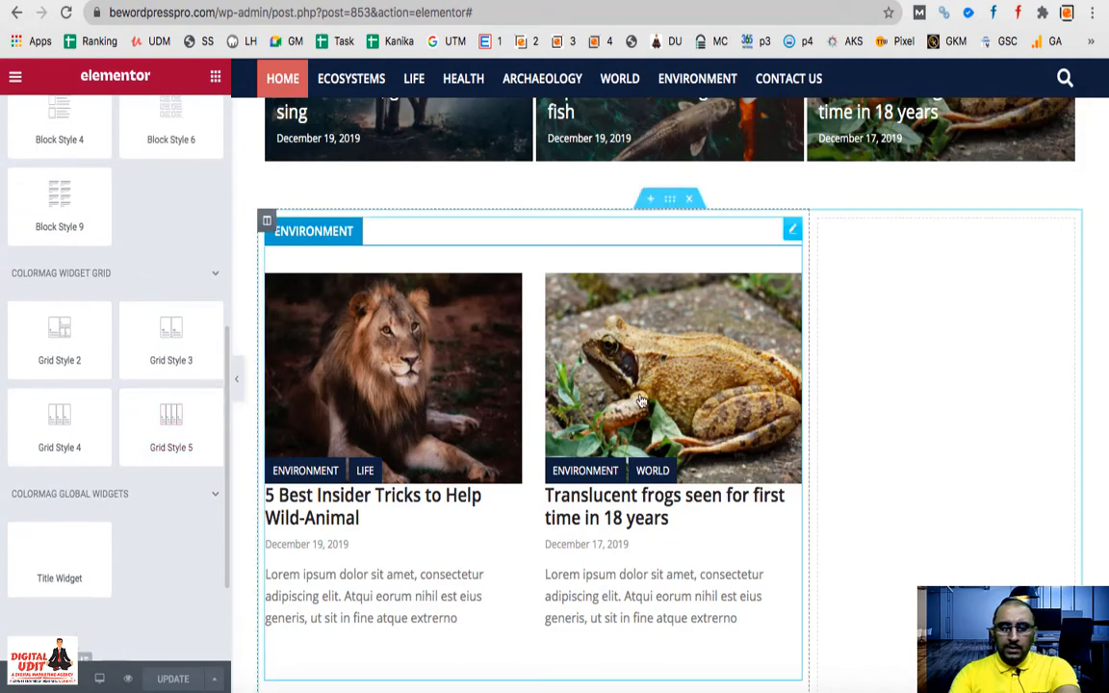
pyautogui.scroll(6, 145, 385)
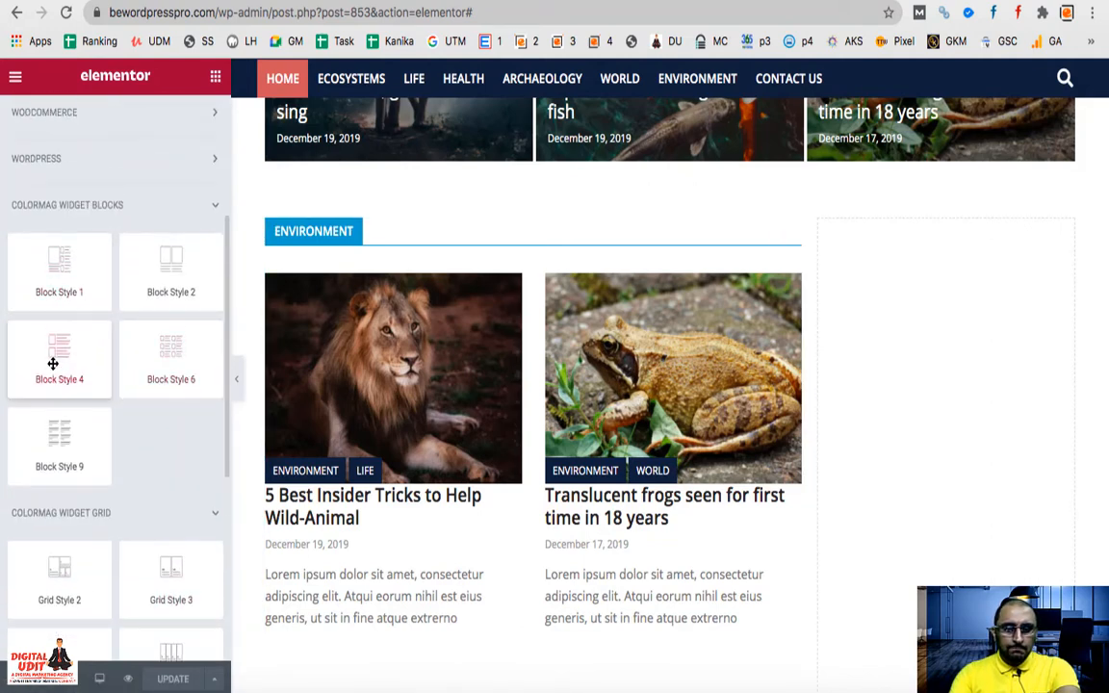
pyautogui.moveTo(53, 363); pyautogui.dragTo(907, 445)
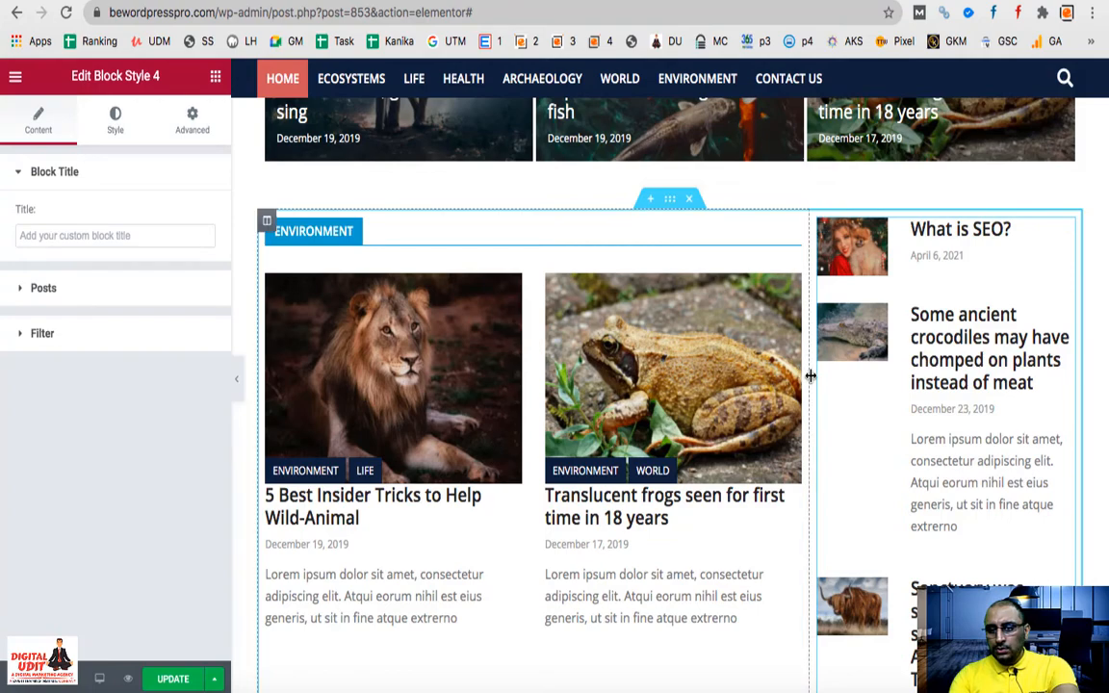
pyautogui.moveTo(811, 375); pyautogui.dragTo(850, 357)
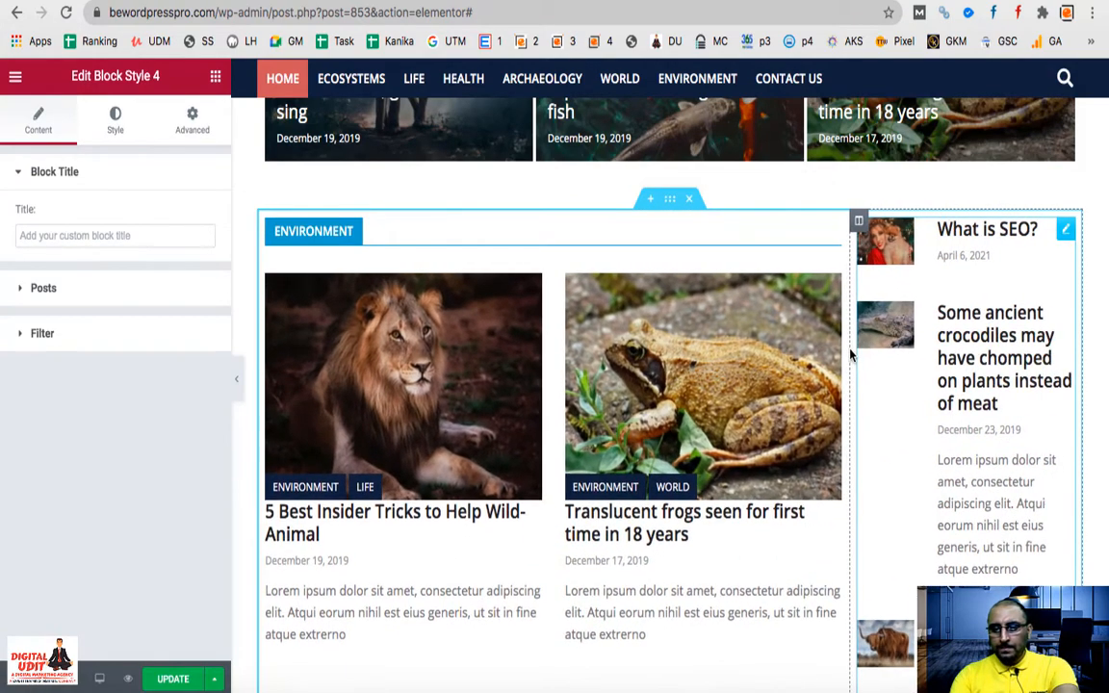
pyautogui.rightClick(1065, 238)
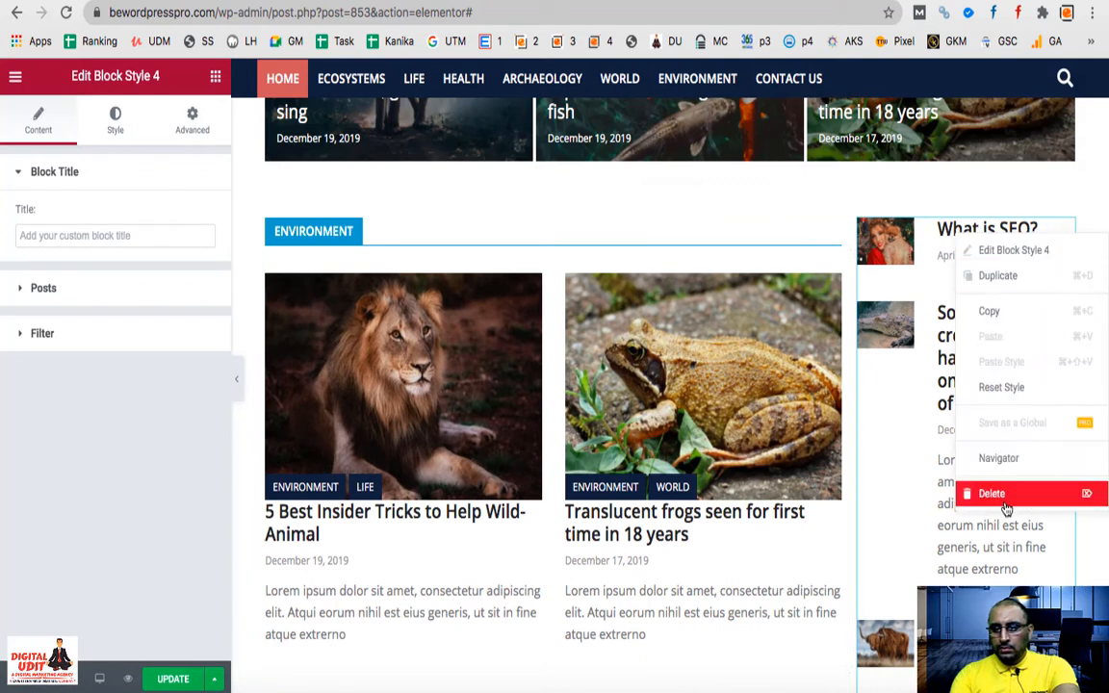
pyautogui.click(1008, 498)
# Place a Block Style 2 widget in the empty column beside the Environment block and widen that column slightly
pyautogui.scroll(-4, 148, 354)
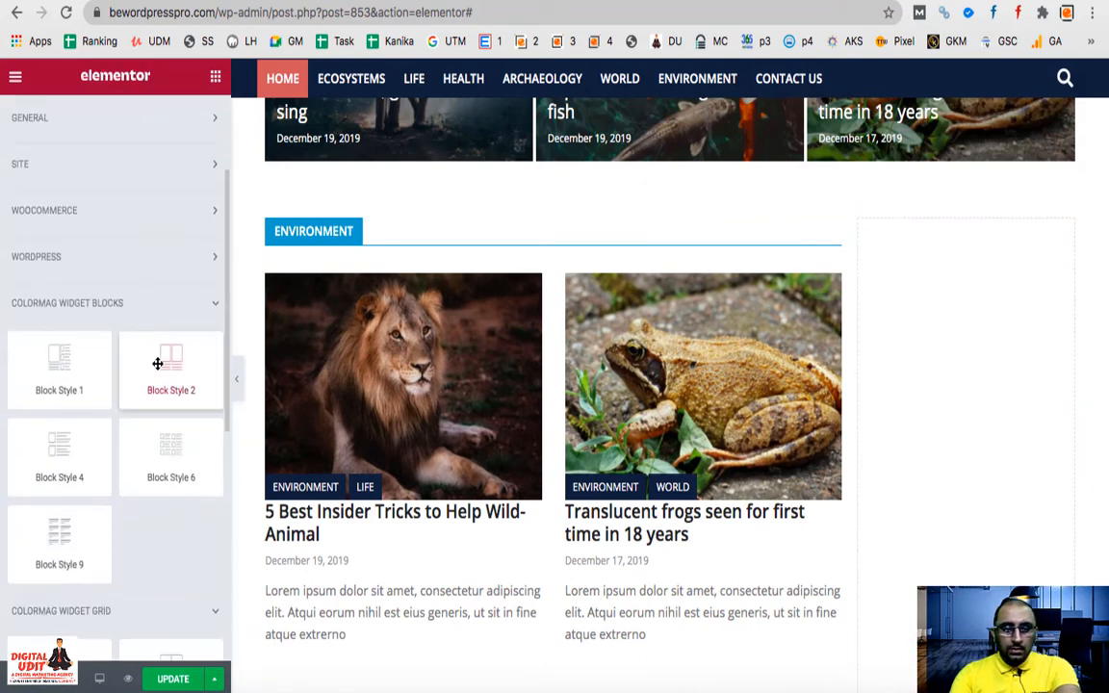
pyautogui.moveTo(157, 369); pyautogui.dragTo(930, 436)
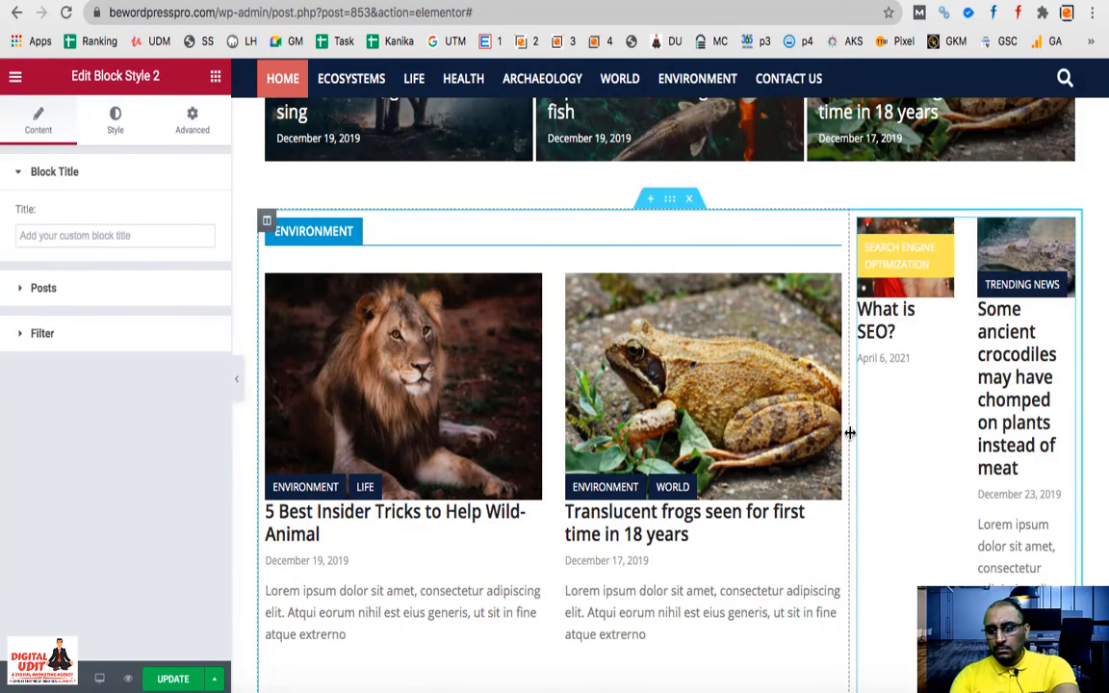
pyautogui.moveTo(849, 433); pyautogui.dragTo(817, 404)
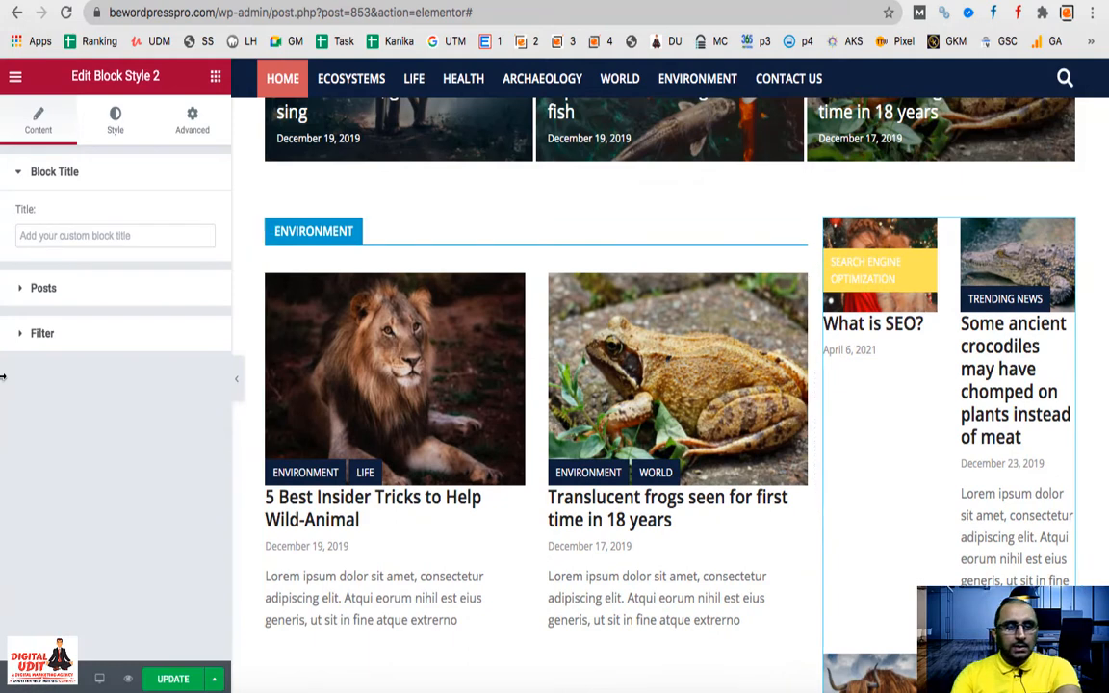
# Try a top padding of 10 px on the Block Style 2 widget and reset it to 0
pyautogui.click(115, 135)
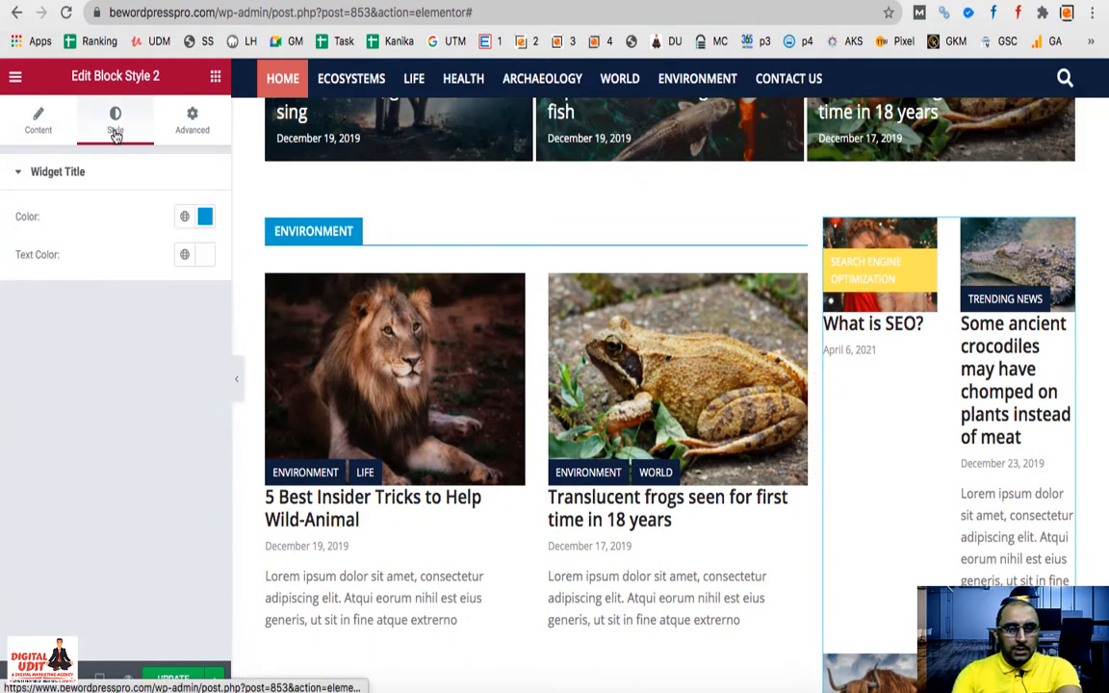
pyautogui.click(193, 118)
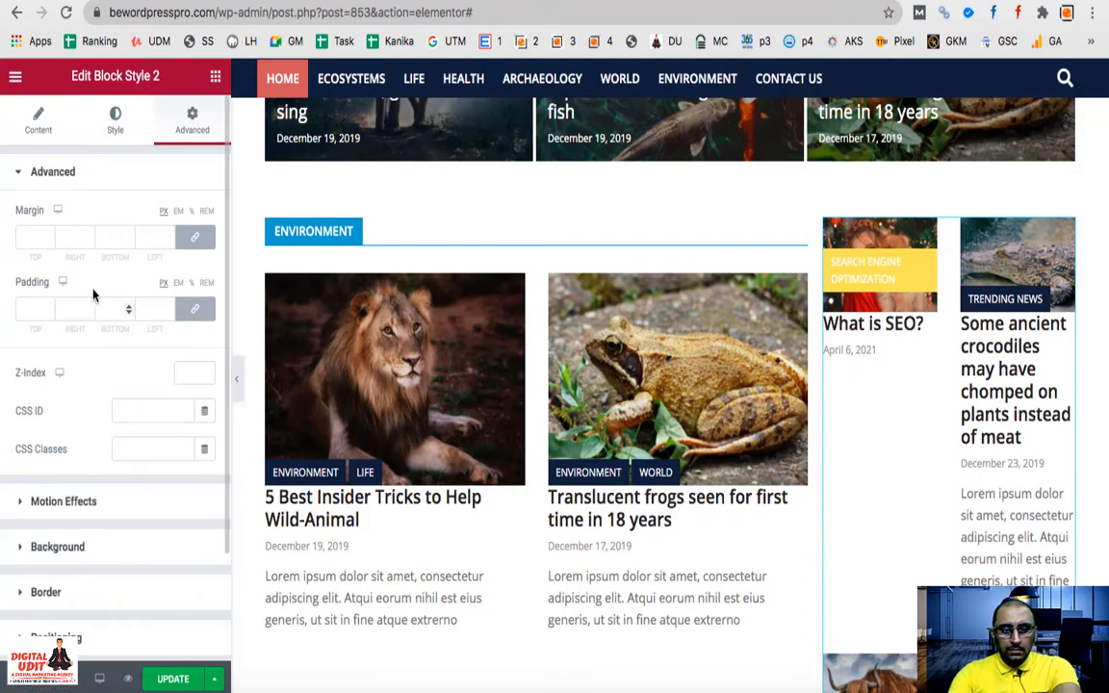
pyautogui.click(194, 309)
pyautogui.click(48, 306)
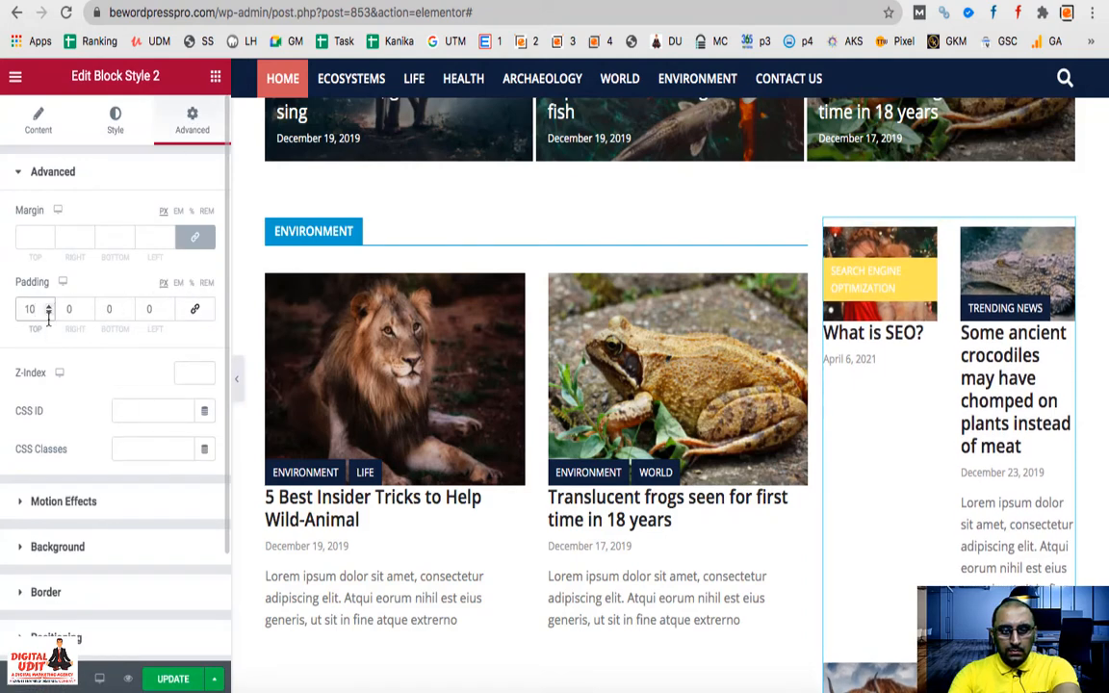
pyautogui.write('0')
# Filter the Block Style 2 widget's posts by category, trying Health and choosing World
pyautogui.click(39, 120)
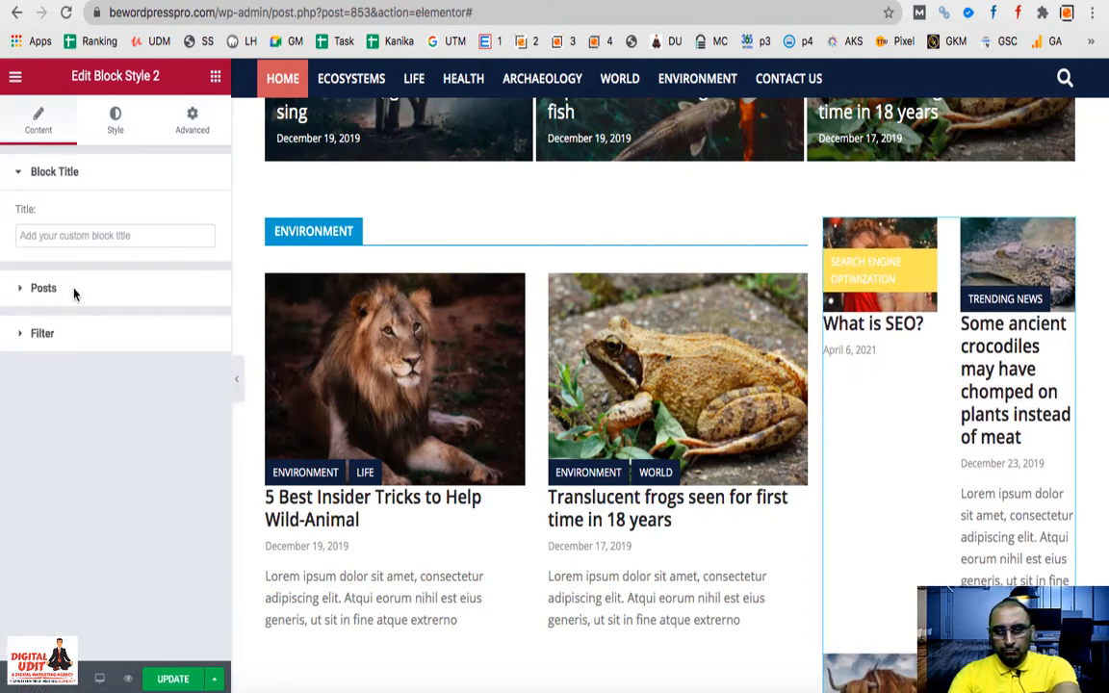
pyautogui.click(74, 288)
pyautogui.click(42, 351)
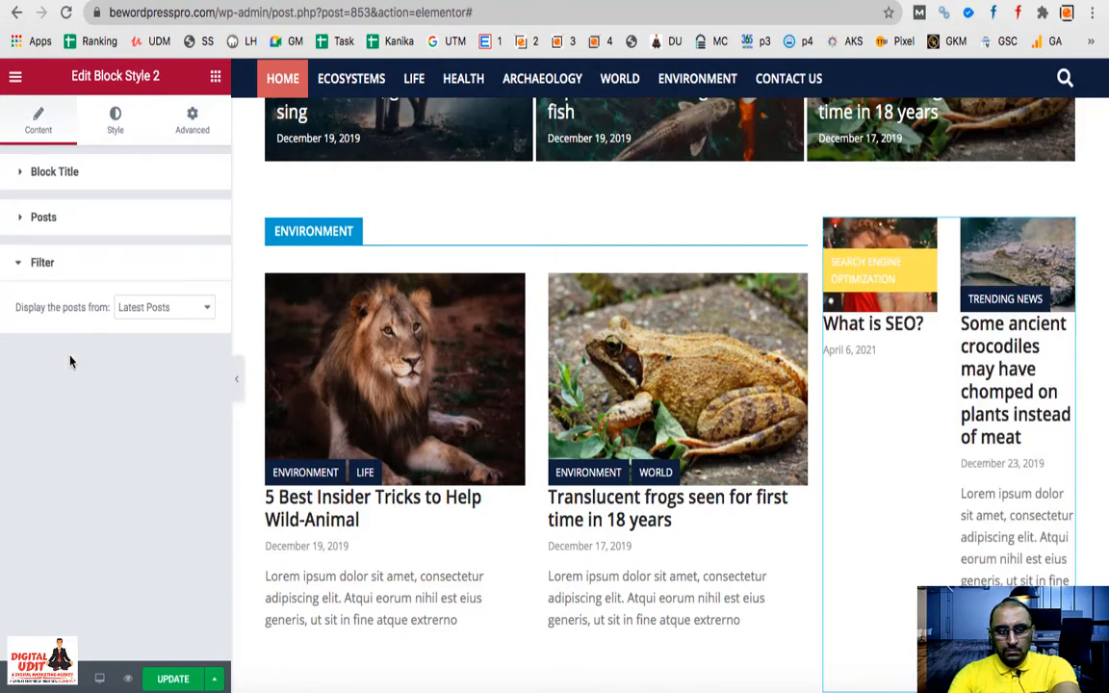
pyautogui.click(159, 307)
pyautogui.click(140, 320)
pyautogui.click(138, 338)
pyautogui.click(139, 389)
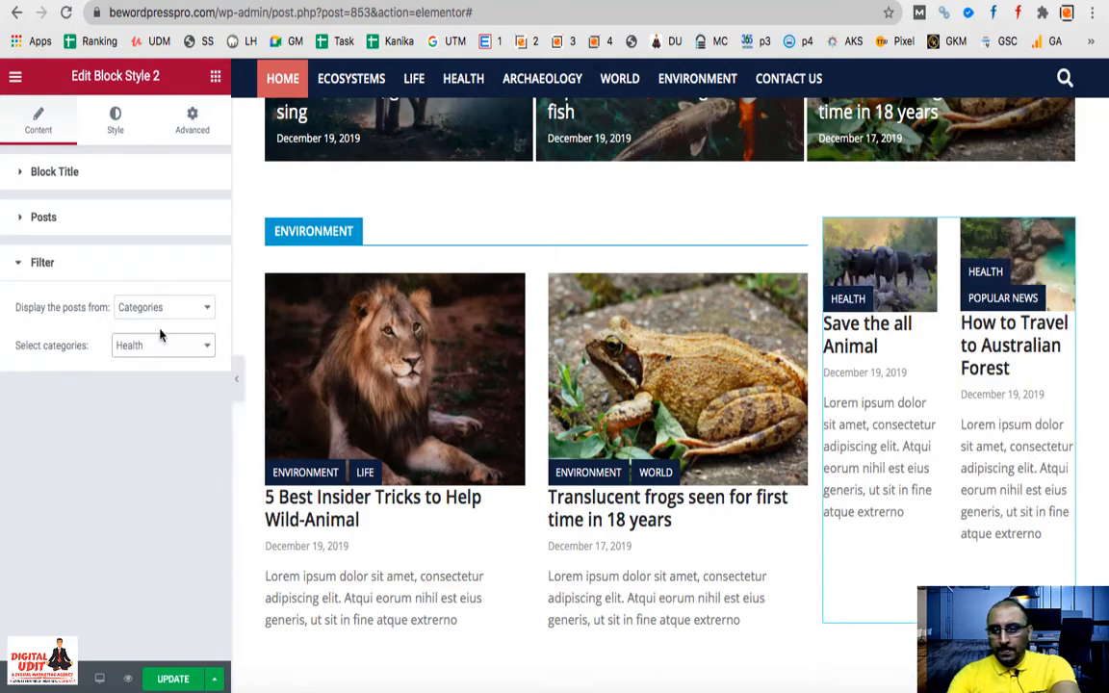
pyautogui.click(161, 344)
pyautogui.click(145, 436)
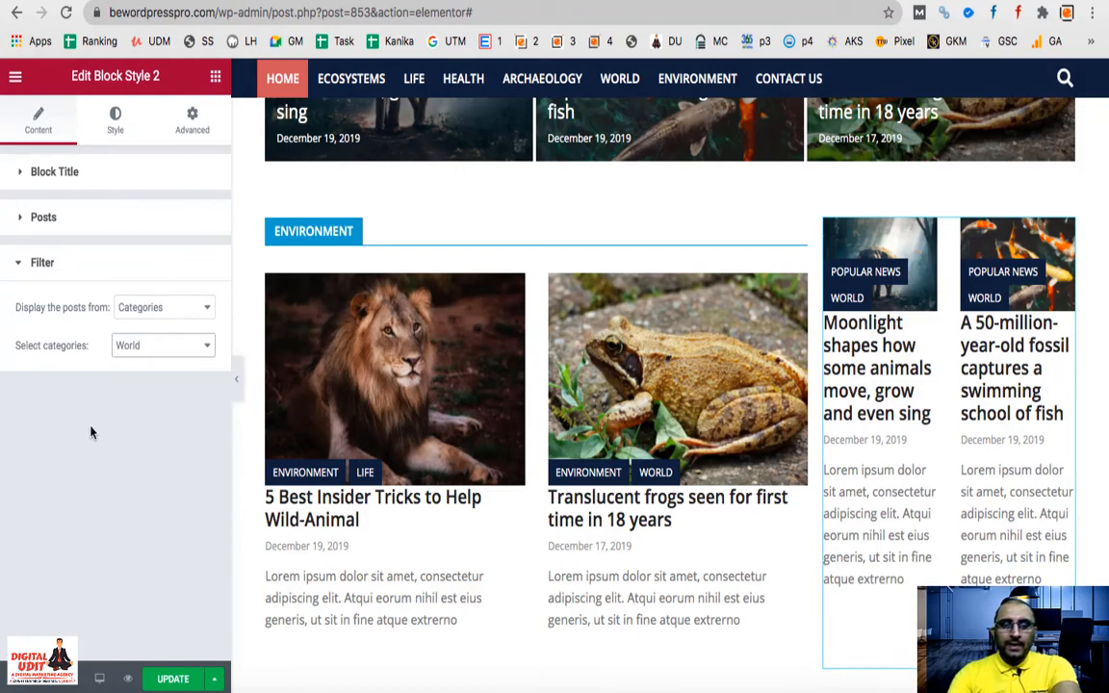
# Delete the Block Style 2 widget from the column beside the Environment block
pyautogui.scroll(2, 923, 333)
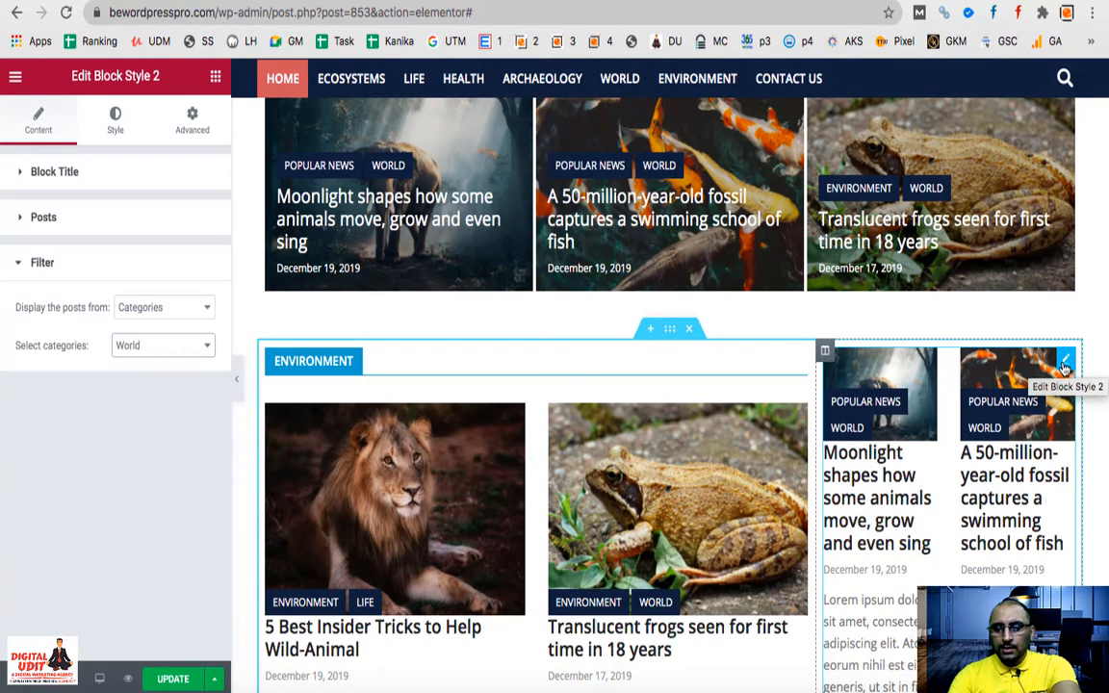
pyautogui.rightClick(1065, 369)
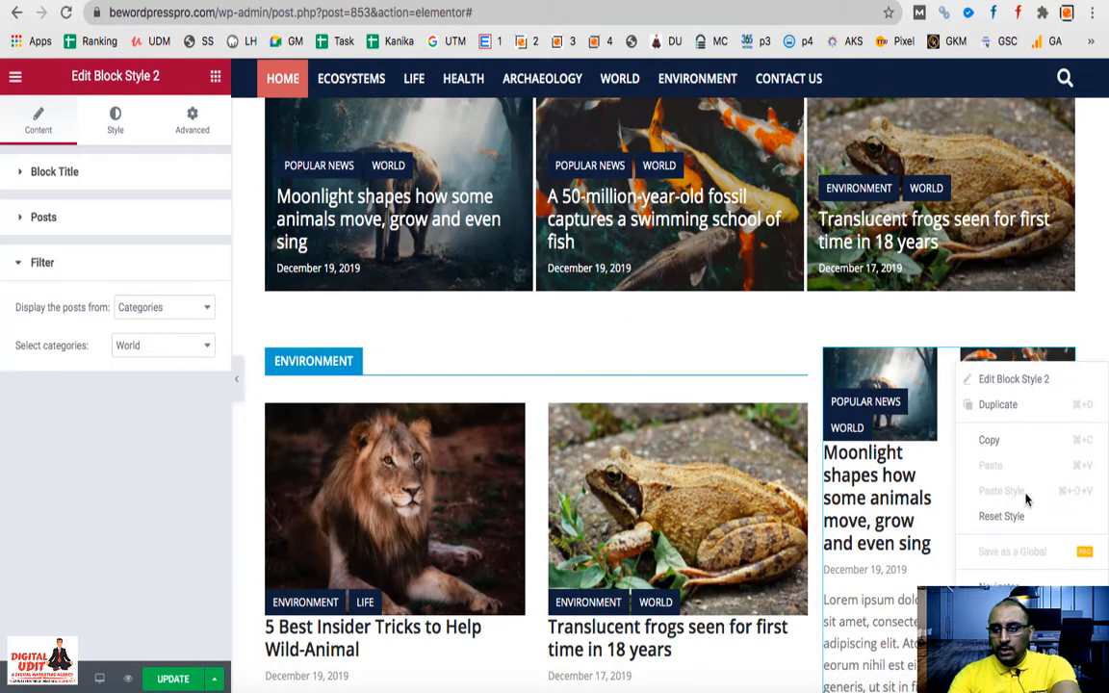
pyautogui.click(998, 622)
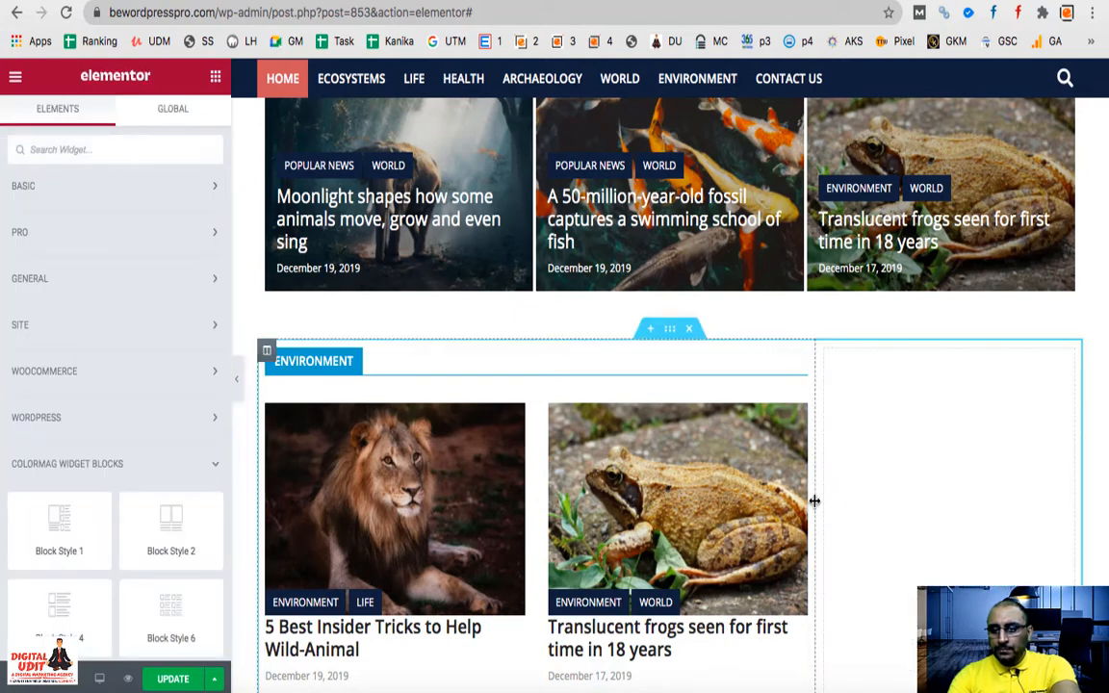
# Narrow the empty column beside the Environment block and place the WordPress Categories widget in it
pyautogui.moveTo(815, 501); pyautogui.dragTo(871, 497)
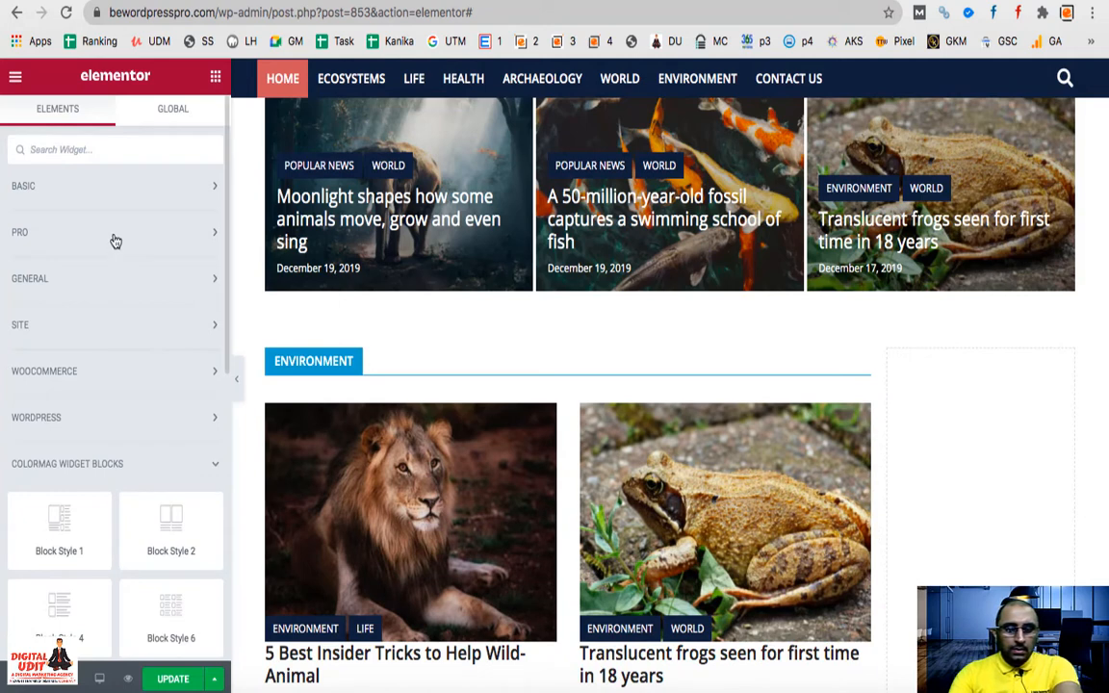
pyautogui.scroll(-2, 126, 363)
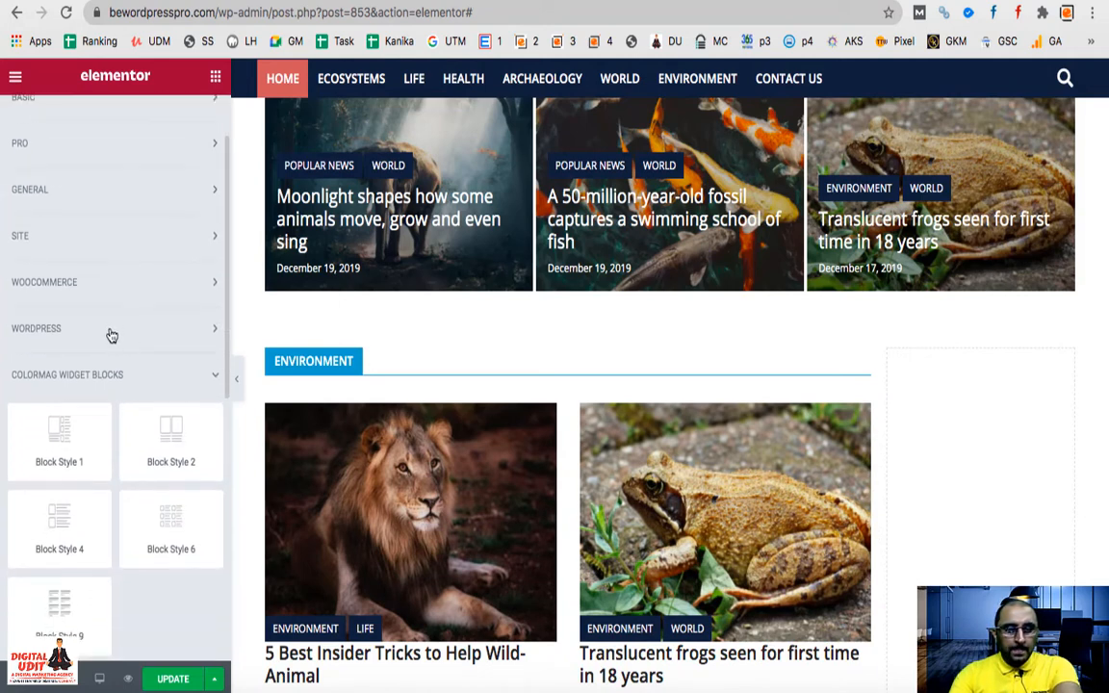
pyautogui.click(112, 335)
pyautogui.scroll(-2, 112, 335)
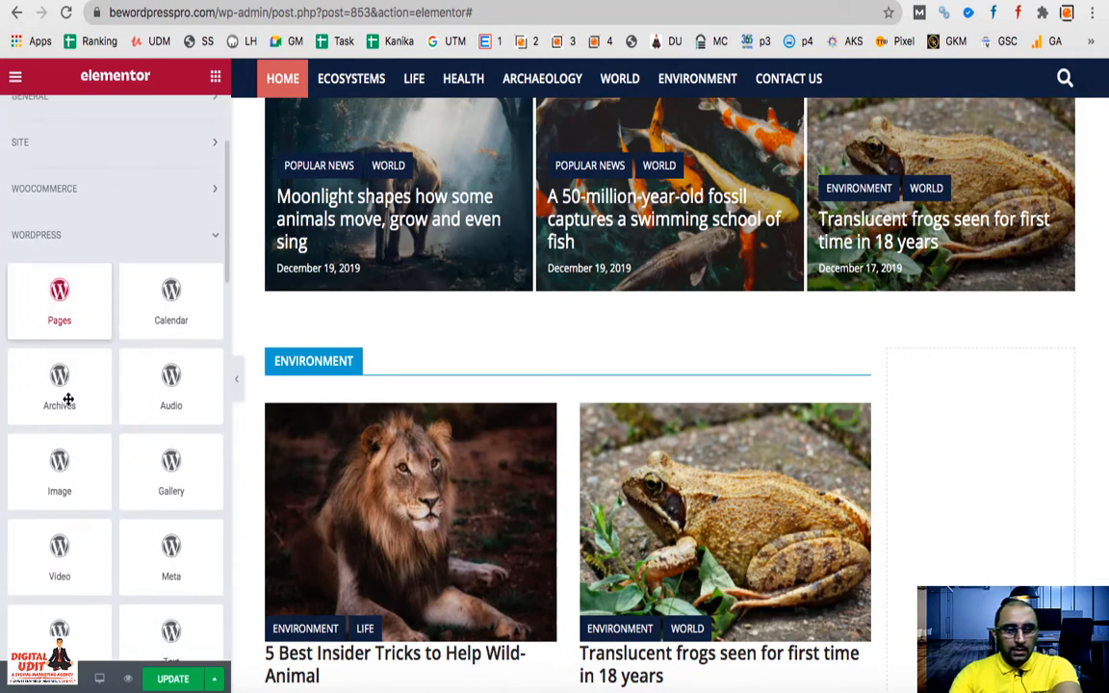
pyautogui.scroll(-5, 68, 443)
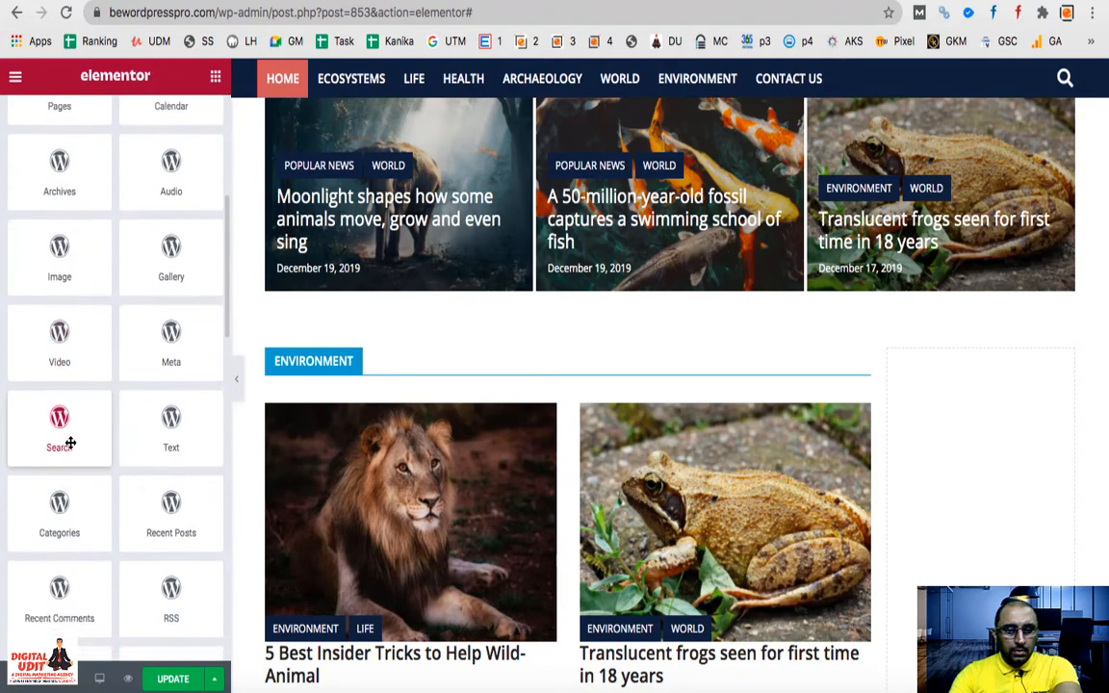
pyautogui.scroll(-5, 69, 445)
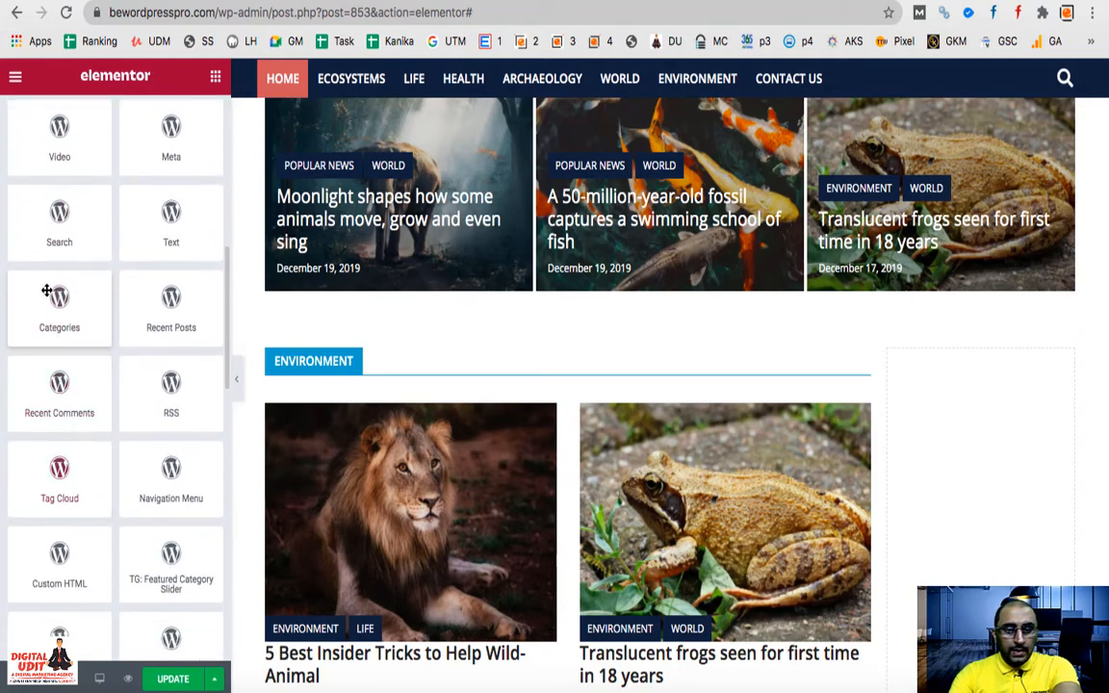
pyautogui.moveTo(47, 312); pyautogui.dragTo(949, 515)
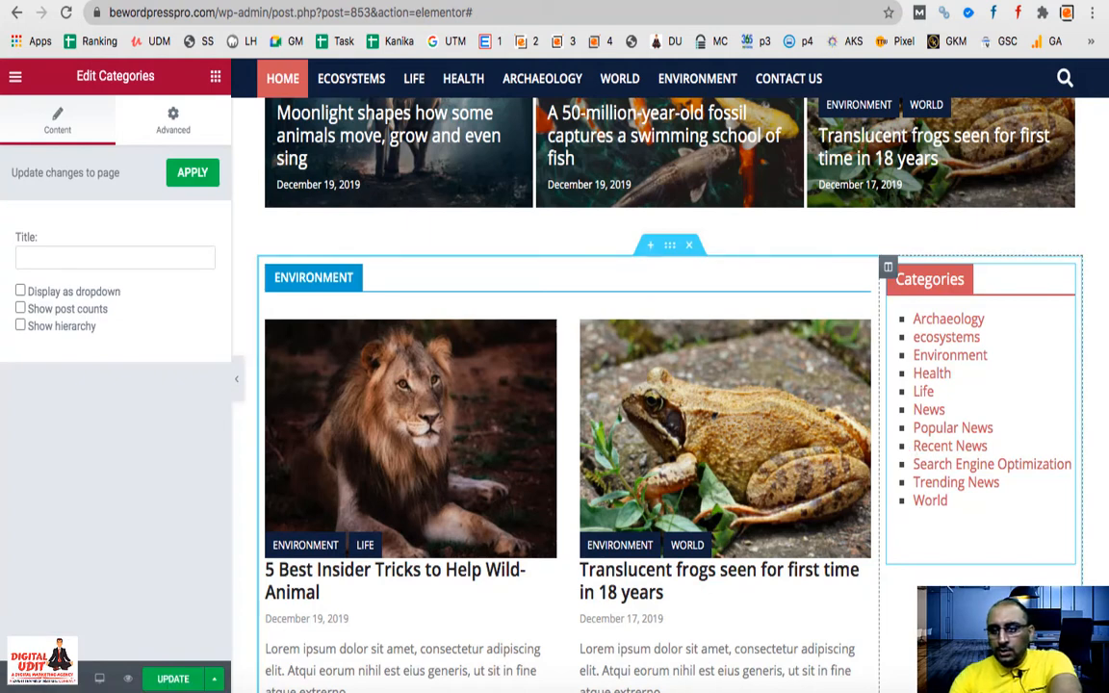
# Review the advanced settings available for the Categories widget
pyautogui.scroll(-1, 961, 277)
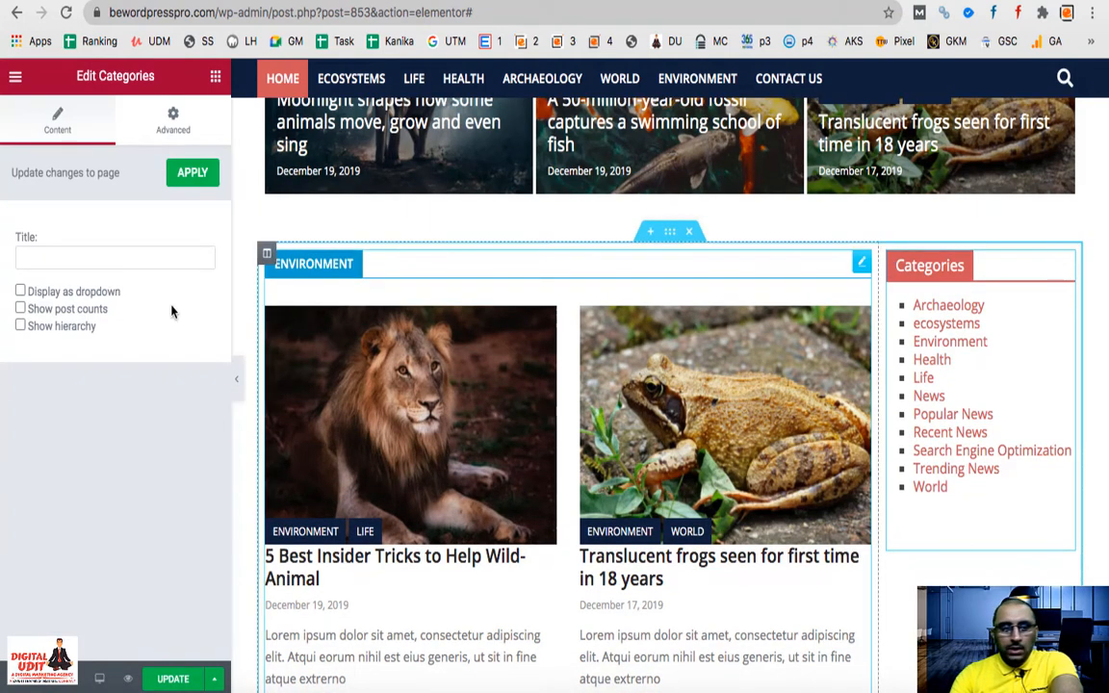
pyautogui.click(174, 130)
pyautogui.scroll(-3, 143, 478)
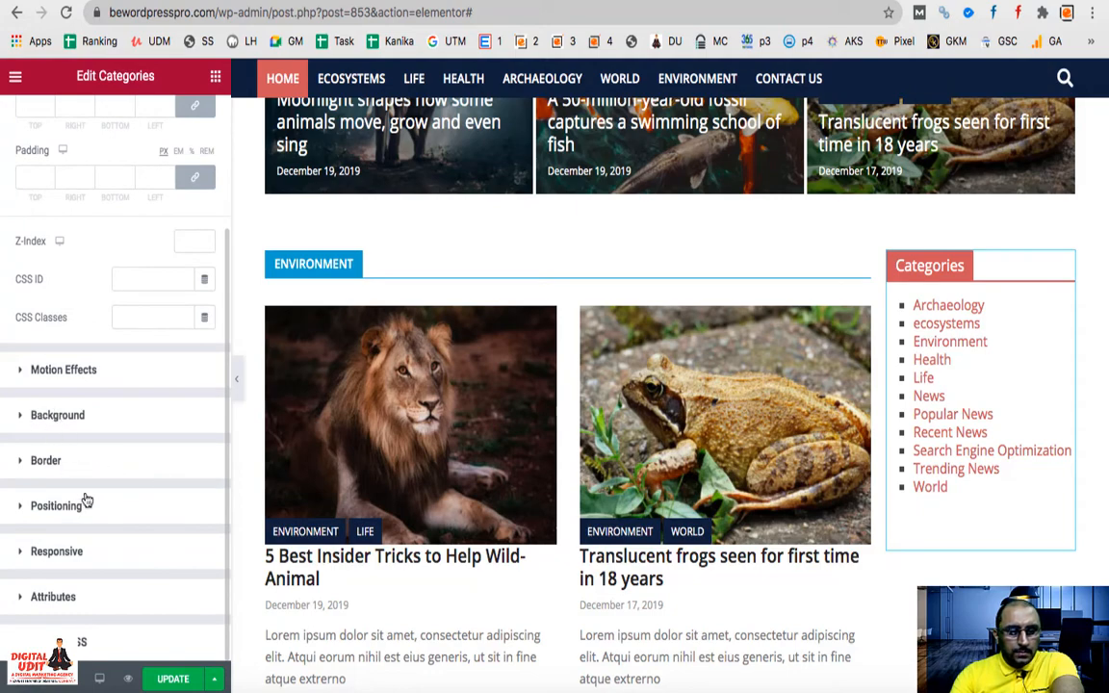
pyautogui.scroll(3, 86, 500)
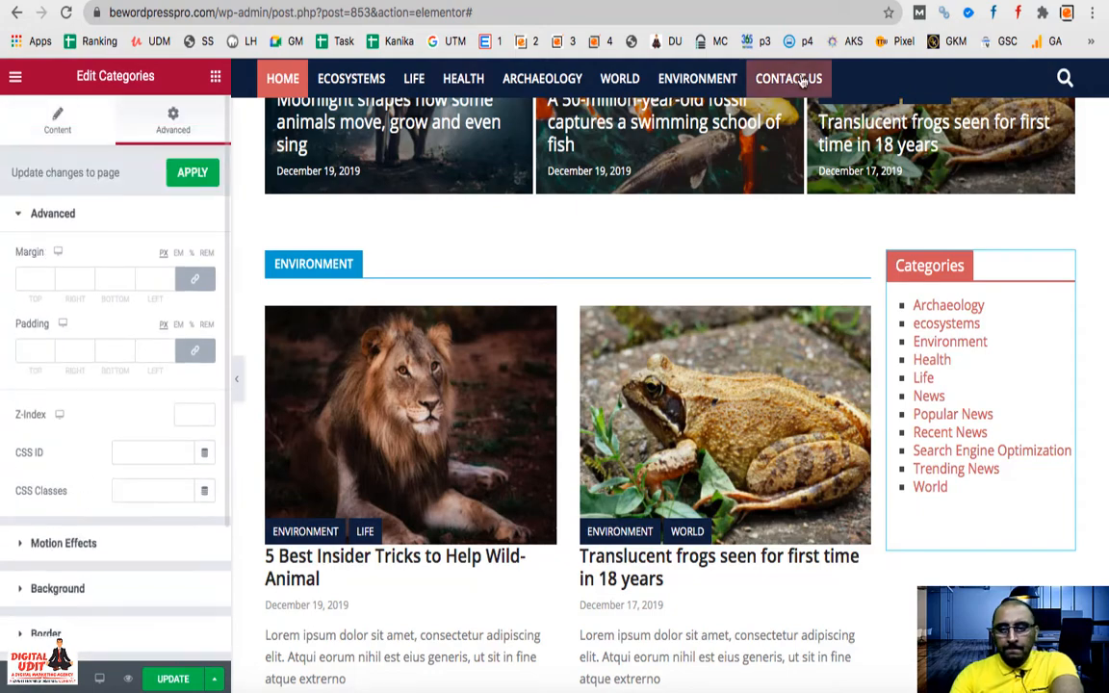
# Compare the Categories column with the Ecosystems, Recent News, Trending News and Experiences blocks further down the page
pyautogui.scroll(-4, 886, 441)
pyautogui.scroll(-4, 631, 376)
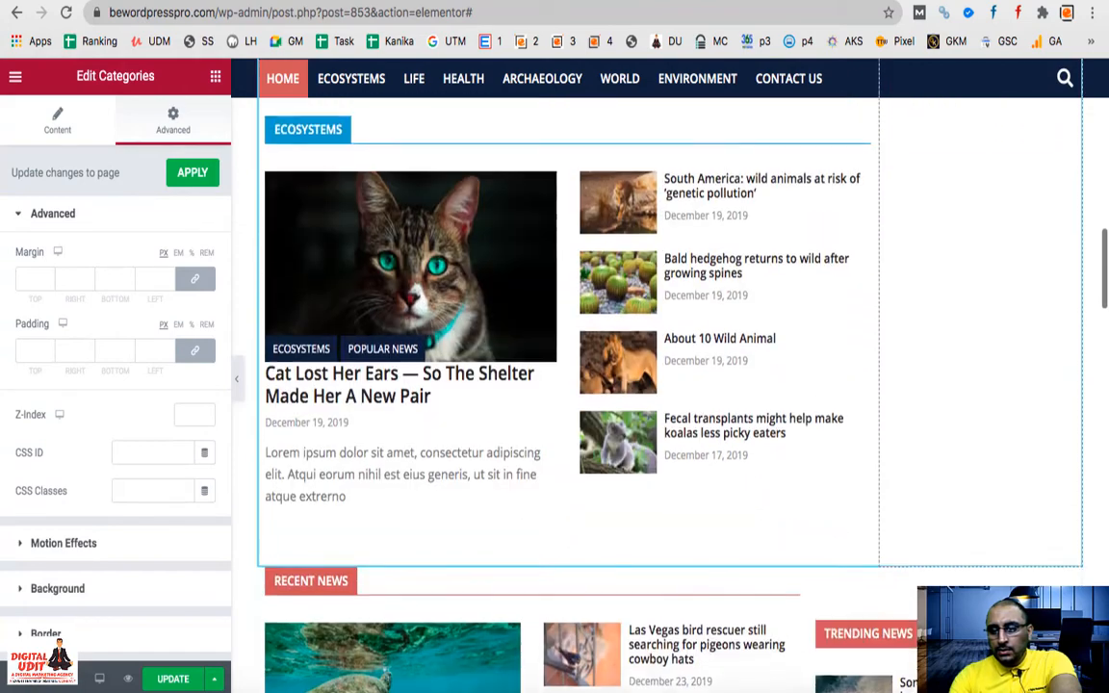
pyautogui.scroll(4, 631, 376)
pyautogui.scroll(-1, 631, 375)
pyautogui.scroll(3, 568, 375)
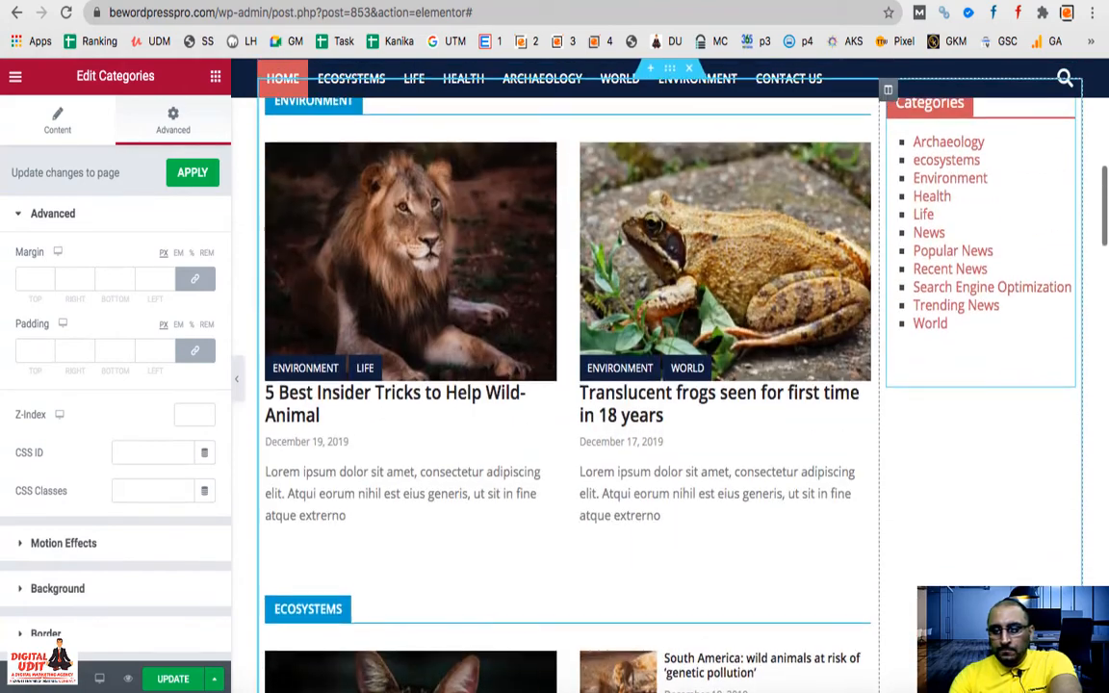
pyautogui.scroll(-5, 568, 375)
pyautogui.scroll(-5, 568, 376)
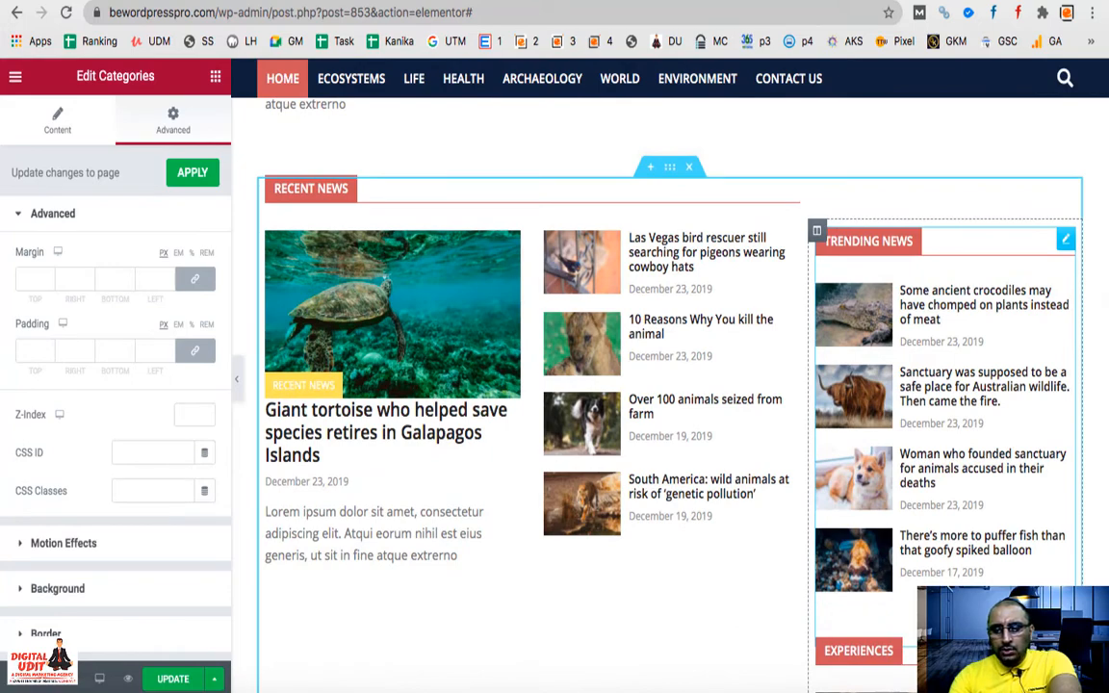
pyautogui.scroll(-5, 568, 376)
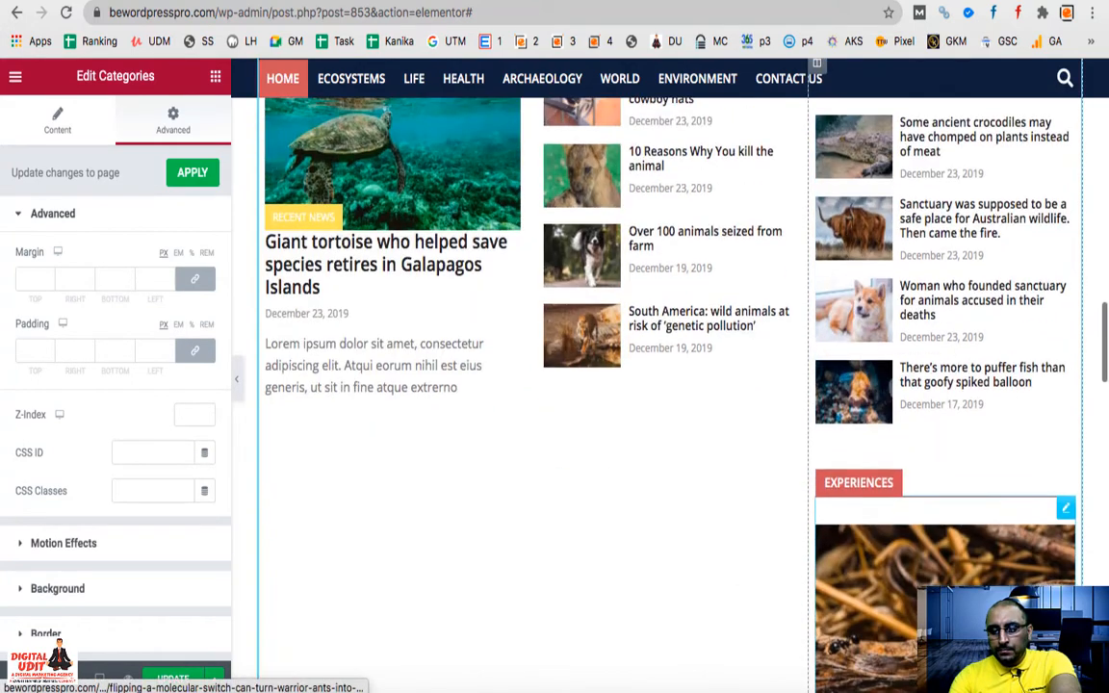
pyautogui.scroll(-1, 568, 376)
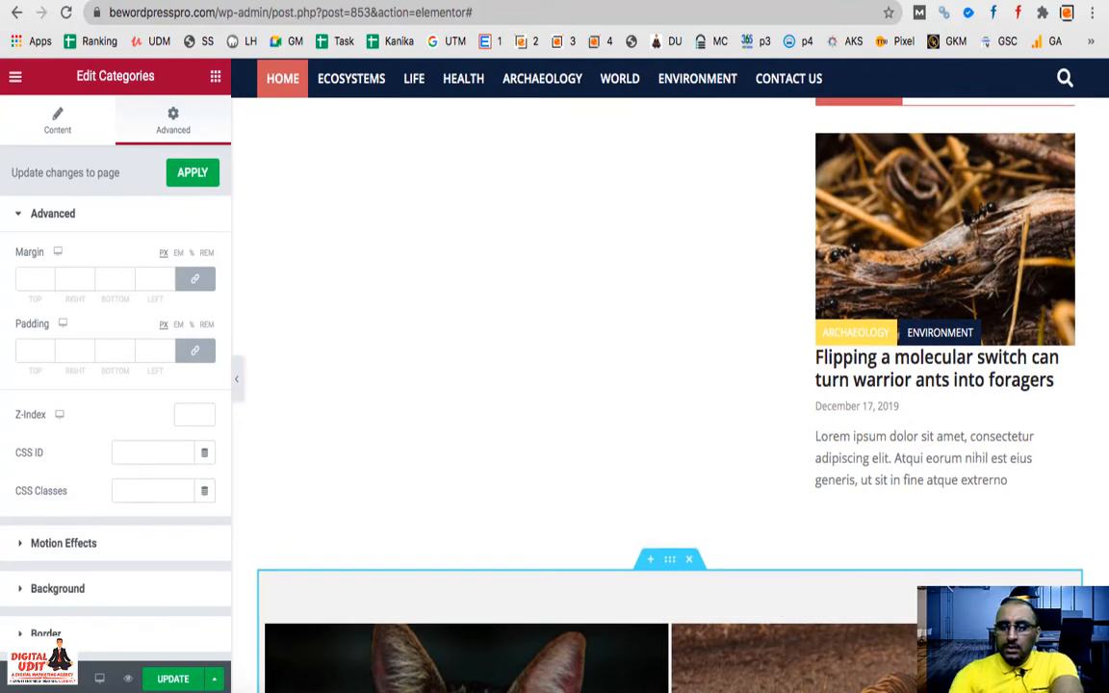
pyautogui.scroll(3, 1032, 439)
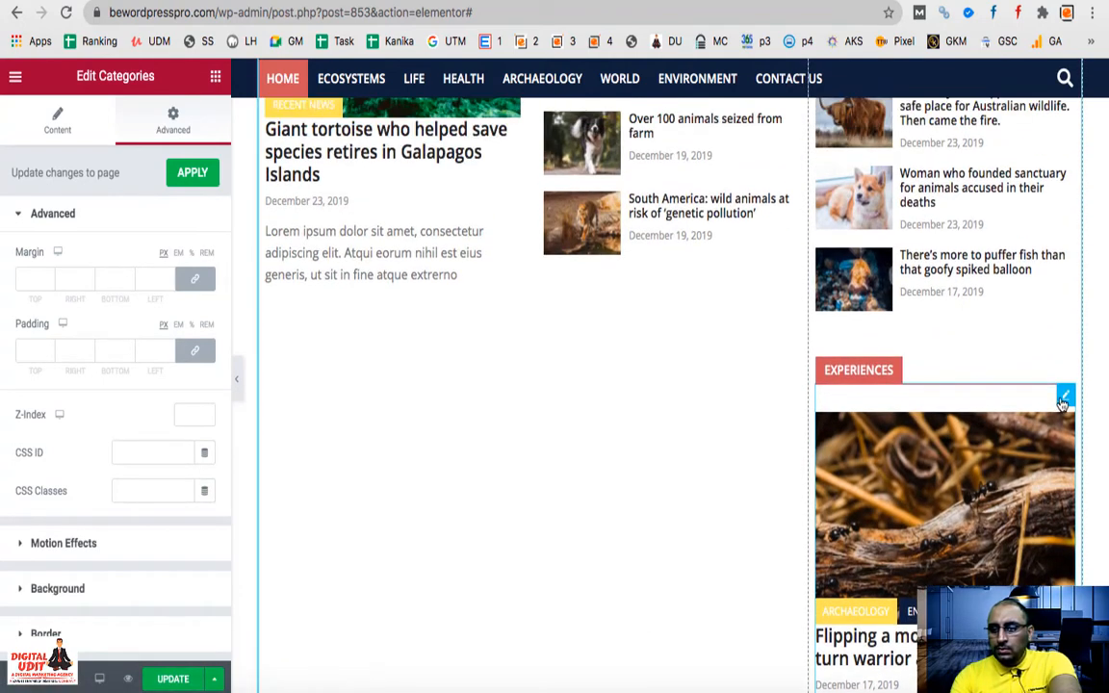
pyautogui.moveTo(1061, 396); pyautogui.dragTo(1030, 377)
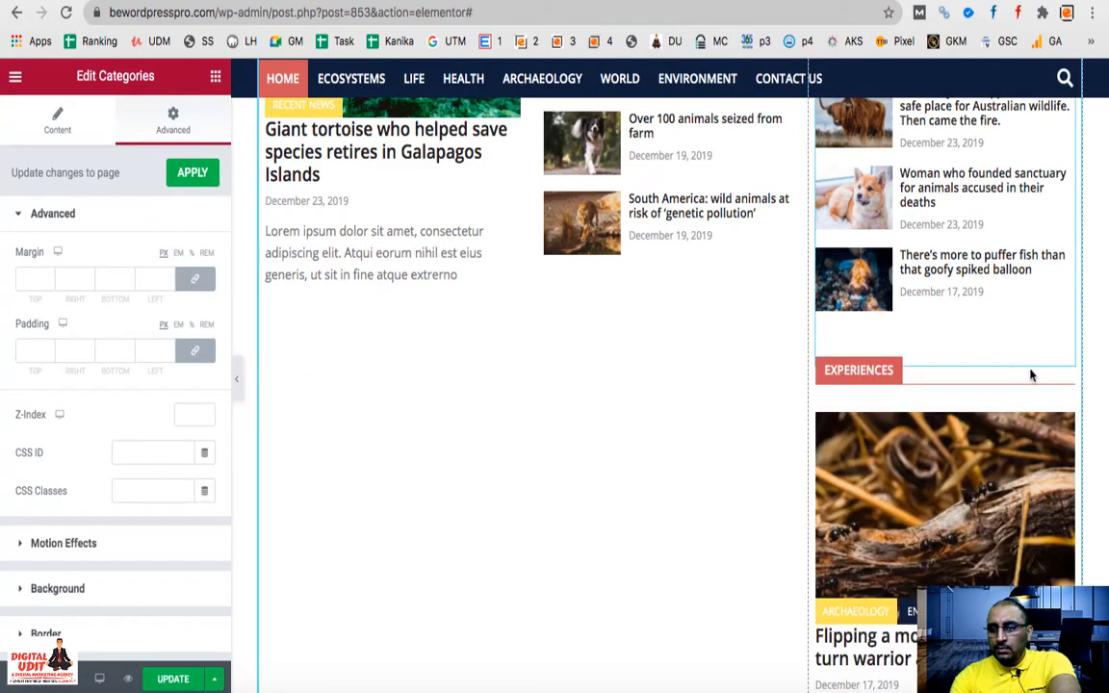
# Try a copy of the Experiences block below the Categories widget in the narrow column, and delete that copy
pyautogui.rightClick(1067, 403)
pyautogui.click(1001, 423)
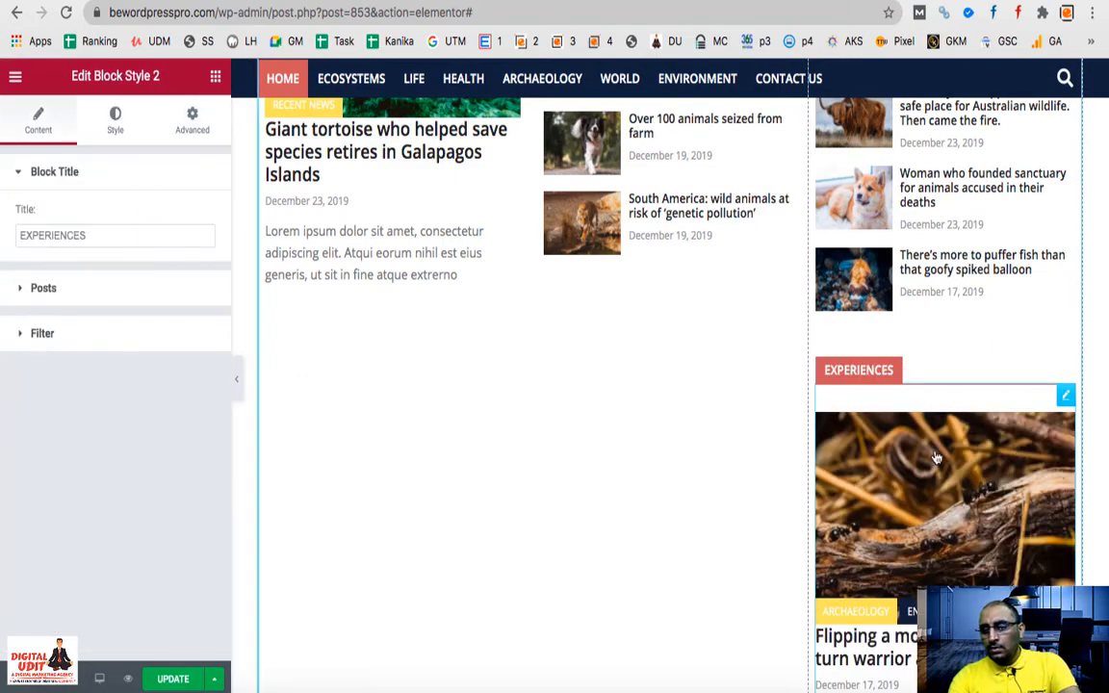
pyautogui.scroll(5, 936, 458)
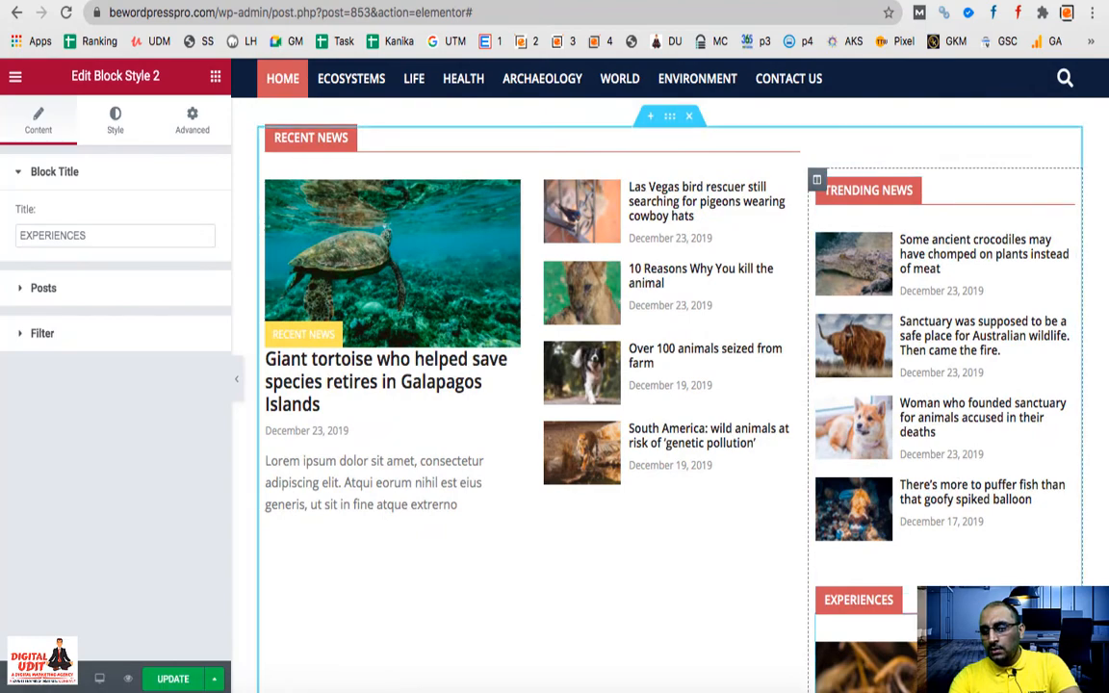
pyautogui.moveTo(872, 396); pyautogui.dragTo(953, 169)
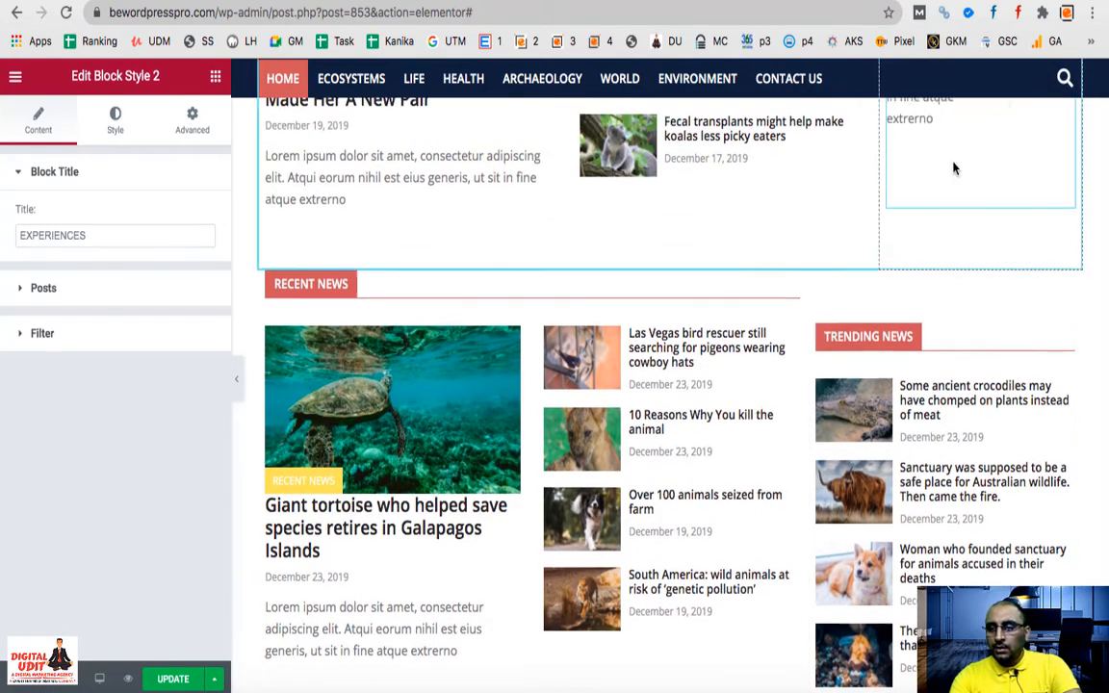
pyautogui.scroll(7, 954, 168)
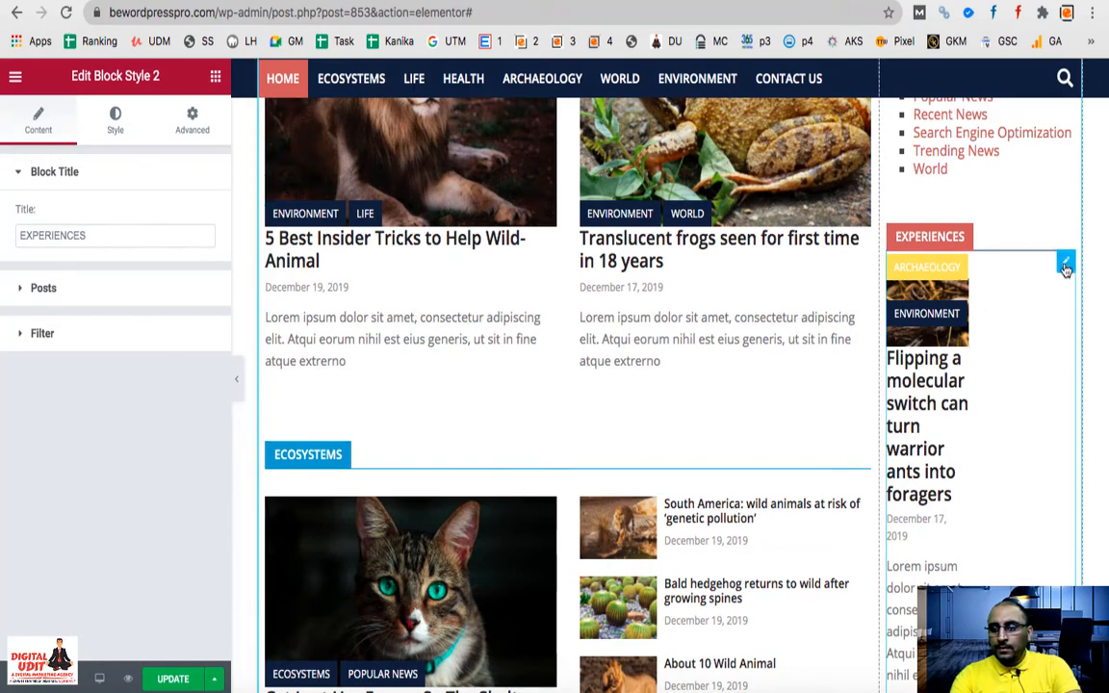
pyautogui.rightClick(1066, 269)
pyautogui.click(1001, 527)
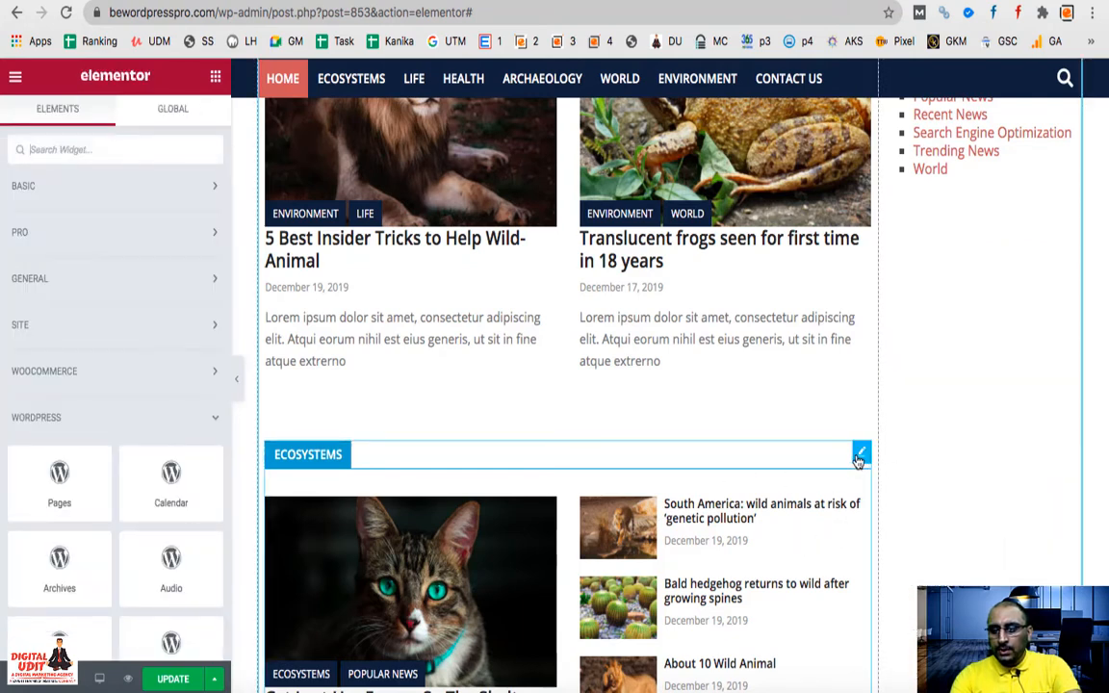
# Filter the Recent News block to the World category and set its number of posts to display to 5
pyautogui.scroll(-5, 859, 462)
pyautogui.scroll(-5, 914, 458)
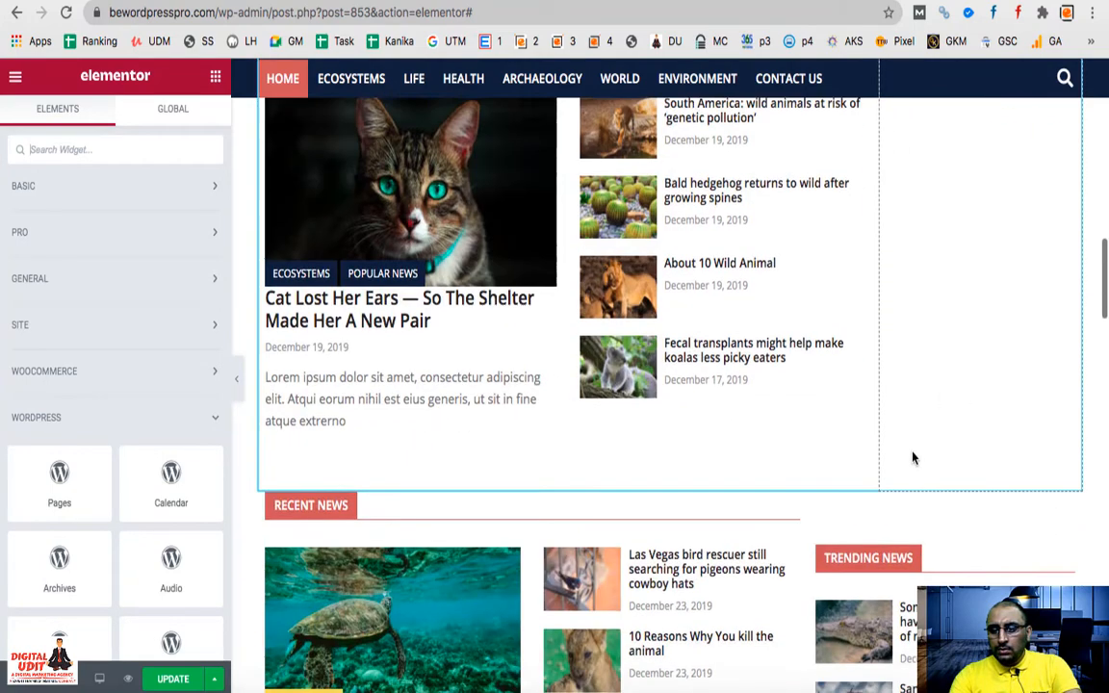
pyautogui.scroll(-4, 913, 458)
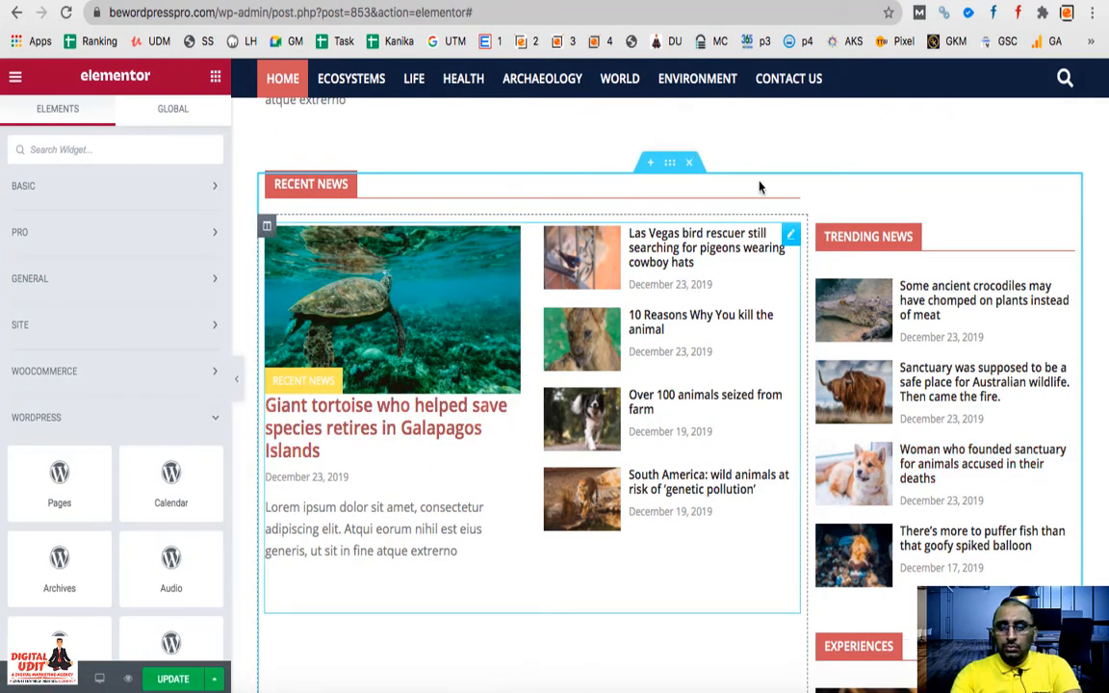
pyautogui.click(789, 235)
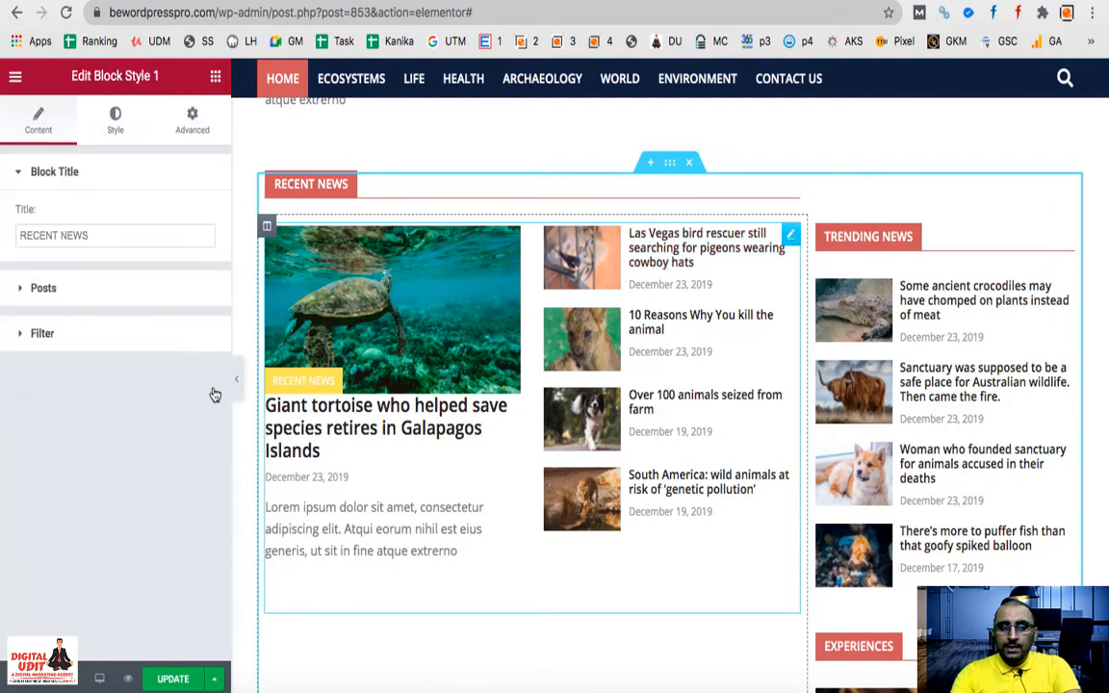
pyautogui.click(113, 338)
pyautogui.click(142, 348)
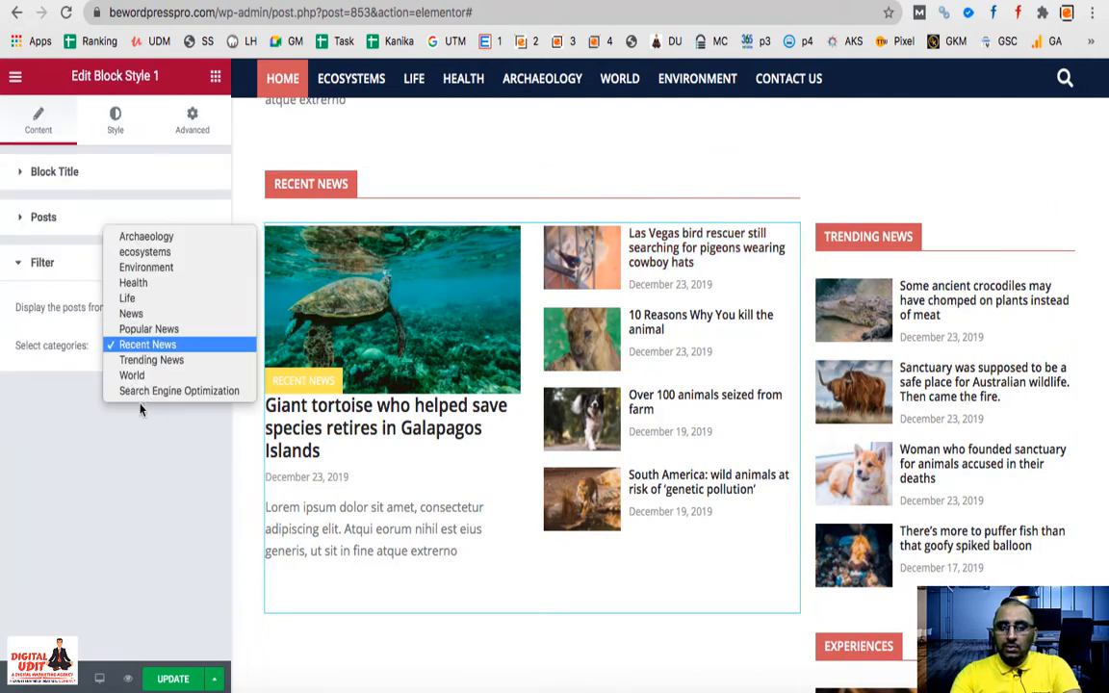
pyautogui.click(141, 375)
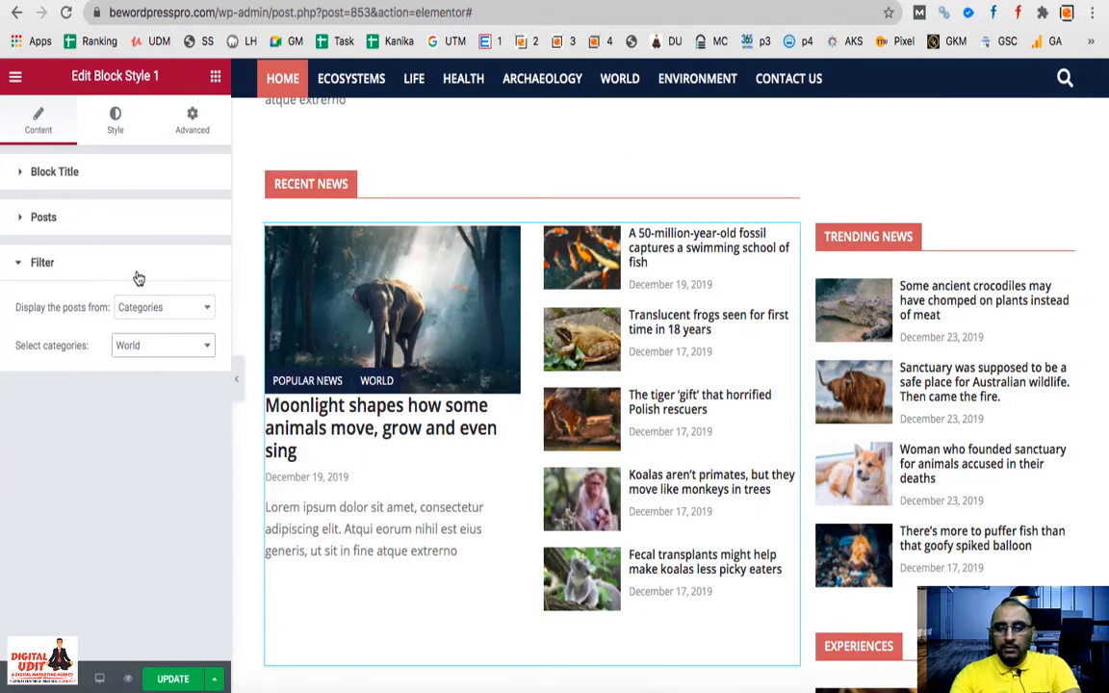
pyautogui.click(108, 220)
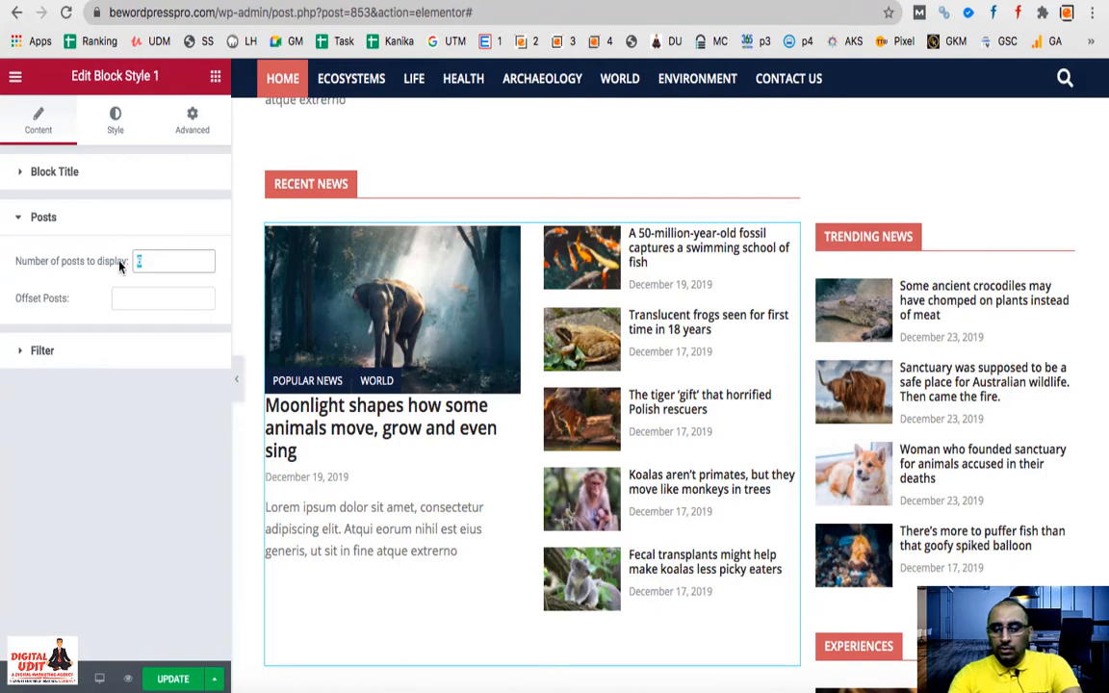
pyautogui.write('5')
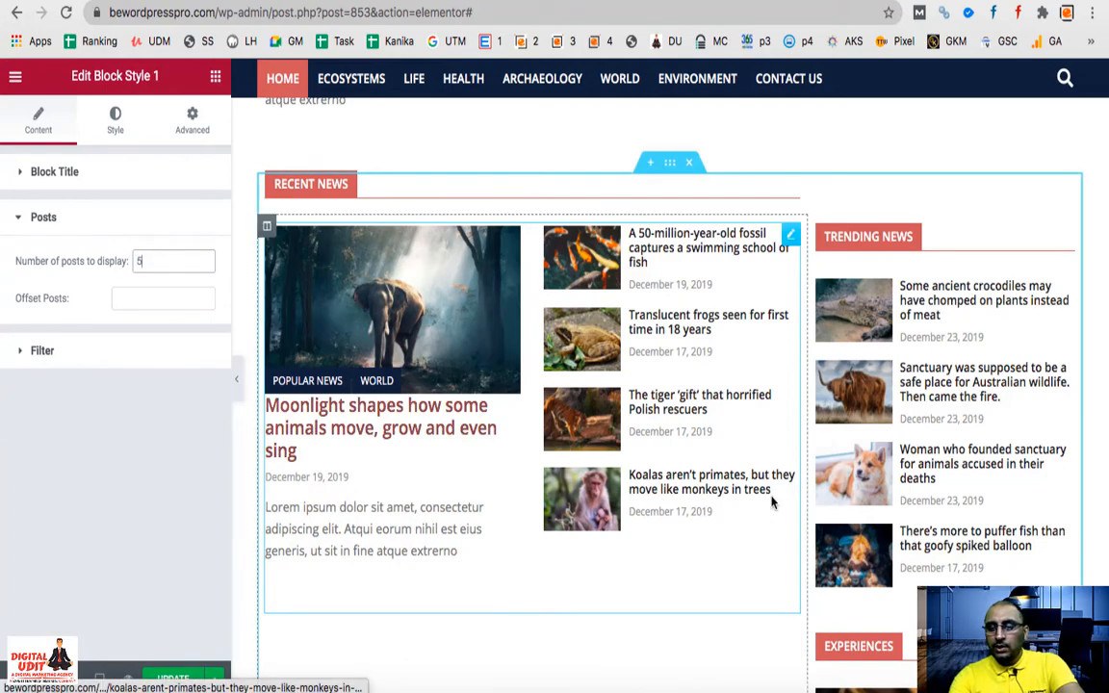
# Filter the Trending News block to show posts from the Archaeology category
pyautogui.click(1065, 232)
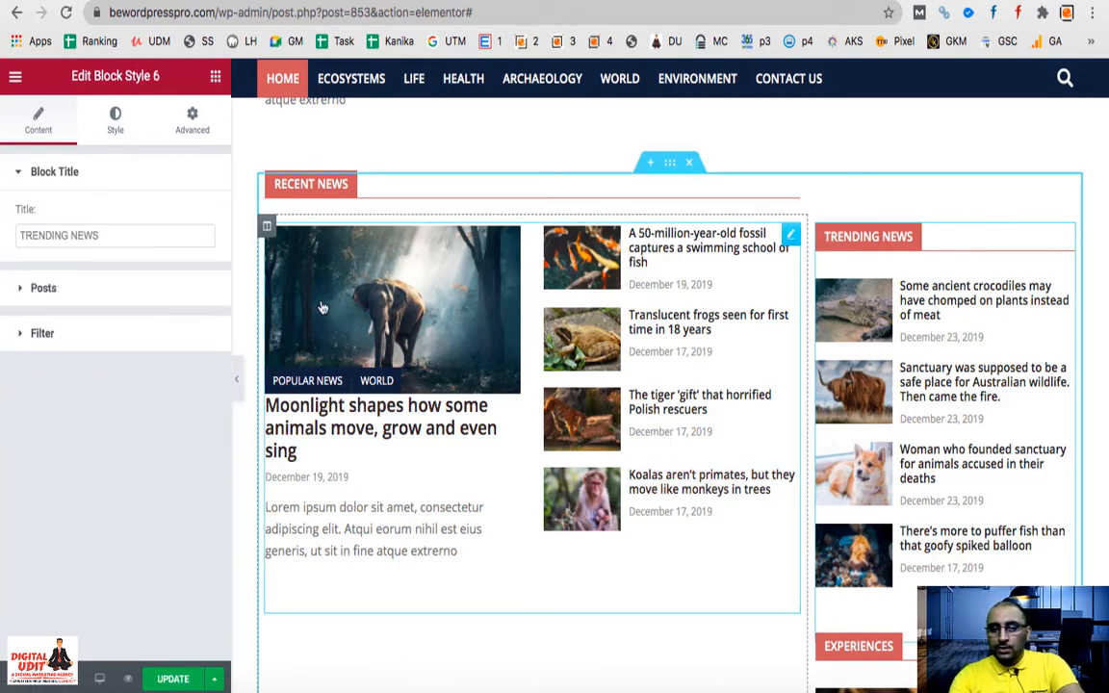
pyautogui.click(114, 334)
pyautogui.click(176, 353)
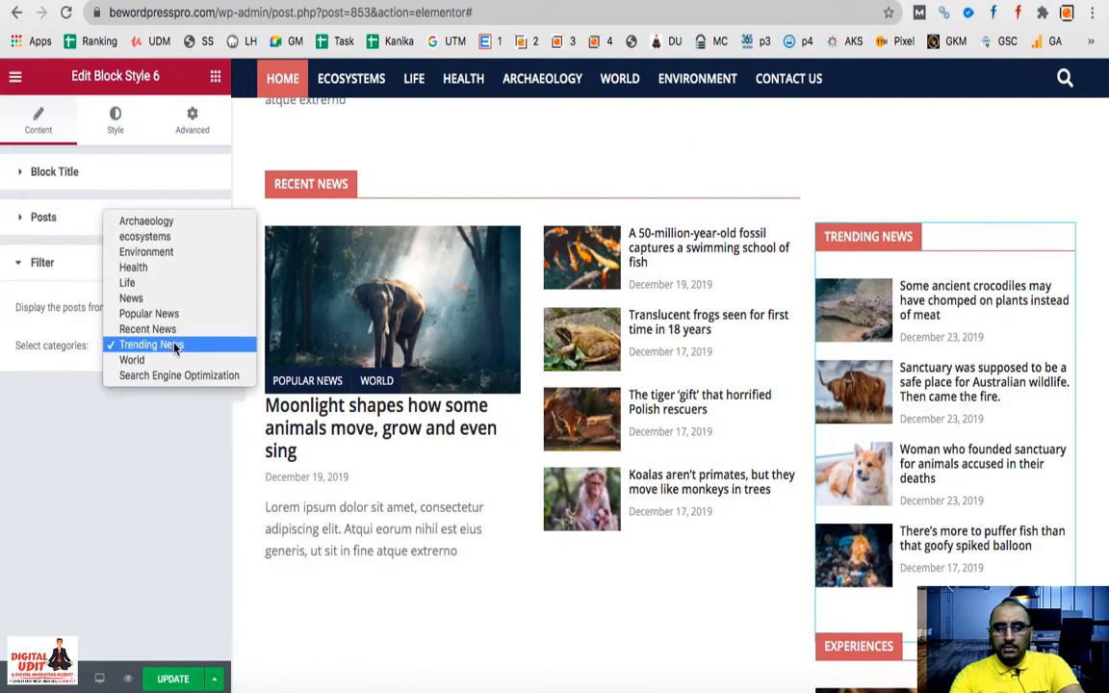
pyautogui.click(146, 221)
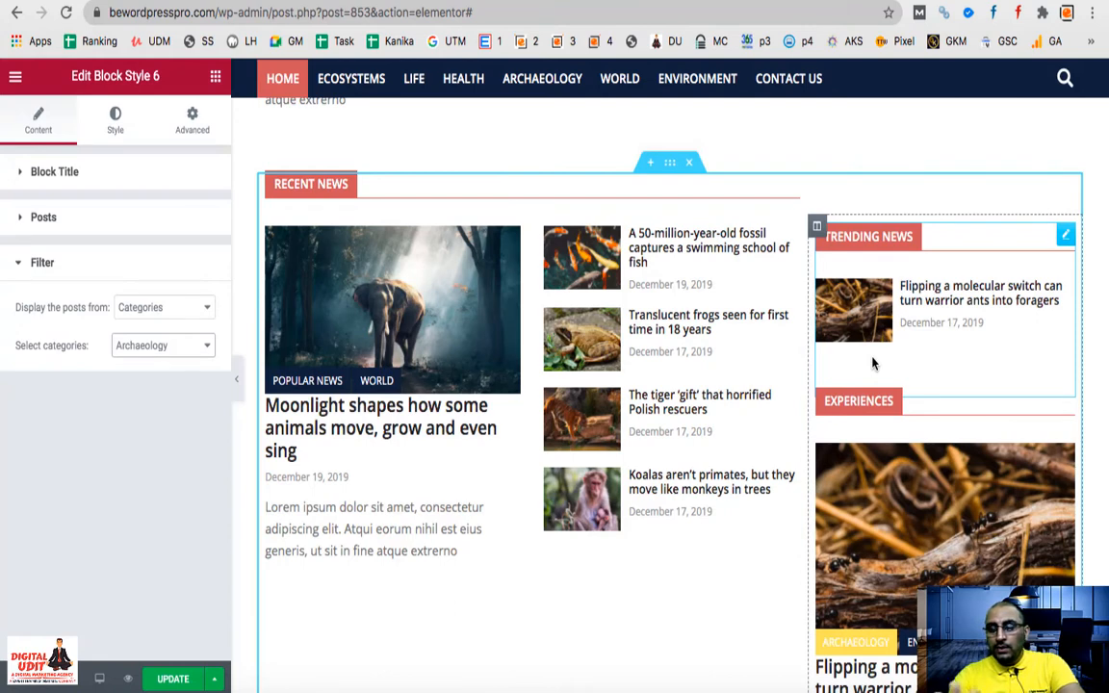
# Set the Experiences block beneath Trending News to display its posts from Latest Posts
pyautogui.click(1067, 442)
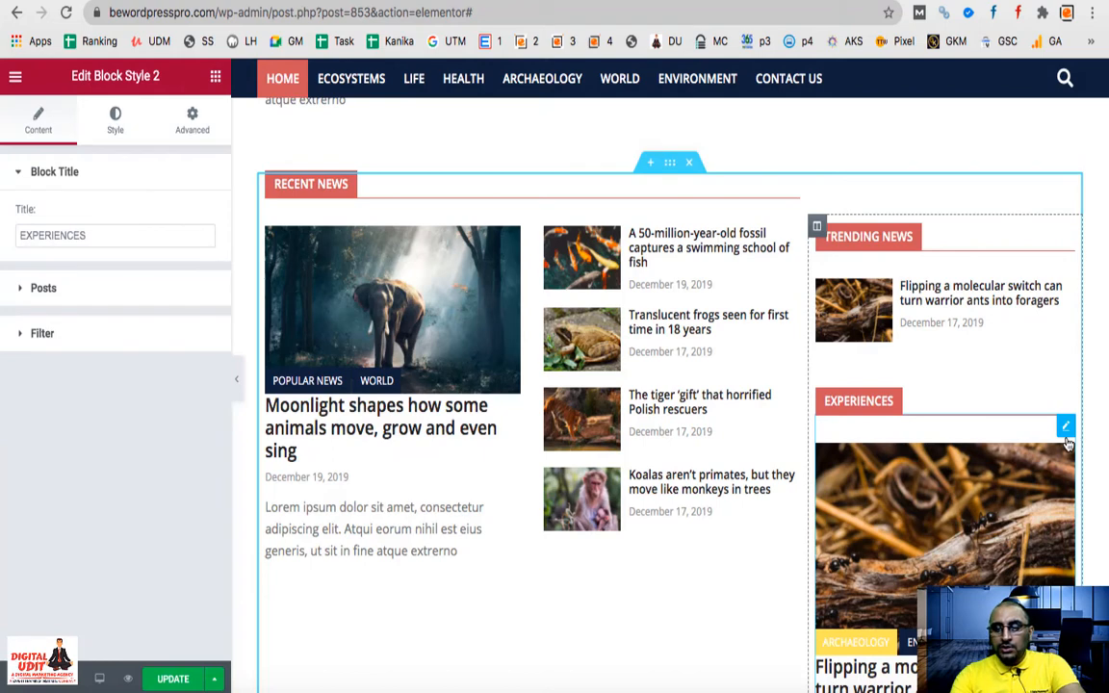
pyautogui.click(76, 334)
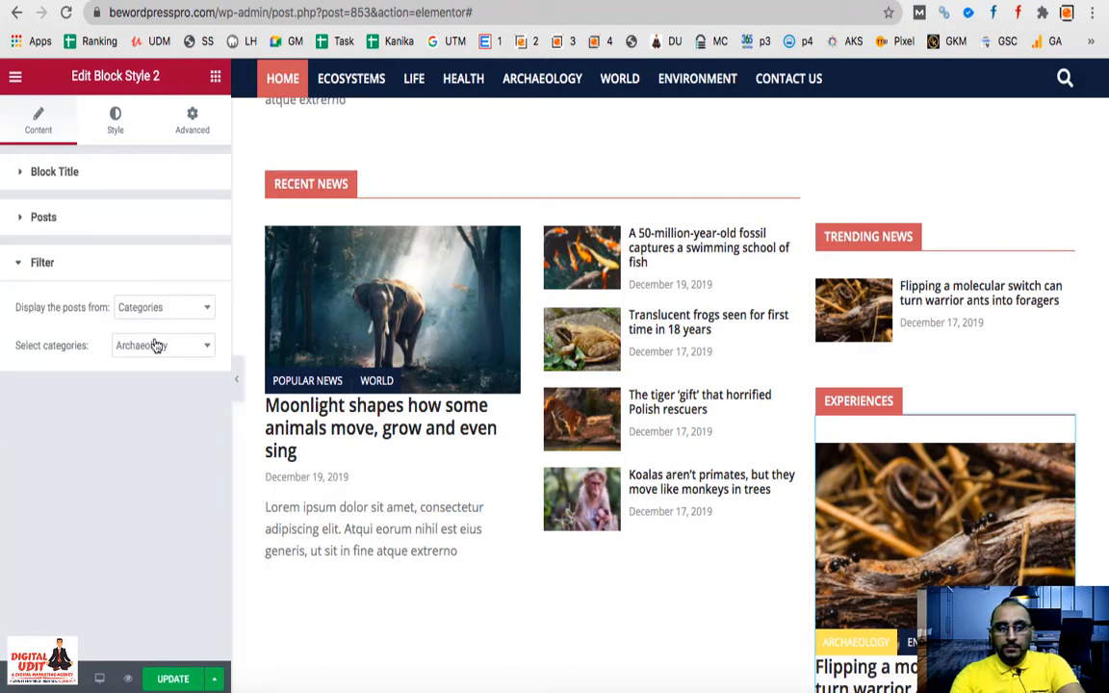
pyautogui.click(159, 310)
pyautogui.click(159, 294)
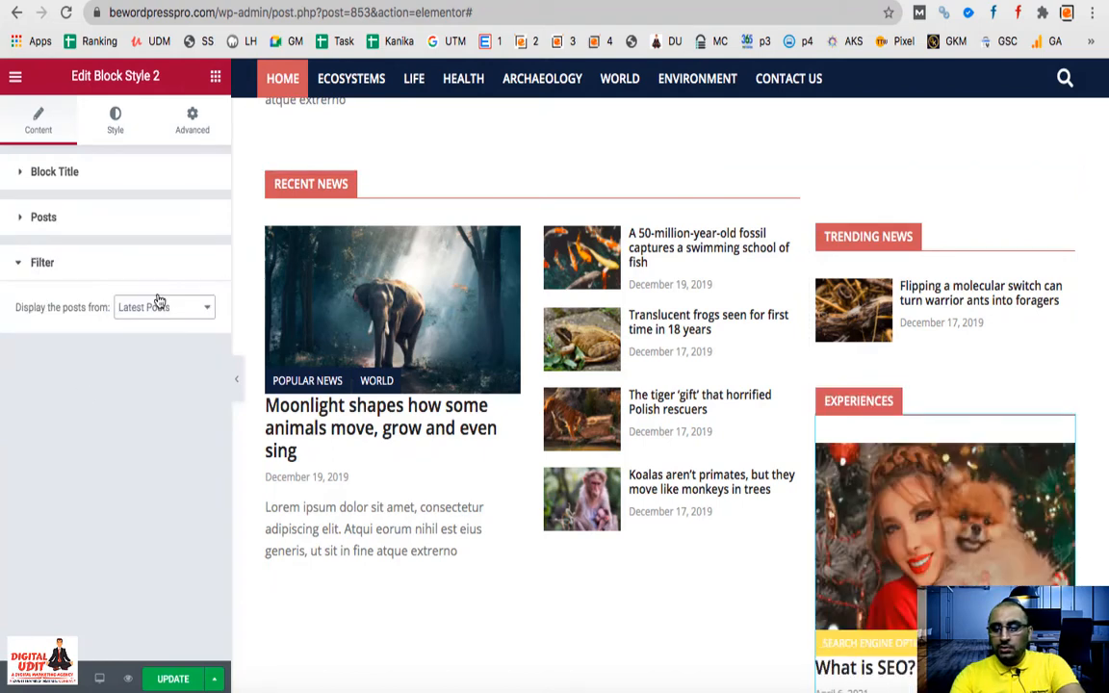
pyautogui.scroll(-5, 696, 601)
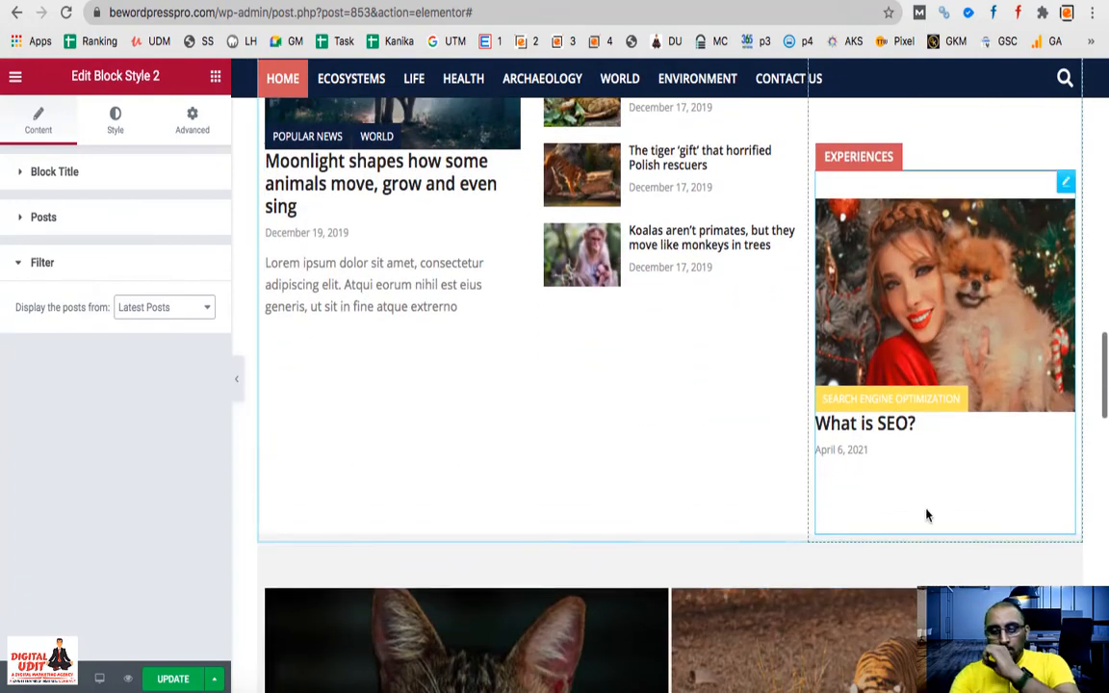
# Delete the Trending News block from the side column of the Recent News section
pyautogui.scroll(8, 927, 515)
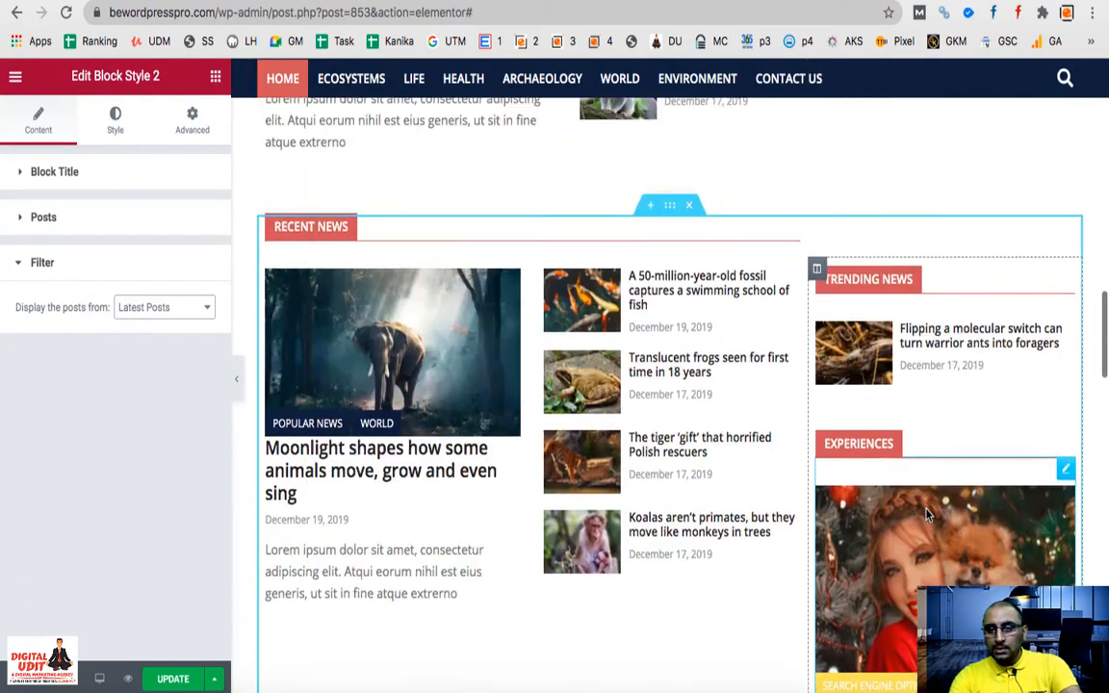
pyautogui.scroll(-2, 927, 515)
pyautogui.scroll(9, 927, 515)
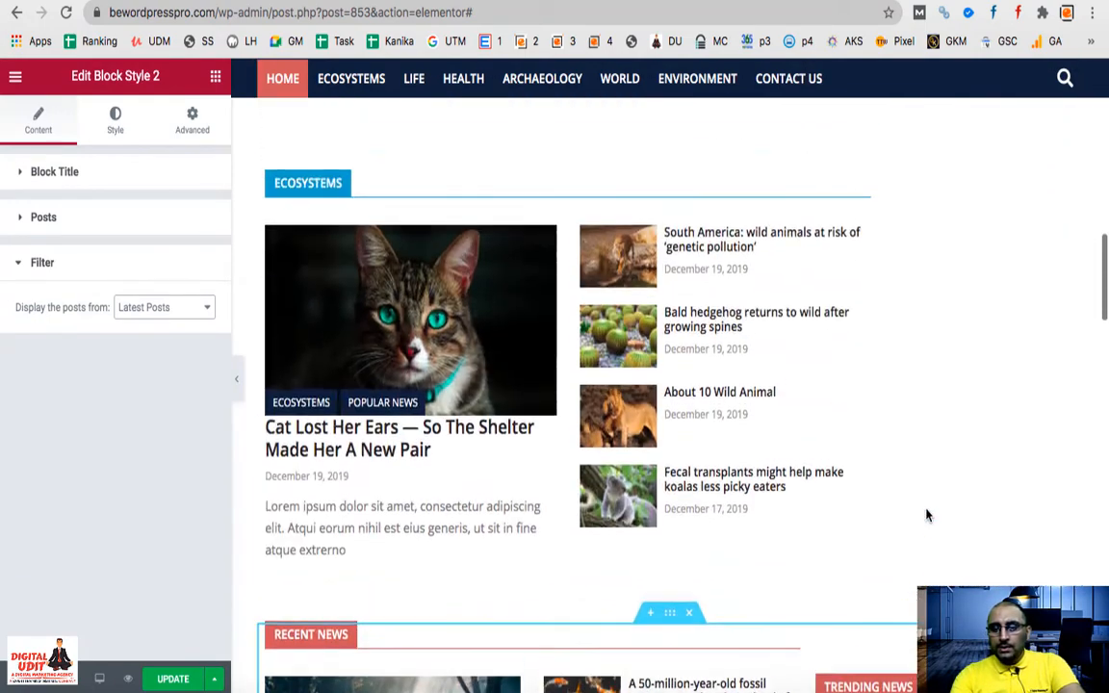
pyautogui.scroll(4, 927, 515)
pyautogui.scroll(-12, 829, 503)
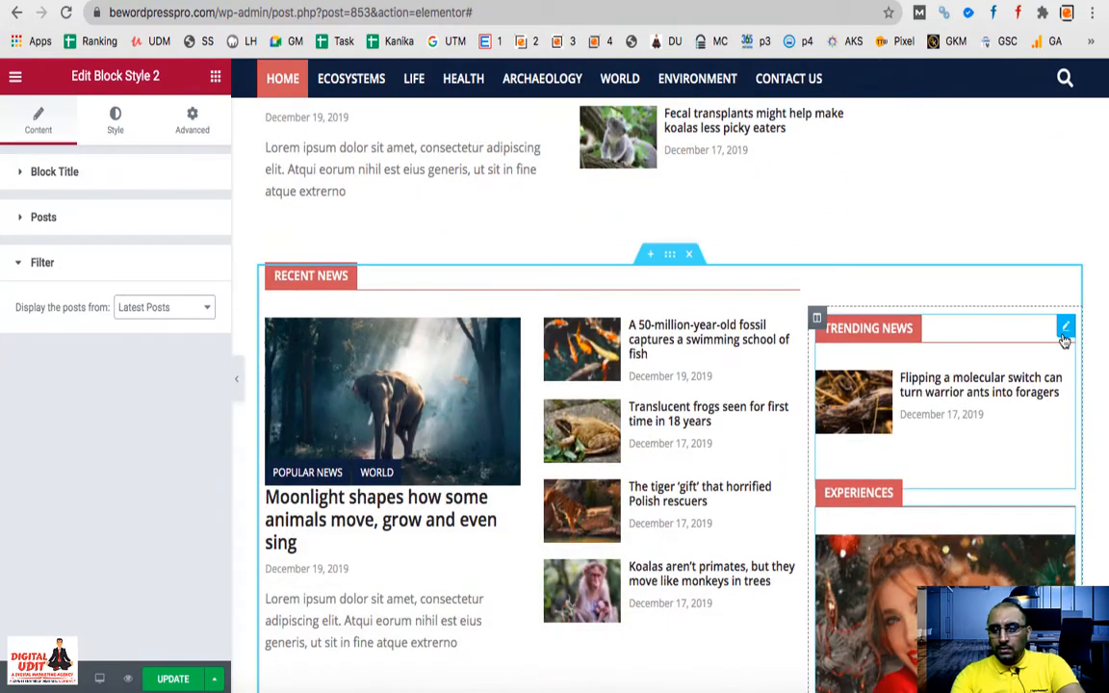
pyautogui.rightClick(1064, 337)
pyautogui.click(1001, 595)
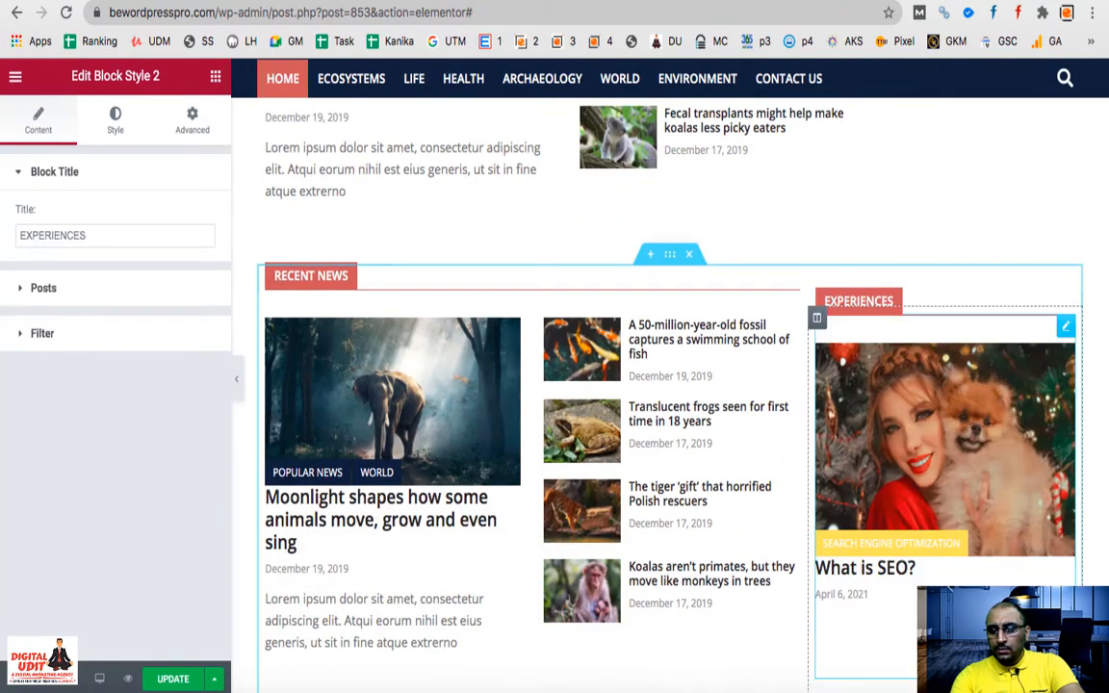
# Move the whole Recent News section above the Environment section
pyautogui.scroll(-2, 629, 475)
pyautogui.scroll(6, 713, 452)
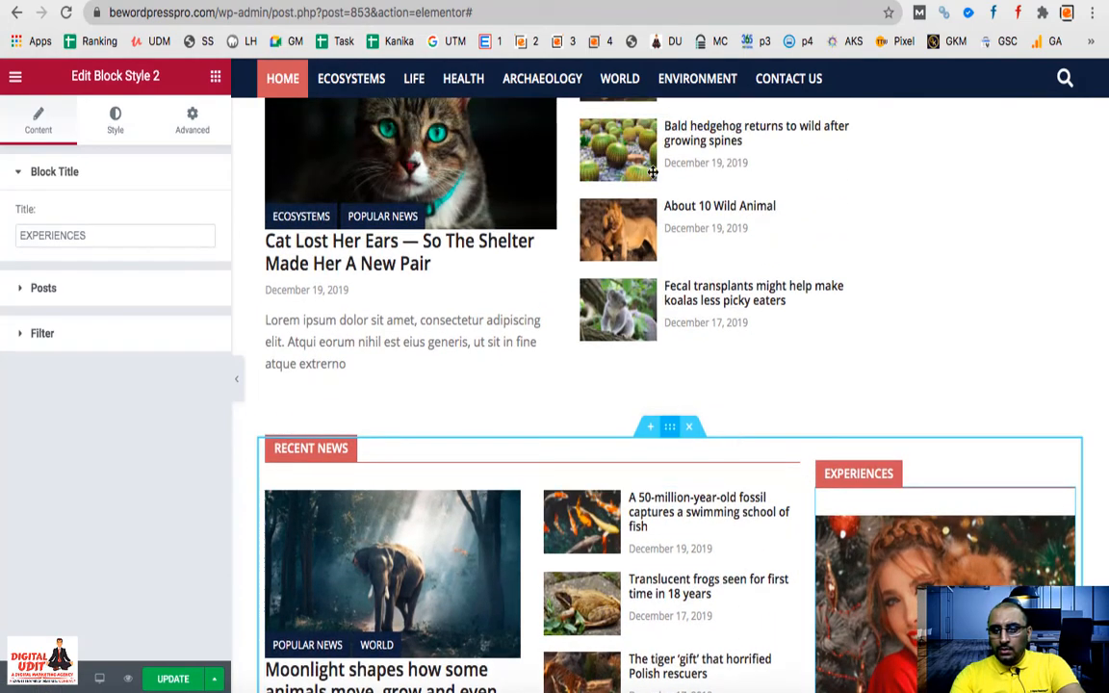
pyautogui.moveTo(667, 438); pyautogui.dragTo(638, 161)
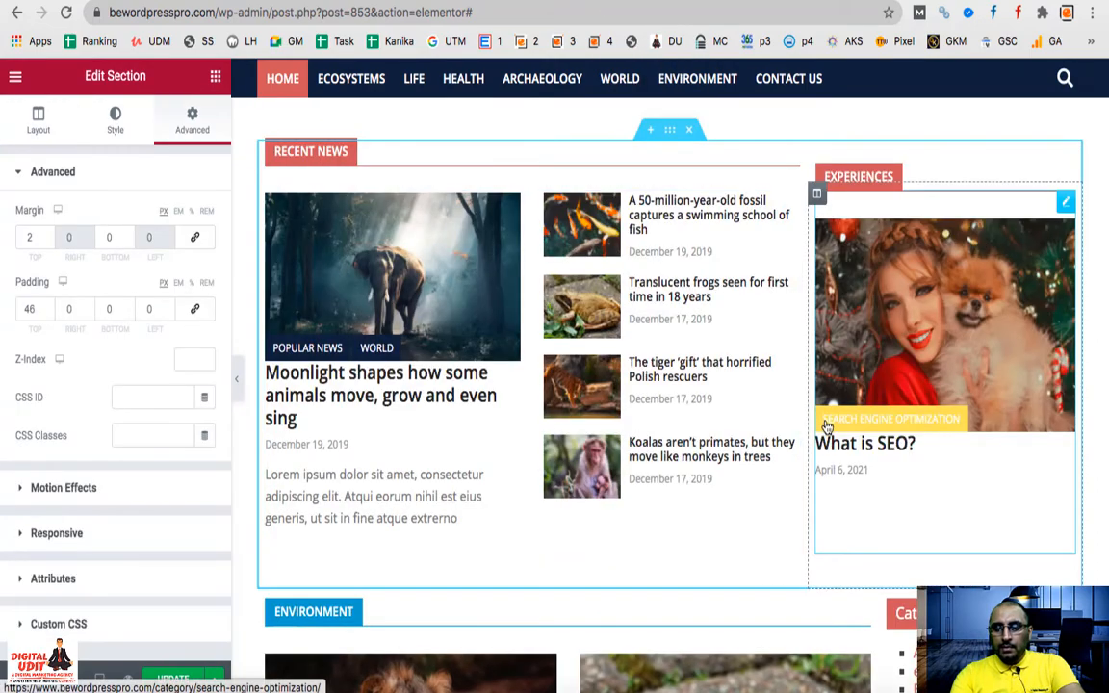
# Resize the Recent News section's columns to 66.7% for the news and 33.3% for the side column
pyautogui.scroll(-5, 824, 426)
pyautogui.scroll(4, 826, 426)
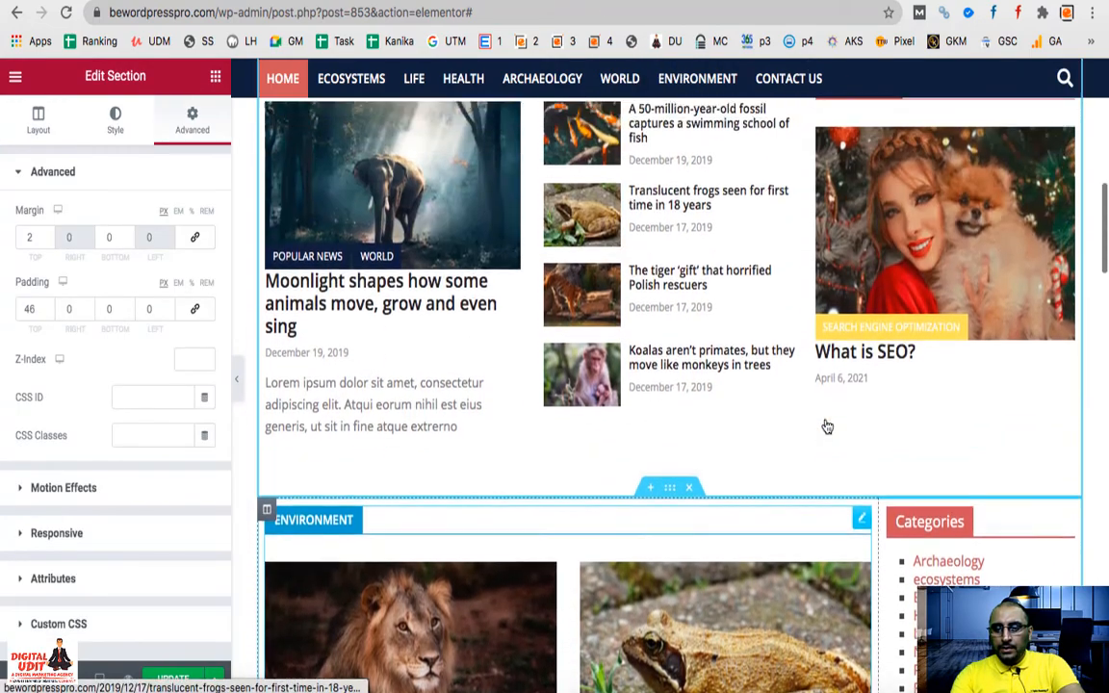
pyautogui.moveTo(807, 350); pyautogui.dragTo(853, 333)
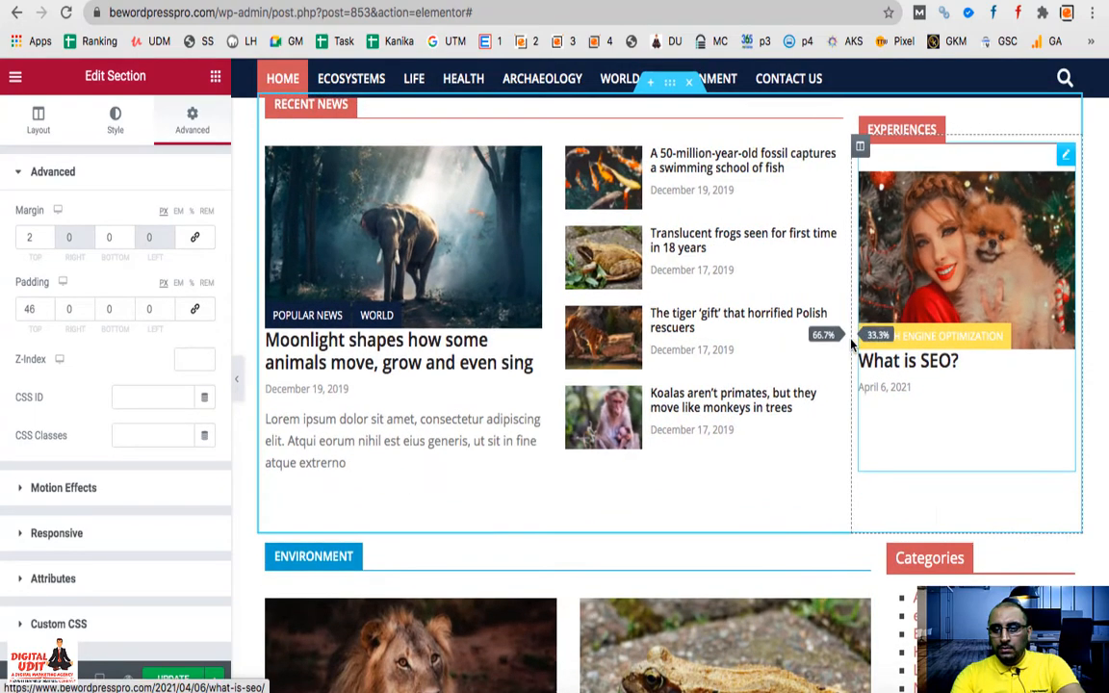
# Delete the Experiences block and move the Categories widget into the emptied side column of the Recent News section
pyautogui.rightClick(1067, 166)
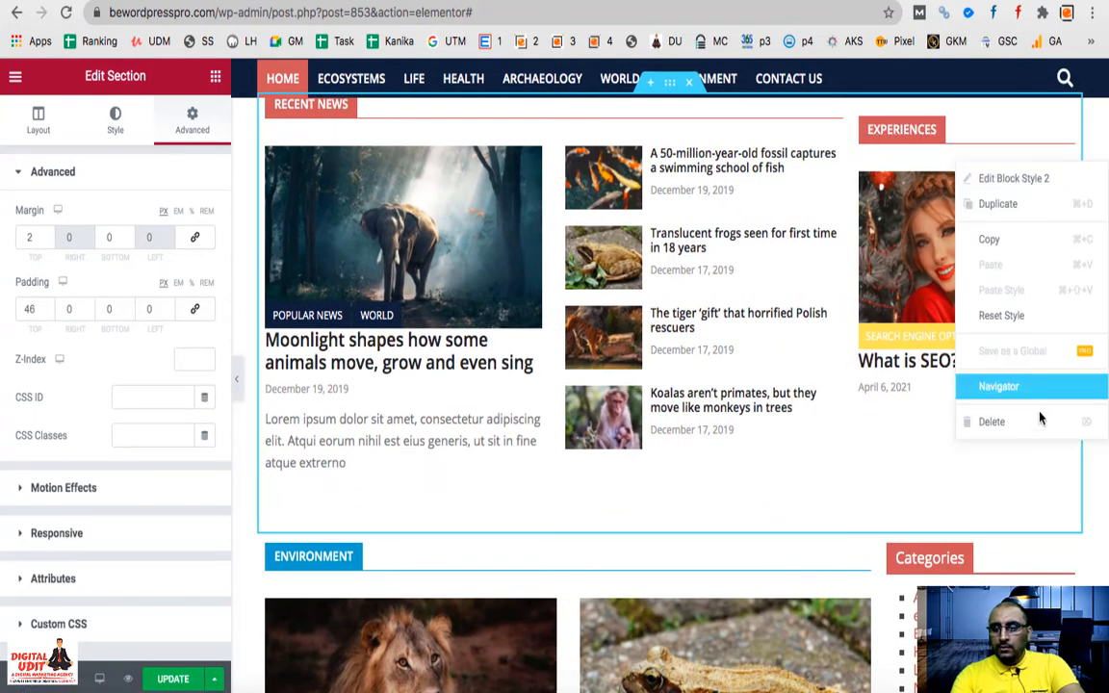
pyautogui.click(1040, 422)
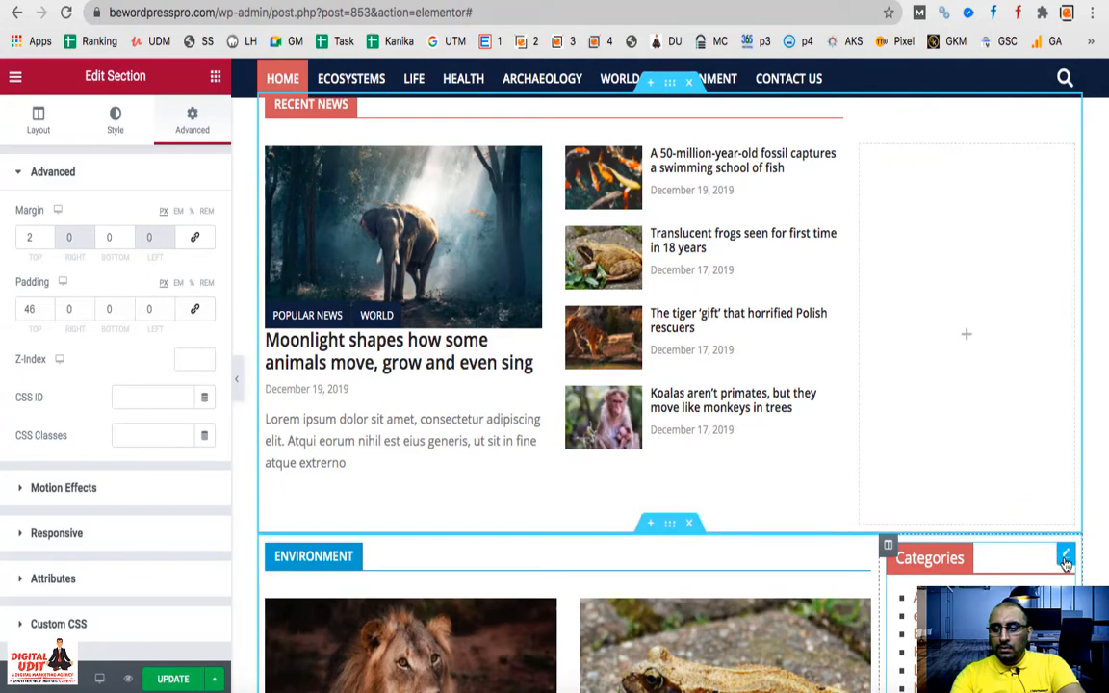
pyautogui.moveTo(1066, 565); pyautogui.dragTo(972, 304)
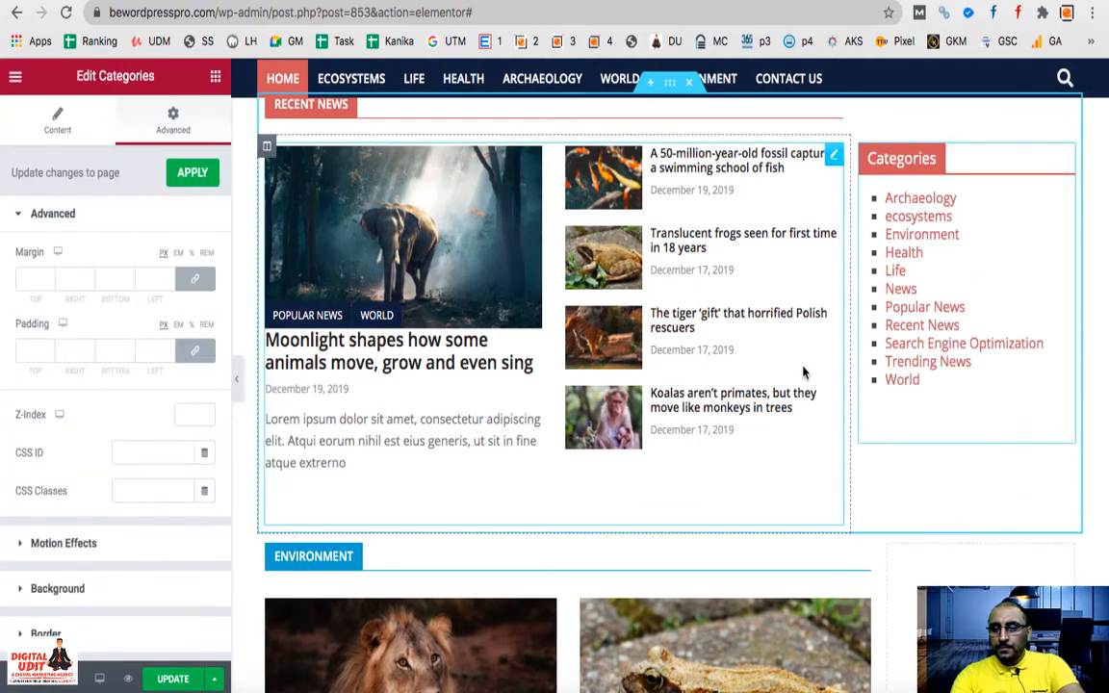
# Set the Environment block's number of posts to display to 3
pyautogui.scroll(-5, 755, 486)
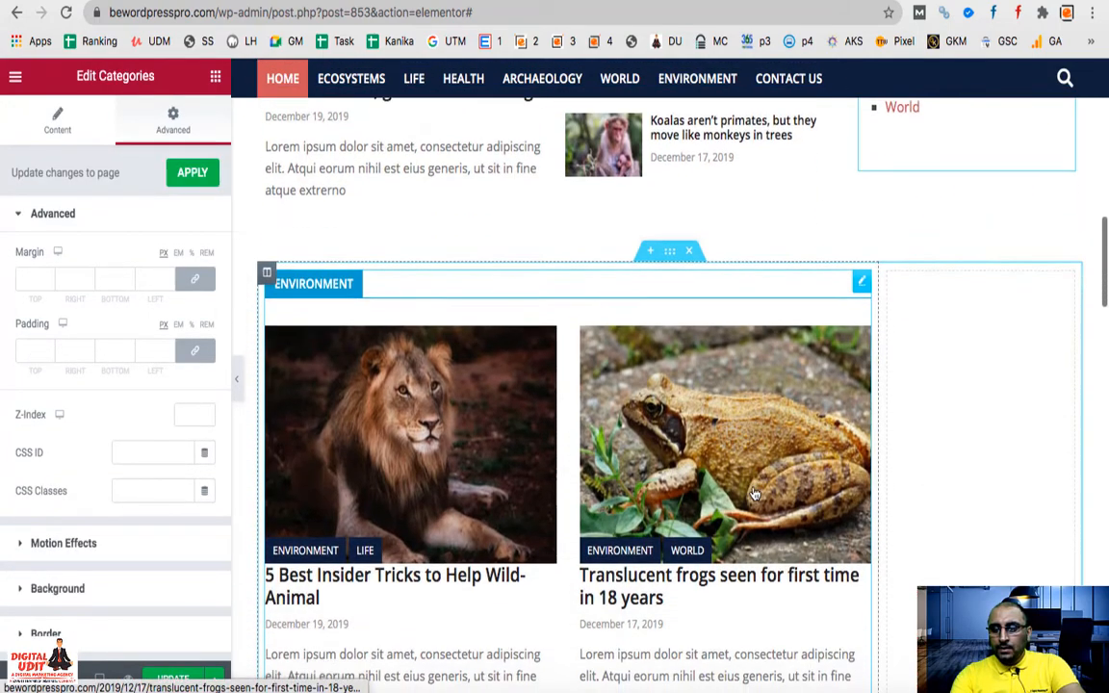
pyautogui.scroll(-8, 755, 478)
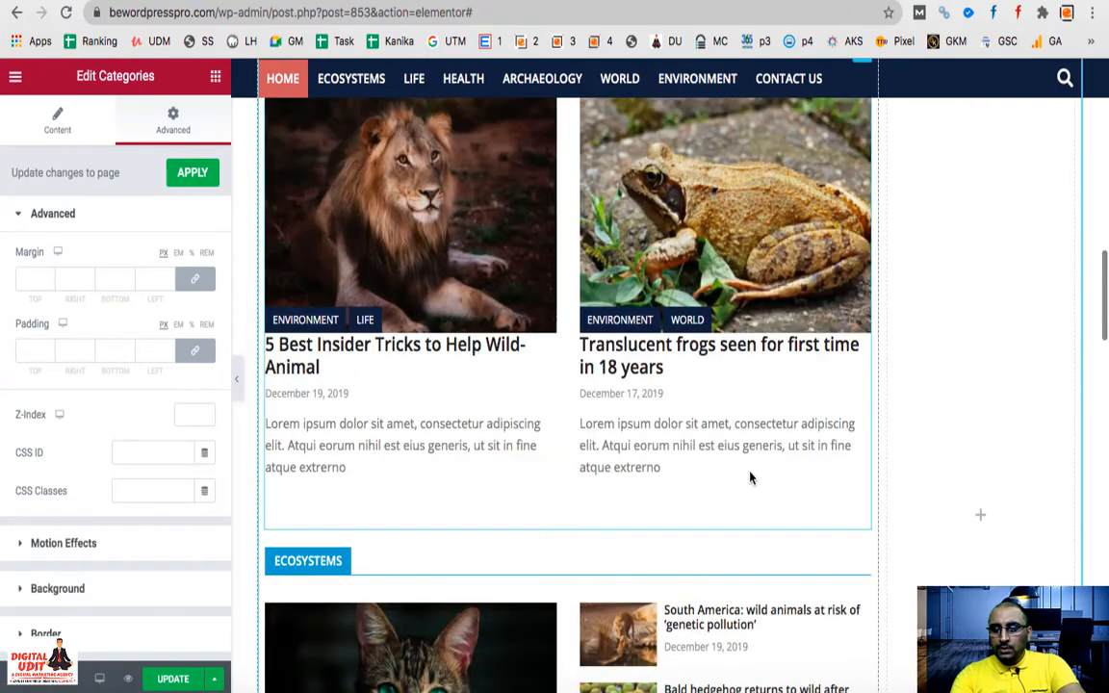
pyautogui.scroll(-2, 750, 476)
pyautogui.scroll(8, 750, 475)
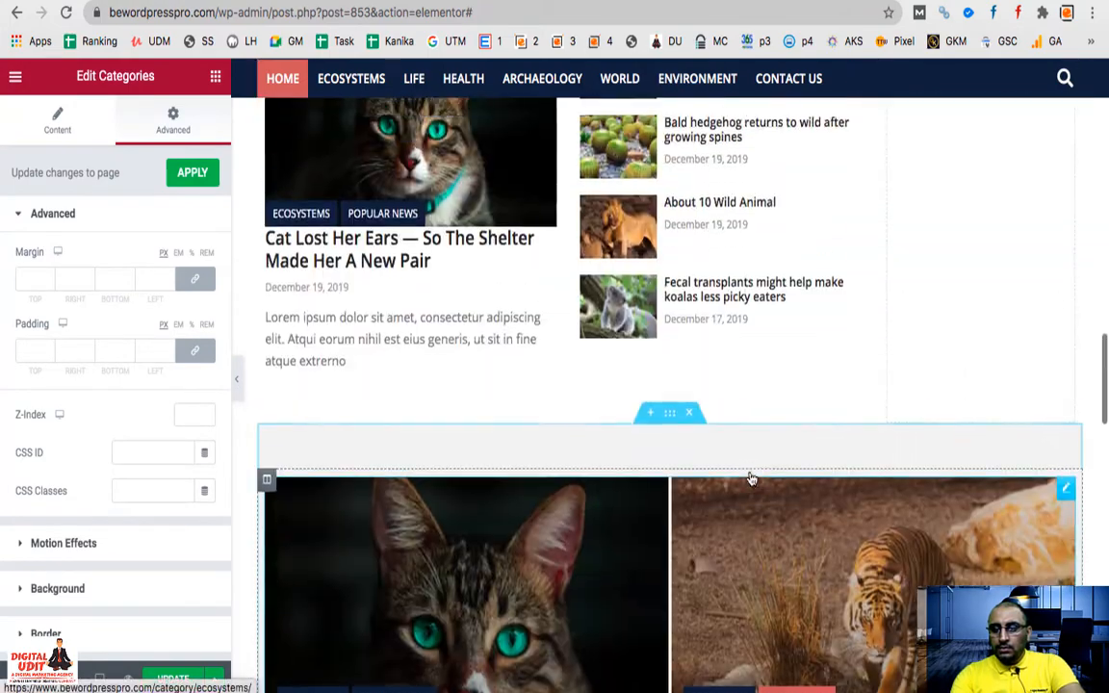
pyautogui.scroll(5, 750, 476)
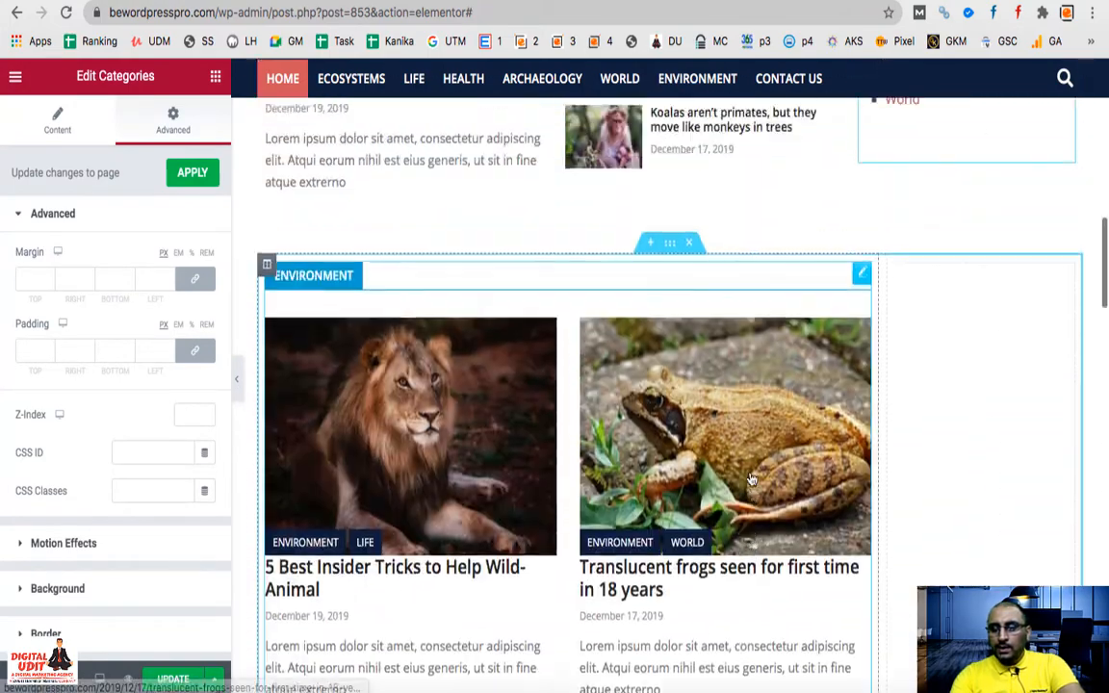
pyautogui.scroll(-2, 798, 548)
pyautogui.scroll(2, 798, 548)
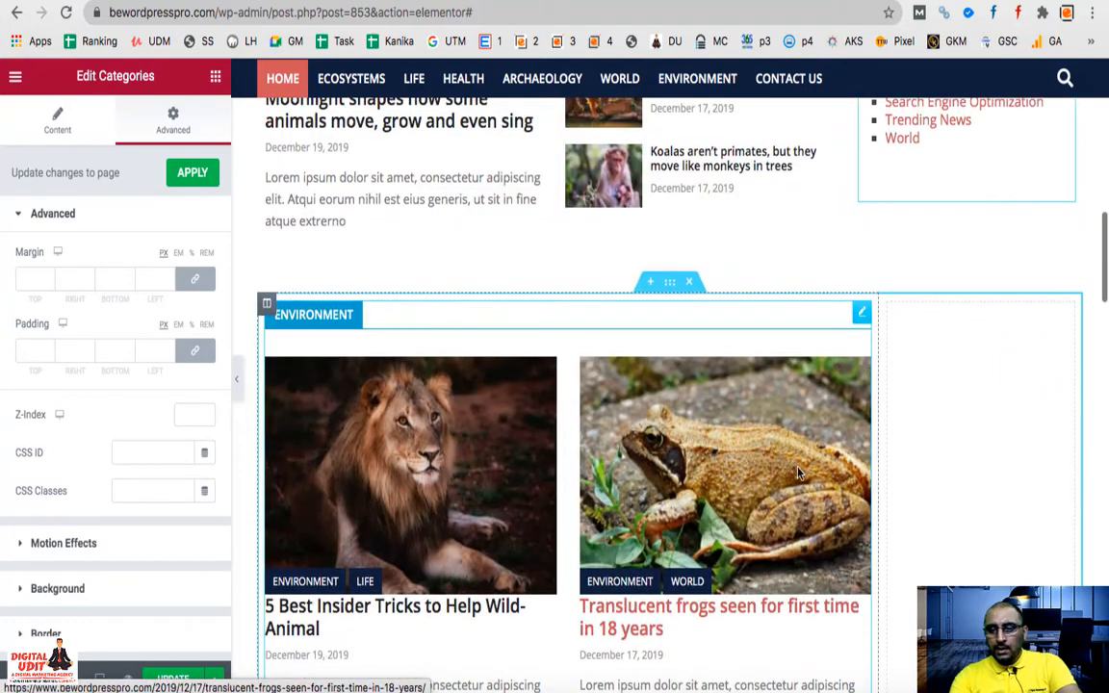
pyautogui.click(862, 316)
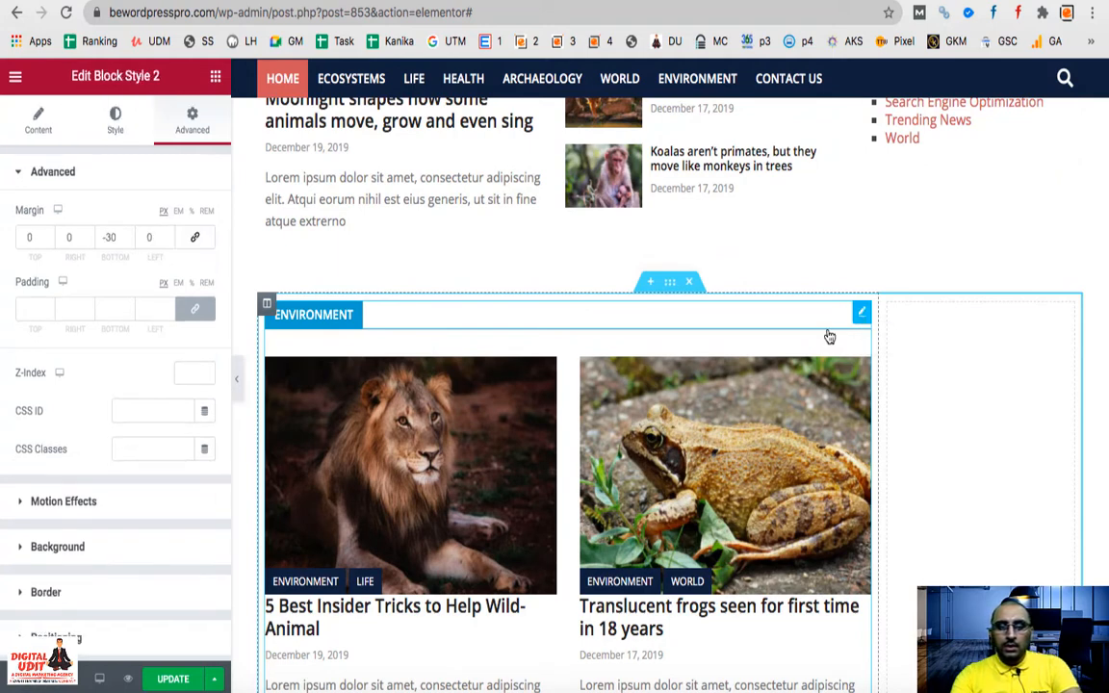
pyautogui.click(37, 123)
pyautogui.click(86, 282)
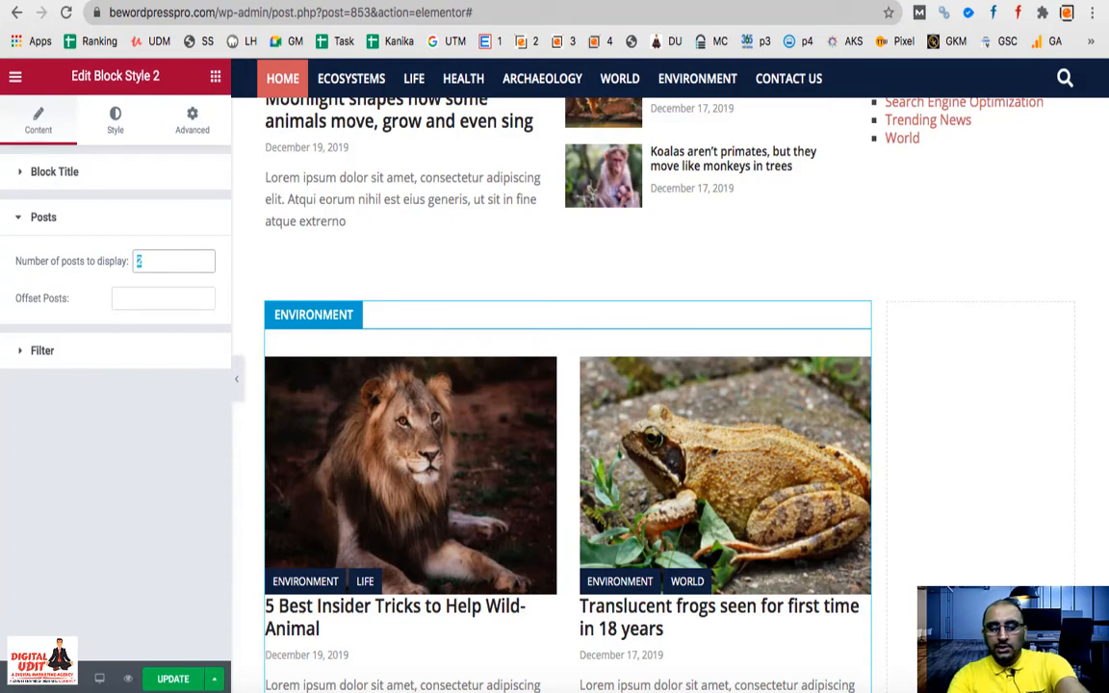
pyautogui.write('3')
pyautogui.scroll(-5, 590, 444)
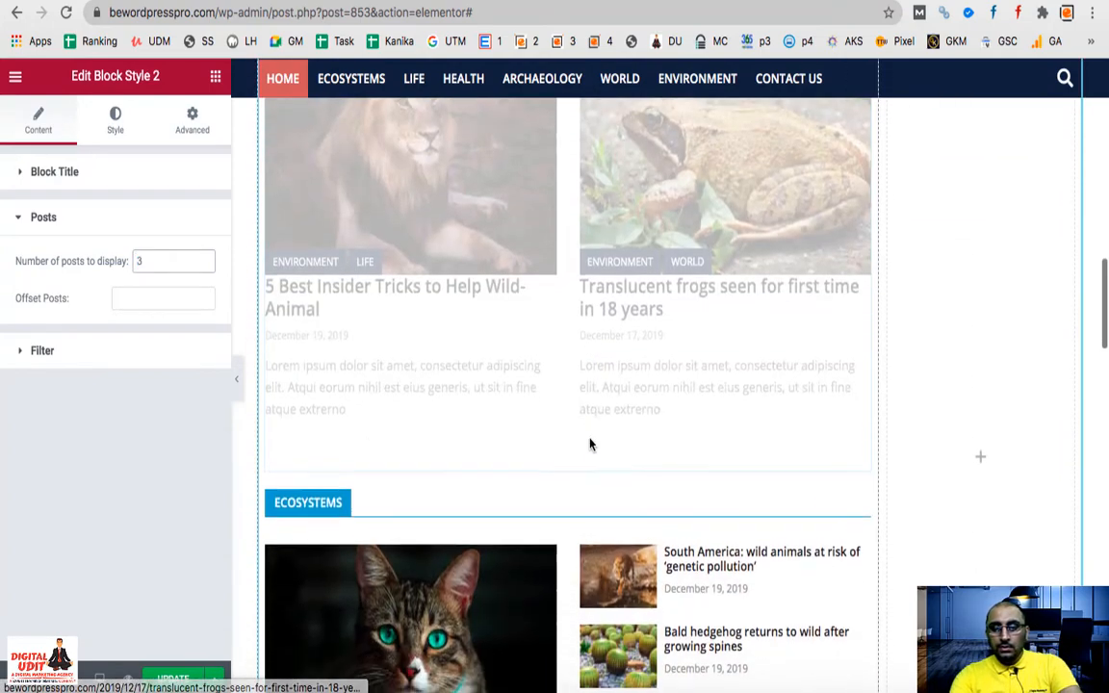
# Narrow the Environment section's main column to match the Recent News column and set the Environment block to display 2 posts
pyautogui.moveTo(876, 346); pyautogui.dragTo(682, 308)
pyautogui.moveTo(751, 309); pyautogui.dragTo(718, 327)
pyautogui.click(173, 261)
pyautogui.press('BackSpace')
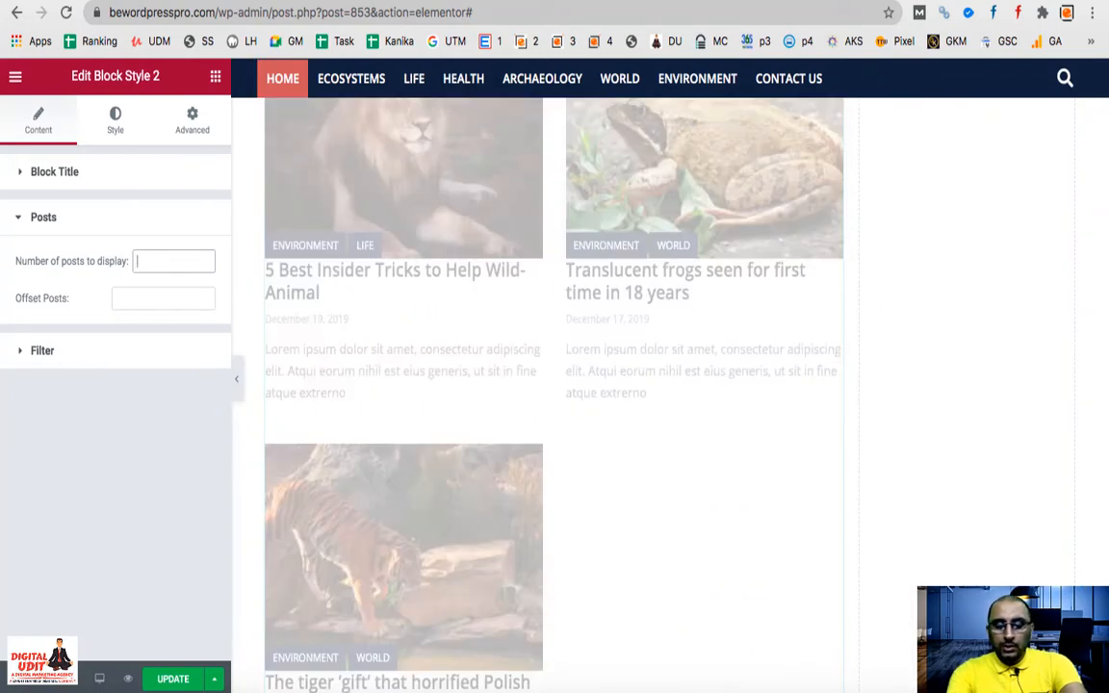
pyautogui.scroll(4, 534, 472)
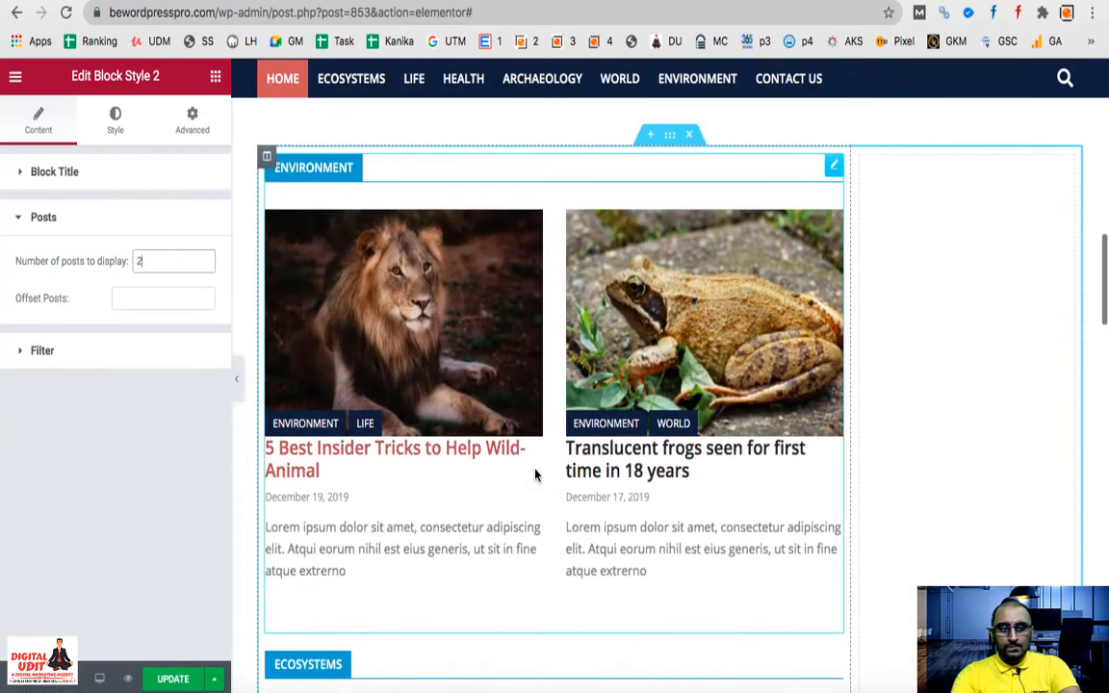
# Add a centred Button widget between the Environment and Ecosystems blocks with the text "Lode More.."
pyautogui.scroll(-3, 537, 473)
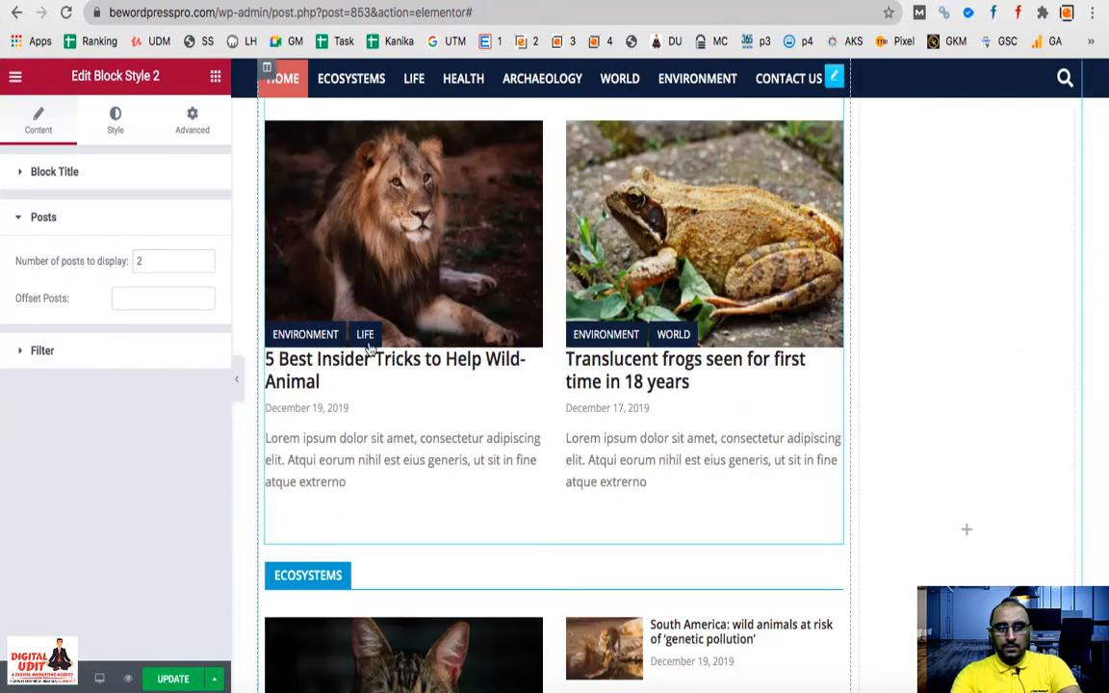
pyautogui.click(216, 79)
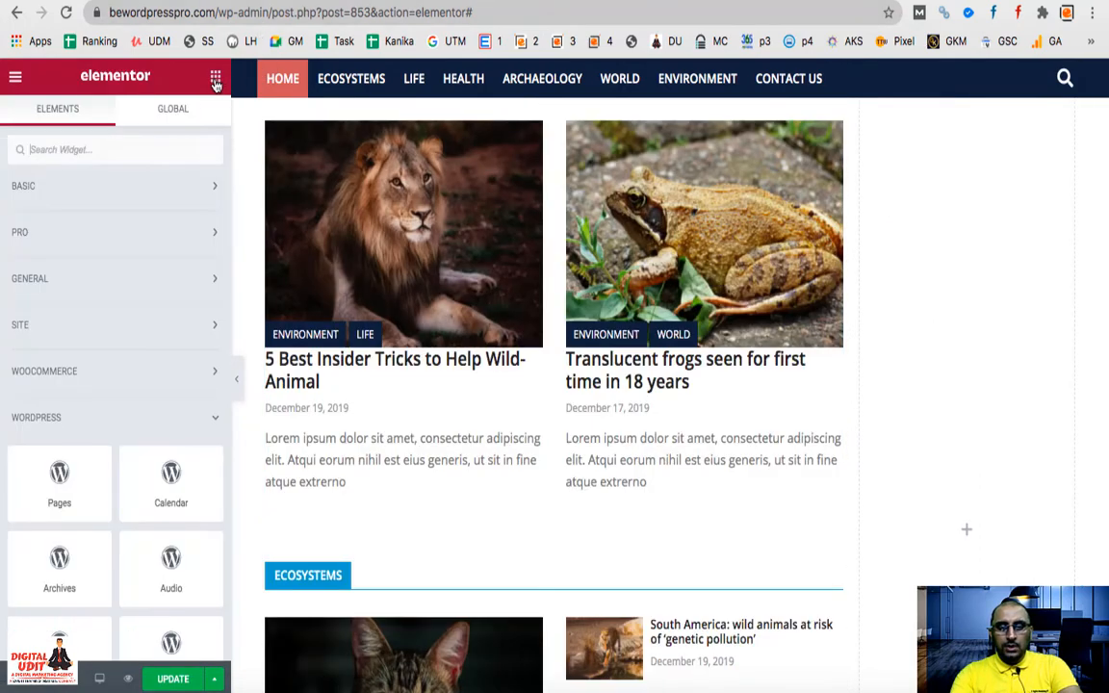
pyautogui.click(79, 197)
pyautogui.moveTo(163, 424); pyautogui.dragTo(558, 551)
pyautogui.click(164, 350)
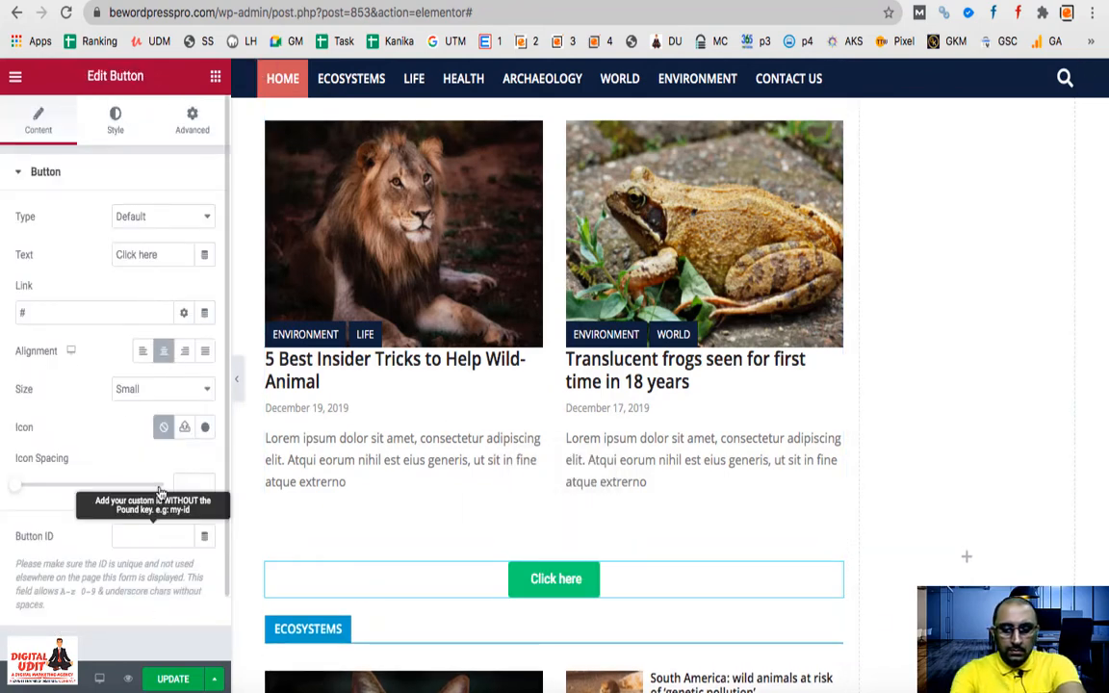
pyautogui.write('Lode More..')
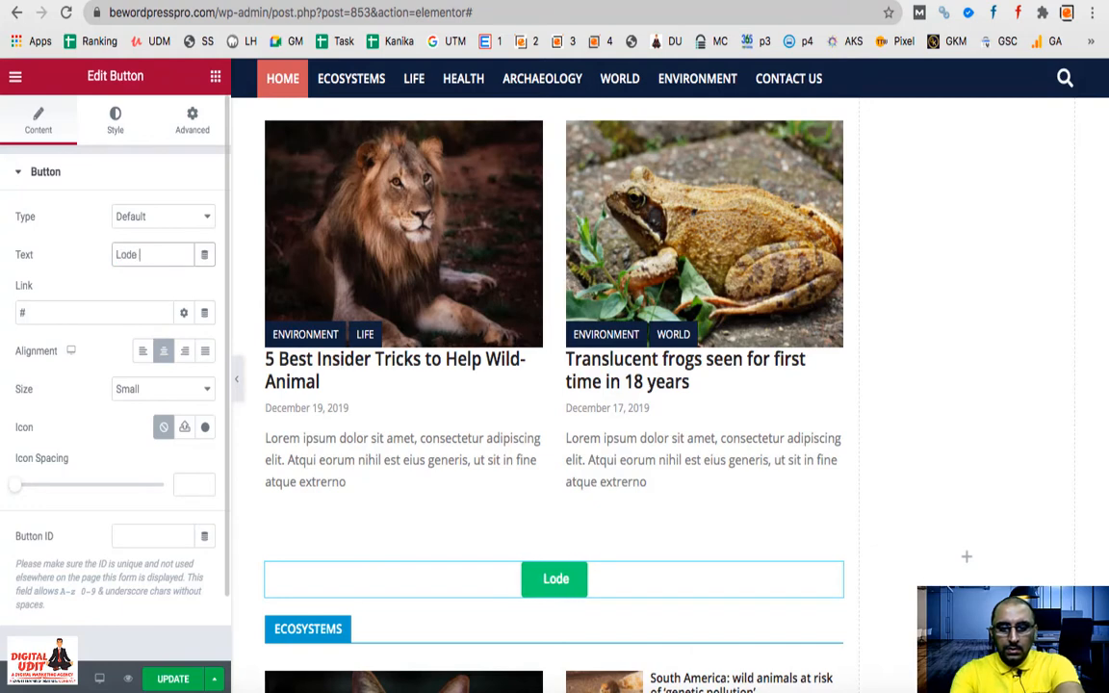
# Try to copy the Environment category's link from the Categories widget for the new button's link
pyautogui.click(72, 320)
pyautogui.scroll(3, 345, 240)
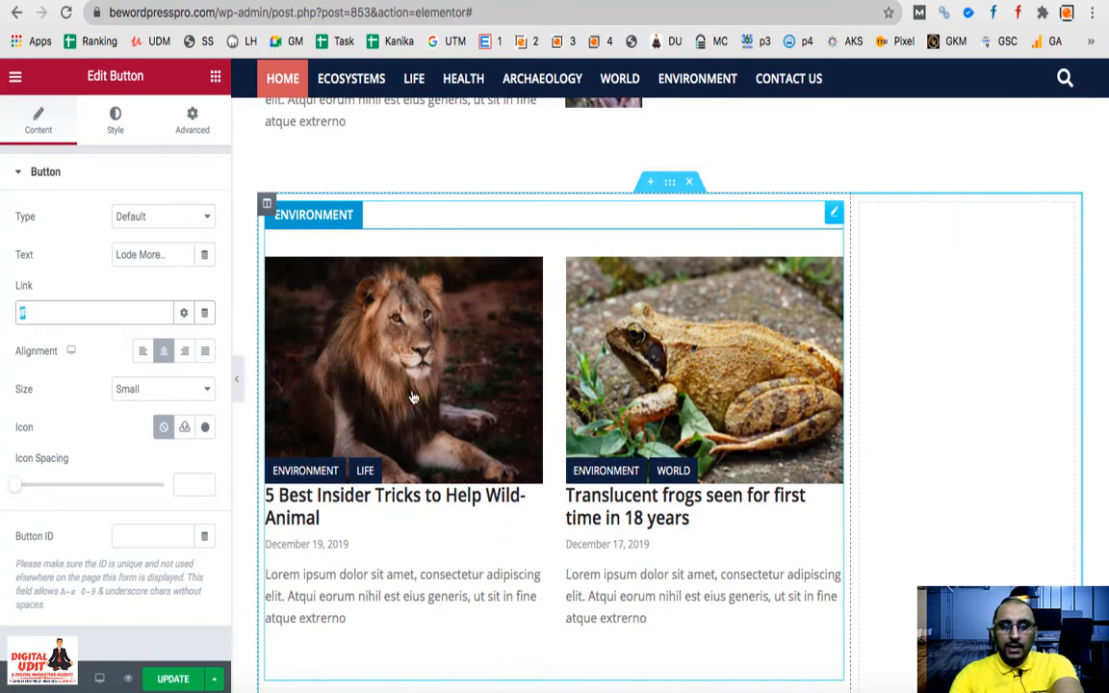
pyautogui.scroll(8, 548, 122)
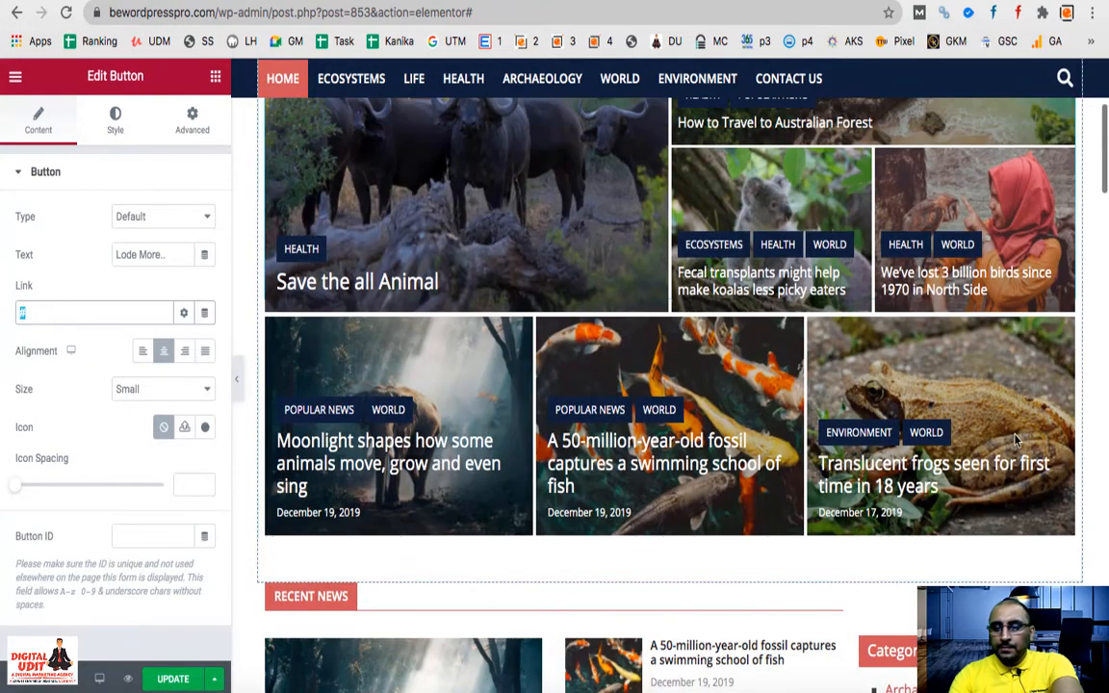
pyautogui.scroll(-7, 1010, 424)
pyautogui.scroll(-2, 1013, 426)
pyautogui.scroll(4, 1013, 426)
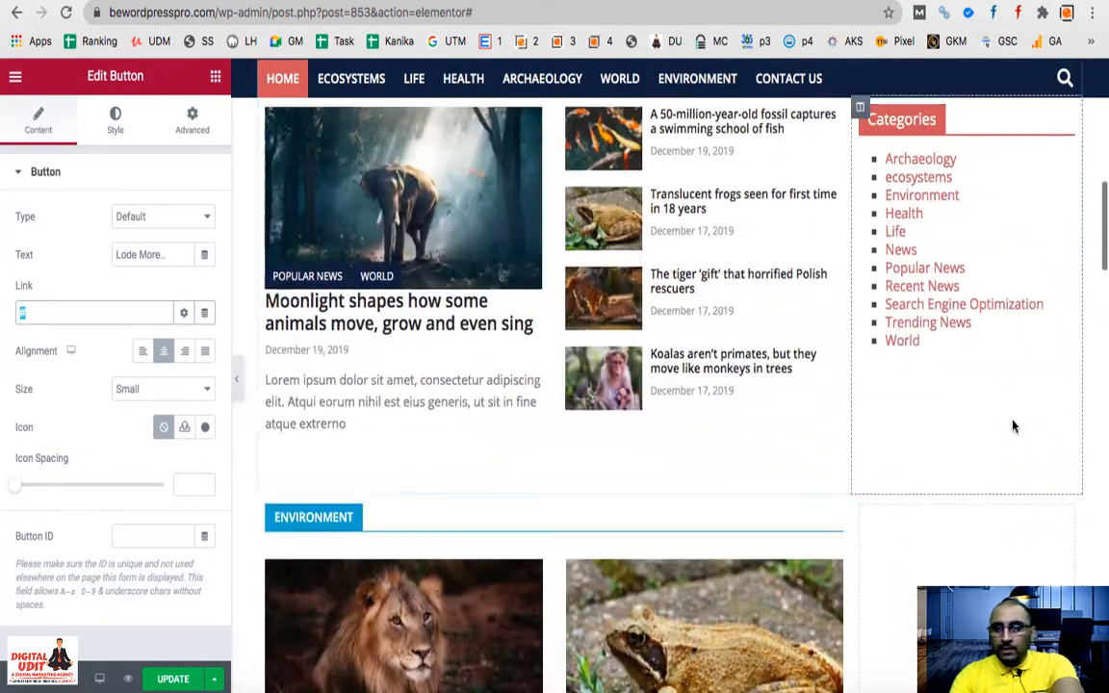
pyautogui.click(913, 210)
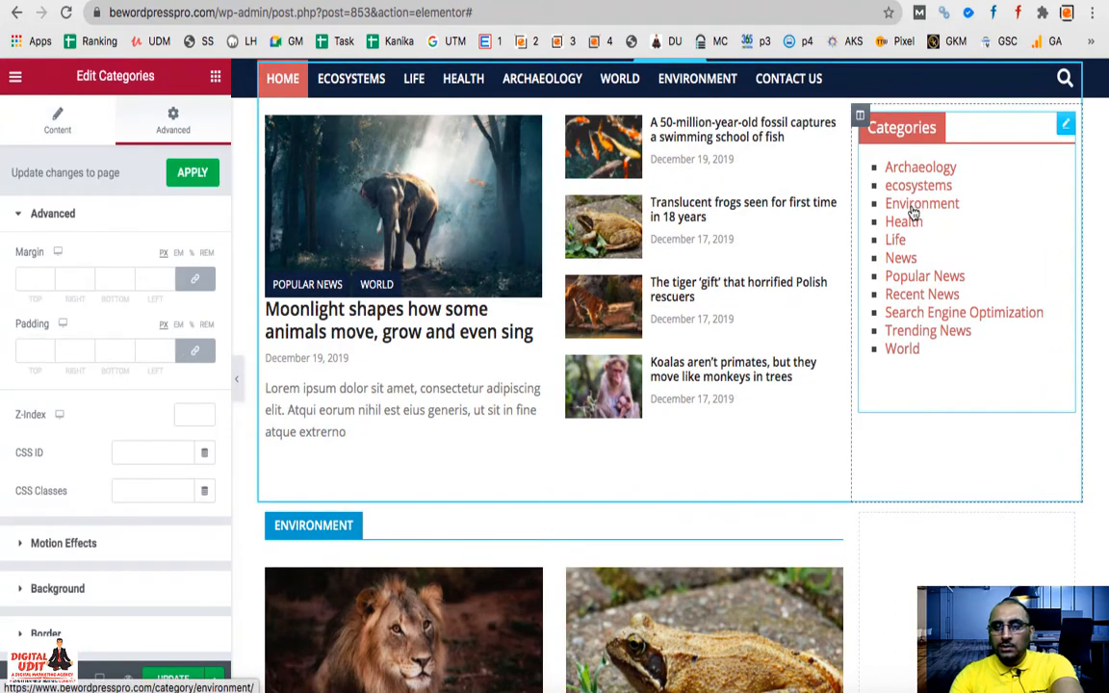
pyautogui.rightClick(914, 210)
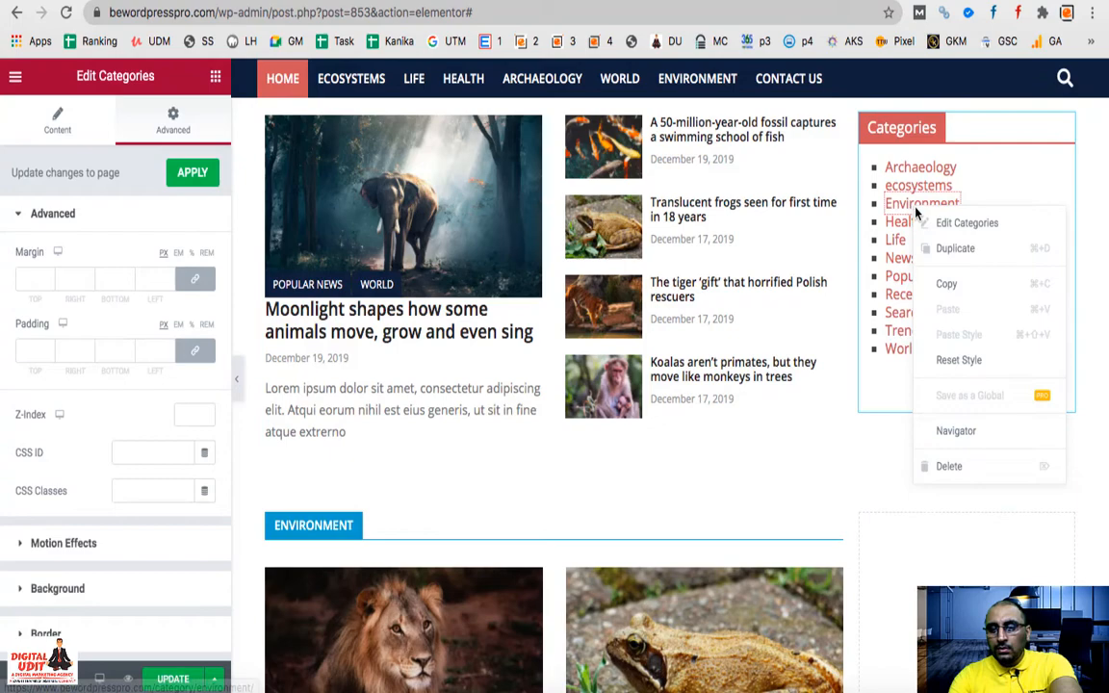
pyautogui.click(906, 362)
# Update the page in the editor and reload the live homepage in its own browser tab
pyautogui.click(913, 1)
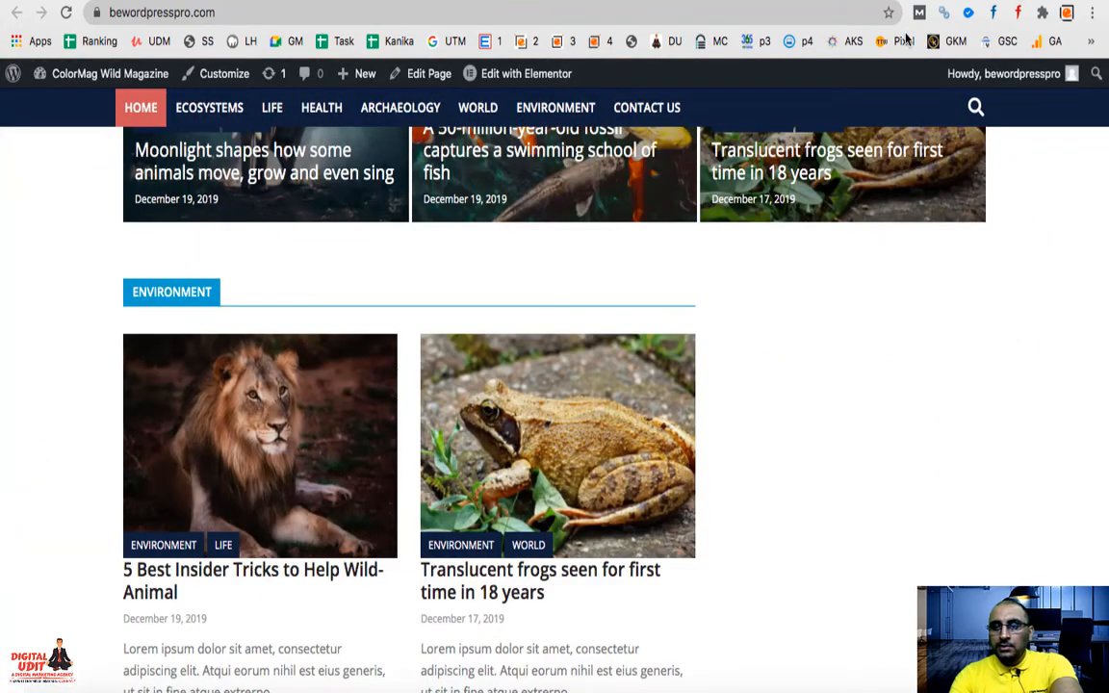
pyautogui.click(742, 1)
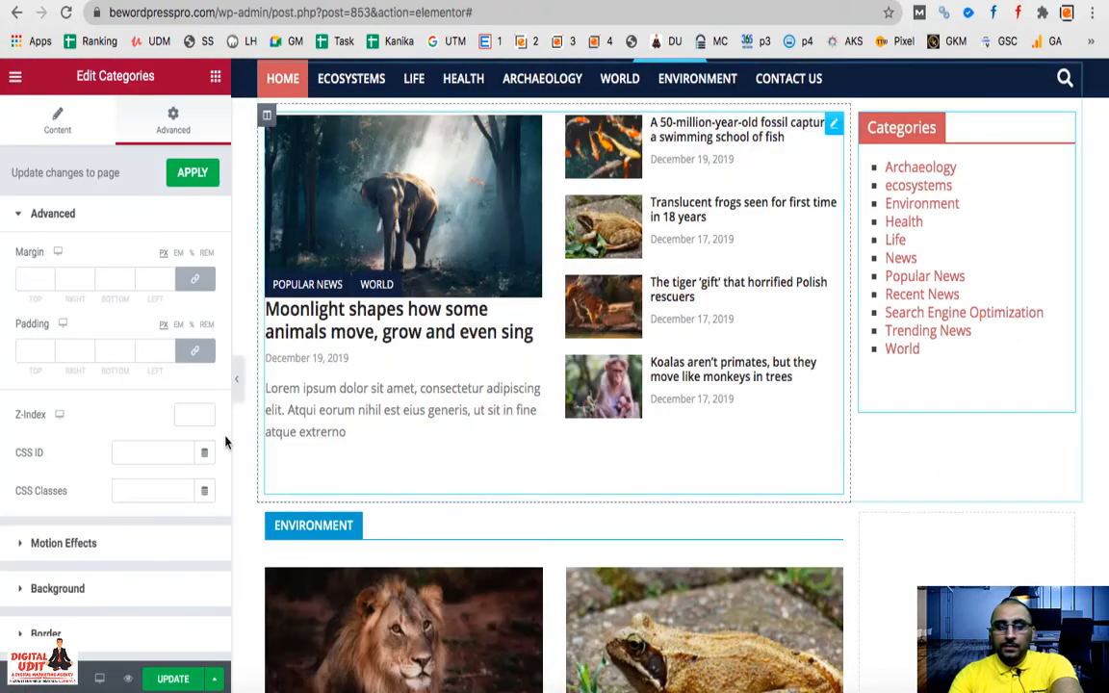
pyautogui.click(179, 679)
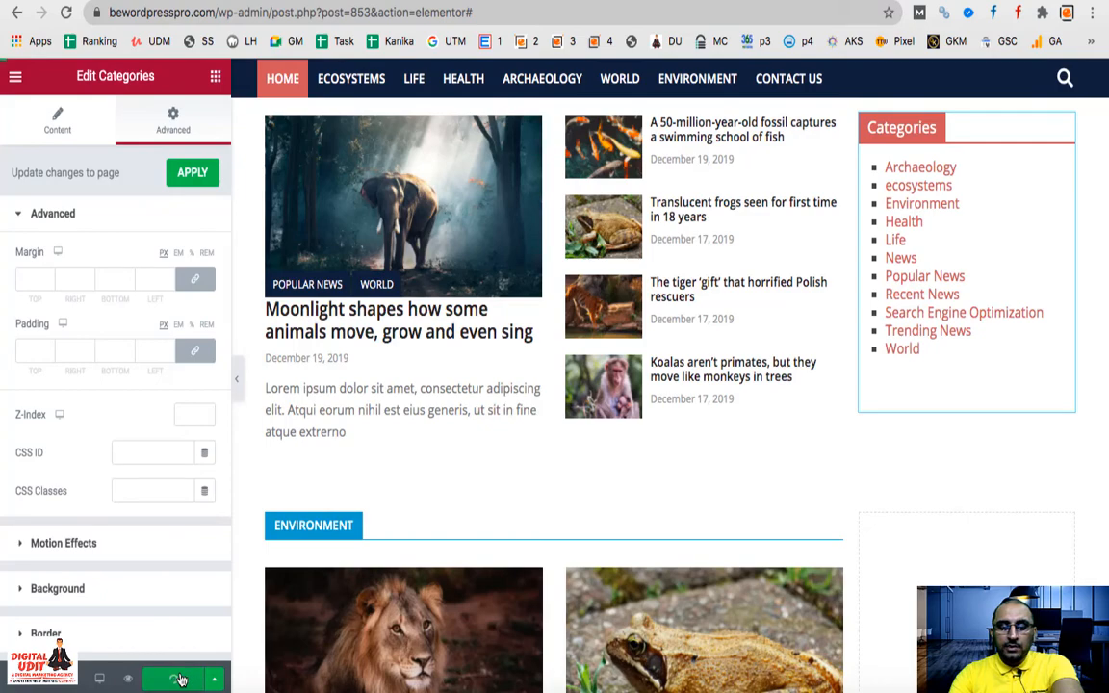
pyautogui.click(936, 1)
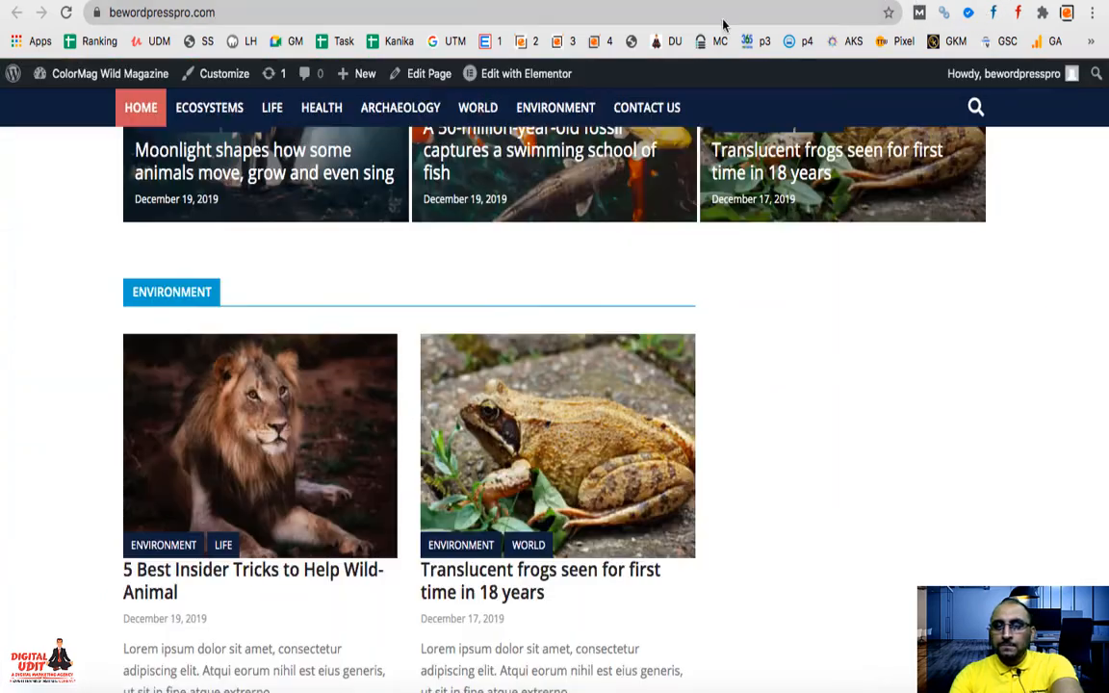
pyautogui.click(66, 14)
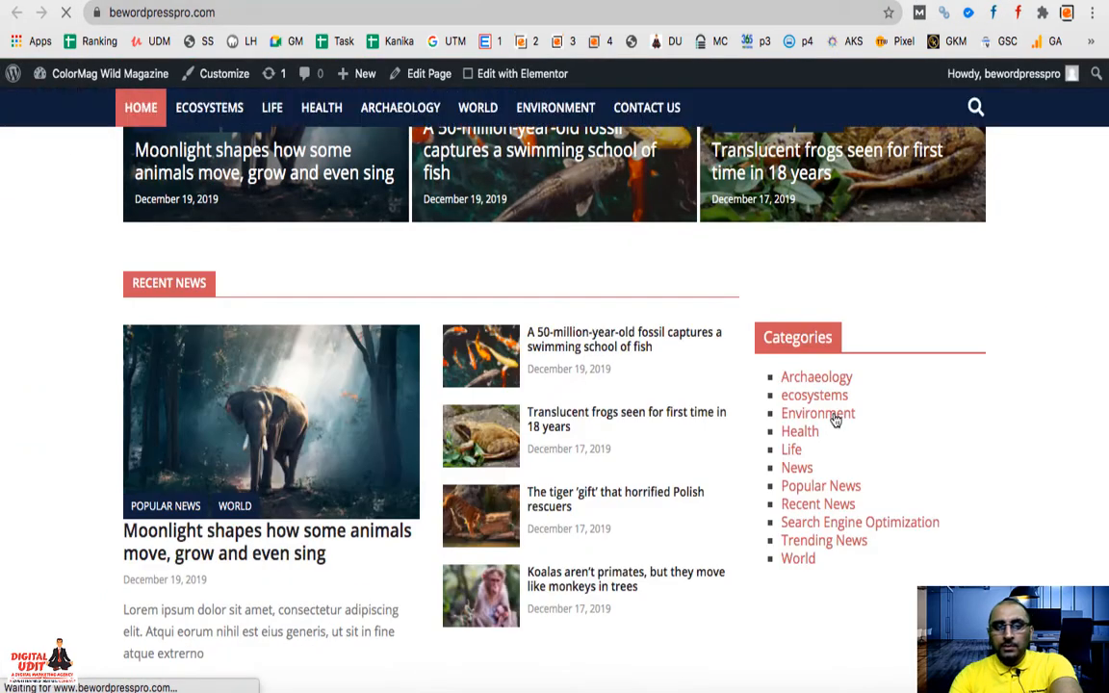
# Copy the Environment category page's address from the live site and set it as the link of the "Lode More.." button
pyautogui.click(836, 420)
pyautogui.click(412, 15)
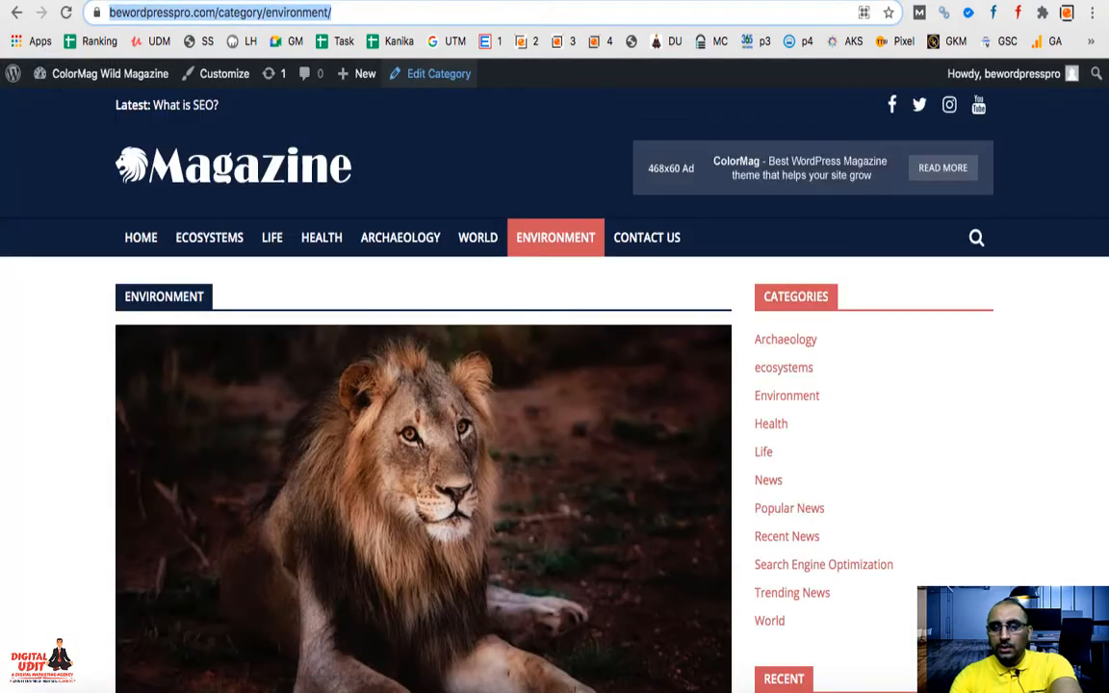
pyautogui.click(742, 1)
pyautogui.scroll(1, 526, 485)
pyautogui.scroll(-5, 526, 485)
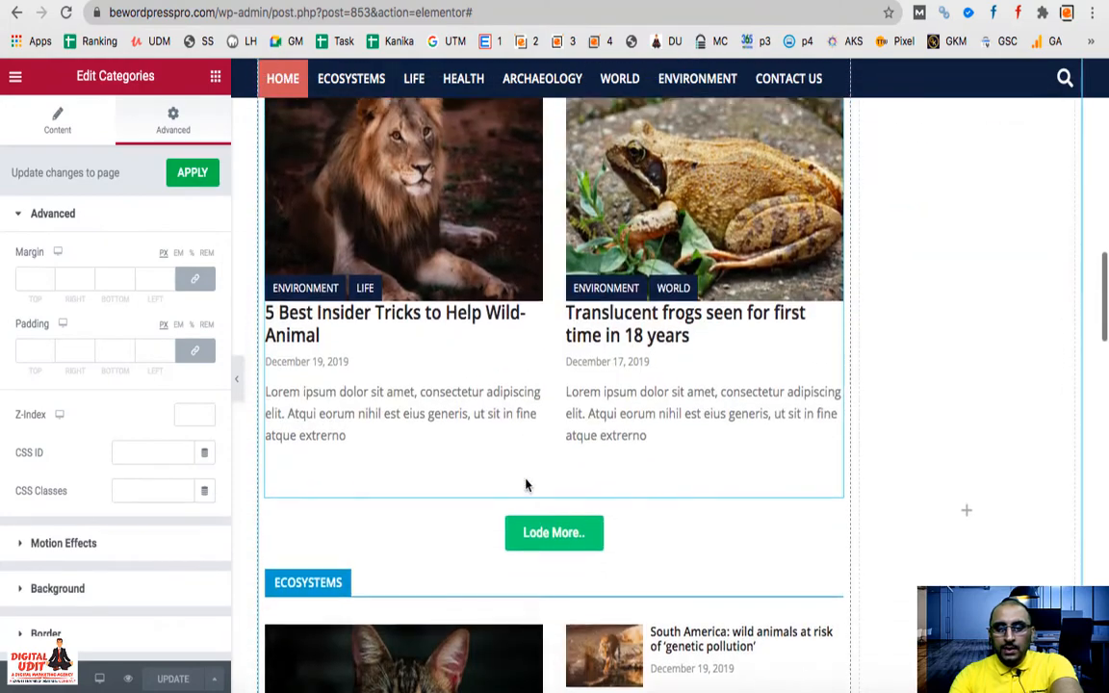
pyautogui.click(556, 520)
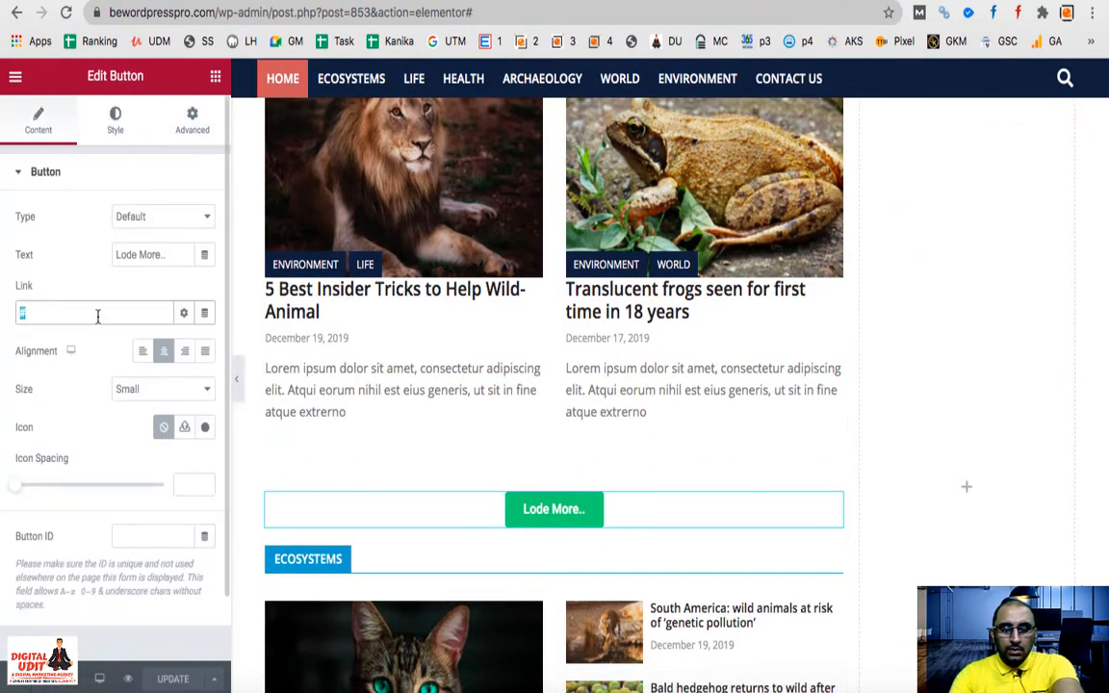
pyautogui.hotkey('ctrl', 'v')
pyautogui.click(93, 365)
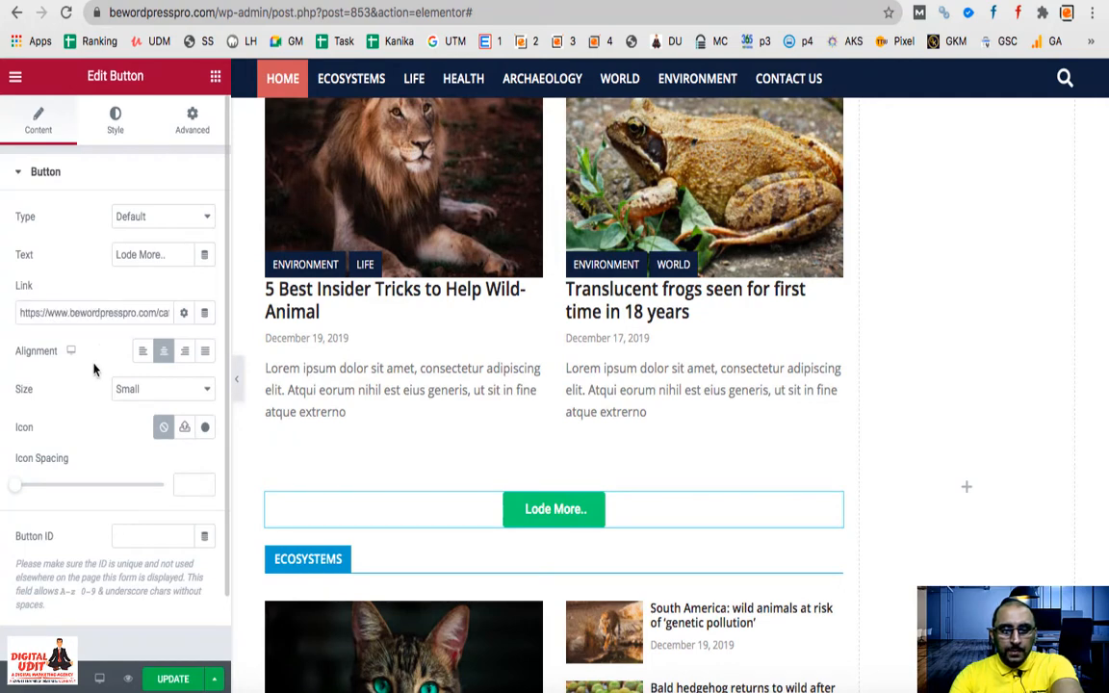
# Set the button's link to open in a new window, update the page, and check the Environment category page's tab
pyautogui.click(183, 313)
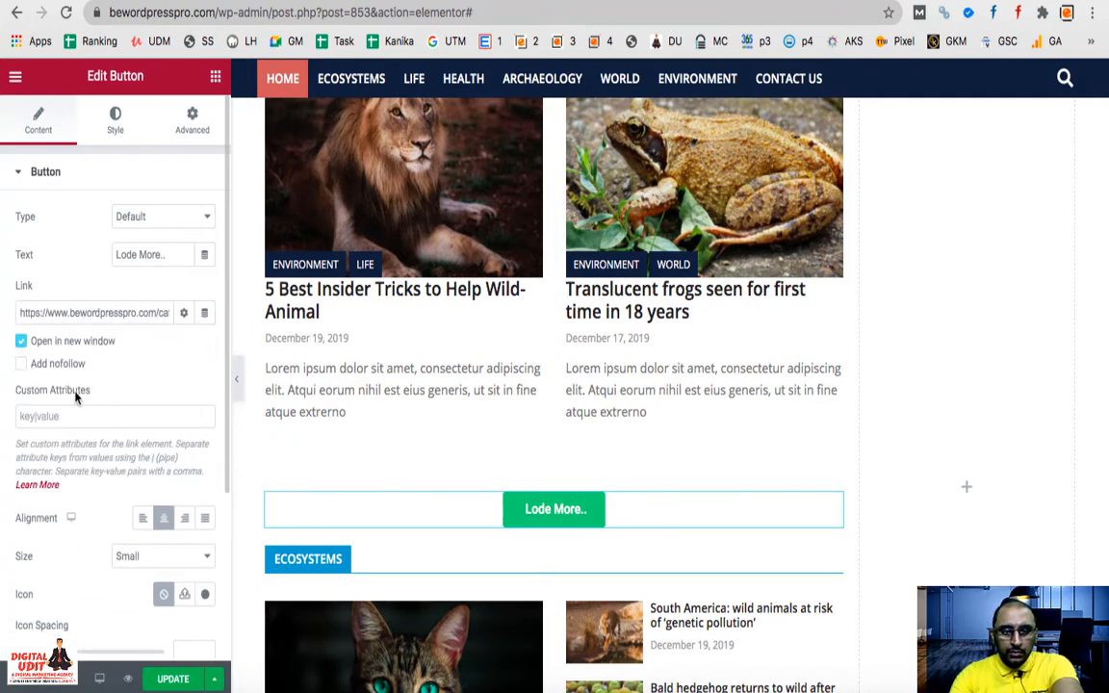
pyautogui.scroll(-2, 135, 501)
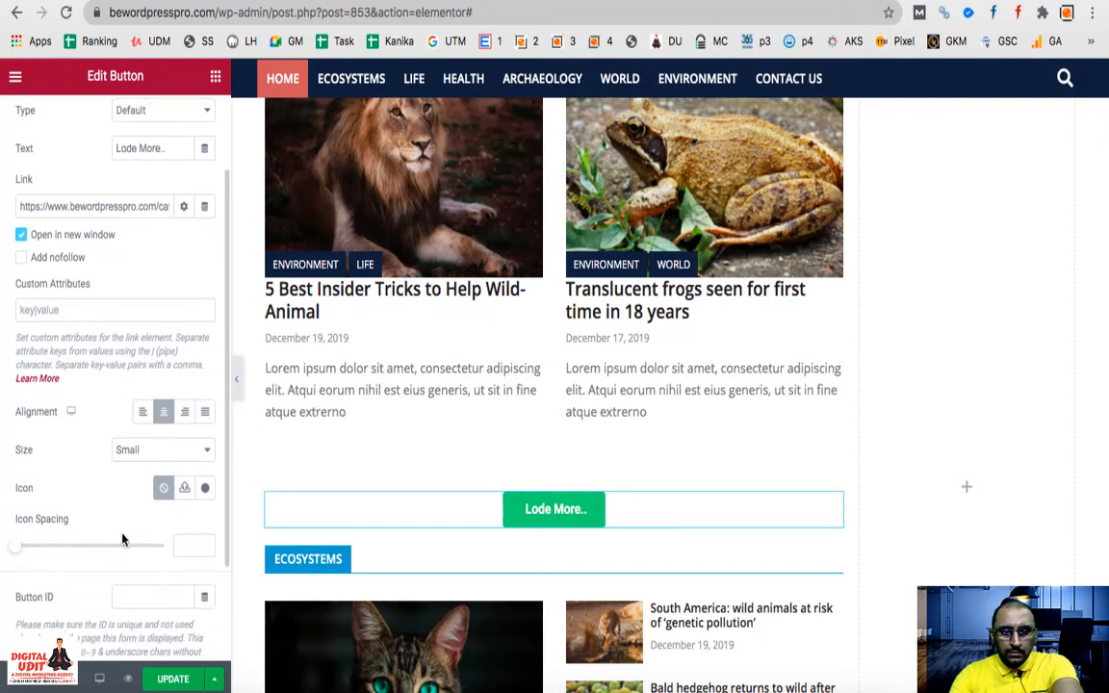
pyautogui.scroll(-2, 154, 597)
pyautogui.click(173, 679)
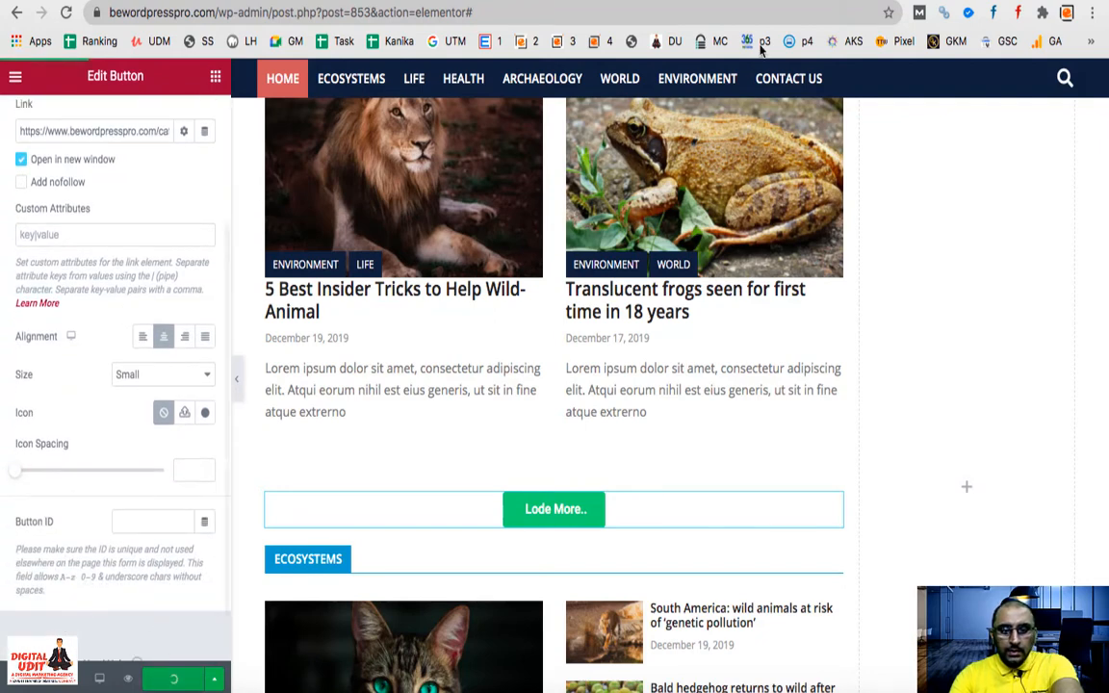
pyautogui.click(963, 1)
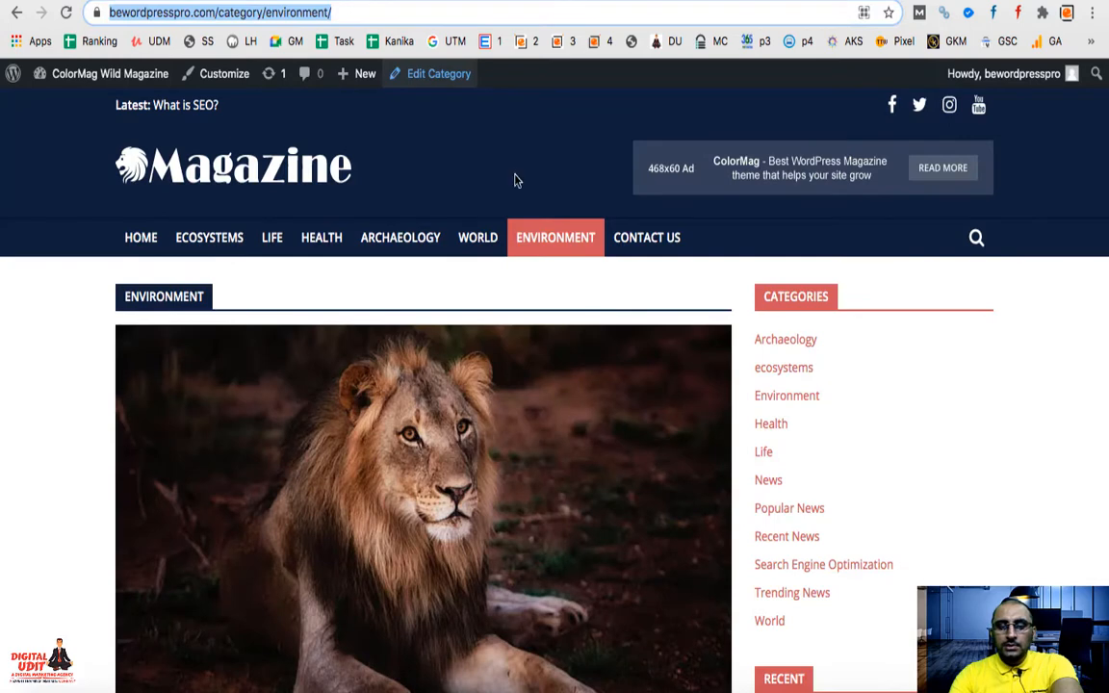
pyautogui.scroll(-3, 273, 326)
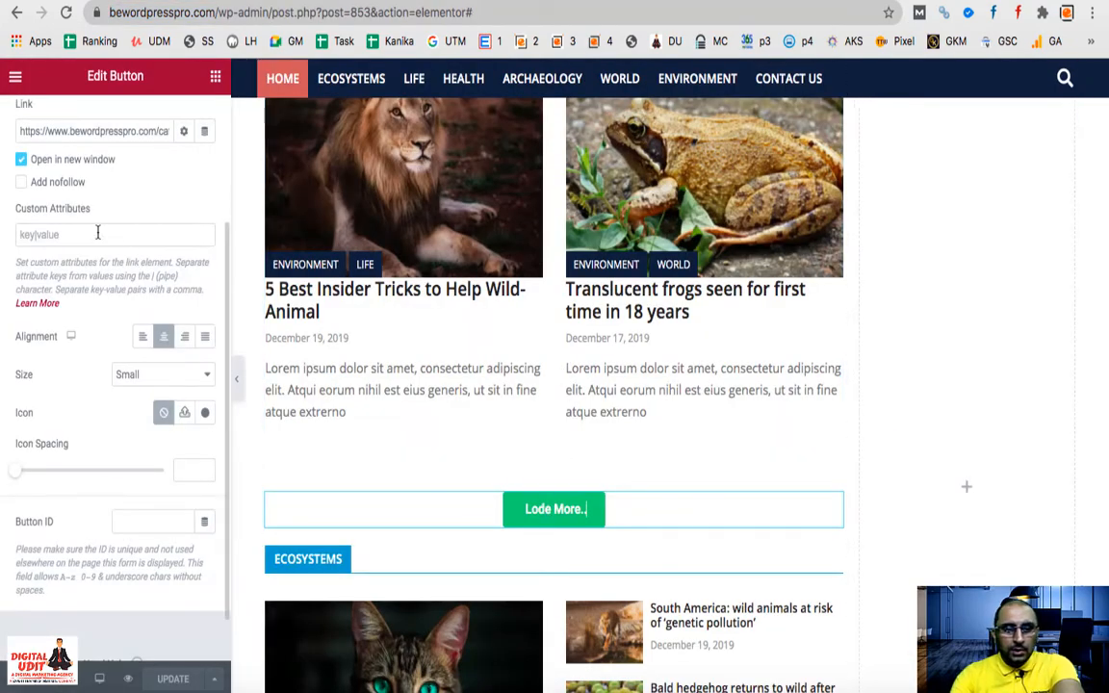
# Change the button's text to "See More.." and update the page
pyautogui.scroll(3, 97, 232)
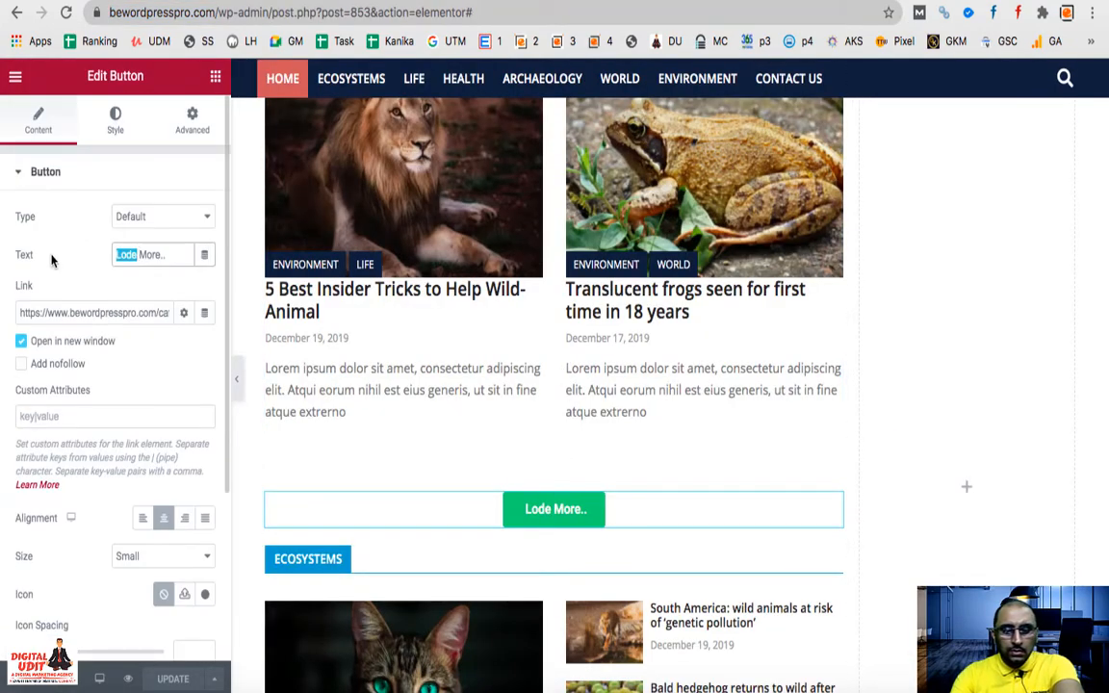
pyautogui.write('S')
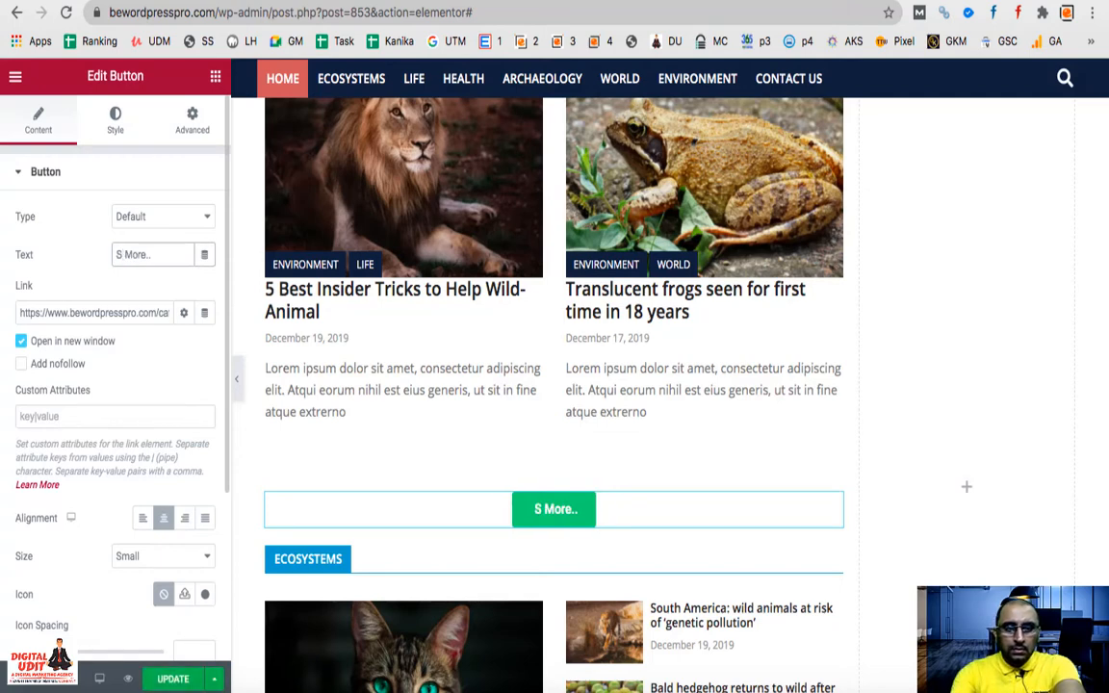
pyautogui.write('ee')
pyautogui.click(159, 681)
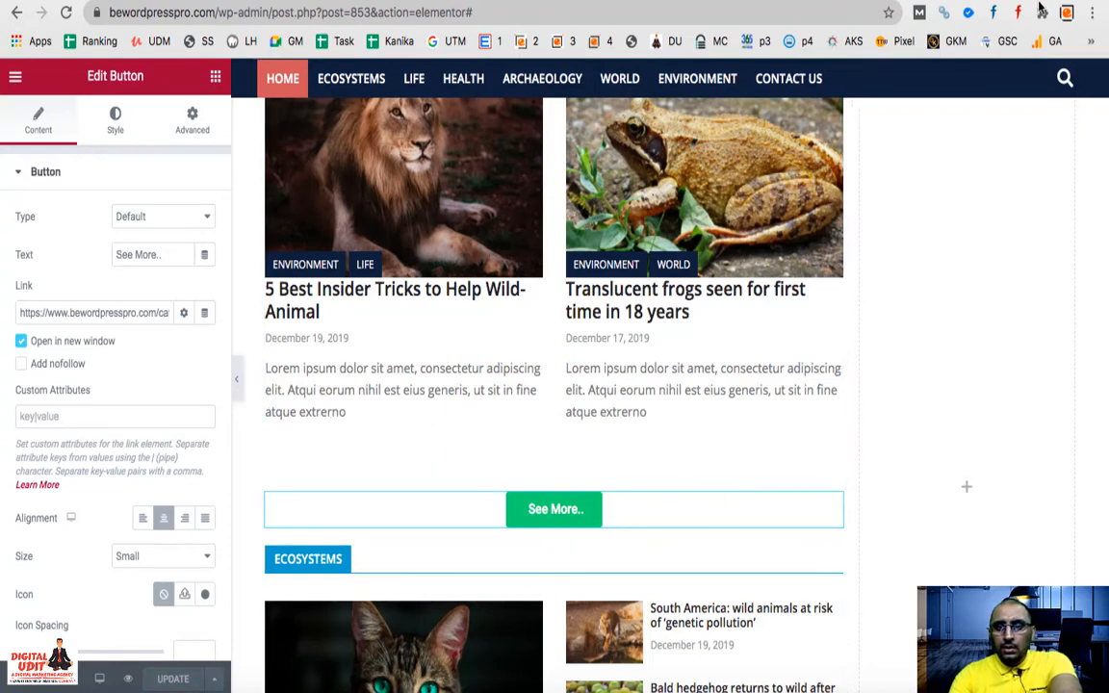
# Return from the Environment category page to the live homepage and reload it at the button below the Environment posts
pyautogui.click(34, 1)
pyautogui.click(67, 13)
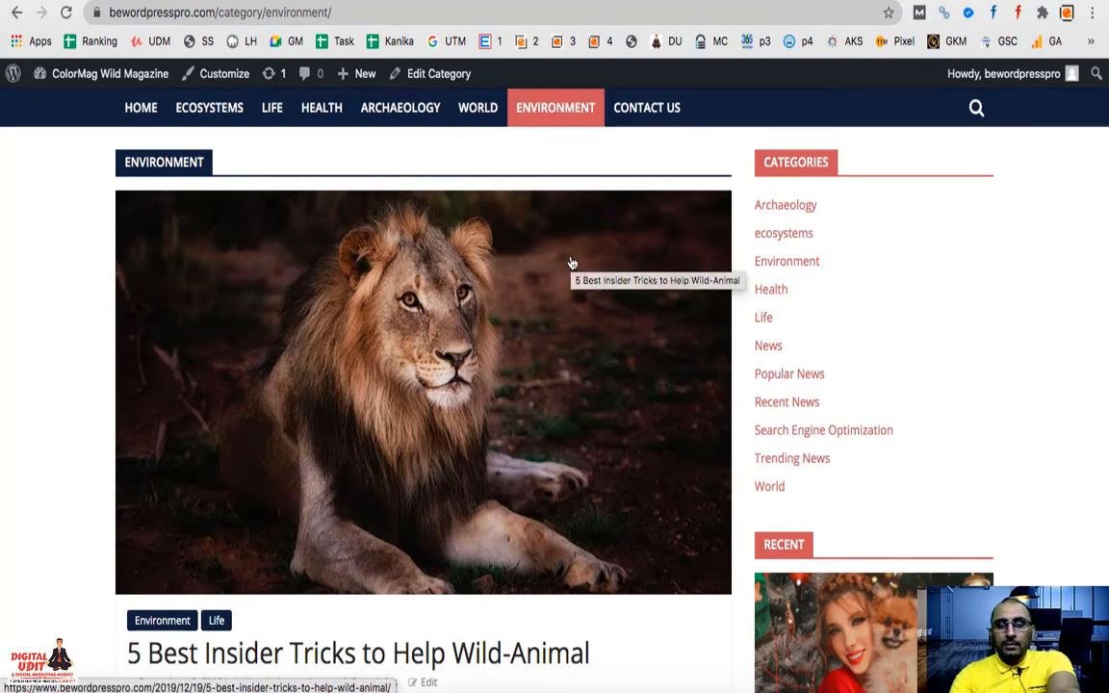
pyautogui.scroll(-15, 571, 262)
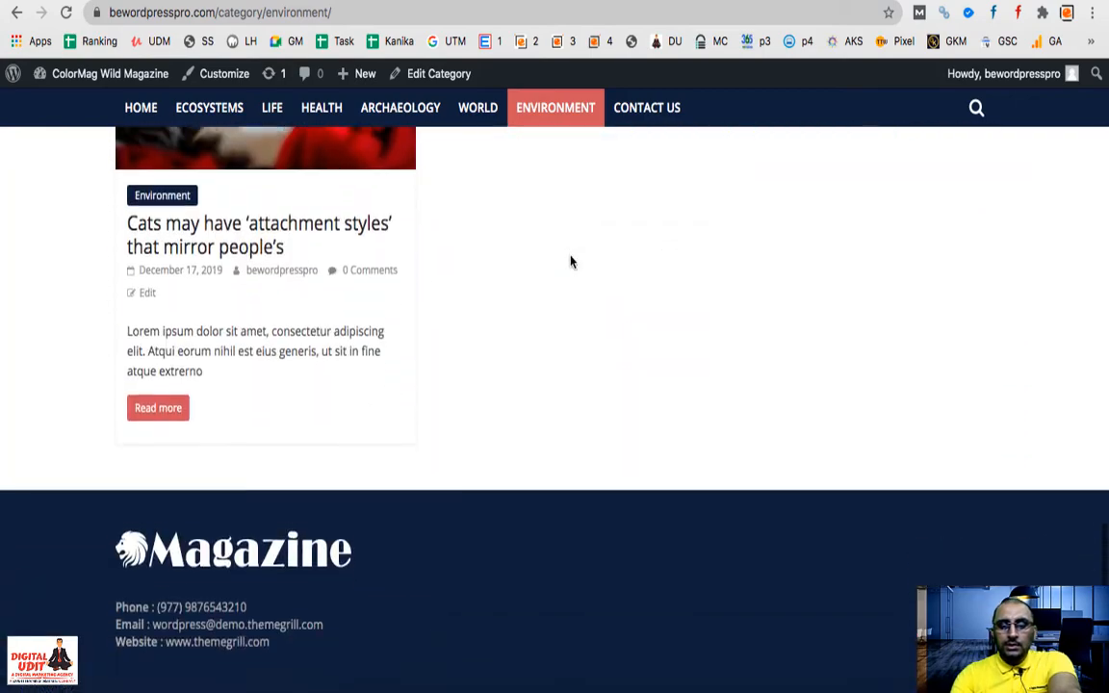
pyautogui.scroll(15, 571, 262)
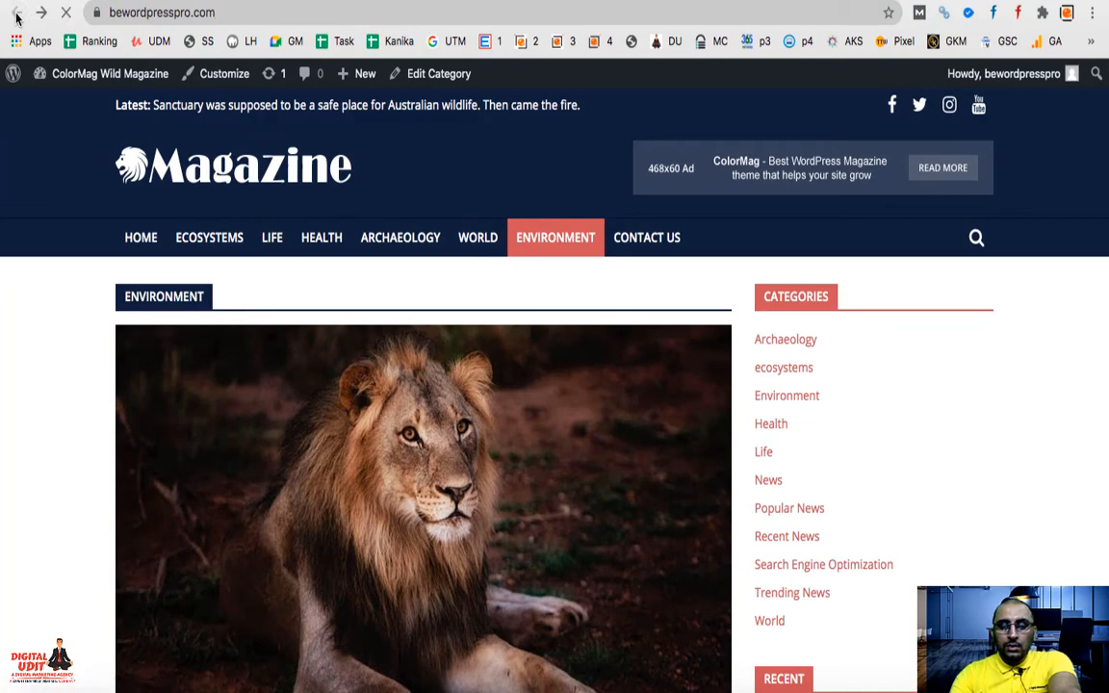
pyautogui.scroll(-10, 372, 425)
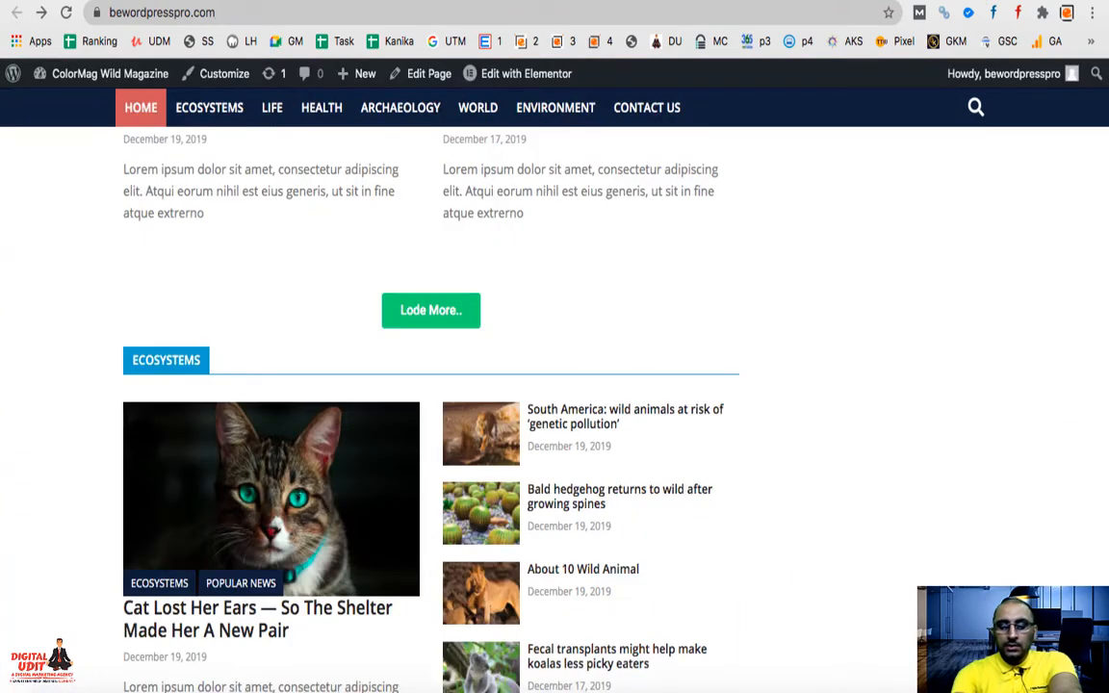
pyautogui.press('super+r')
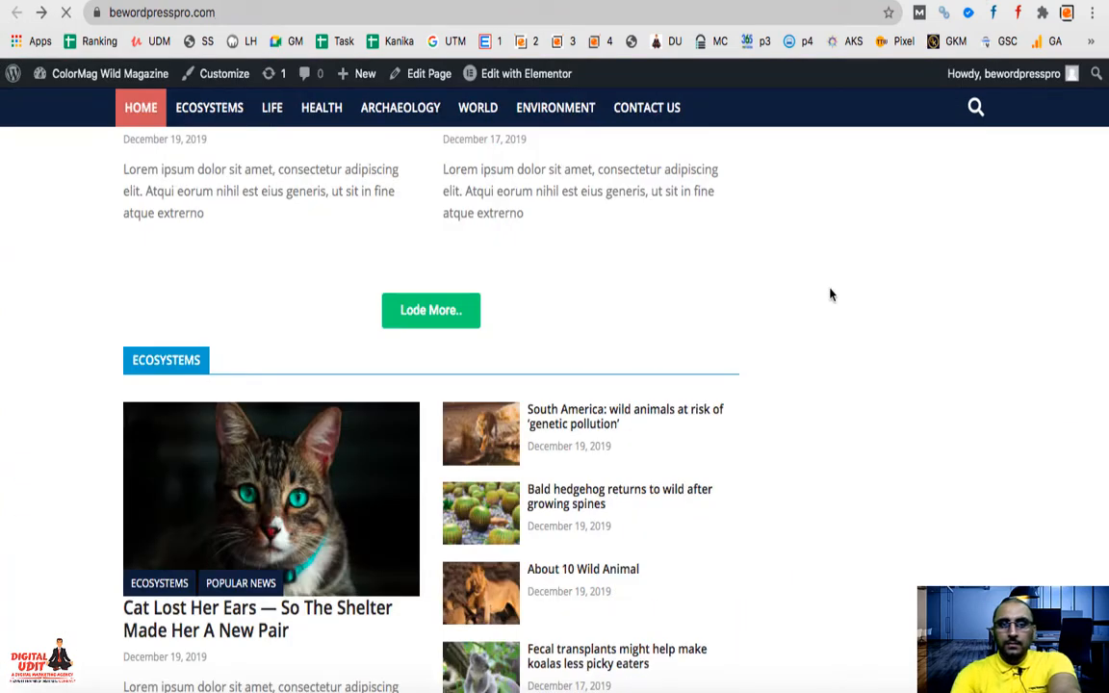
# Test the button on the live homepage, look through the Environment category page it opens, and close both live-site tabs
pyautogui.click(431, 312)
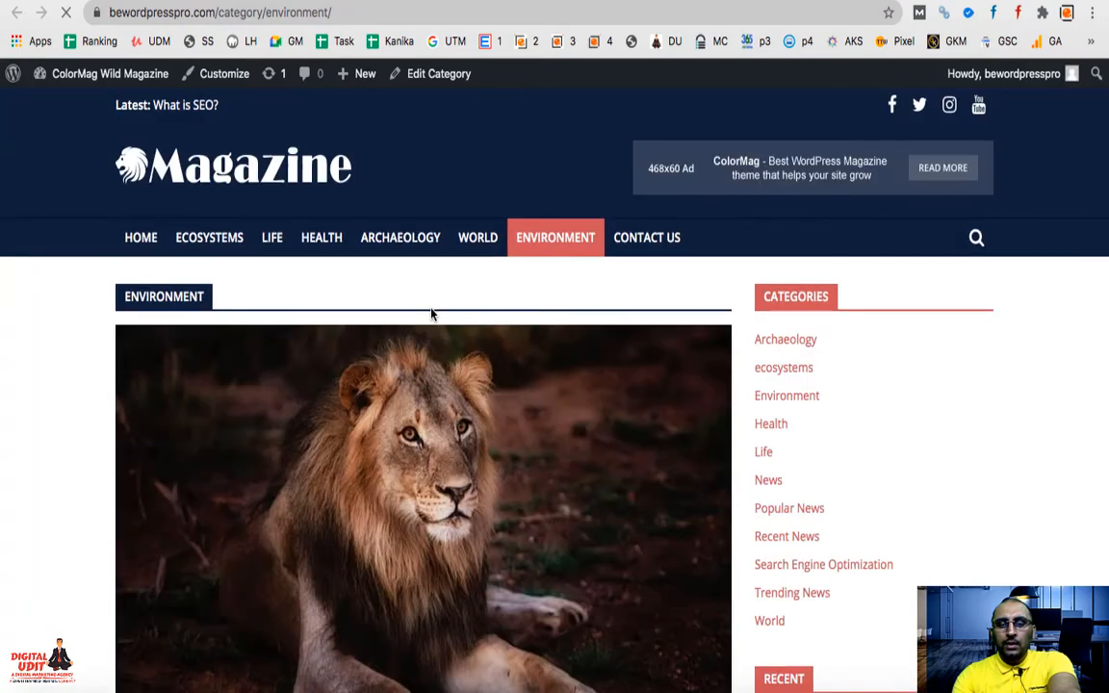
pyautogui.scroll(-3, 431, 314)
pyautogui.scroll(-10, 432, 315)
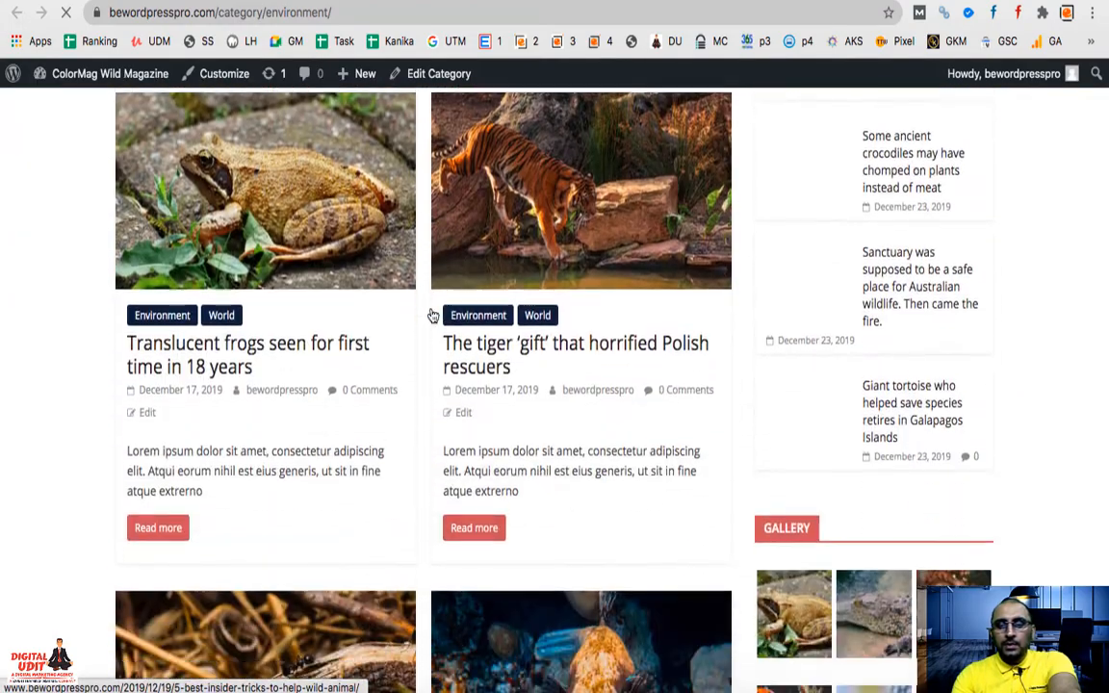
pyautogui.scroll(-8, 432, 316)
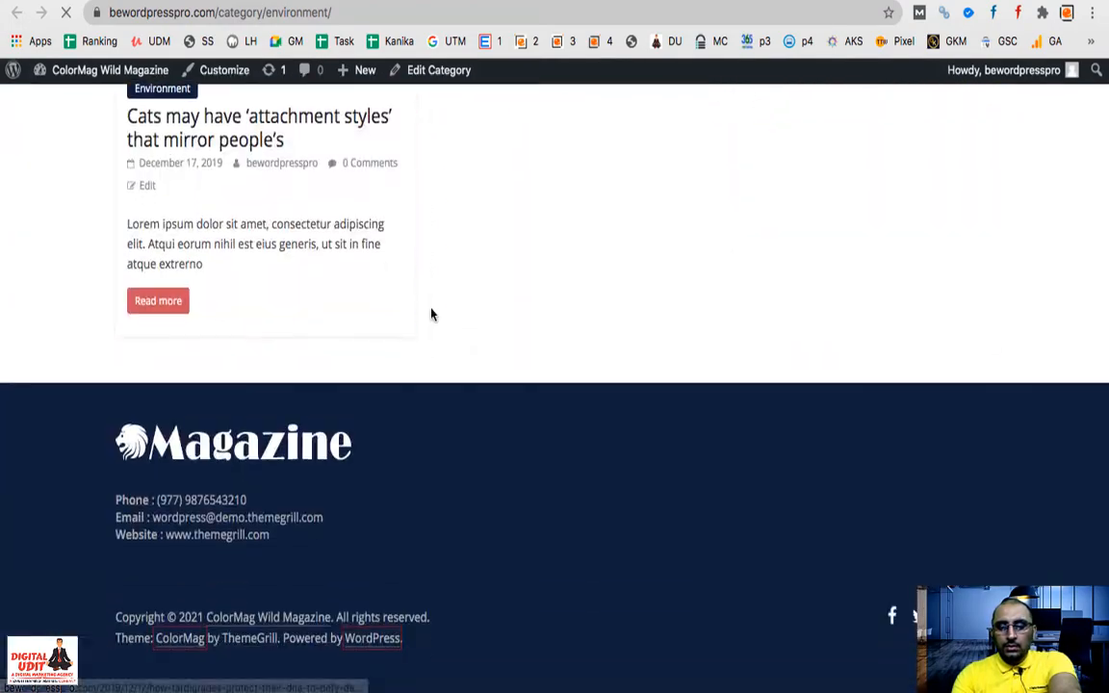
pyautogui.scroll(20, 431, 315)
pyautogui.scroll(-10, 432, 314)
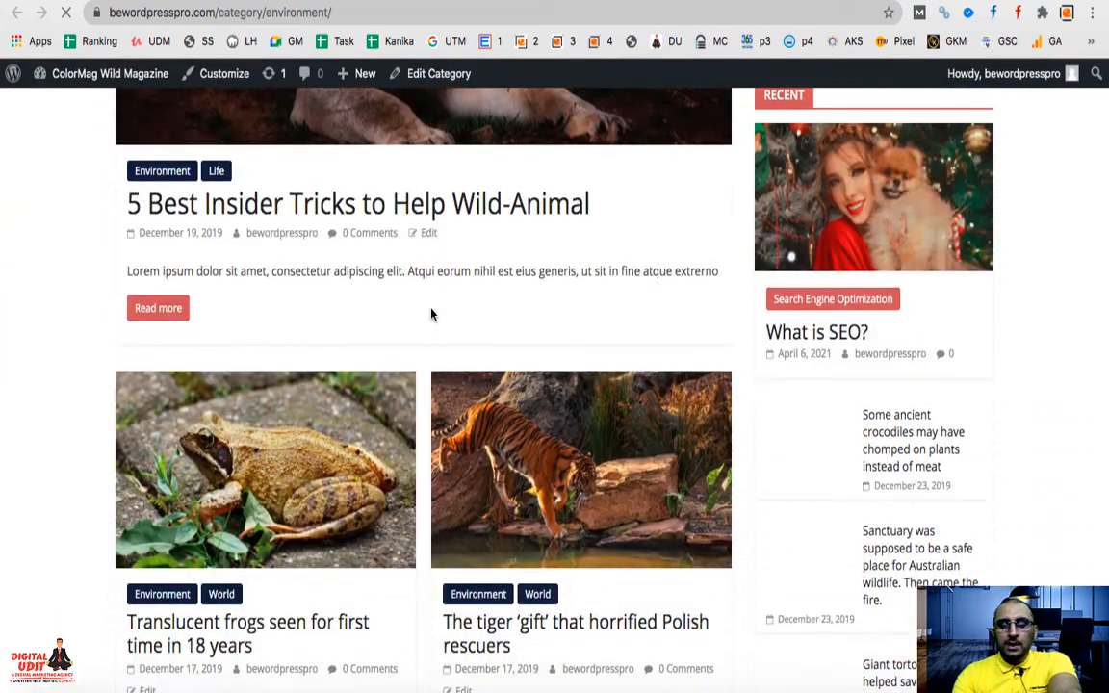
pyautogui.scroll(4, 433, 315)
pyautogui.scroll(3, 432, 315)
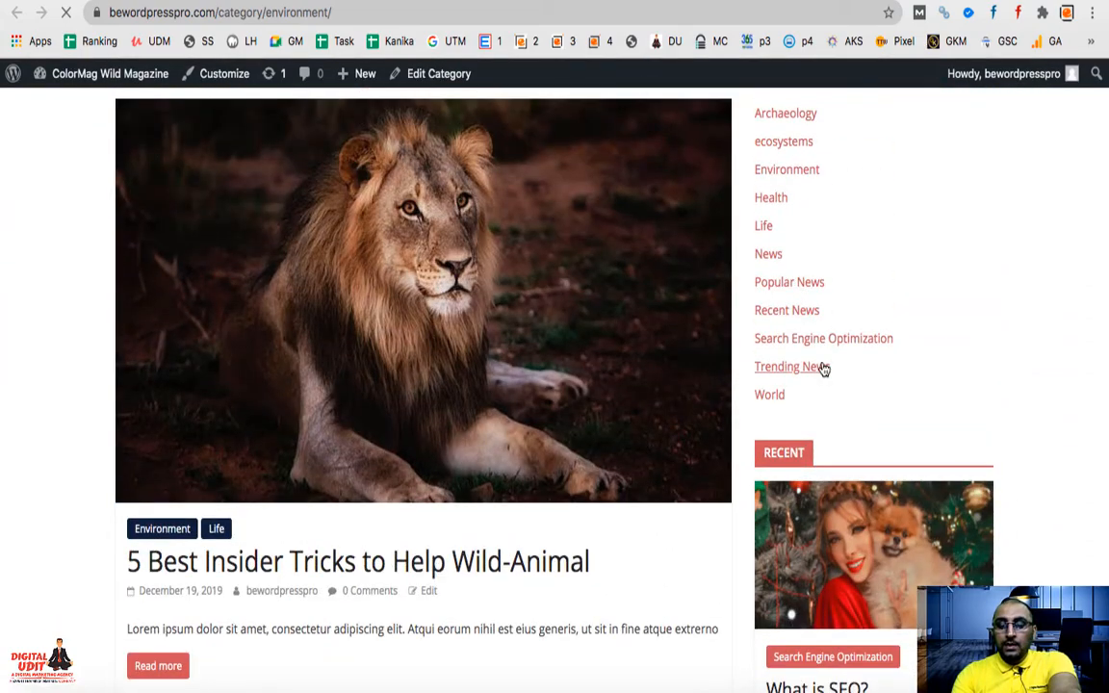
pyautogui.scroll(3, 824, 369)
pyautogui.scroll(-15, 824, 364)
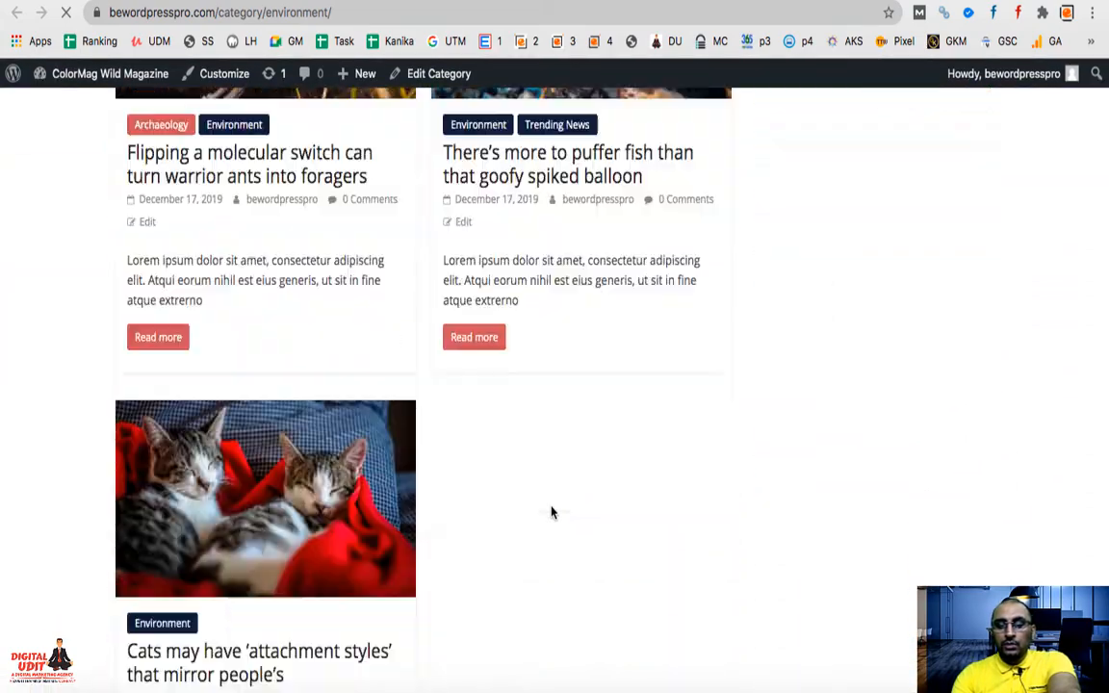
pyautogui.scroll(-5, 551, 512)
pyautogui.scroll(15, 551, 511)
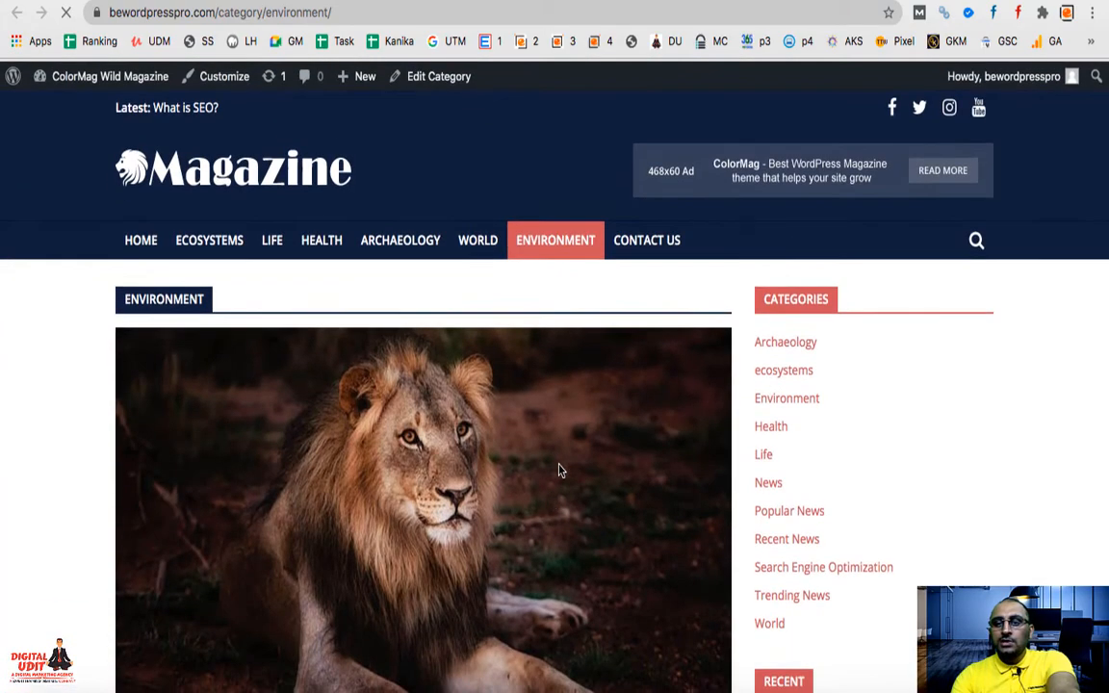
pyautogui.press('super+w')
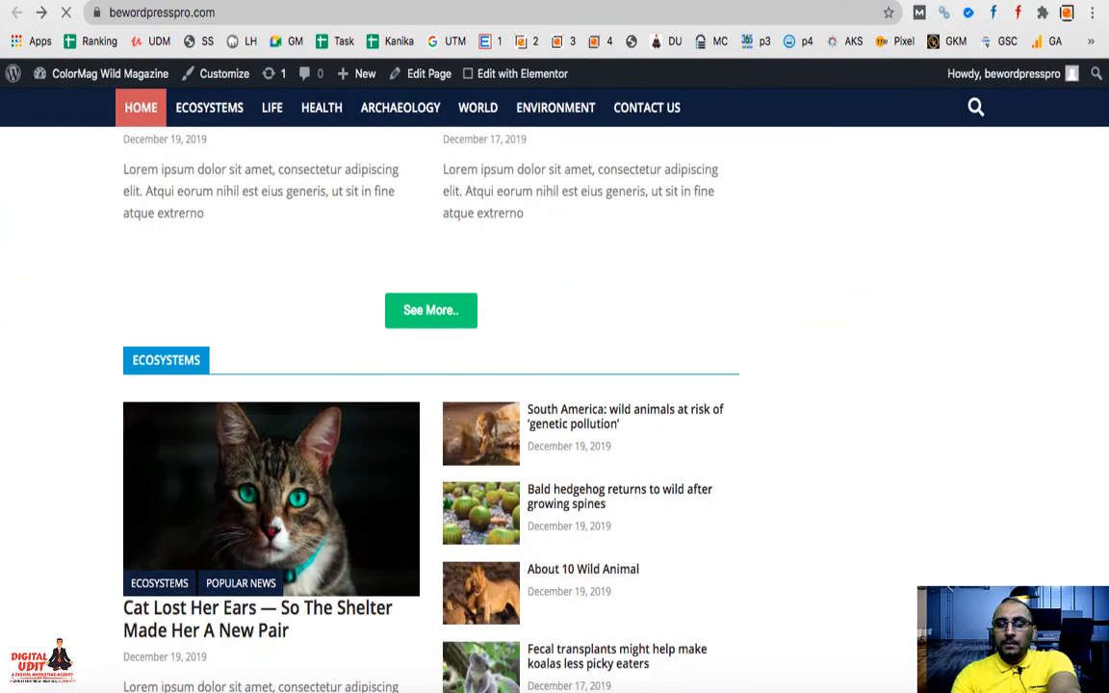
pyautogui.press('super+w')
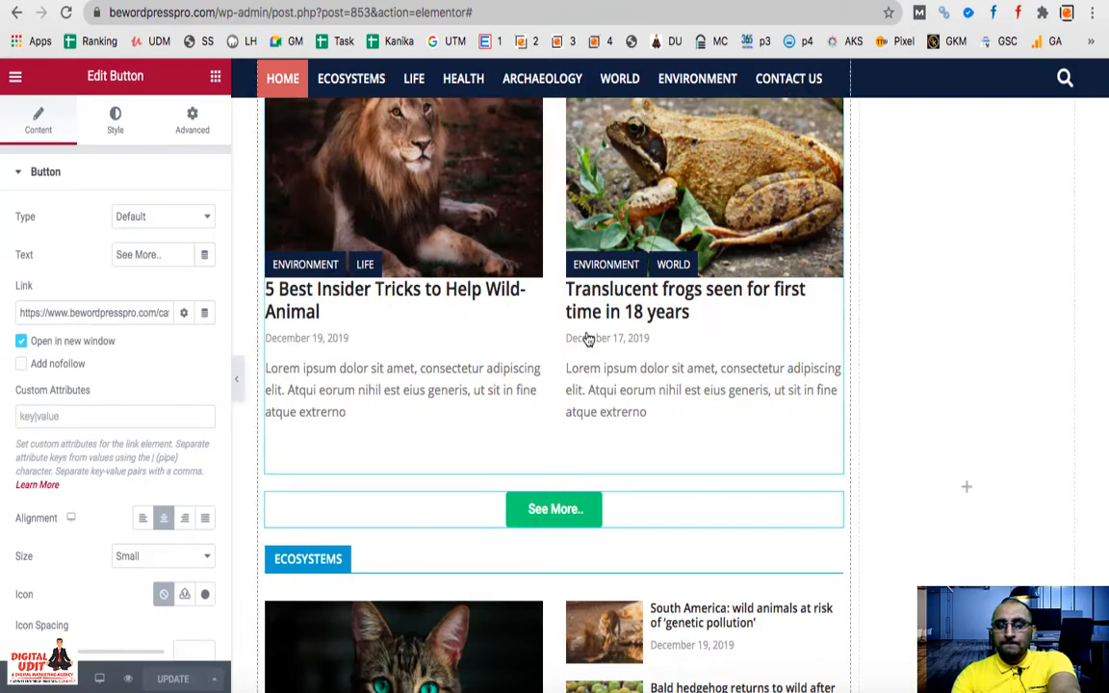
# Open the structure choices for a new section at the end of the homepage in the editor
pyautogui.scroll(5, 587, 337)
pyautogui.scroll(-10, 590, 339)
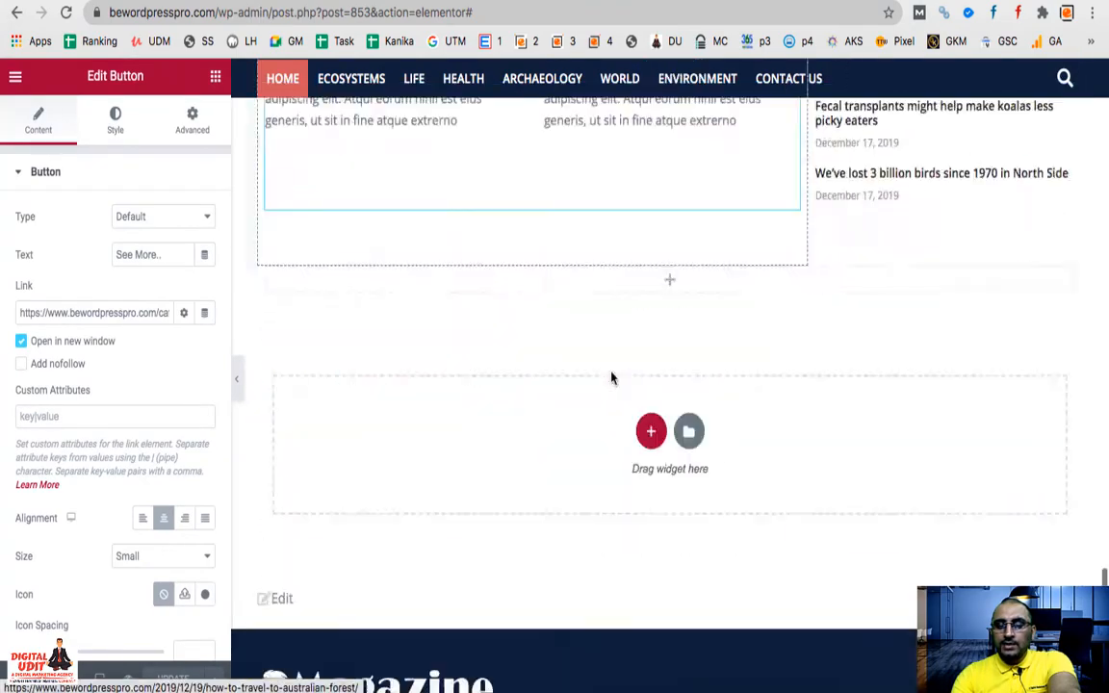
pyautogui.click(652, 178)
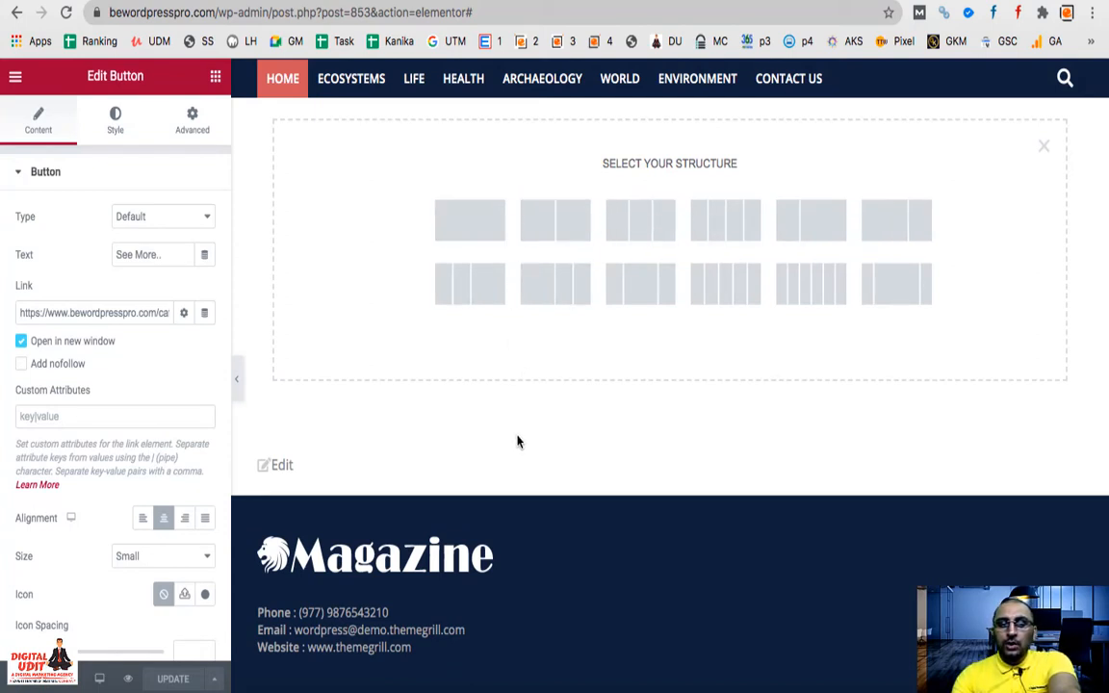
# Look through the widget library's categories, including the ColorMag block and grid styles, and review the Health News section
pyautogui.scroll(5, 520, 442)
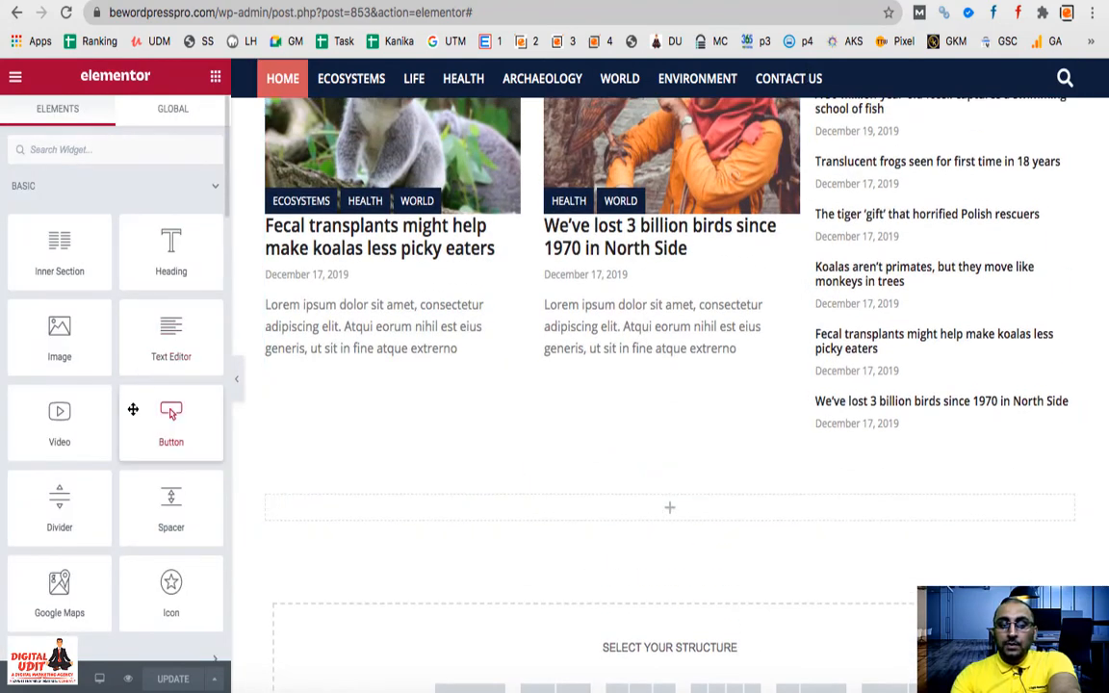
pyautogui.click(215, 192)
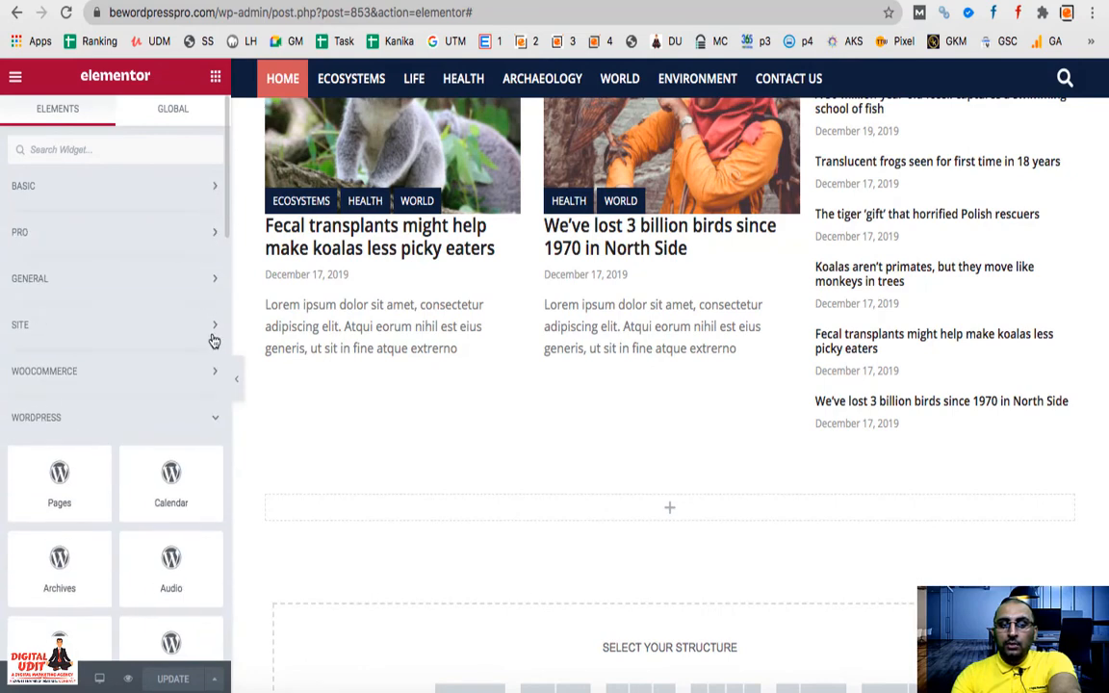
pyautogui.scroll(-3, 169, 411)
pyautogui.scroll(-1, 168, 416)
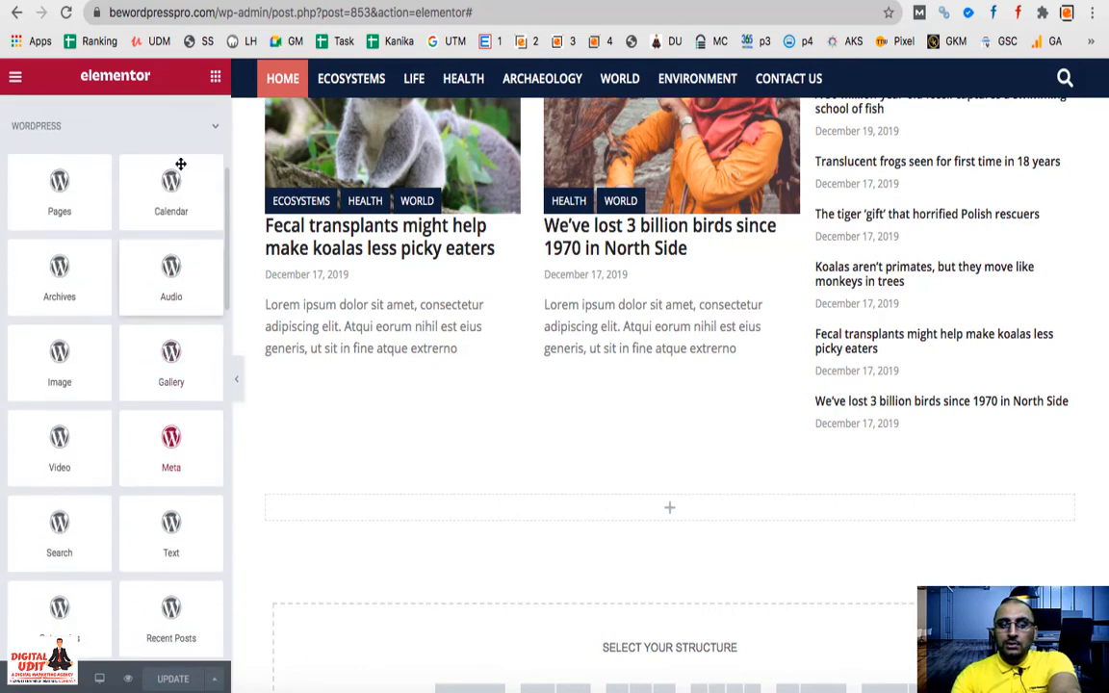
pyautogui.click(214, 128)
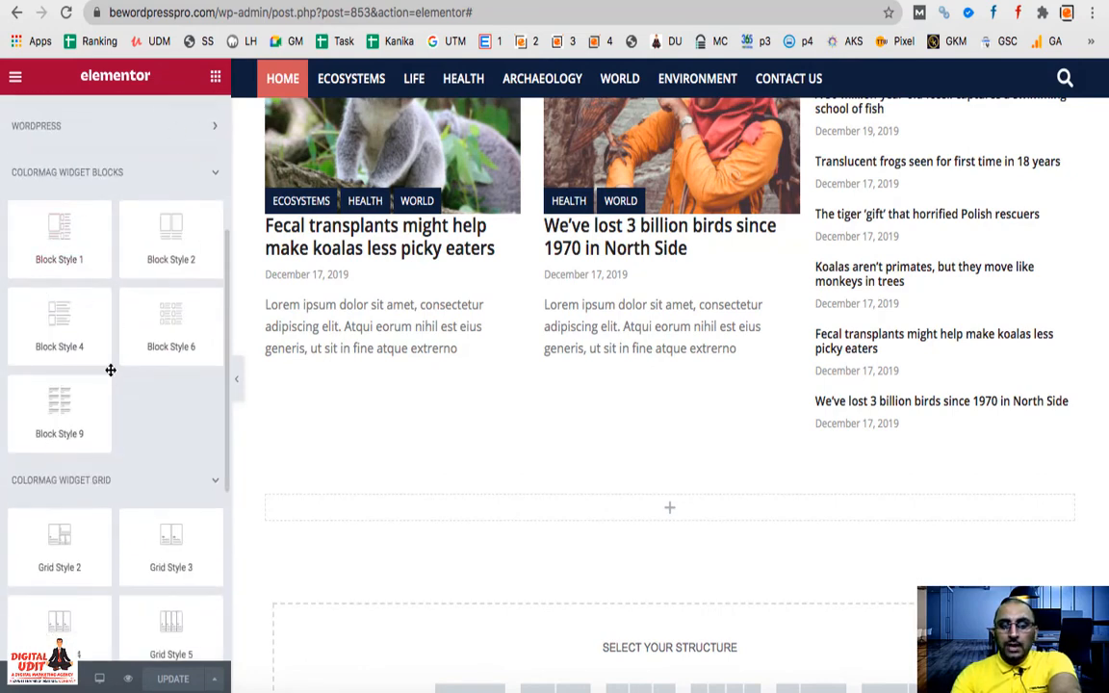
pyautogui.scroll(-5, 109, 372)
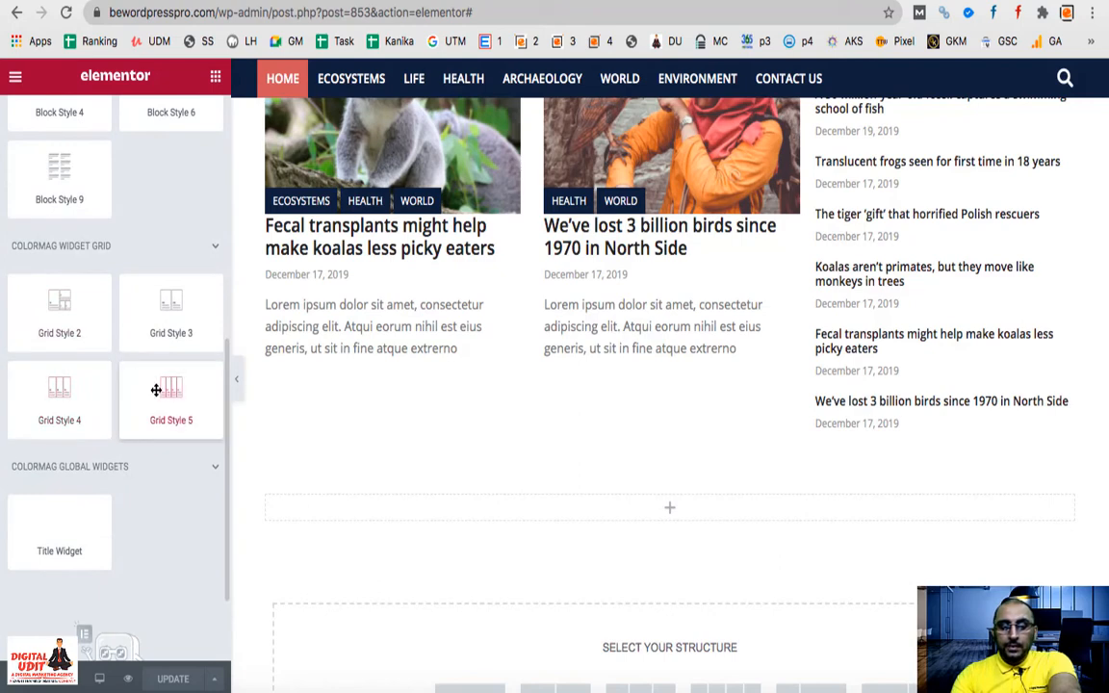
pyautogui.scroll(2, 159, 390)
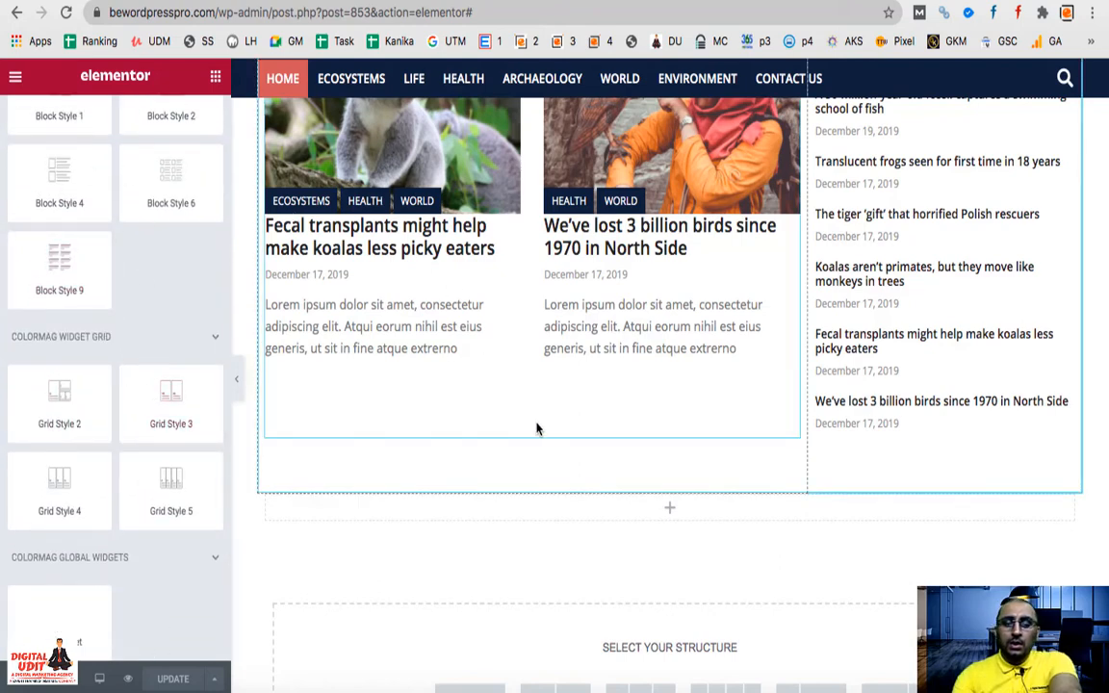
pyautogui.scroll(6, 586, 381)
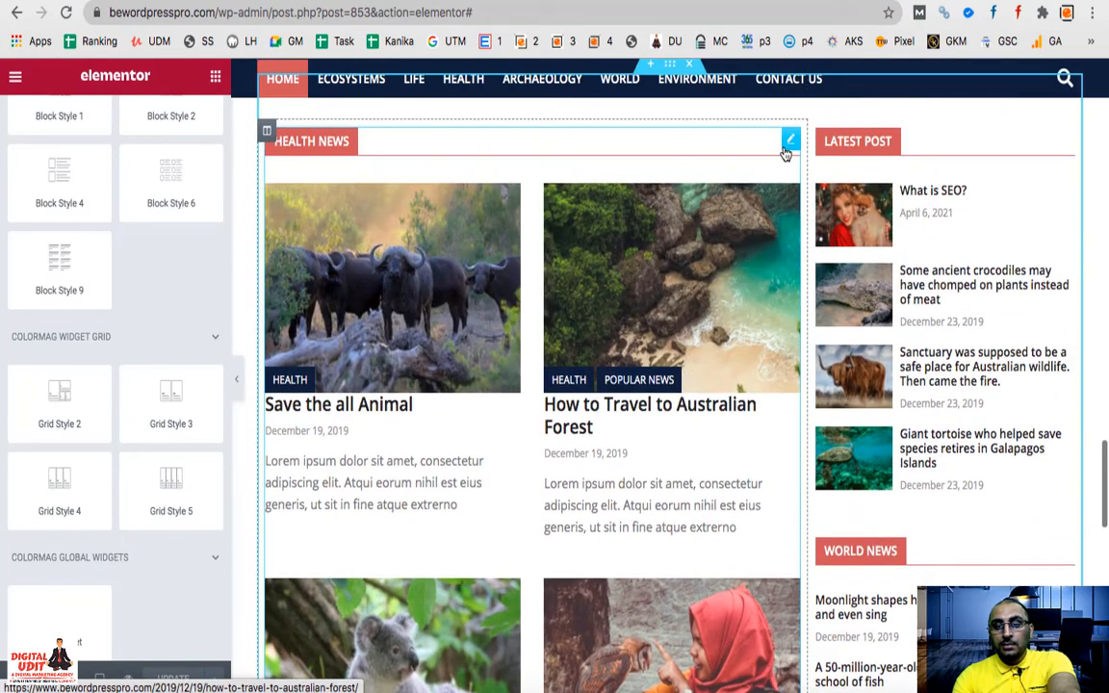
# Examine the Health News block's content and category filter settings, and look over the homepage's post, Recent News and Environment sections
pyautogui.click(788, 145)
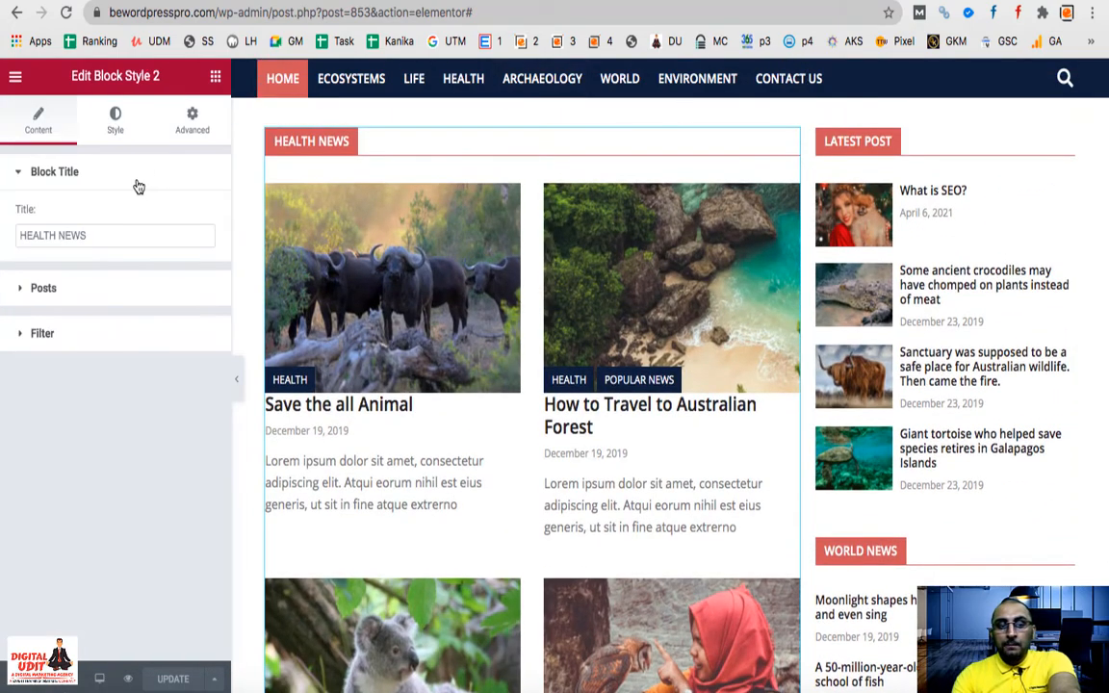
pyautogui.click(17, 295)
pyautogui.click(37, 351)
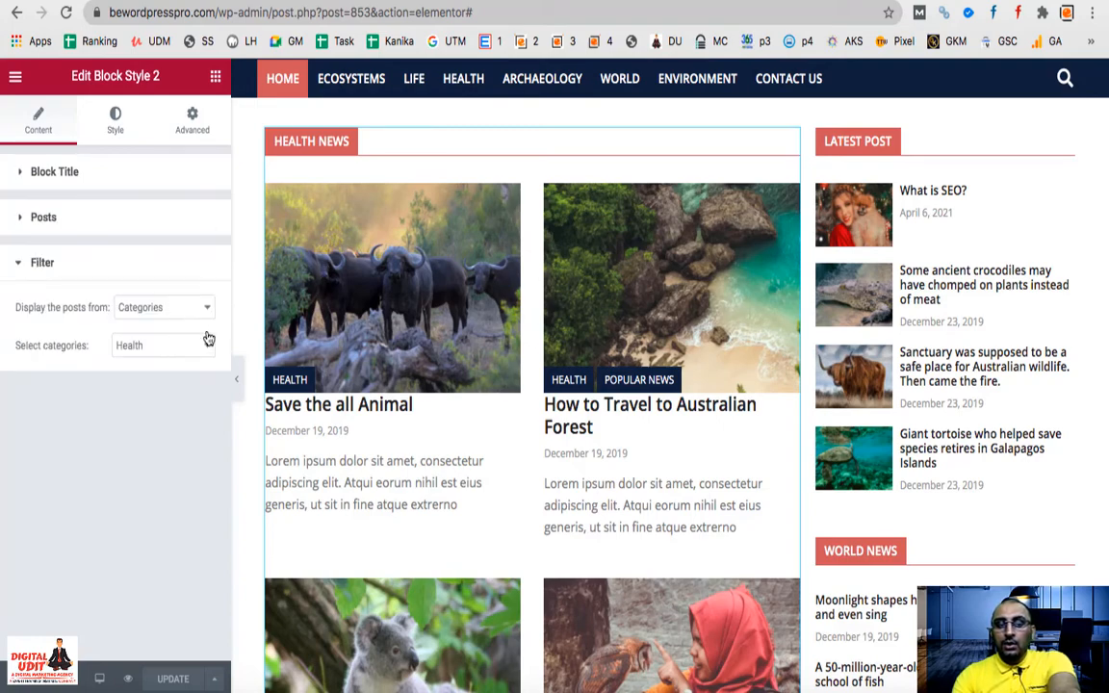
pyautogui.scroll(5, 542, 395)
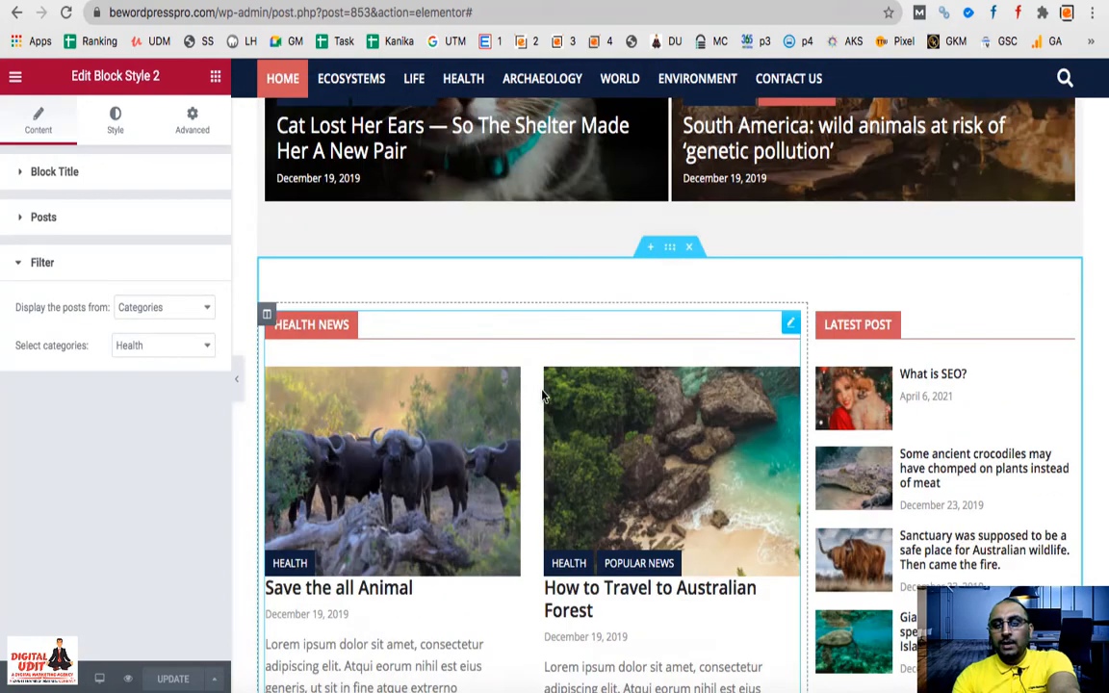
pyautogui.scroll(15, 543, 395)
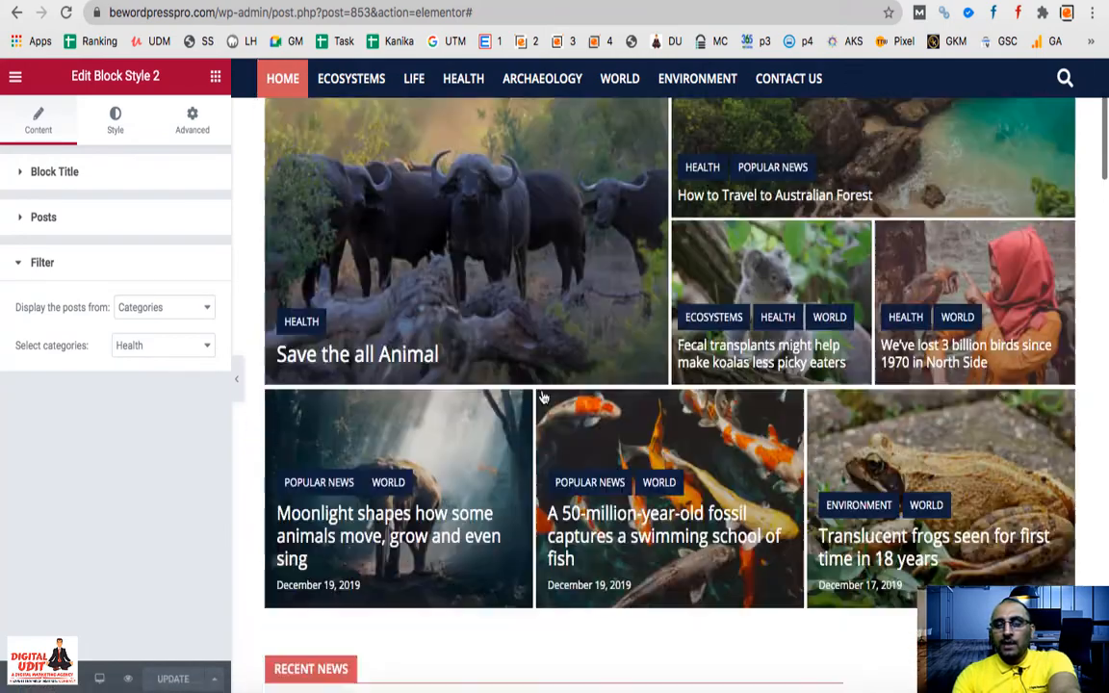
pyautogui.scroll(-10, 542, 397)
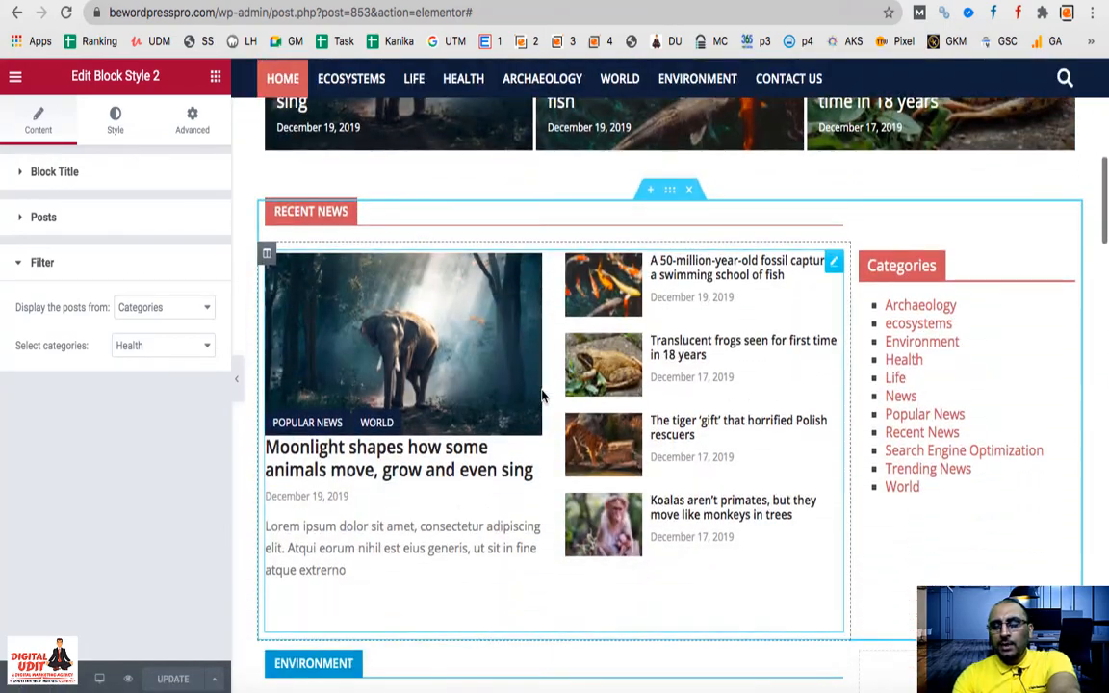
pyautogui.scroll(-5, 542, 395)
pyautogui.scroll(3, 542, 394)
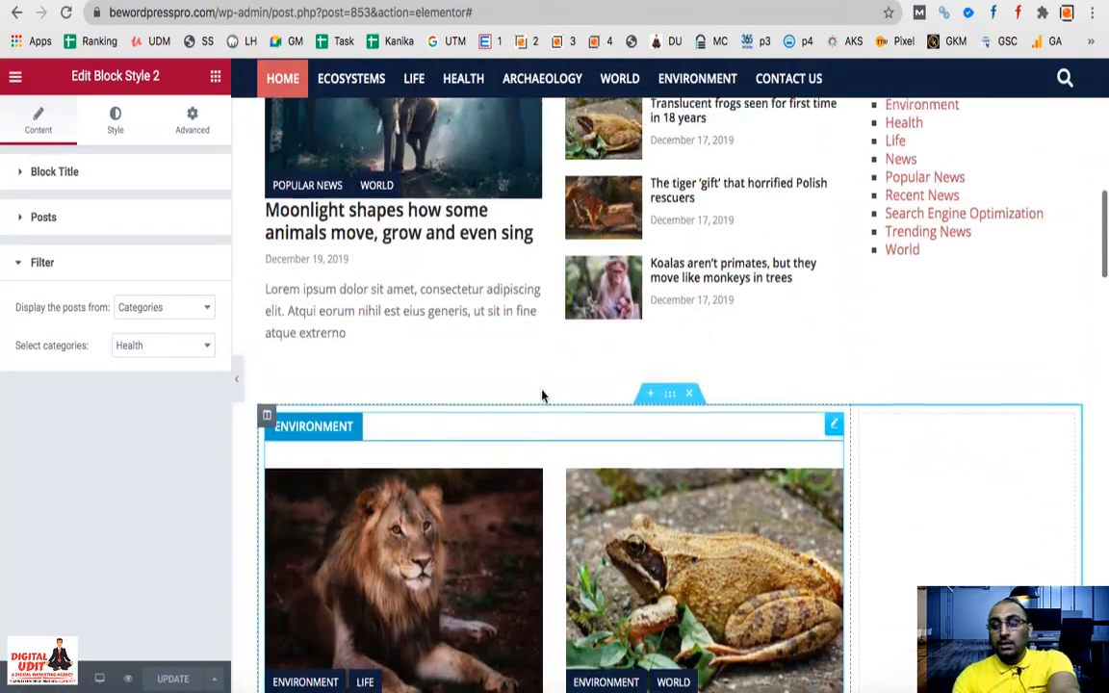
pyautogui.scroll(2, 542, 395)
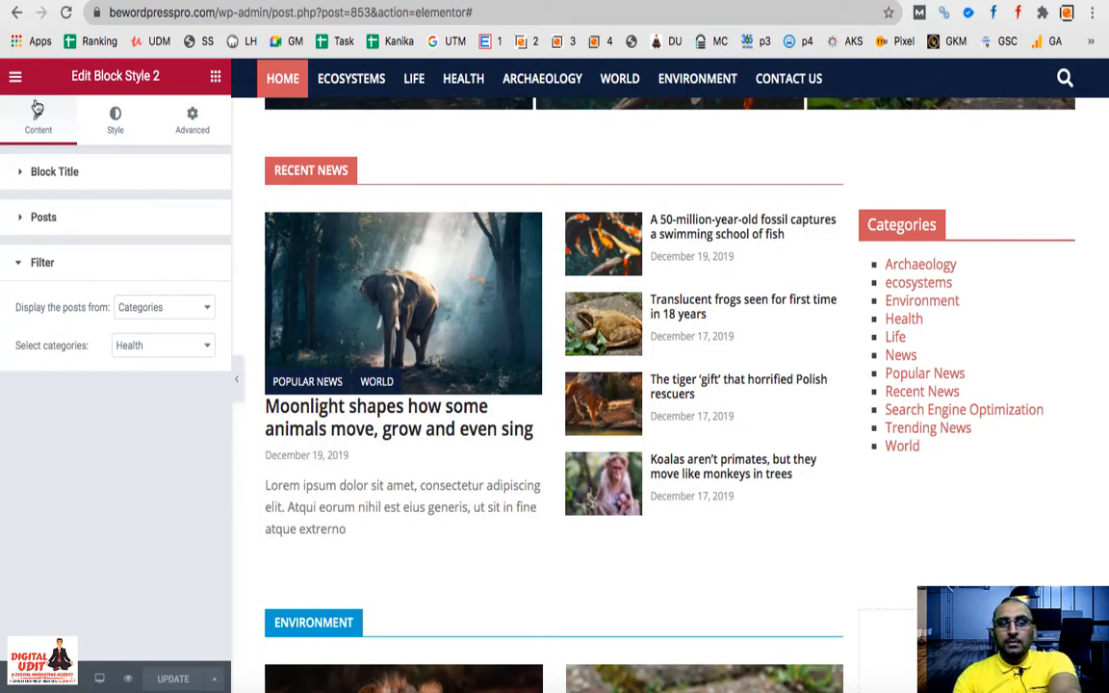
# Go from the live homepage to the WordPress dashboard and open the Widgets management page
pyautogui.click(15, 79)
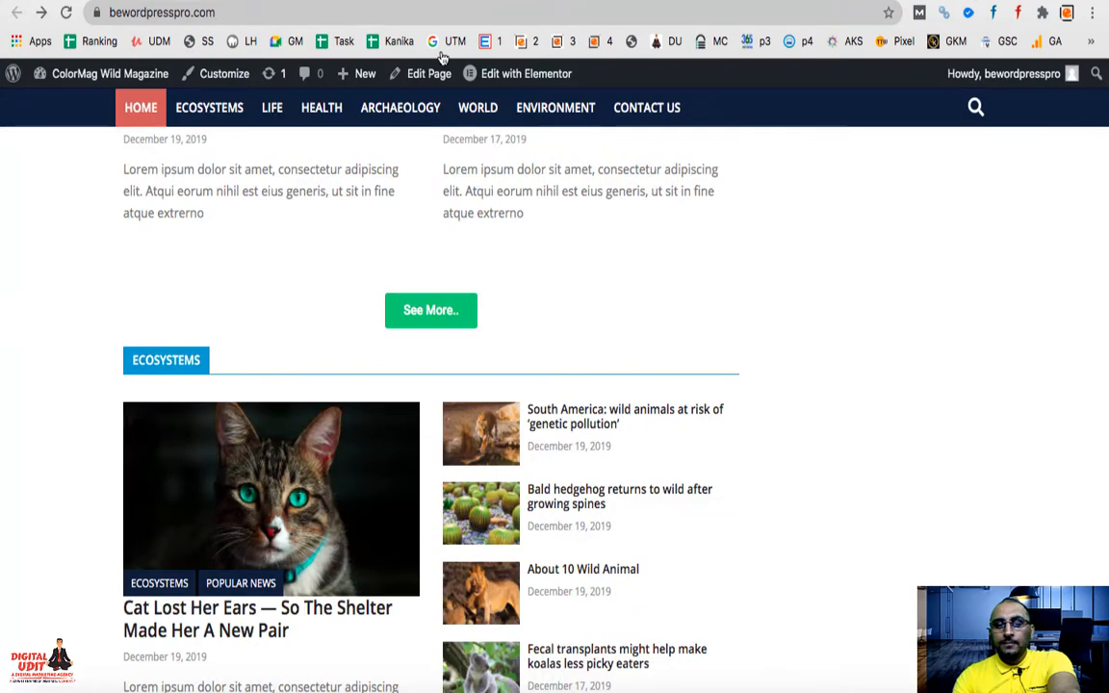
pyautogui.moveTo(68, 85)
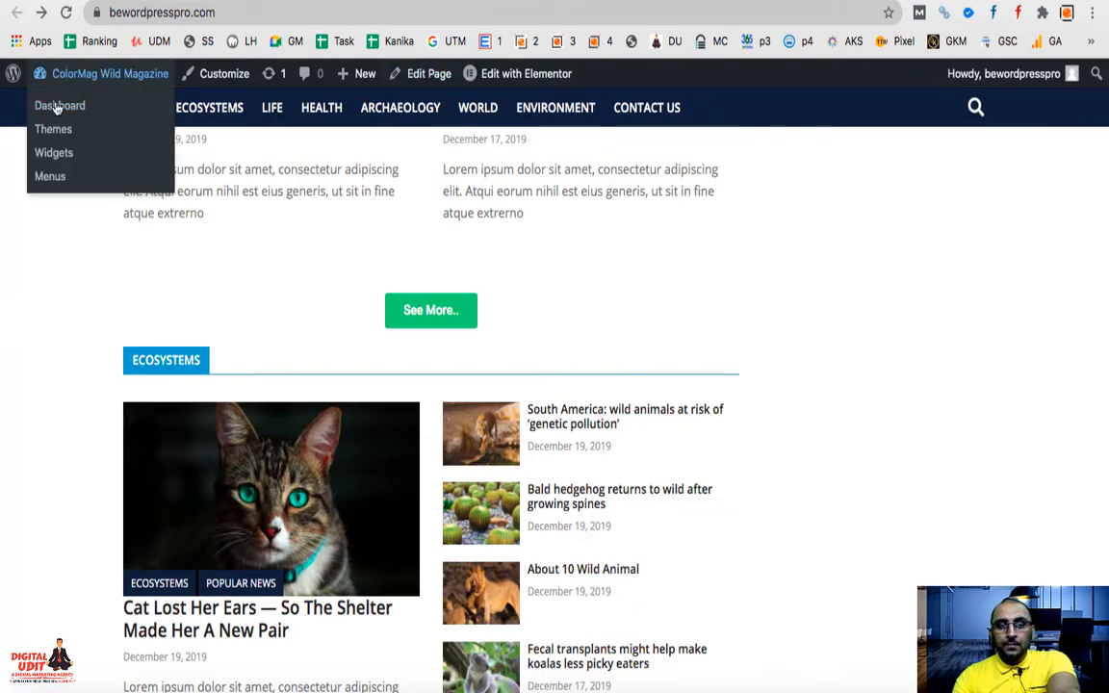
pyautogui.click(57, 108)
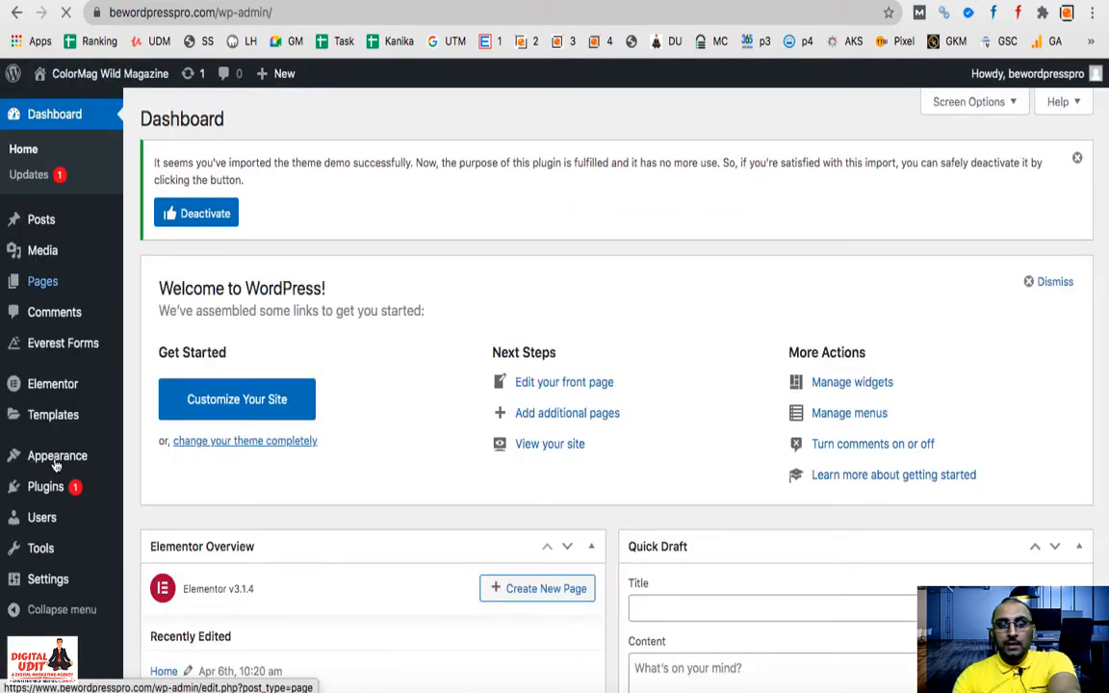
pyautogui.moveTo(56, 464)
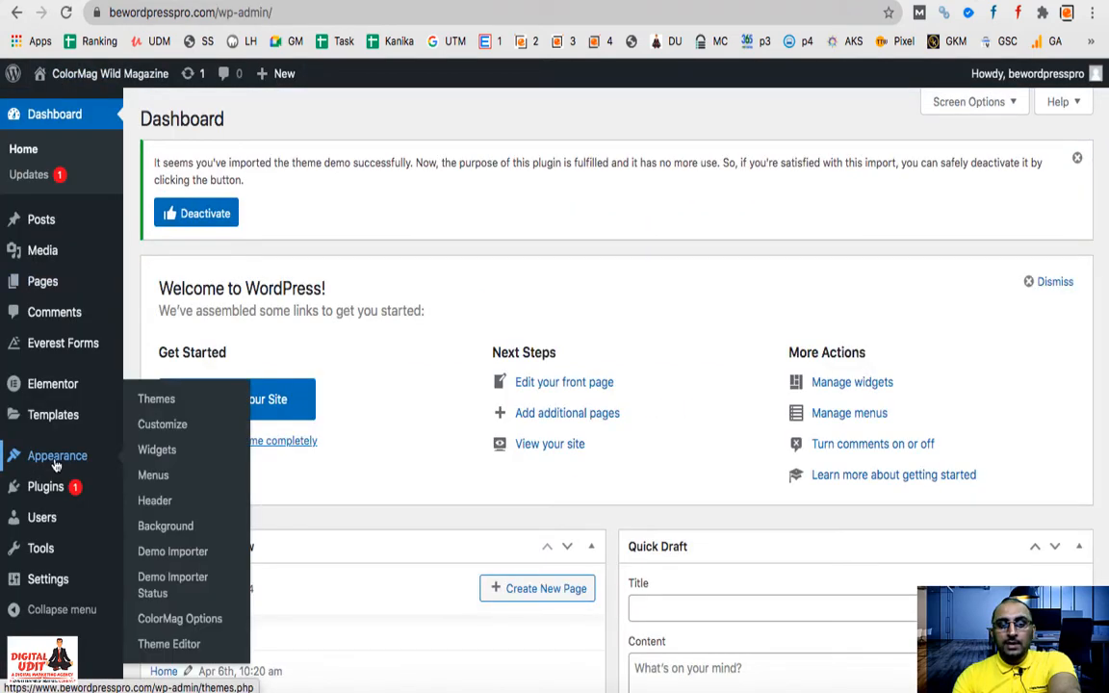
pyautogui.click(162, 453)
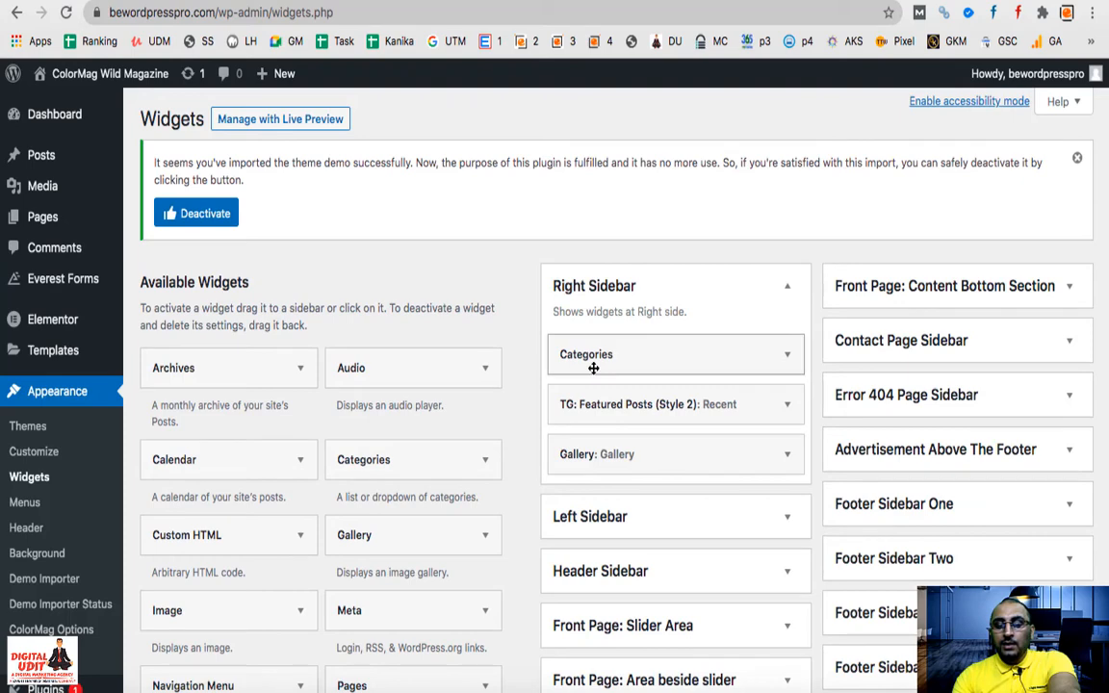
# Review the Right Sidebar's Featured Posts and Gallery widget settings and compare them with the sidebar on the Environment category page
pyautogui.click(690, 411)
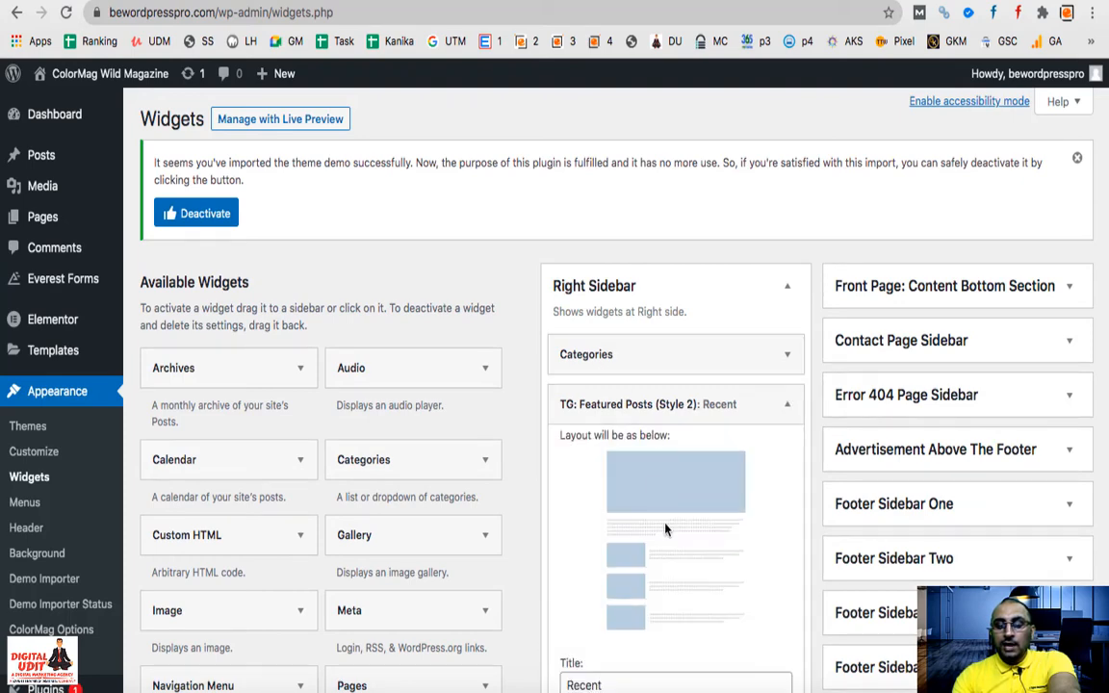
pyautogui.scroll(-3, 669, 540)
pyautogui.scroll(-4, 665, 539)
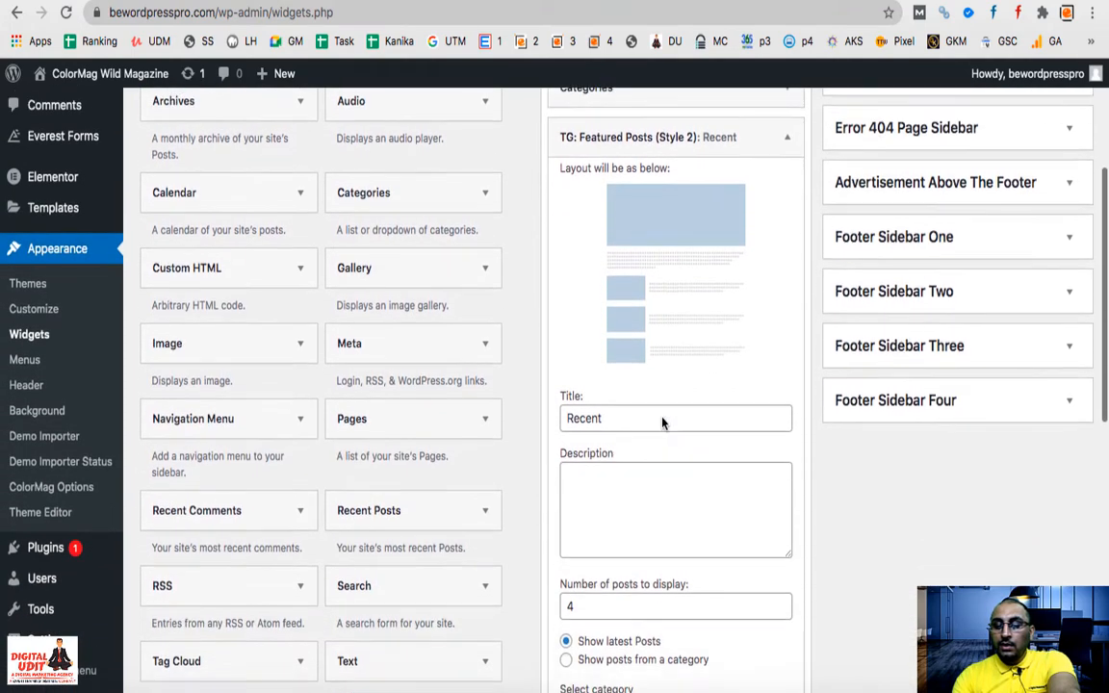
pyautogui.scroll(-6, 613, 424)
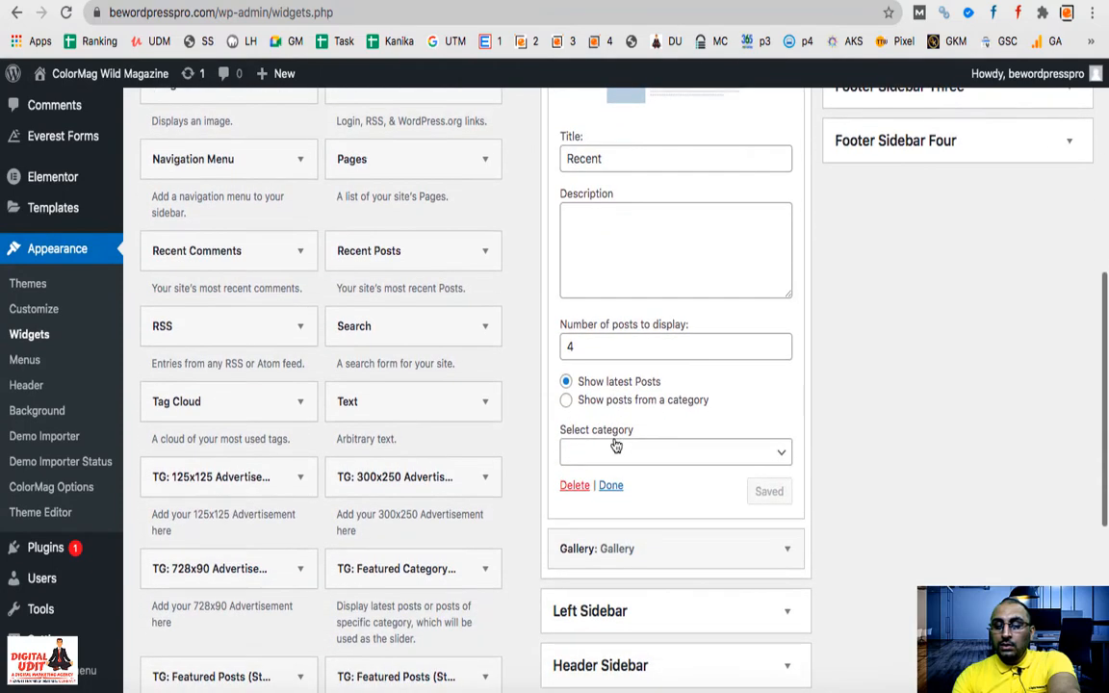
pyautogui.click(632, 550)
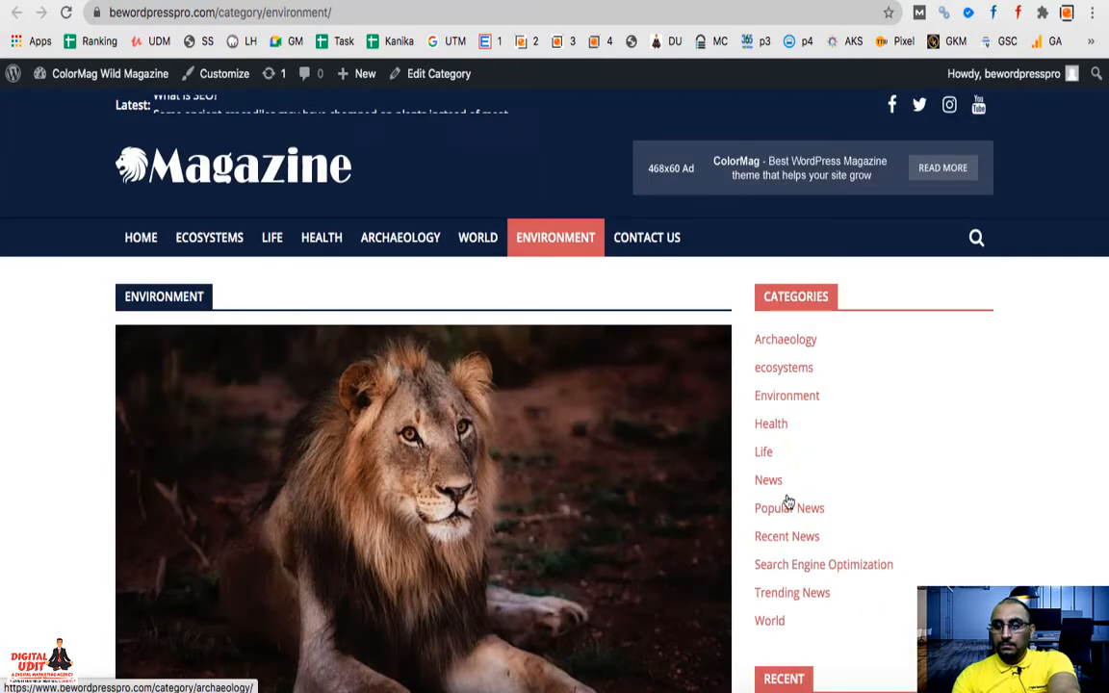
pyautogui.scroll(-4, 787, 503)
pyautogui.scroll(-4, 820, 450)
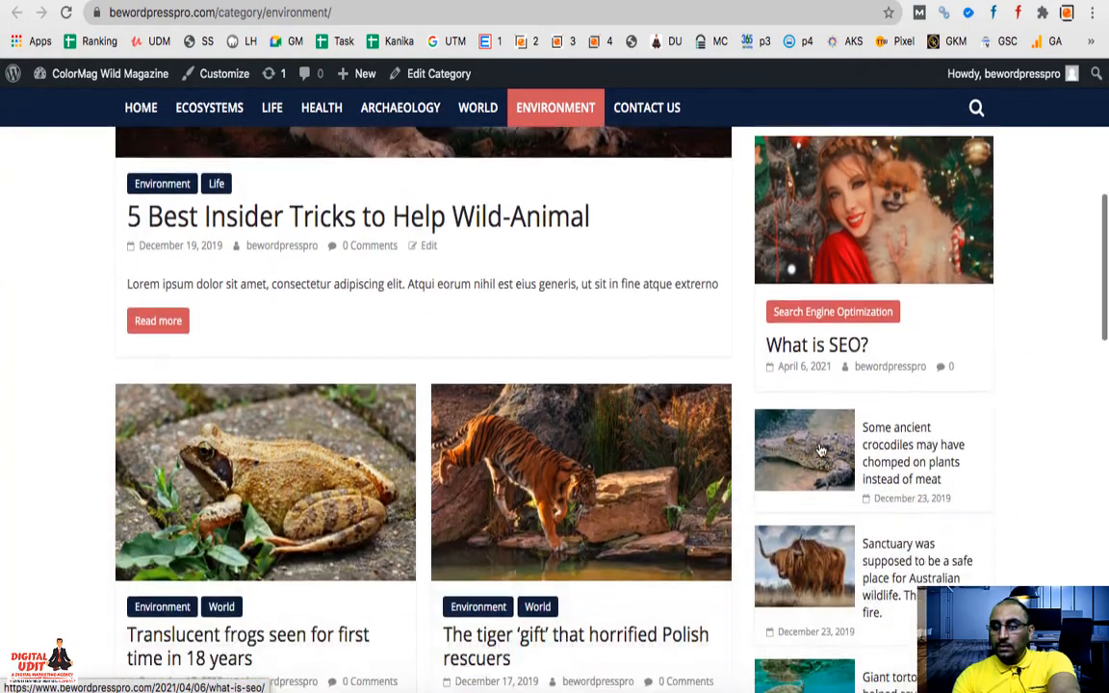
pyautogui.scroll(1, 845, 492)
pyautogui.scroll(-5, 859, 449)
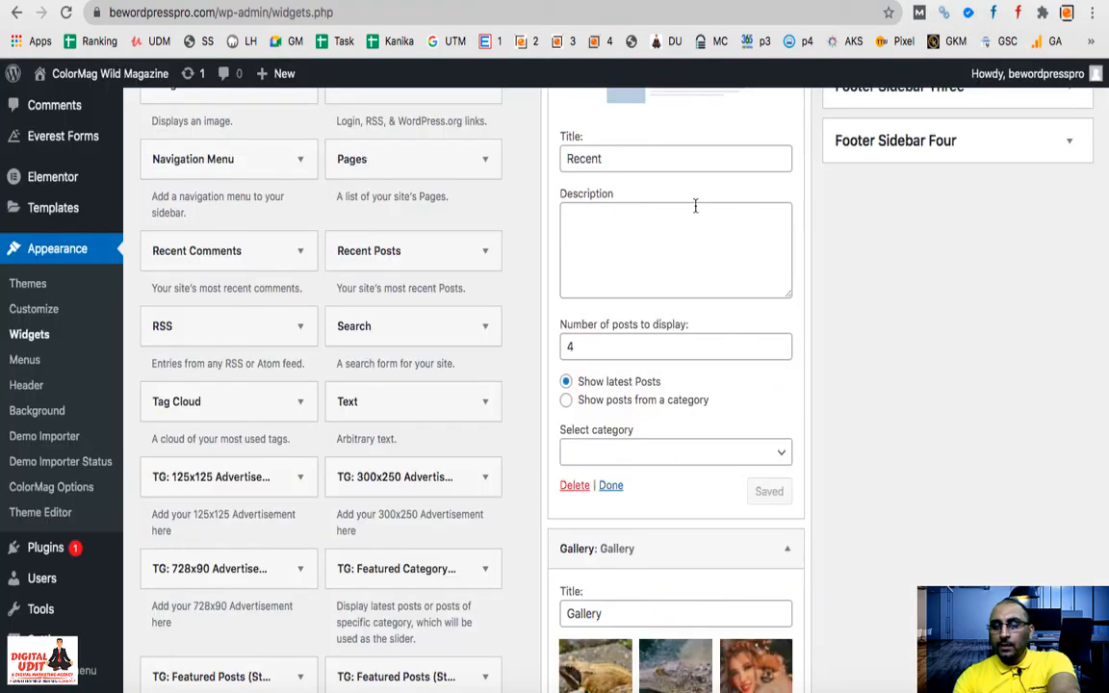
# Remove the Categories, Featured Posts (Style 2) and Gallery widgets from the Right Sidebar
pyautogui.scroll(5, 695, 205)
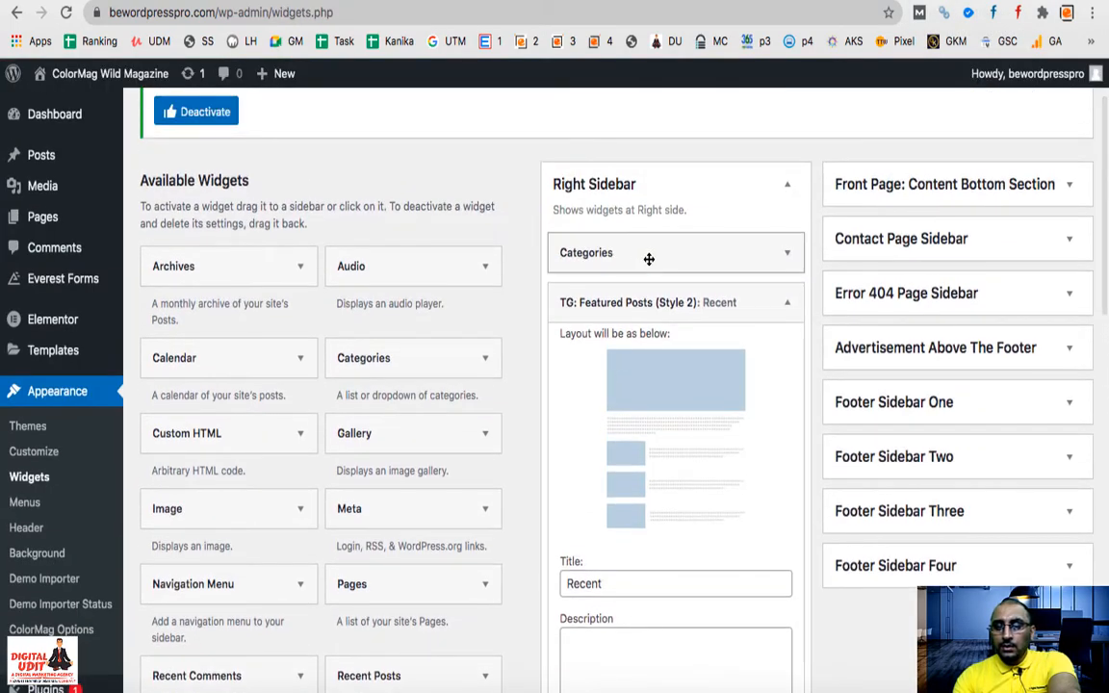
pyautogui.moveTo(649, 257); pyautogui.dragTo(366, 265)
pyautogui.moveTo(638, 262); pyautogui.dragTo(274, 287)
pyautogui.moveTo(369, 253); pyautogui.dragTo(354, 260)
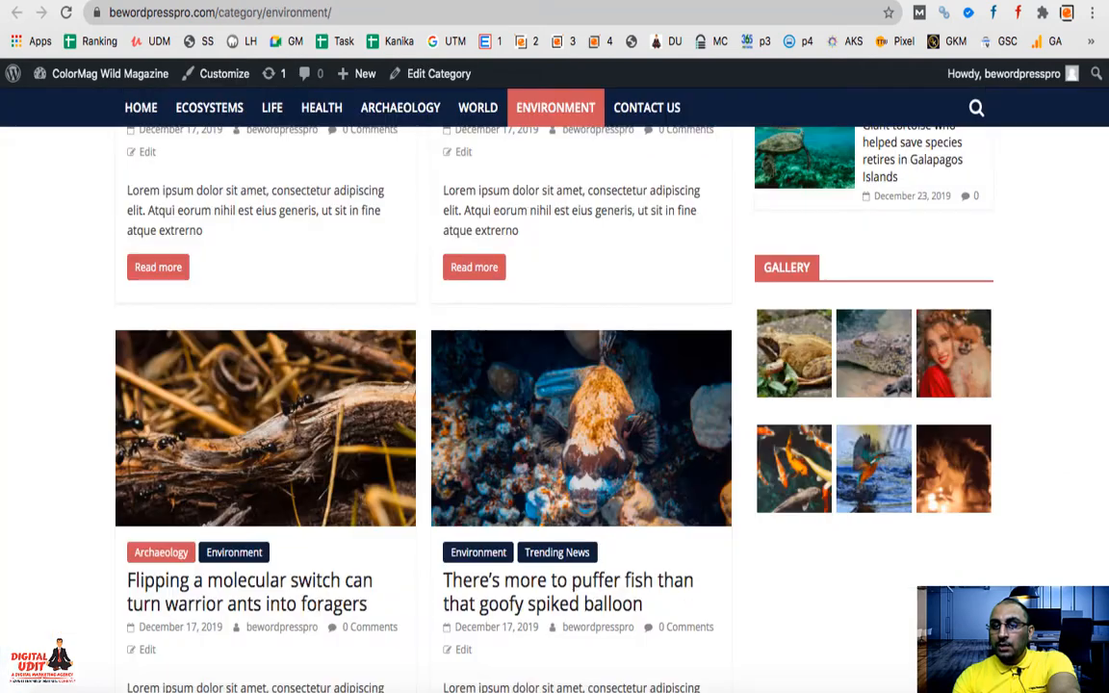
# Check the header of the Environment category page and inspect the title and link settings of the Header Sidebar's Image widget
pyautogui.scroll(15, 785, 411)
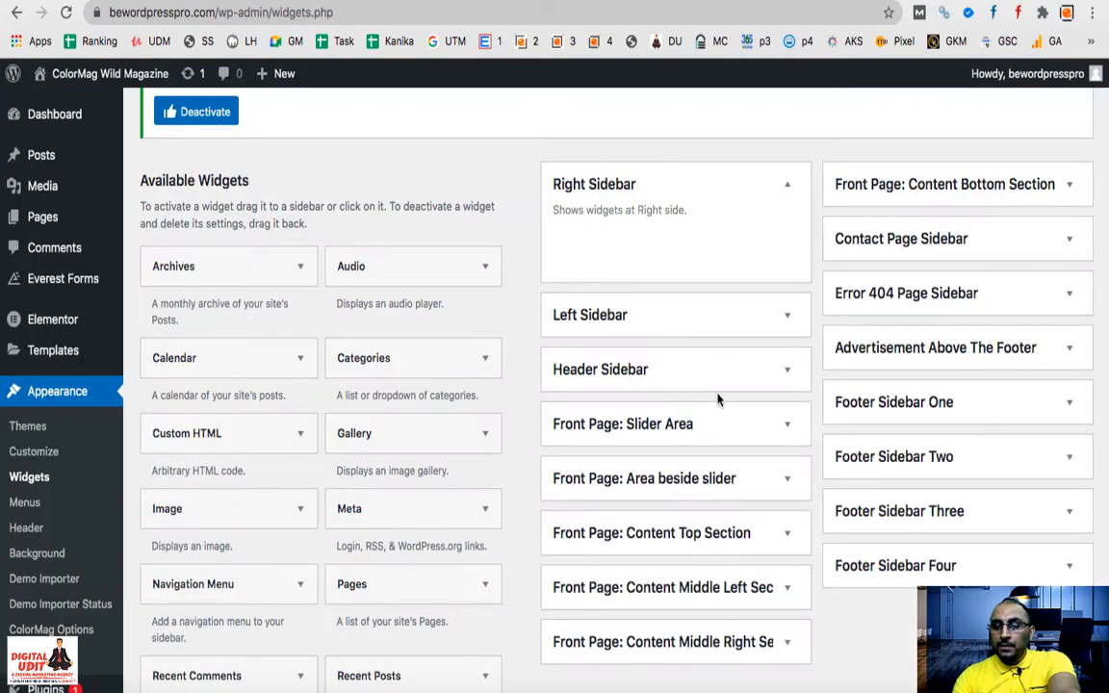
pyautogui.click(675, 373)
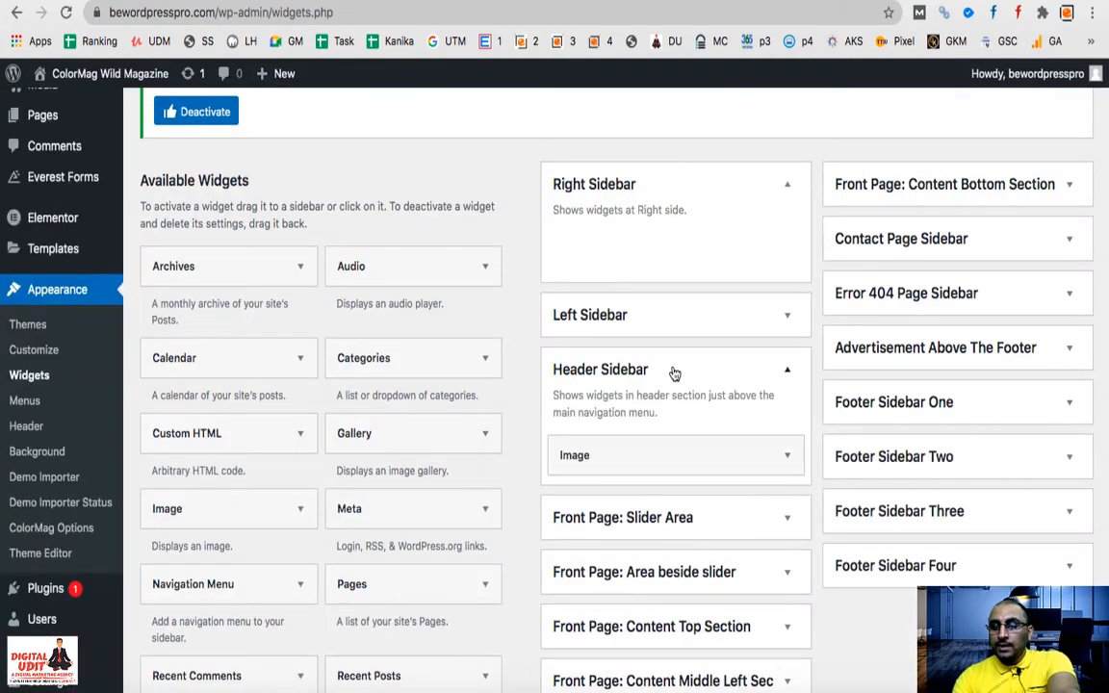
pyautogui.click(624, 455)
pyautogui.scroll(-3, 664, 524)
pyautogui.scroll(-1, 678, 539)
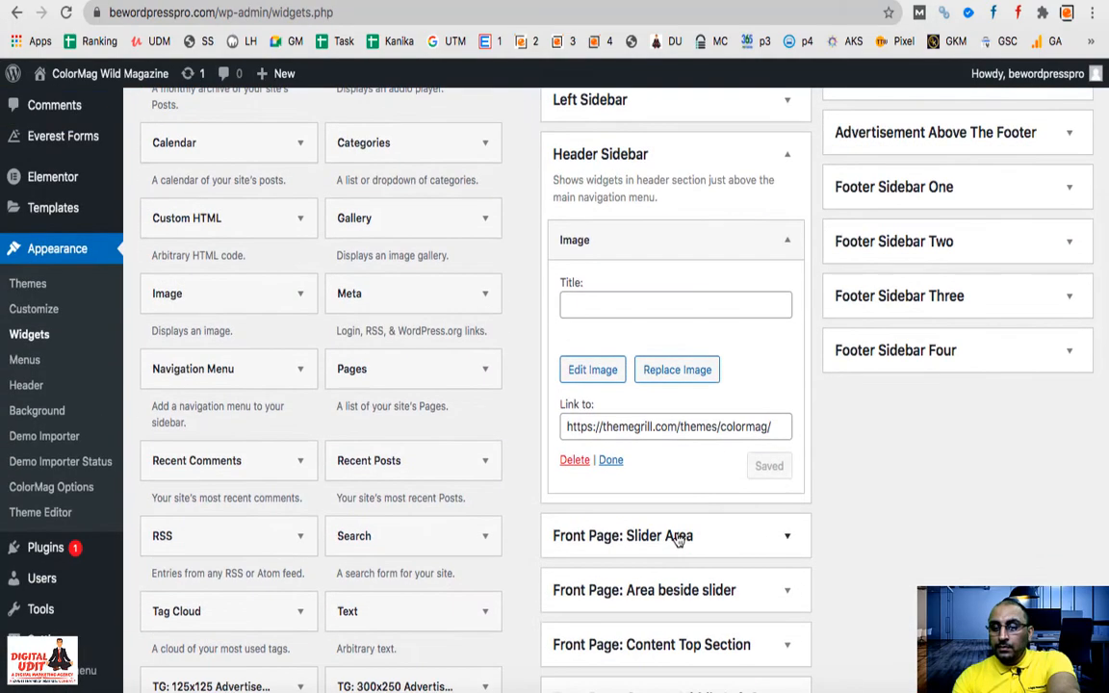
pyautogui.moveTo(712, 435); pyautogui.dragTo(814, 437)
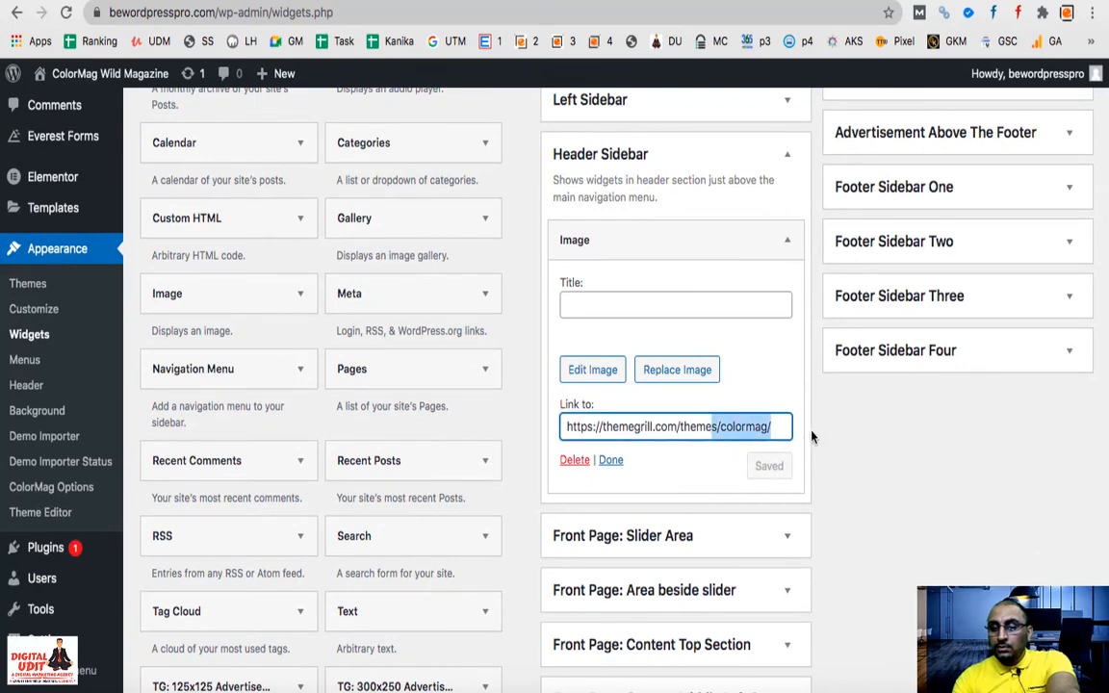
pyautogui.click(661, 310)
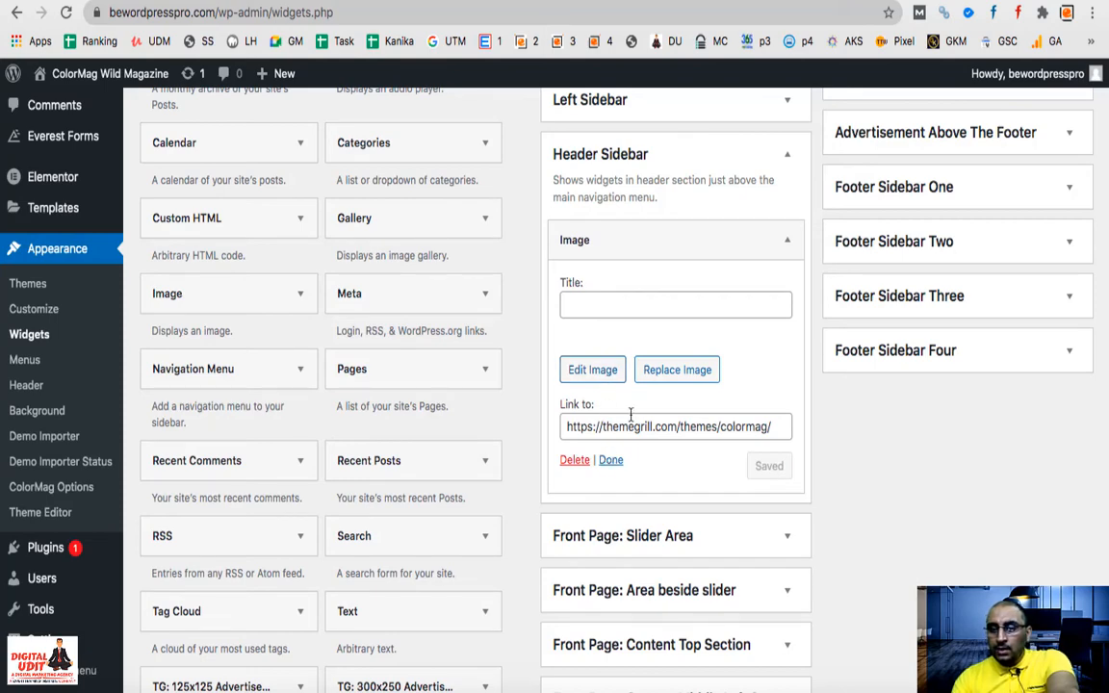
# Browse the media library for a replacement header image, leave it without replacing the image, and collapse the Image widget
pyautogui.click(676, 375)
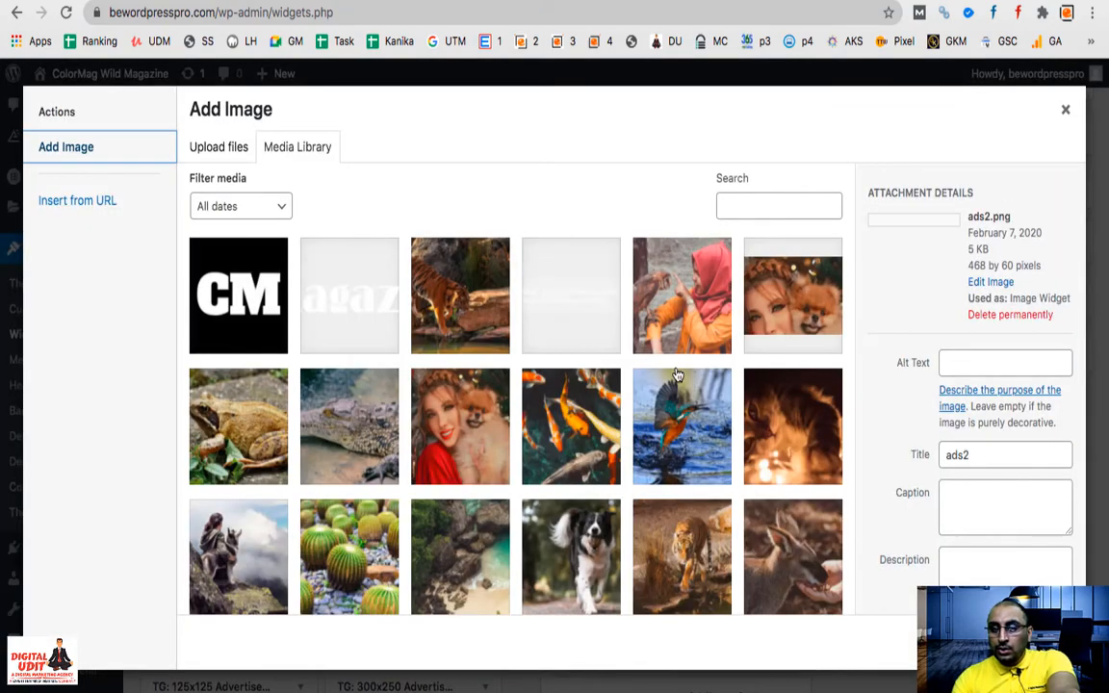
pyautogui.scroll(-2, 466, 400)
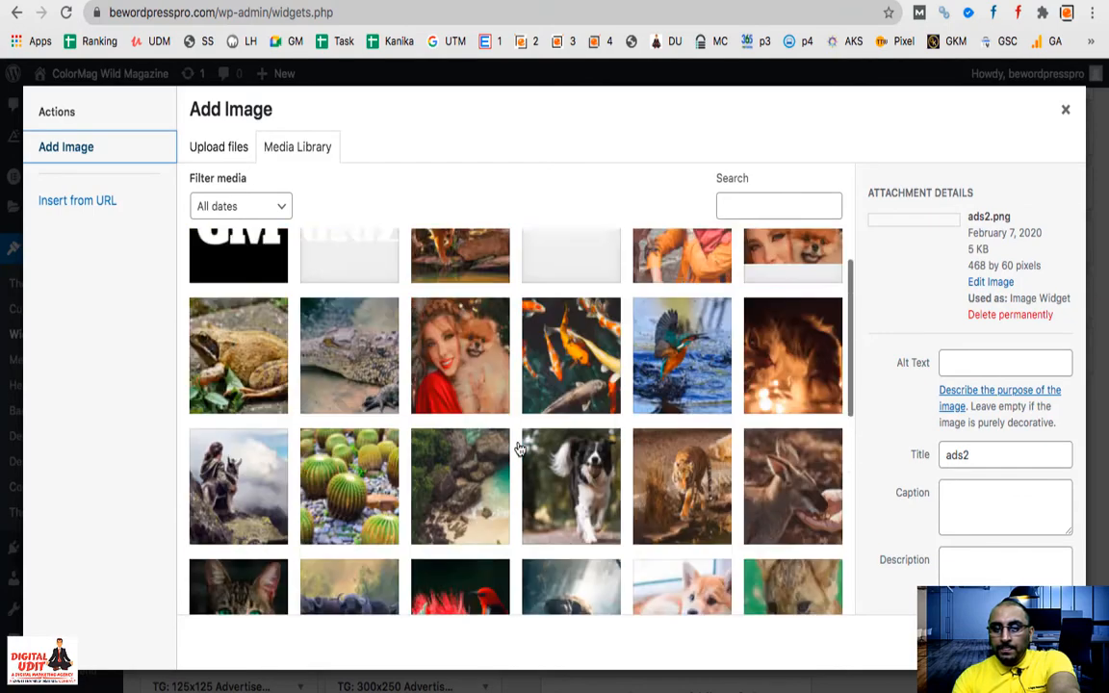
pyautogui.scroll(2, 466, 400)
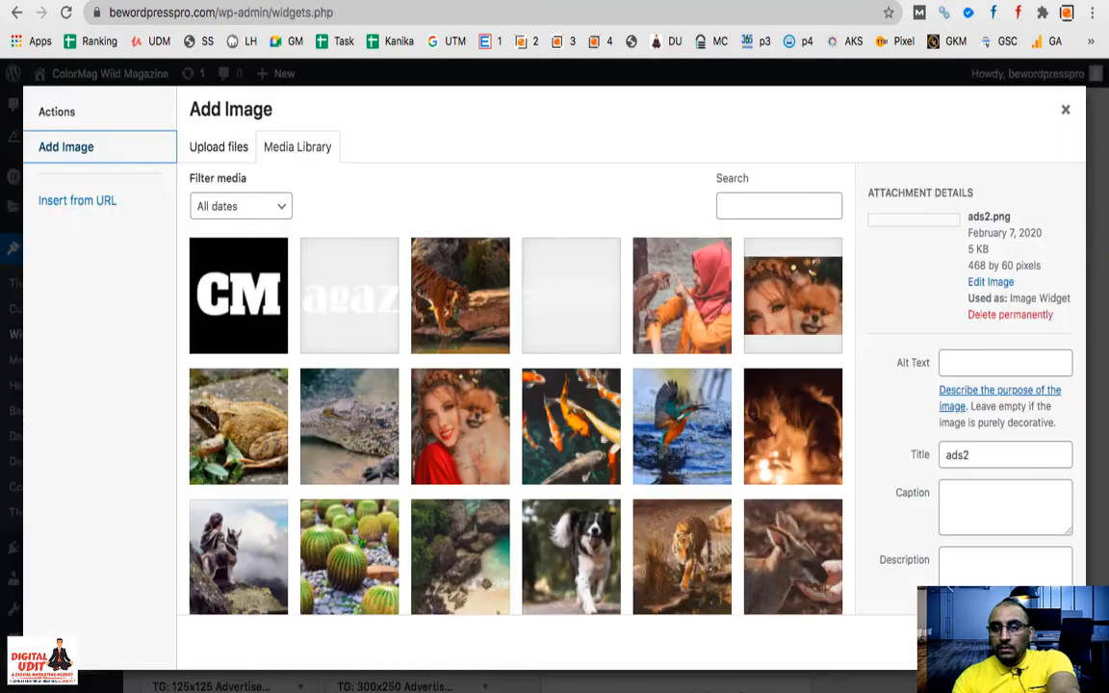
pyautogui.scroll(-10, 570, 351)
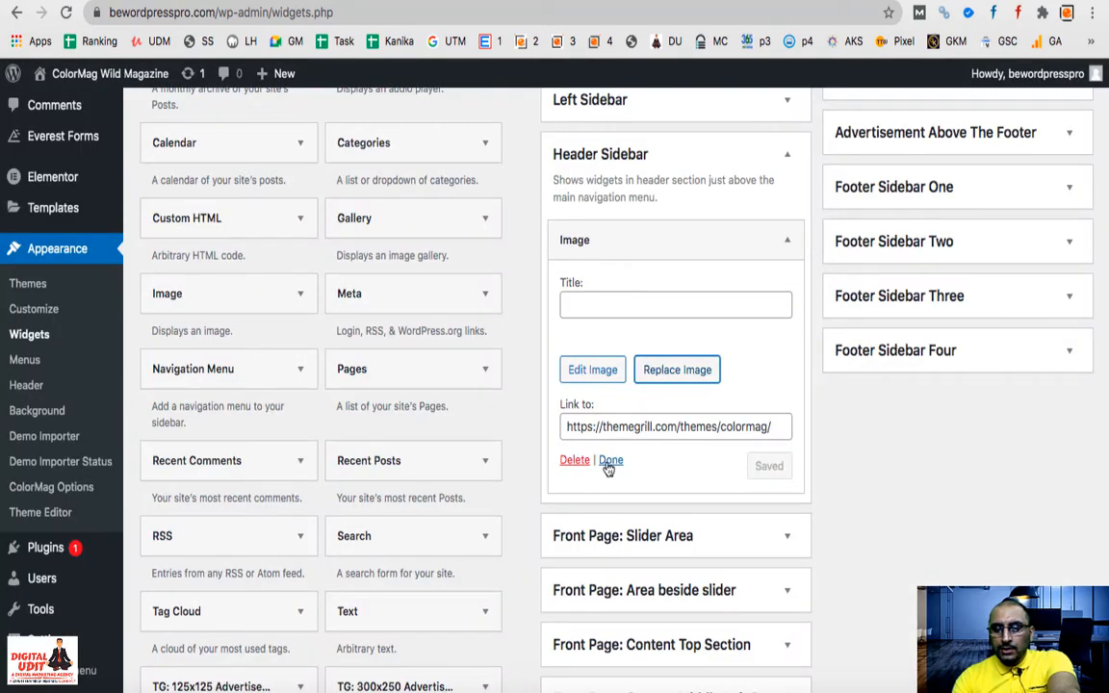
pyautogui.click(608, 459)
# Add a Search widget to the empty Right Sidebar and collapse its settings
pyautogui.scroll(2, 660, 286)
pyautogui.scroll(5, 660, 286)
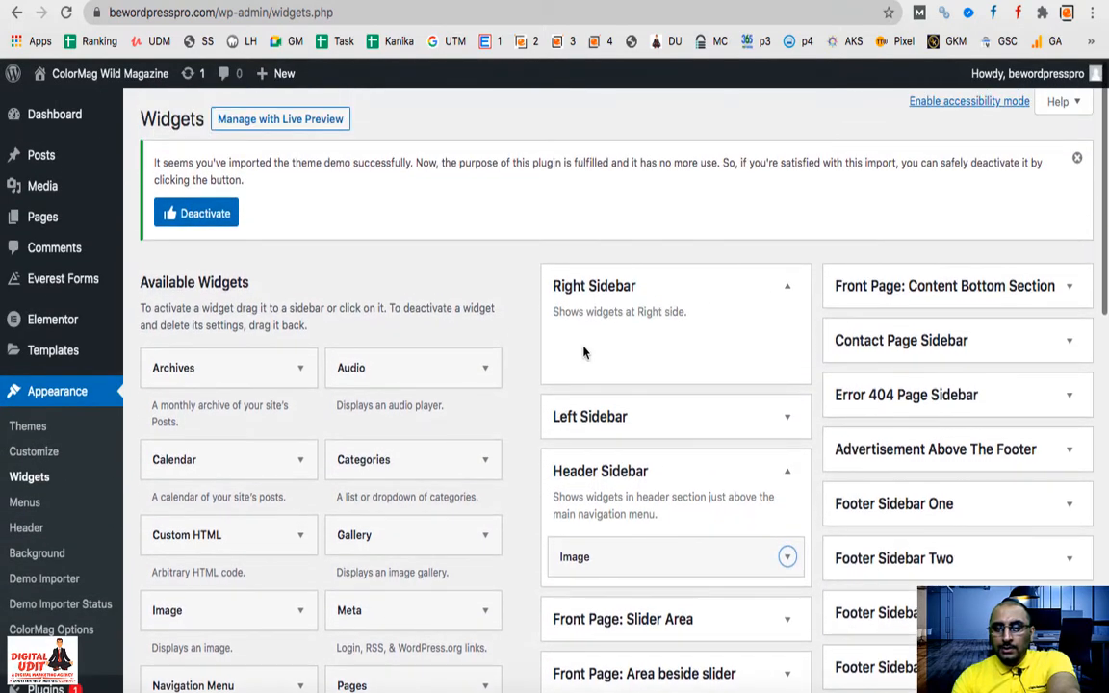
pyautogui.scroll(-4, 268, 433)
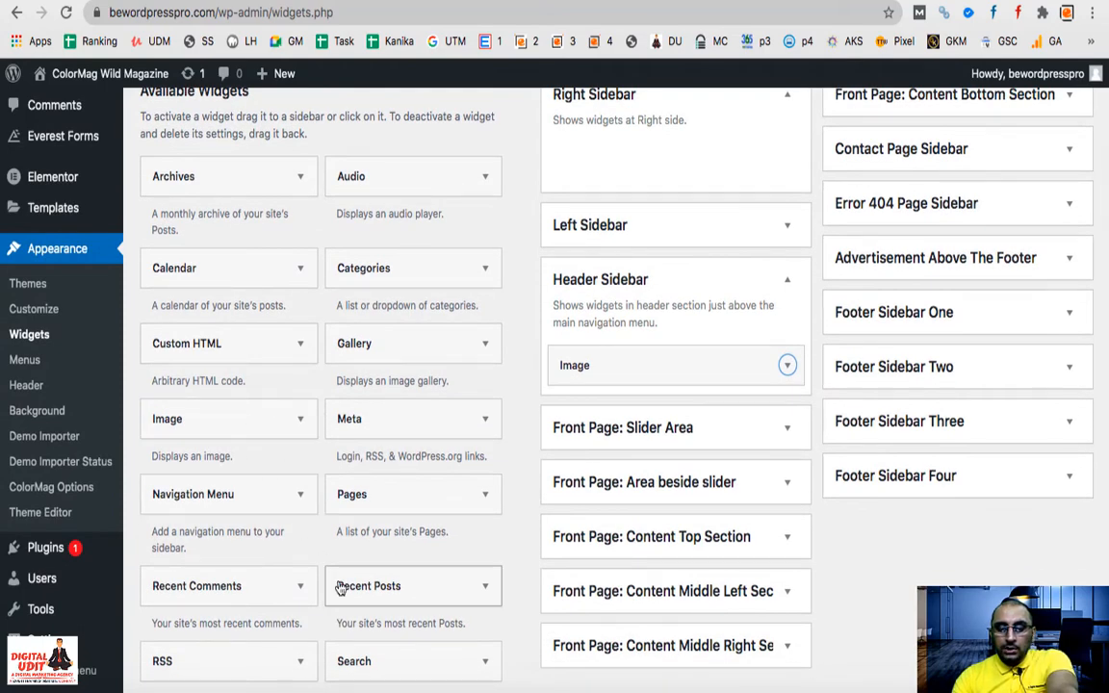
pyautogui.moveTo(568, 142); pyautogui.dragTo(614, 162)
pyautogui.click(610, 261)
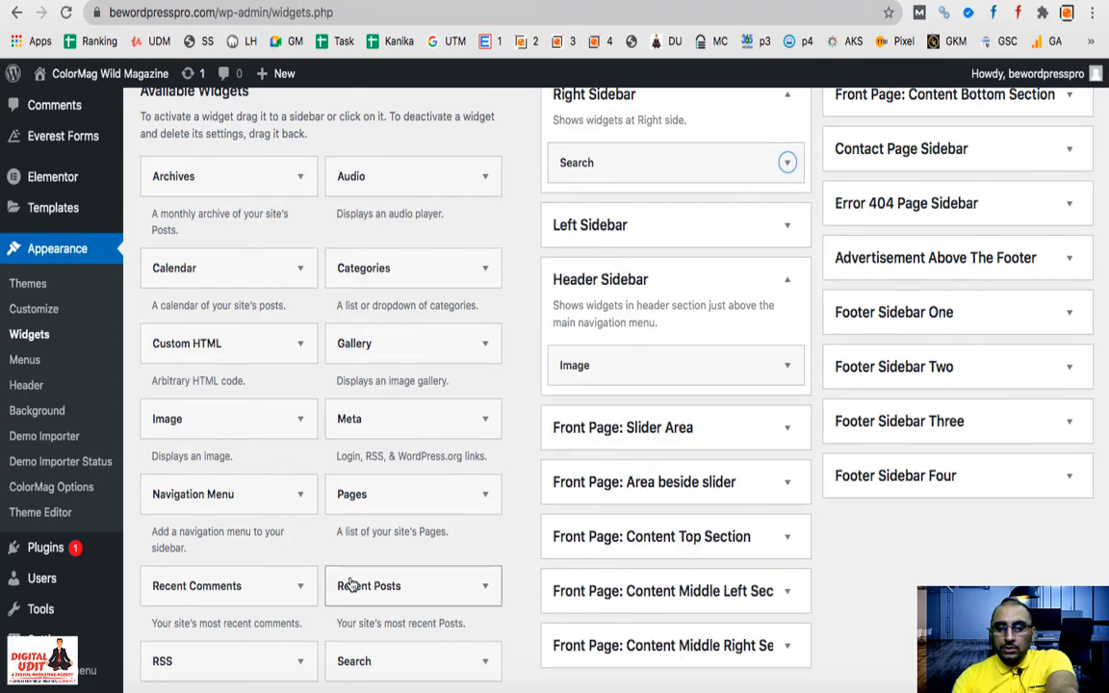
# Add a Recent Posts widget to the Right Sidebar titled "Latest Post", showing 6 posts with post dates, and save it
pyautogui.moveTo(616, 183); pyautogui.dragTo(588, 221)
pyautogui.click(626, 278)
pyautogui.write('Latest Post')
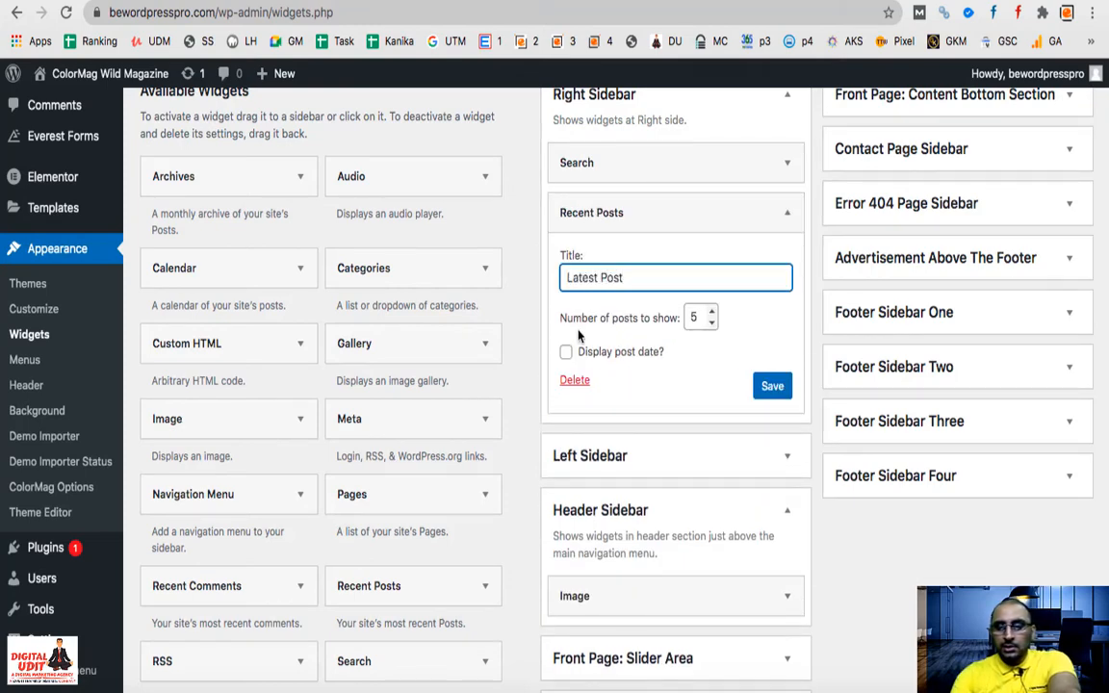
pyautogui.click(711, 313)
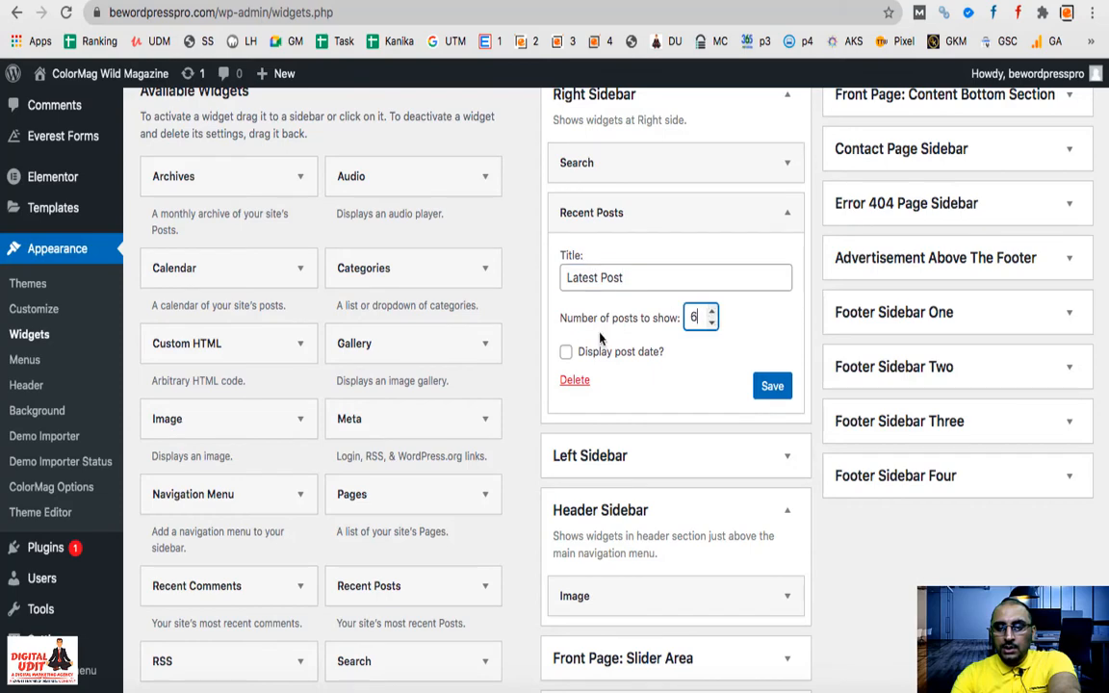
pyautogui.click(566, 352)
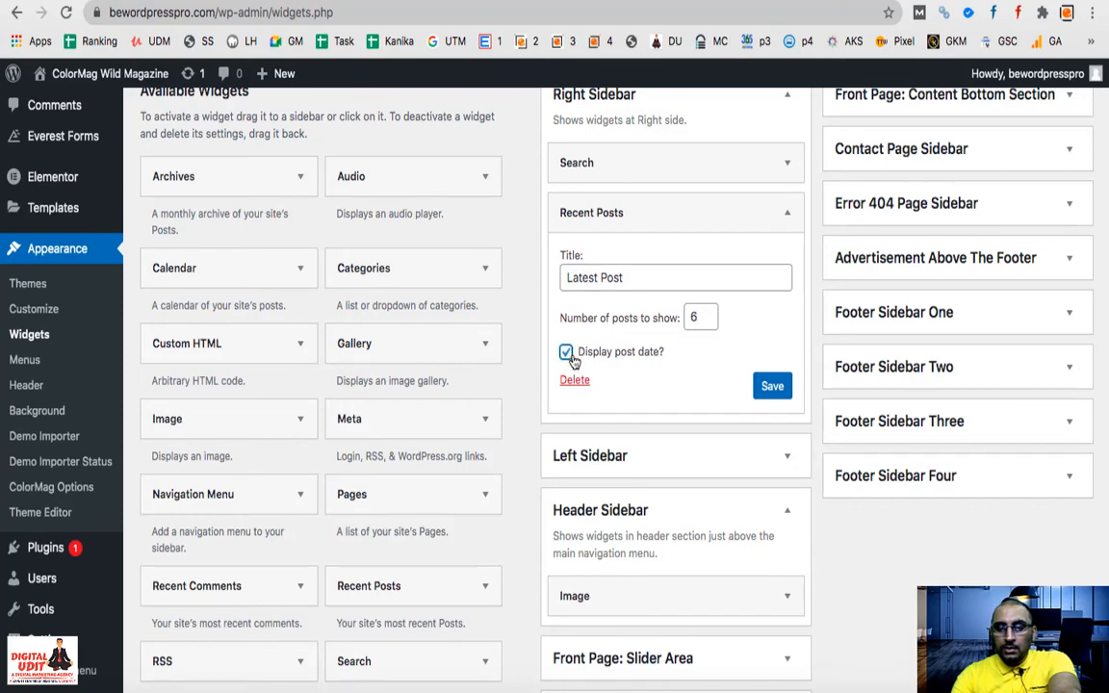
pyautogui.click(770, 385)
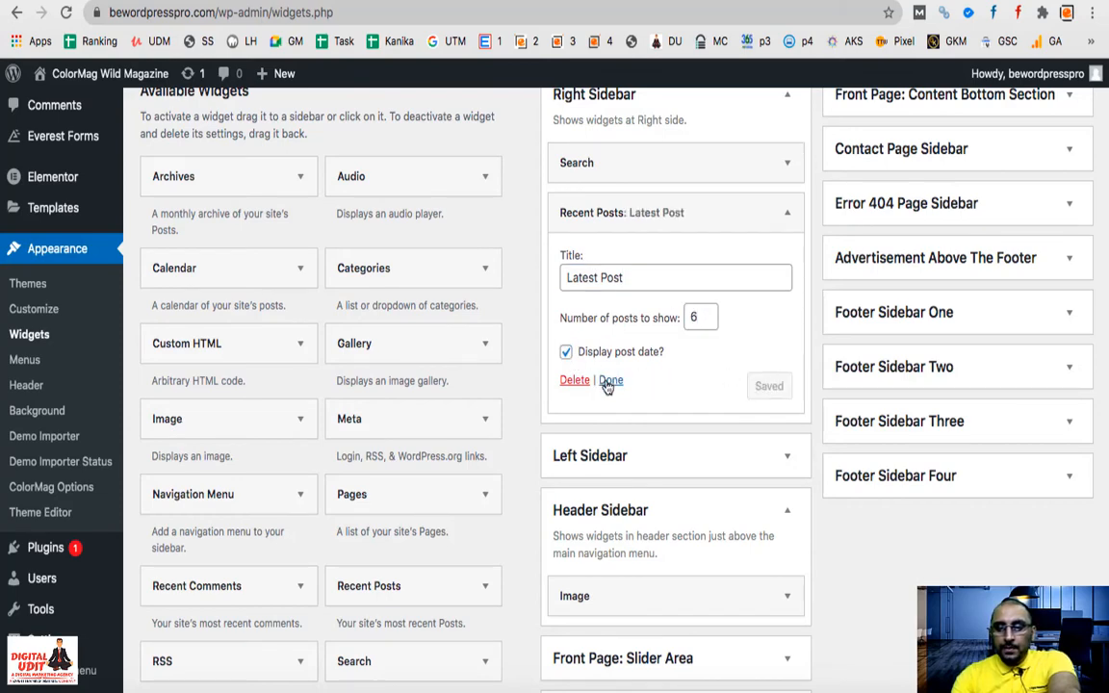
pyautogui.click(612, 381)
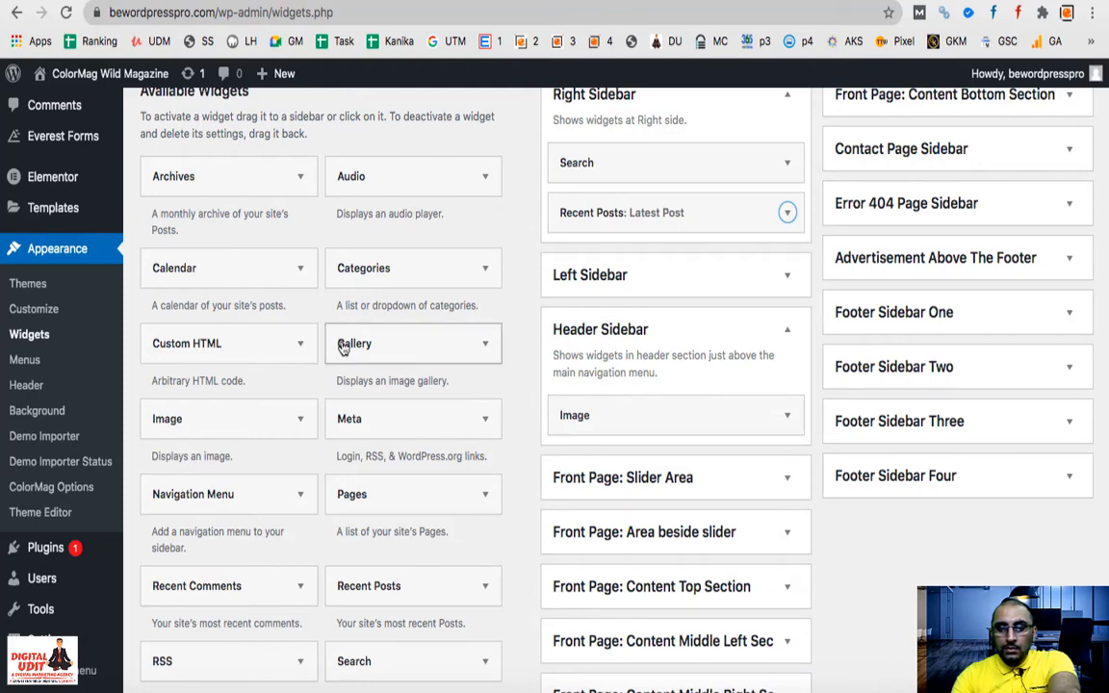
# Add a Categories widget titled "Category" below the Recent Posts widget in the Right Sidebar, save it and collapse it
pyautogui.moveTo(316, 251); pyautogui.dragTo(569, 263)
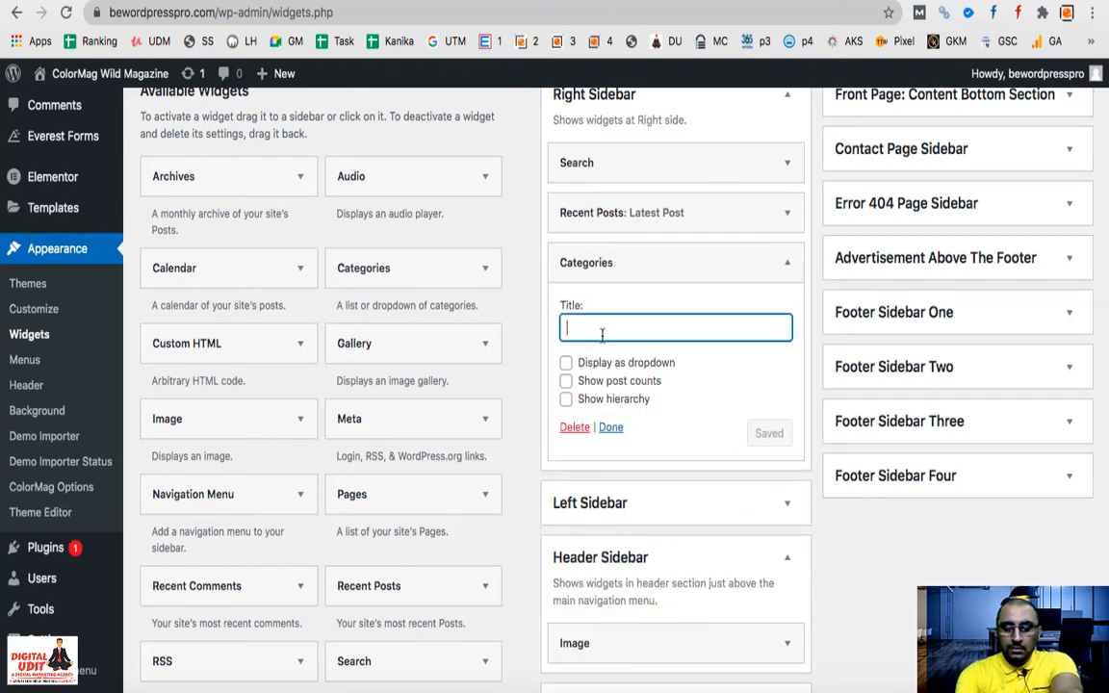
pyautogui.write('Category')
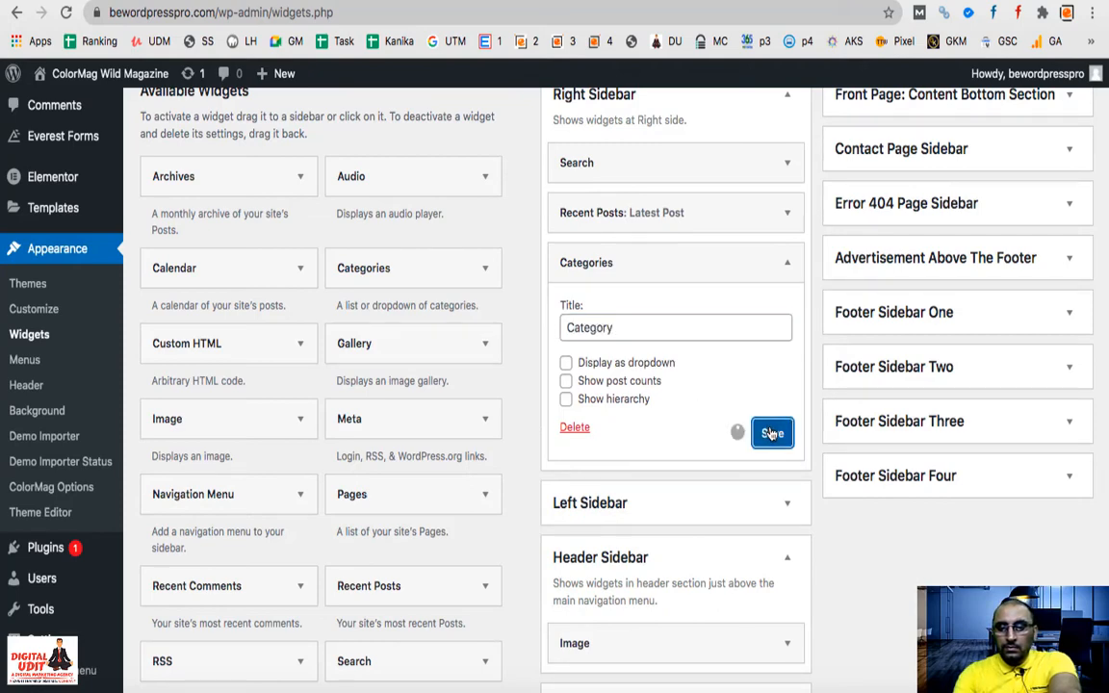
pyautogui.click(773, 433)
pyautogui.click(609, 427)
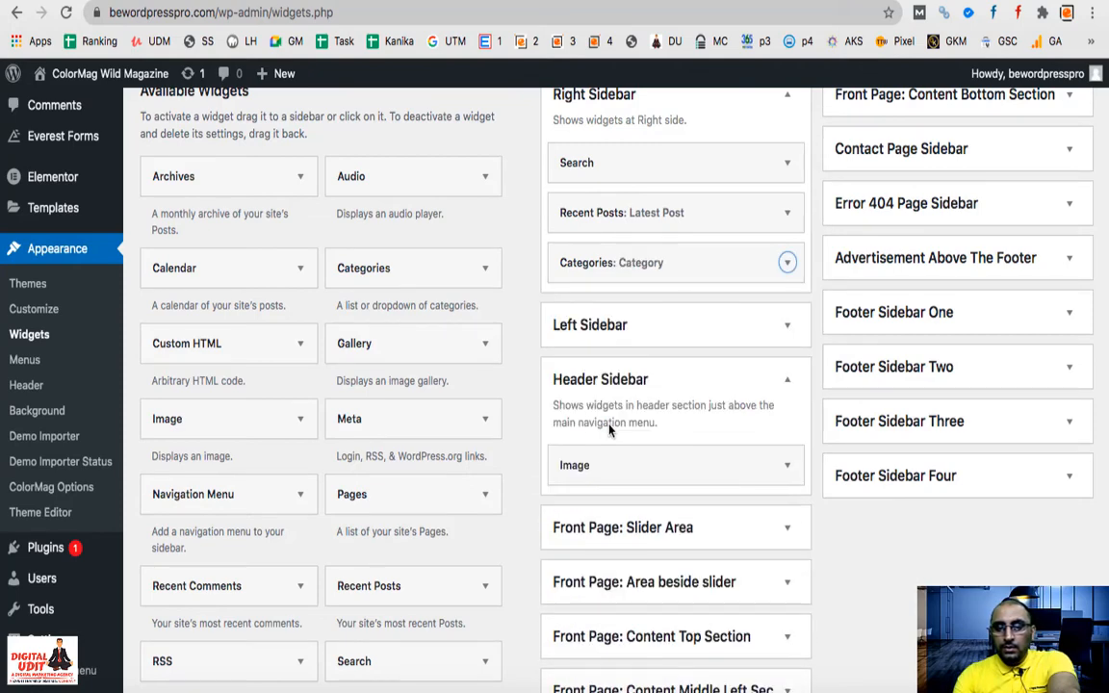
# Add a Gallery widget below Categories in the Right Sidebar and title it "Gallery"
pyautogui.moveTo(350, 355); pyautogui.dragTo(581, 308)
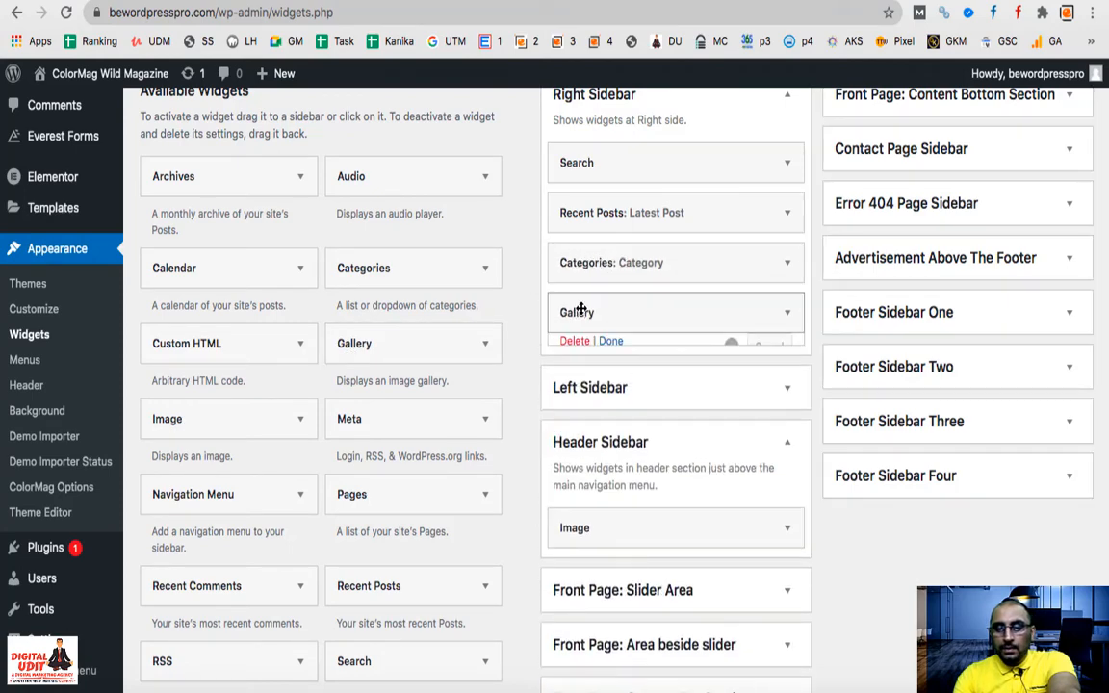
pyautogui.click(591, 383)
pyautogui.write('Galler')
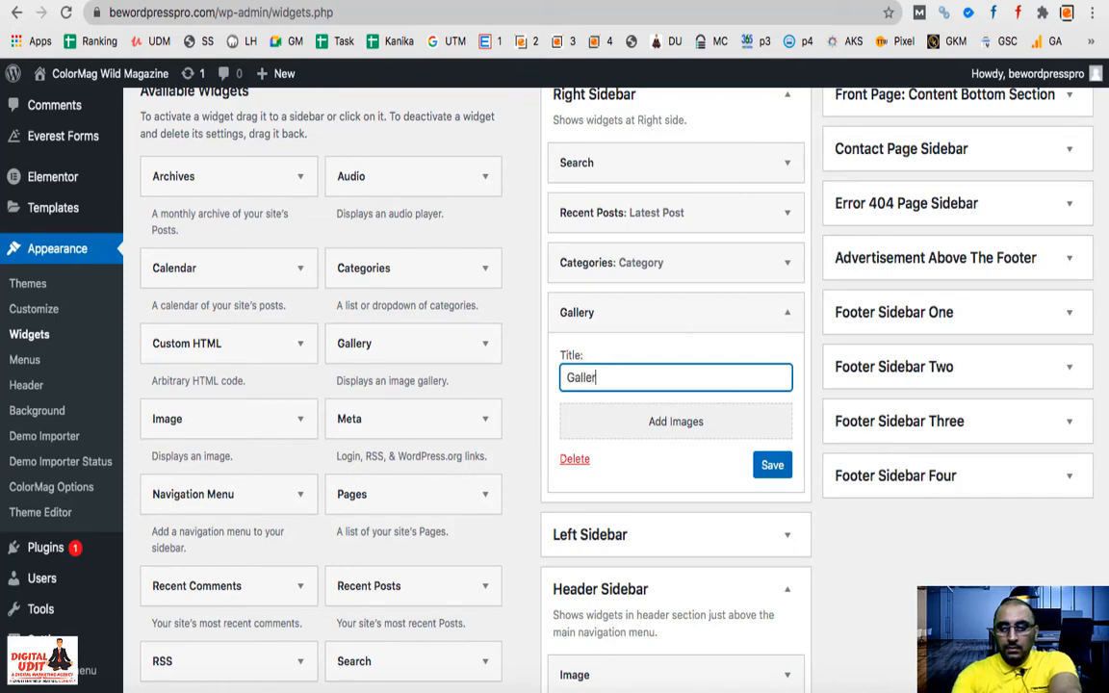
pyautogui.write('y')
# Create the widget's gallery from eight people and animal images in the media library, insert it and save the widget
pyautogui.click(665, 422)
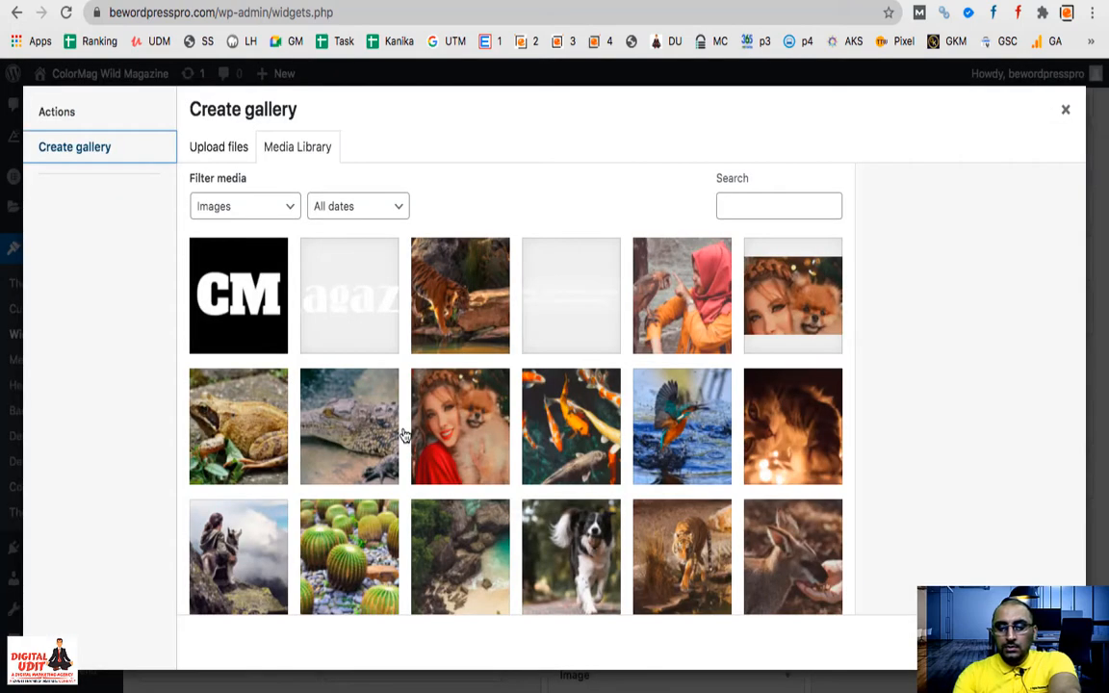
pyautogui.click(460, 426)
pyautogui.click(571, 427)
pyautogui.click(682, 427)
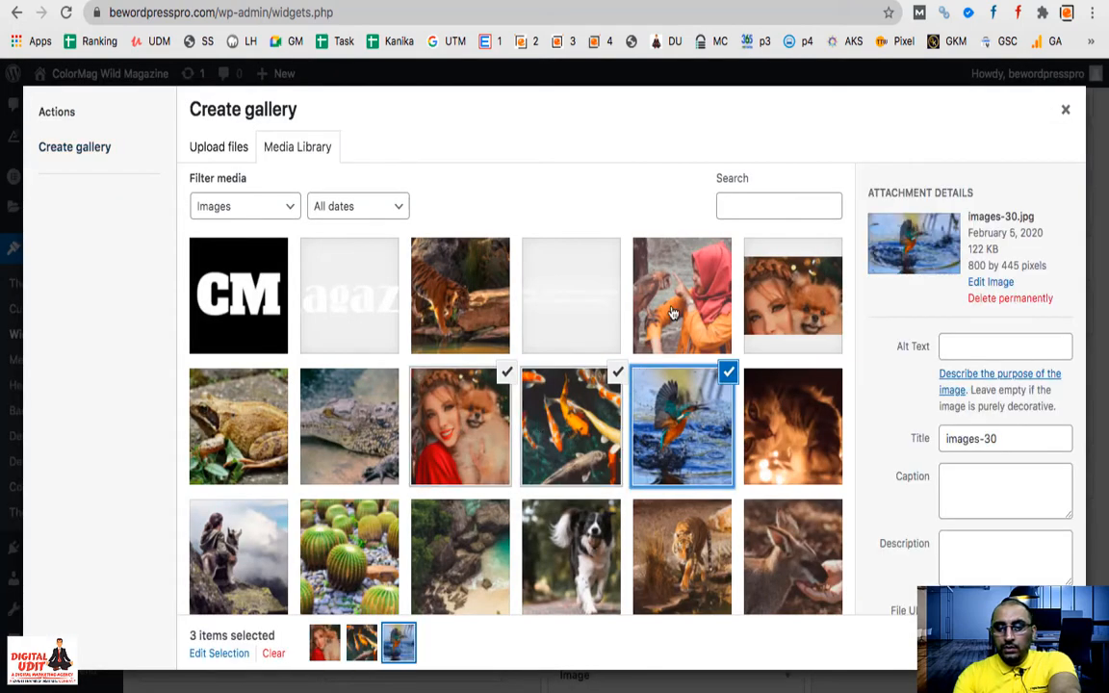
pyautogui.click(673, 314)
pyautogui.click(775, 324)
pyautogui.click(798, 456)
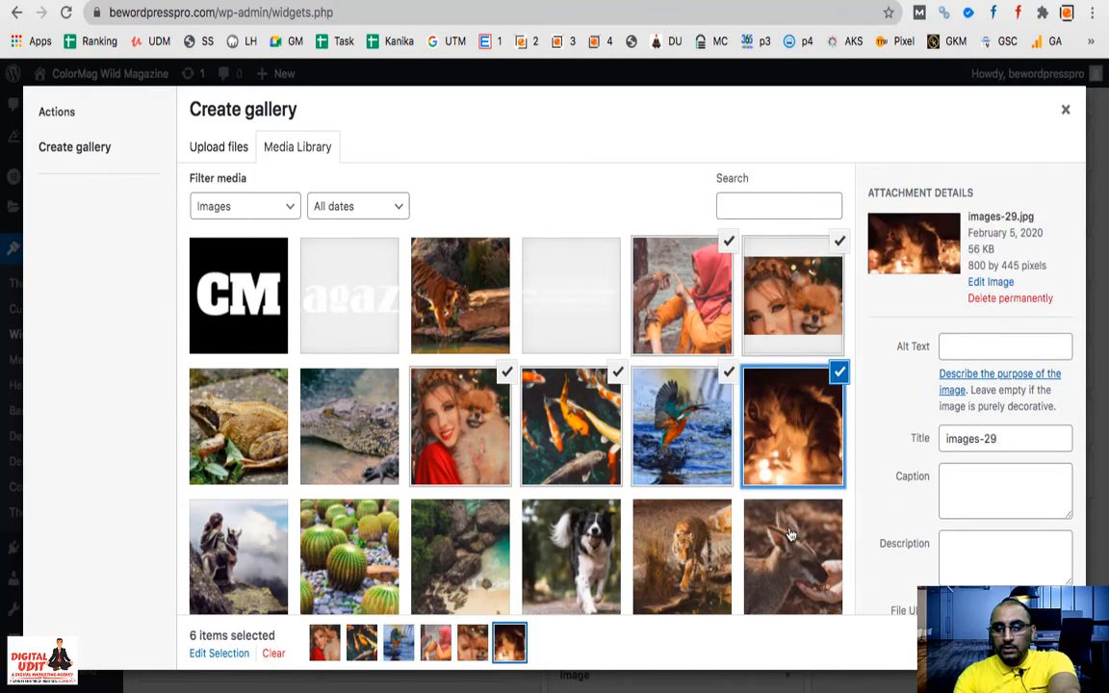
pyautogui.click(792, 549)
pyautogui.click(681, 535)
pyautogui.click(1007, 642)
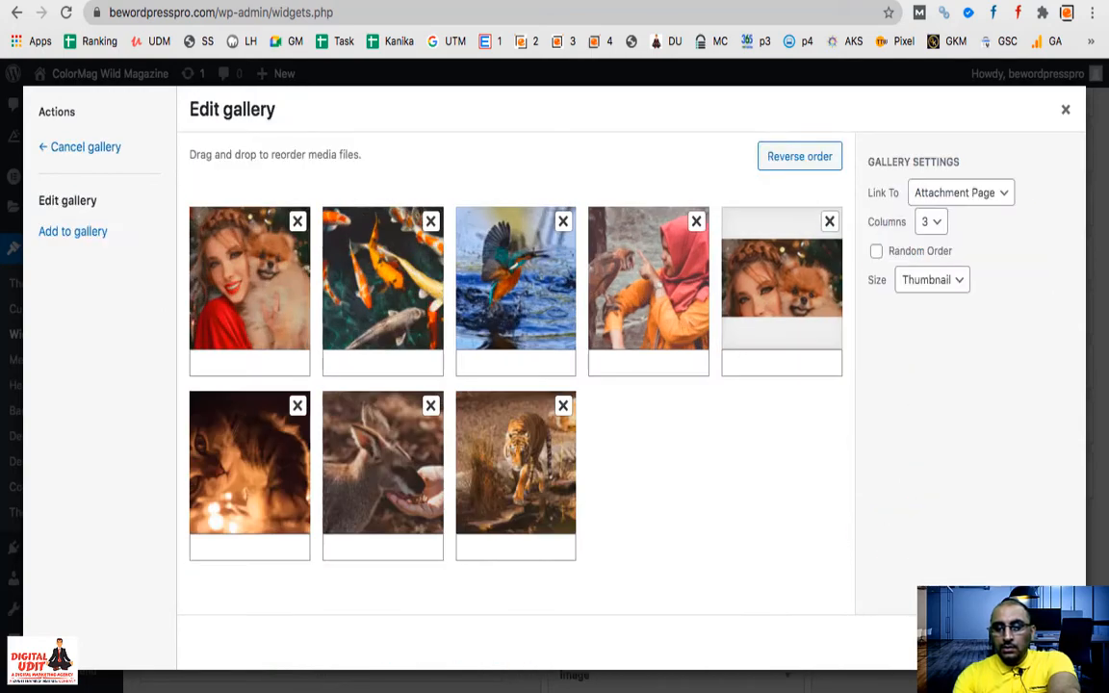
pyautogui.click(1007, 643)
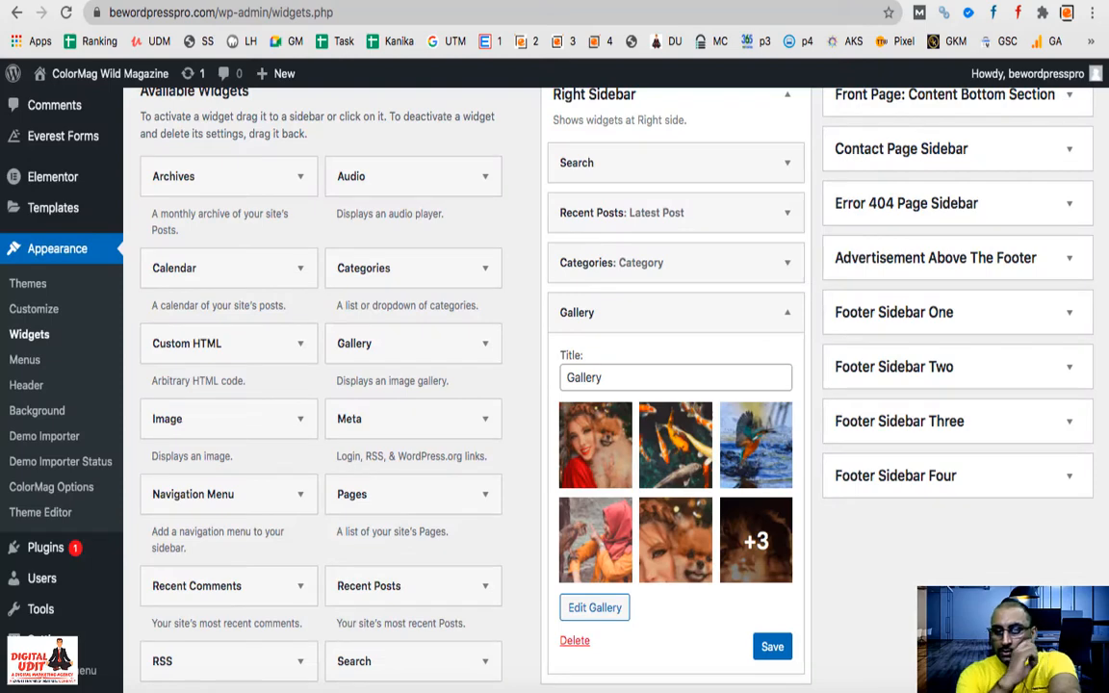
pyautogui.scroll(-3, 732, 522)
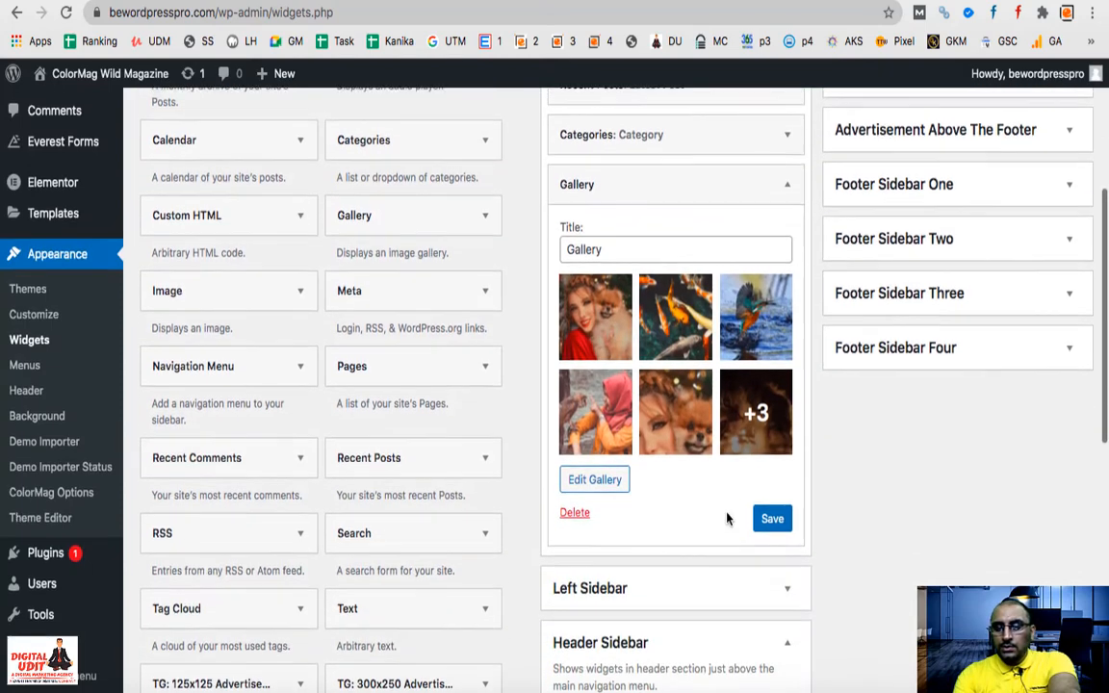
pyautogui.scroll(4, 727, 518)
pyautogui.scroll(-2, 728, 520)
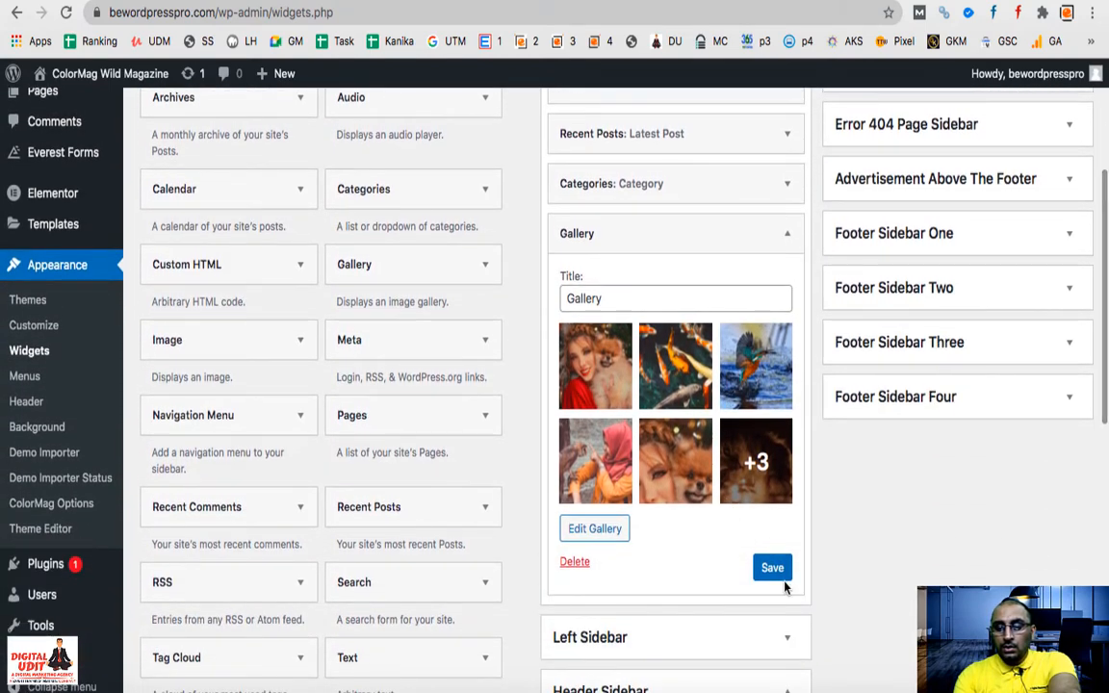
pyautogui.click(772, 567)
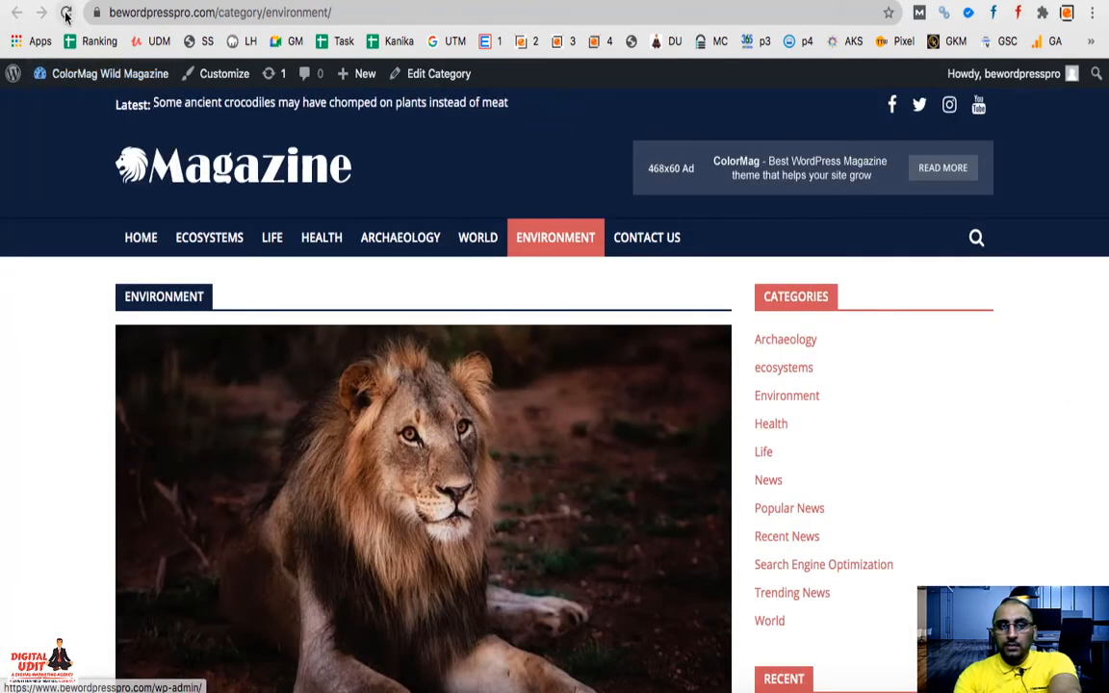
# Reload the Environment category page and check the search, latest post, category and gallery sections in its sidebar
pyautogui.click(66, 13)
pyautogui.scroll(-3, 799, 441)
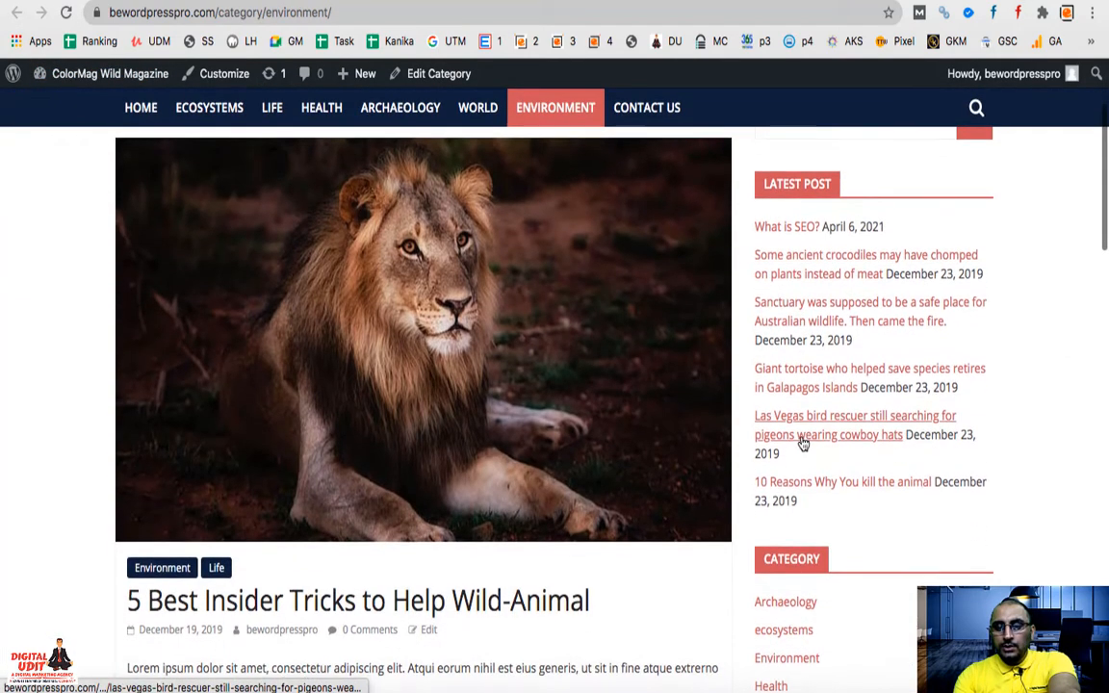
pyautogui.scroll(-6, 850, 486)
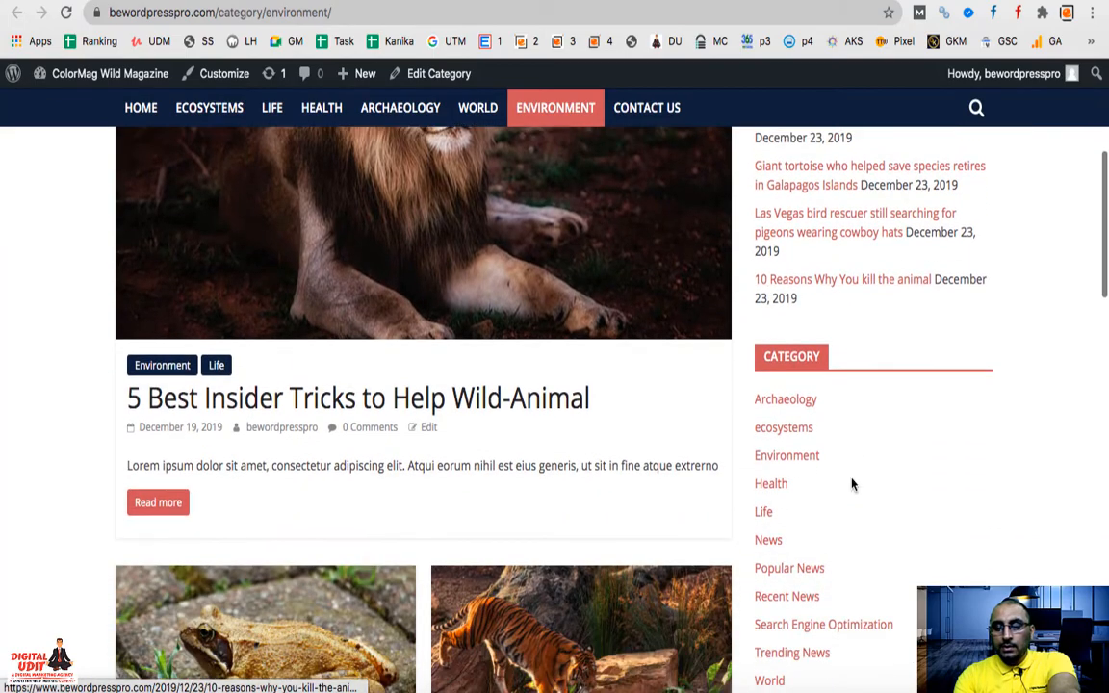
pyautogui.scroll(-10, 852, 485)
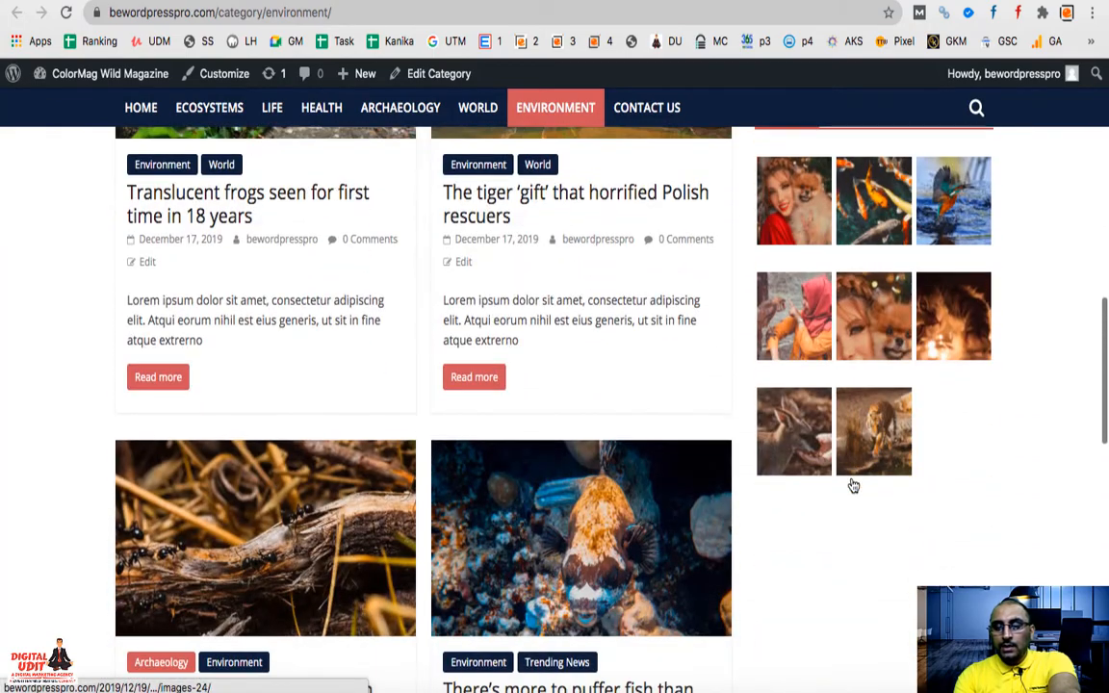
pyautogui.scroll(15, 853, 486)
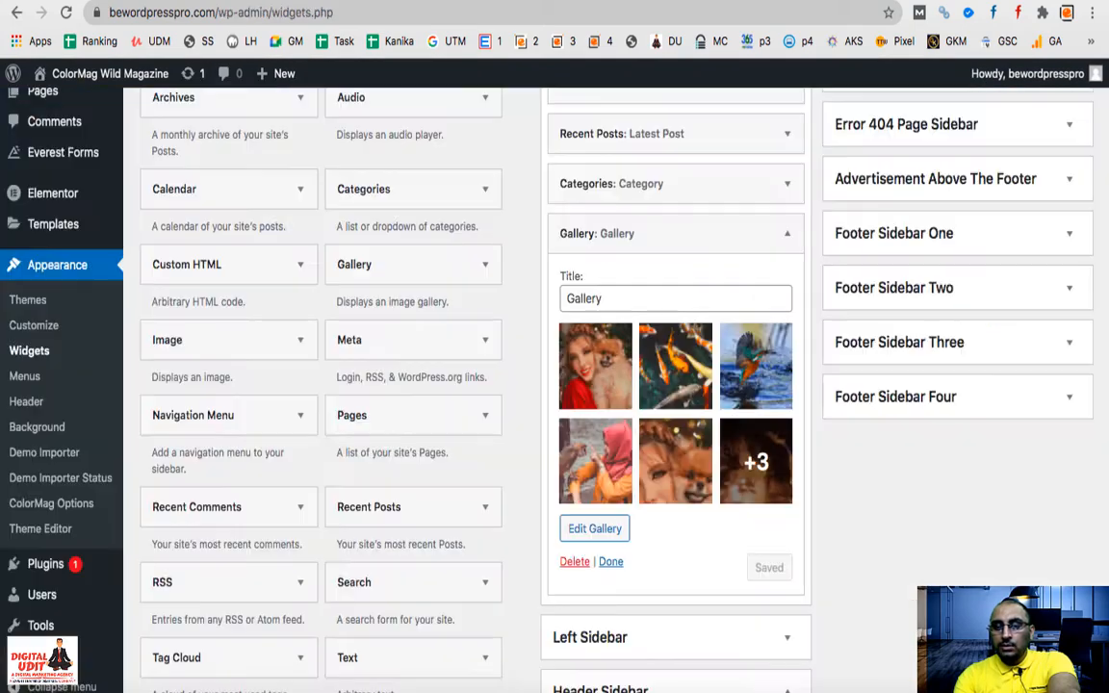
# Look through the available widgets on the Widgets page and expand the Left Sidebar area to examine its contents
pyautogui.scroll(-3, 430, 421)
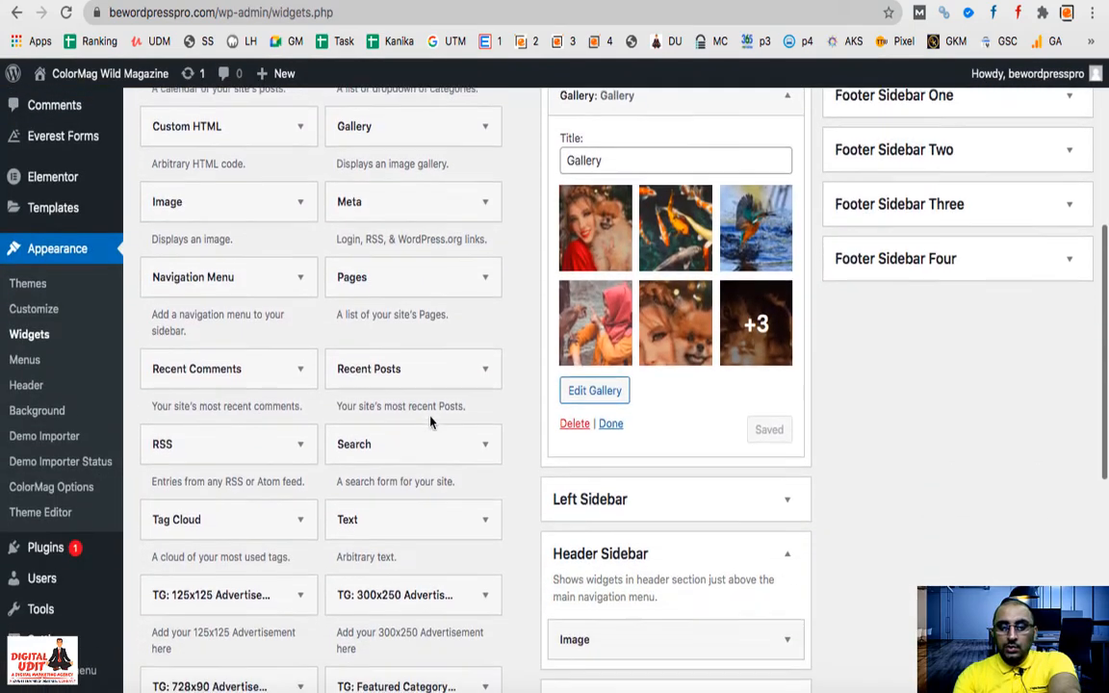
pyautogui.scroll(7, 431, 422)
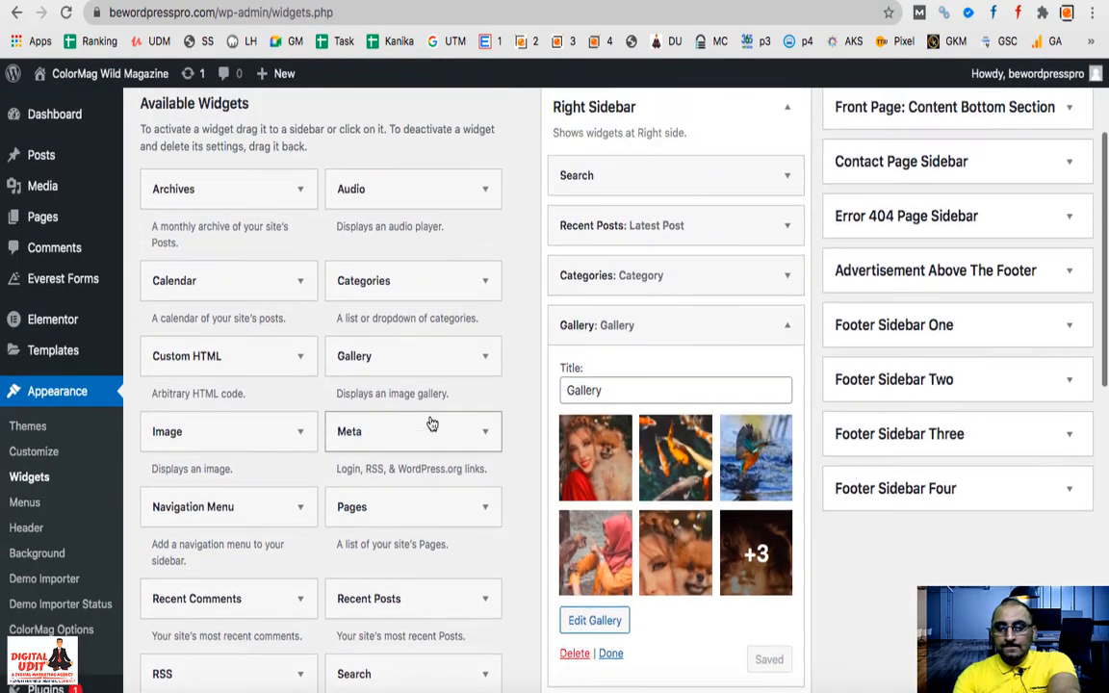
pyautogui.scroll(-10, 431, 422)
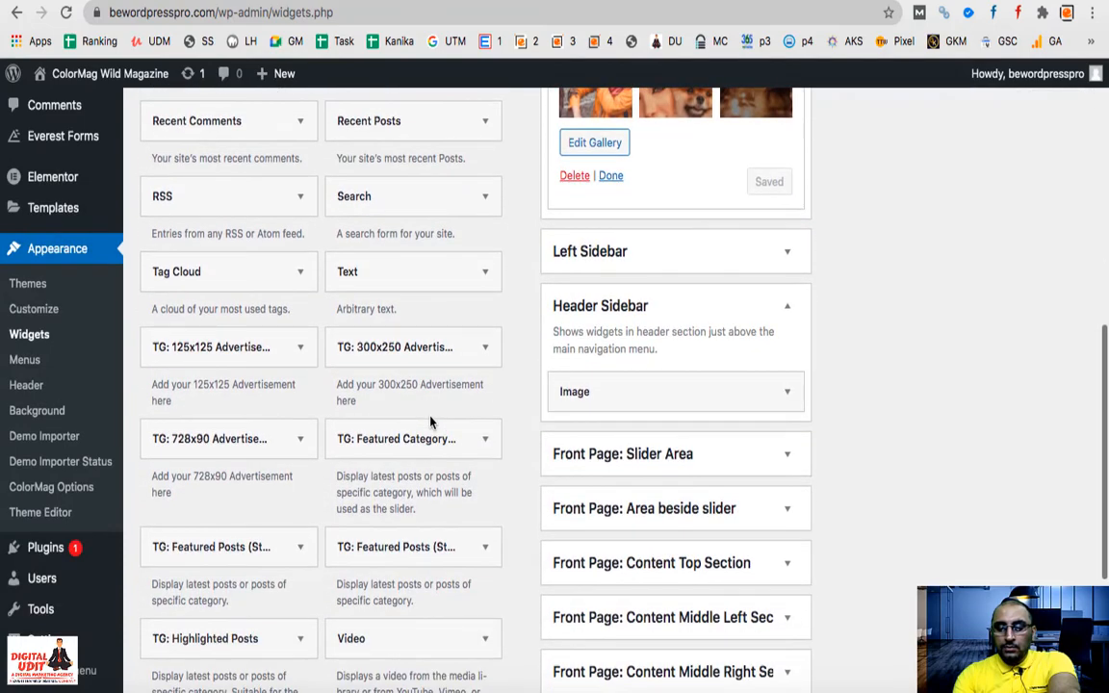
pyautogui.scroll(5, 431, 423)
pyautogui.scroll(-6, 432, 423)
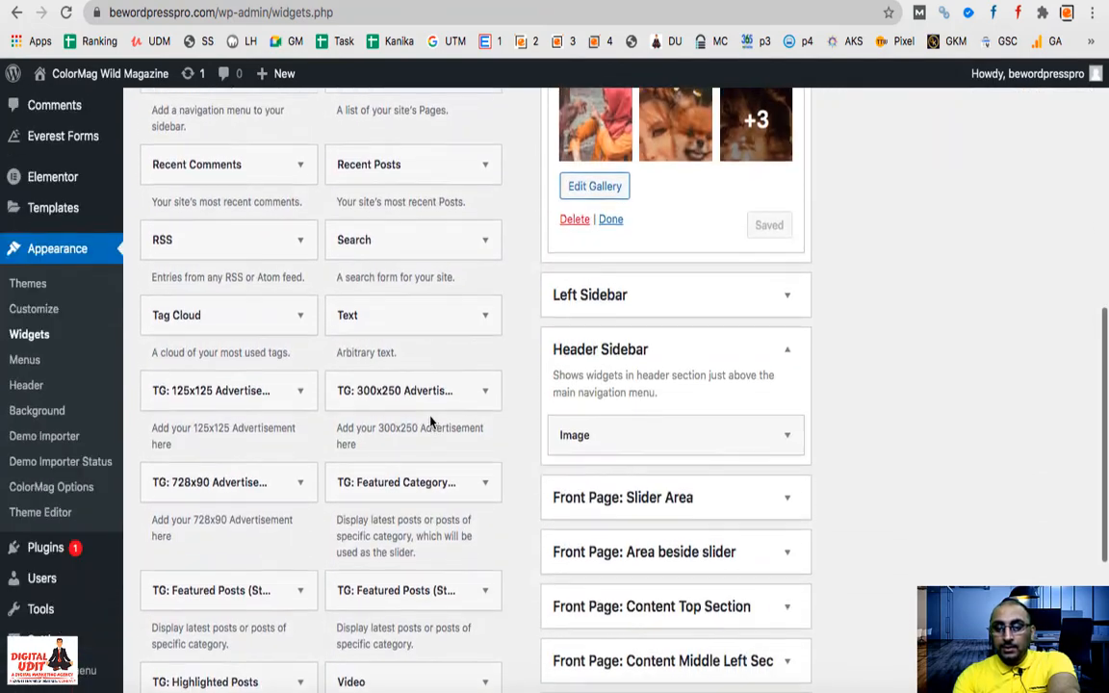
pyautogui.scroll(8, 430, 422)
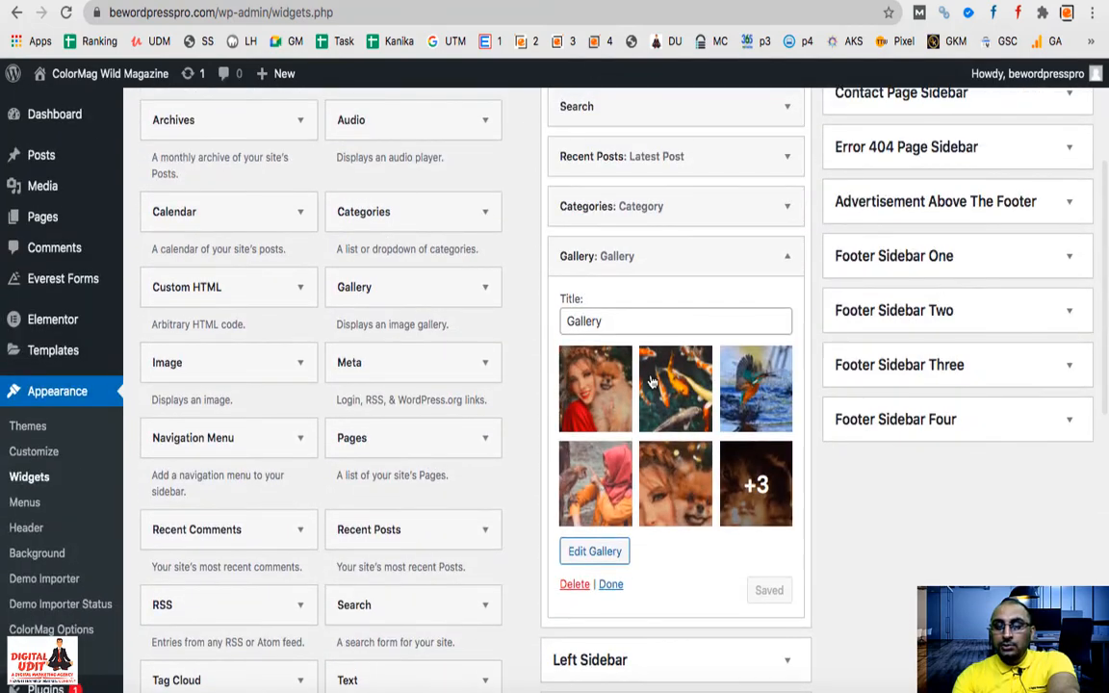
pyautogui.scroll(-5, 651, 382)
pyautogui.click(786, 438)
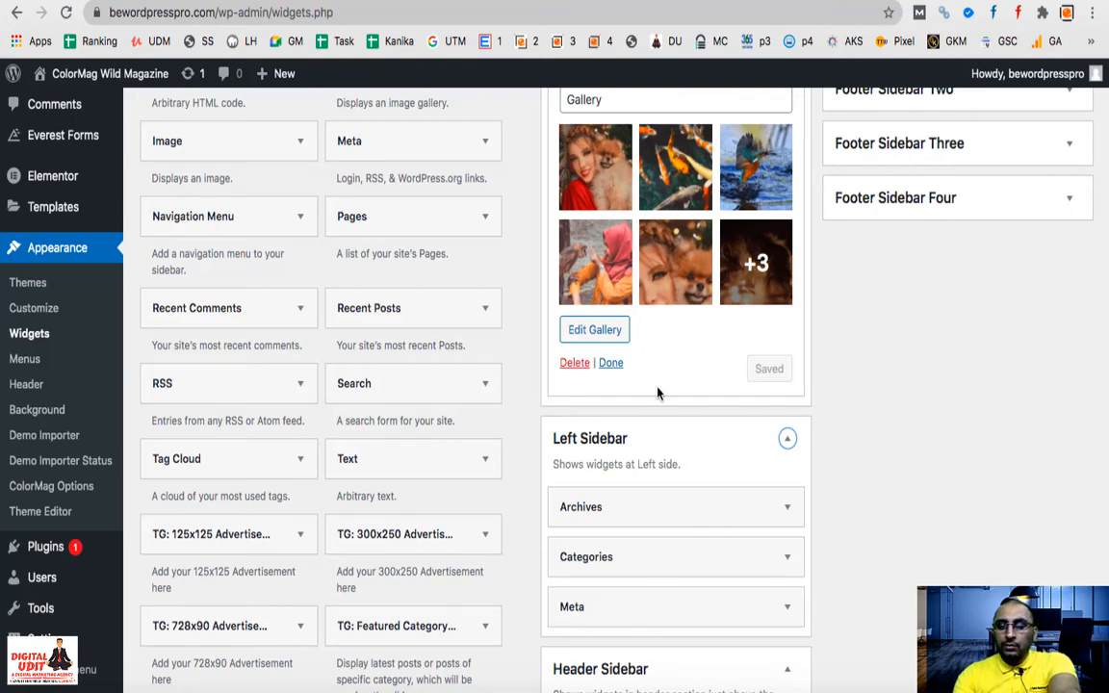
pyautogui.scroll(-10, 700, 472)
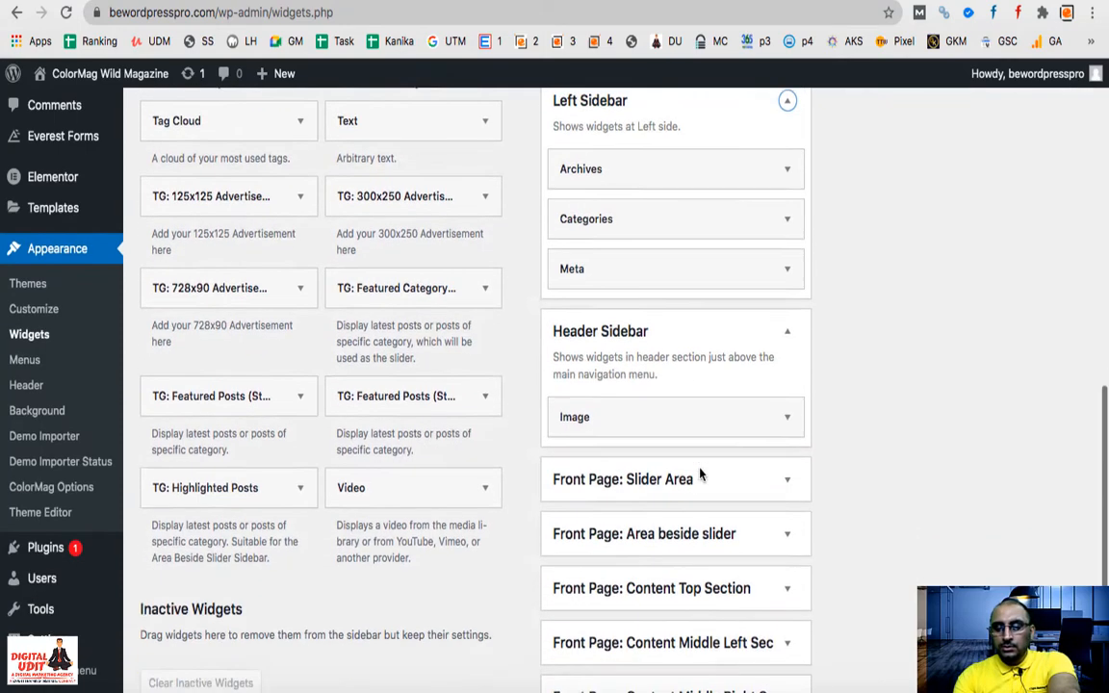
pyautogui.scroll(5, 700, 472)
pyautogui.scroll(9, 700, 473)
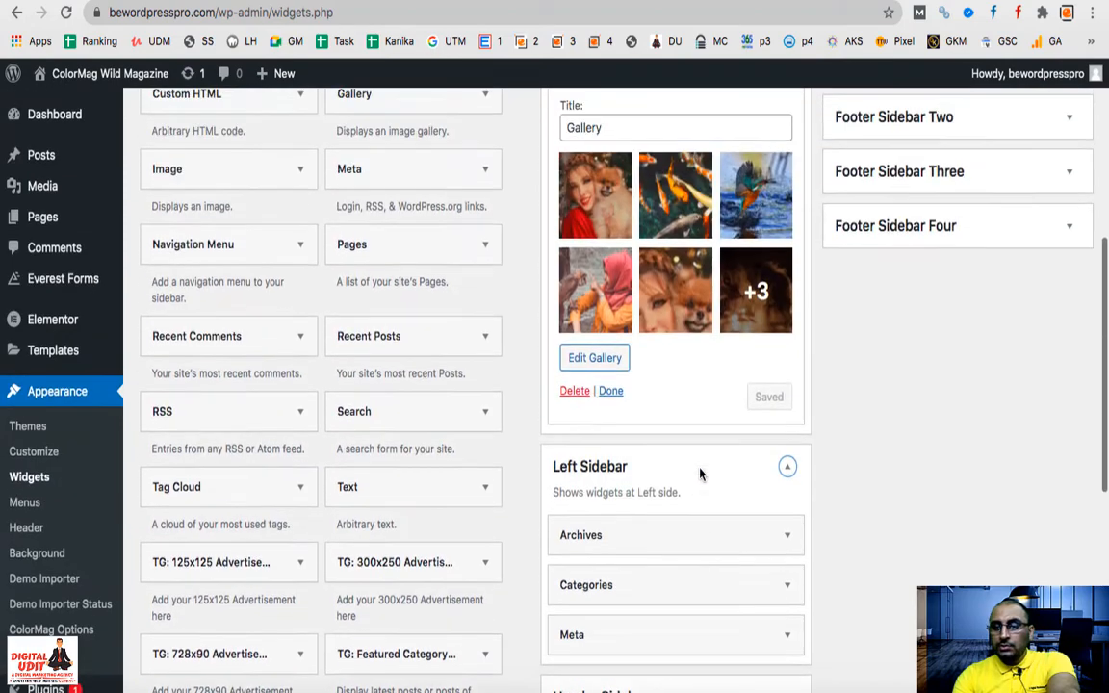
# Expand Footer Sidebars One, Two, Three and Four to examine the widgets each one contains
pyautogui.click(923, 261)
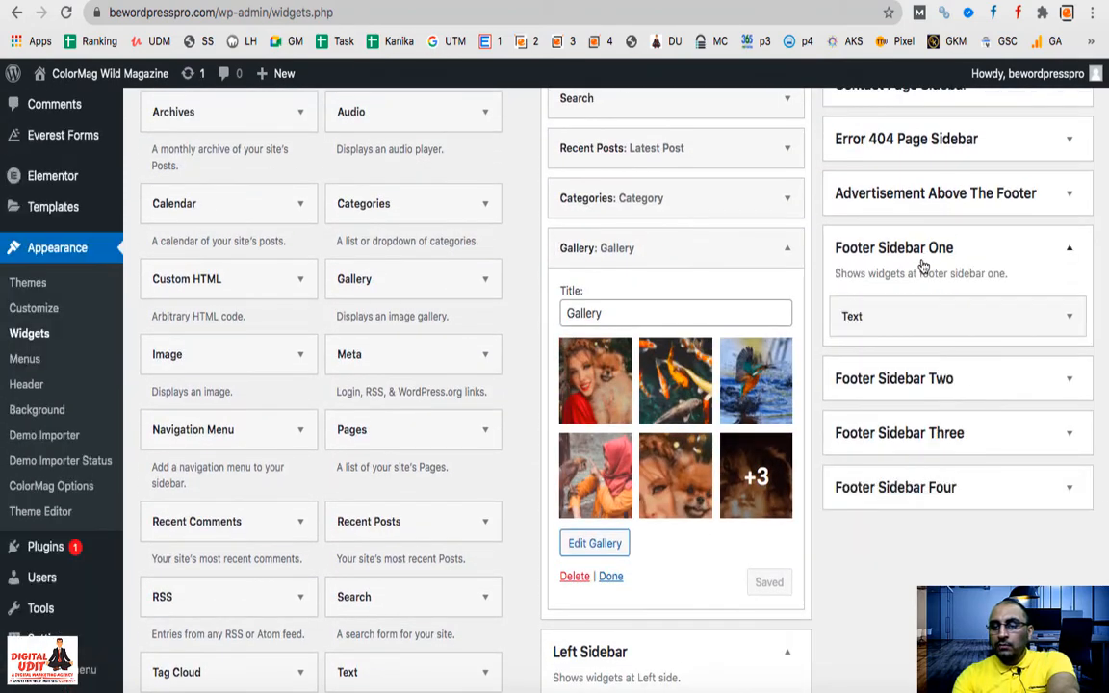
pyautogui.click(875, 377)
pyautogui.click(859, 510)
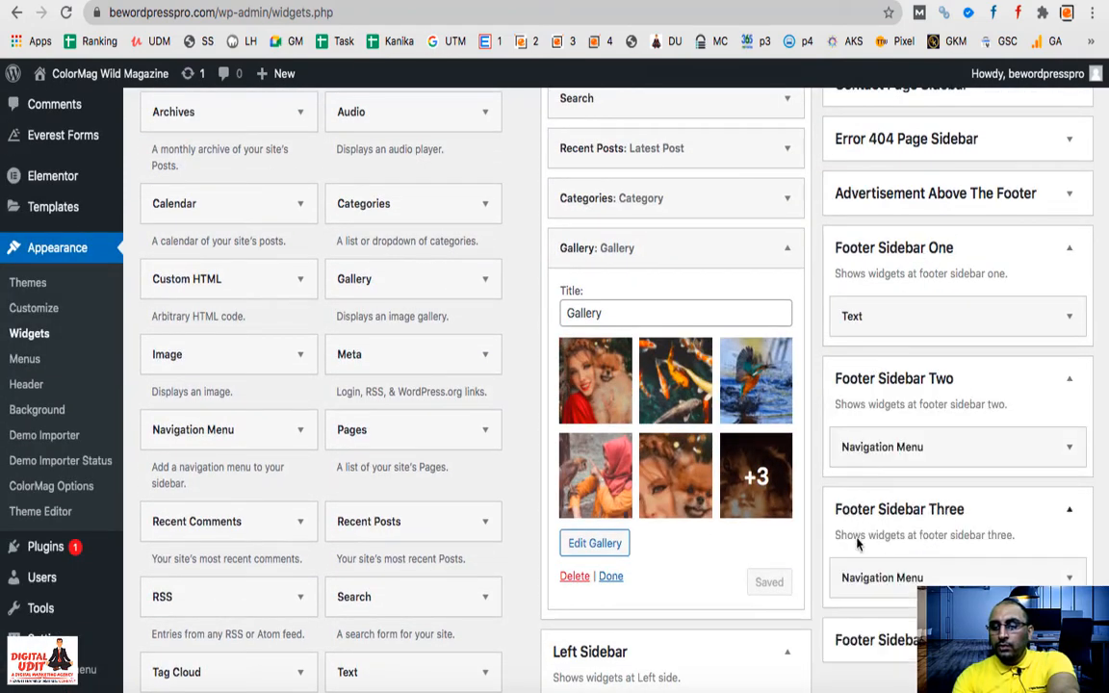
pyautogui.click(849, 645)
# View the Environment page's footer and examine the logo image and contact details in Footer Sidebar One's Text widget
pyautogui.scroll(-3, 880, 455)
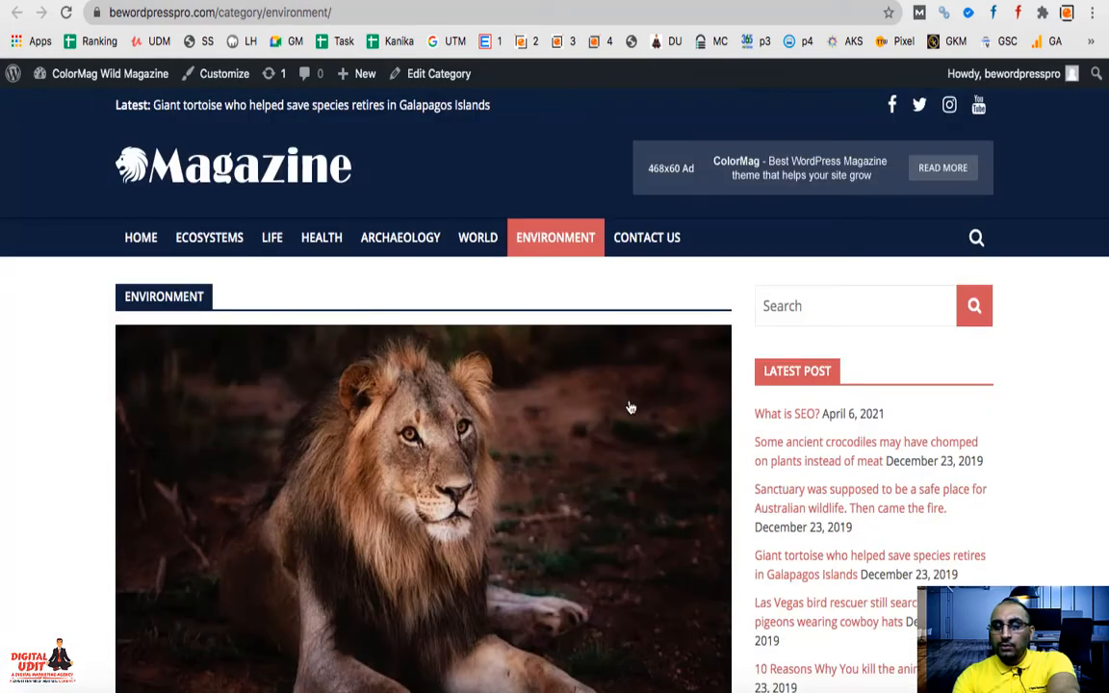
pyautogui.scroll(-15, 629, 404)
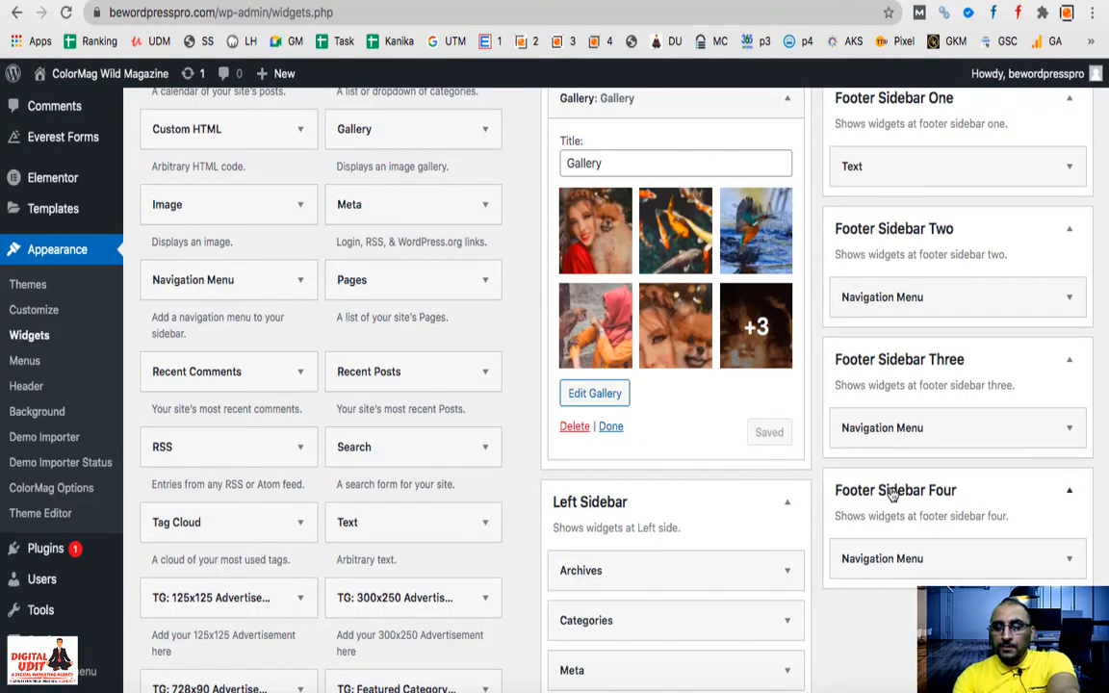
pyautogui.click(916, 162)
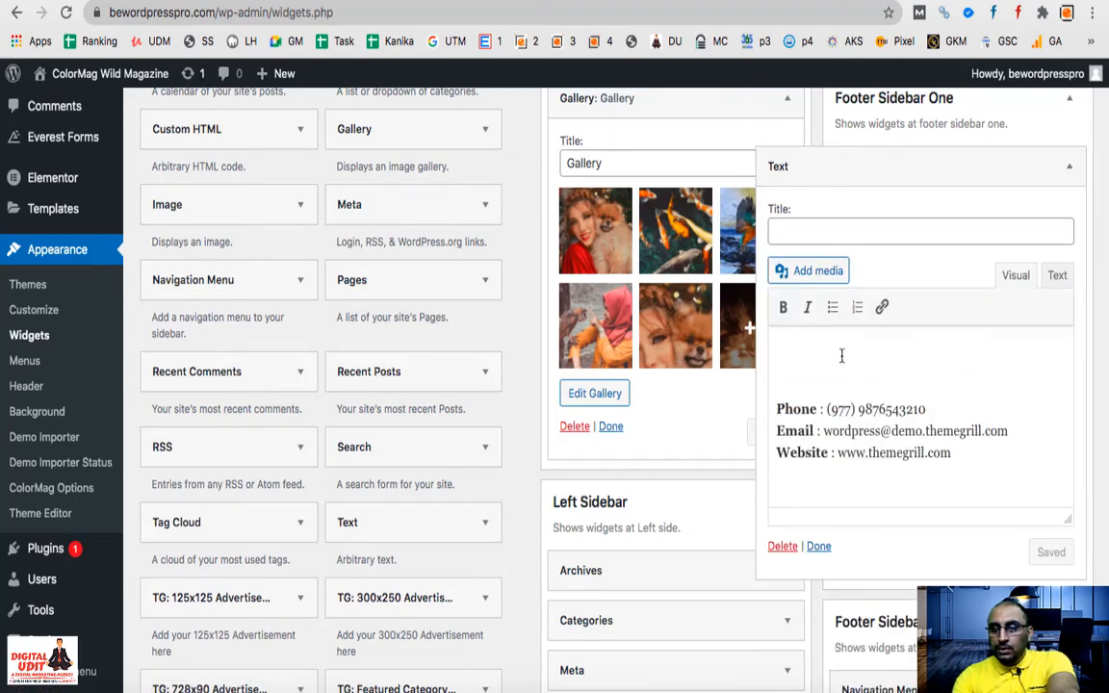
pyautogui.click(842, 356)
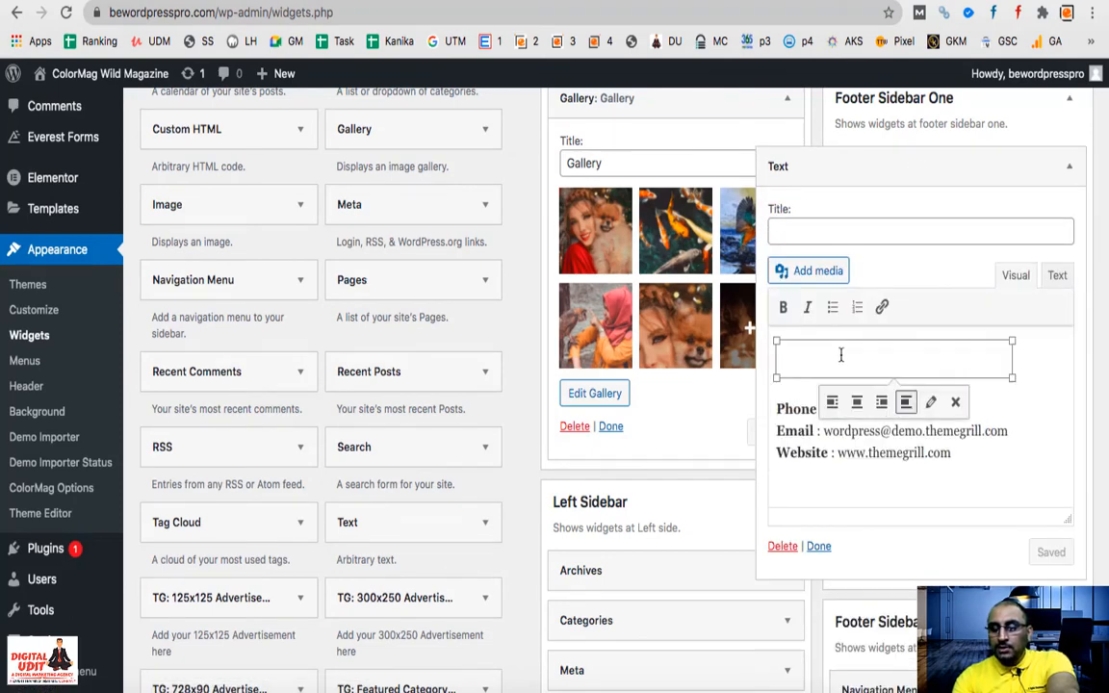
pyautogui.click(1001, 467)
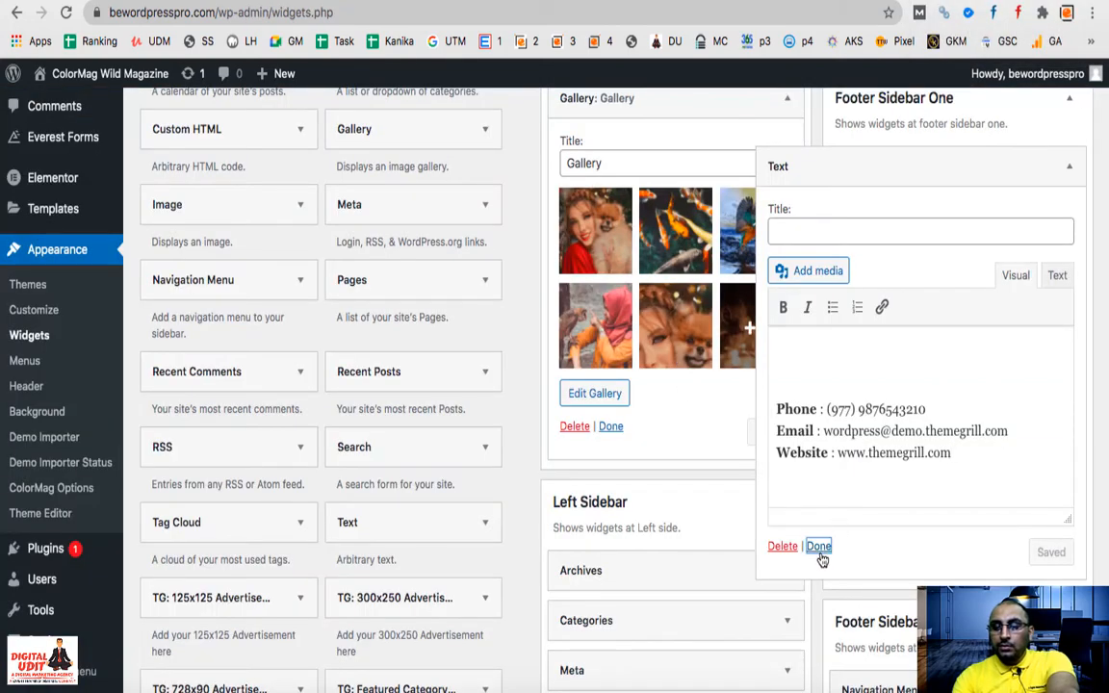
pyautogui.click(822, 548)
pyautogui.click(1048, 166)
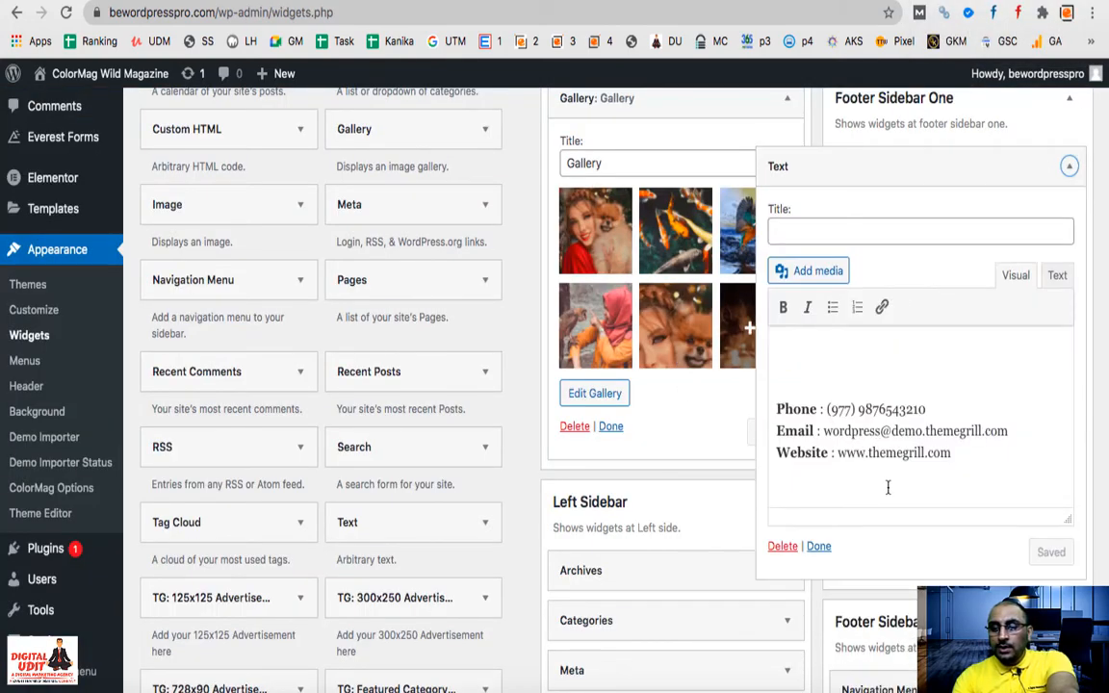
# Show the Text widget's HTML source in Footer Sidebar One, copy all its logo and contact code, and save and close the widget
pyautogui.click(1057, 276)
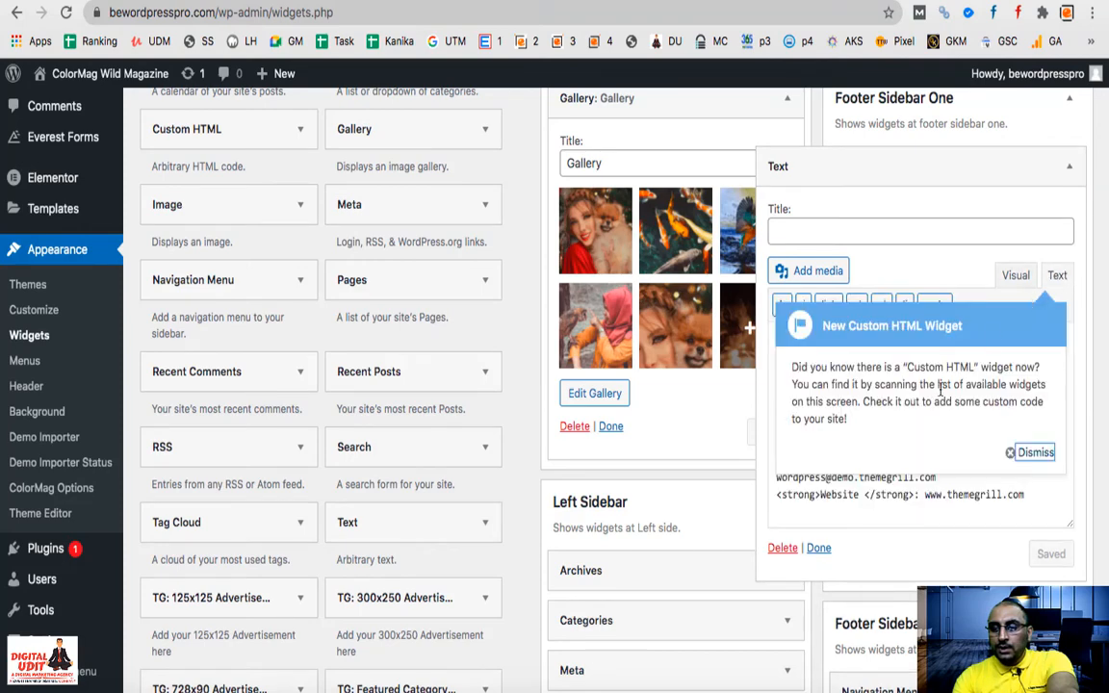
pyautogui.click(1032, 452)
pyautogui.scroll(-3, 963, 424)
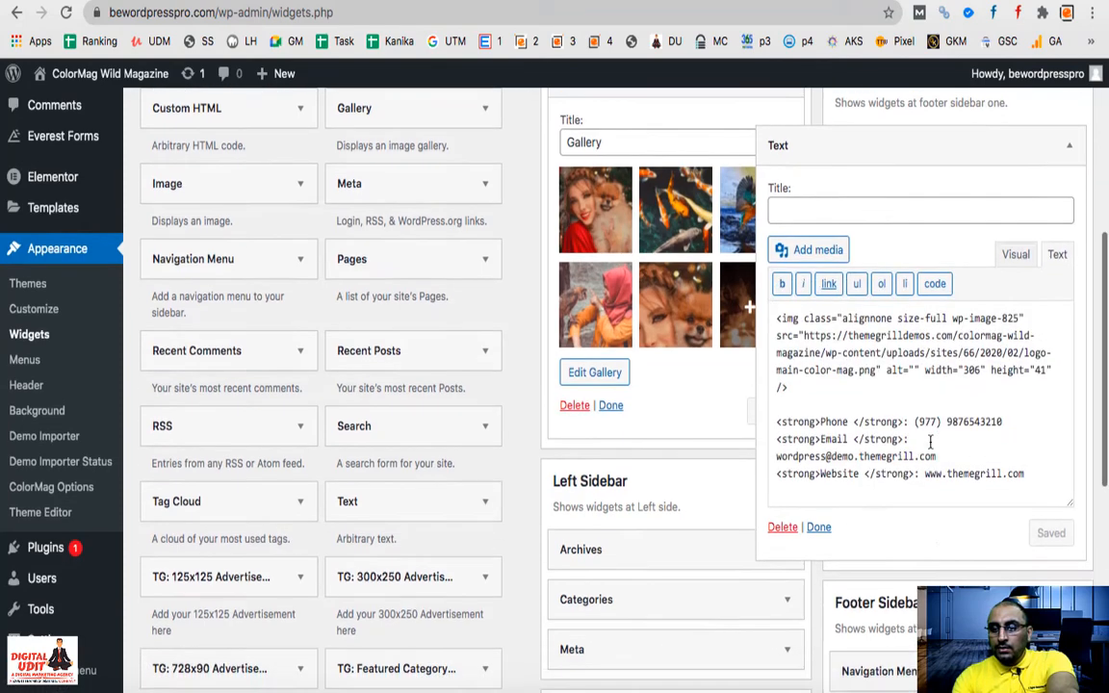
pyautogui.moveTo(1050, 385); pyautogui.dragTo(780, 225)
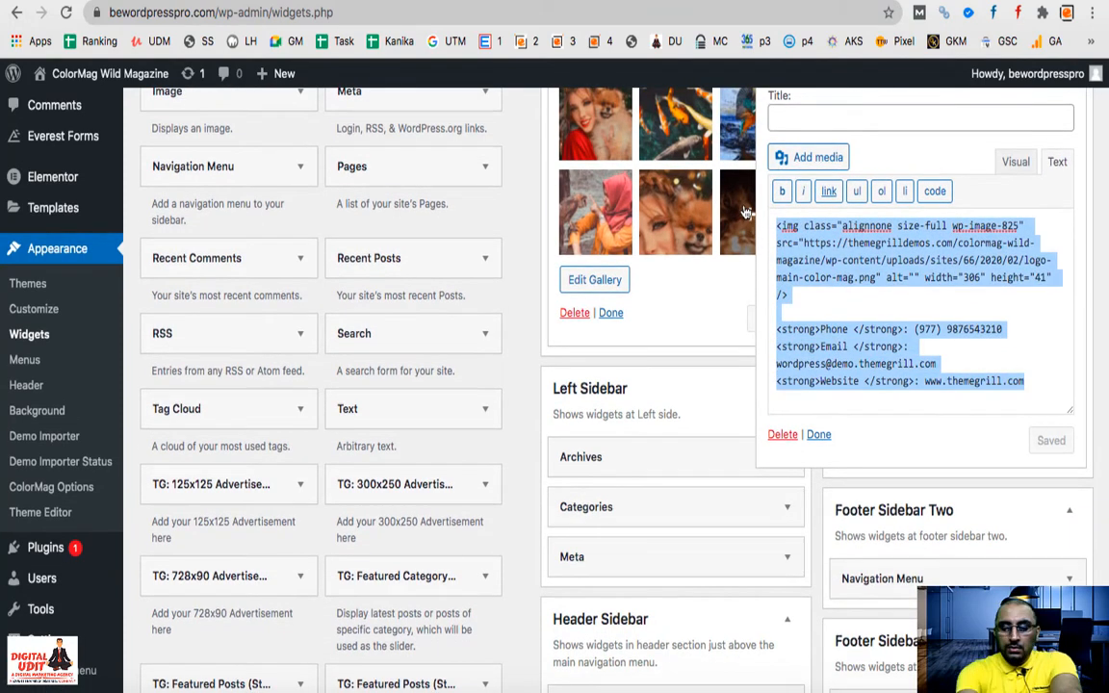
pyautogui.write('v')
pyautogui.hotkey('ctrl', 'z')
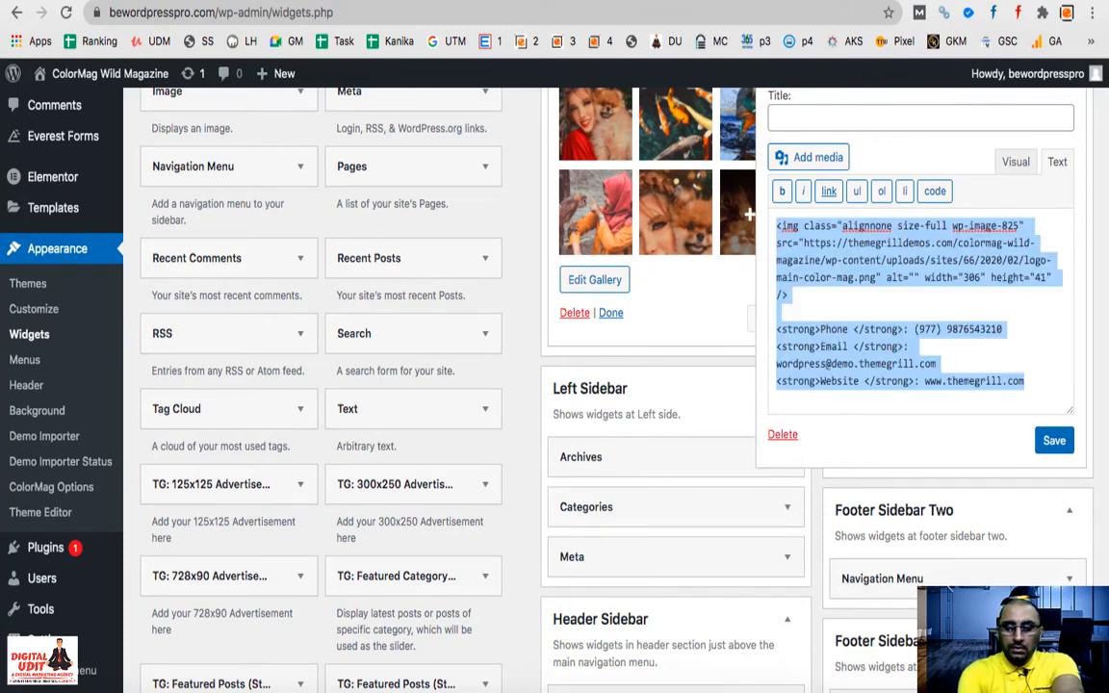
pyautogui.click(1054, 442)
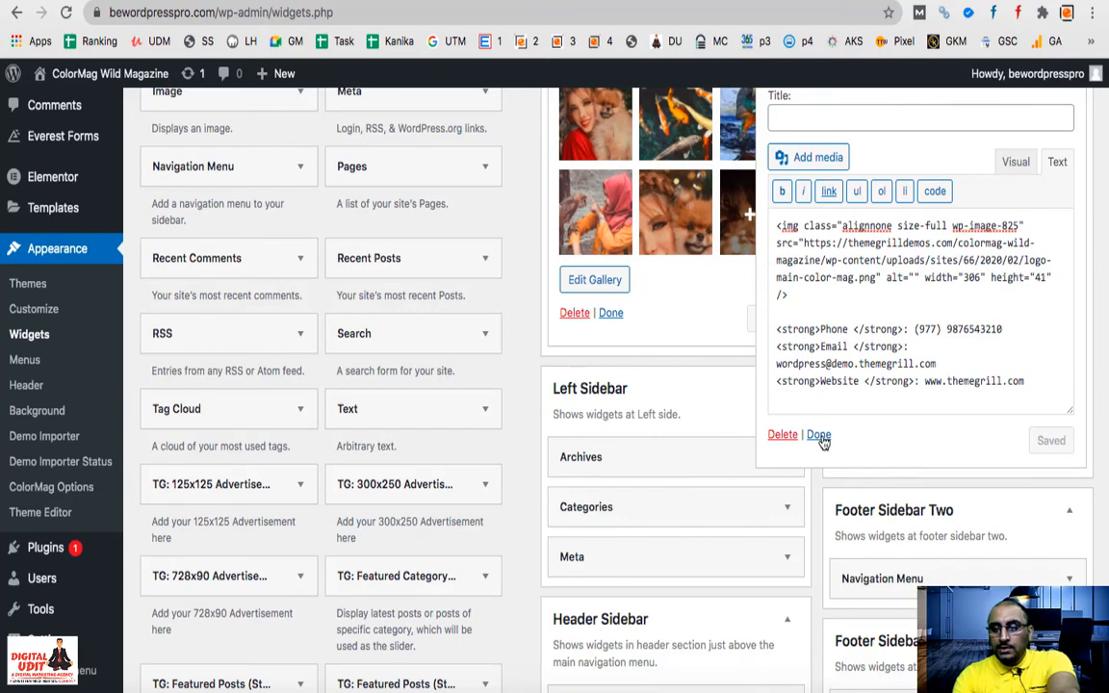
pyautogui.click(820, 436)
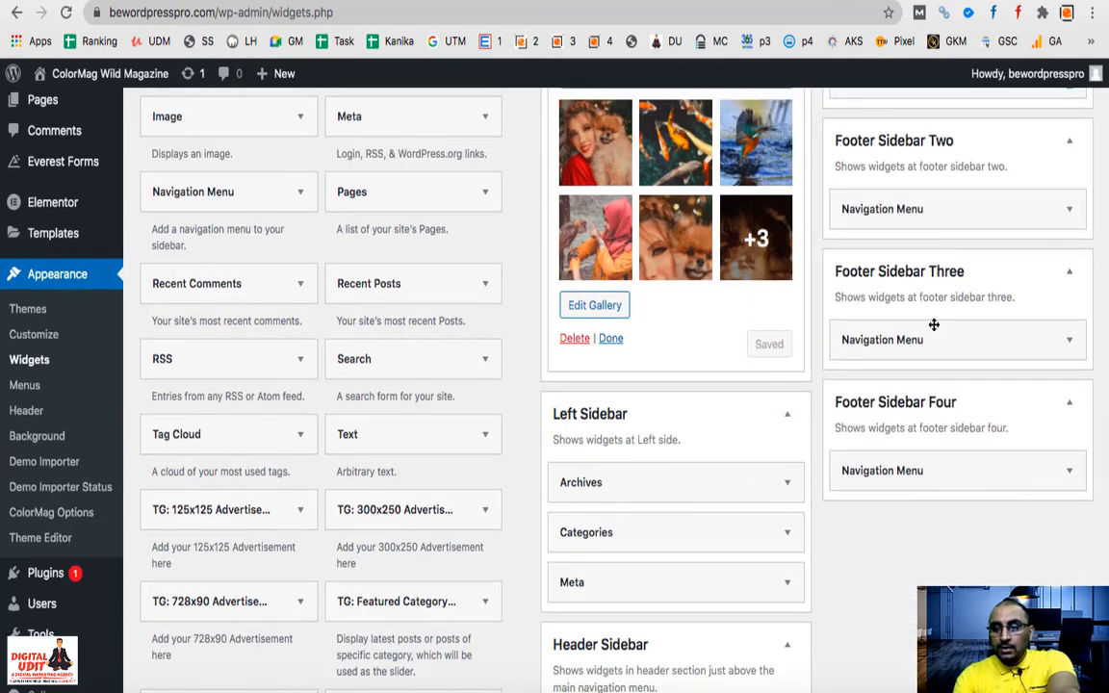
# Move the Navigation Menu widgets of Footer Sidebars Two and Three below the Gallery widget, and remove the one in Footer Sidebar Four
pyautogui.scroll(1, 934, 324)
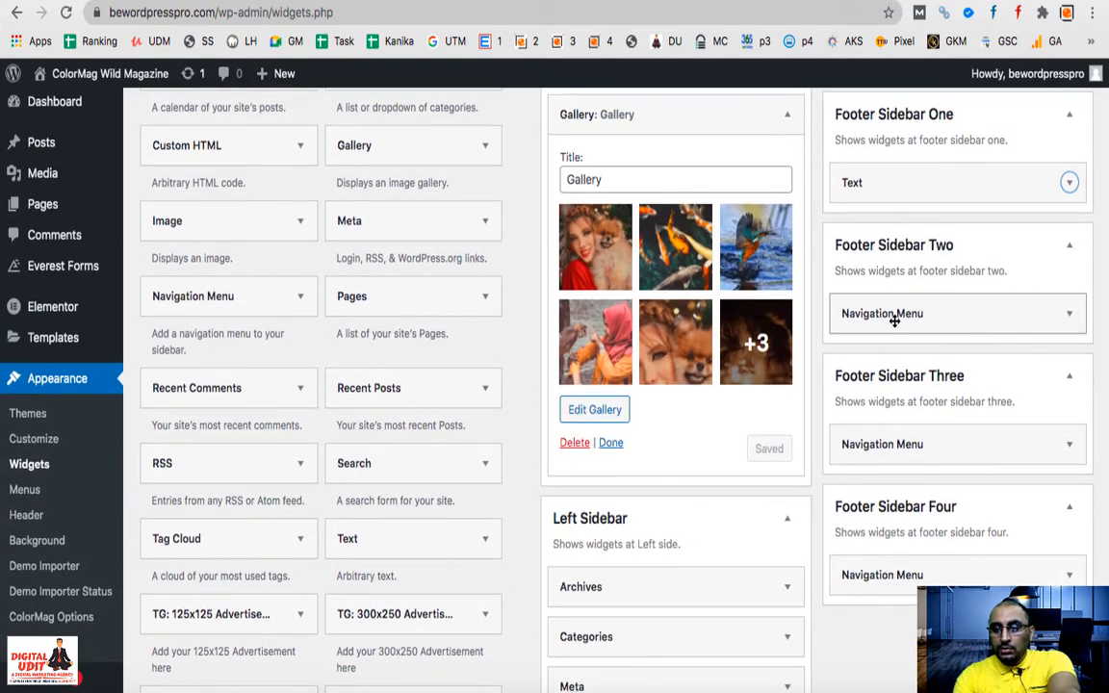
pyautogui.moveTo(895, 322); pyautogui.dragTo(525, 318)
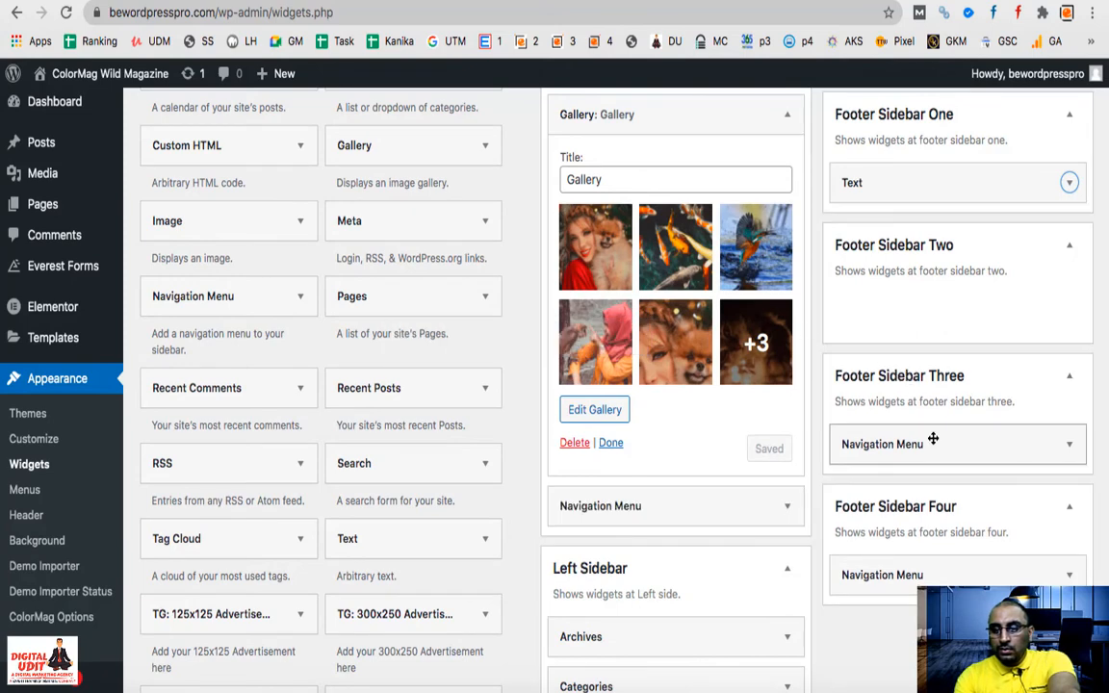
pyautogui.moveTo(933, 439); pyautogui.dragTo(540, 555)
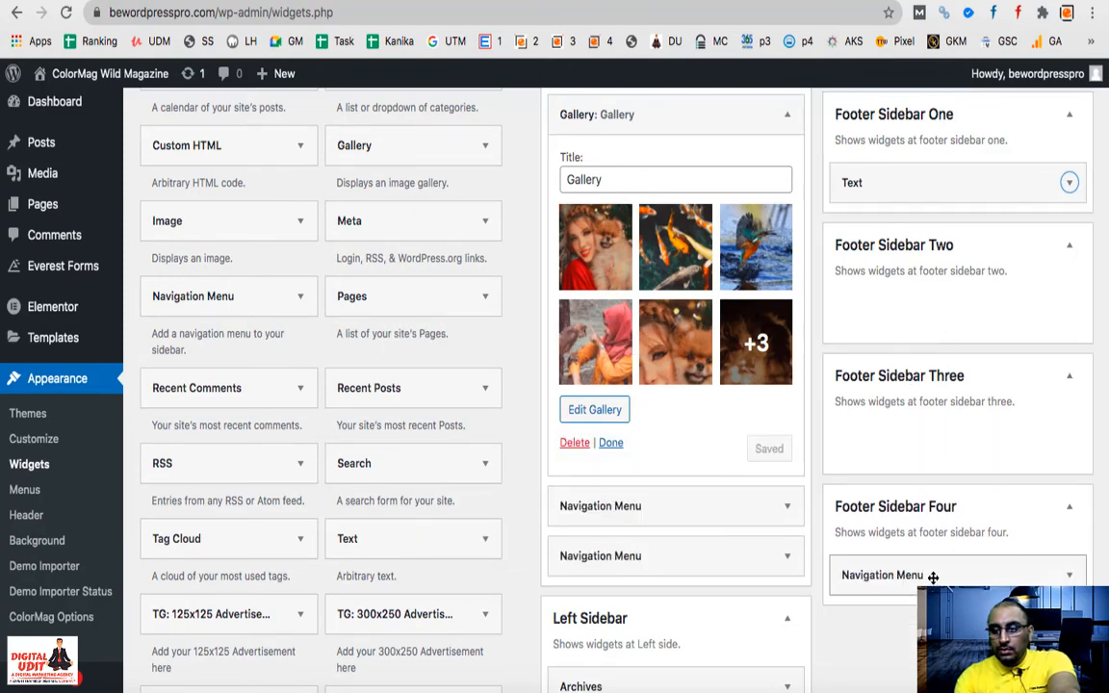
pyautogui.moveTo(897, 584); pyautogui.dragTo(252, 616)
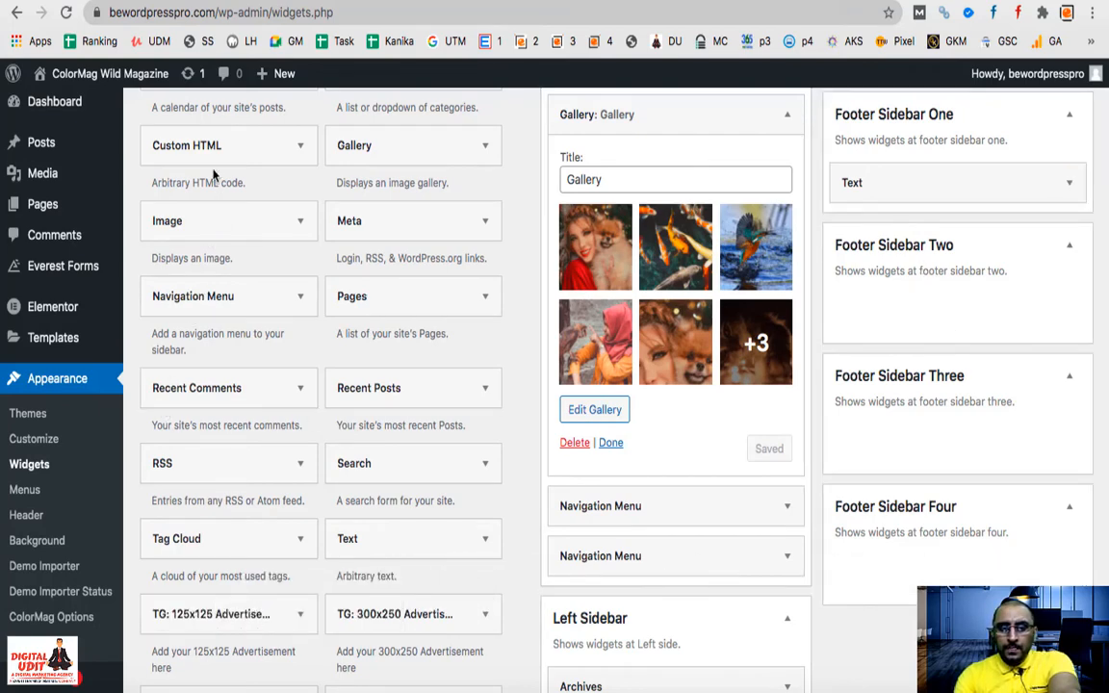
# Add a Custom HTML widget to Footer Sidebar Two with the copied logo and contact code, and save it
pyautogui.moveTo(202, 152); pyautogui.dragTo(872, 307)
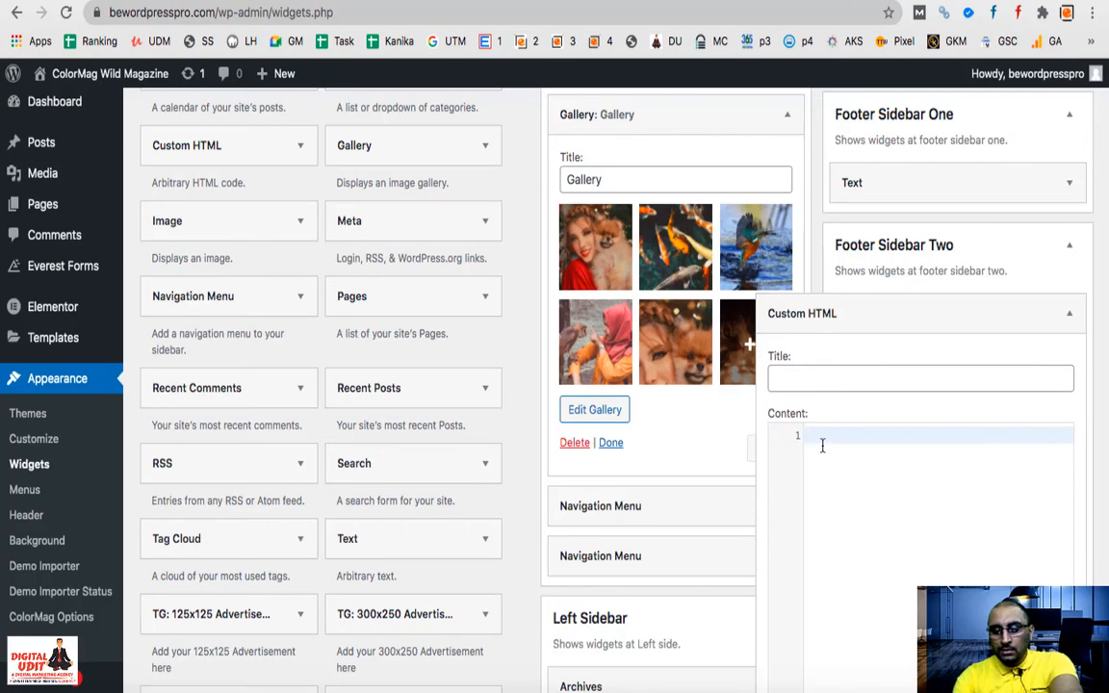
pyautogui.hotkey('ctrl', 'v')
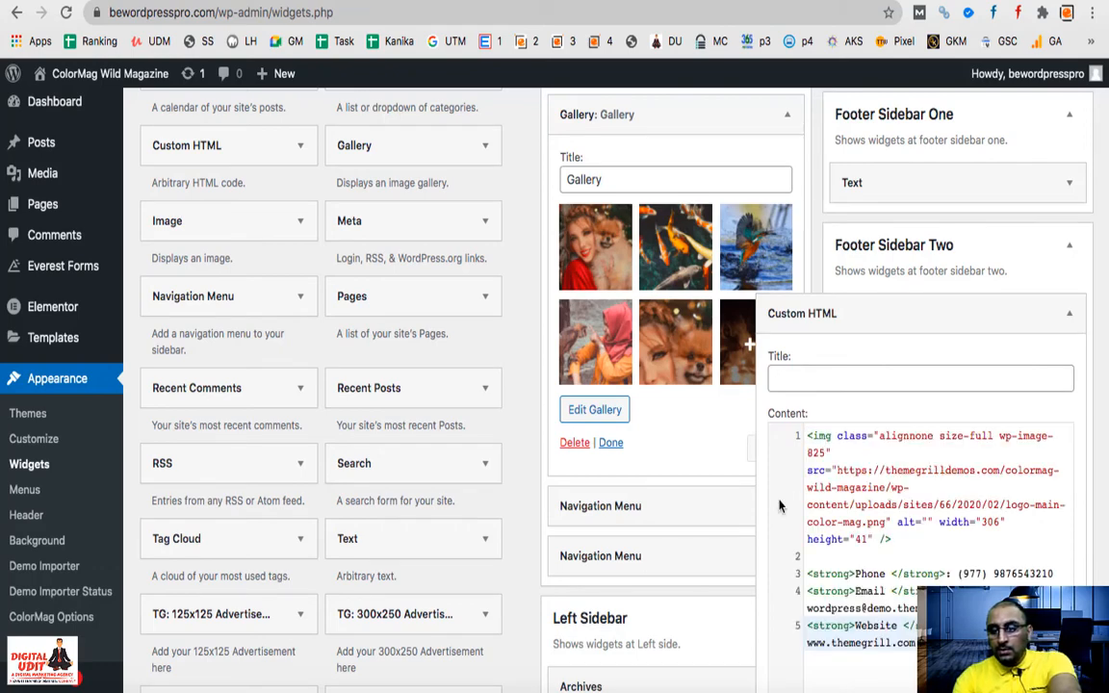
pyautogui.scroll(-3, 780, 506)
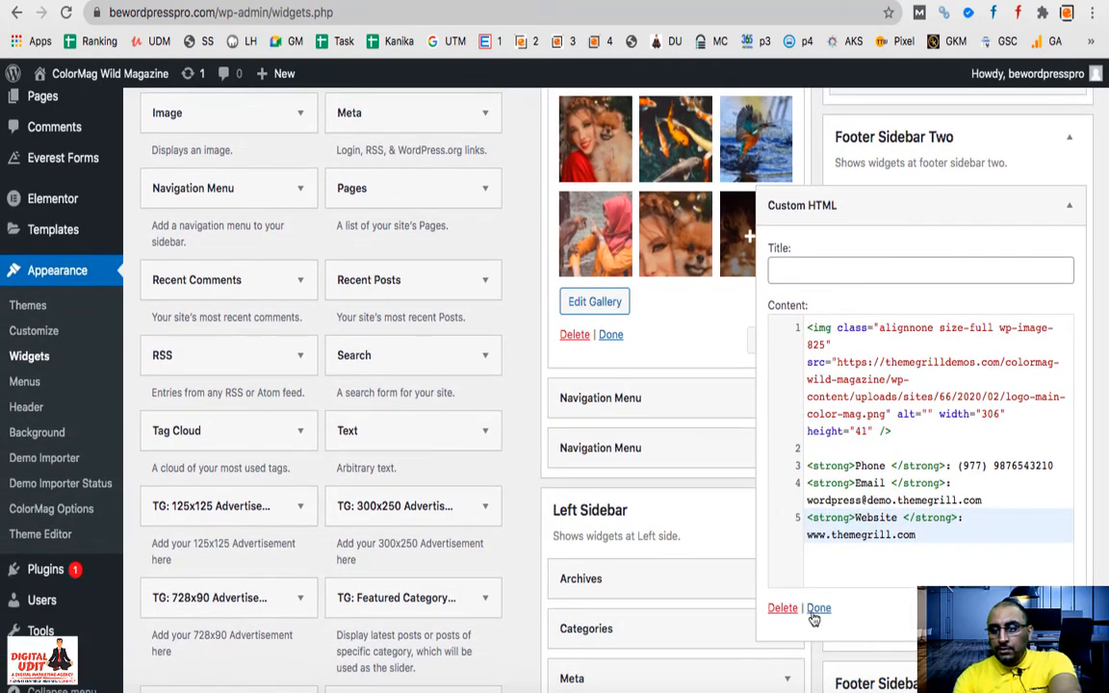
pyautogui.click(817, 609)
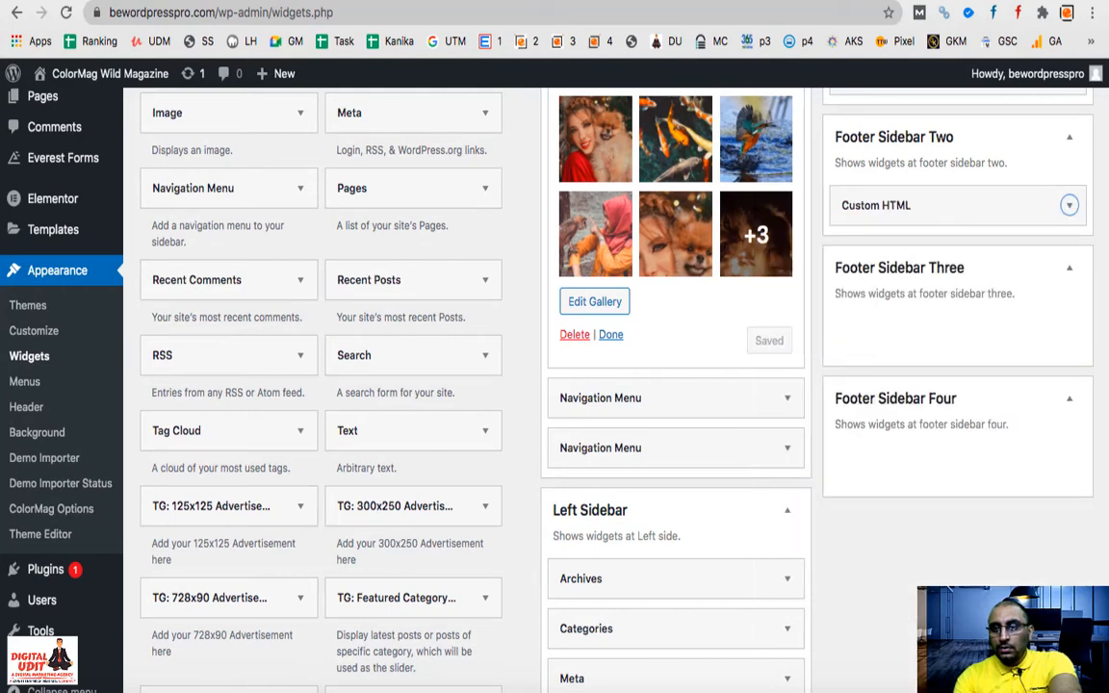
# Reload the Environment category page and check the second footer column
pyautogui.hotkey('ctrl', 'Tab')
pyautogui.press('super+r')
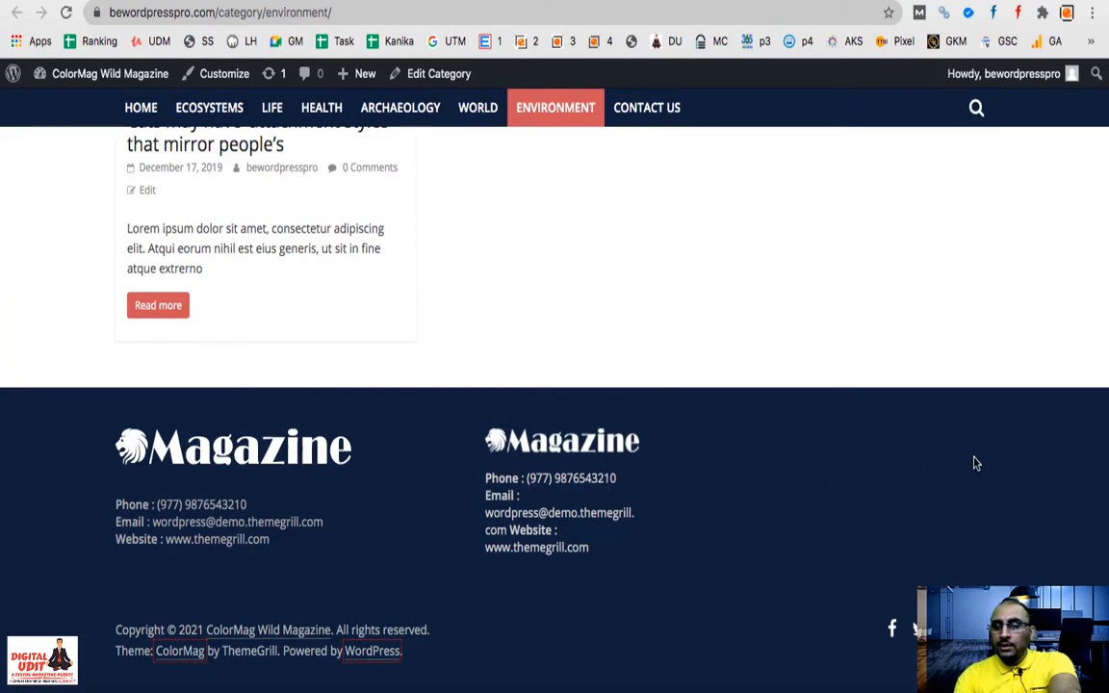
pyautogui.hotkey('ctrl', 'Tab')
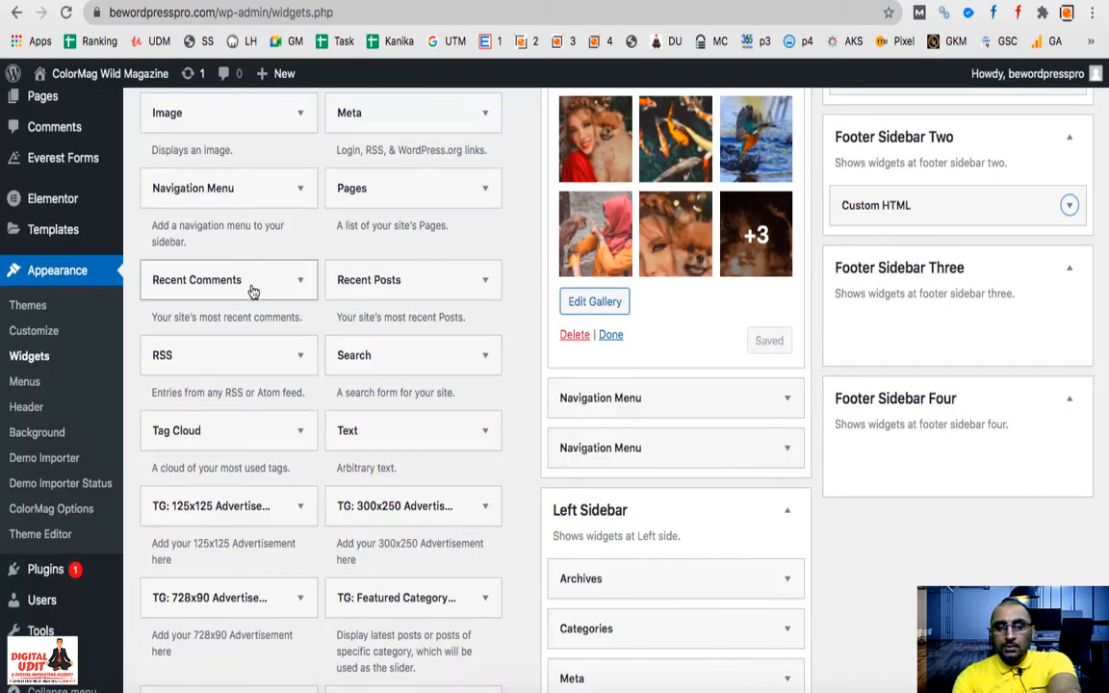
# Add a Recent Posts widget titled "Recent post" to Footer Sidebar Three and save it
pyautogui.moveTo(405, 284); pyautogui.dragTo(919, 329)
pyautogui.click(886, 408)
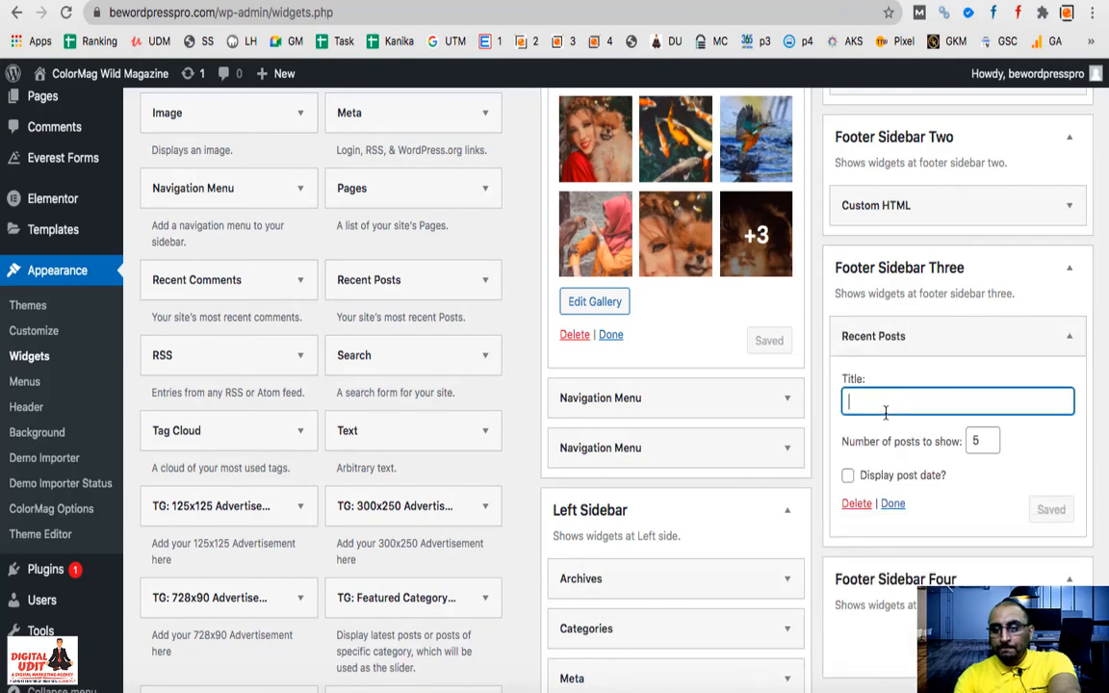
pyautogui.write('Recent post')
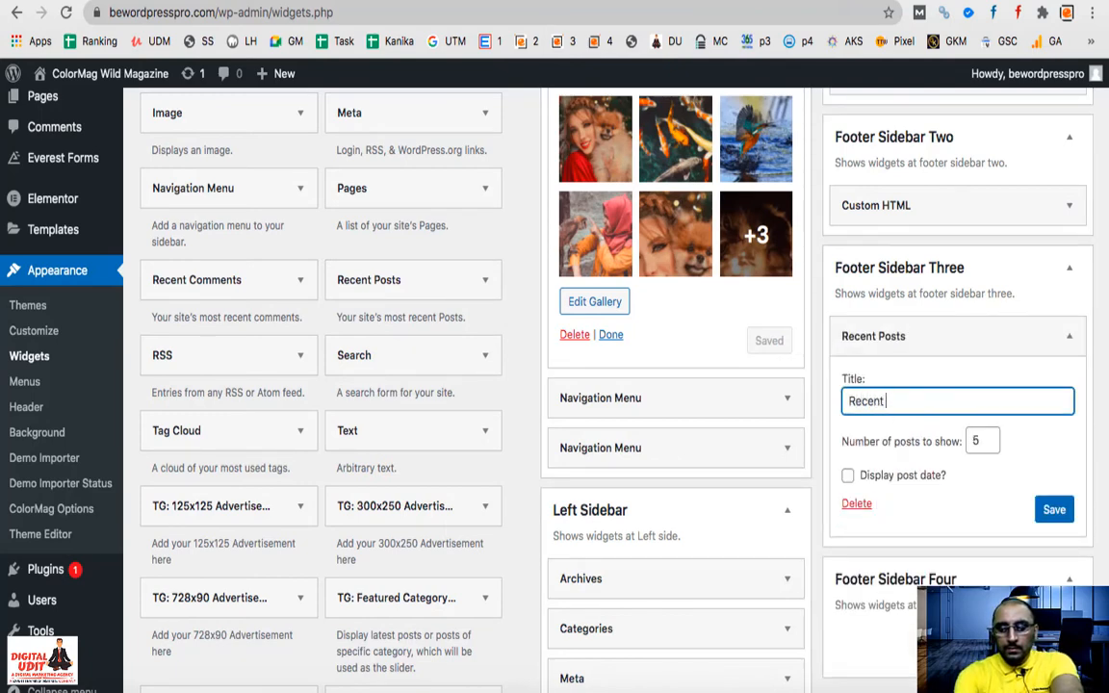
pyautogui.click(1054, 510)
# Add a TG: 300x250 Advertisement widget to Footer Sidebar Four with the CM logo from the media library, and save it
pyautogui.scroll(-5, 202, 448)
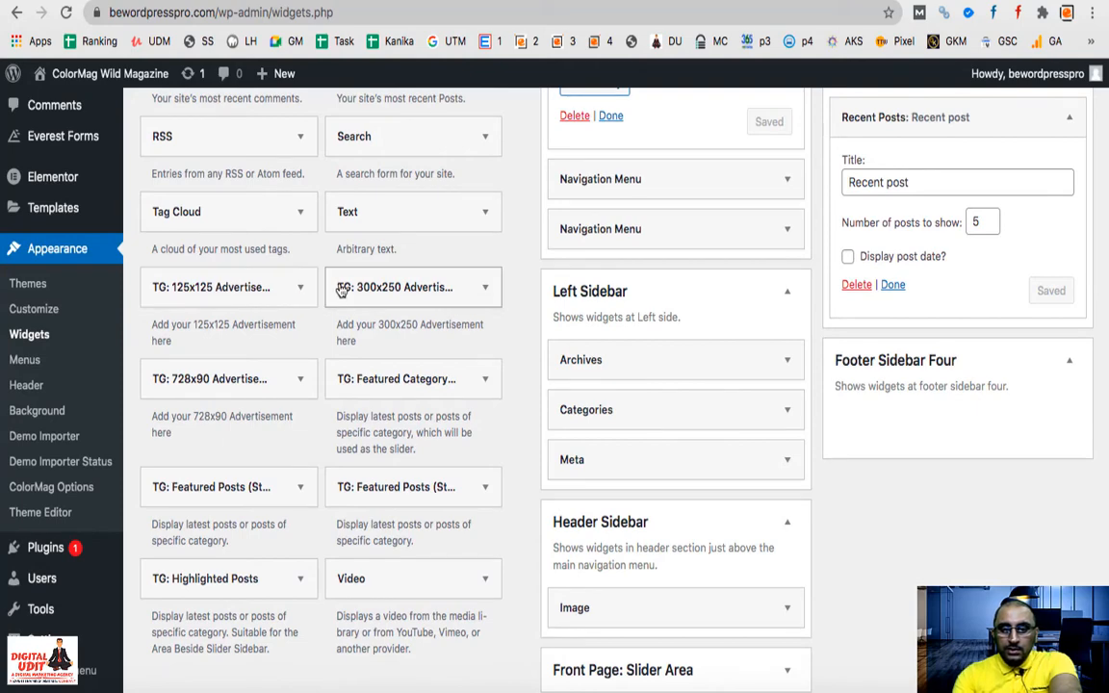
pyautogui.moveTo(342, 291); pyautogui.dragTo(896, 429)
pyautogui.scroll(-5, 1007, 568)
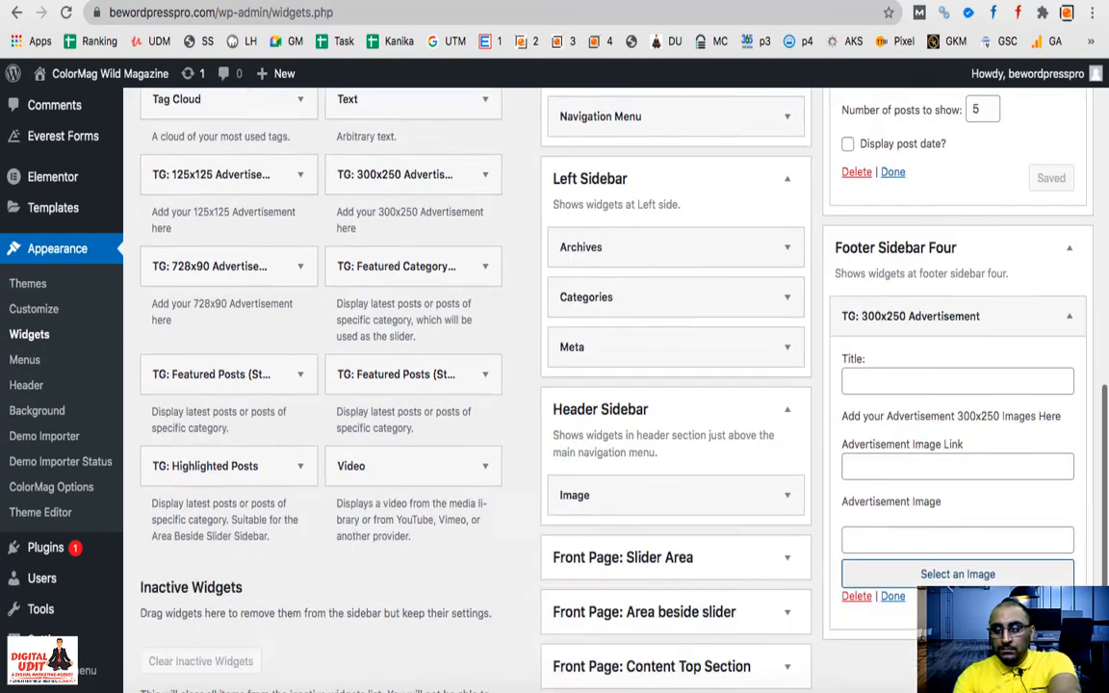
pyautogui.click(971, 422)
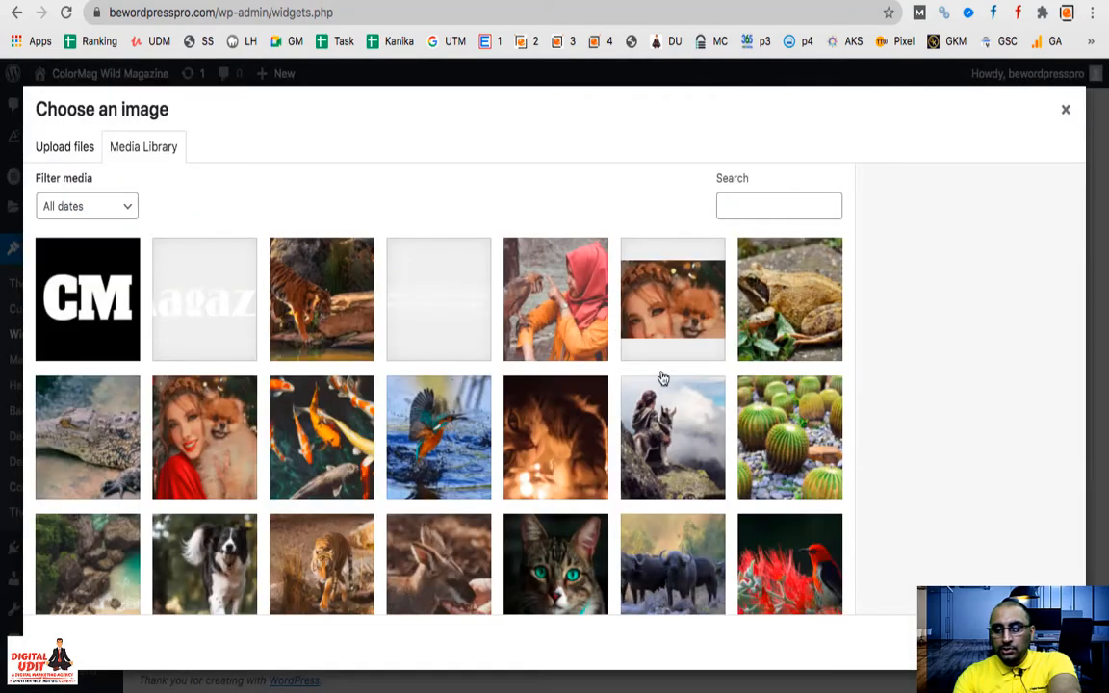
pyautogui.click(85, 280)
pyautogui.click(1025, 642)
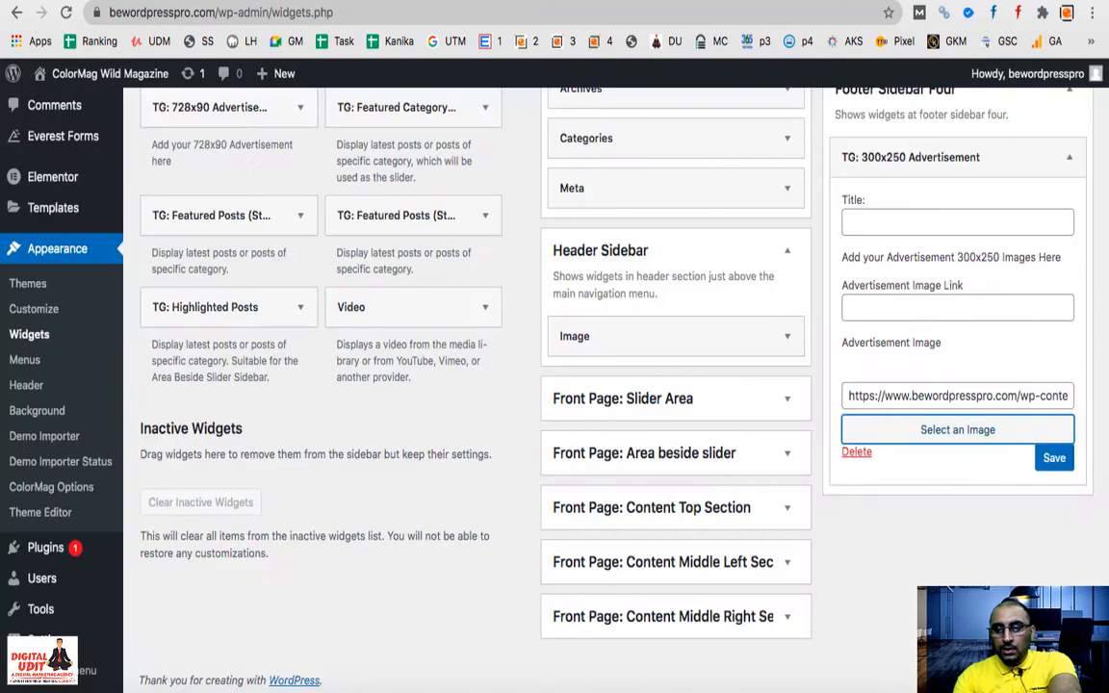
pyautogui.scroll(-3, 769, 426)
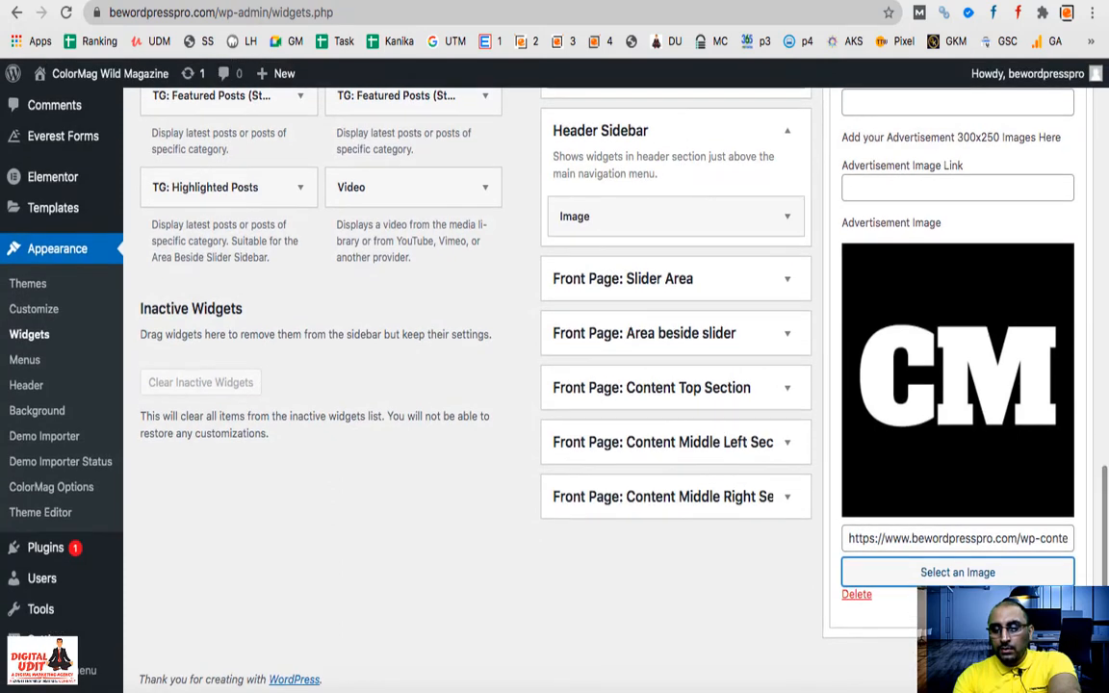
pyautogui.click(921, 568)
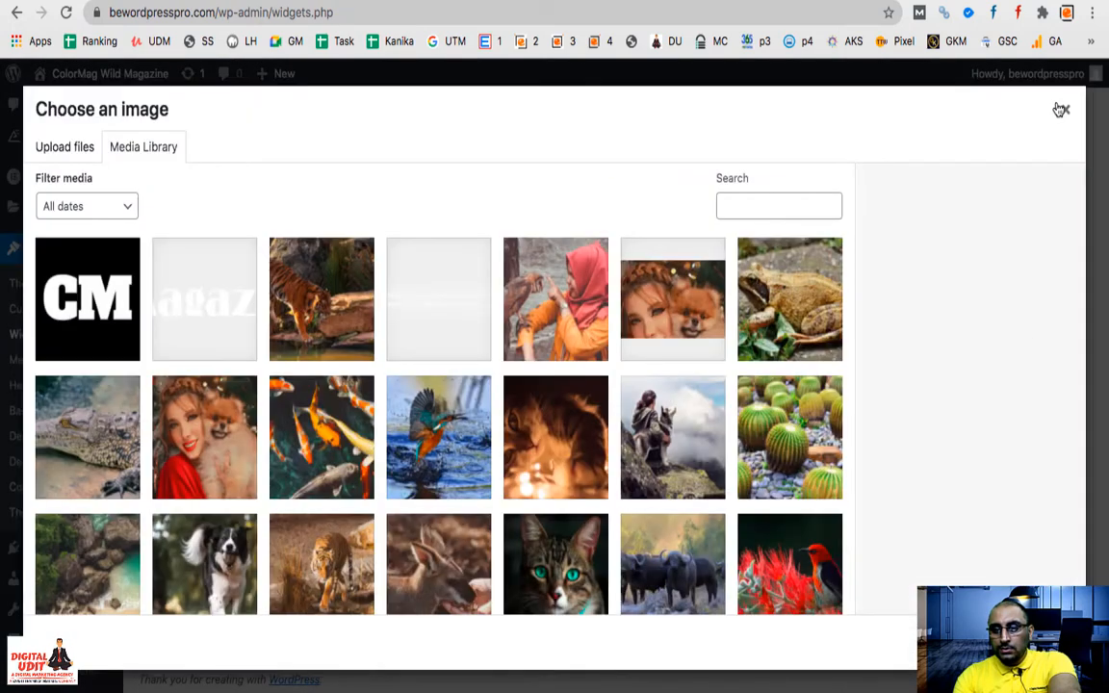
pyautogui.click(1063, 109)
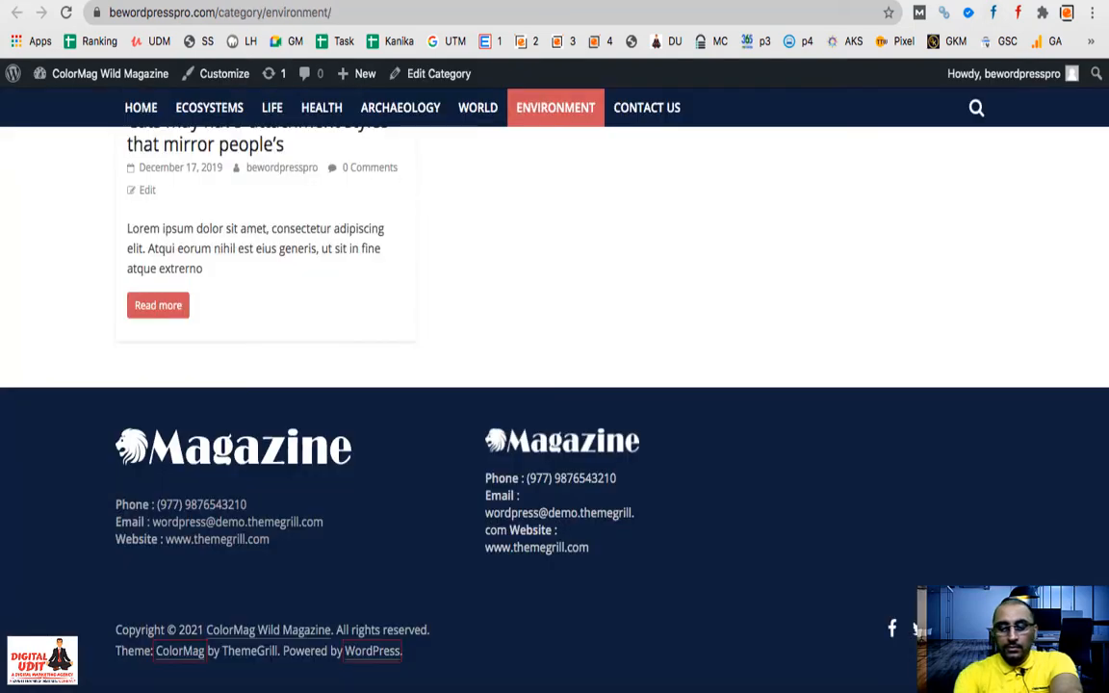
# Reload the Environment category page and check the recent posts and advertisement image in the footer columns
pyautogui.press('super+r')
pyautogui.scroll(-2, 442, 425)
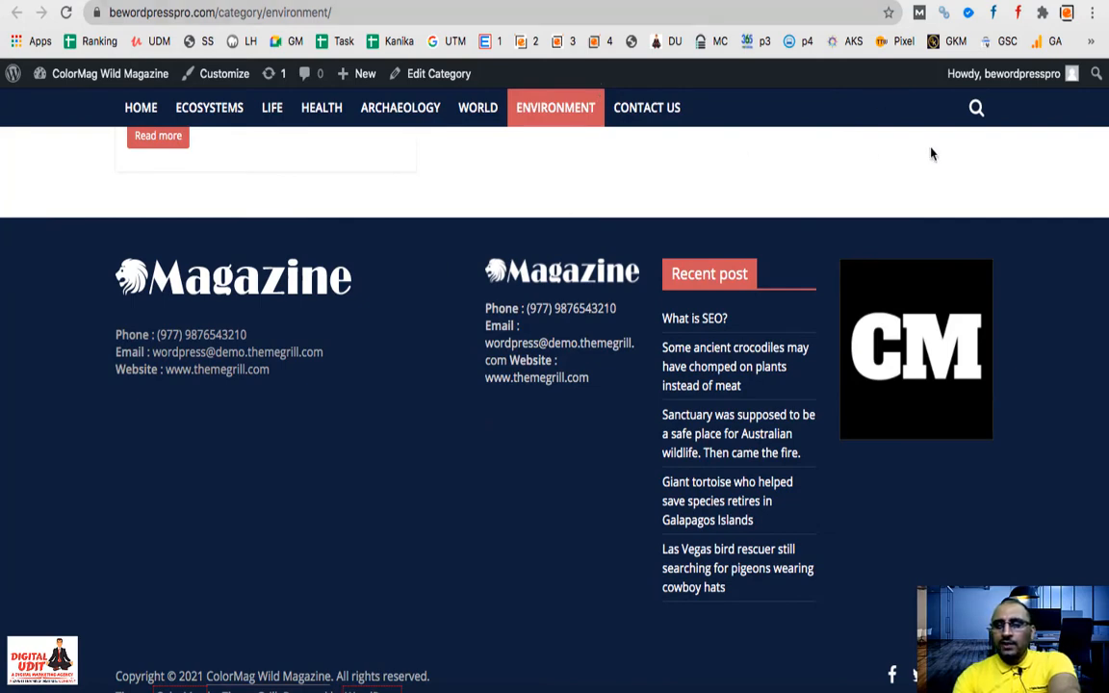
pyautogui.hotkey('ctrl', 'shift', 'Tab')
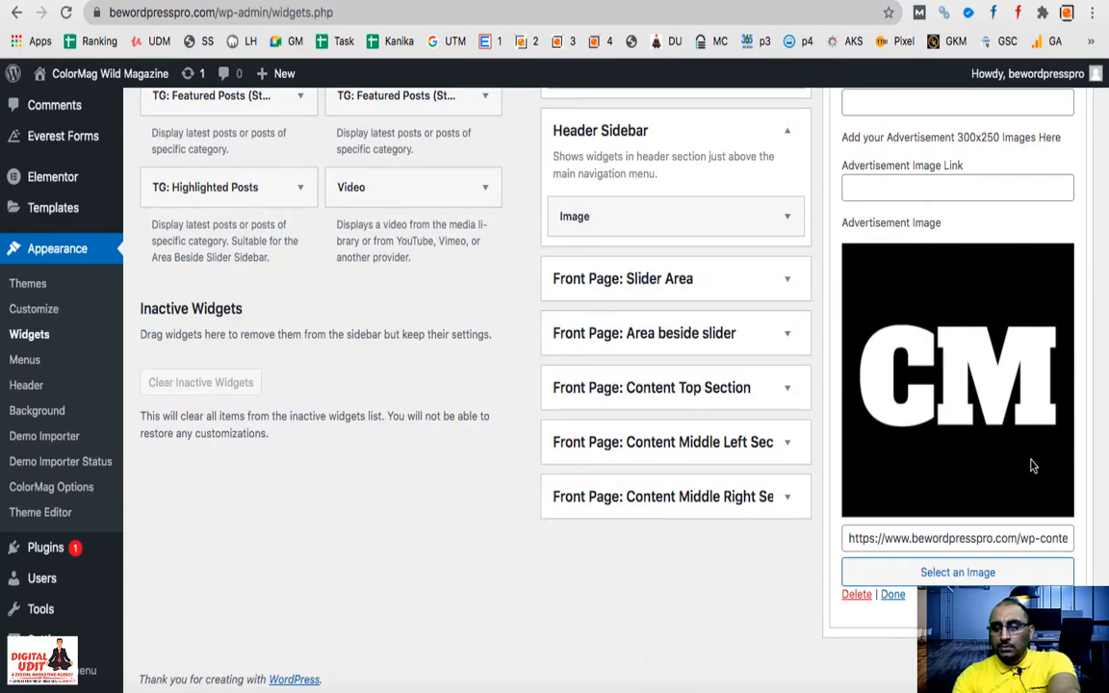
# Collapse the Recent Posts widget in Footer Sidebar Three on the Widgets page
pyautogui.scroll(3, 925, 441)
pyautogui.scroll(4, 925, 441)
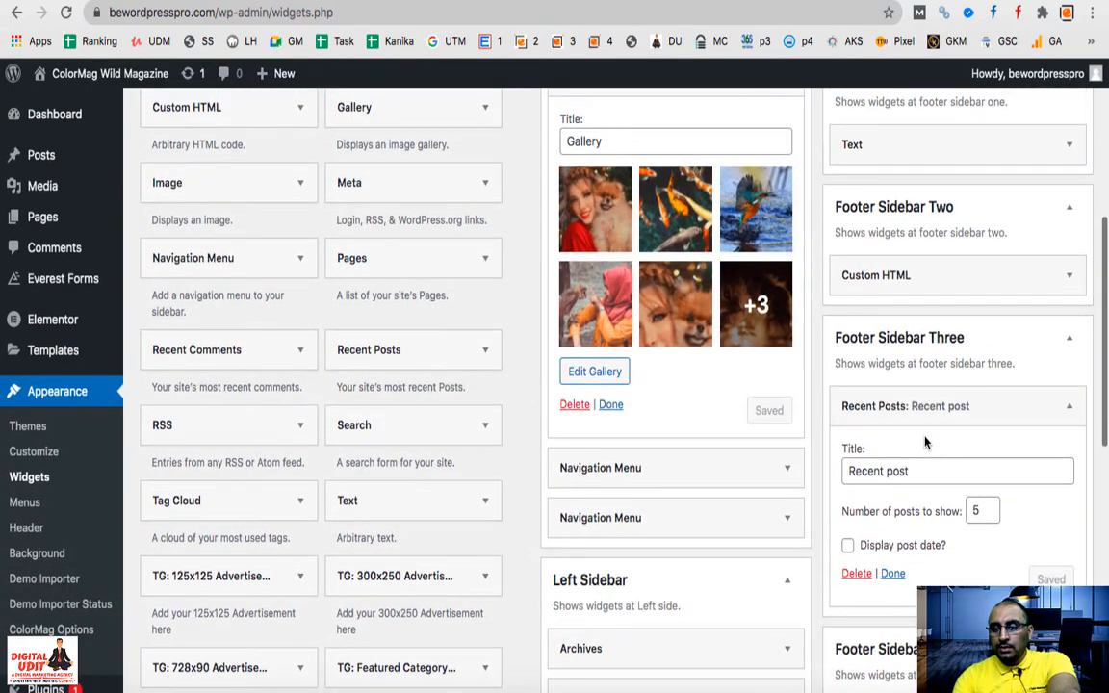
pyautogui.click(1071, 409)
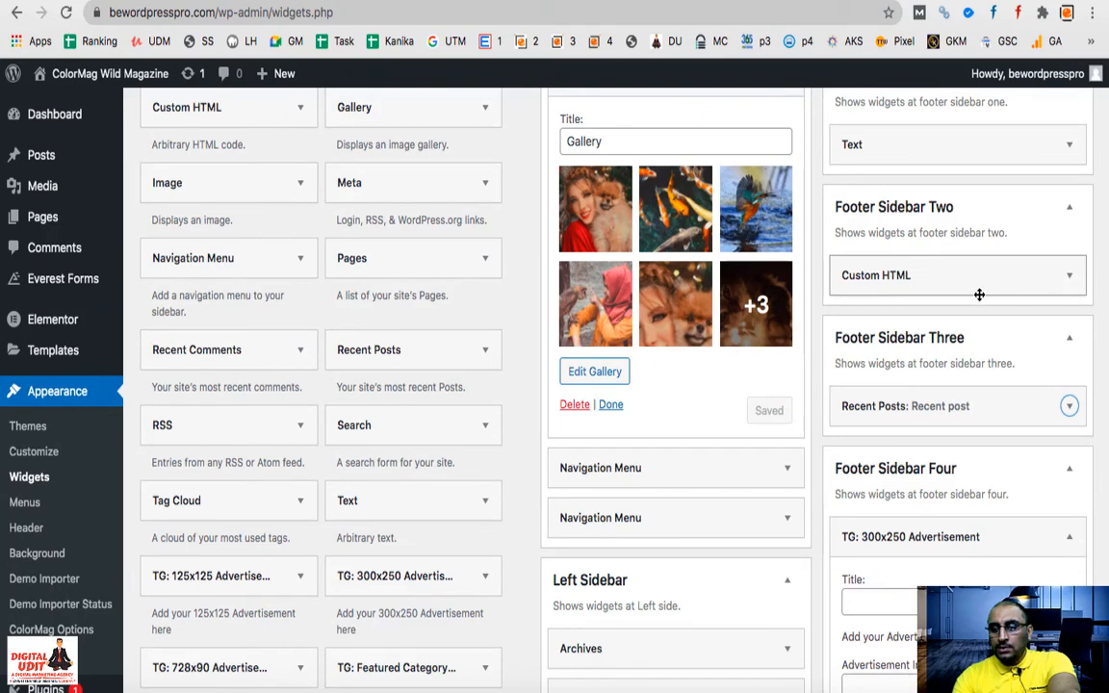
# Replace the Custom HTML widget in Footer Sidebar Two with a Recent Comments widget titled "Recent Comments" and save it
pyautogui.moveTo(978, 288); pyautogui.dragTo(386, 347)
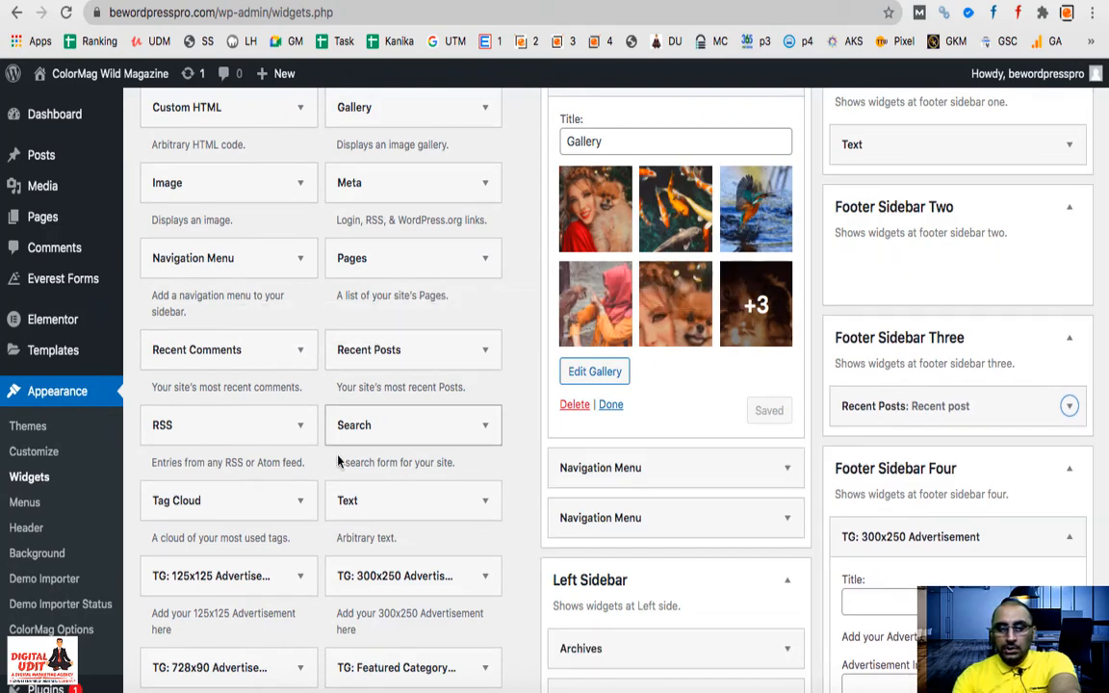
pyautogui.scroll(1, 242, 494)
pyautogui.moveTo(204, 418); pyautogui.dragTo(914, 330)
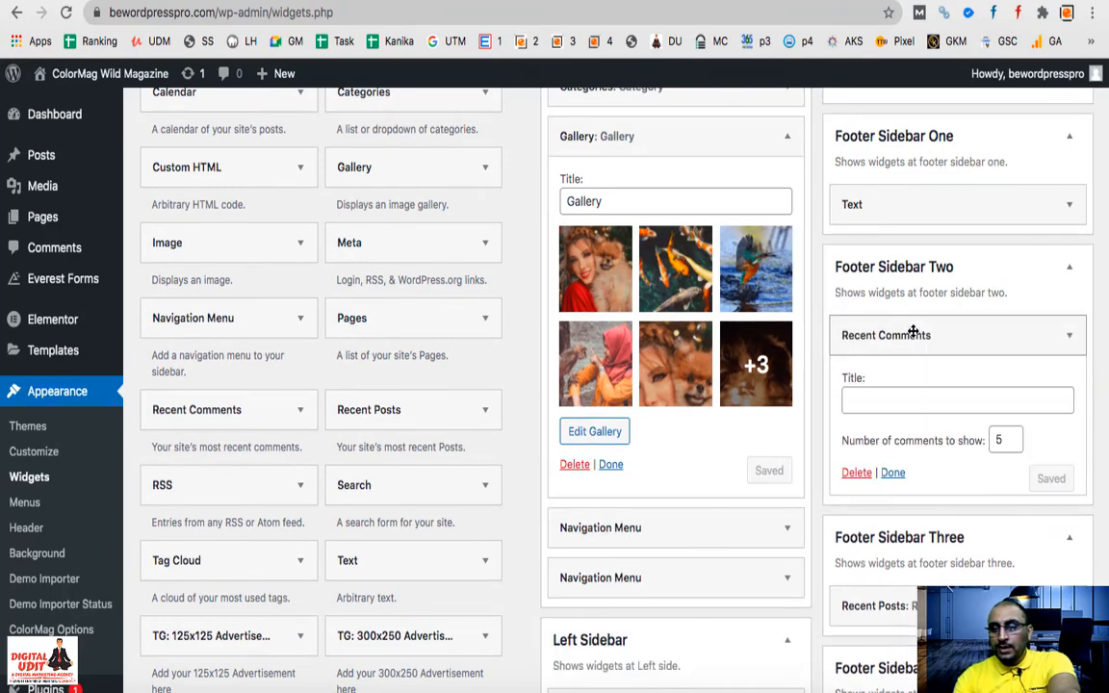
pyautogui.click(870, 406)
pyautogui.write('Recent Commen')
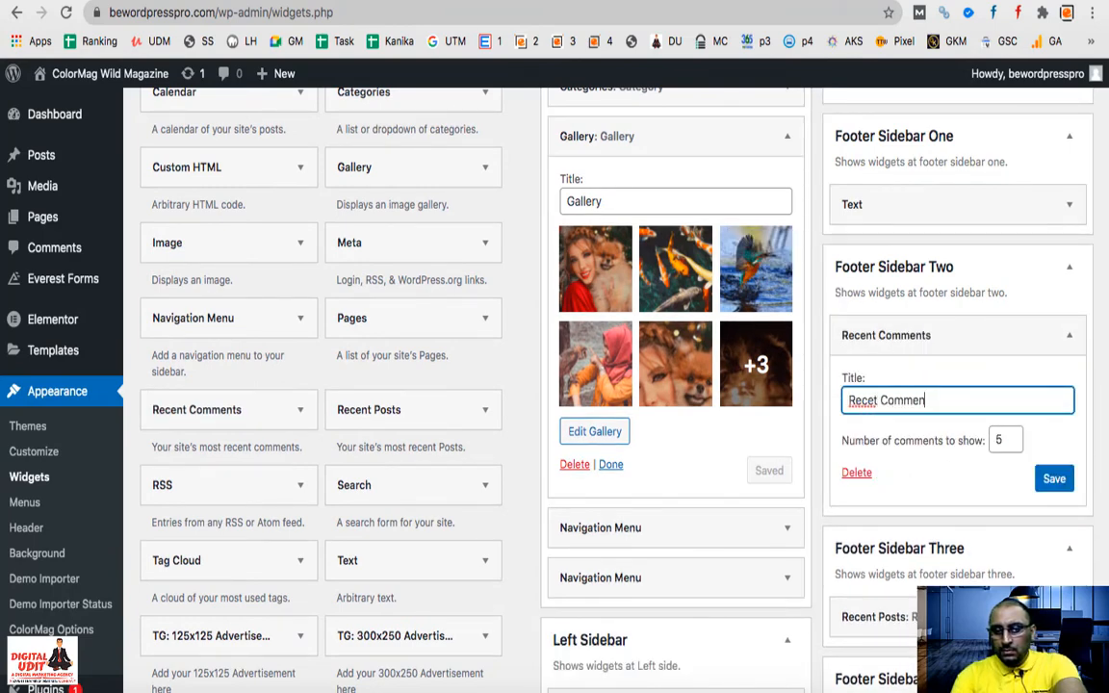
pyautogui.write('ts')
pyautogui.click(866, 400)
pyautogui.write('n')
pyautogui.click(1054, 479)
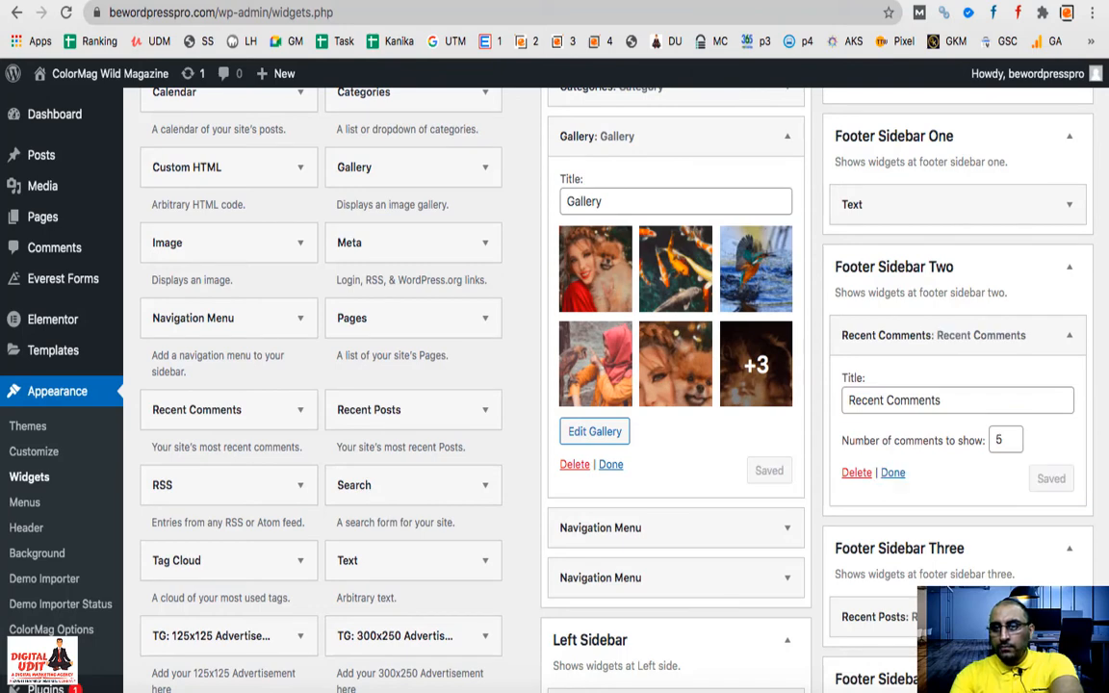
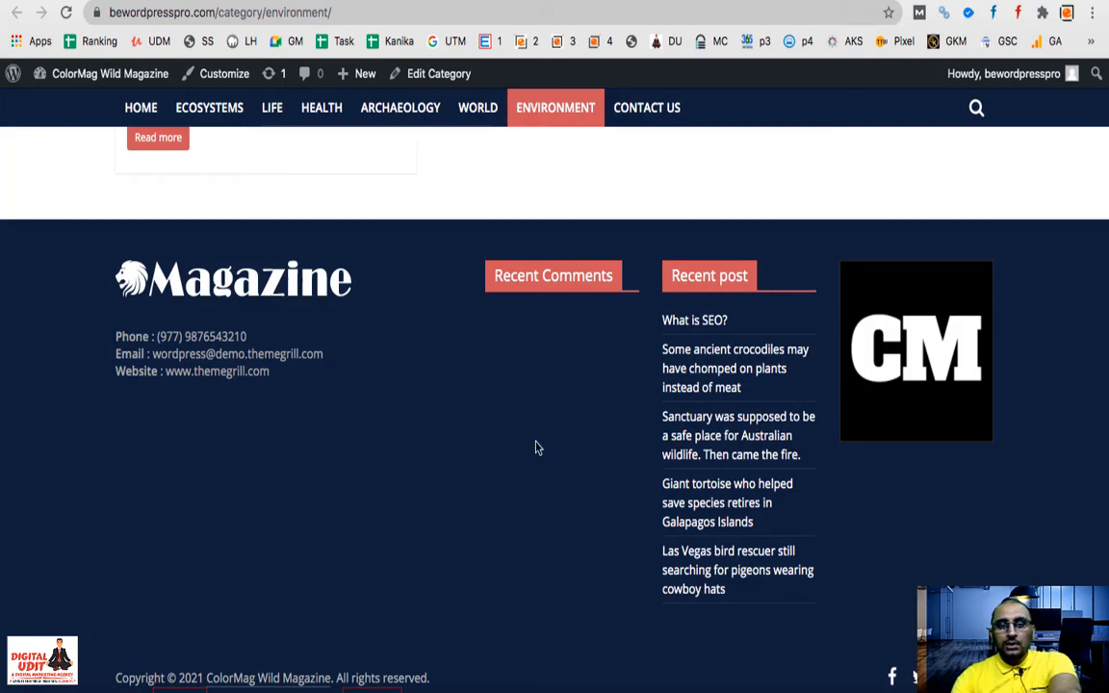
# Return to the WordPress admin, open the Menus page and look over the Footer First Menu's items and the available menus
pyautogui.scroll(20, 538, 448)
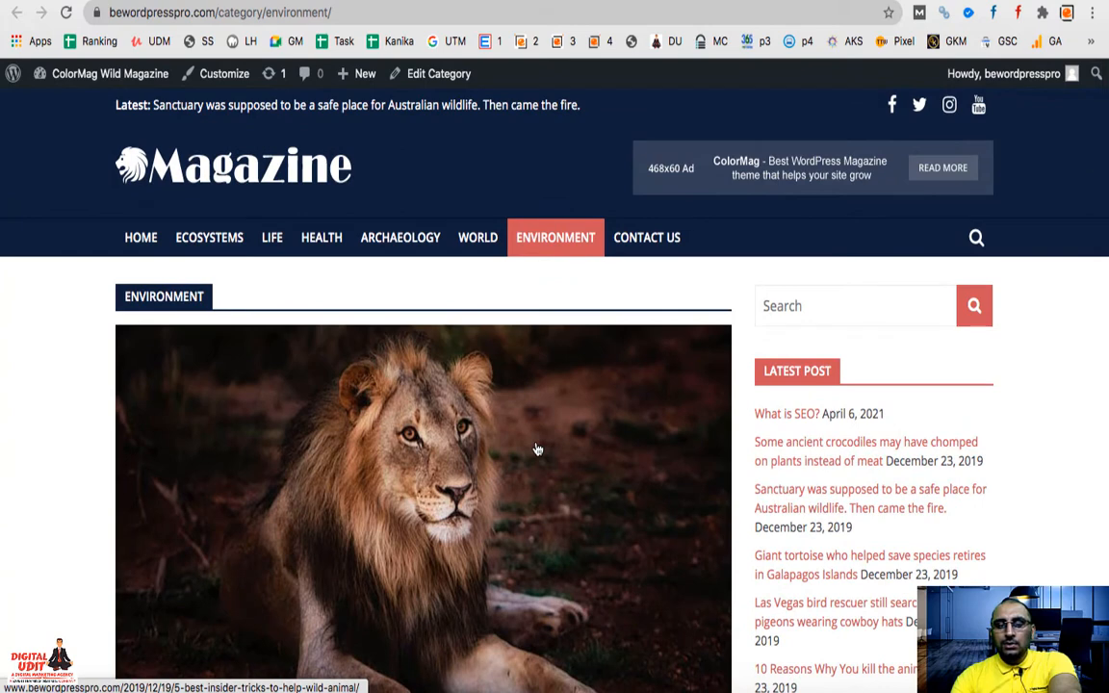
pyautogui.hotkey('ctrl', 'shift', 'Tab')
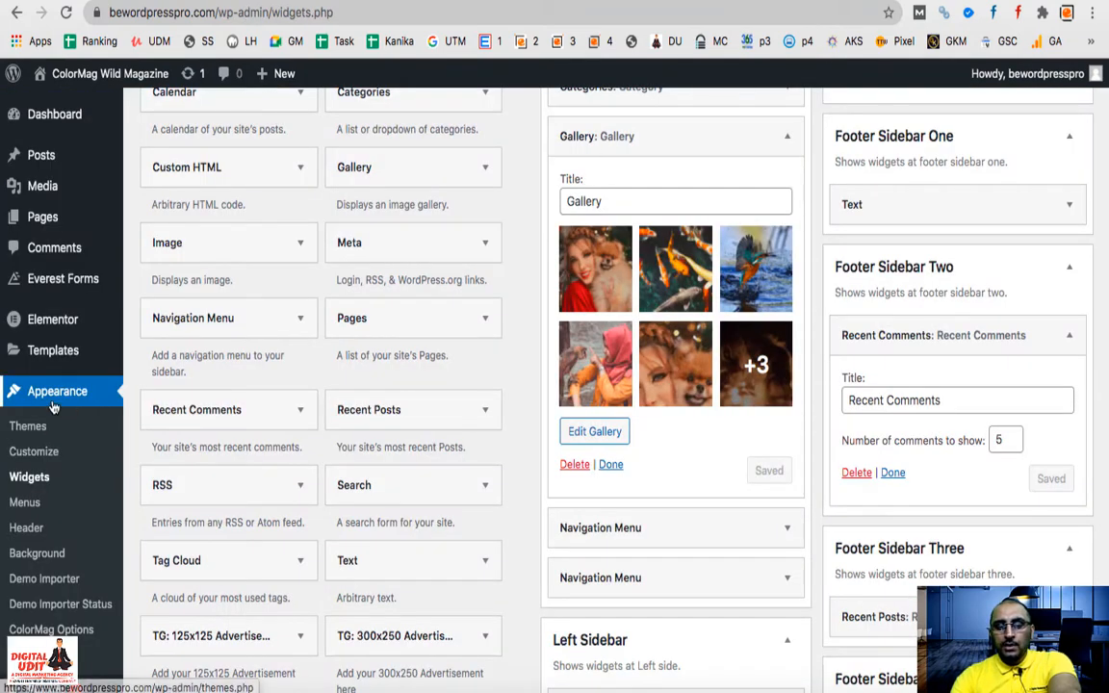
pyautogui.click(23, 503)
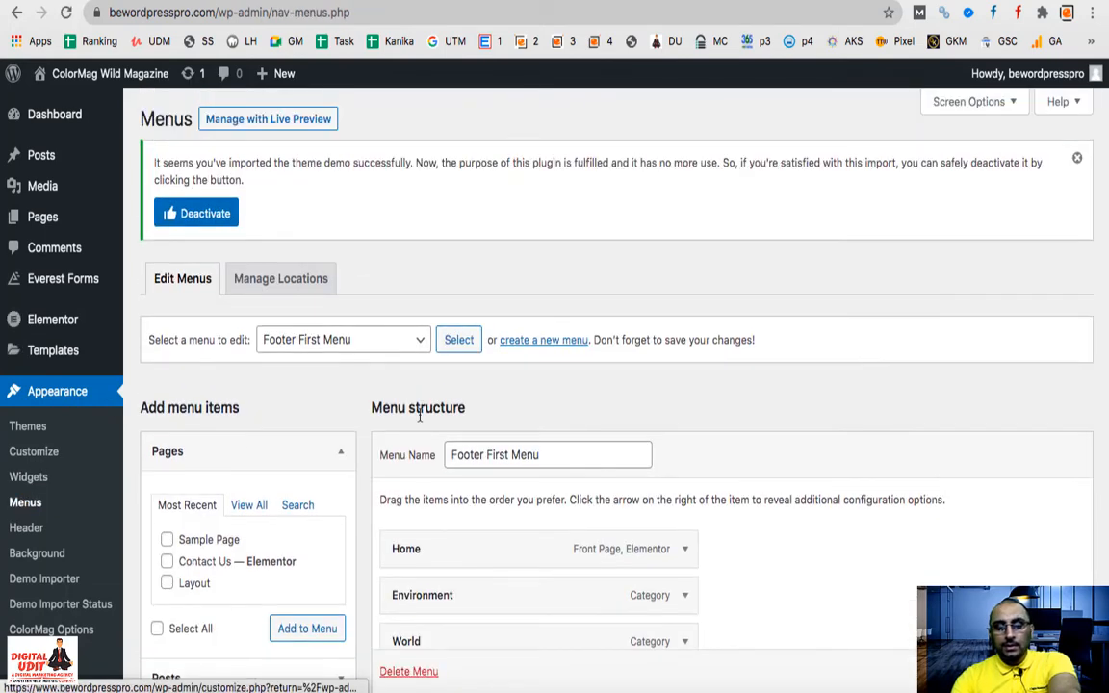
pyautogui.scroll(-5, 389, 413)
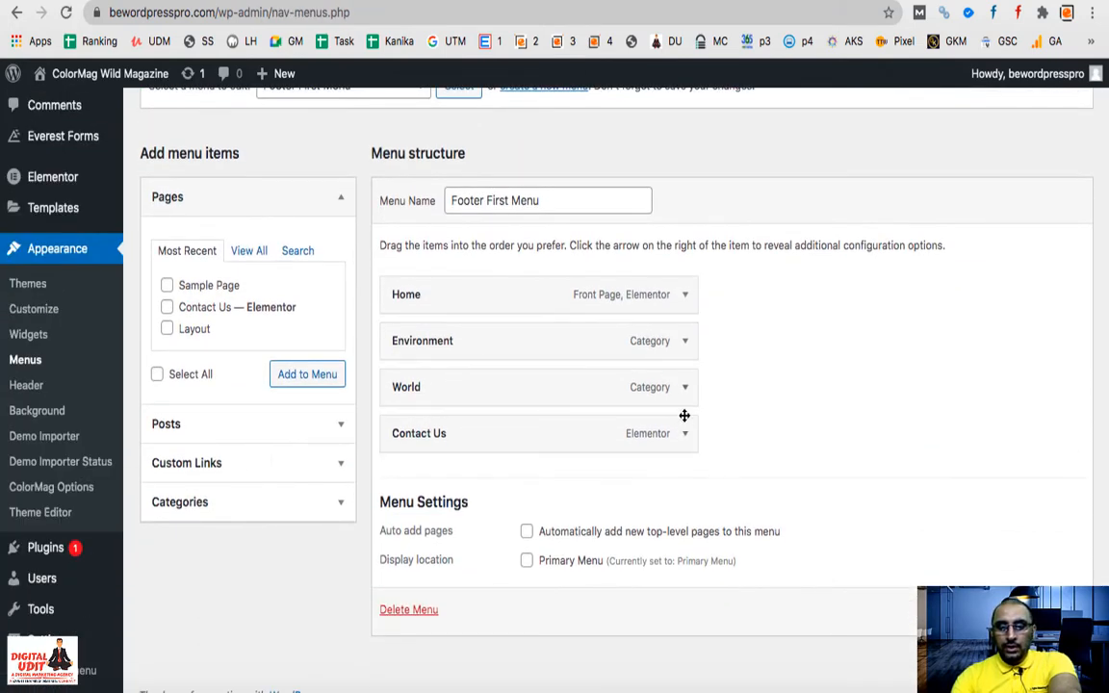
pyautogui.scroll(4, 466, 299)
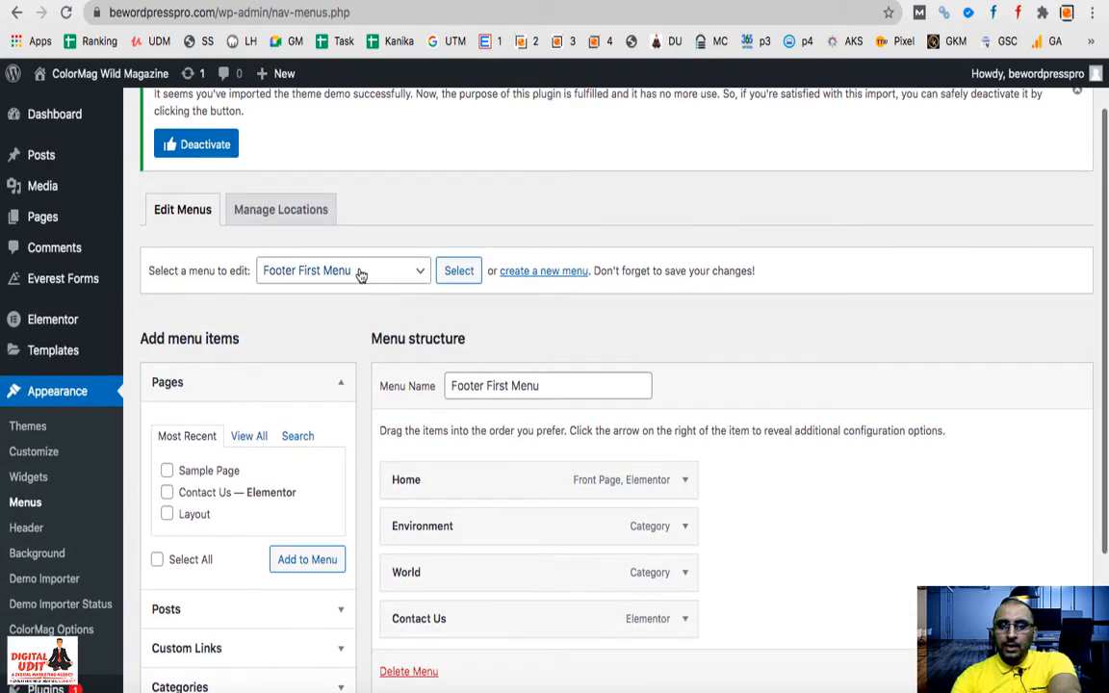
pyautogui.click(375, 270)
pyautogui.click(375, 272)
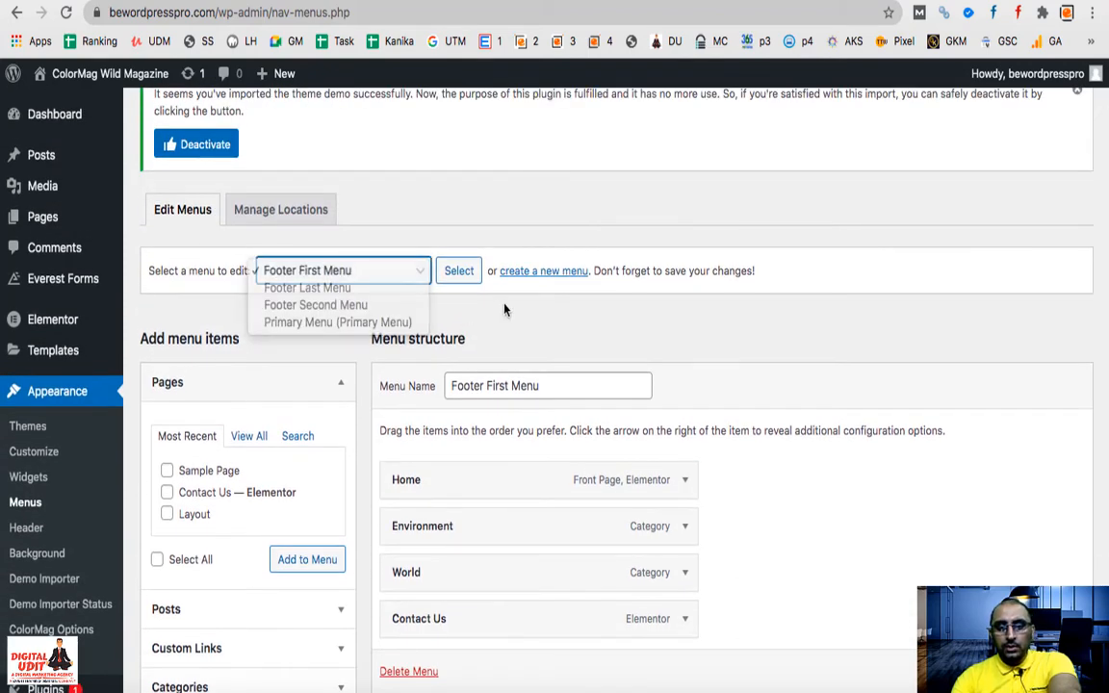
# Create a new menu named "New Primary Nav"
pyautogui.click(527, 273)
pyautogui.click(501, 455)
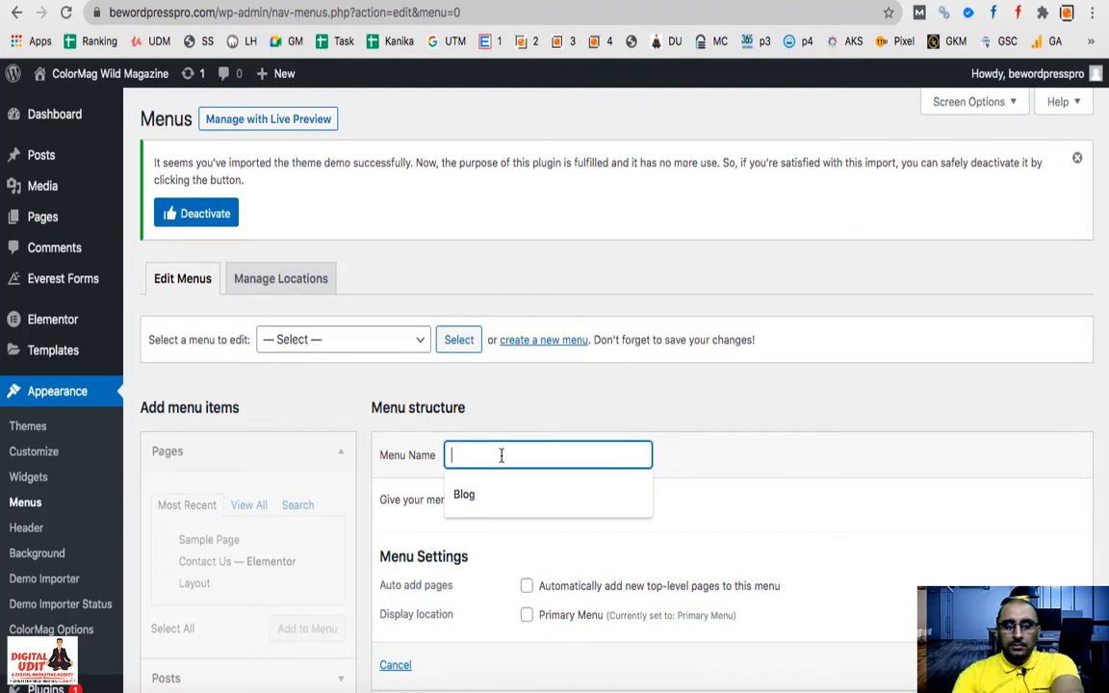
pyautogui.write('New Primary Nav')
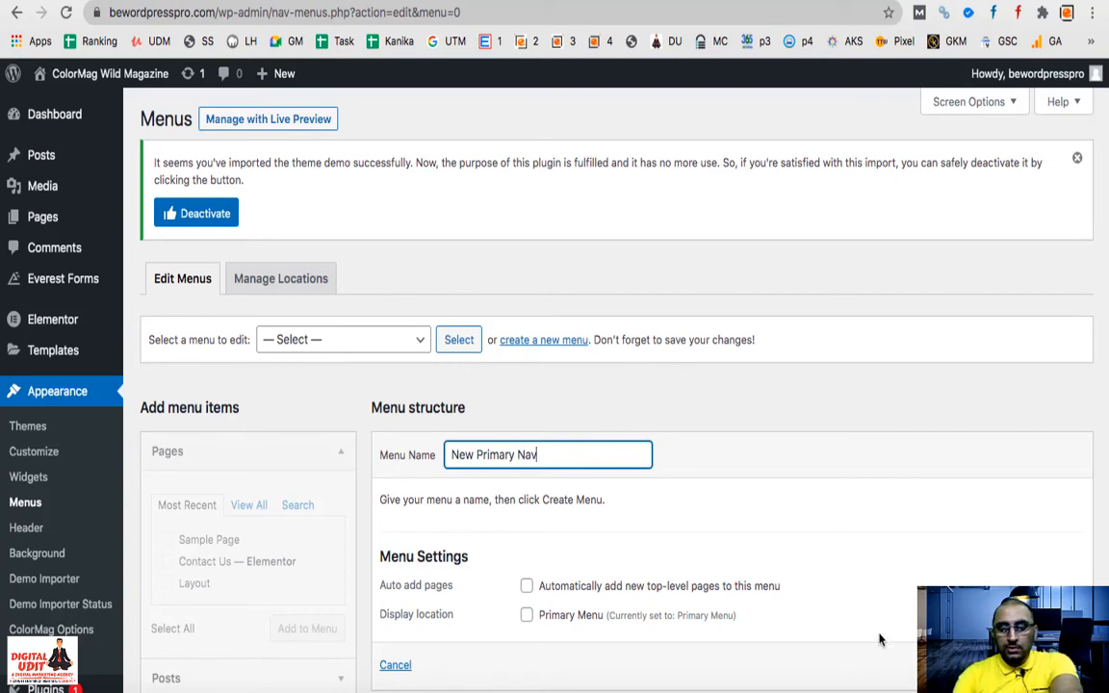
pyautogui.scroll(-1, 617, 386)
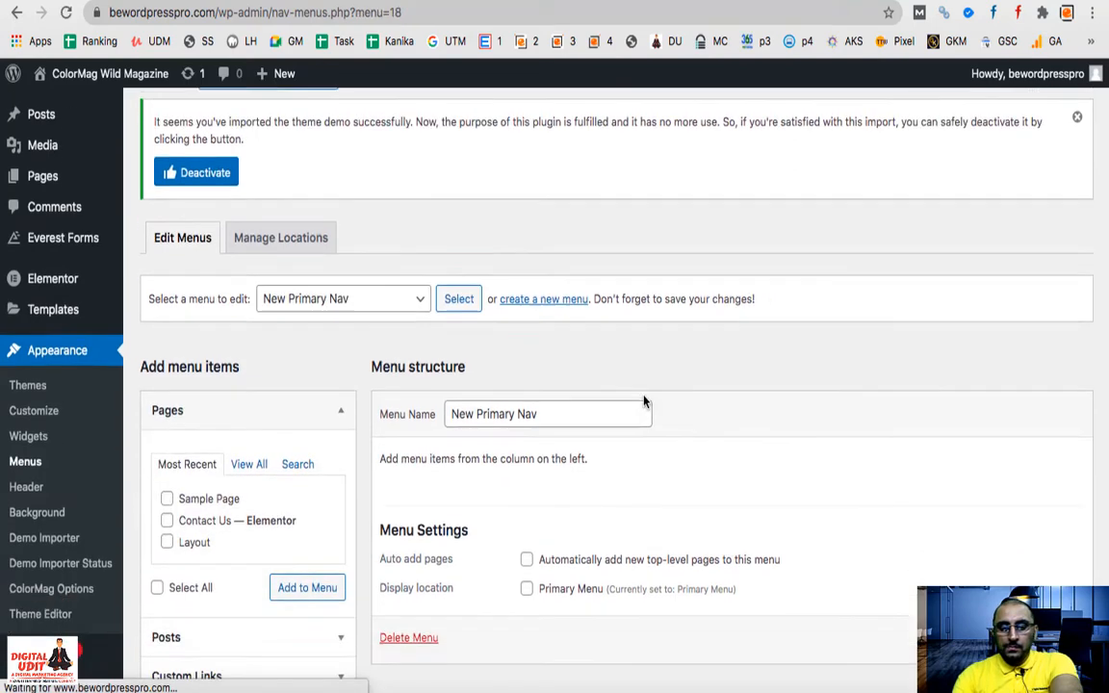
# Add all categories except Search Engine Optimization to New Primary Nav and save the menu
pyautogui.scroll(-2, 588, 405)
pyautogui.click(233, 614)
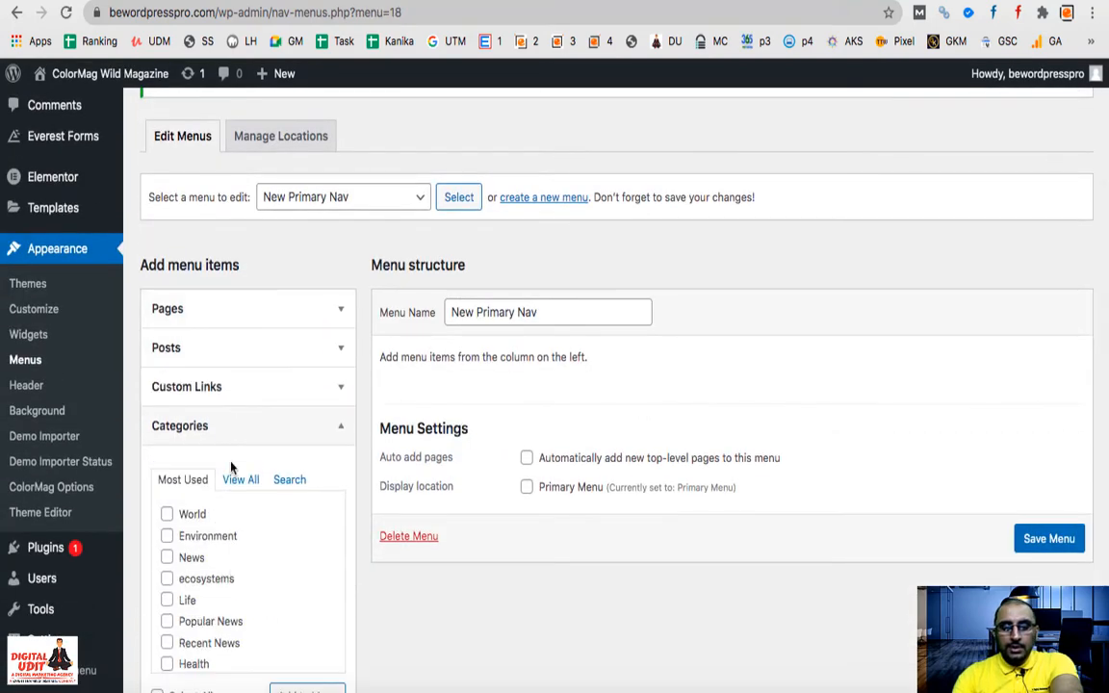
pyautogui.click(241, 480)
pyautogui.scroll(-2, 243, 486)
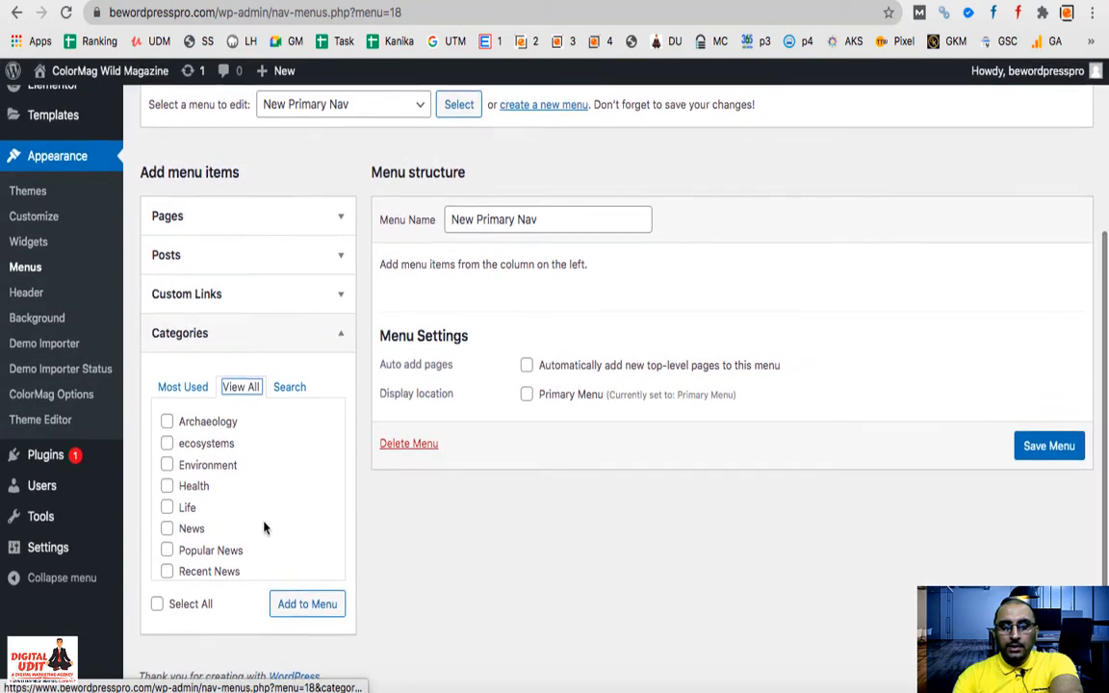
pyautogui.click(158, 608)
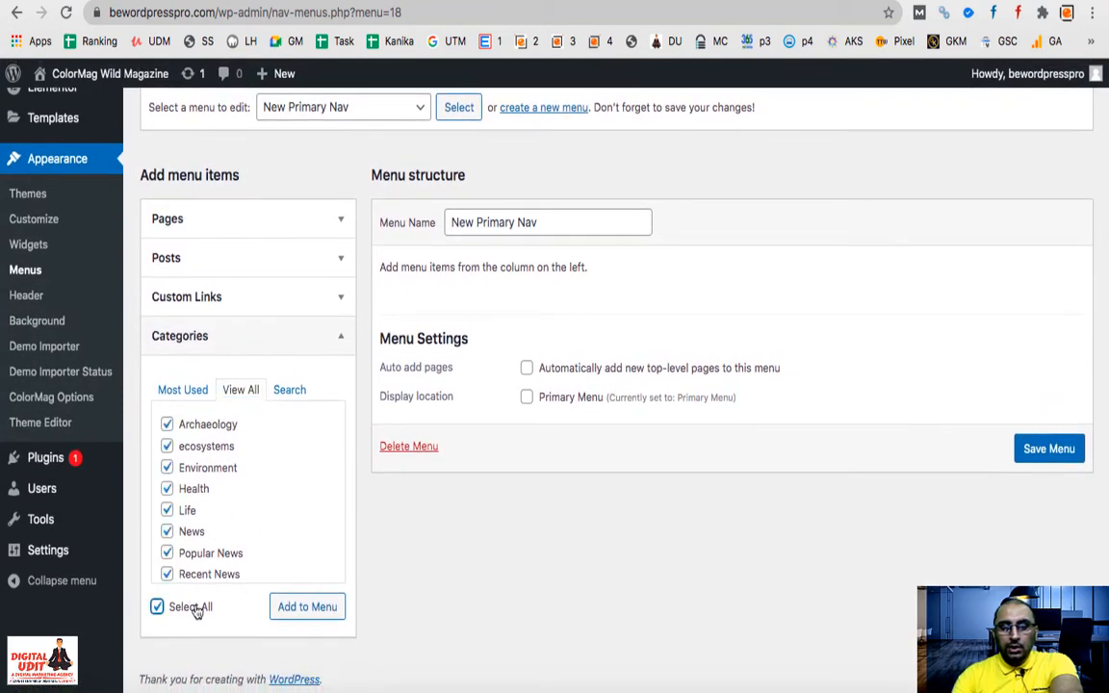
pyautogui.scroll(-2, 240, 545)
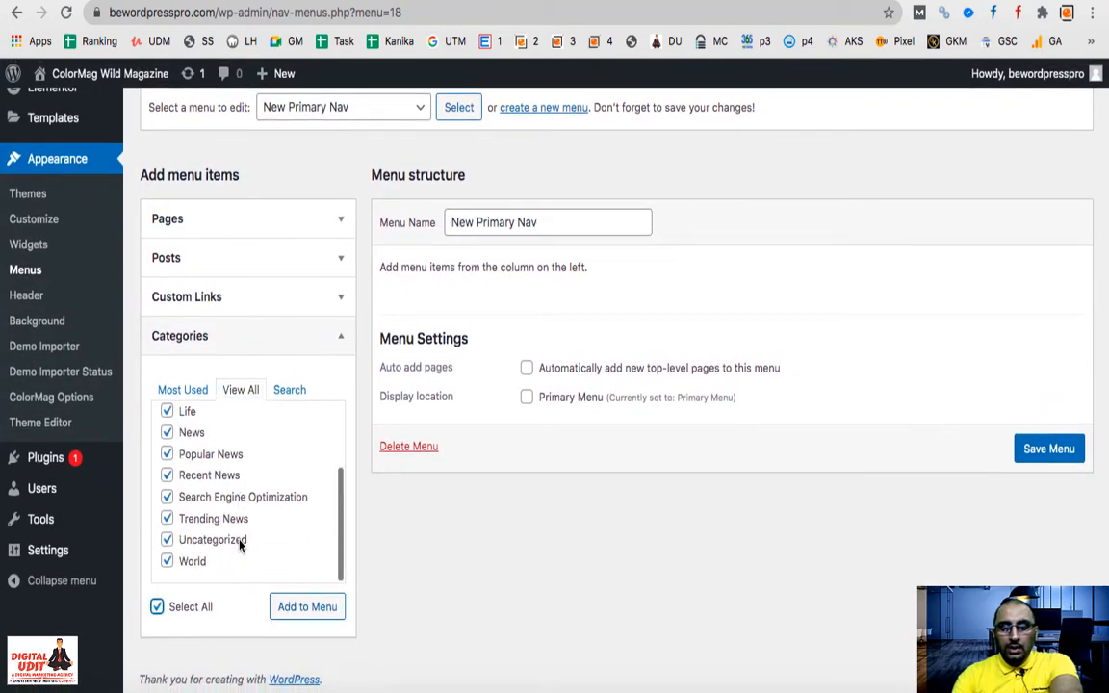
pyautogui.click(166, 497)
pyautogui.click(305, 608)
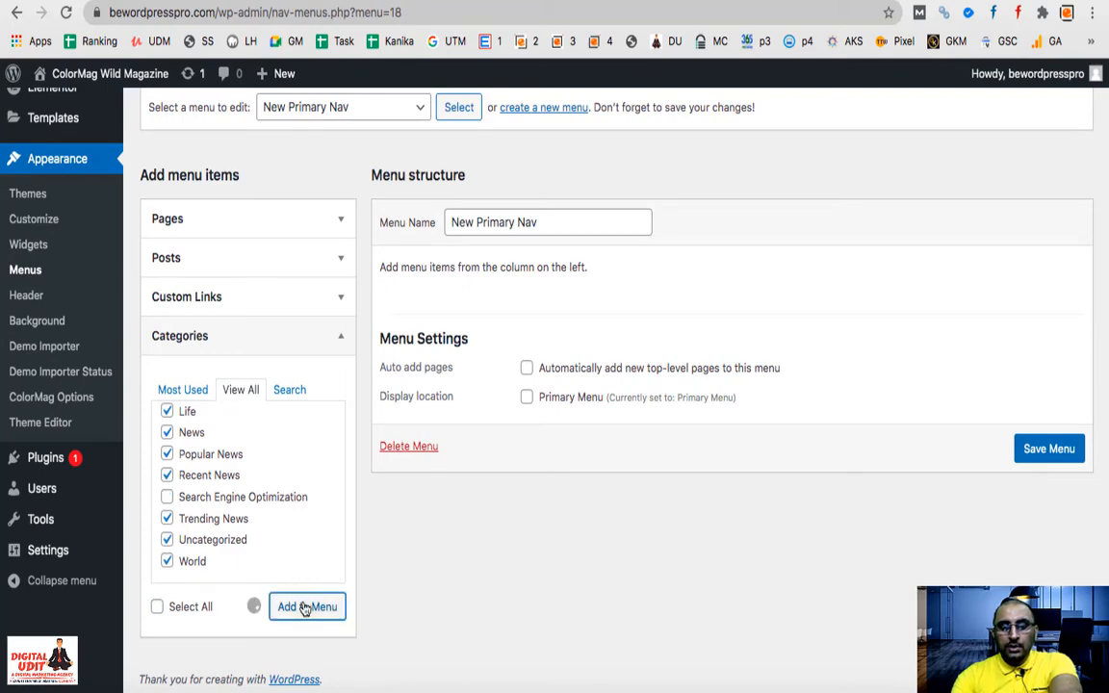
pyautogui.scroll(-1, 1021, 635)
pyautogui.click(1051, 671)
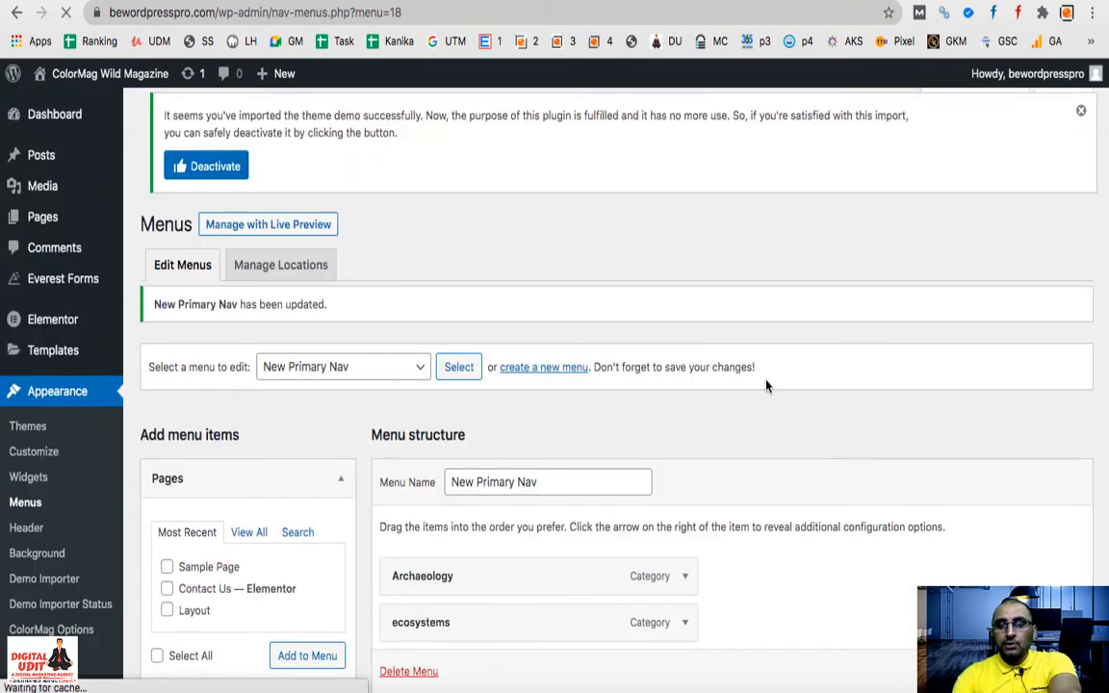
# Assign New Primary Nav to the Primary Menu display location, save it and check the navigation on the Environment page
pyautogui.scroll(-10, 767, 385)
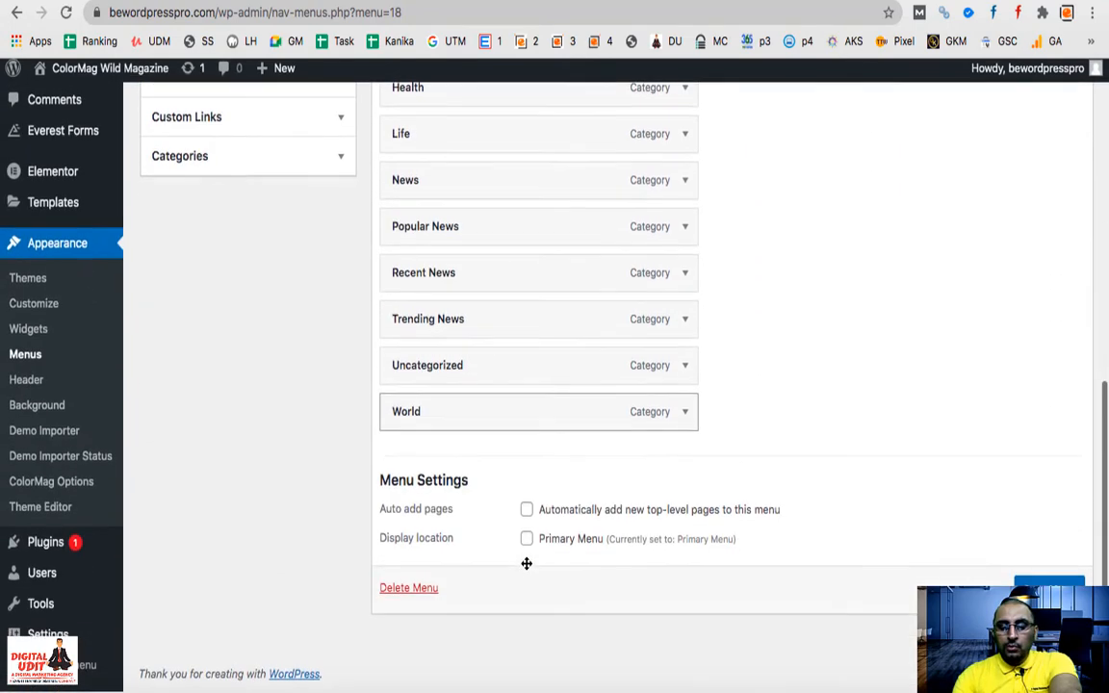
pyautogui.click(528, 540)
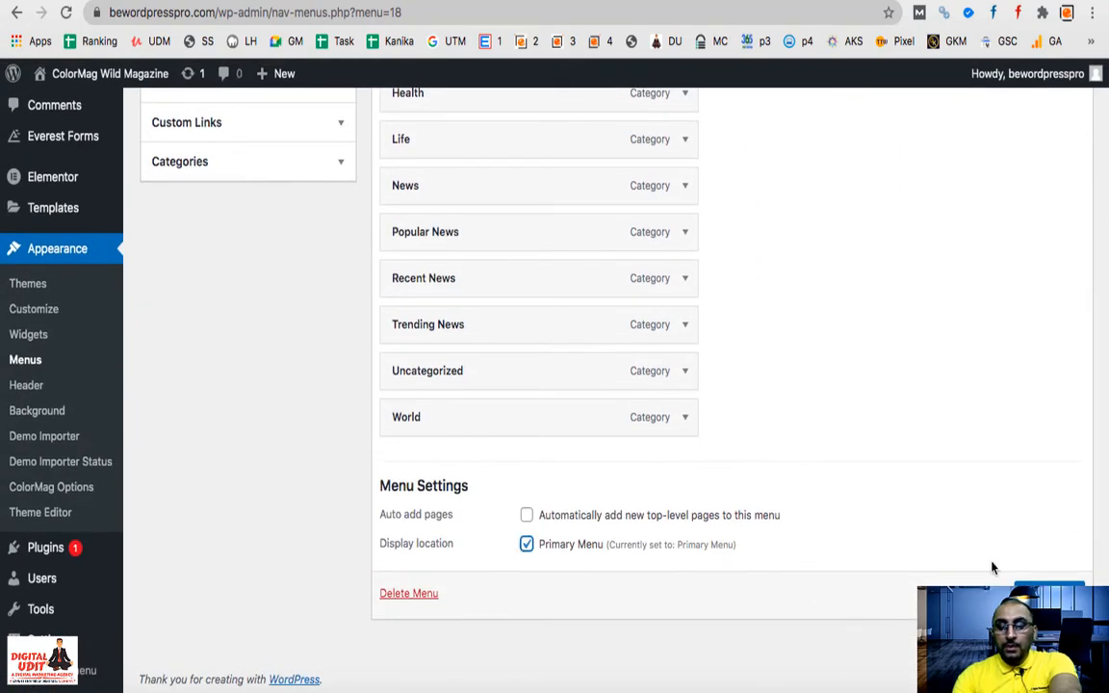
pyautogui.click(1049, 593)
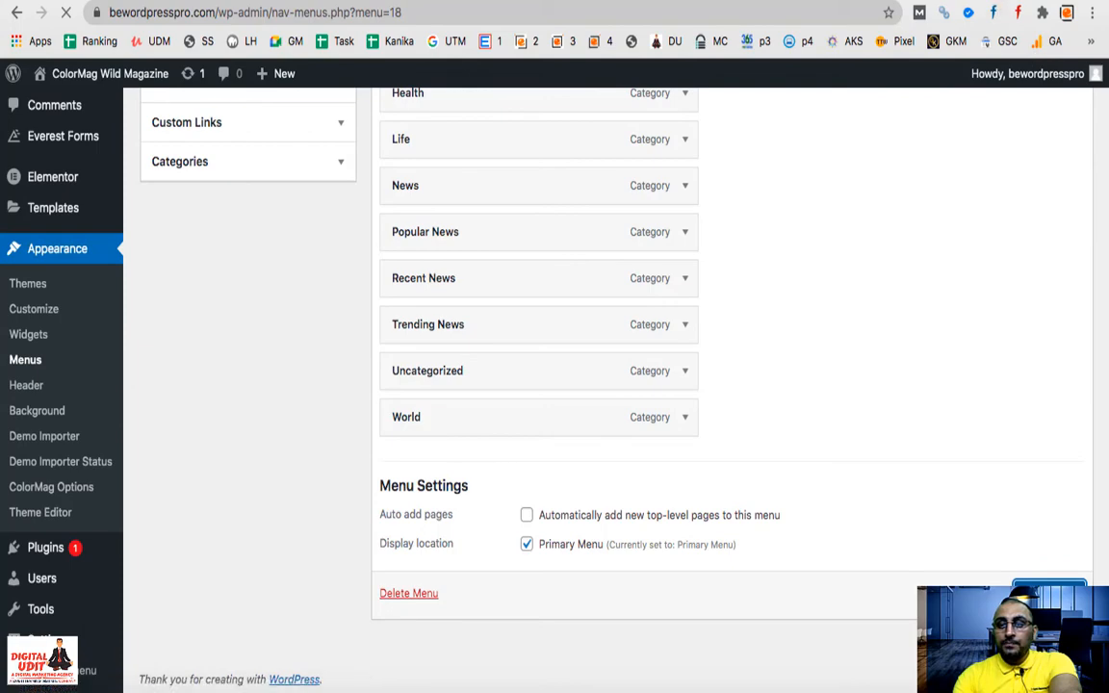
pyautogui.click(988, 1)
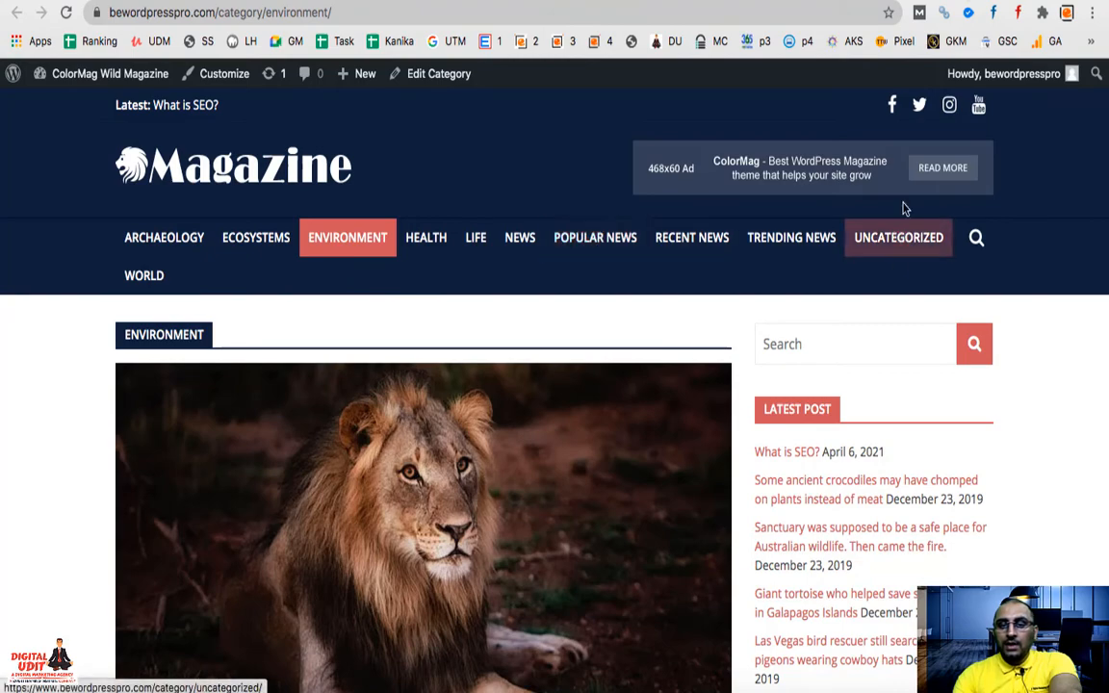
# Return to the menu editor and remove the Uncategorized item from New Primary Nav
pyautogui.click(949, 1)
pyautogui.scroll(-5, 686, 364)
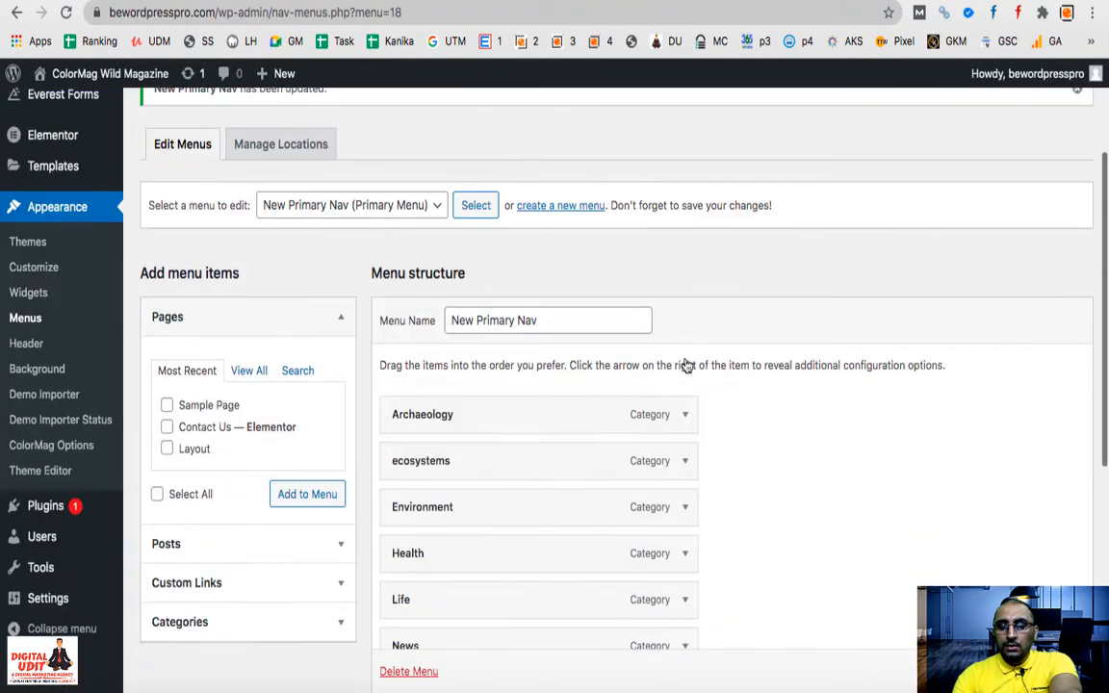
pyautogui.click(685, 576)
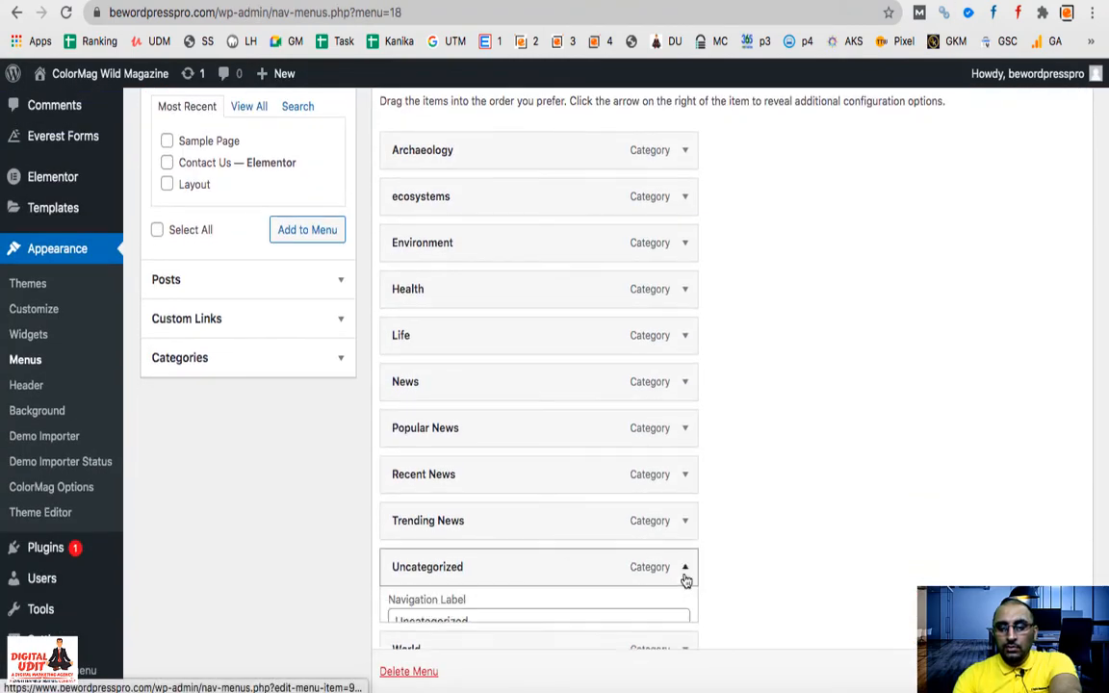
pyautogui.scroll(-4, 525, 574)
pyautogui.click(416, 372)
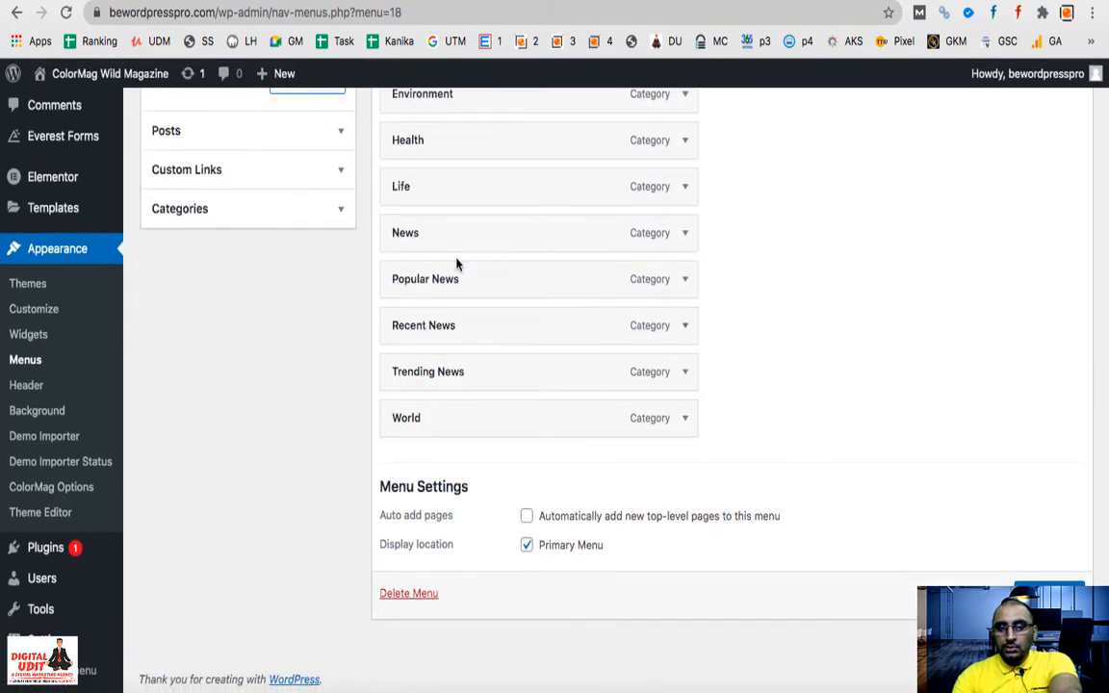
# Place News above Life with Popular News, Recent News and Trending News nested as its sub items, and save the menu
pyautogui.moveTo(441, 279); pyautogui.dragTo(480, 277)
pyautogui.moveTo(421, 326); pyautogui.dragTo(443, 279)
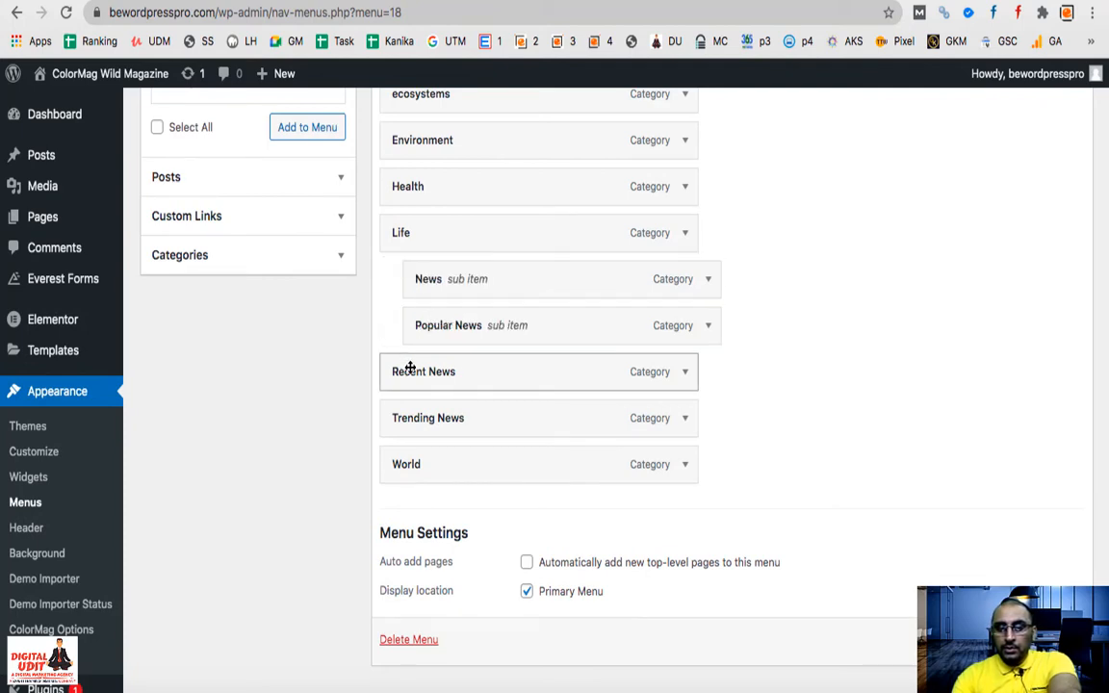
pyautogui.moveTo(410, 368); pyautogui.dragTo(438, 367)
pyautogui.moveTo(424, 324); pyautogui.dragTo(426, 262)
pyautogui.moveTo(428, 367); pyautogui.dragTo(434, 327)
pyautogui.moveTo(426, 430); pyautogui.dragTo(451, 371)
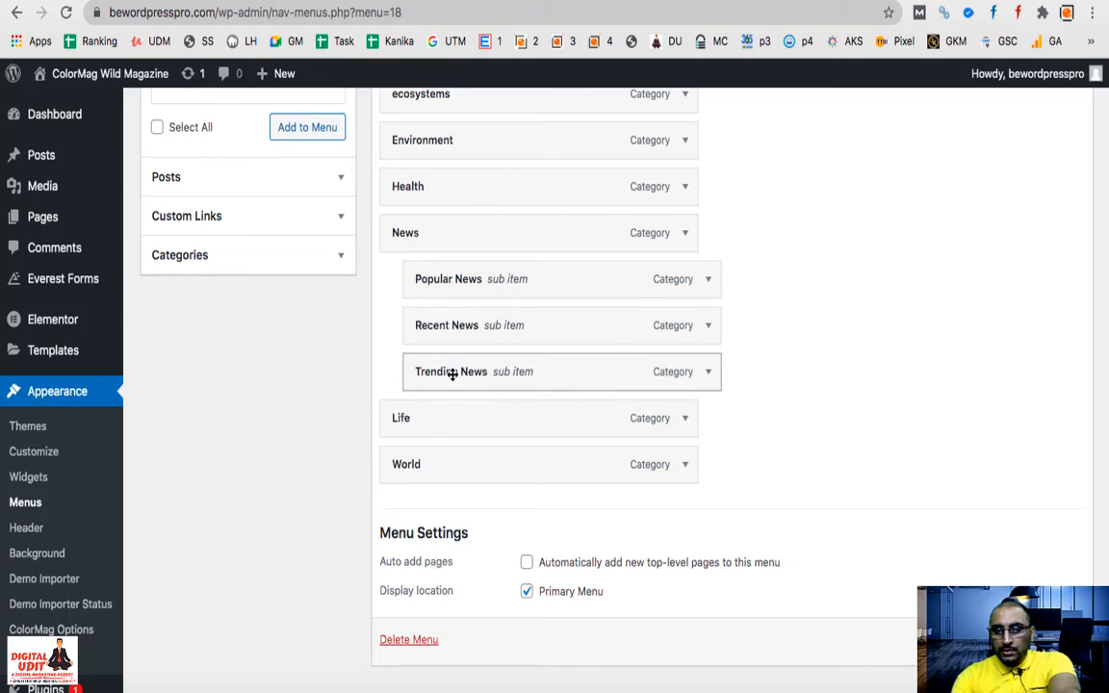
pyautogui.scroll(-1, 1049, 621)
pyautogui.click(1050, 621)
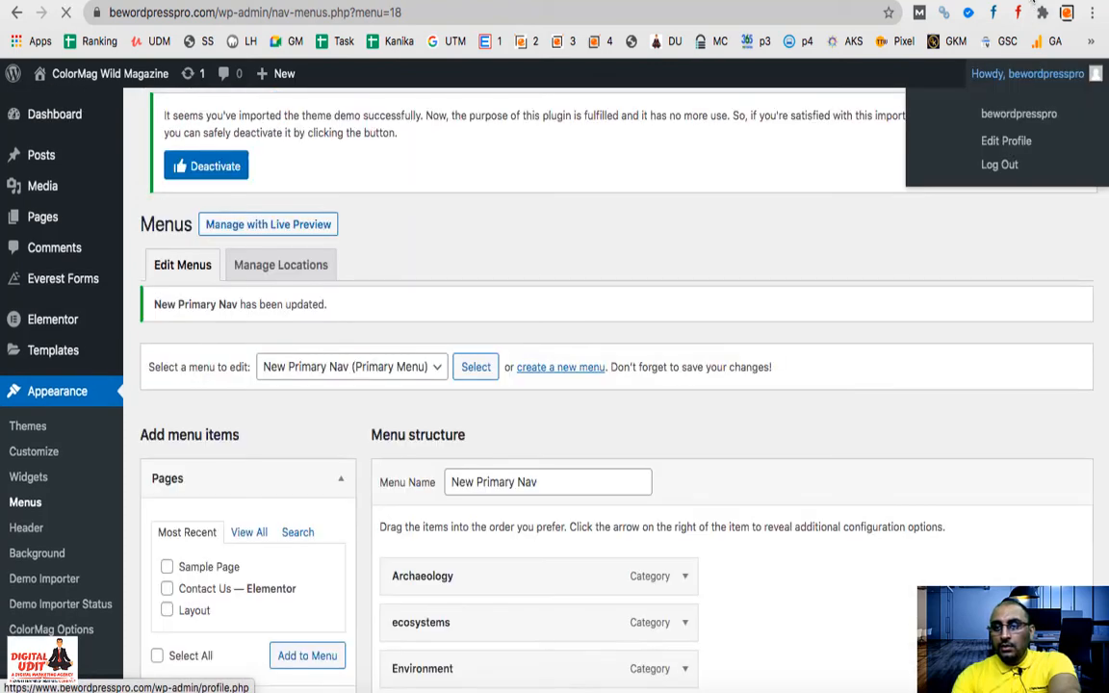
# Reload the Environment page to check the News submenu in the navigation, and view the World category page
pyautogui.click(1033, 1)
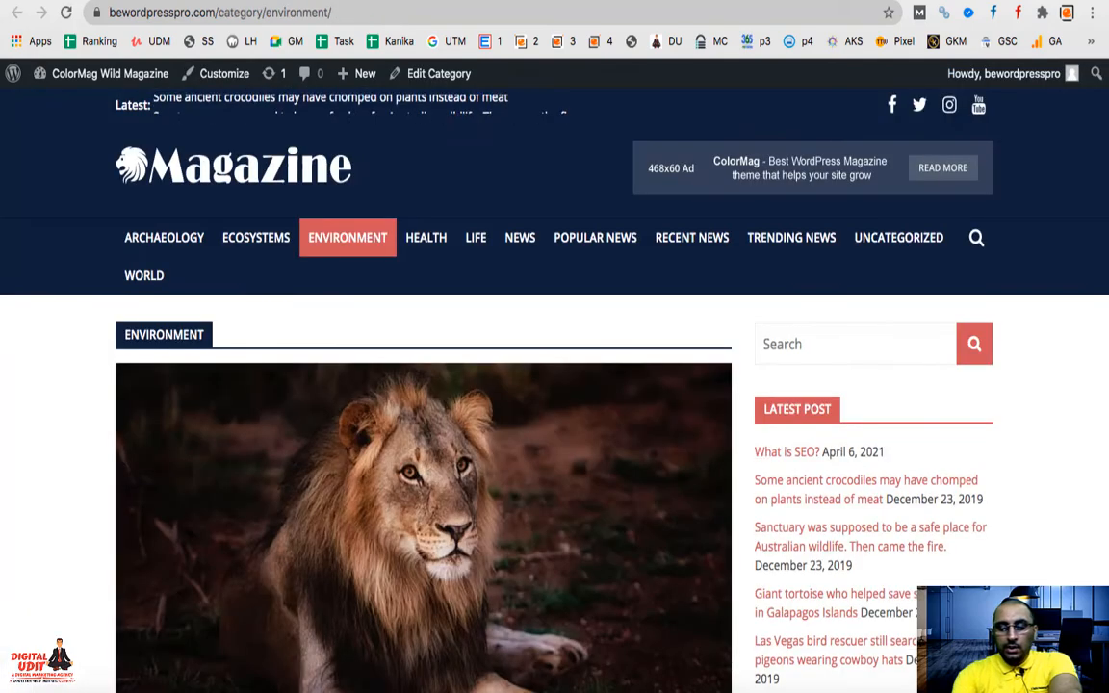
pyautogui.press('super+r')
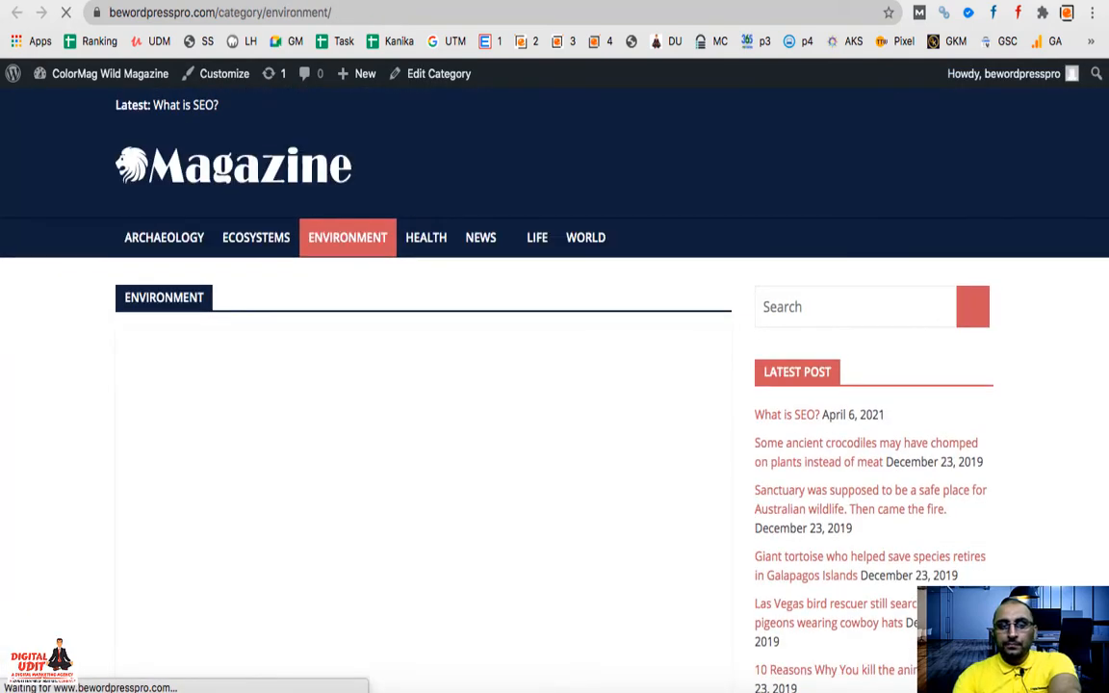
pyautogui.moveTo(493, 242)
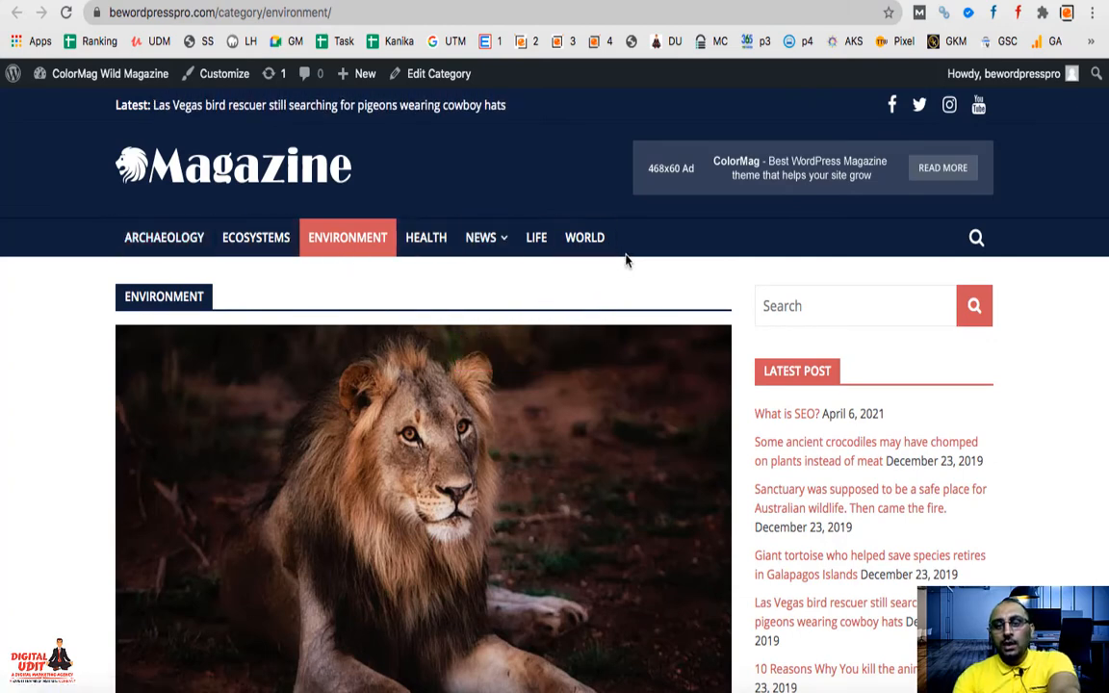
pyautogui.click(583, 241)
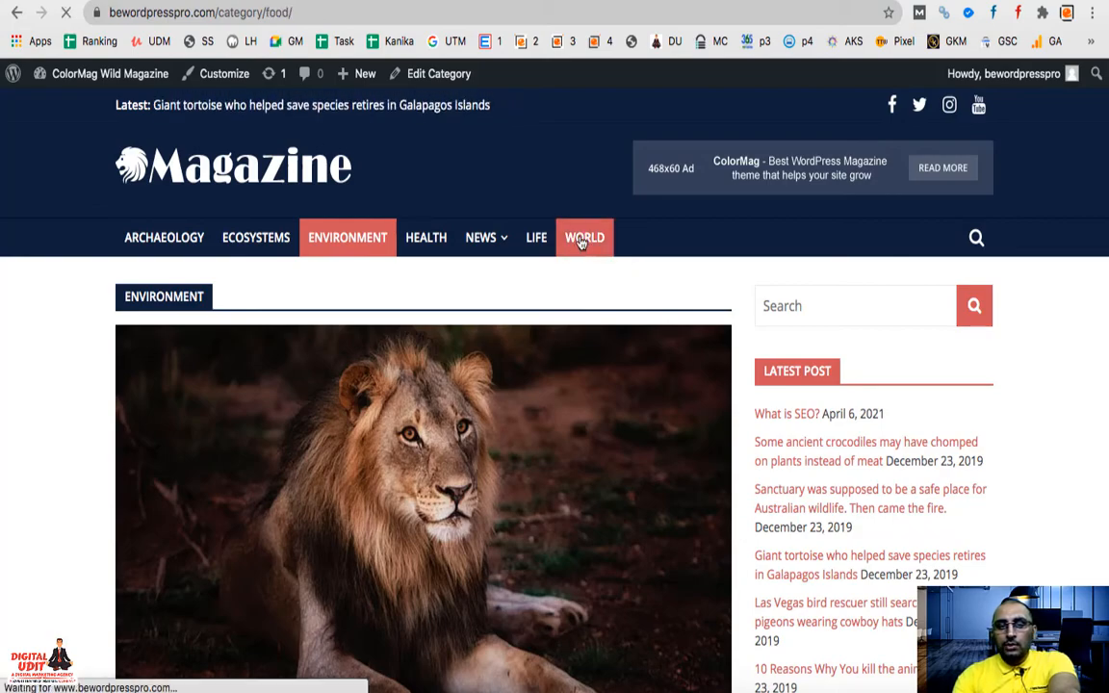
pyautogui.scroll(-10, 563, 279)
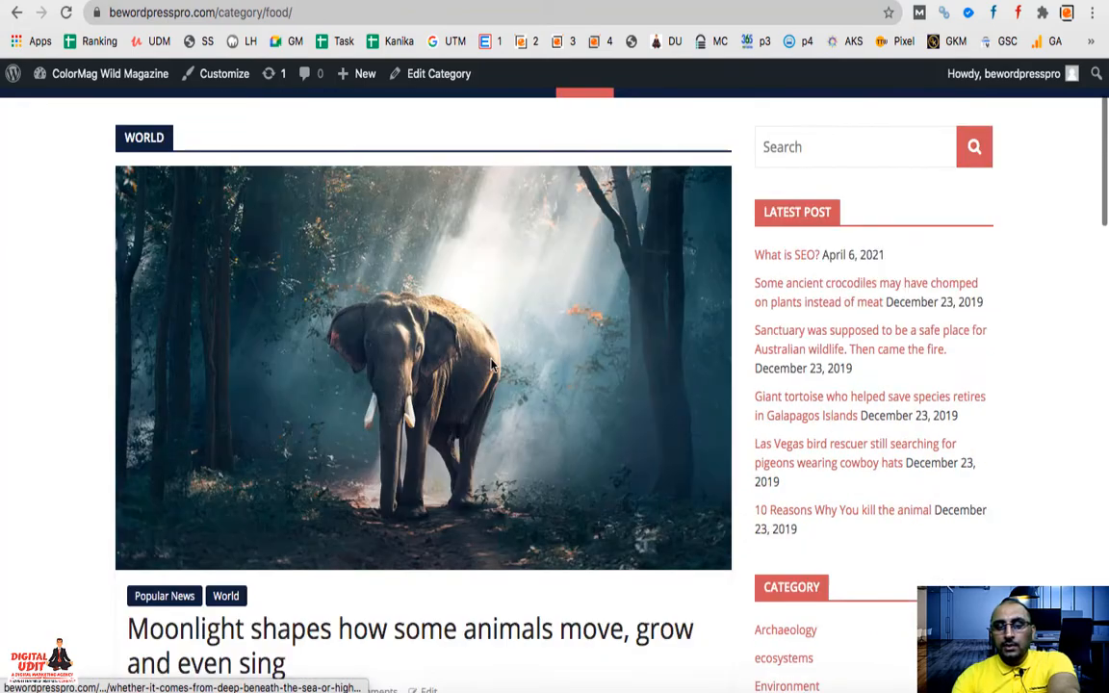
# View the Life, Archaeology and Ecosystems category pages from the site navigation, and look through the Ecosystems page down to its footer
pyautogui.scroll(10, 491, 364)
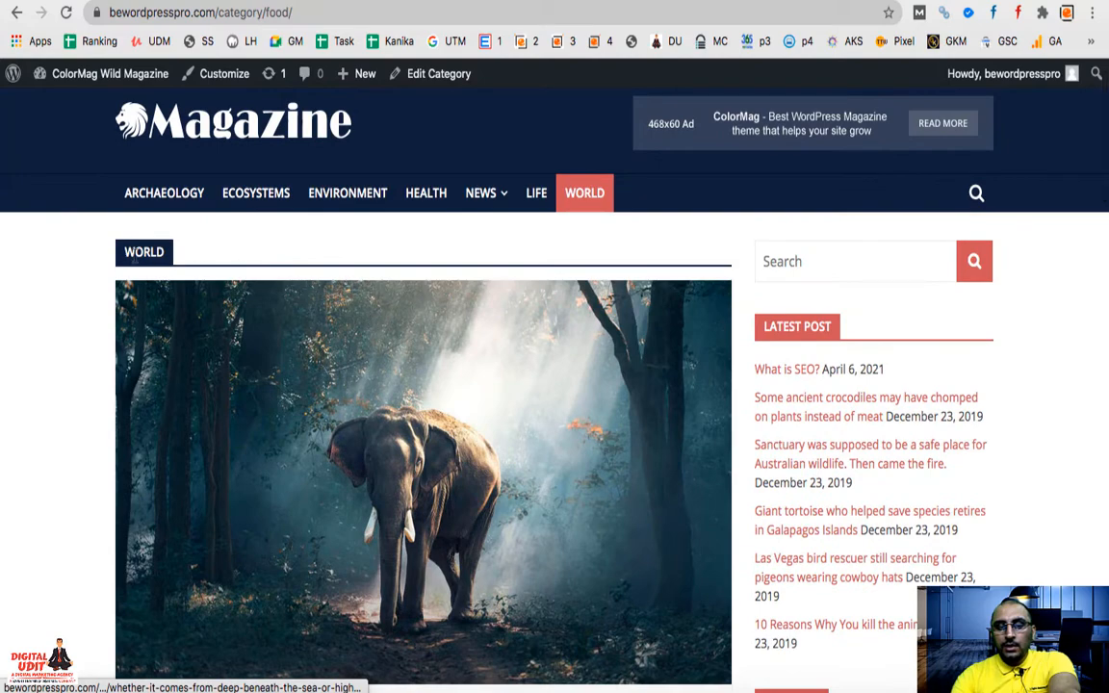
pyautogui.click(536, 197)
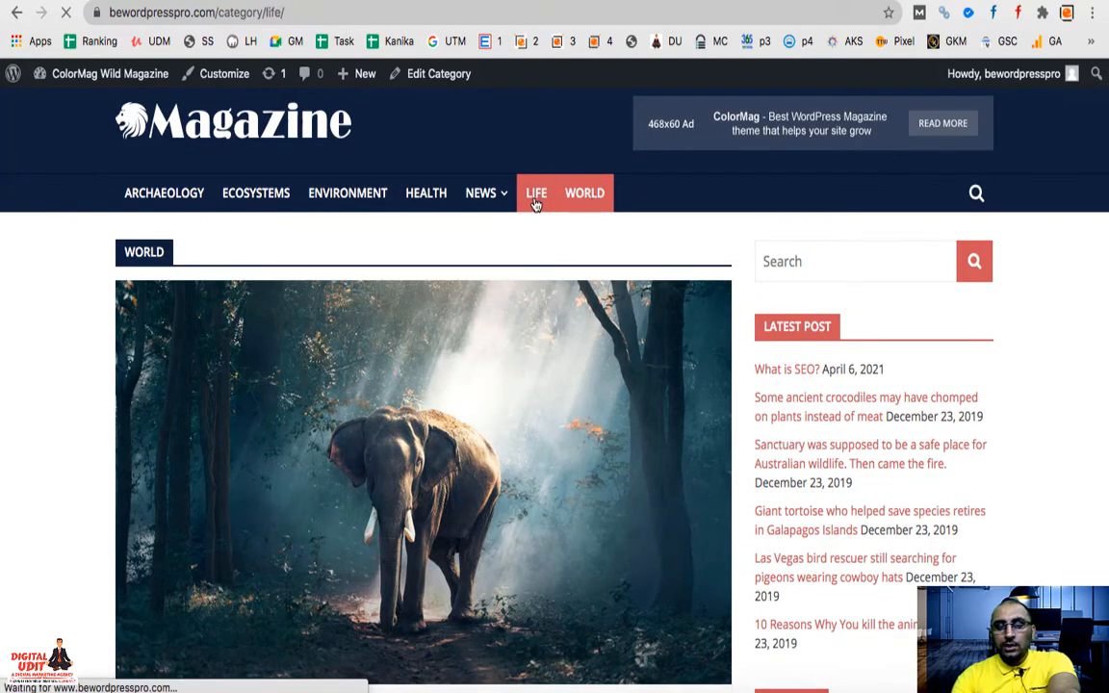
pyautogui.click(156, 247)
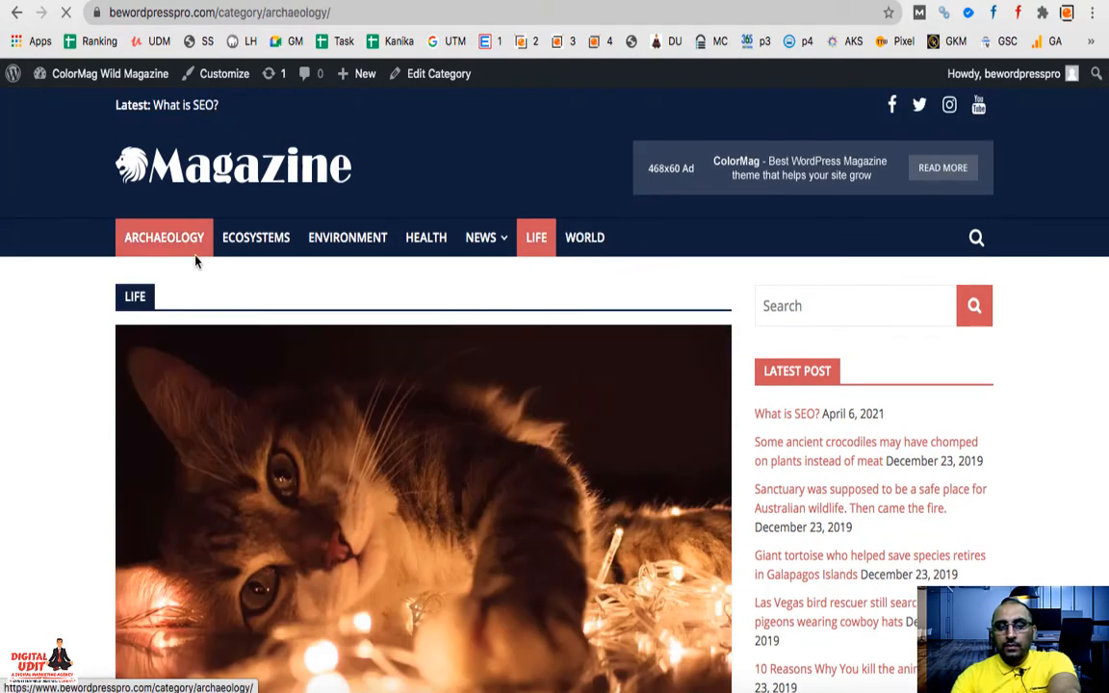
pyautogui.click(253, 240)
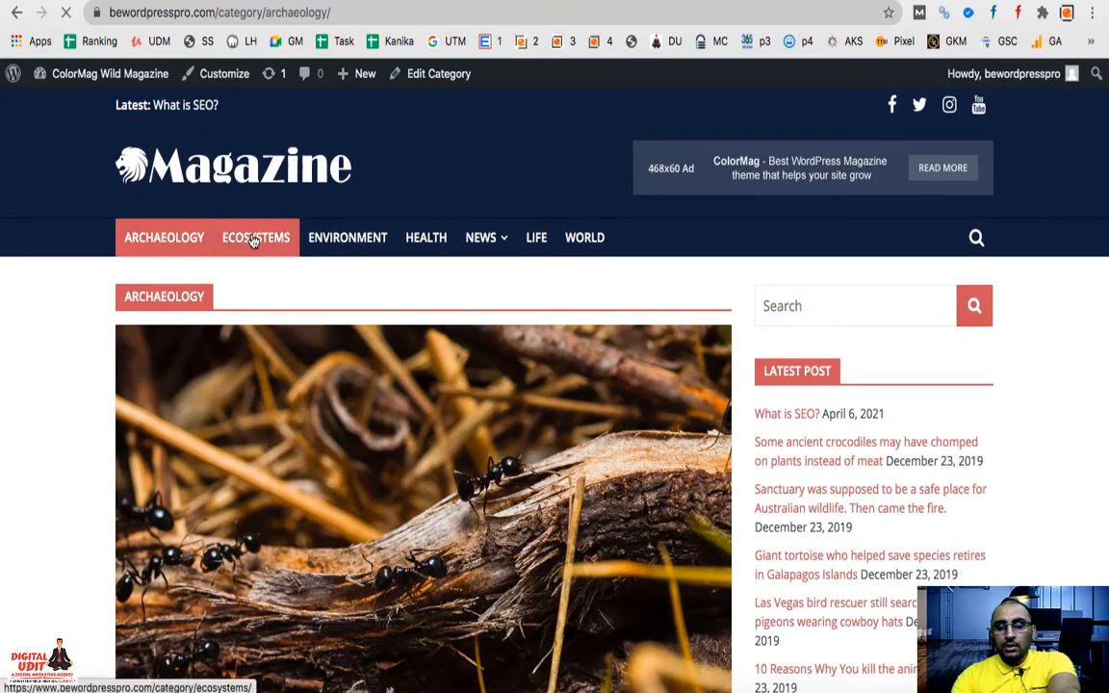
pyautogui.scroll(-4, 505, 541)
pyautogui.scroll(-15, 505, 540)
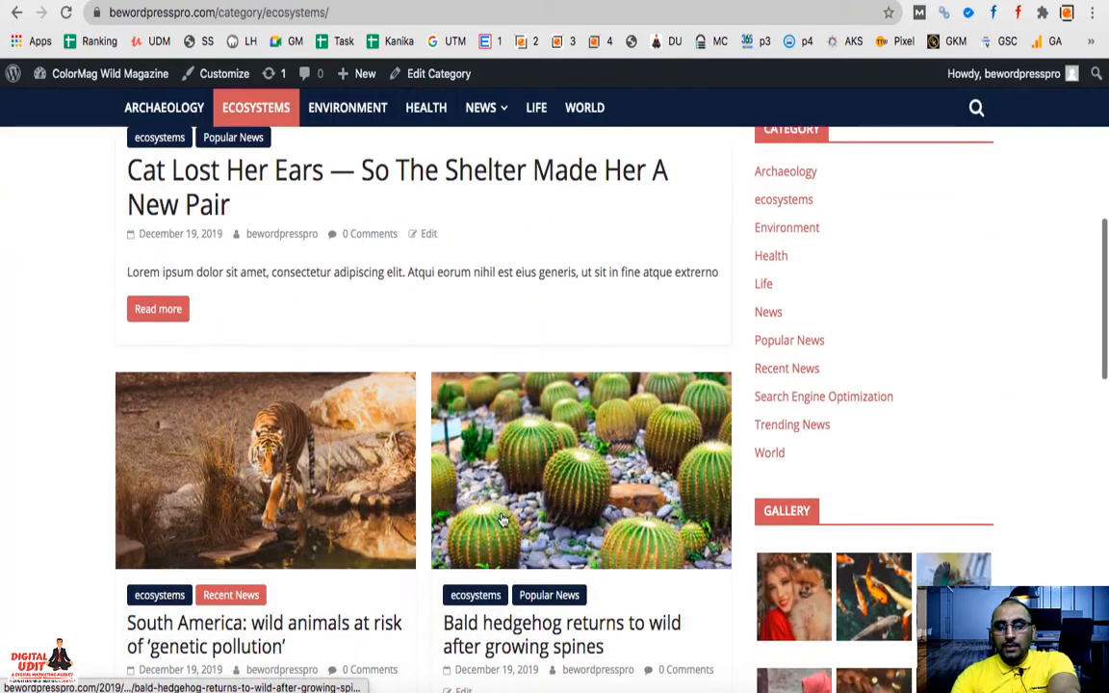
pyautogui.scroll(10, 501, 521)
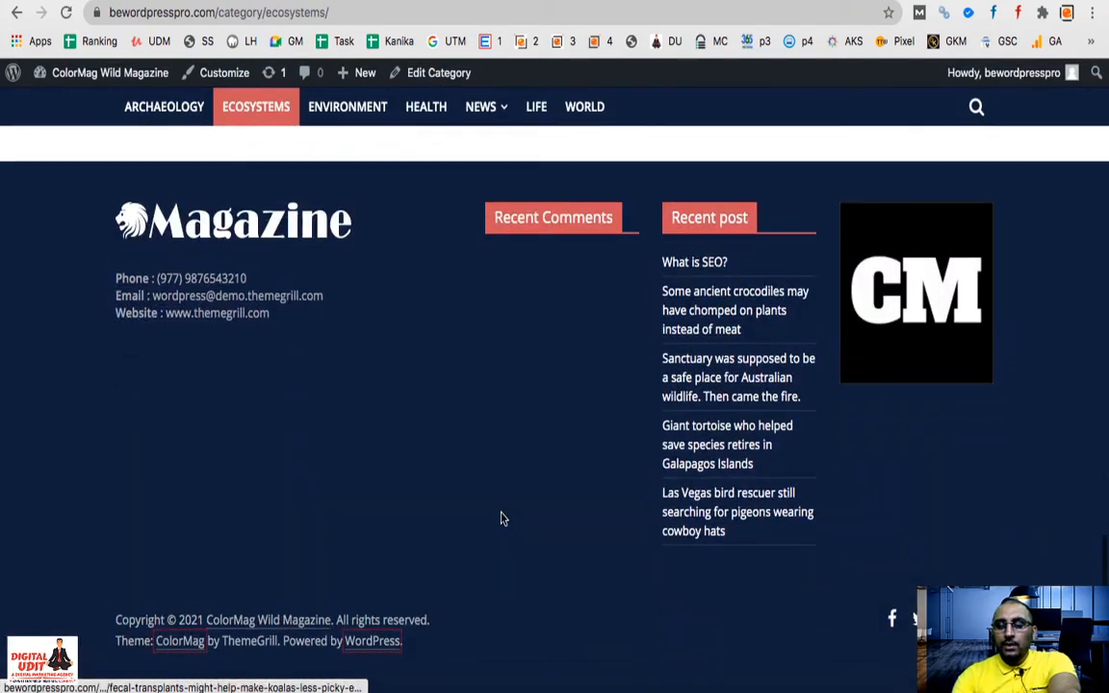
pyautogui.scroll(10, 502, 520)
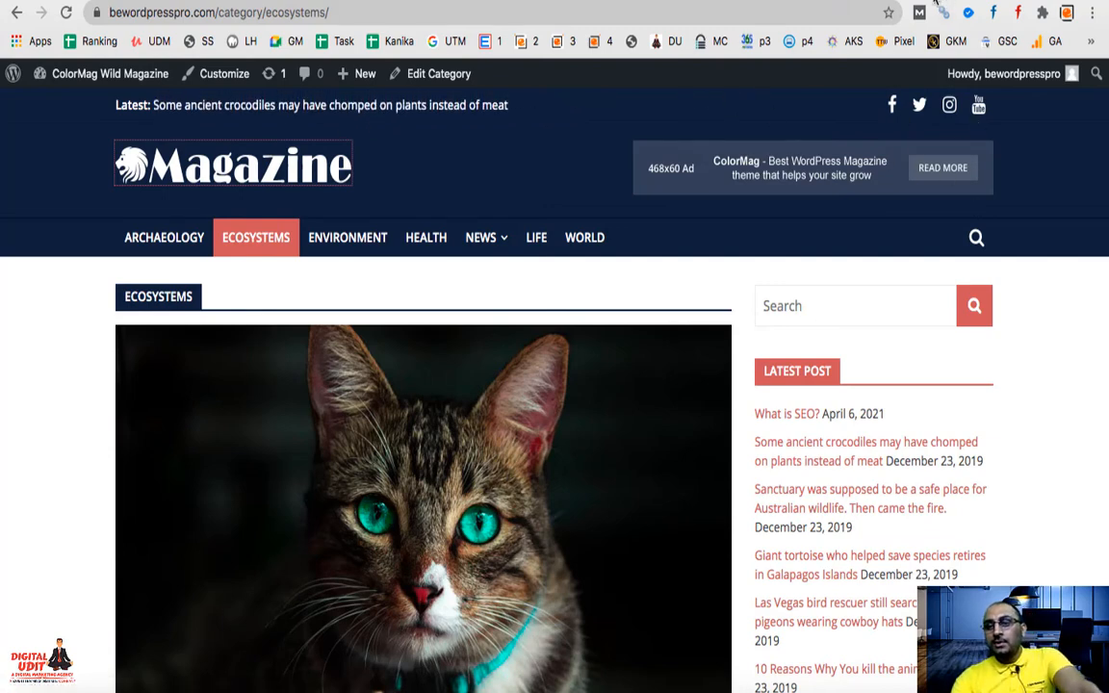
# Return to the Menus admin page and open the theme customizer from Appearance
pyautogui.click(935, 5)
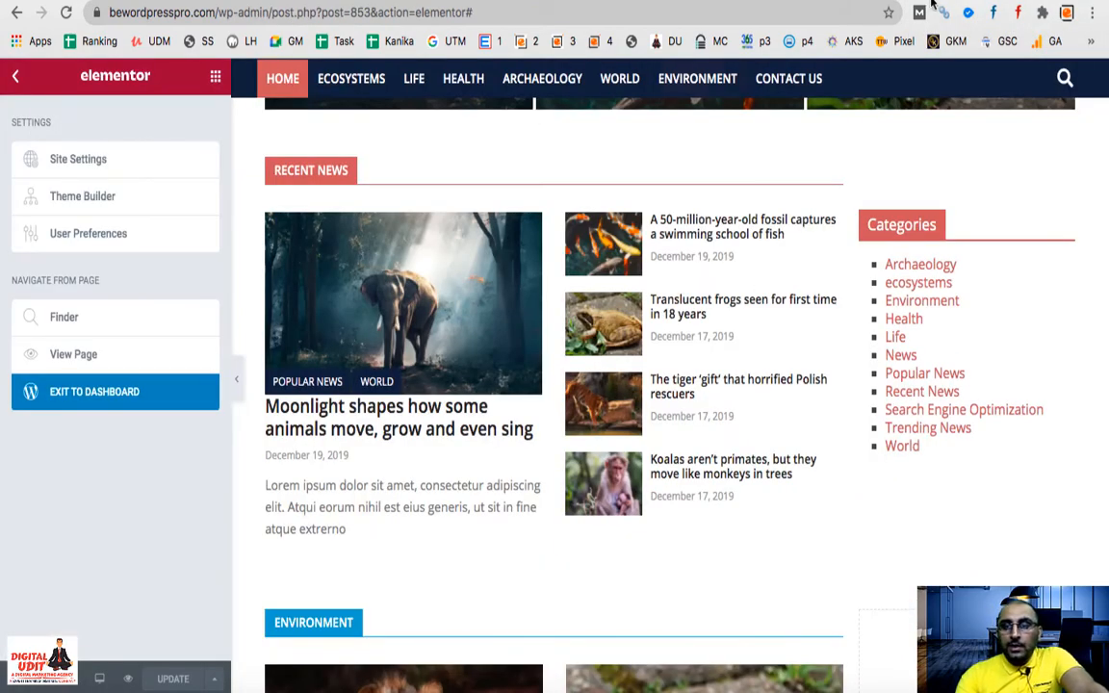
pyautogui.click(617, 3)
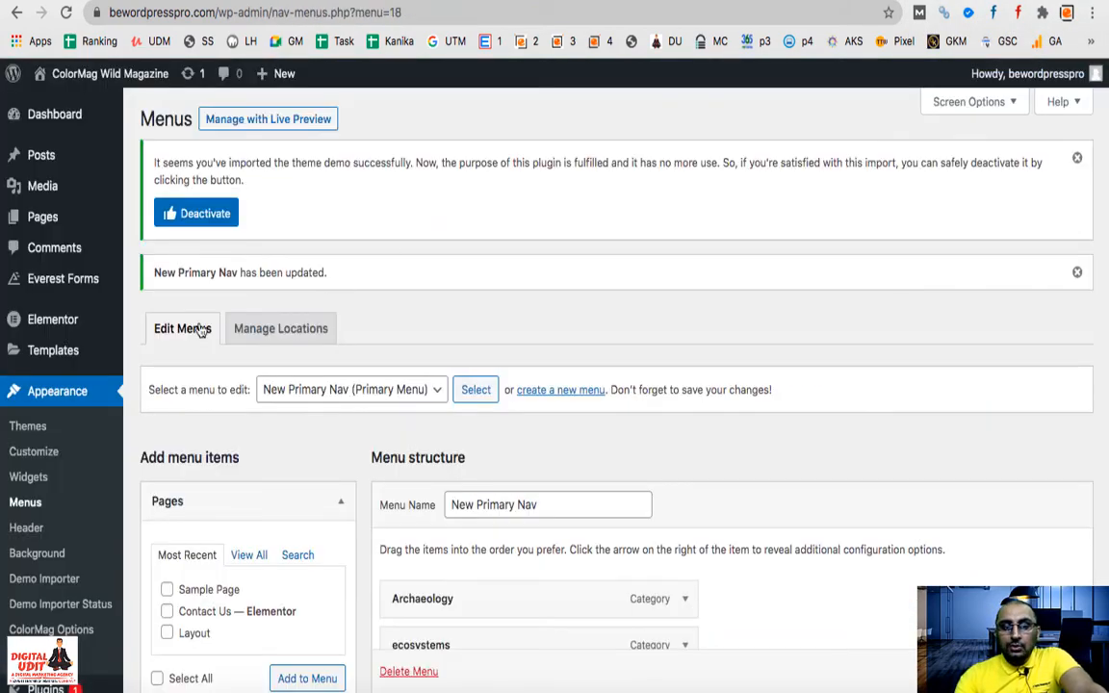
pyautogui.scroll(-2, 193, 369)
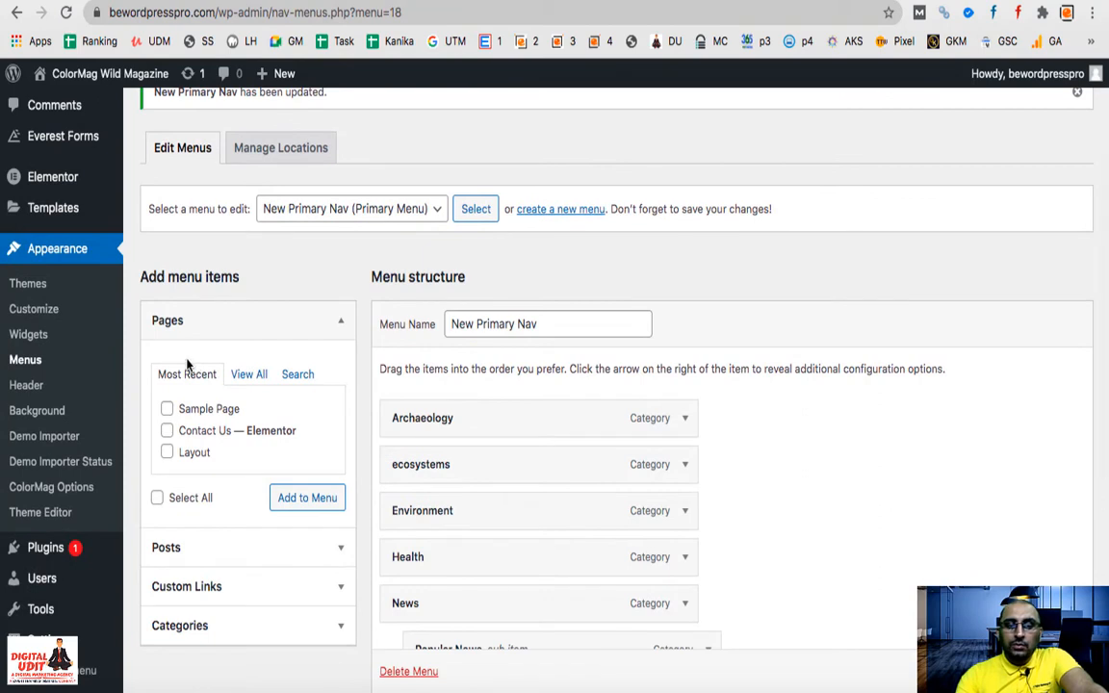
pyautogui.click(43, 309)
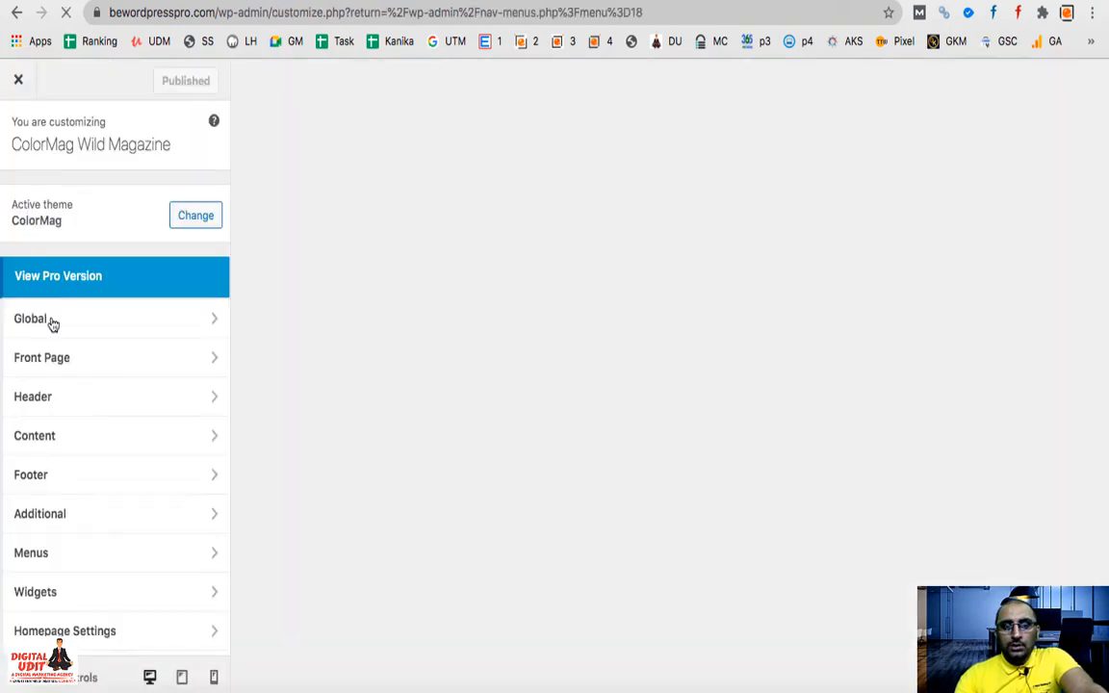
pyautogui.scroll(-1, 78, 406)
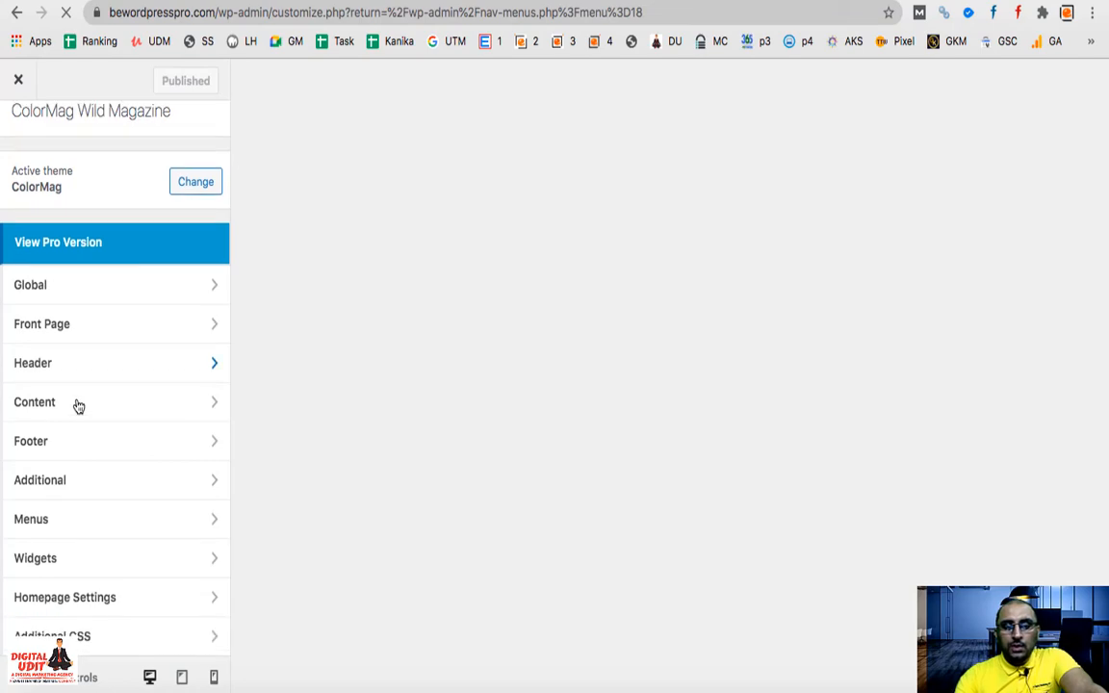
pyautogui.scroll(1, 79, 406)
pyautogui.scroll(-1, 79, 406)
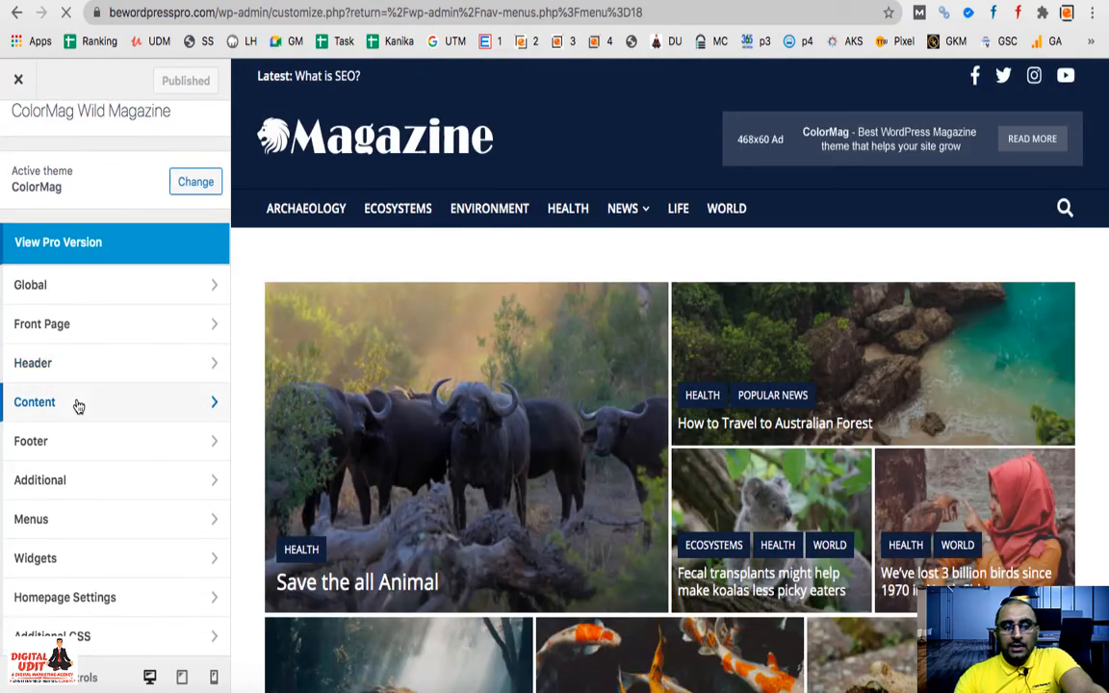
# Disable the featured image in the Single Post content settings and publish the change
pyautogui.click(78, 407)
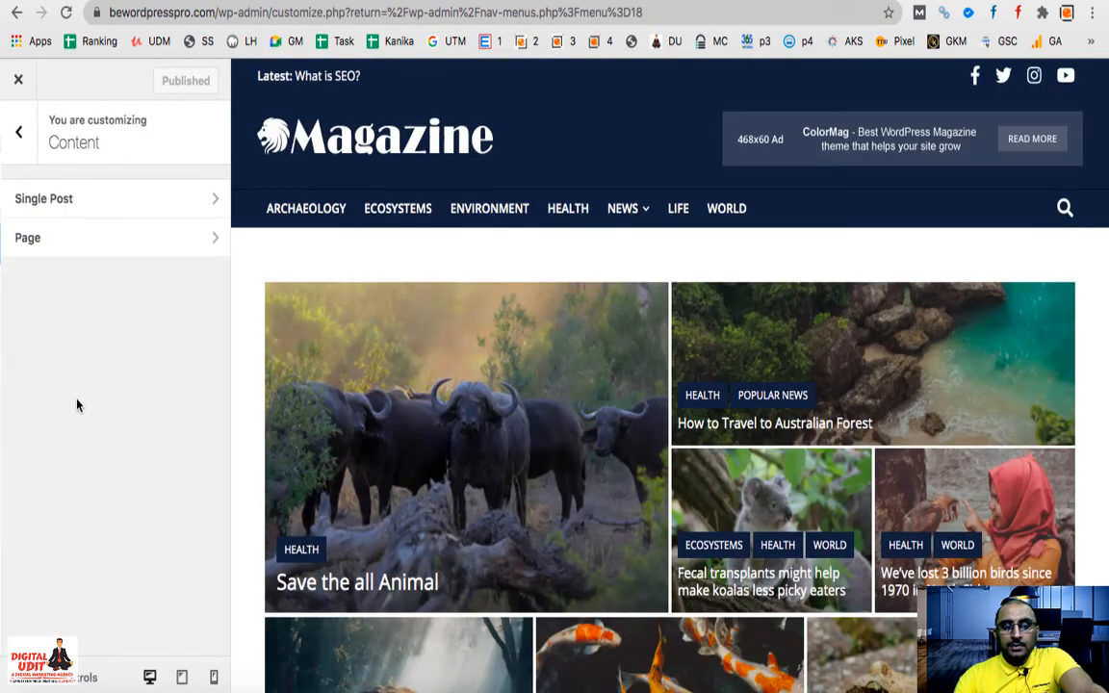
pyautogui.click(65, 198)
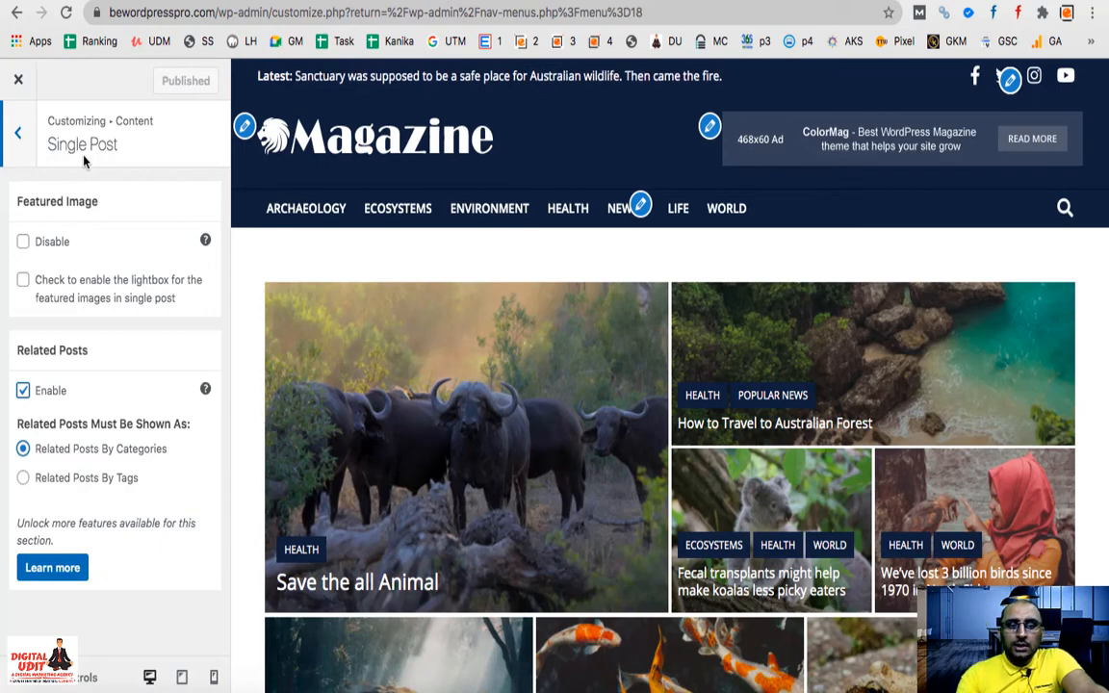
pyautogui.click(23, 242)
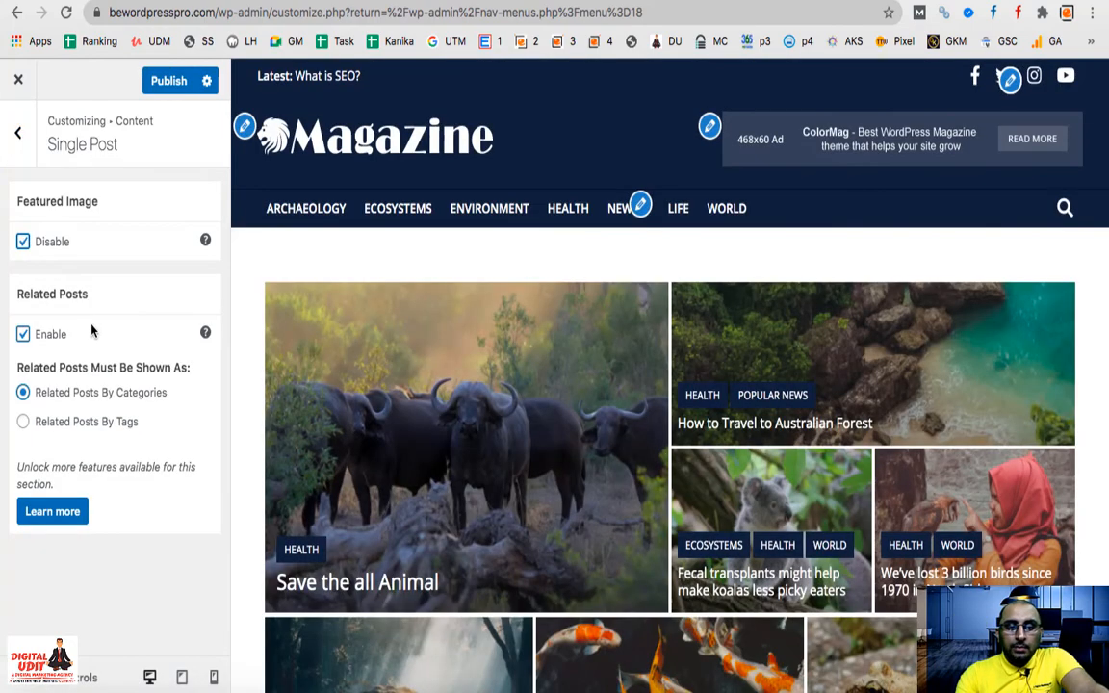
pyautogui.click(168, 84)
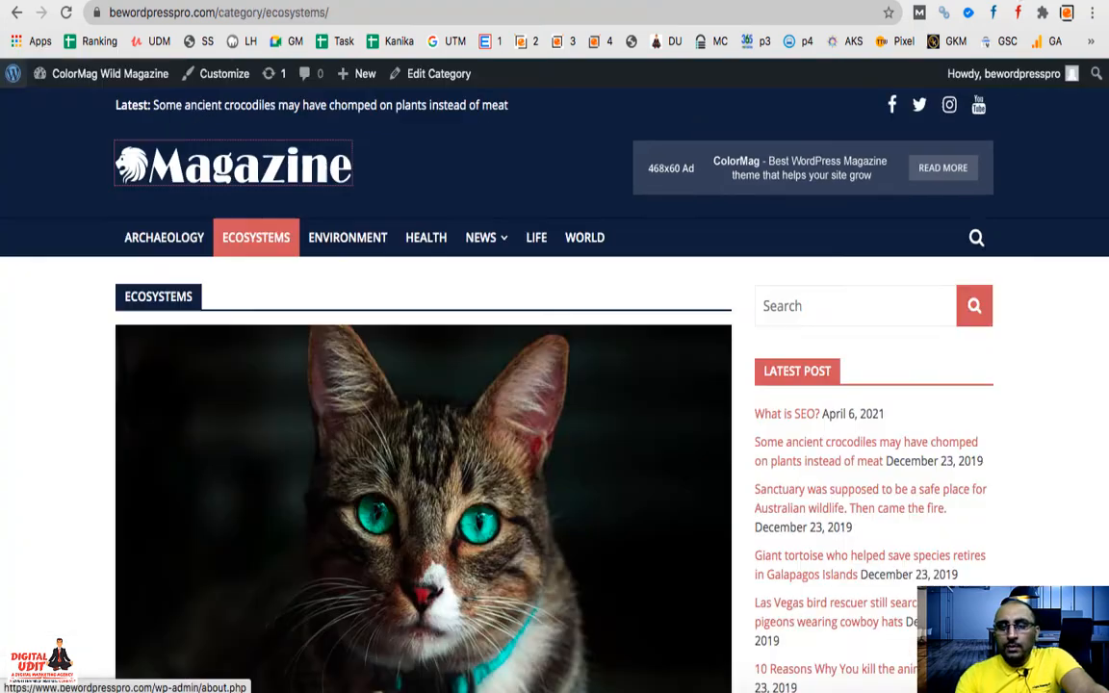
# Open the post "Cat Lost Her Ears — So The Shelter Made Her A New Pair" from the Ecosystems page to check its featured image
pyautogui.scroll(-3, 515, 454)
pyautogui.scroll(-3, 515, 454)
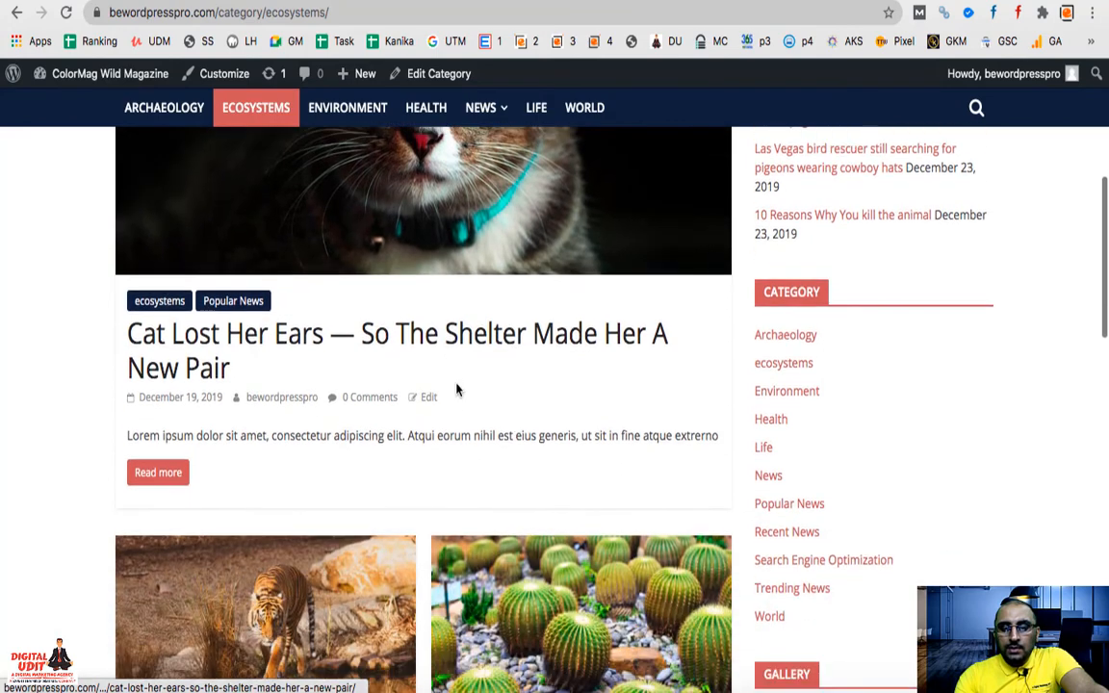
pyautogui.click(439, 337)
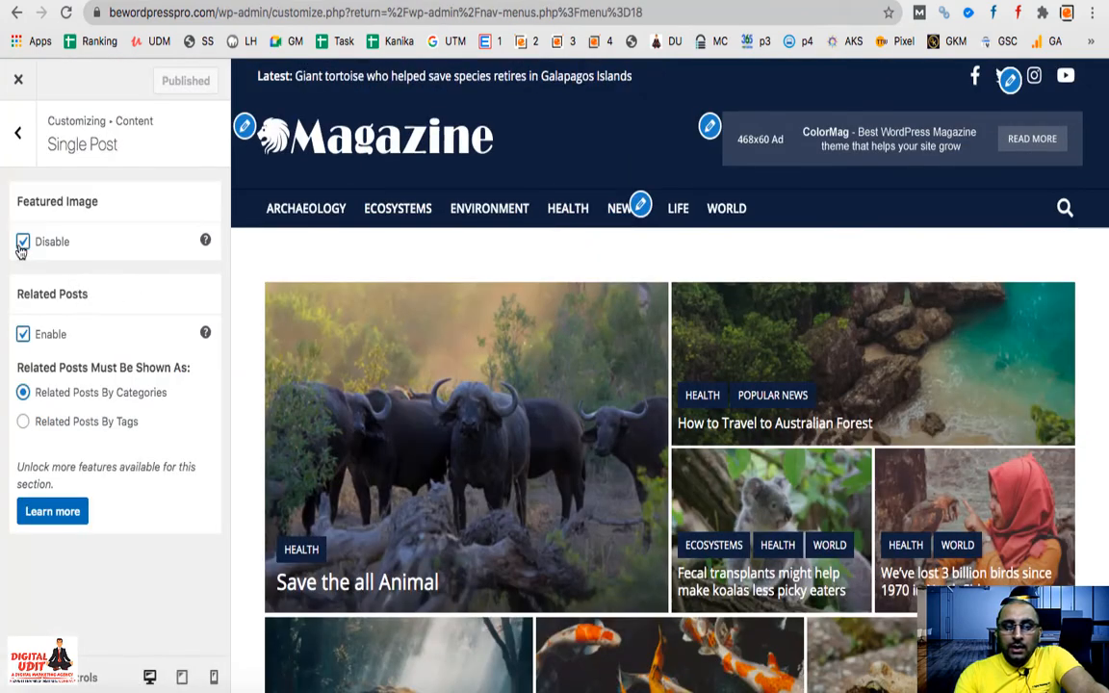
# Turn the single post featured image back on, publish, and reload the cat post to compare it
pyautogui.click(22, 241)
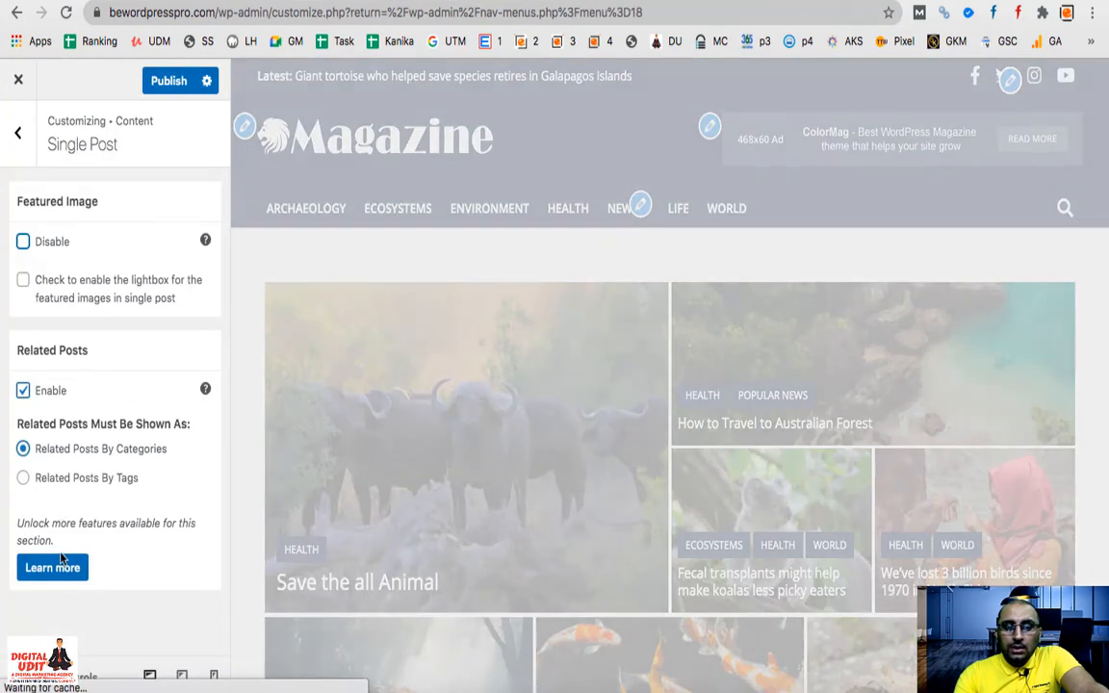
pyautogui.click(162, 83)
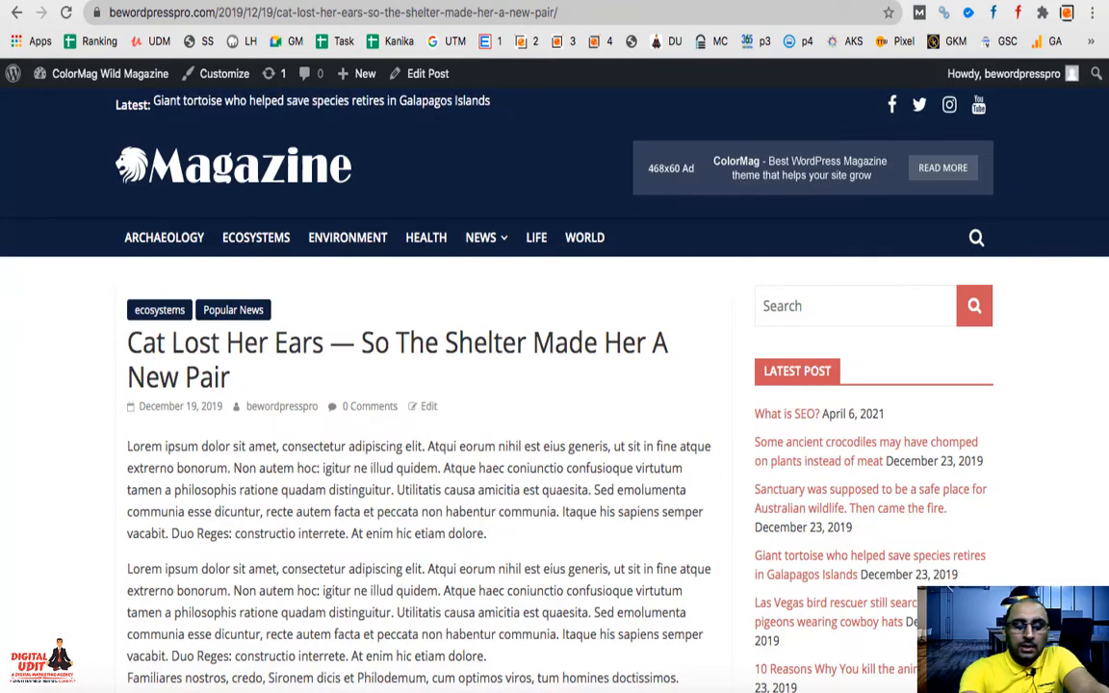
pyautogui.press('super+r')
pyautogui.scroll(-5, 662, 415)
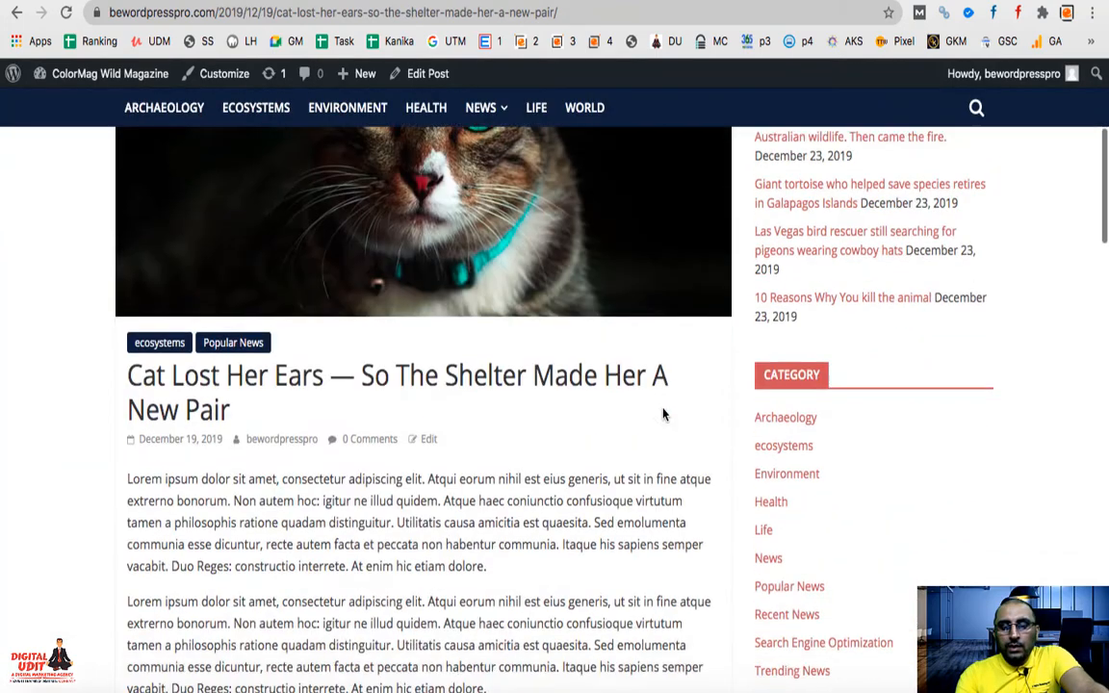
pyautogui.scroll(5, 663, 415)
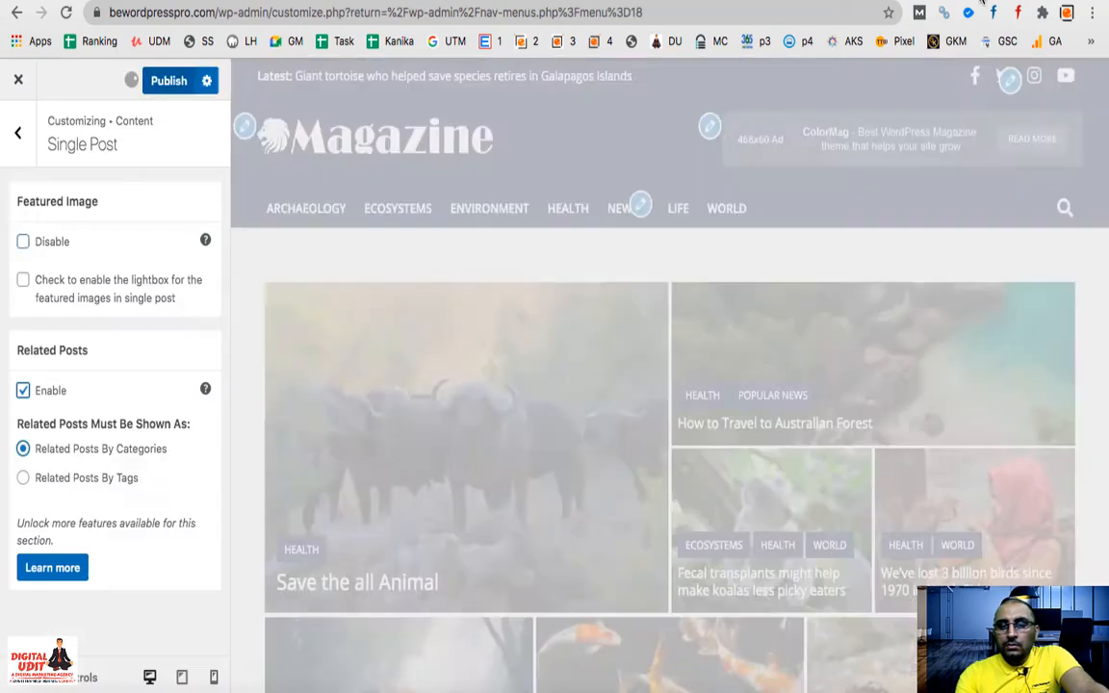
# Disable the single post featured image again, publish the change and return to the Content settings
pyautogui.click(23, 242)
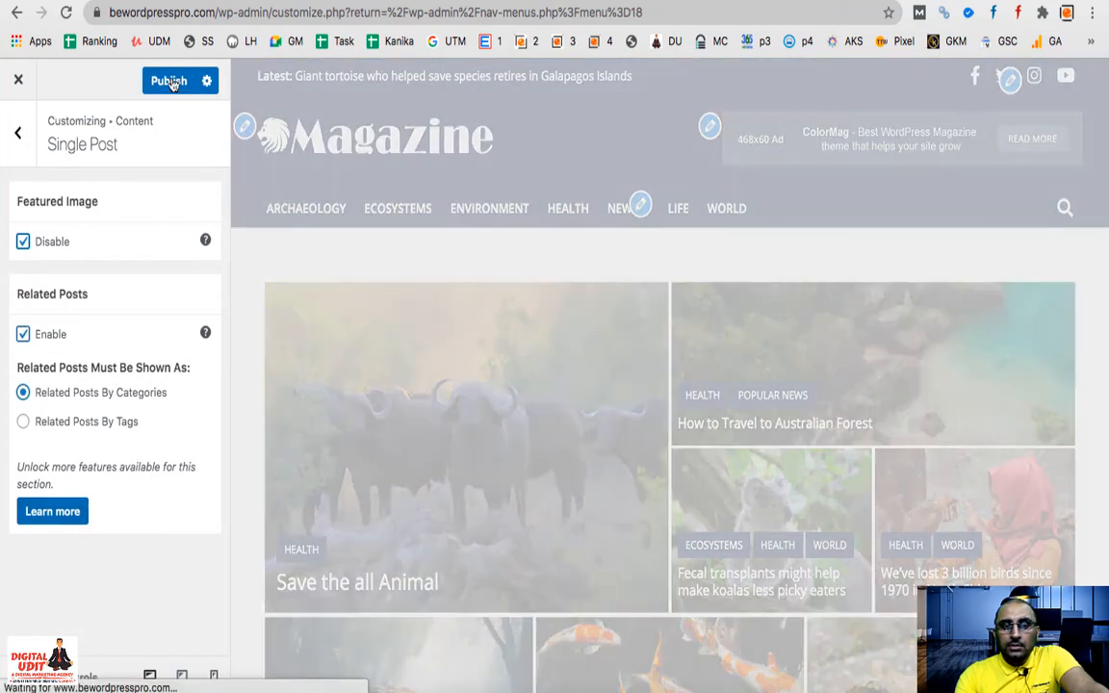
pyautogui.click(156, 77)
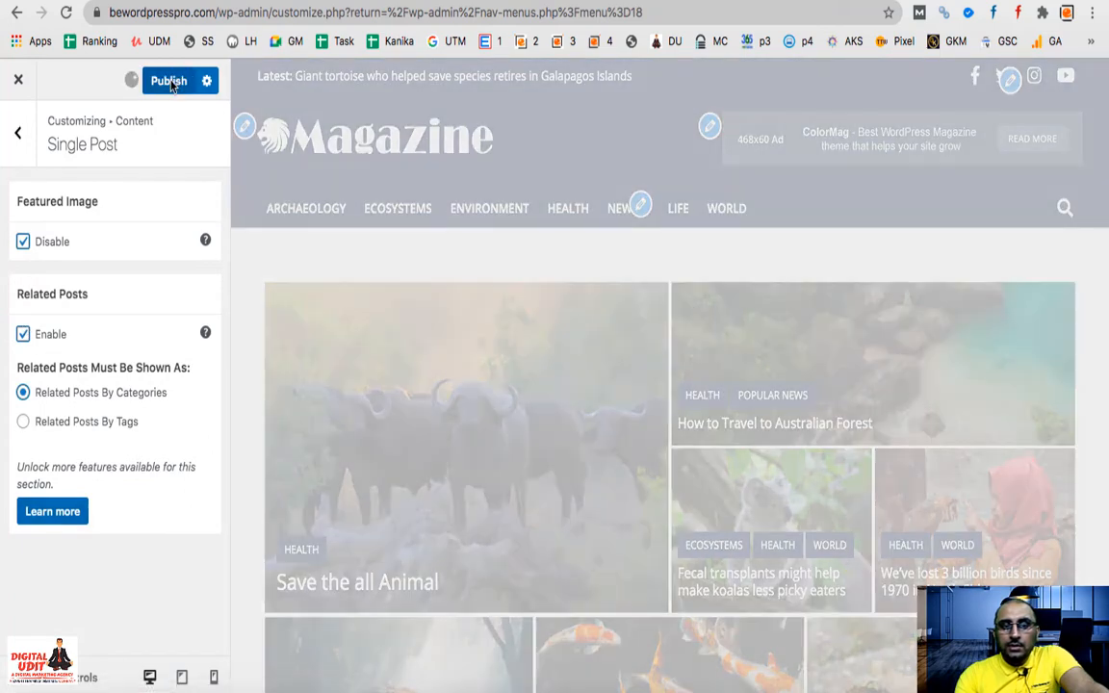
pyautogui.click(20, 138)
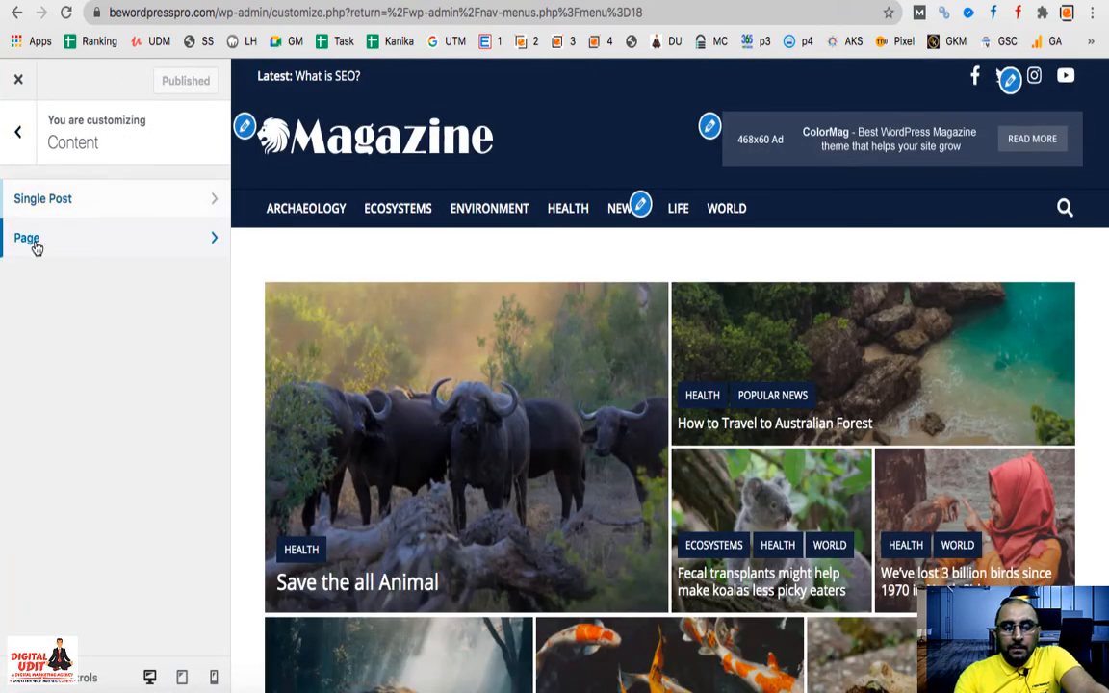
# Check the featured image option in the Page content settings and return to the main customizer sections
pyautogui.click(35, 241)
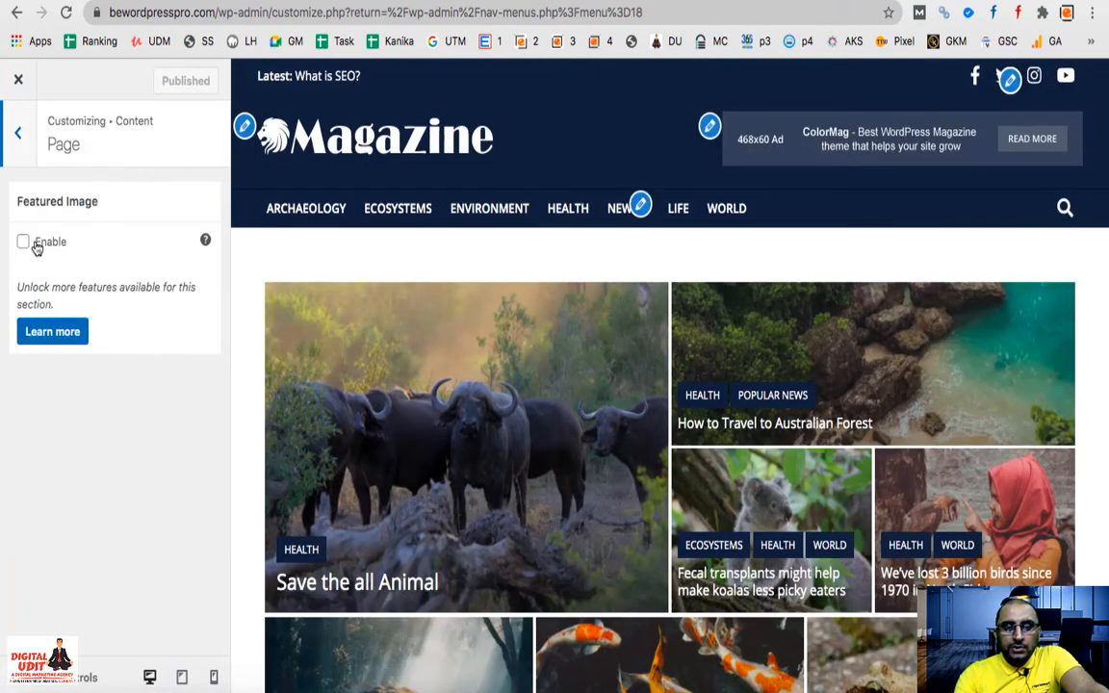
pyautogui.click(18, 132)
pyautogui.click(16, 135)
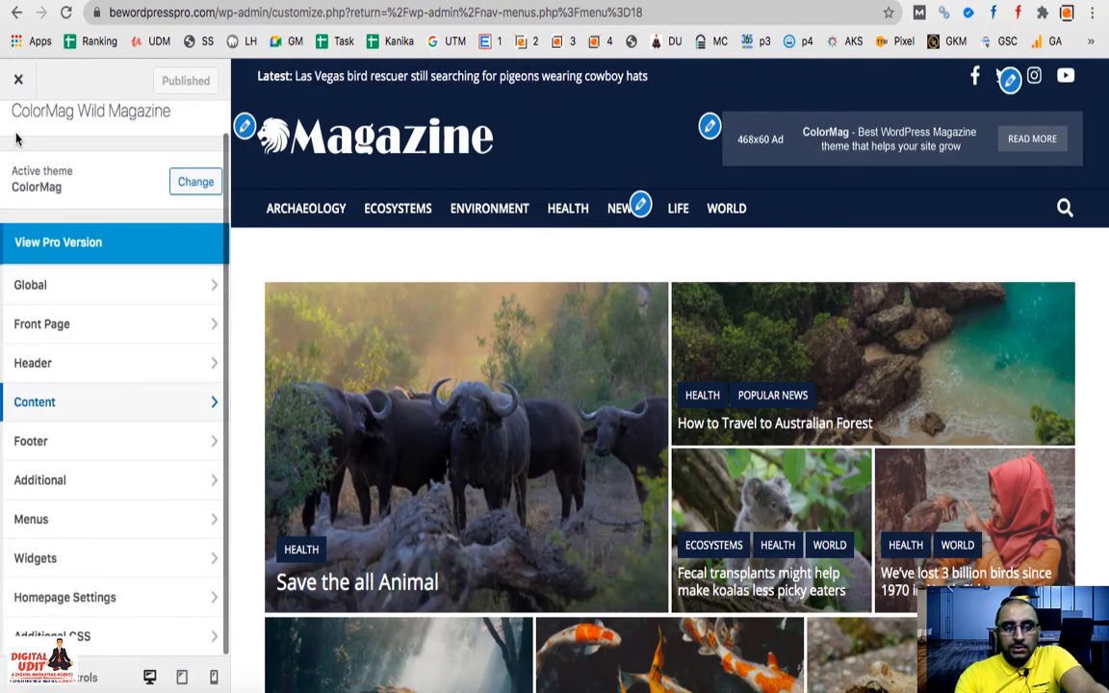
# Set the main footer area display type to Type 2, publish the change and return to the main customizer sections
pyautogui.click(93, 443)
pyautogui.click(79, 206)
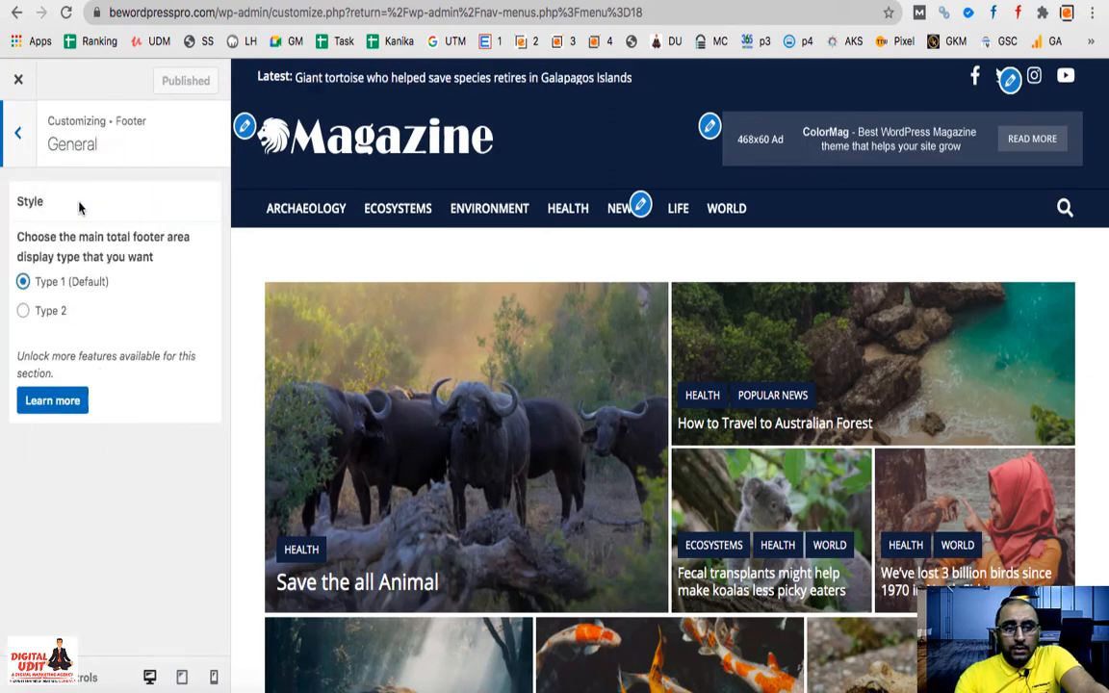
pyautogui.scroll(-20, 379, 409)
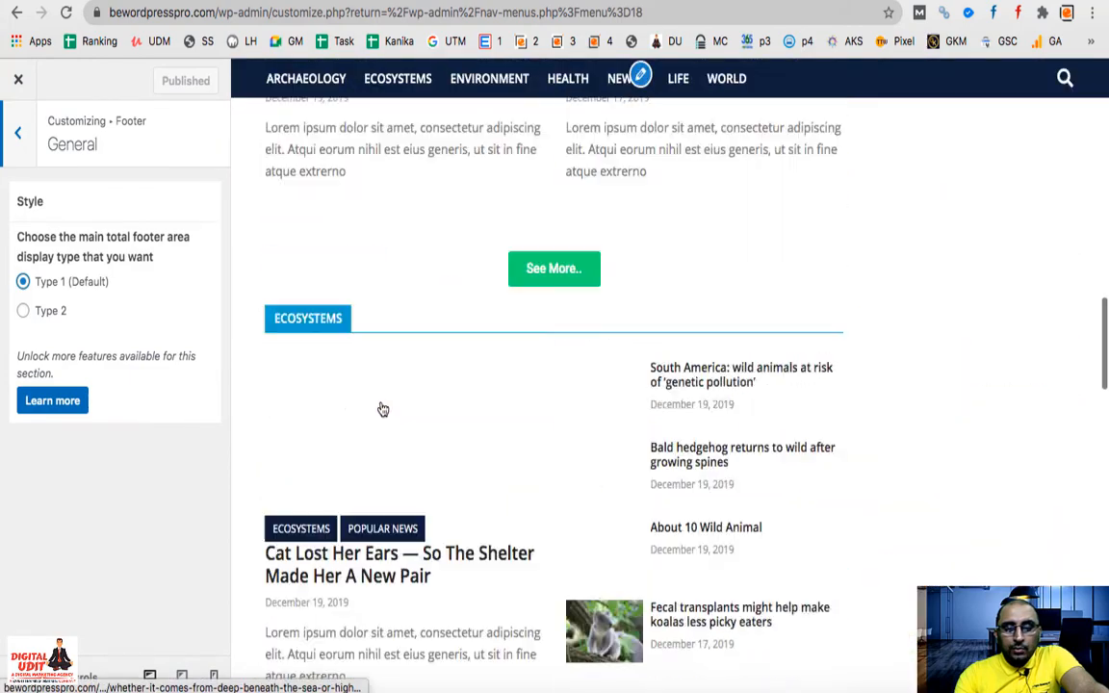
pyautogui.scroll(-5, 597, 414)
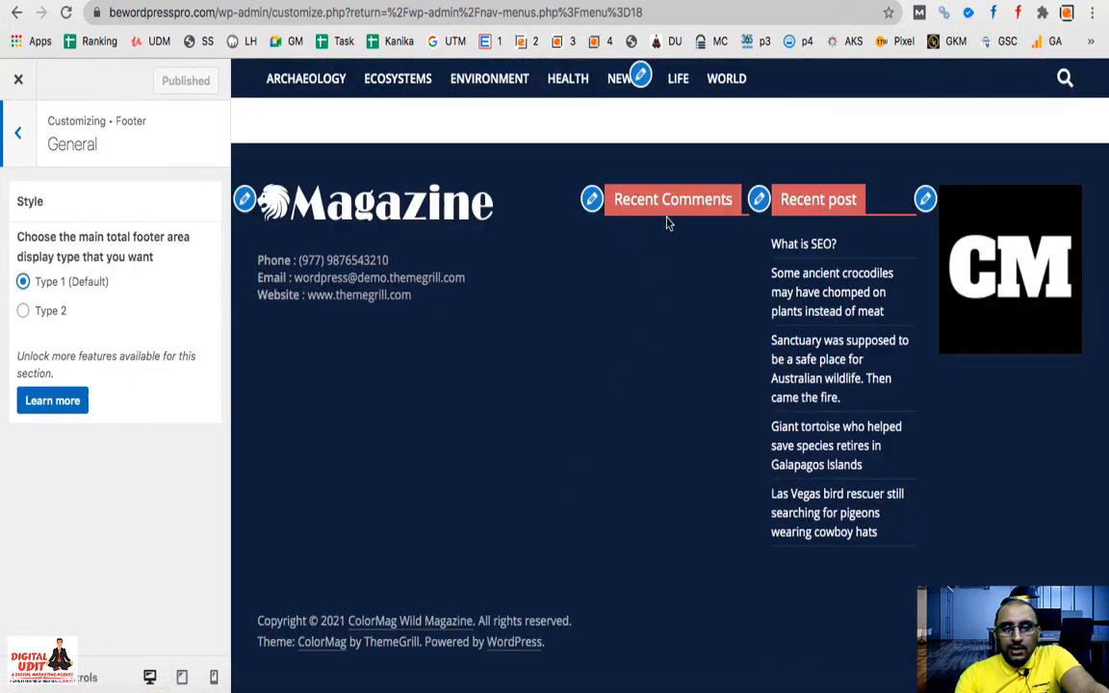
pyautogui.click(23, 312)
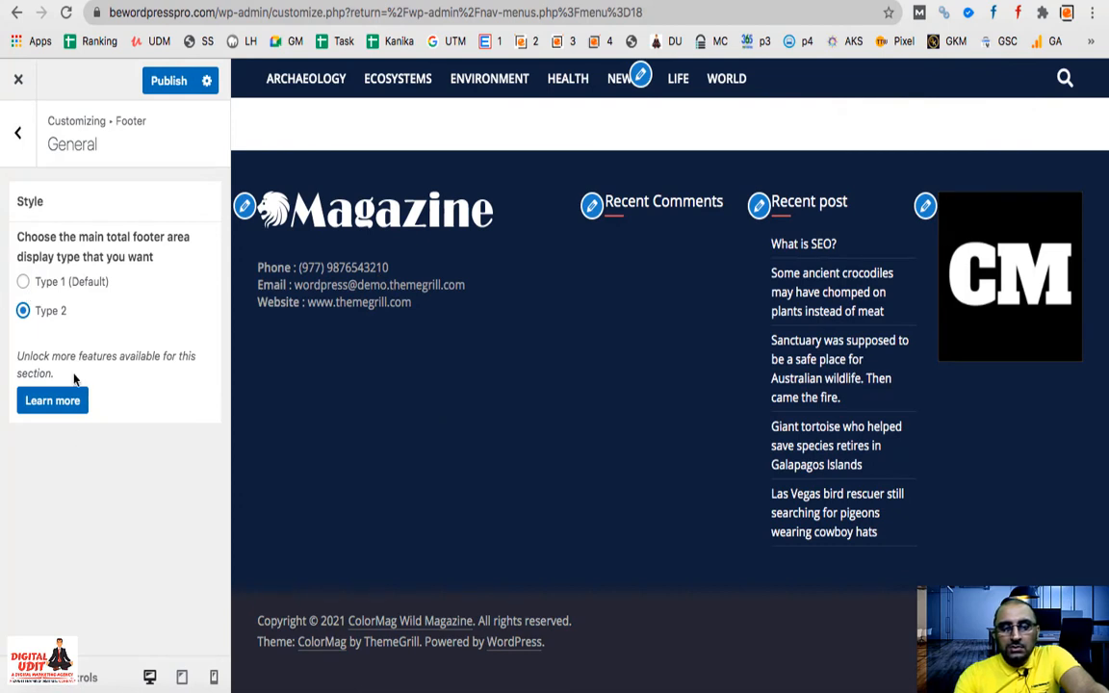
pyautogui.click(164, 85)
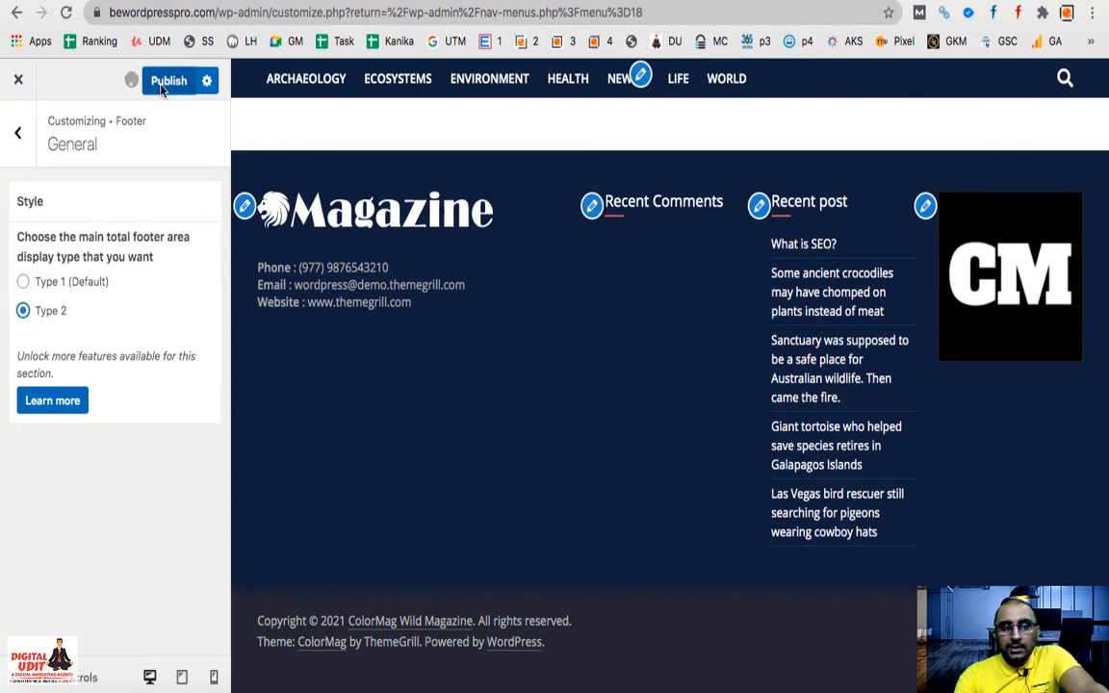
pyautogui.click(18, 134)
pyautogui.click(18, 134)
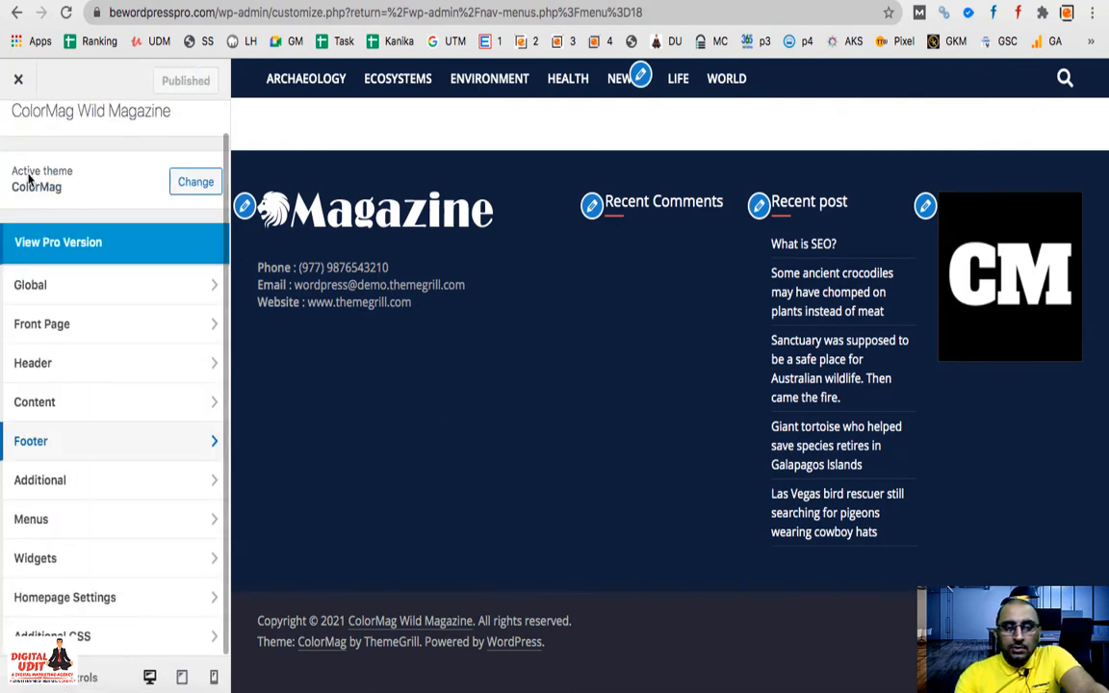
pyautogui.scroll(20, 416, 467)
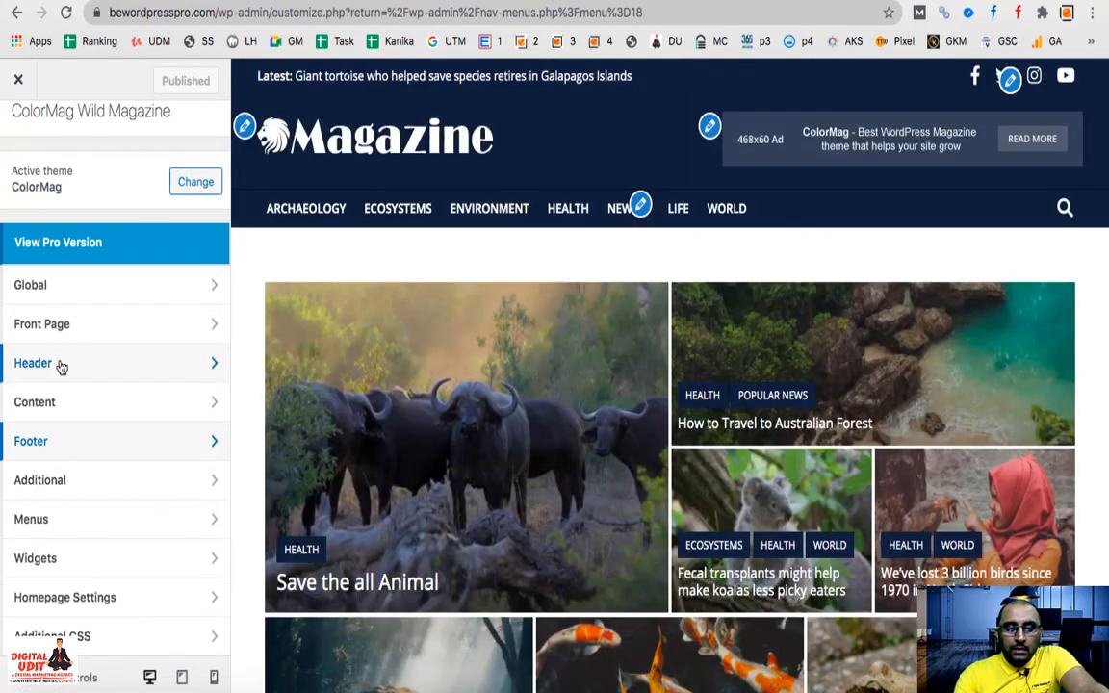
# Review the Site Identity and Header Media settings in the Header section
pyautogui.click(61, 366)
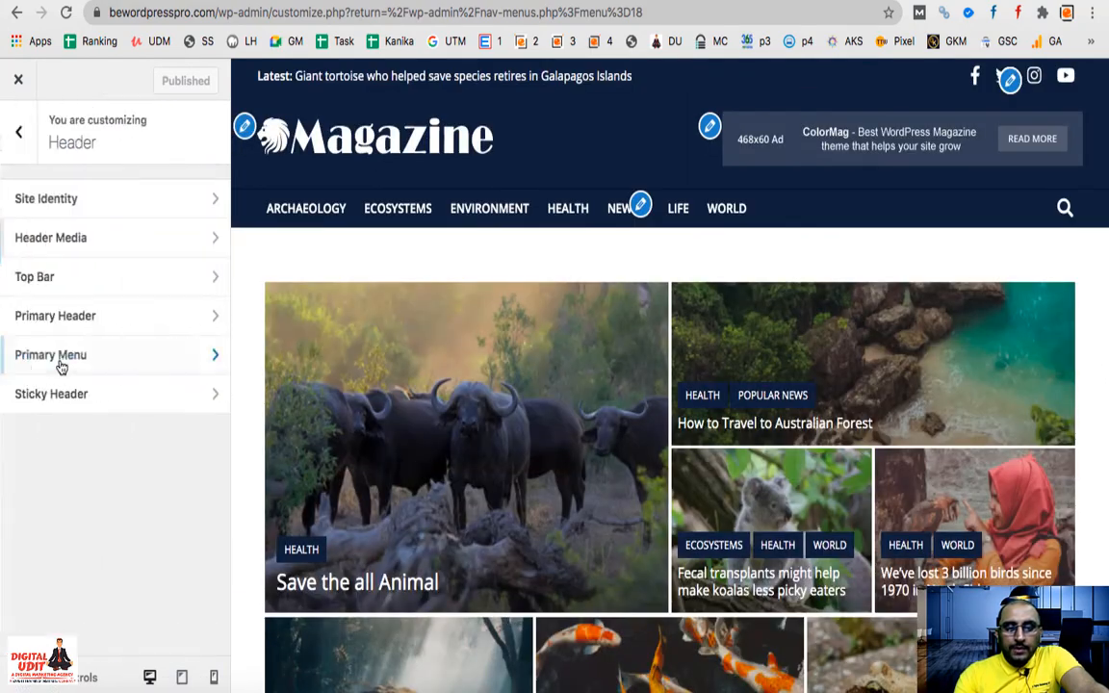
pyautogui.click(74, 200)
pyautogui.scroll(-3, 135, 470)
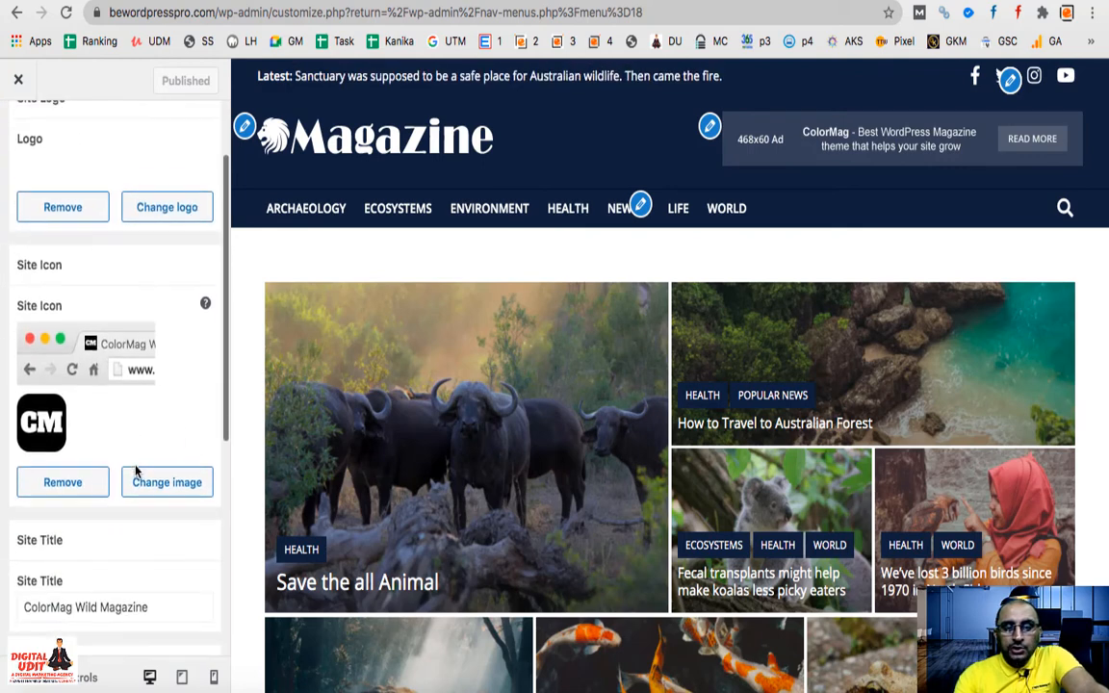
pyautogui.scroll(3, 136, 470)
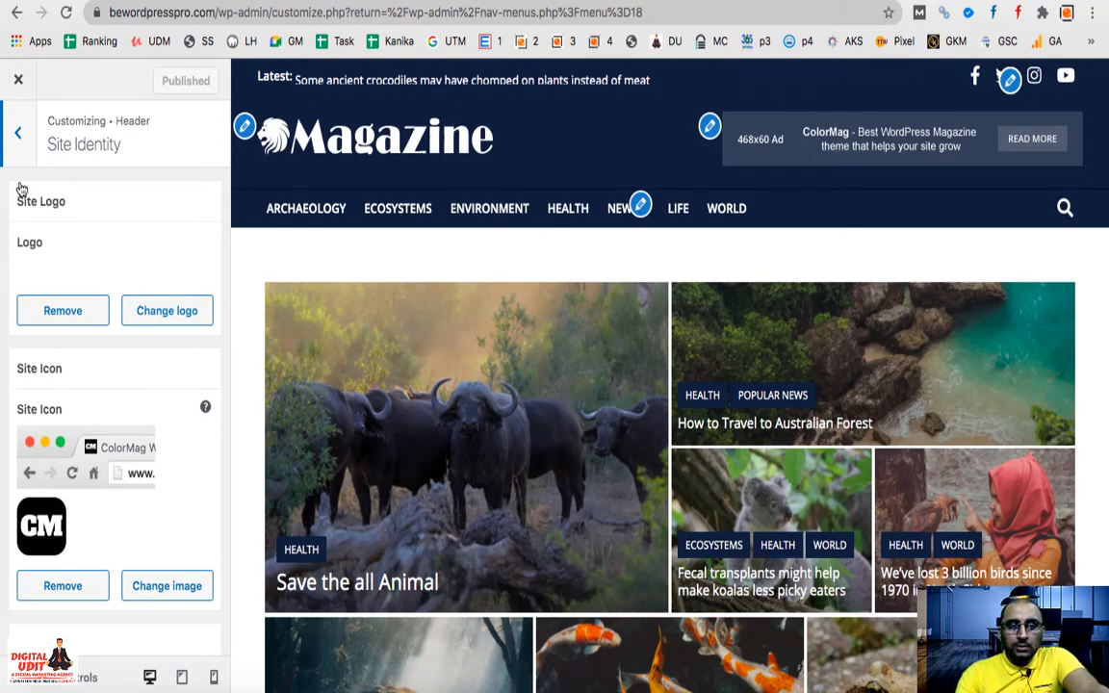
pyautogui.click(18, 139)
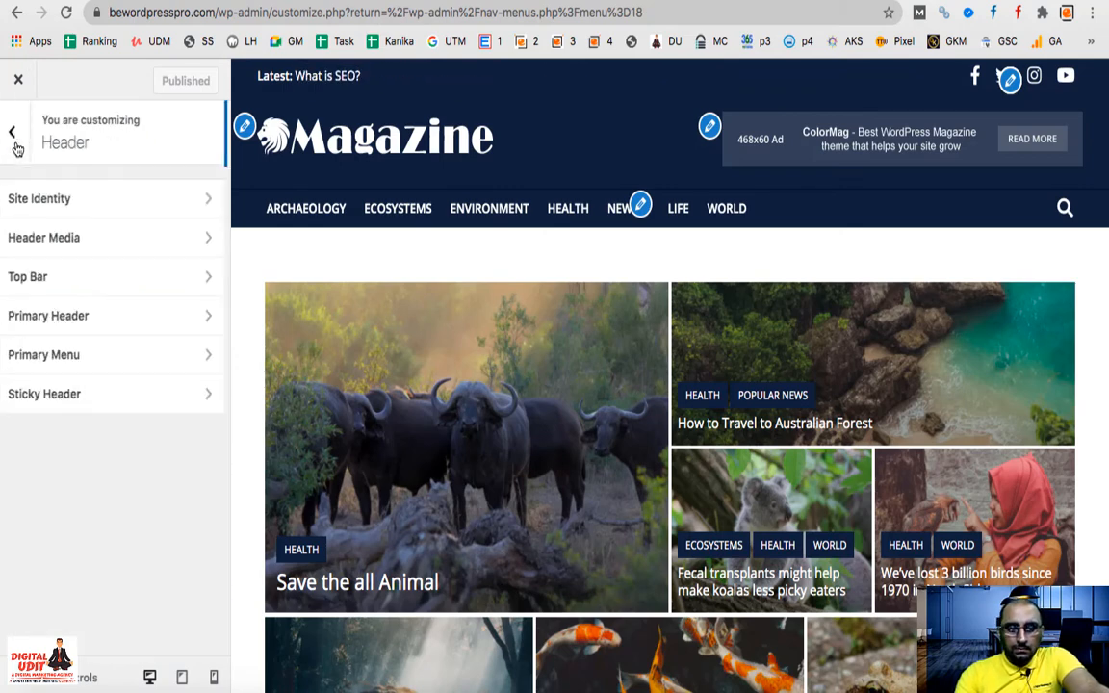
pyautogui.click(85, 246)
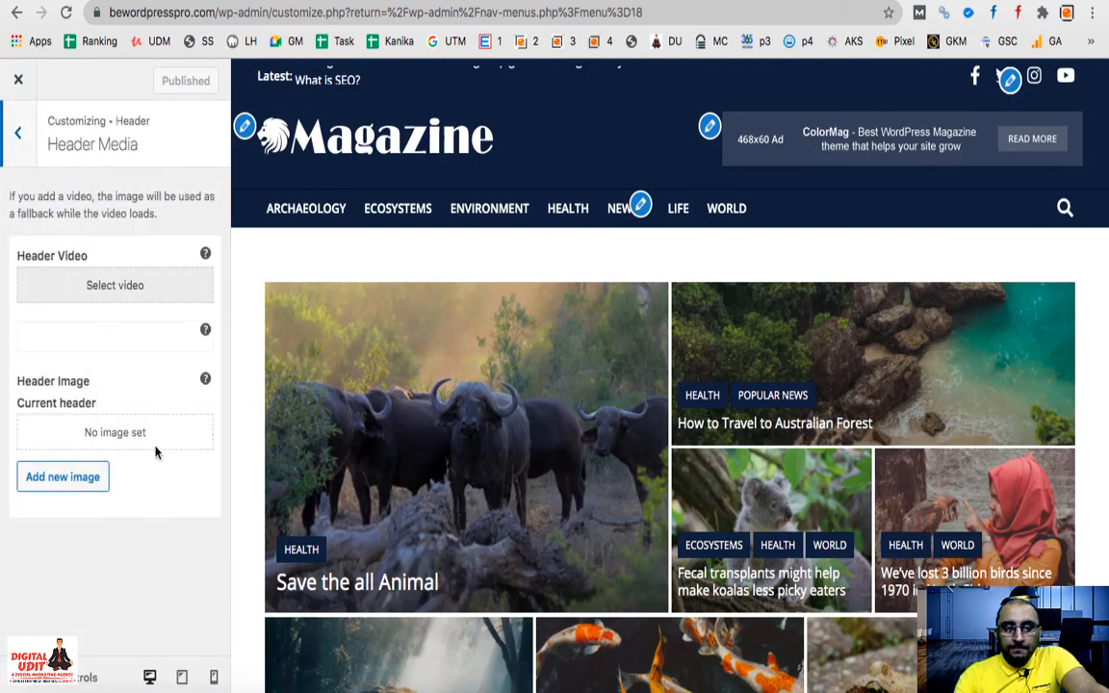
pyautogui.click(18, 132)
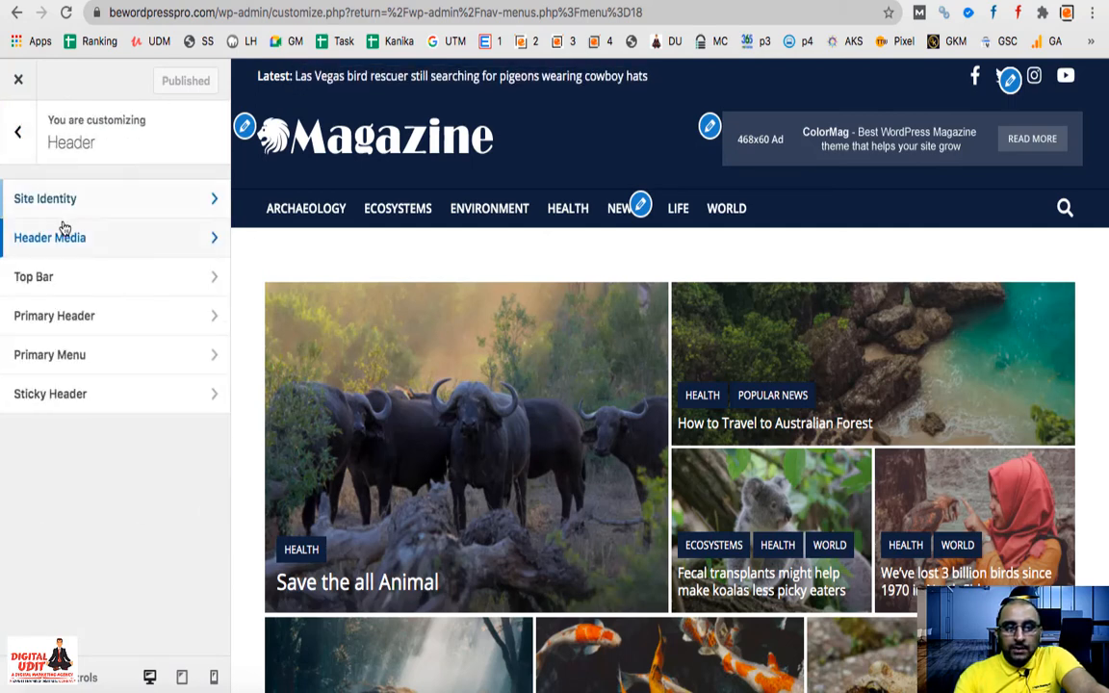
# Enable the date in the header's Top Bar settings, publish the change and return to the Header settings
pyautogui.click(70, 277)
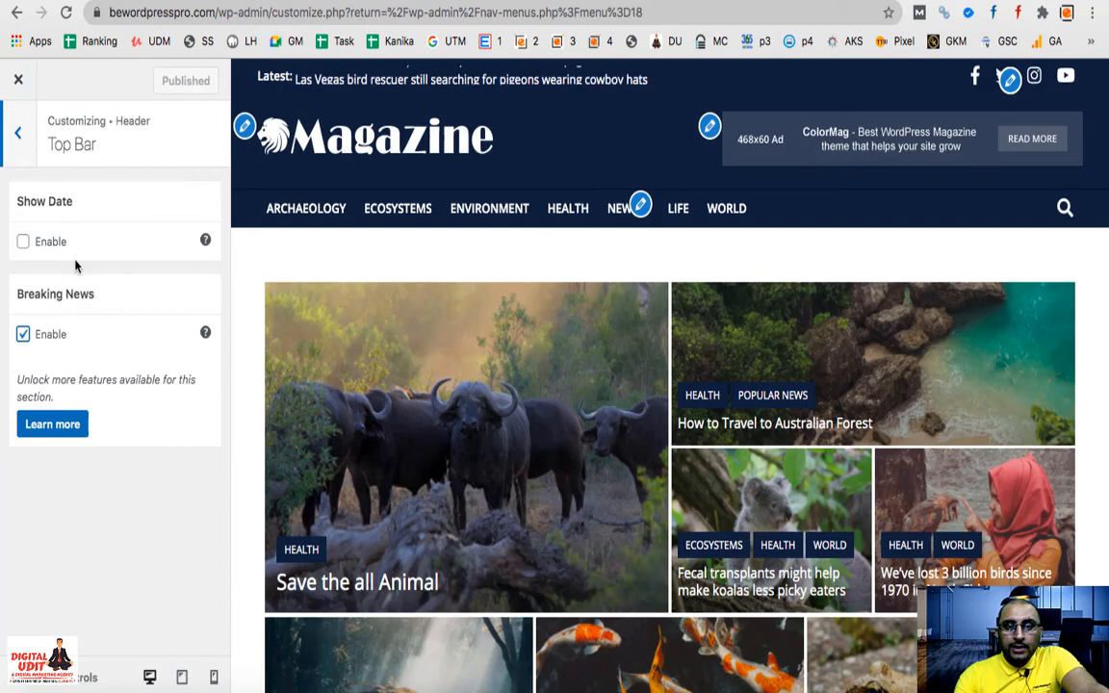
pyautogui.click(23, 242)
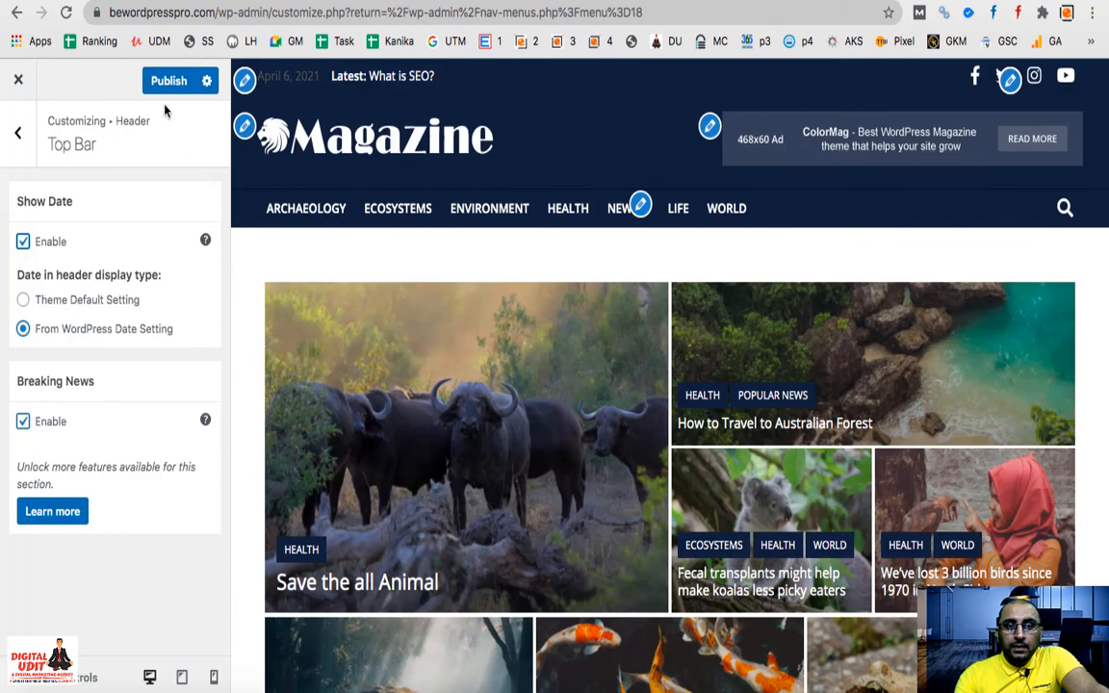
pyautogui.click(169, 80)
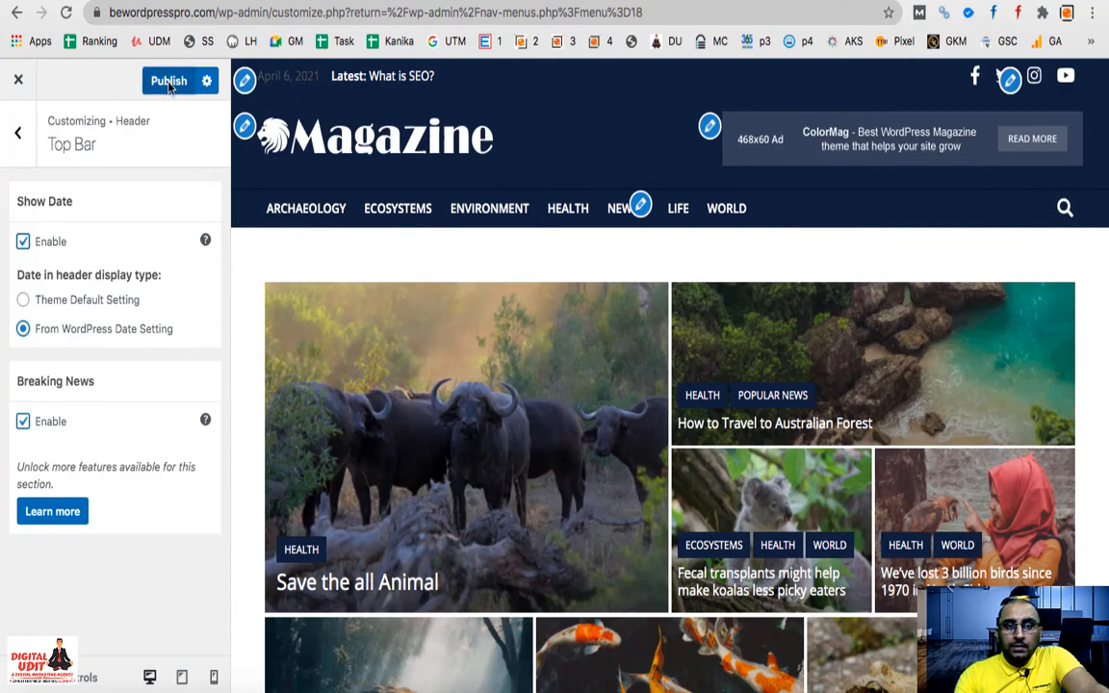
pyautogui.click(17, 135)
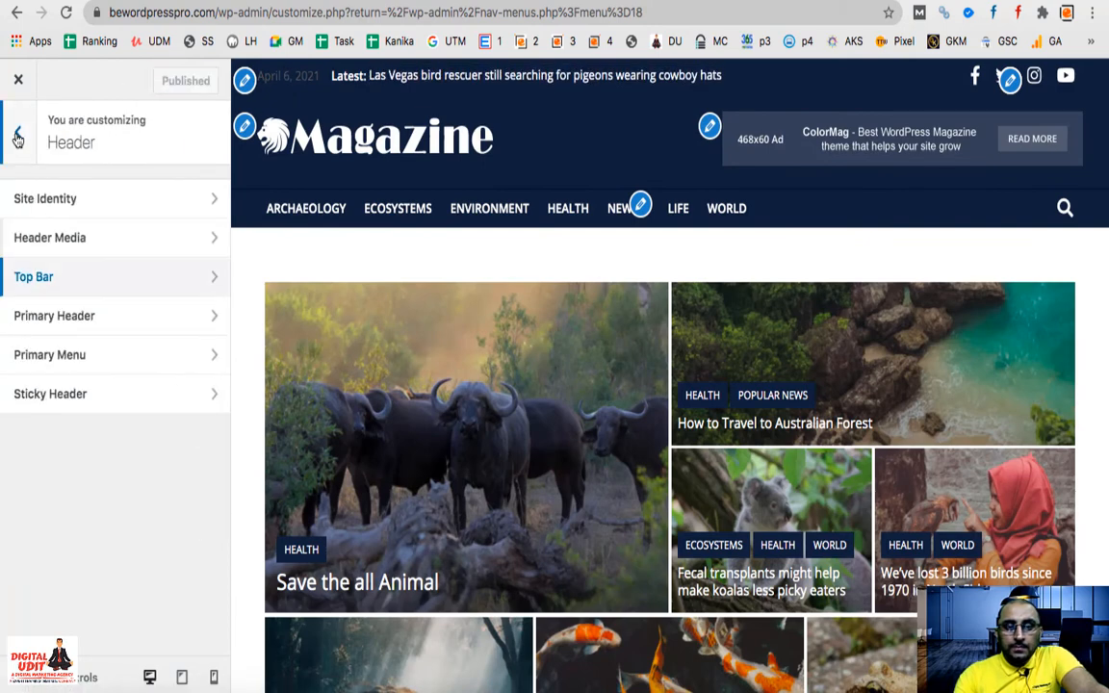
# Compare the Primary Header styles, choose the third one with the centered logo, publish it and return to the Header settings
pyautogui.click(120, 321)
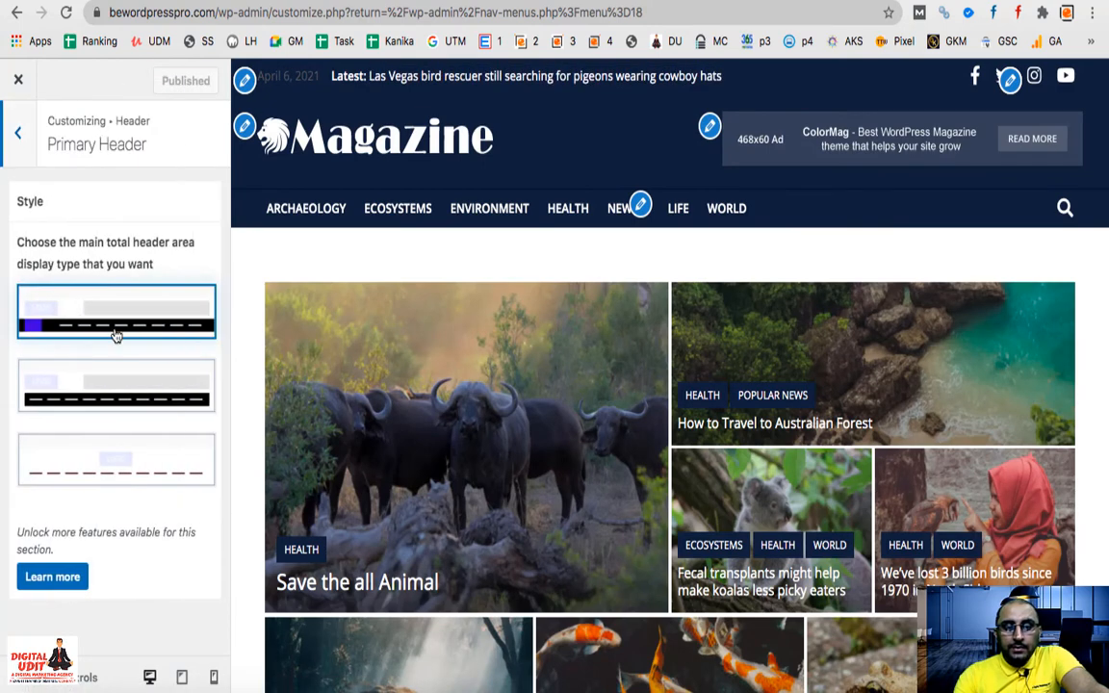
pyautogui.click(106, 464)
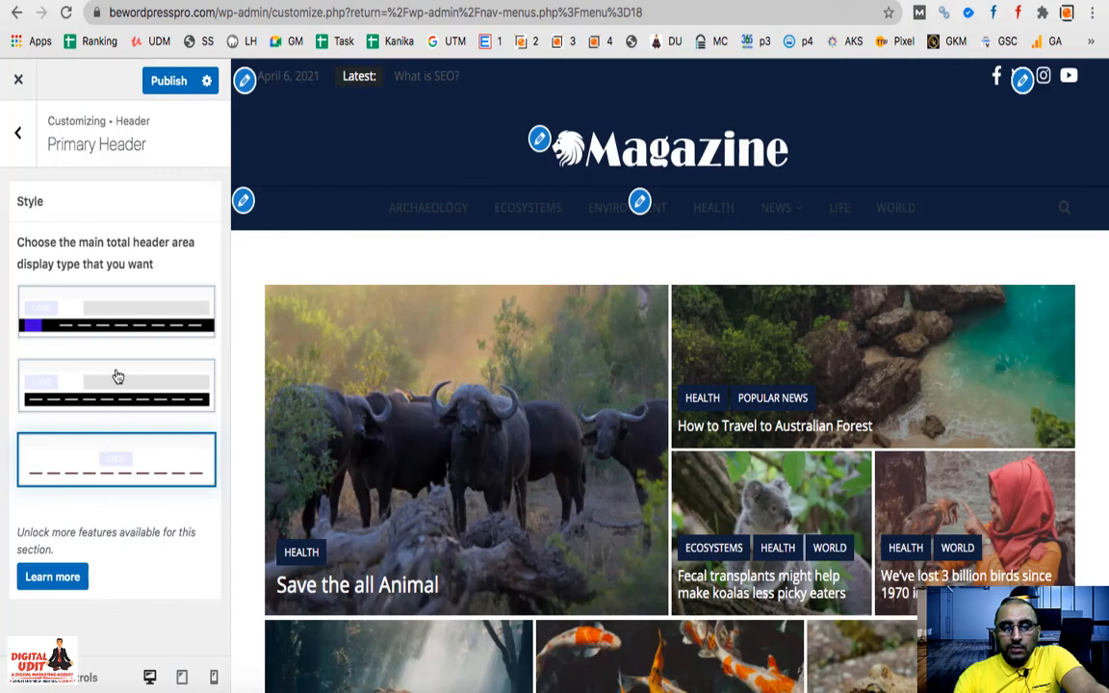
pyautogui.click(115, 376)
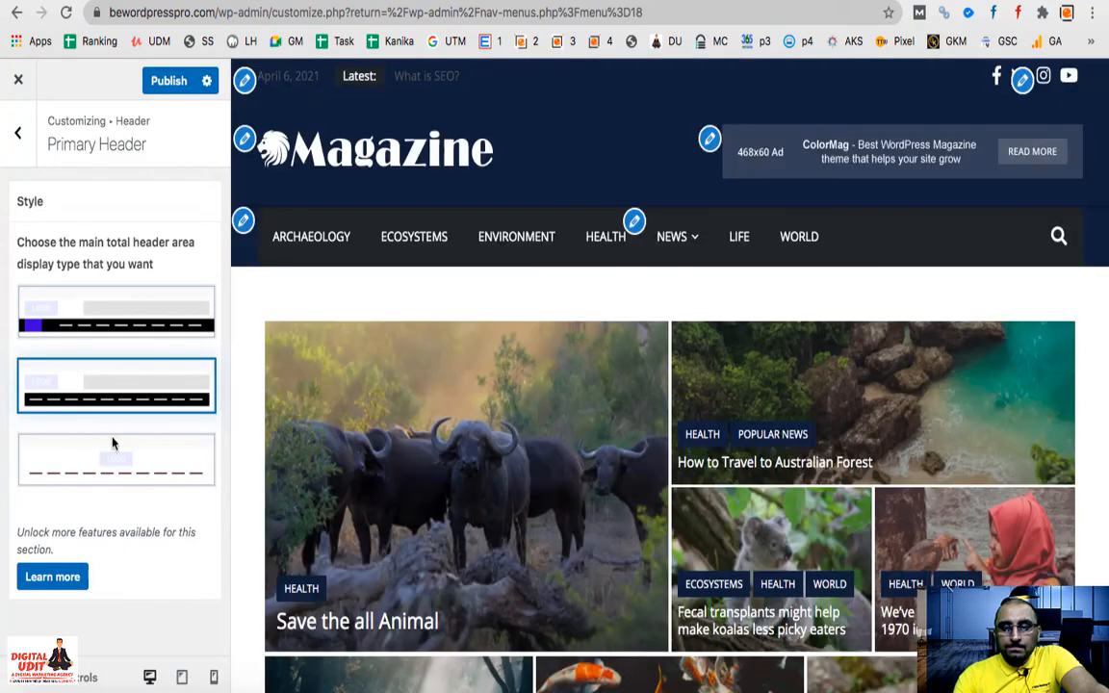
pyautogui.click(108, 478)
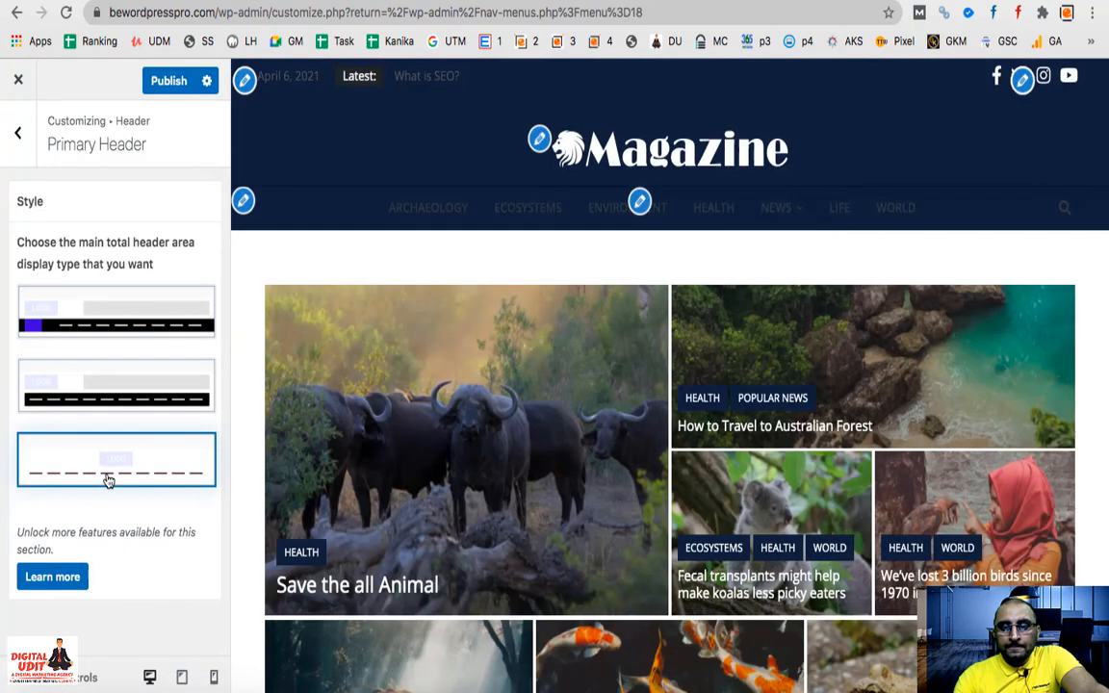
pyautogui.click(166, 88)
pyautogui.click(17, 133)
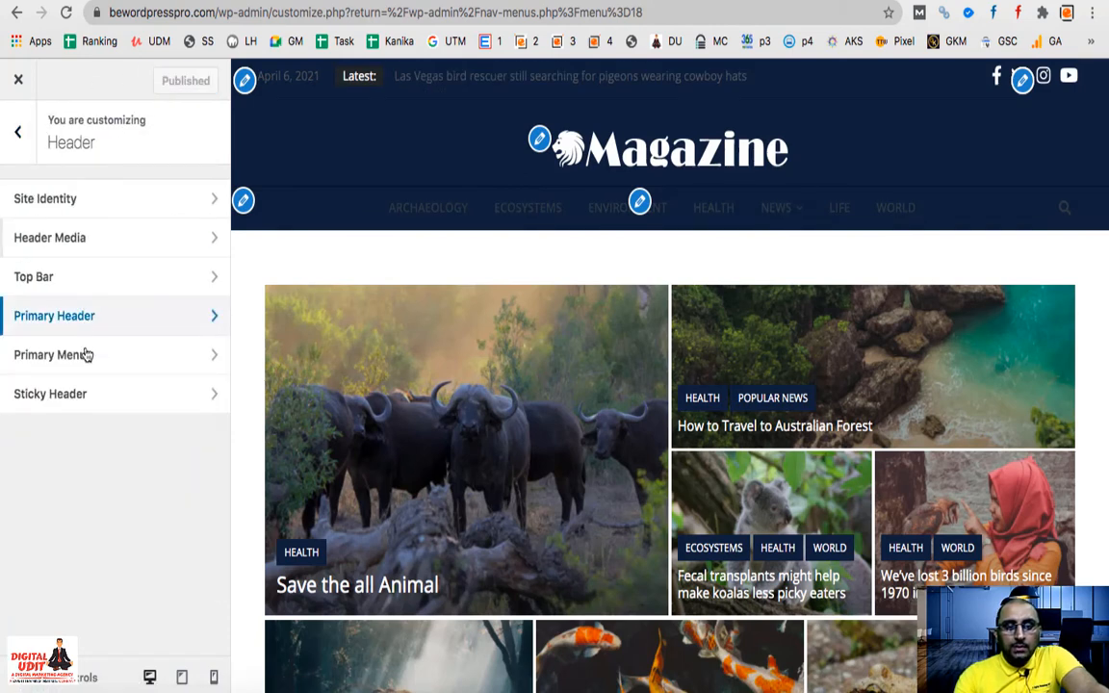
# Disable the search icon in the Primary Menu settings, publish the change and return to the Header settings
pyautogui.click(57, 356)
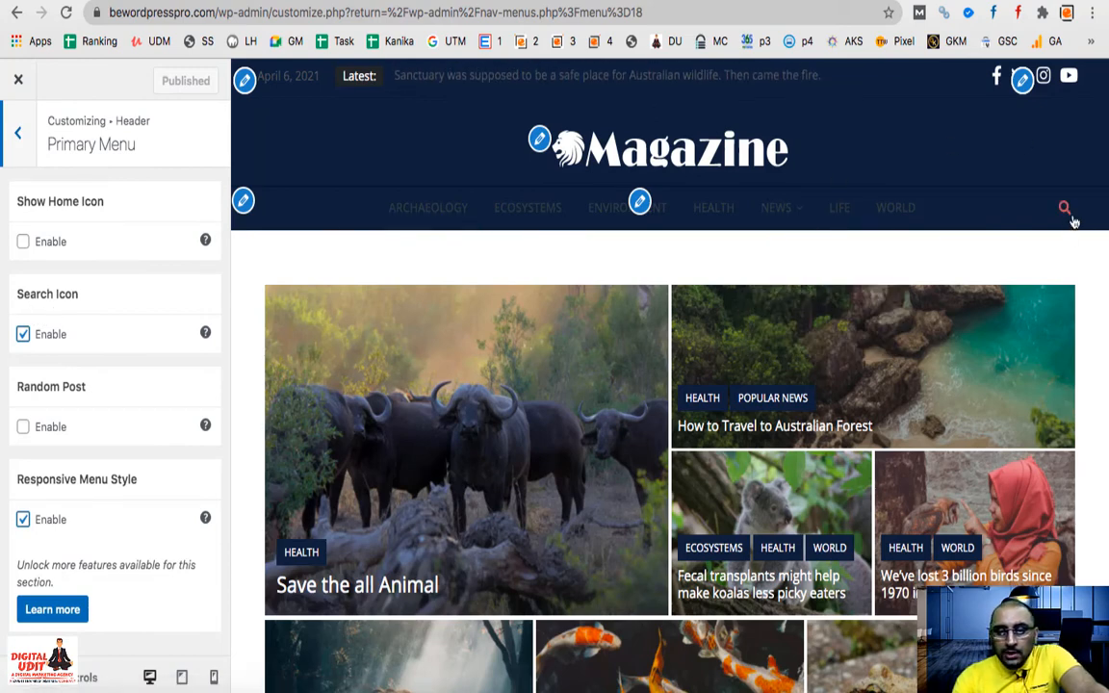
pyautogui.click(23, 336)
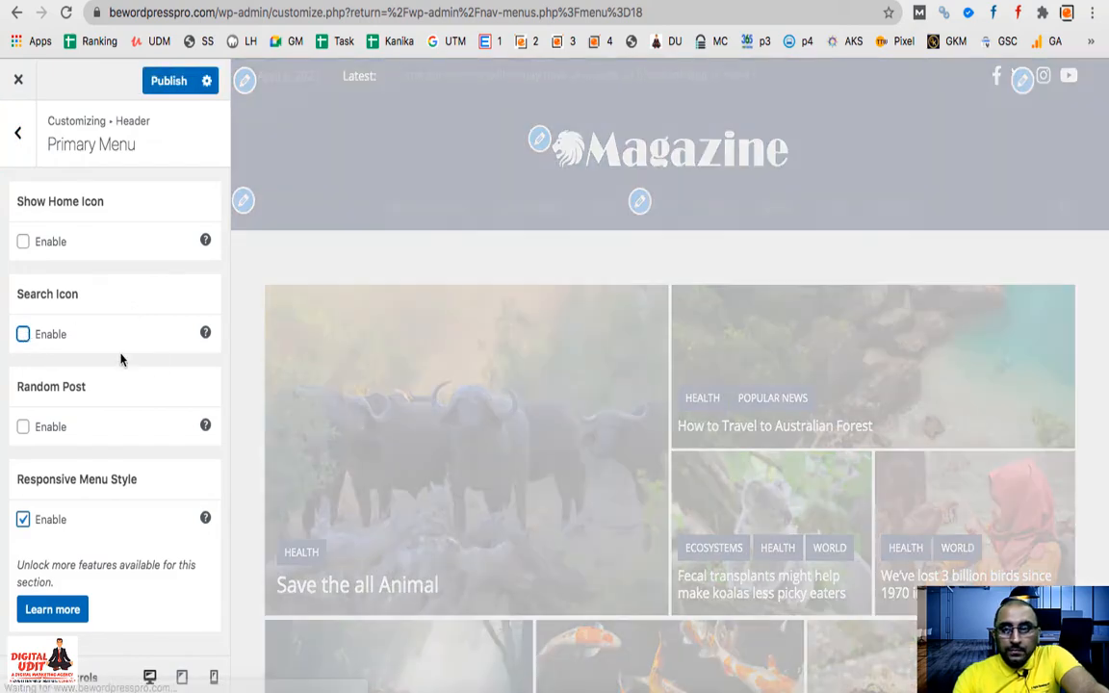
pyautogui.click(169, 85)
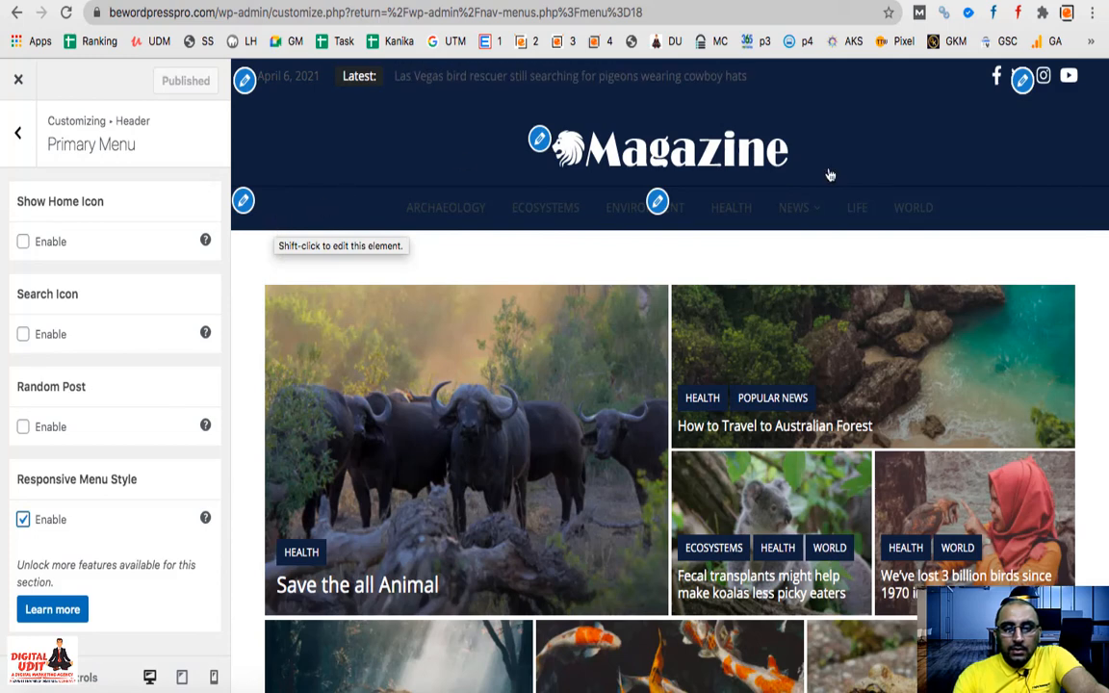
pyautogui.click(15, 143)
# Open the Sticky Header settings and check how the sticky menu behaves in the site preview
pyautogui.click(67, 403)
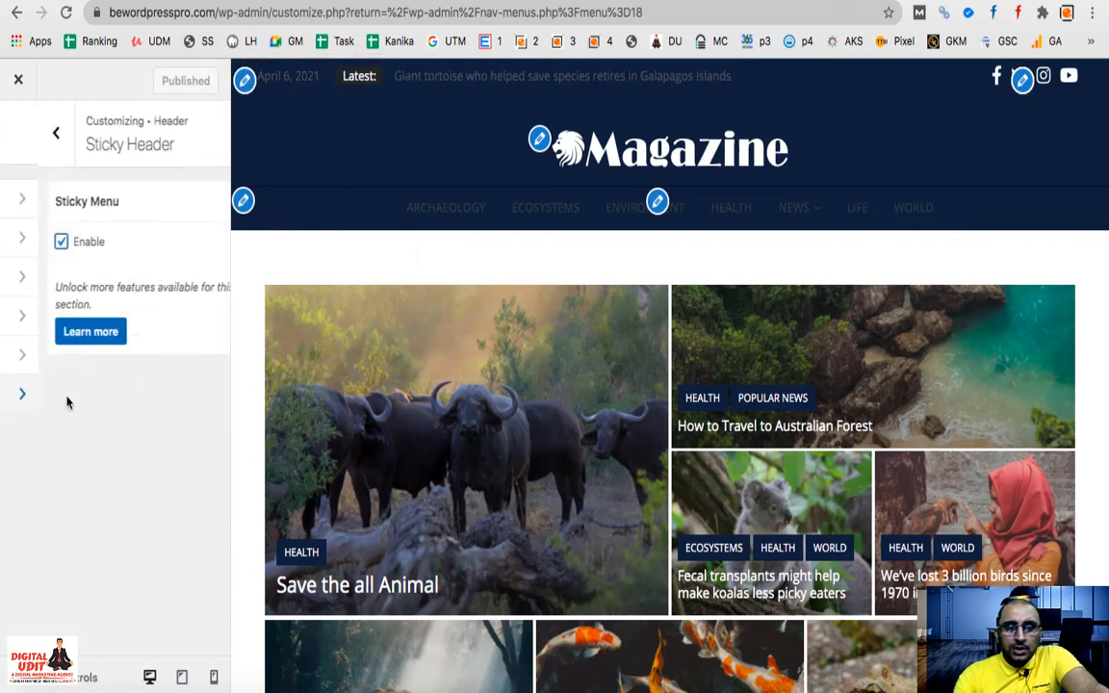
pyautogui.scroll(-5, 522, 427)
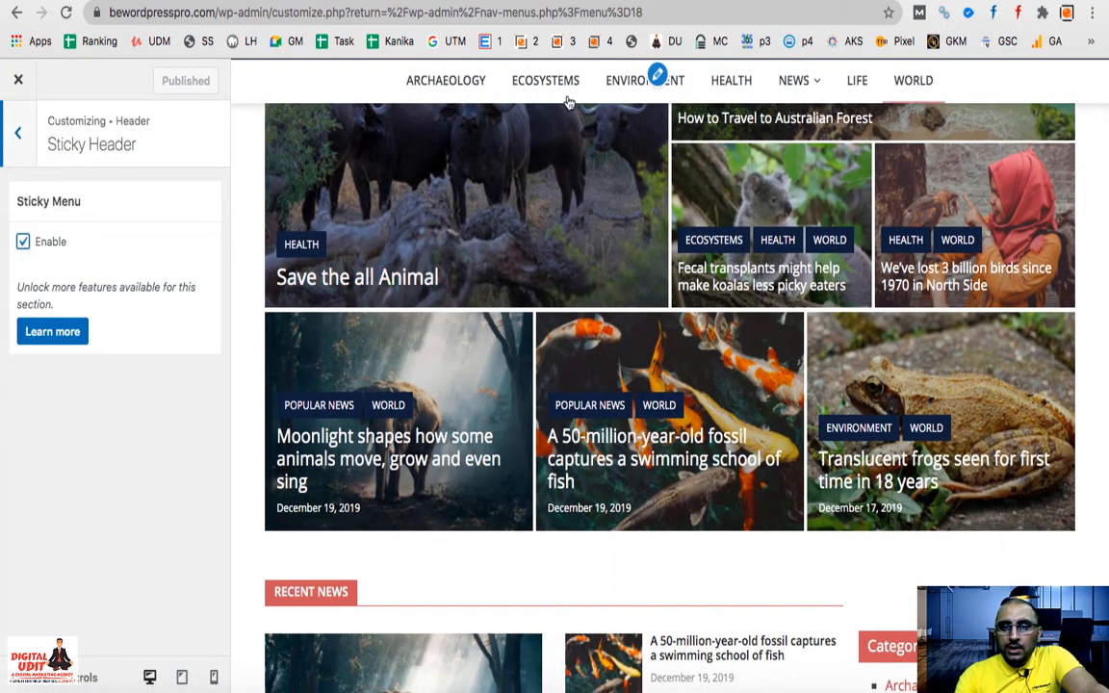
pyautogui.scroll(4, 508, 349)
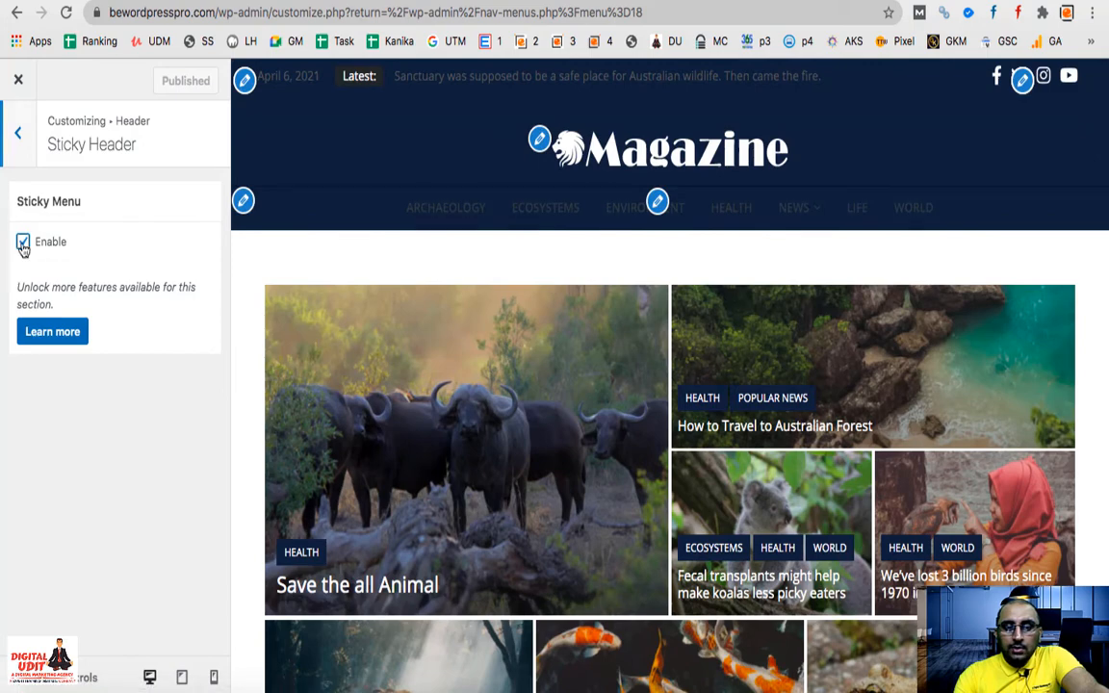
# Try the sticky menu turned off, enable it again, publish and return to the main customizer sections
pyautogui.click(23, 241)
pyautogui.scroll(-4, 698, 469)
pyautogui.scroll(-8, 699, 469)
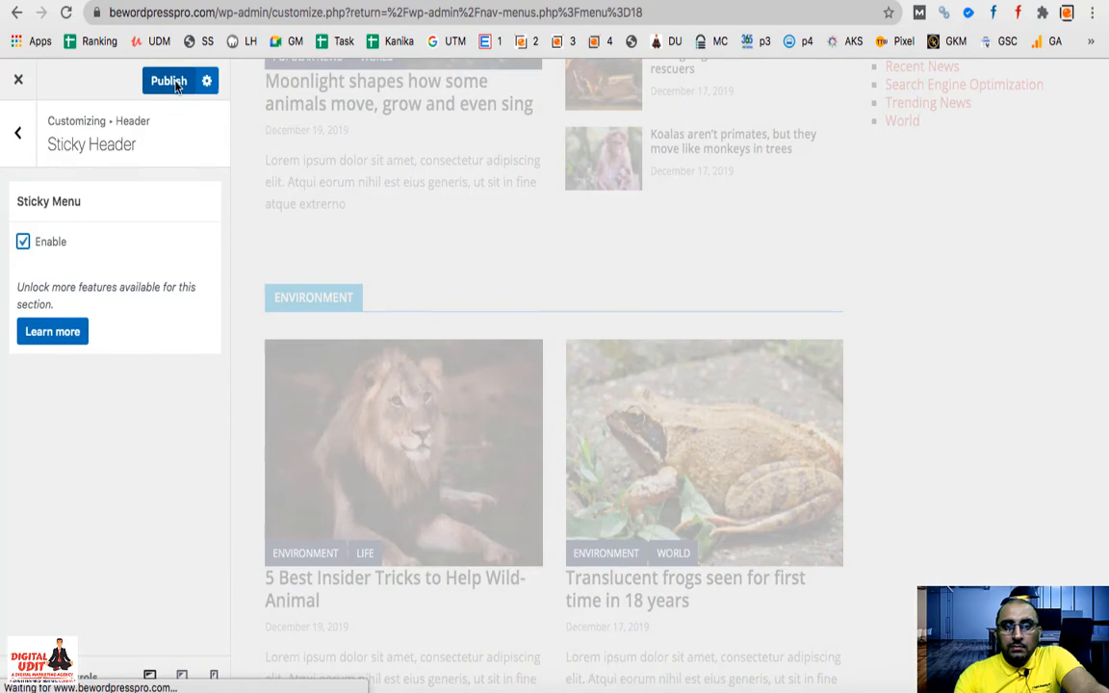
pyautogui.click(165, 81)
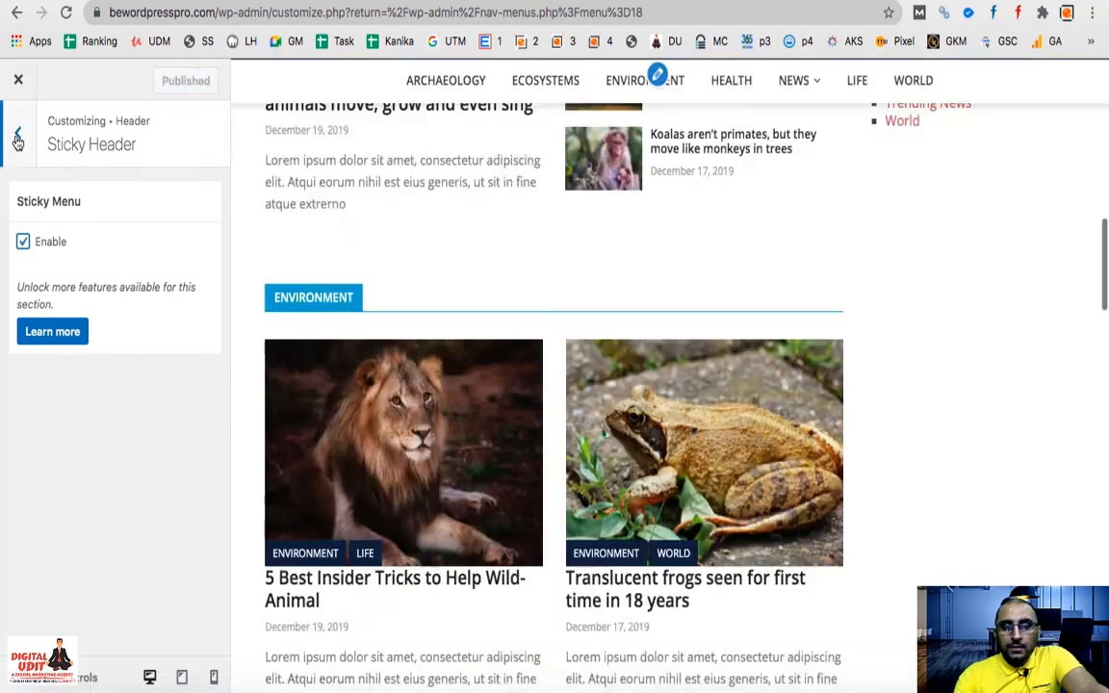
pyautogui.click(18, 138)
pyautogui.click(17, 138)
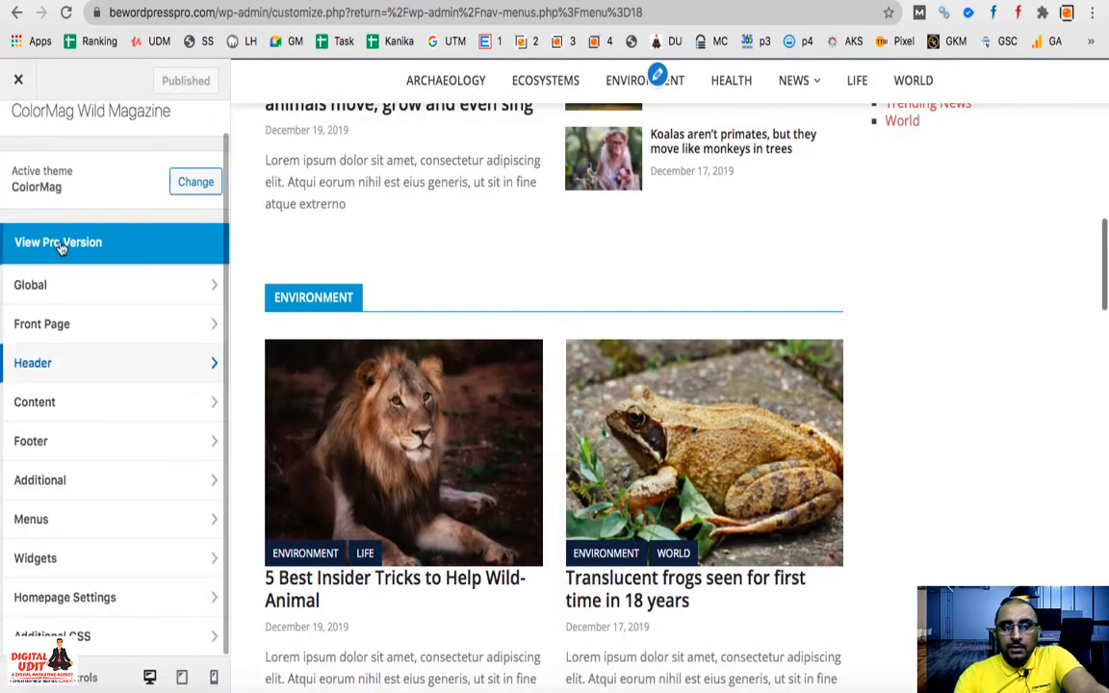
# Try hiding the blog posts/static page on the front page, turn the option off again, publish and return to the main sections
pyautogui.click(67, 327)
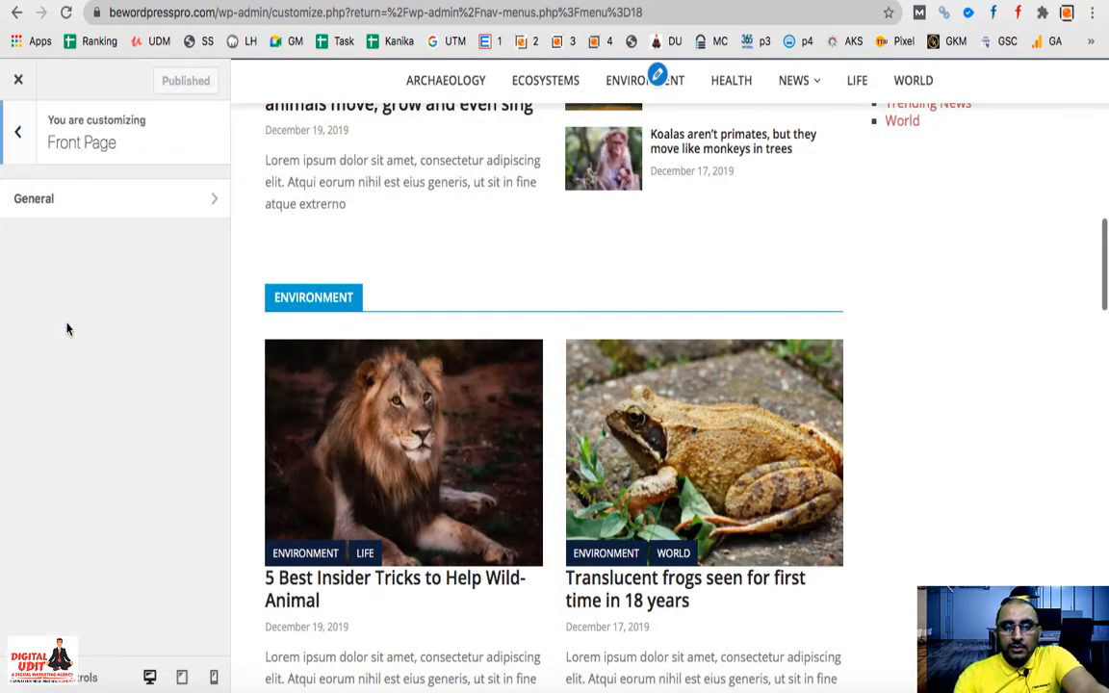
pyautogui.click(63, 200)
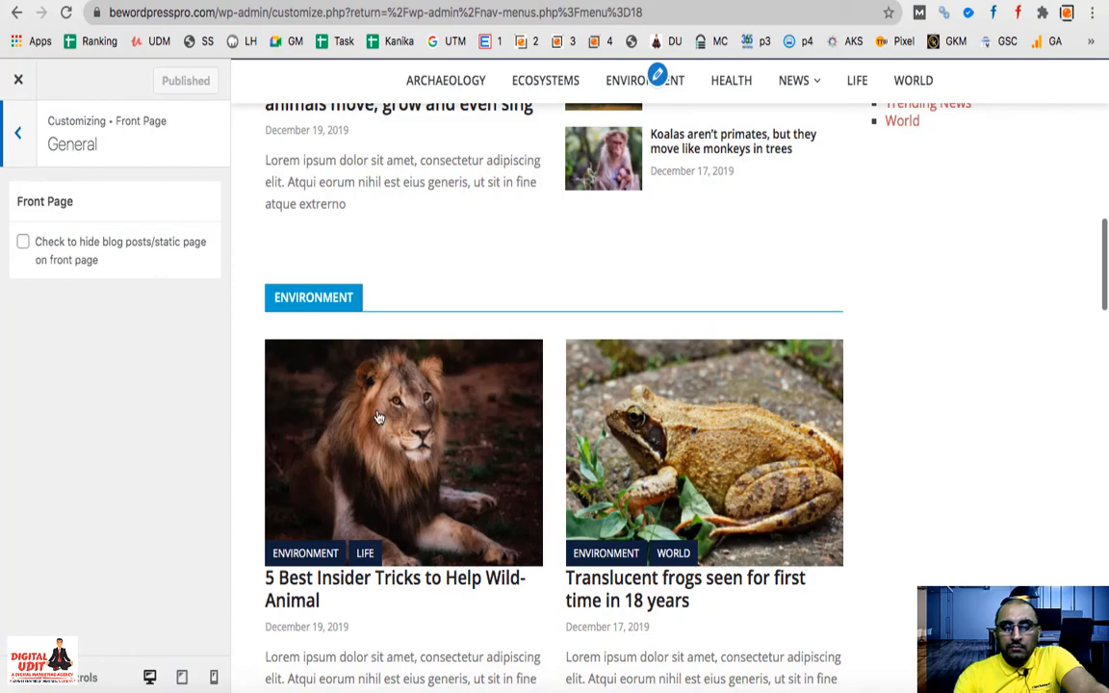
pyautogui.scroll(-1, 378, 418)
pyautogui.scroll(10, 379, 418)
pyautogui.scroll(-4, 378, 418)
pyautogui.scroll(4, 379, 418)
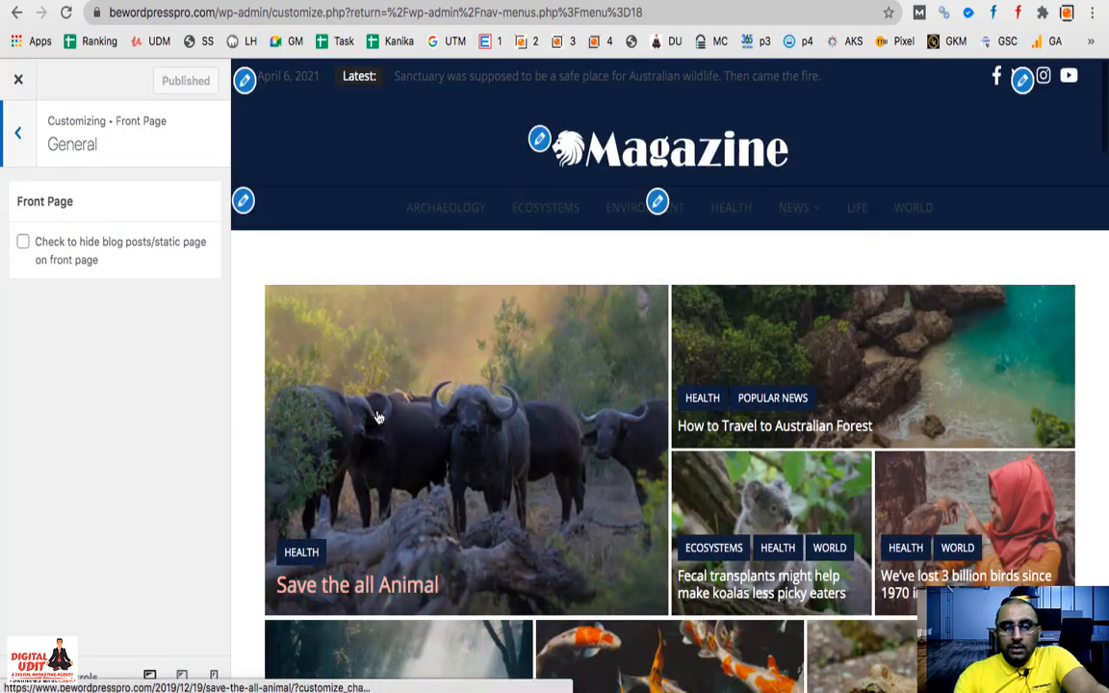
pyautogui.click(23, 243)
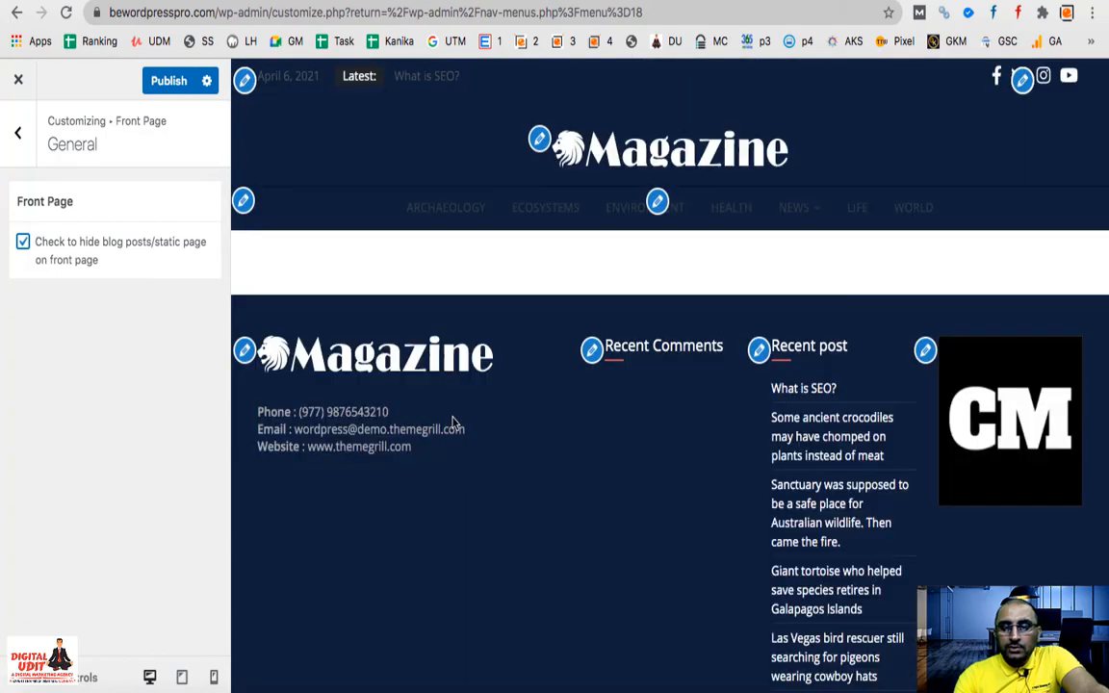
pyautogui.click(23, 242)
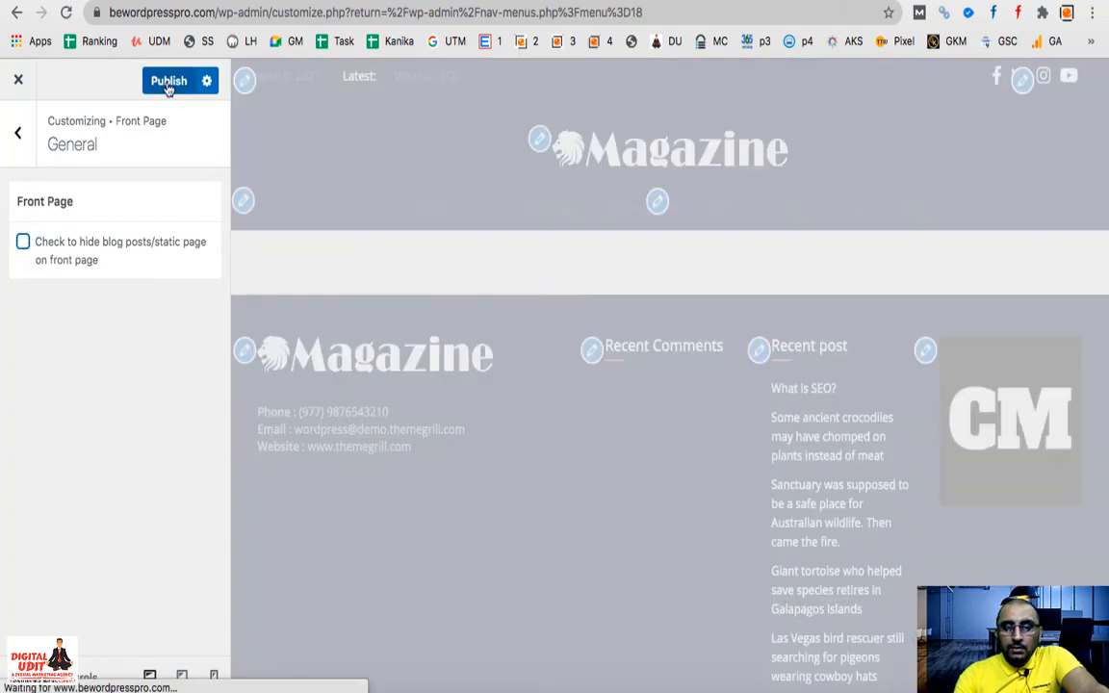
pyautogui.click(169, 84)
pyautogui.click(12, 133)
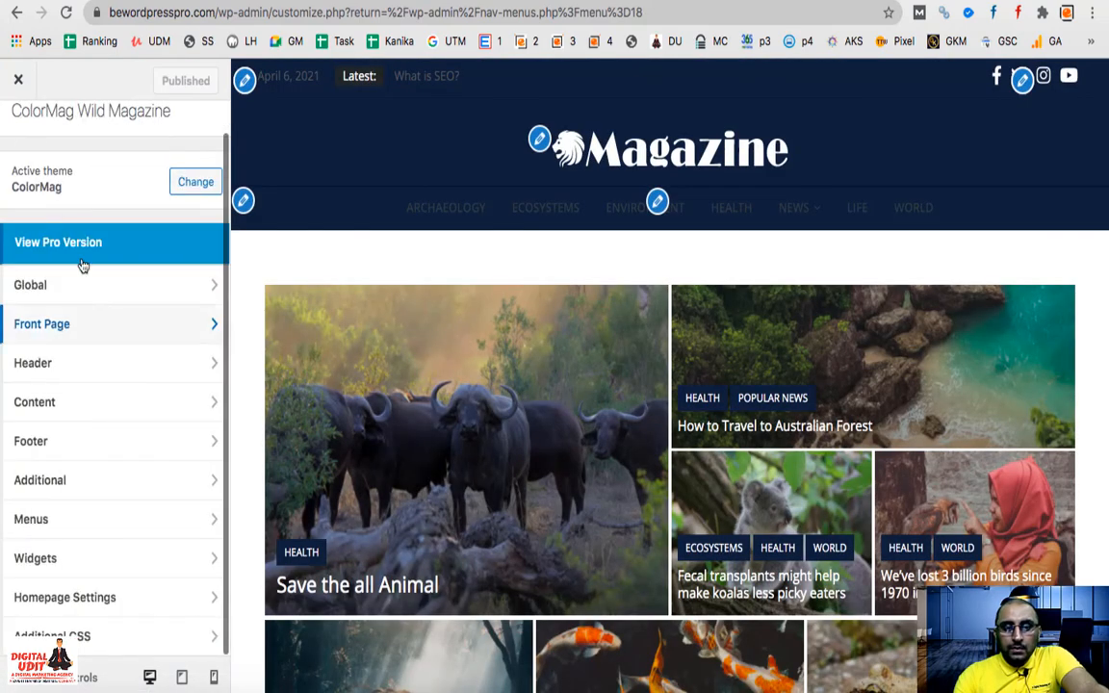
# Review the Colors and Background settings in the Global section and open the Site Layout options
pyautogui.click(85, 287)
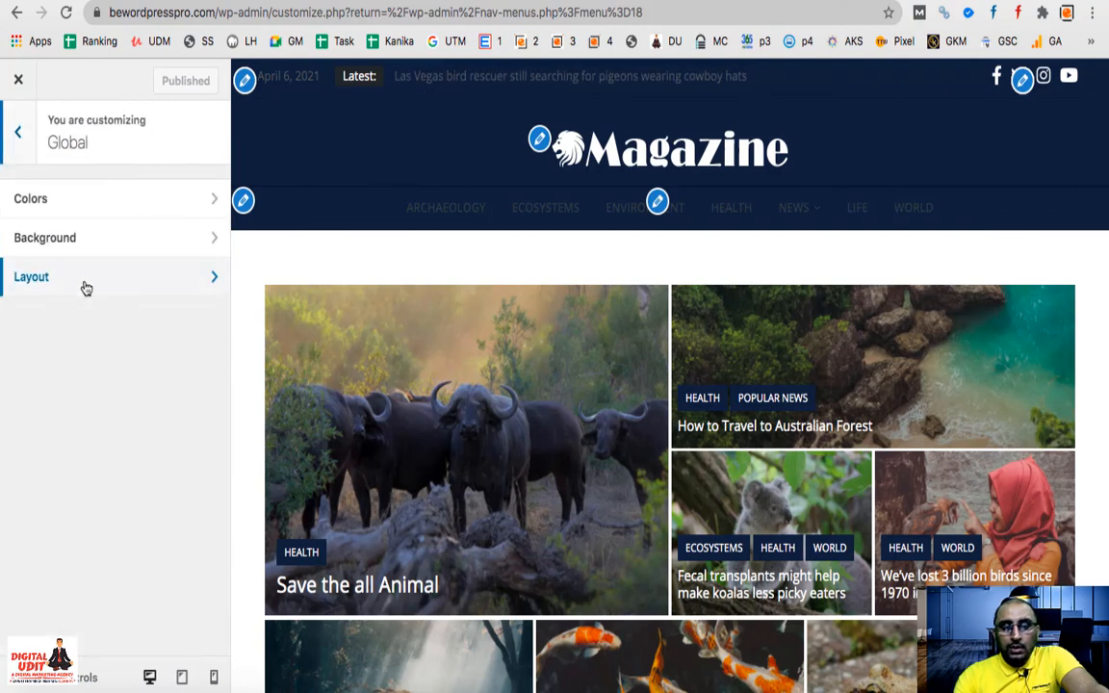
pyautogui.click(99, 206)
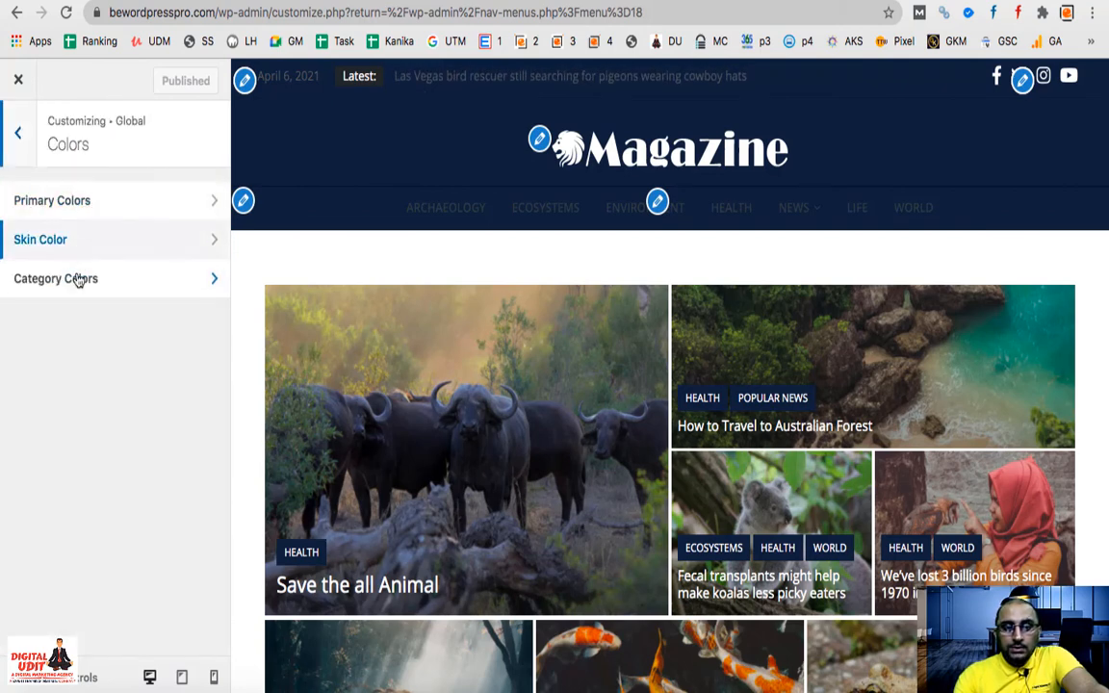
pyautogui.click(18, 135)
pyautogui.click(46, 240)
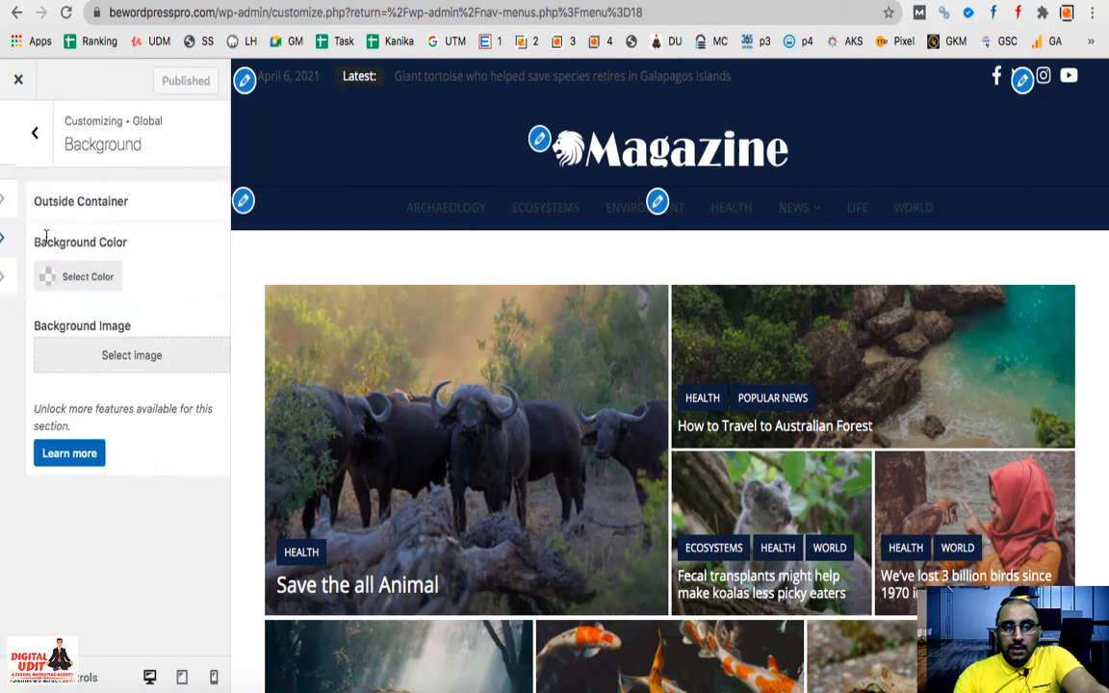
pyautogui.click(20, 131)
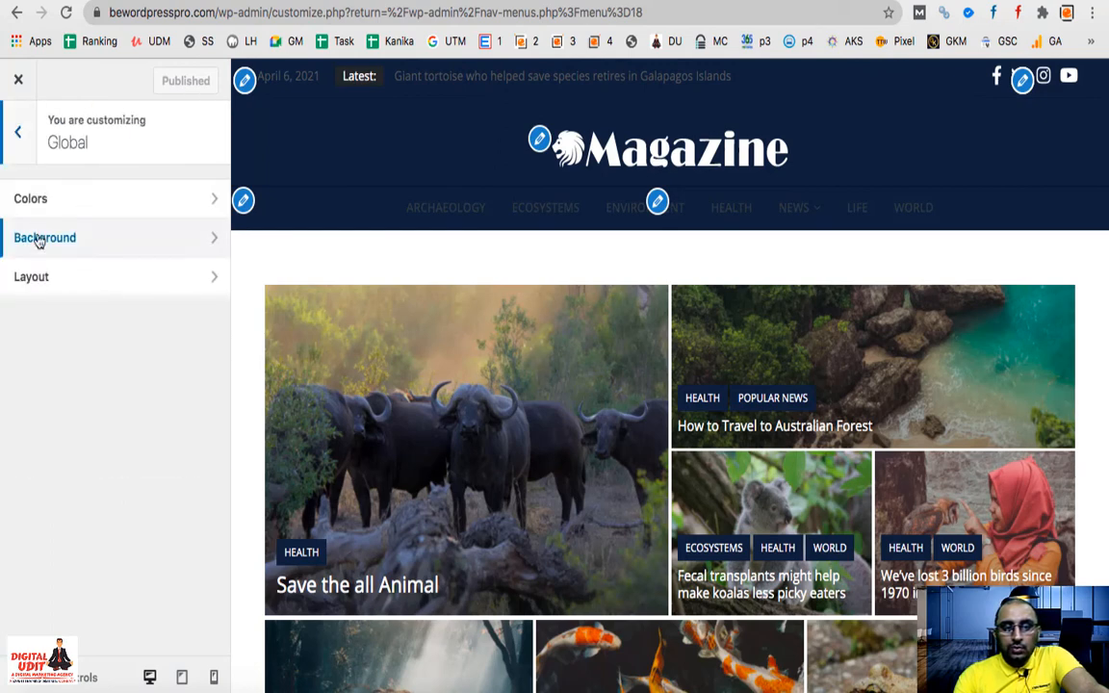
pyautogui.click(48, 281)
pyautogui.click(54, 212)
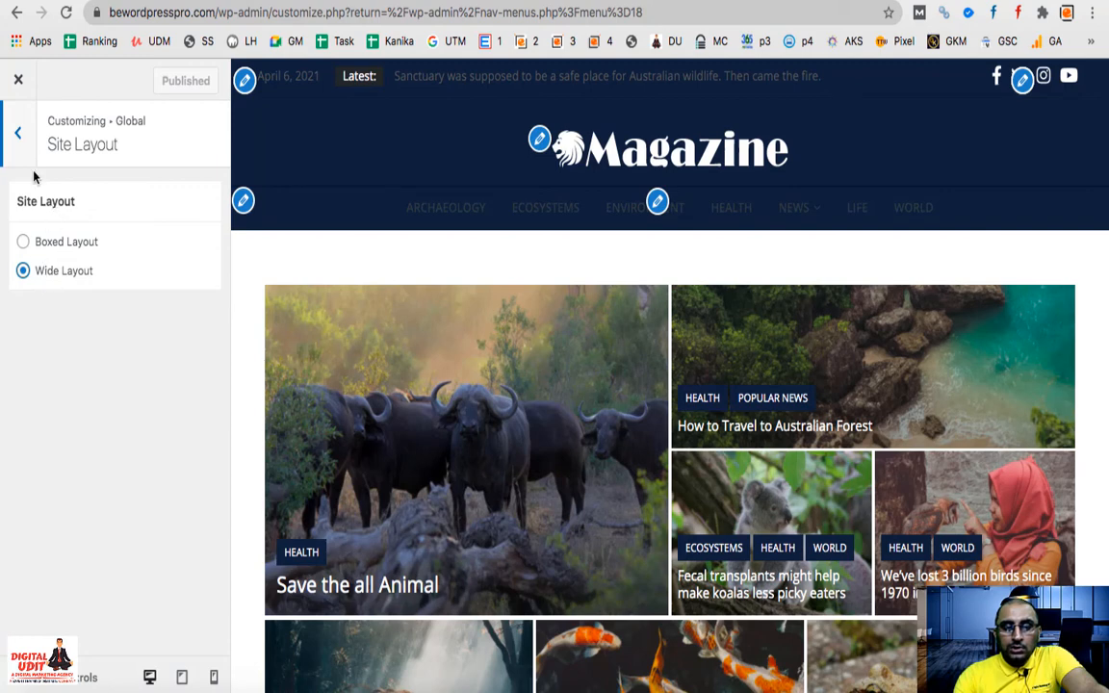
# Open the Sidebar Layout options, review the default, page and single post layouts, and return to the main customizer sections
pyautogui.click(17, 133)
pyautogui.click(55, 241)
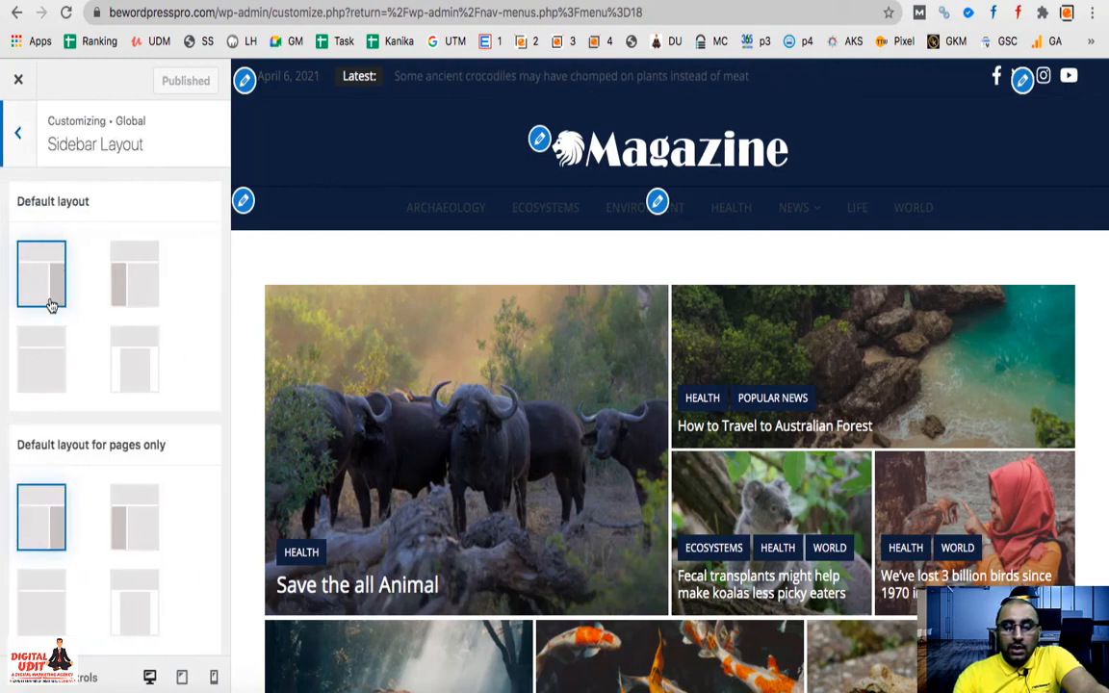
pyautogui.scroll(-3, 55, 294)
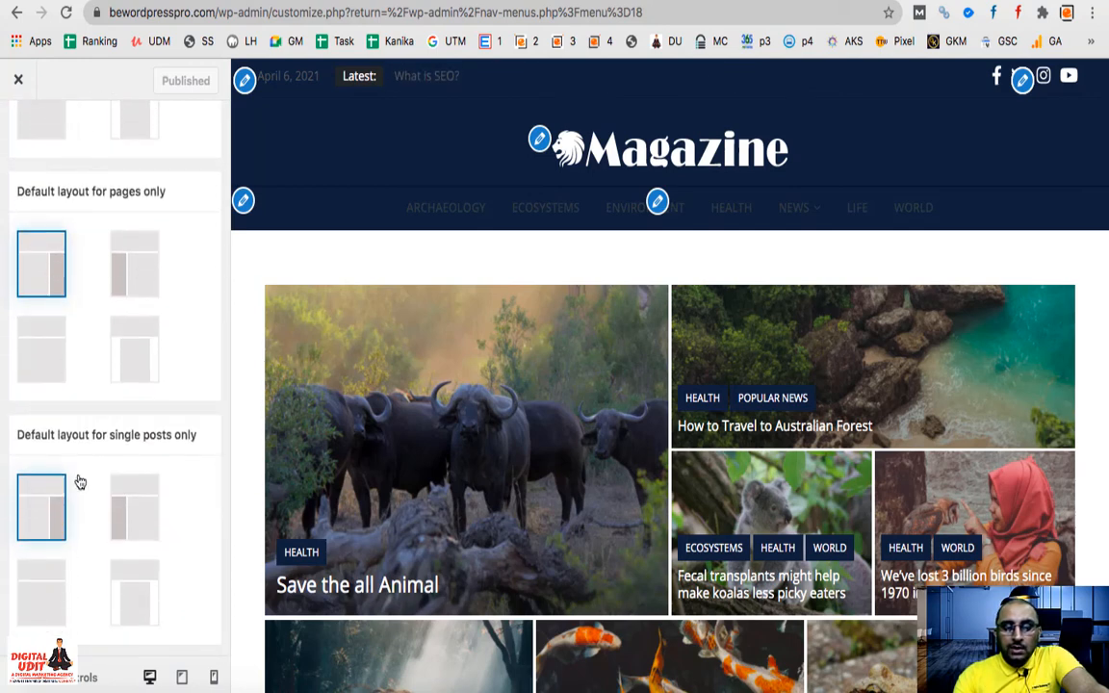
pyautogui.scroll(5, 82, 218)
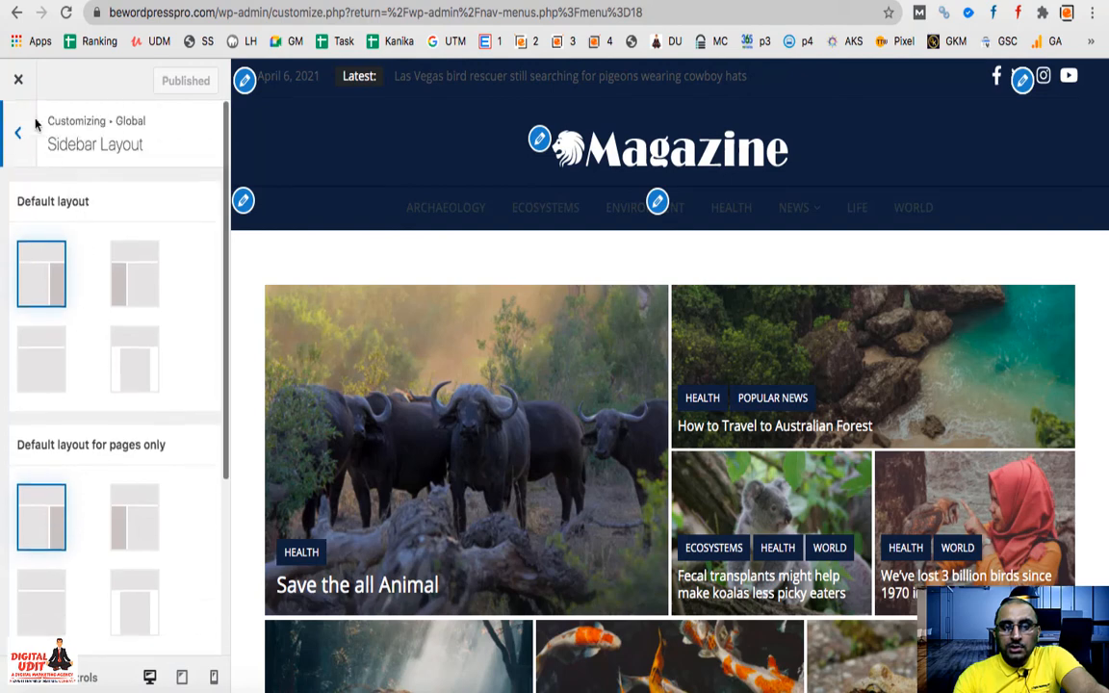
pyautogui.click(16, 138)
pyautogui.click(23, 151)
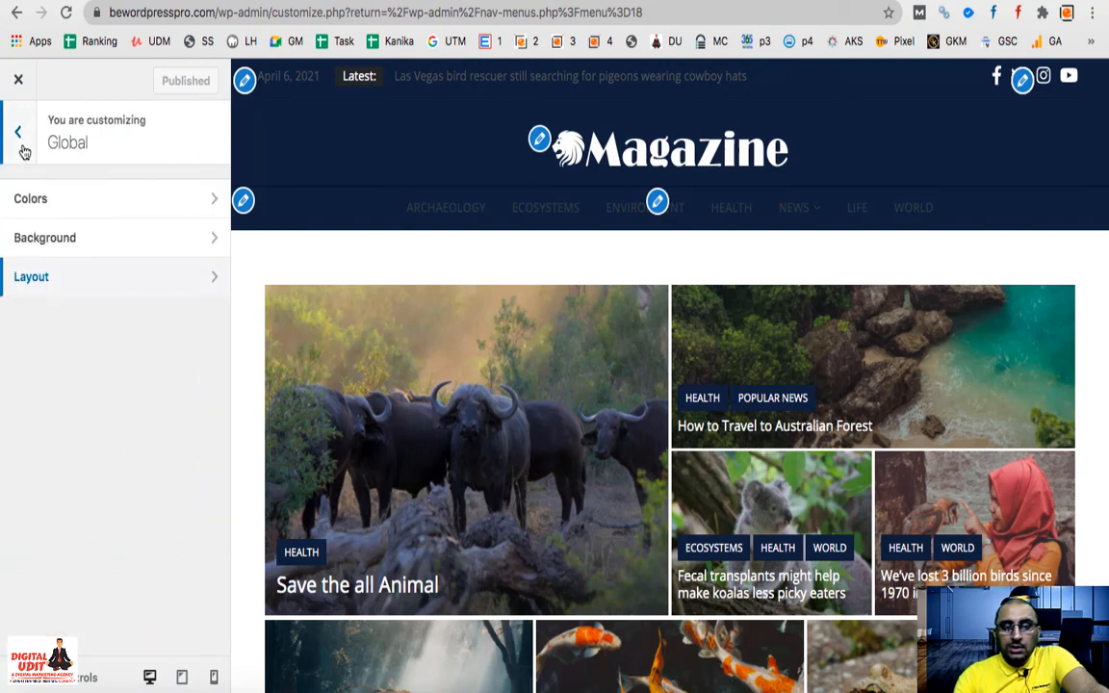
pyautogui.click(23, 150)
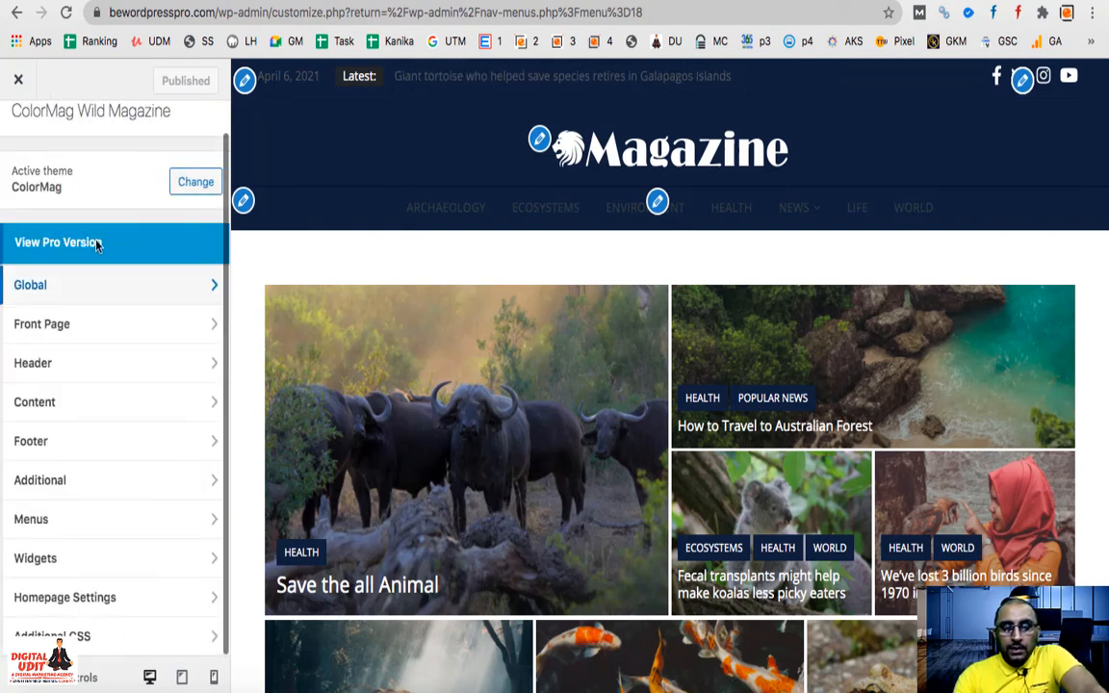
# Open the Social Icons settings in the Additional section and review the position toggles and social profile link fields down to YouTube
pyautogui.click(70, 481)
pyautogui.click(55, 196)
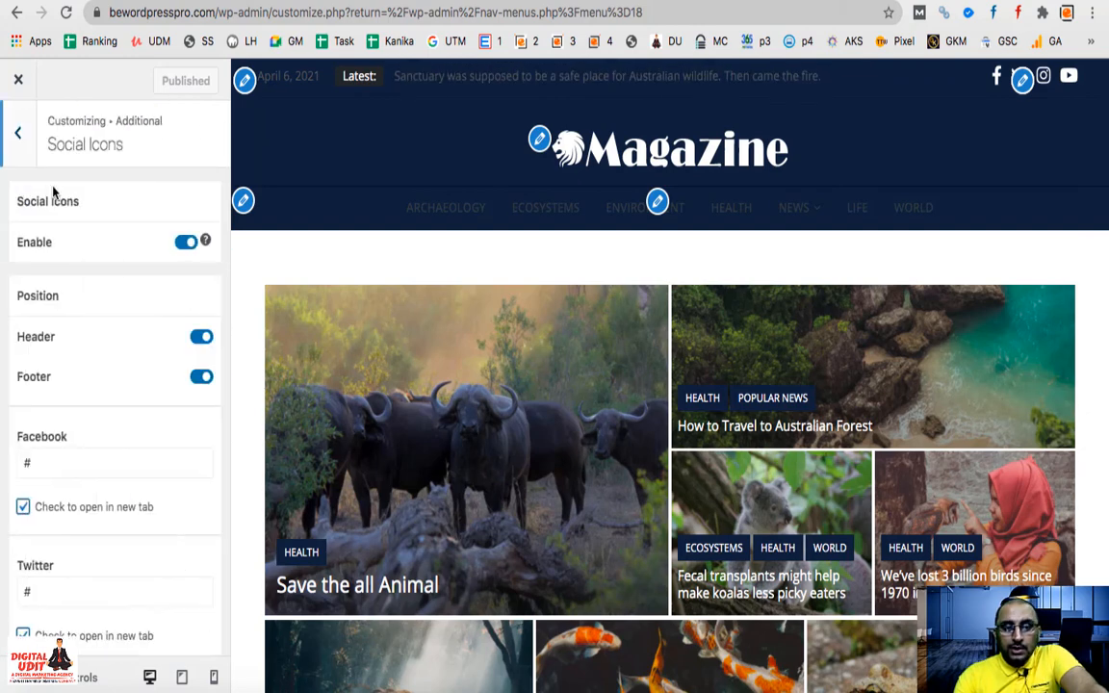
pyautogui.scroll(-5, 113, 365)
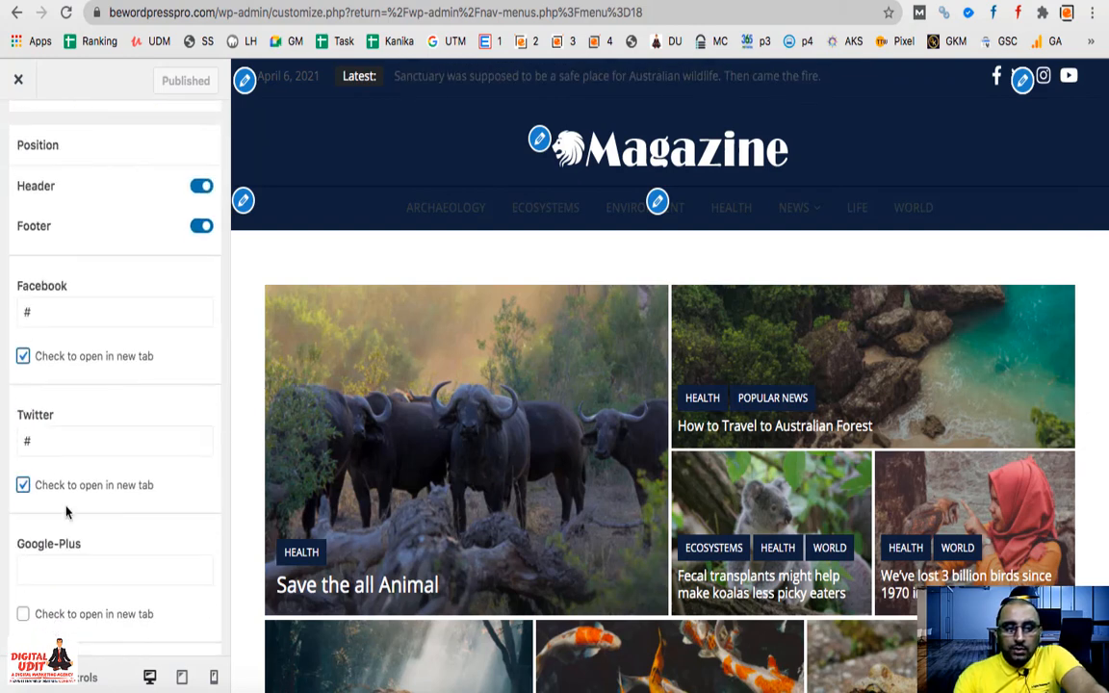
pyautogui.click(48, 443)
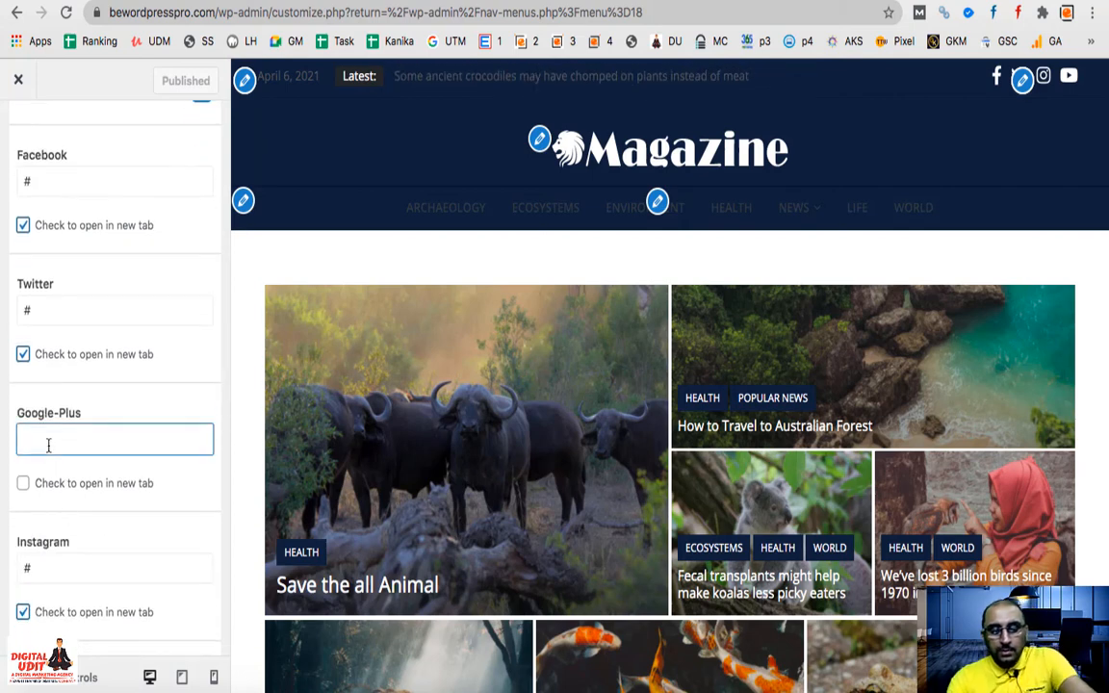
pyautogui.scroll(-4, 86, 491)
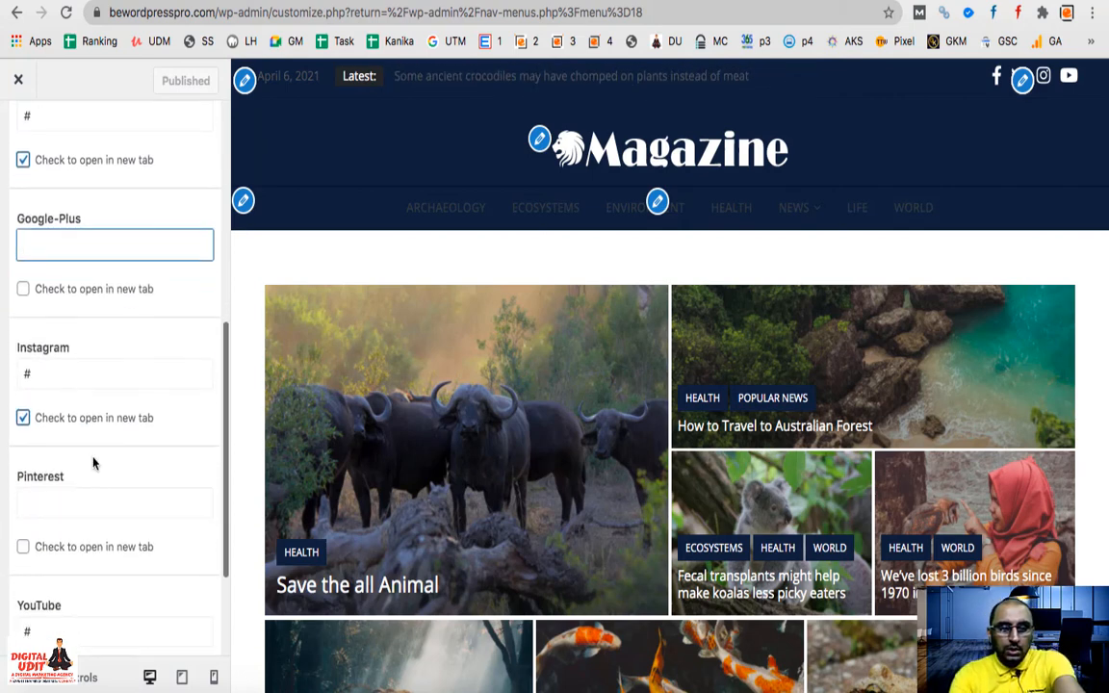
pyautogui.scroll(-2, 93, 463)
pyautogui.click(74, 398)
pyautogui.scroll(-1, 76, 401)
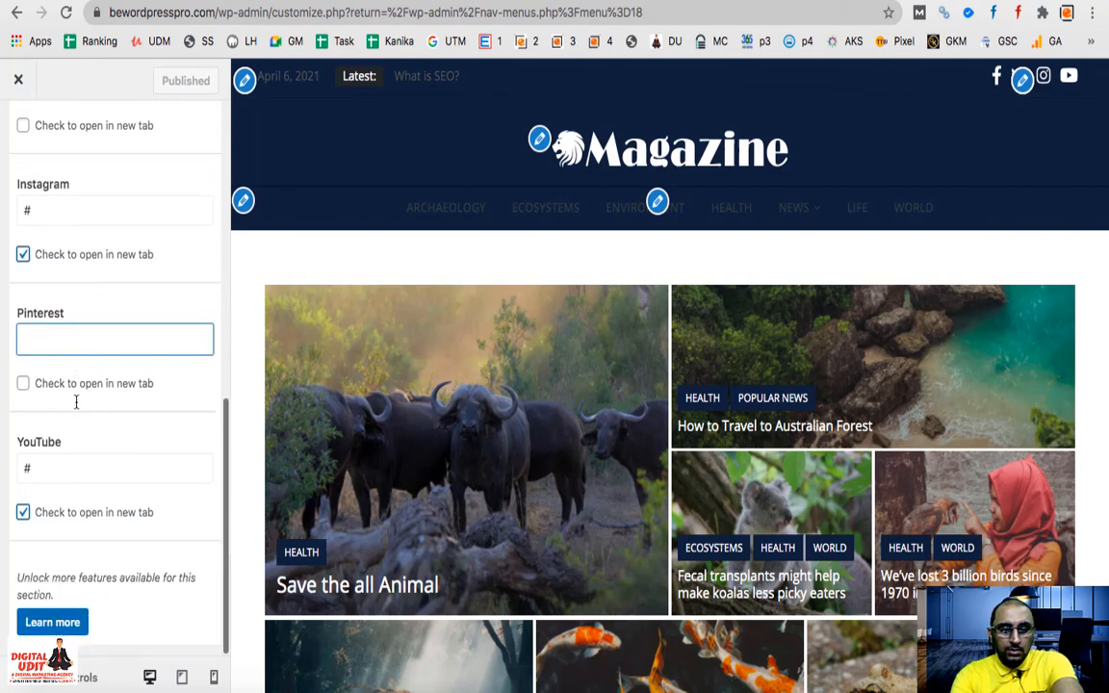
# Check the Facebook link field in the Social Icons settings and return to the main customizer sections
pyautogui.scroll(2, 77, 527)
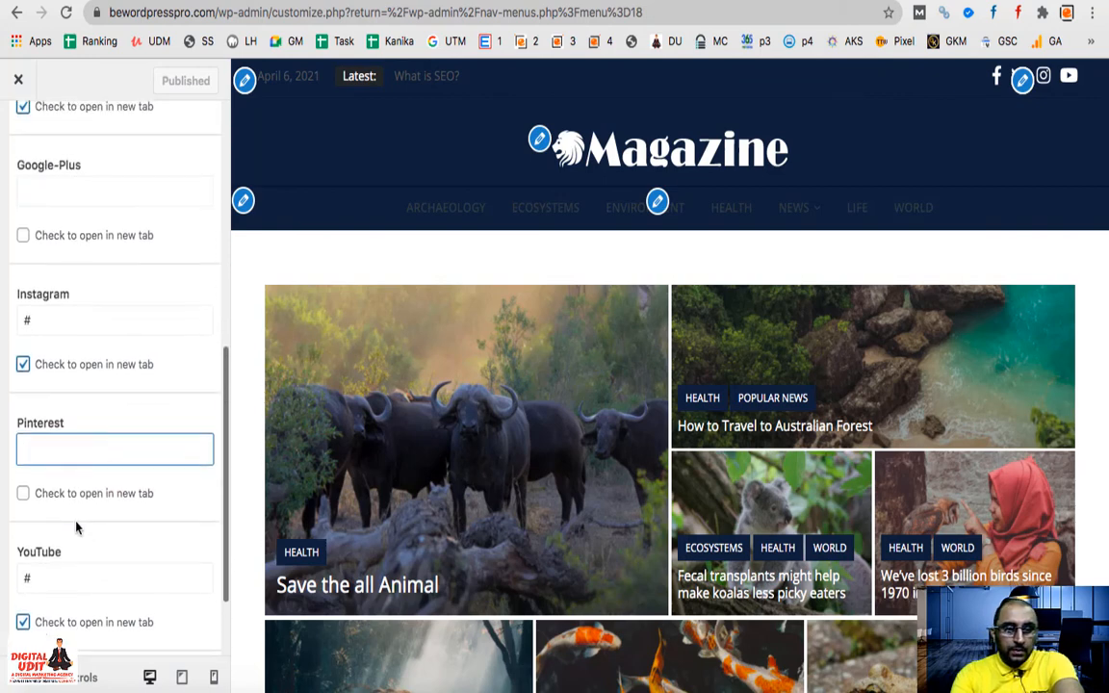
pyautogui.scroll(8, 77, 528)
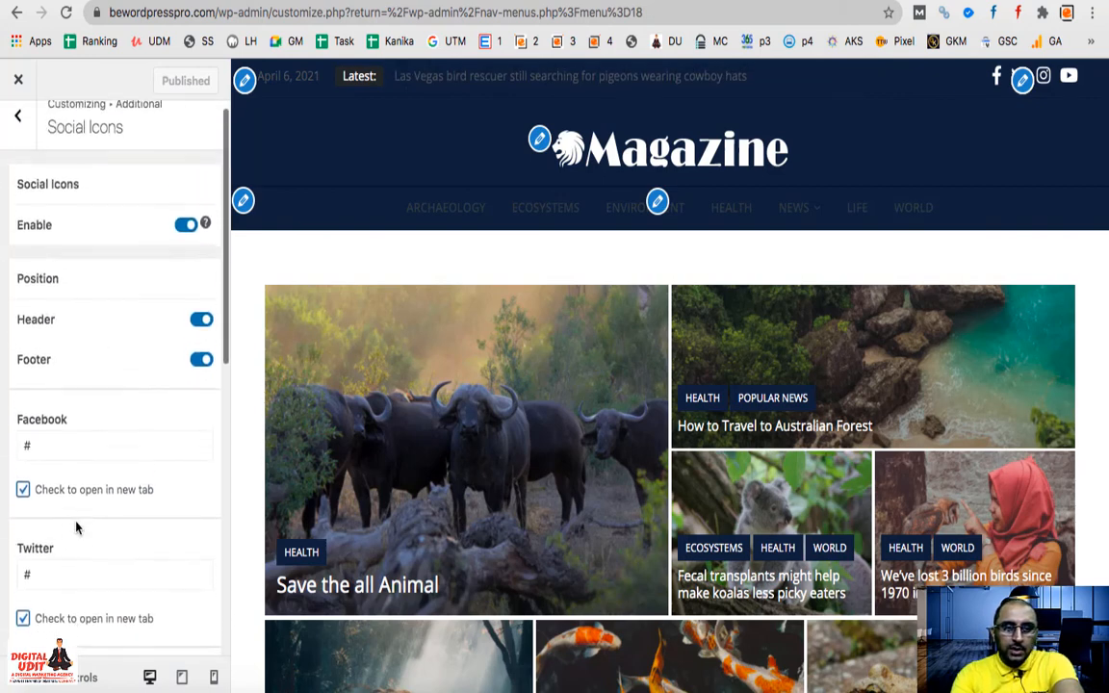
pyautogui.scroll(1, 77, 528)
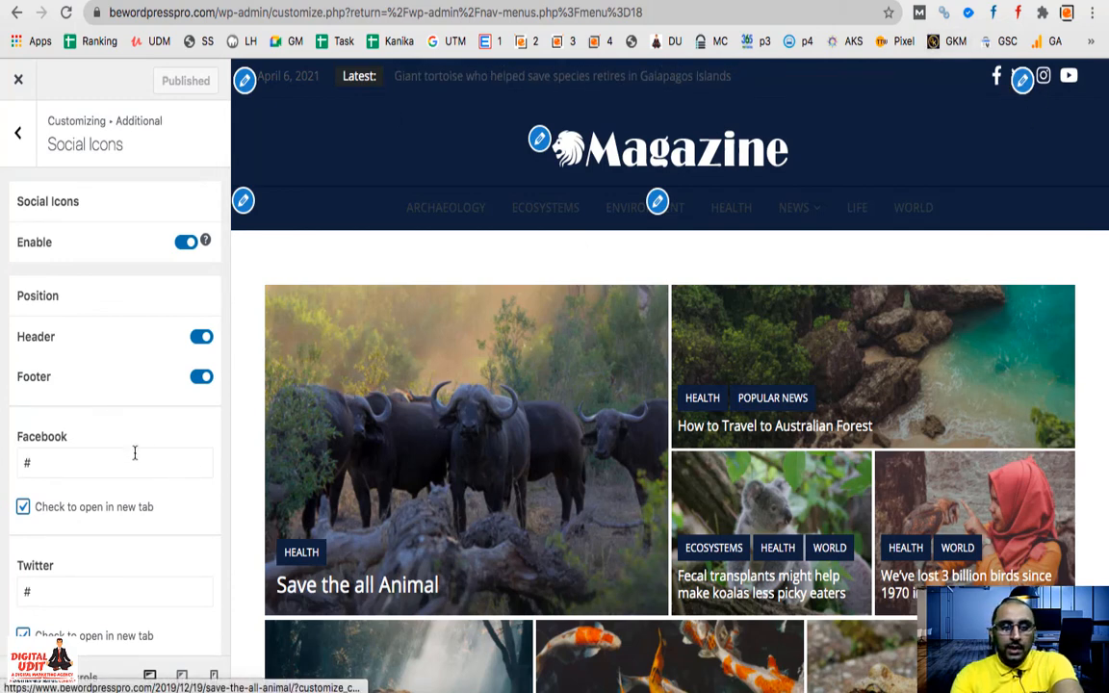
pyautogui.doubleClick(107, 465)
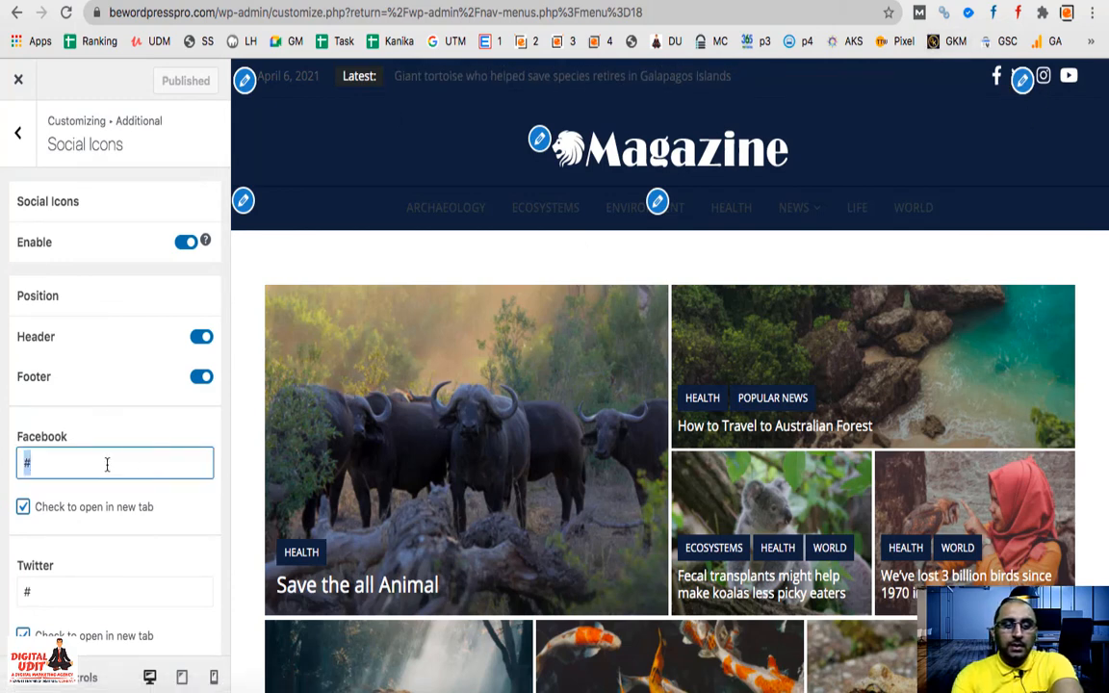
pyautogui.click(18, 137)
pyautogui.click(20, 136)
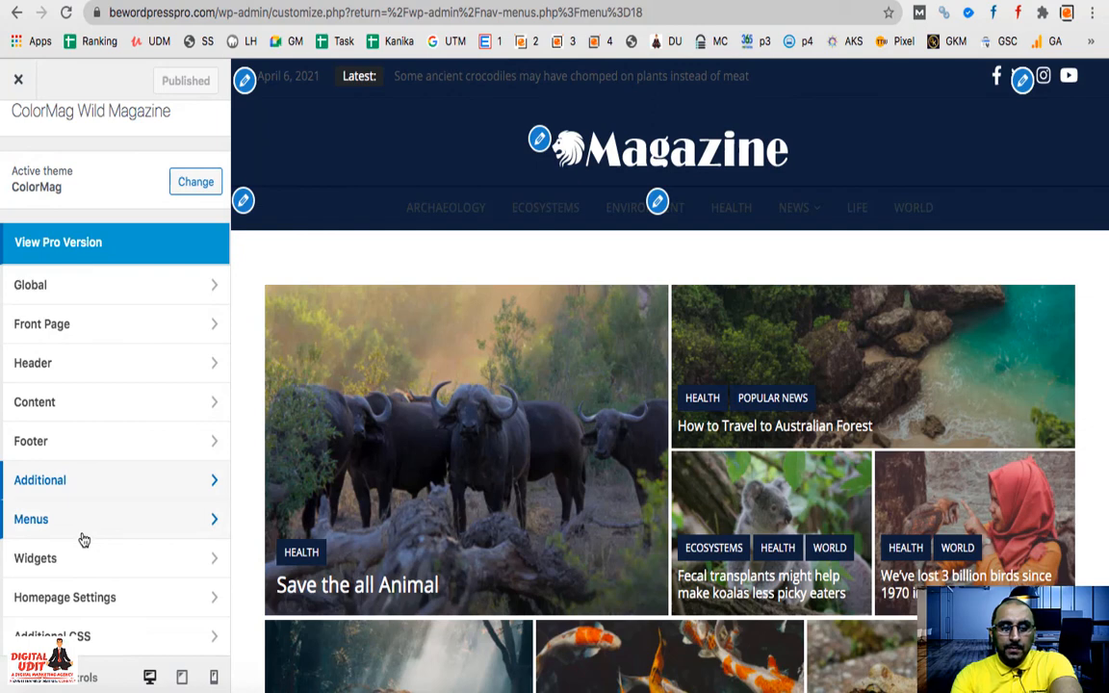
# Review which page is displayed as the homepage in Homepage Settings and return to the main customizer sections
pyautogui.click(92, 599)
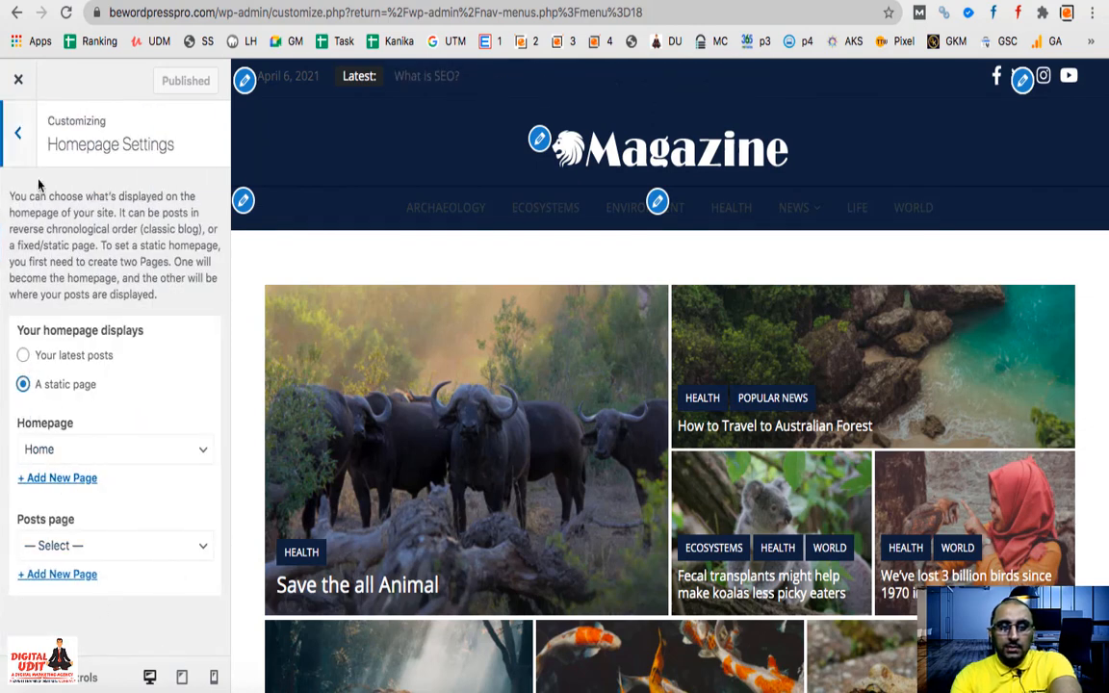
pyautogui.click(21, 138)
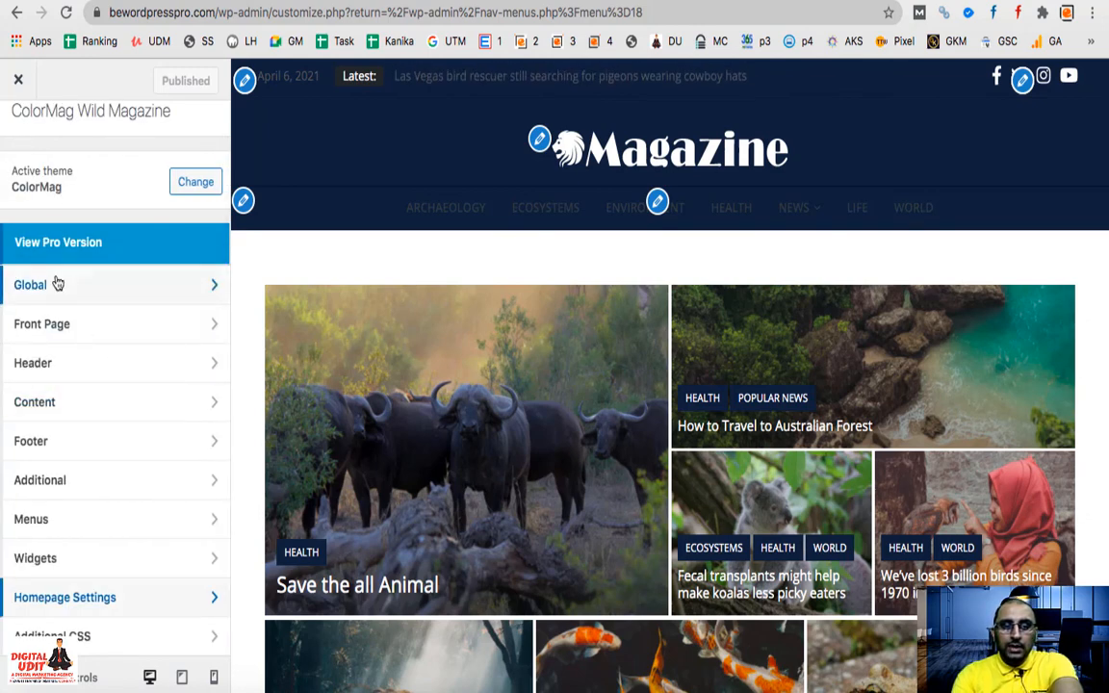
pyautogui.scroll(1, 43, 192)
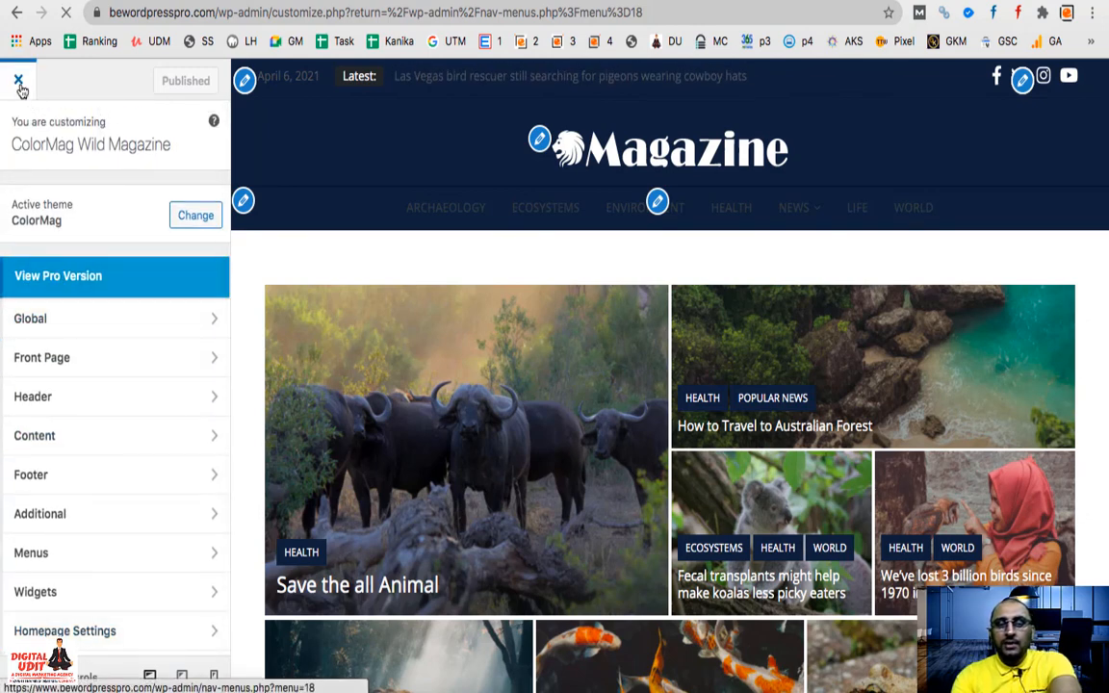
# Close the customizer and look over the New Primary Nav structure and its menu settings
pyautogui.click(20, 81)
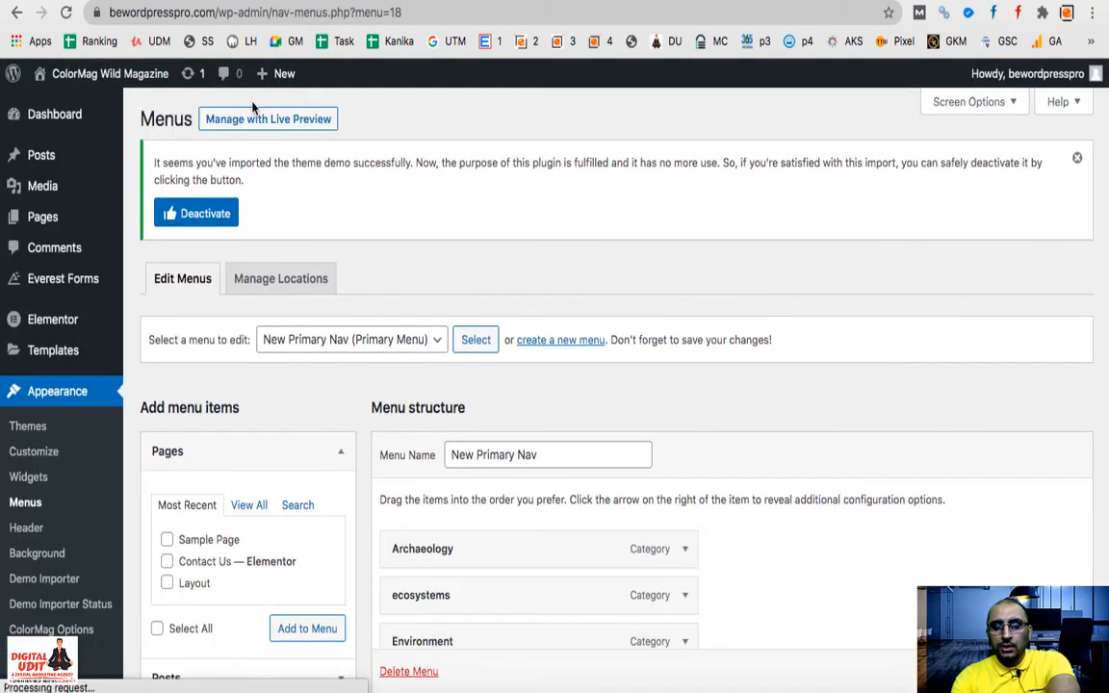
pyautogui.scroll(-5, 578, 366)
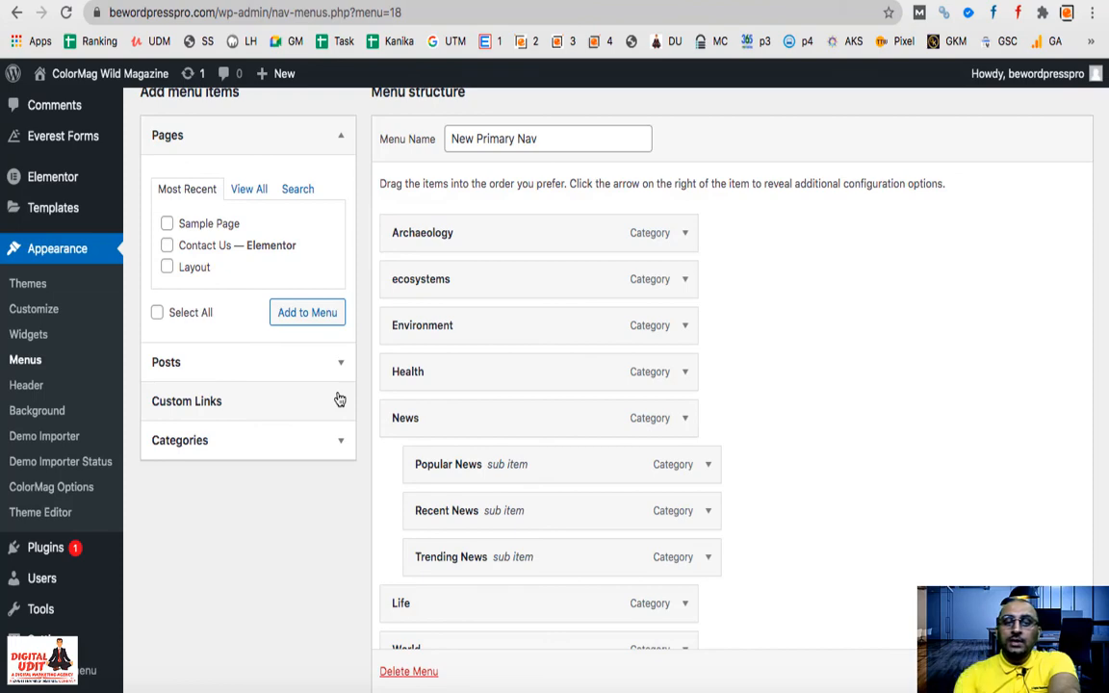
pyautogui.scroll(5, 279, 485)
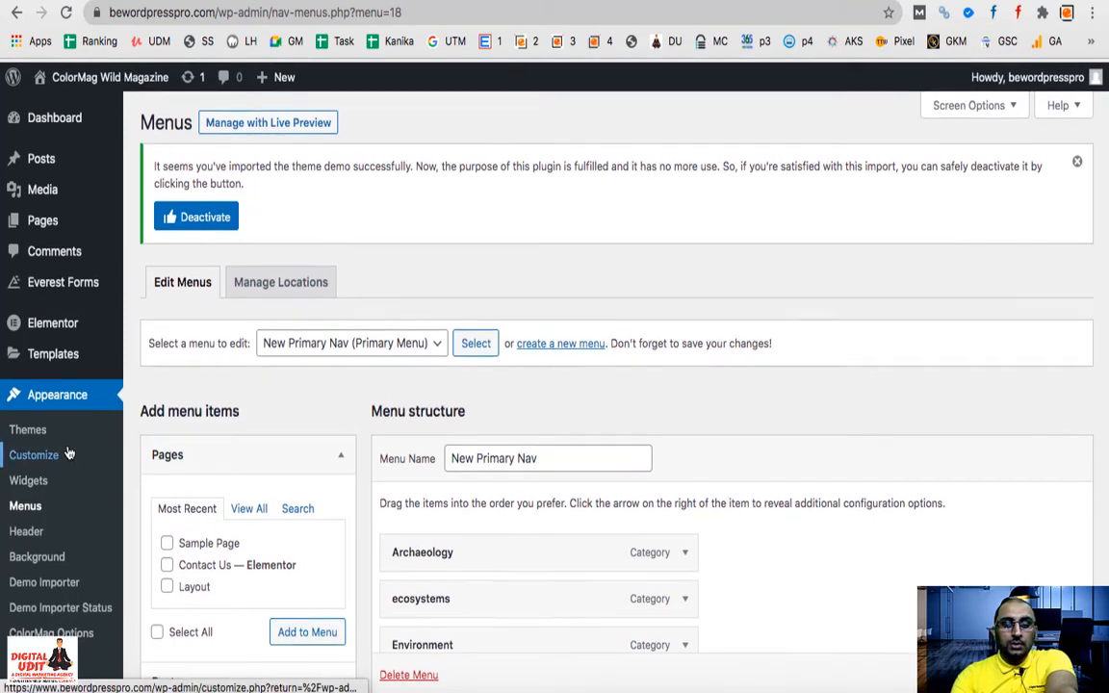
pyautogui.scroll(-3, 69, 453)
pyautogui.scroll(-5, 68, 453)
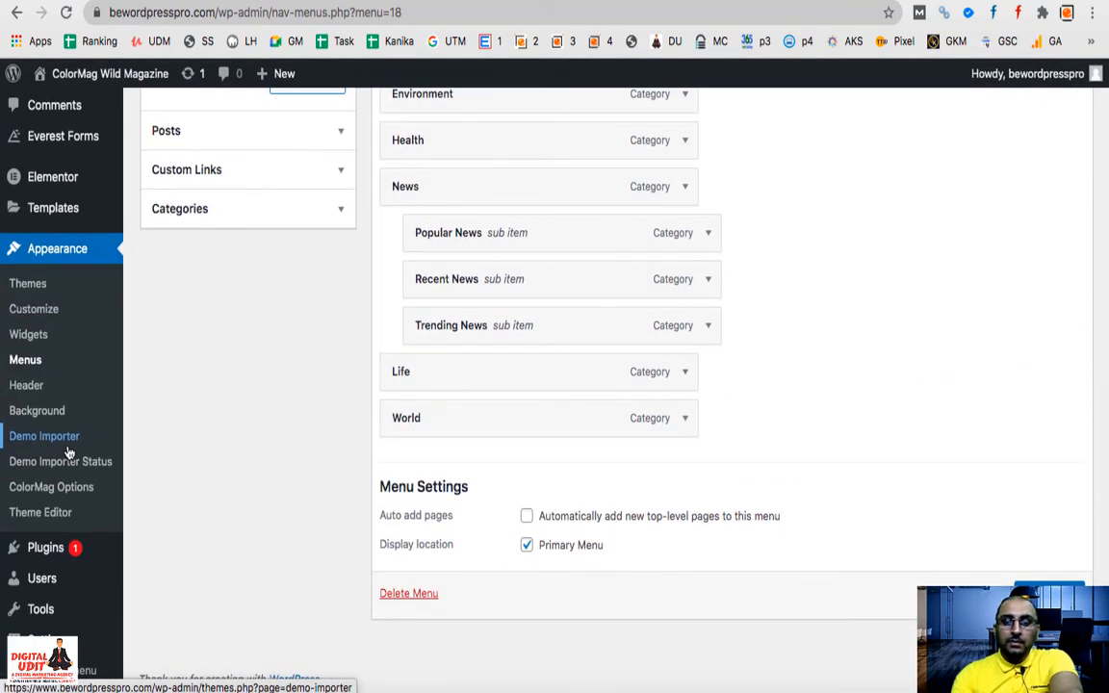